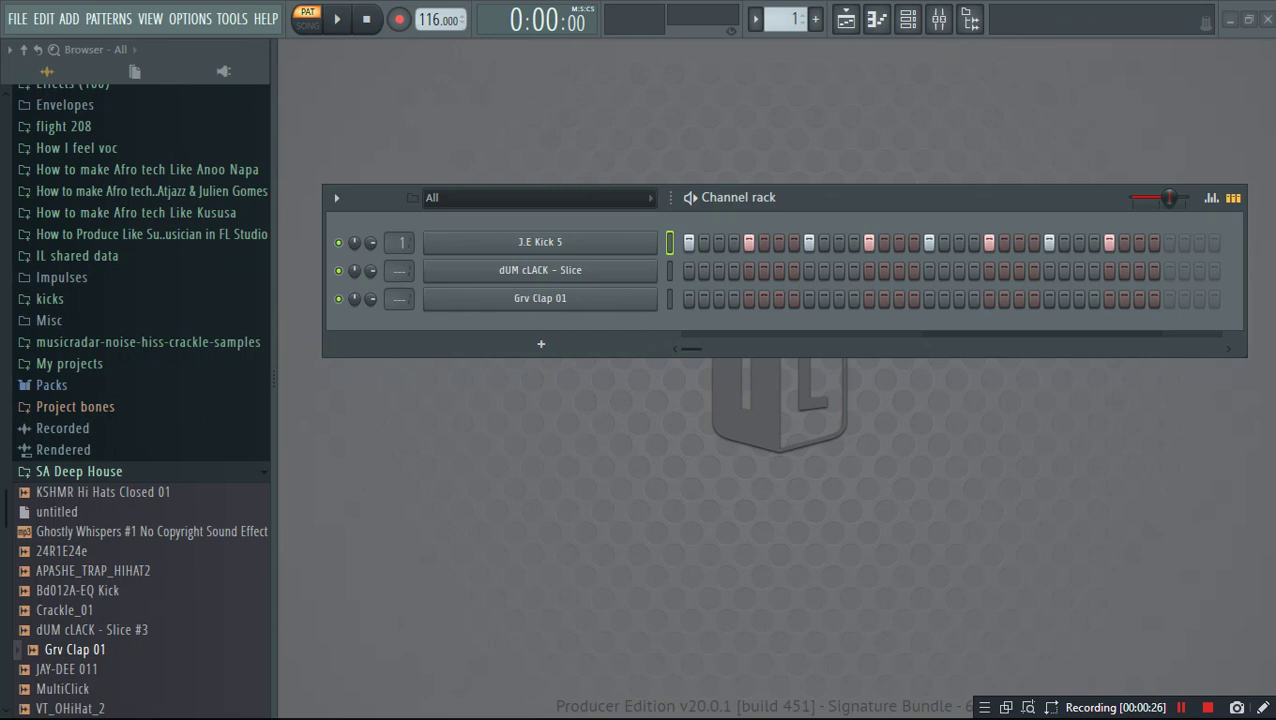
Step: Inspect the sampler settings and waveforms of the Grv Clap 01, dUM cLACK - Slice and J.E Kick 5 channels
left_click(540, 299)
left_click(560, 588)
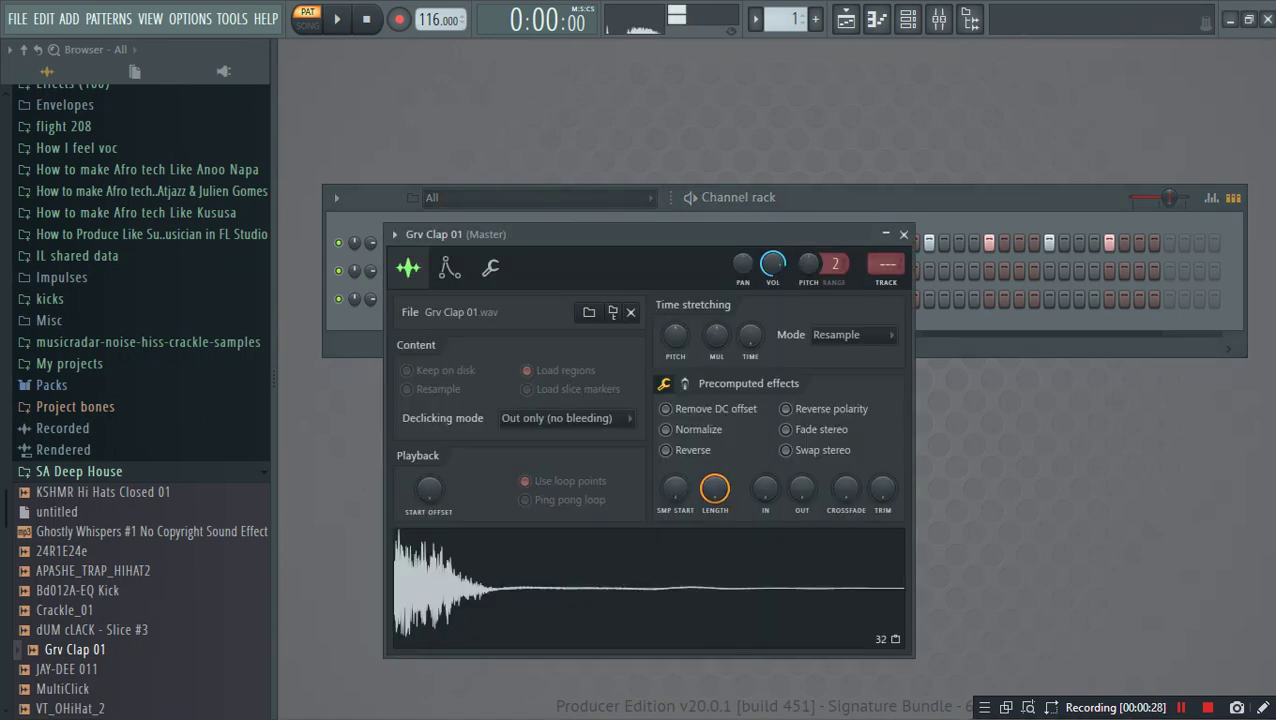
left_click(720, 199)
left_click(540, 271)
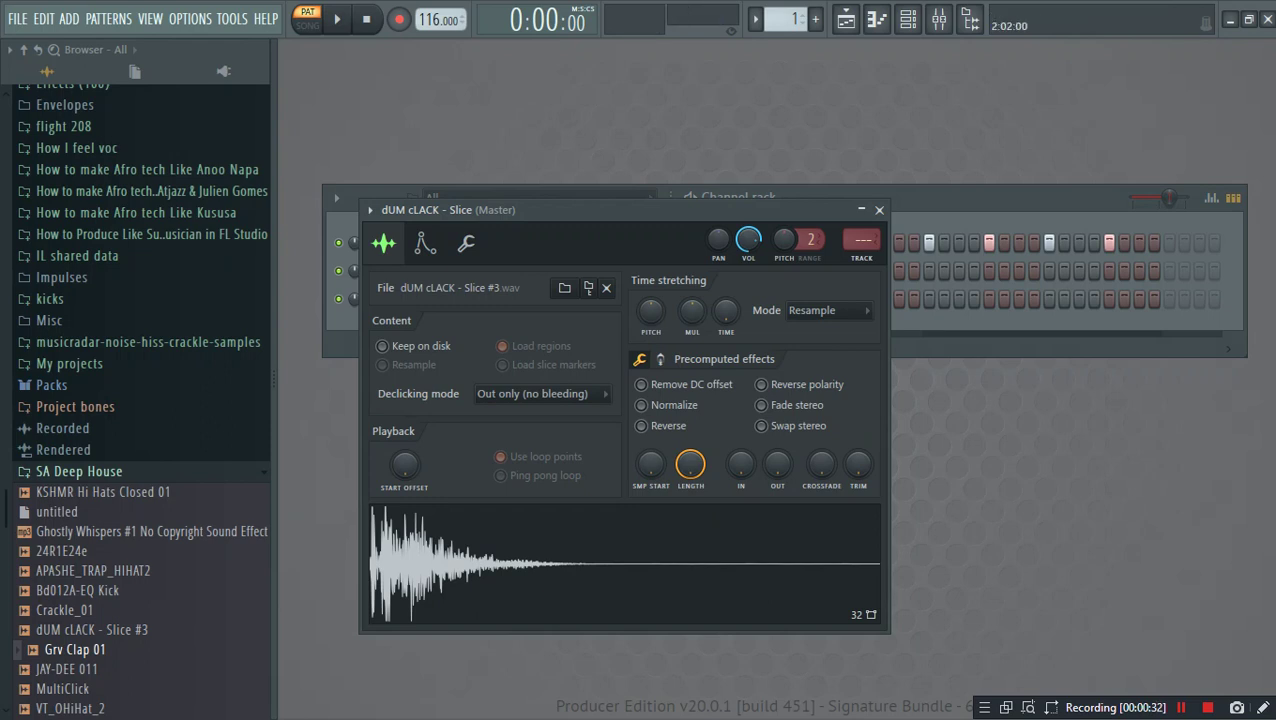
left_click(944, 285)
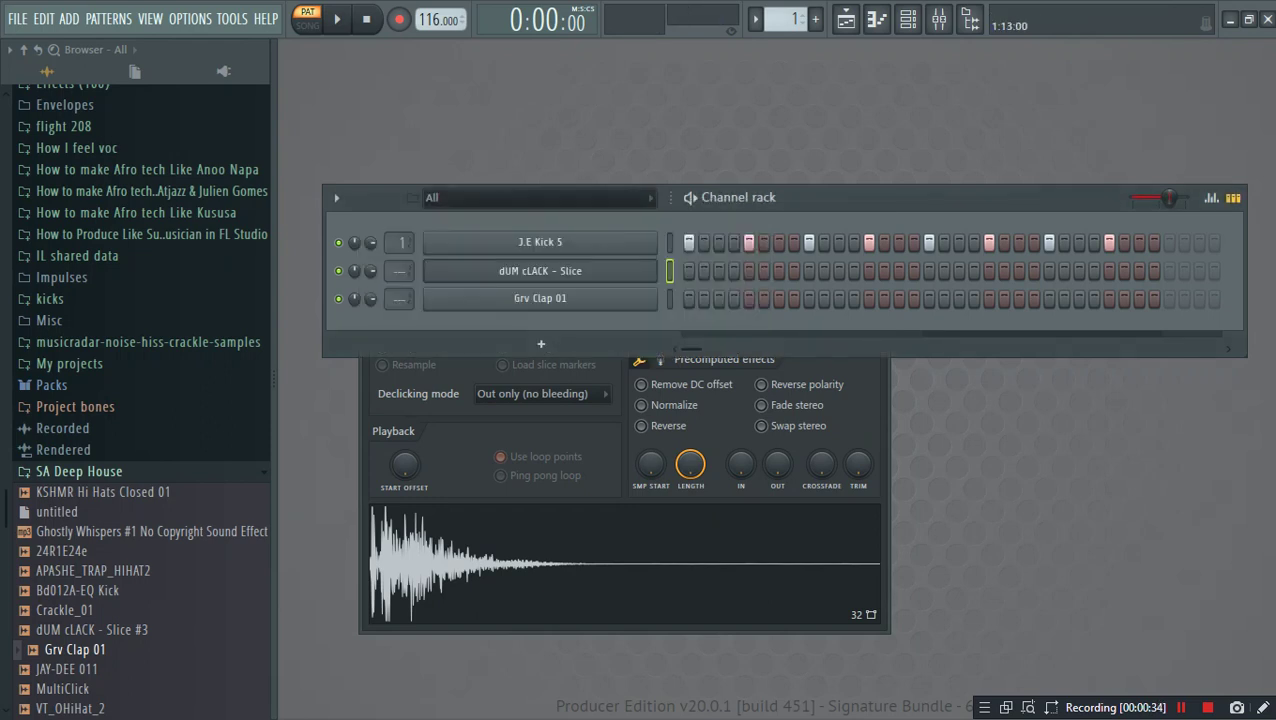
left_click(540, 242)
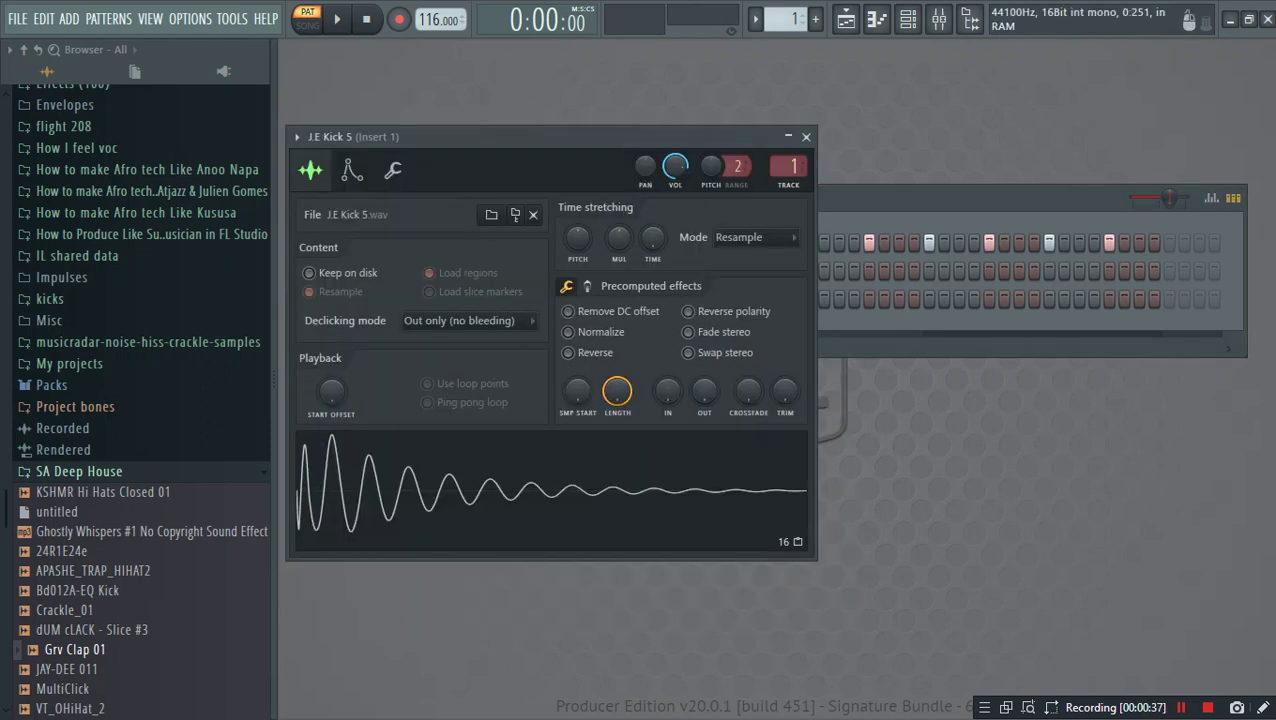
left_click(884, 318)
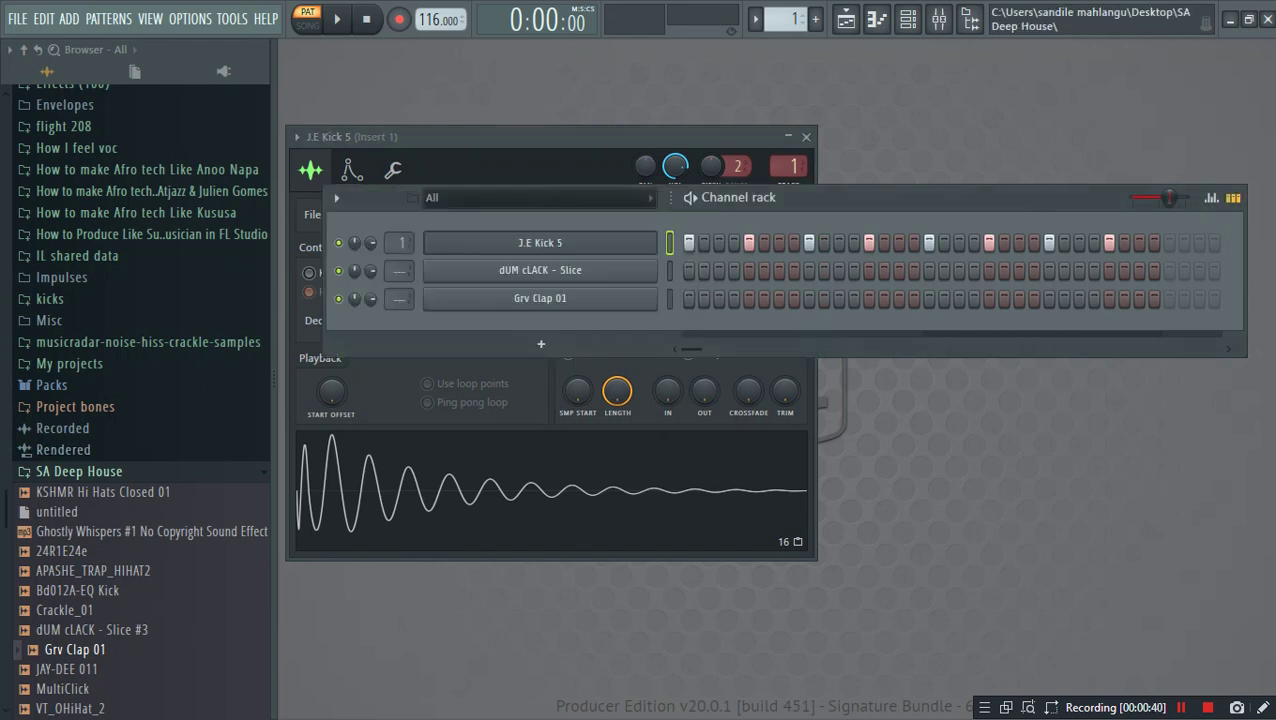
Step: Place hits for both clap channels on steps 5, 13, 21 and 29, and balance the dUM cLACK - Slice volume during playback
left_click(79, 471)
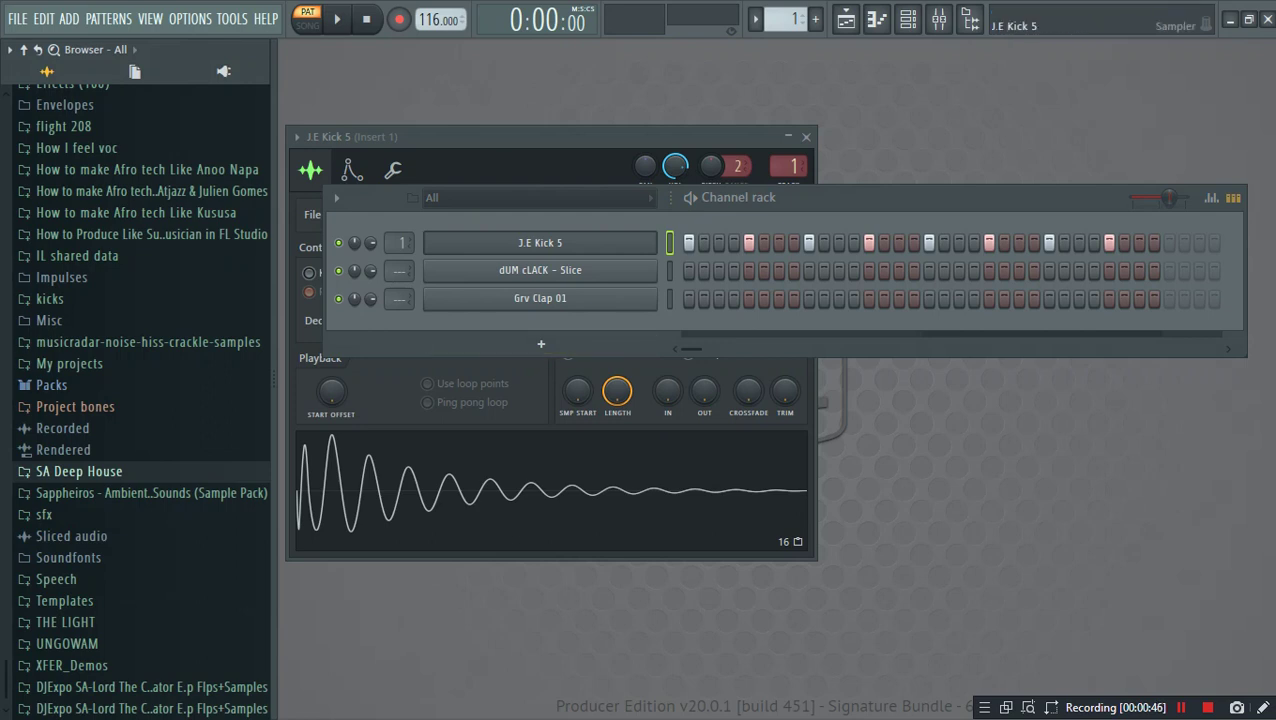
key("space")
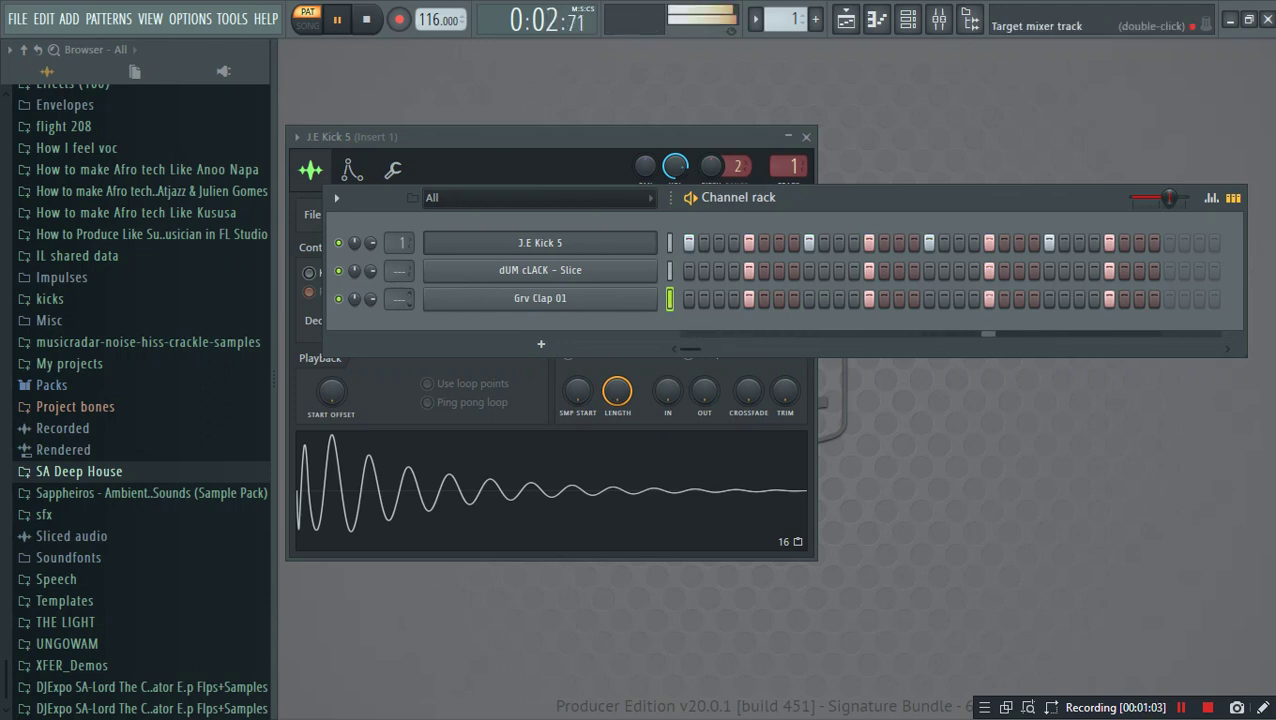
key("space")
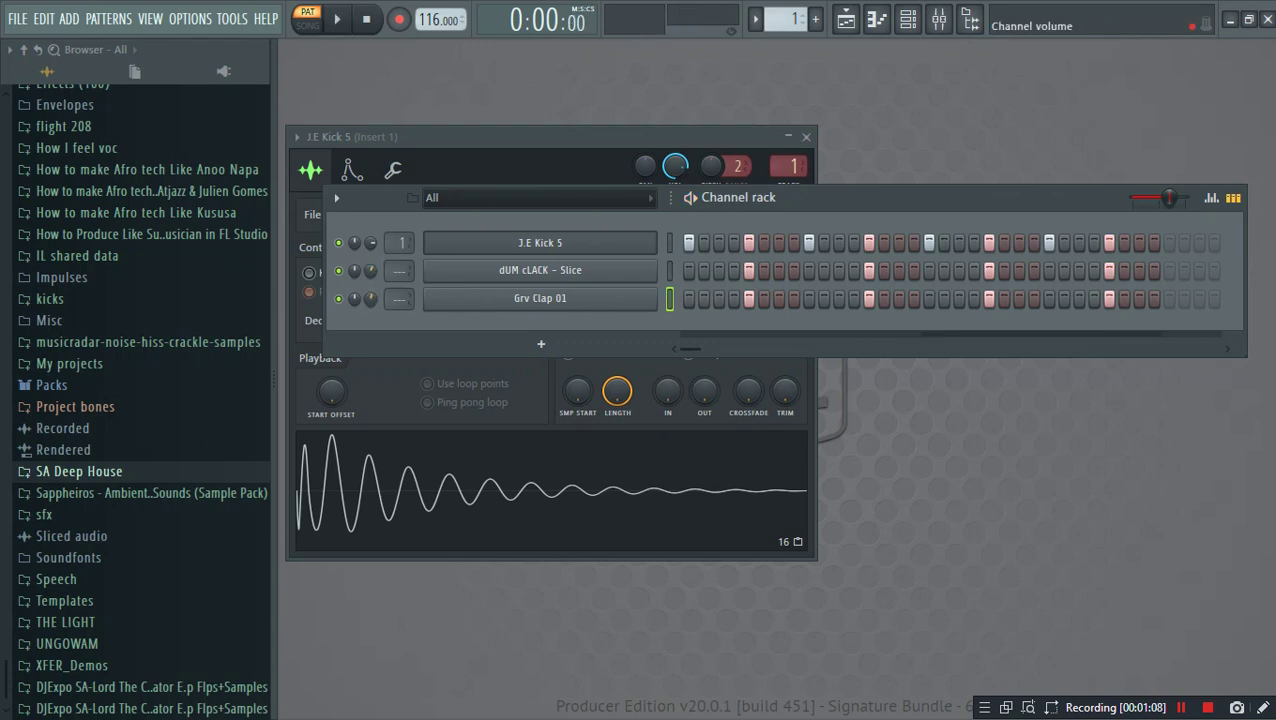
key("space")
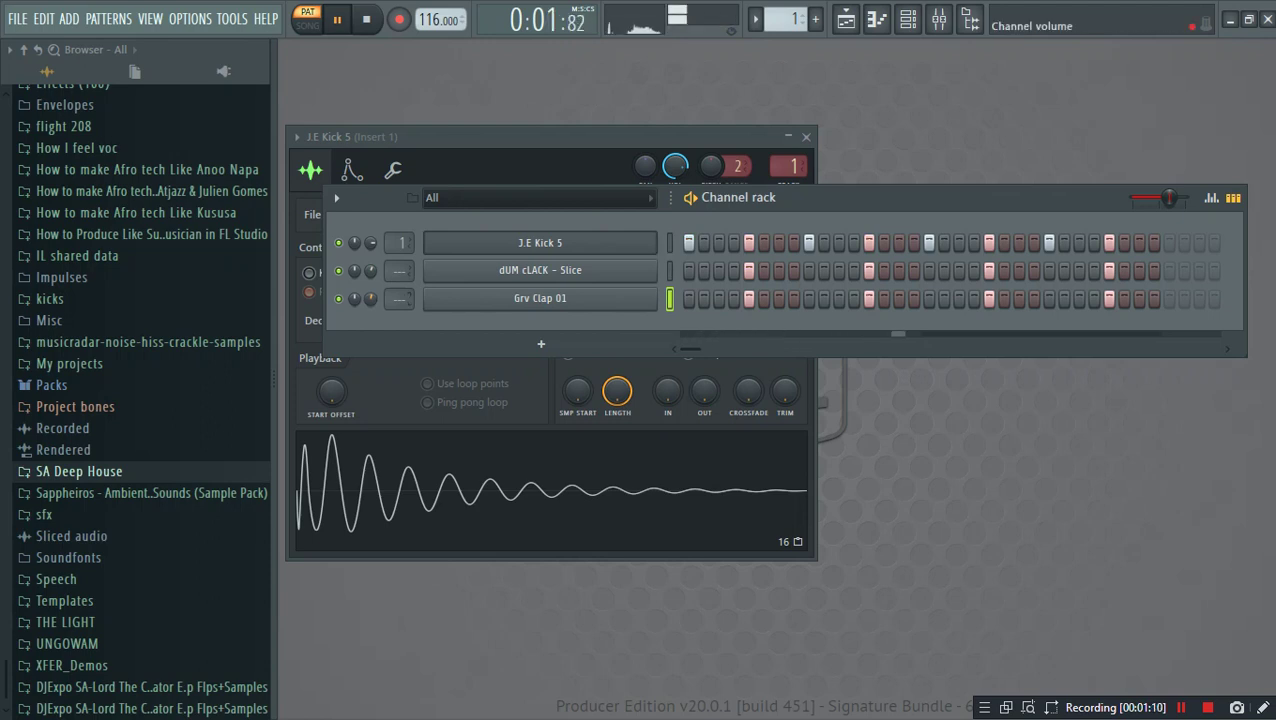
left_click_drag(371, 270, 371, 254)
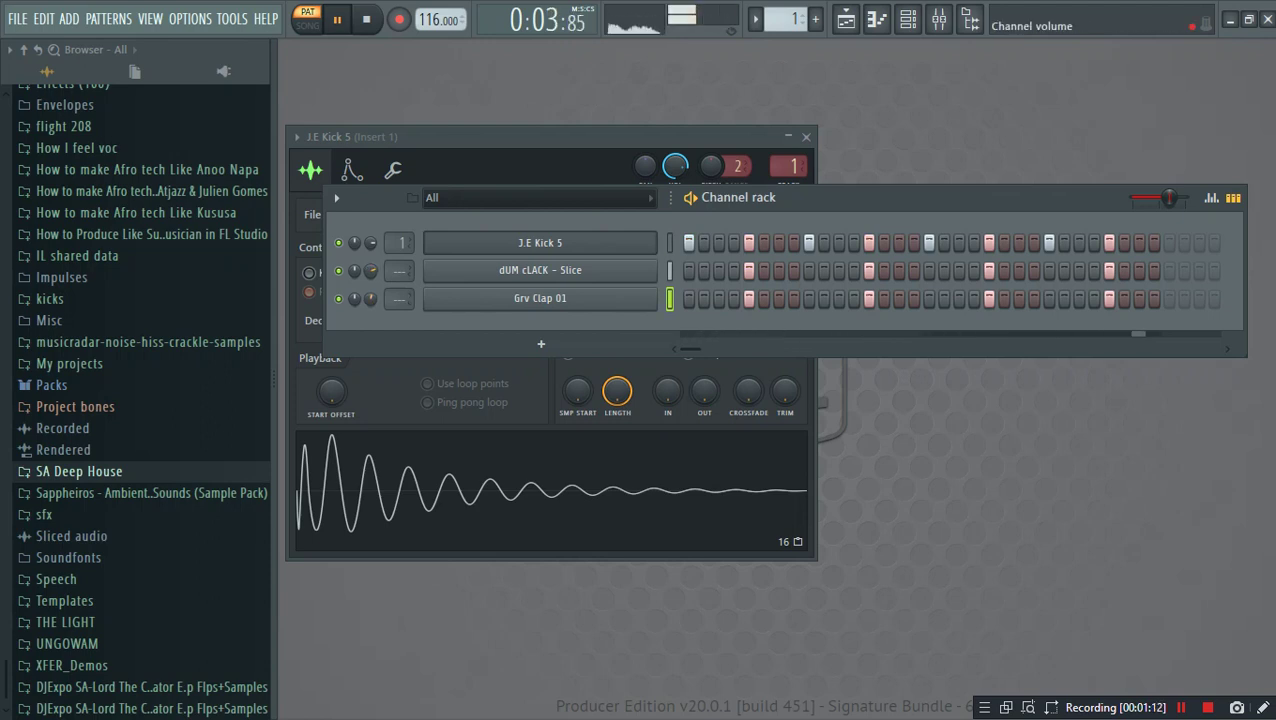
Step: Apply a fade-out to the Grv Clap 01 sample to trim its tail, and raise the channel's volume
left_click(540, 298)
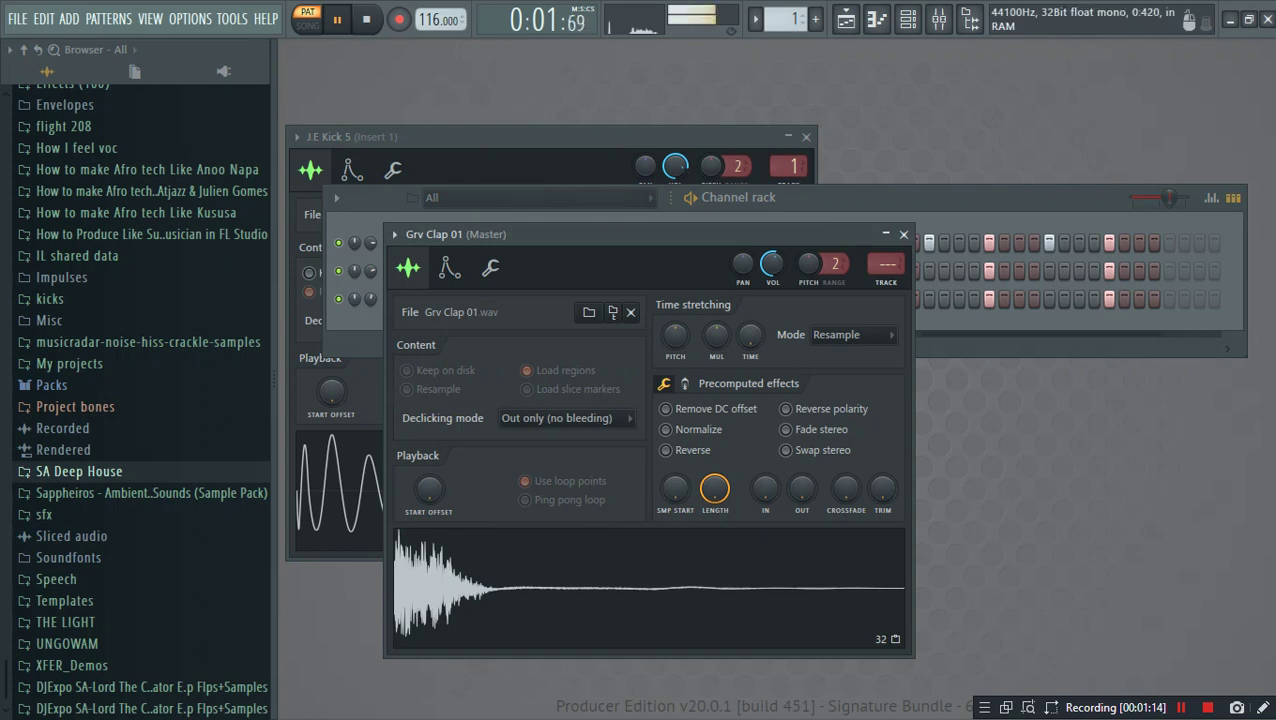
left_click_drag(802, 488, 802, 405)
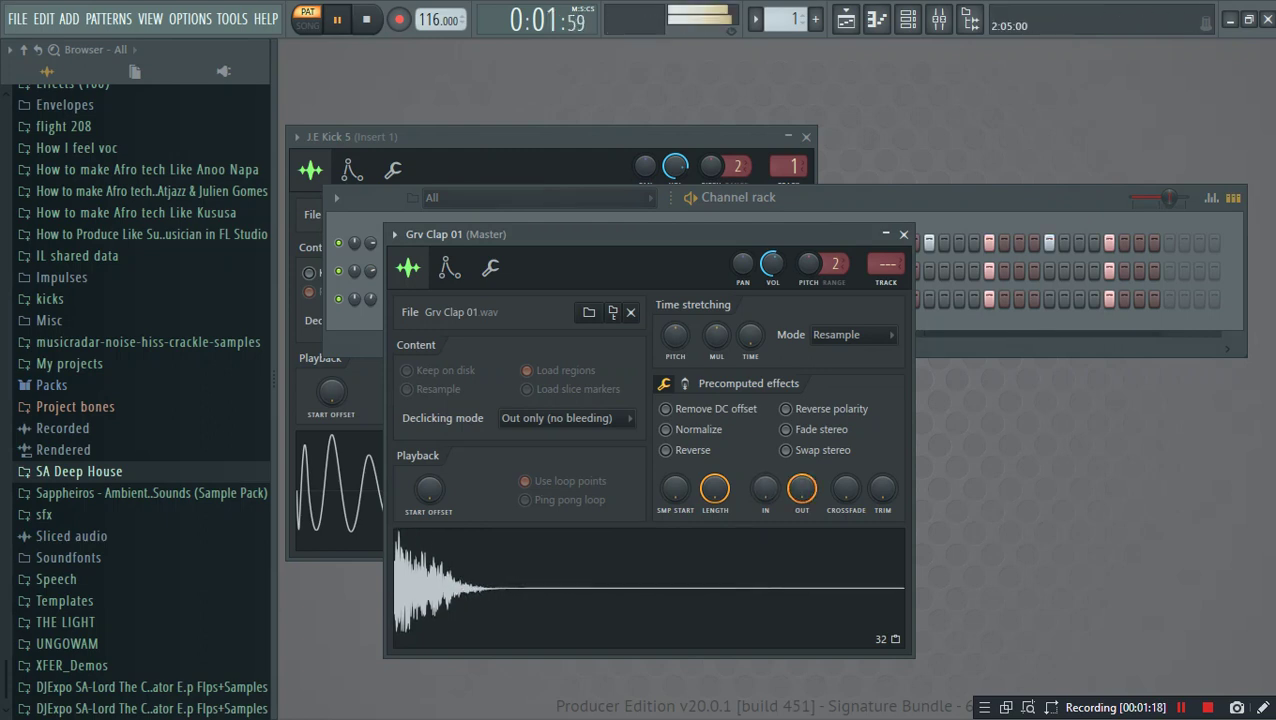
left_click(989, 319)
left_click_drag(371, 299, 371, 262)
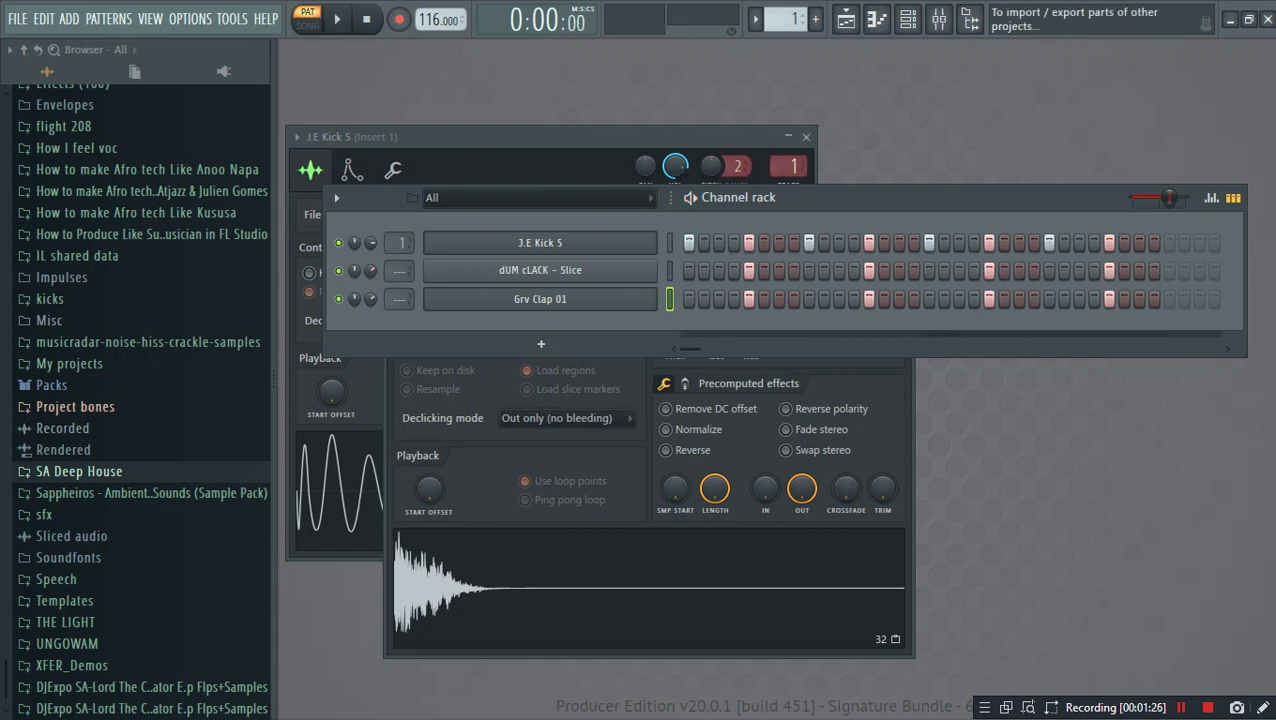
Step: Add J.E Kick 5 hits on steps 2 and 14 and lower the velocity of both to about 47%
left_click(52, 385)
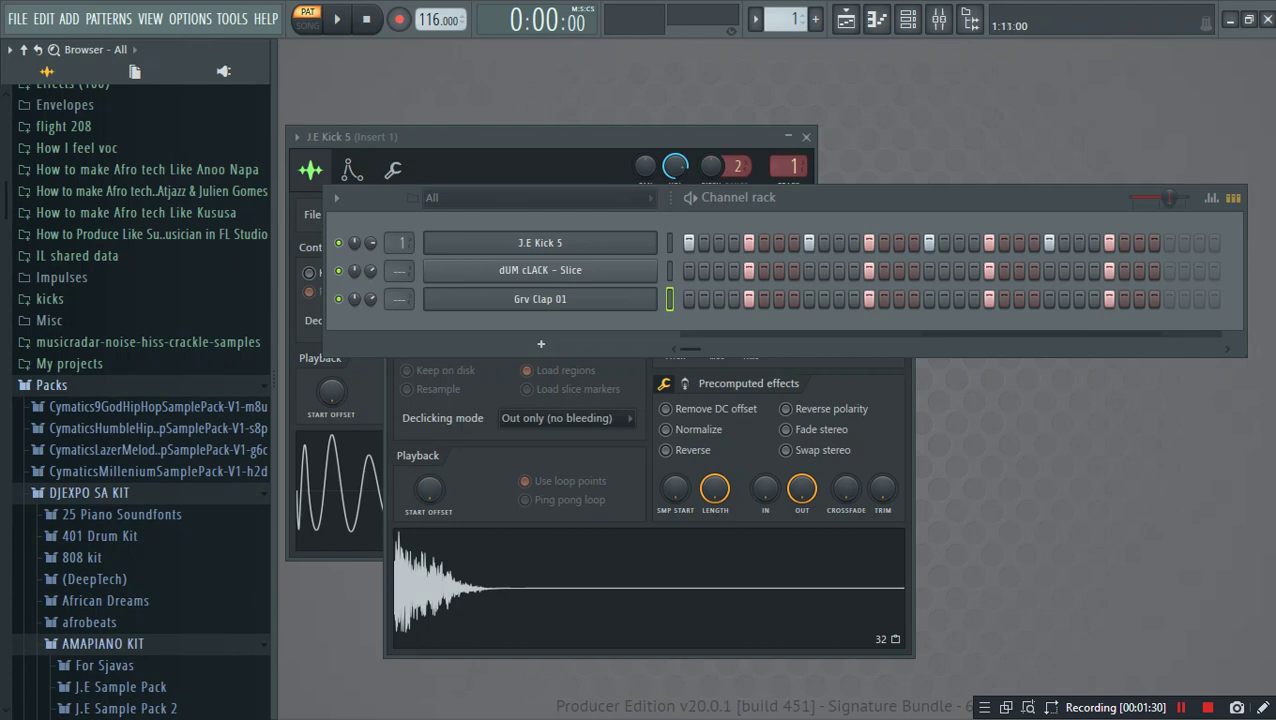
key("space")
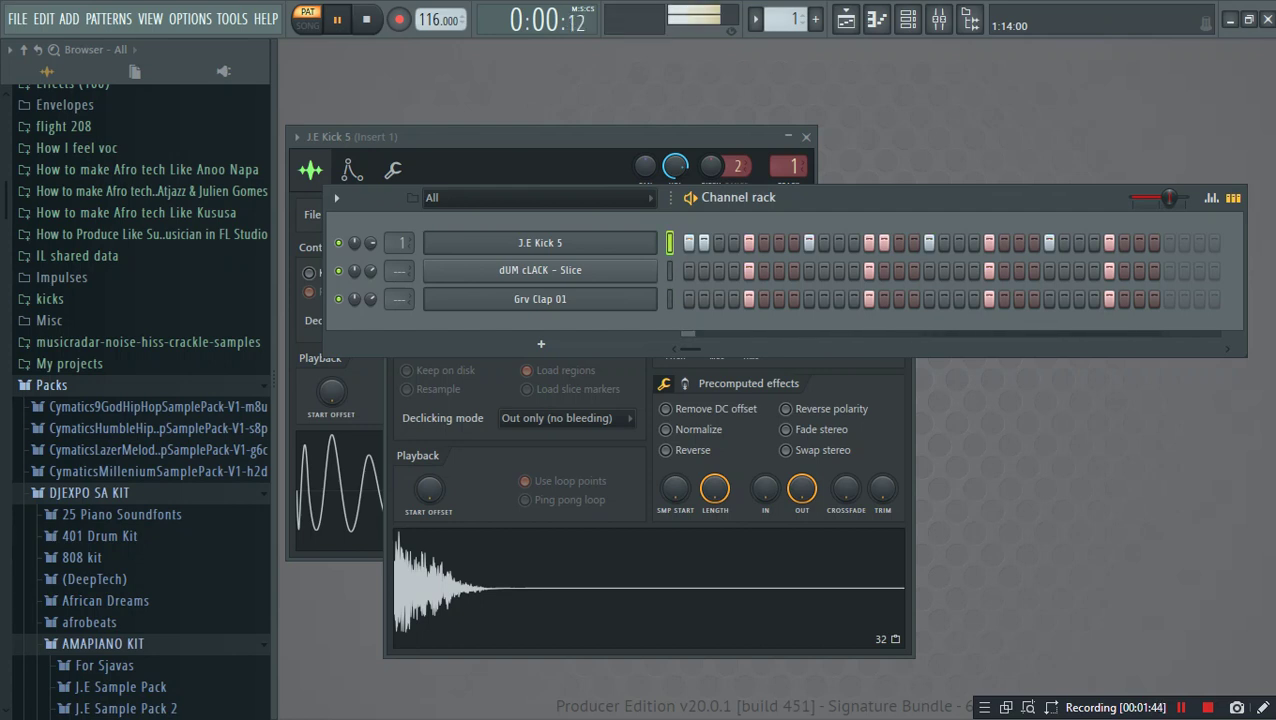
left_click(540, 243)
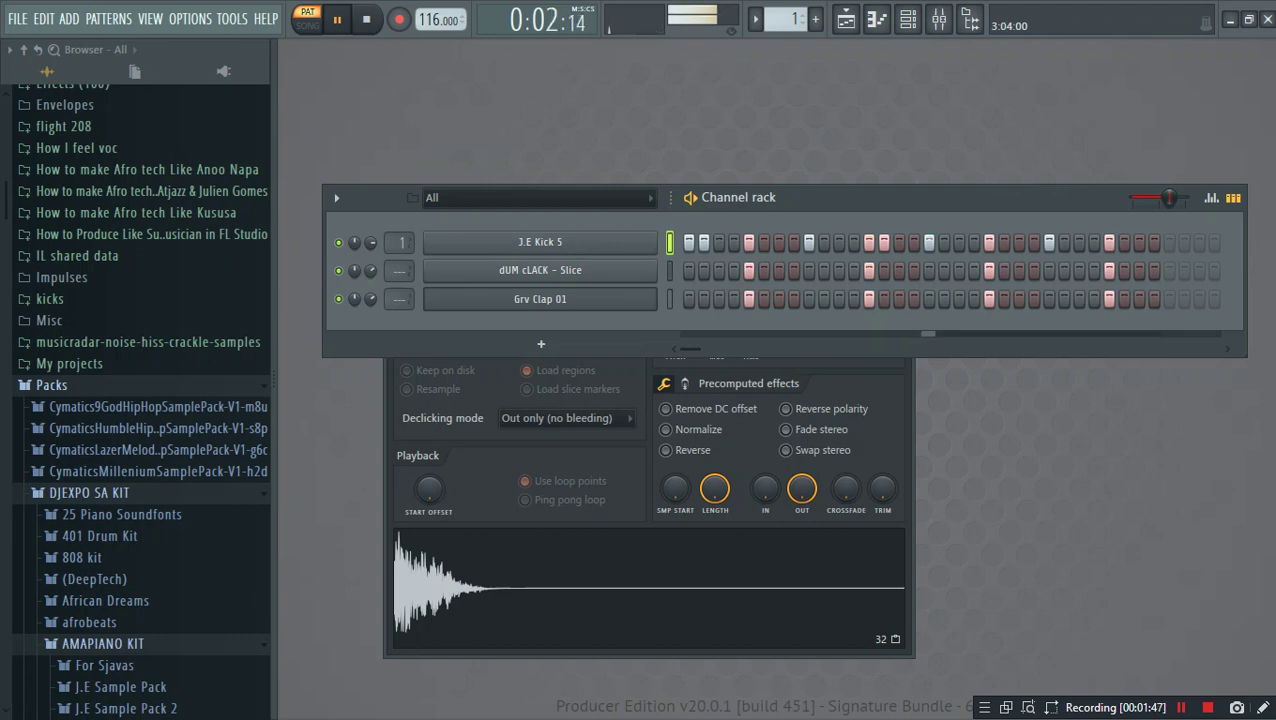
left_click(1211, 197)
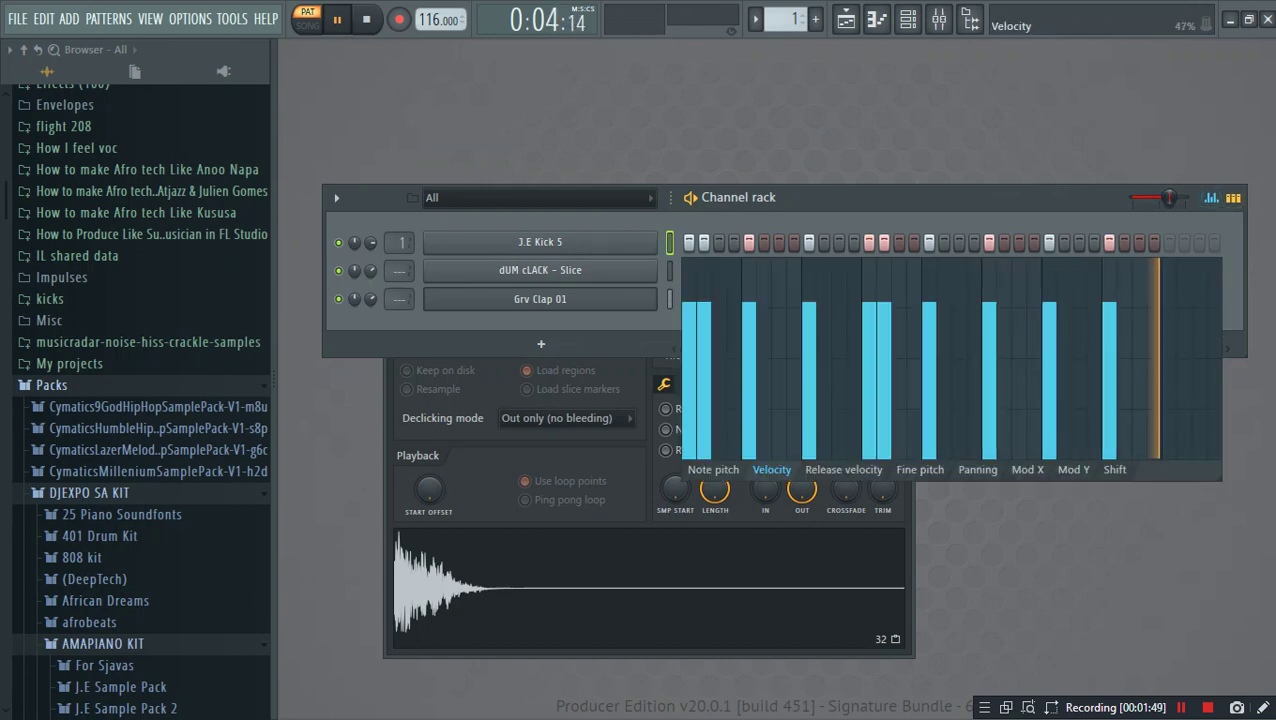
left_click(884, 365)
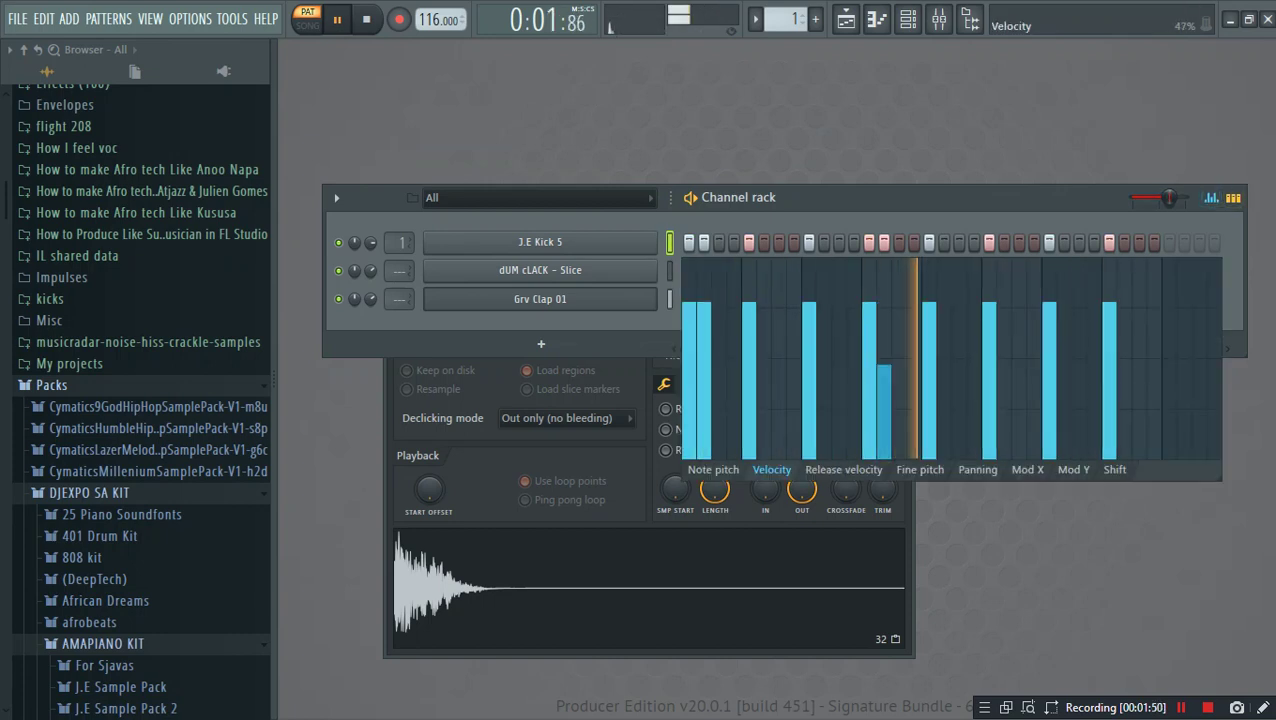
left_click(704, 366)
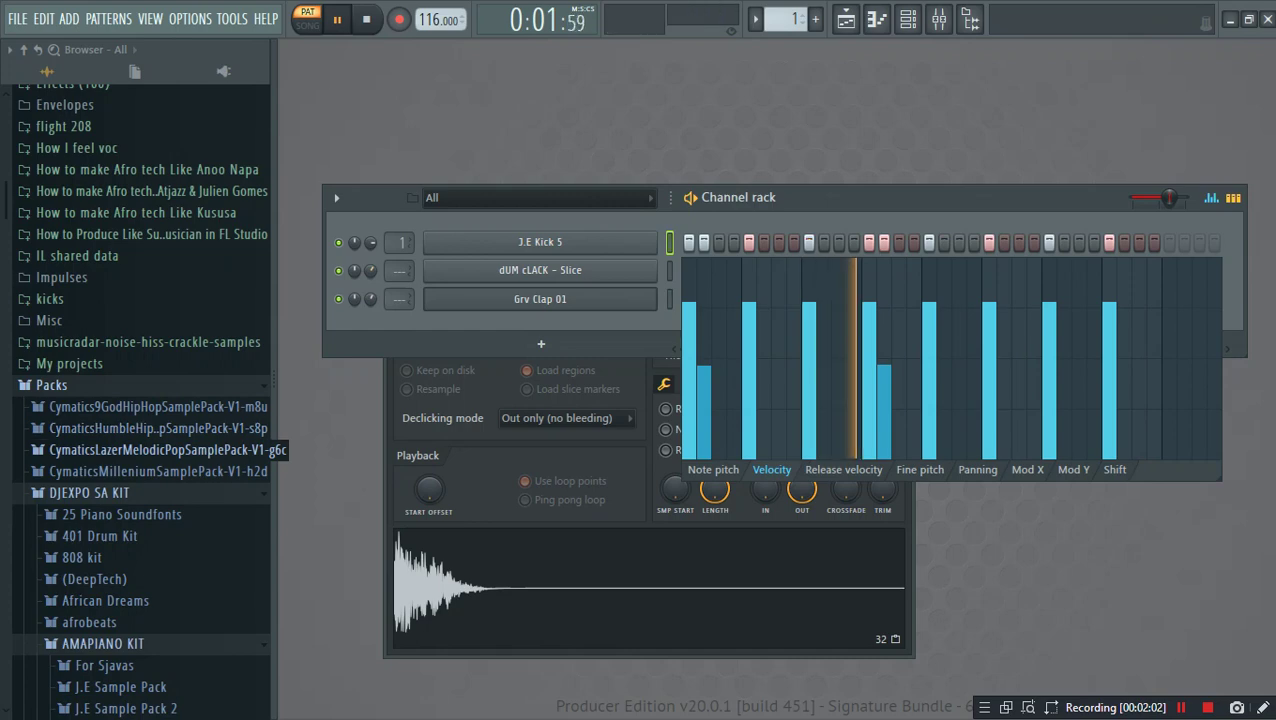
key("space")
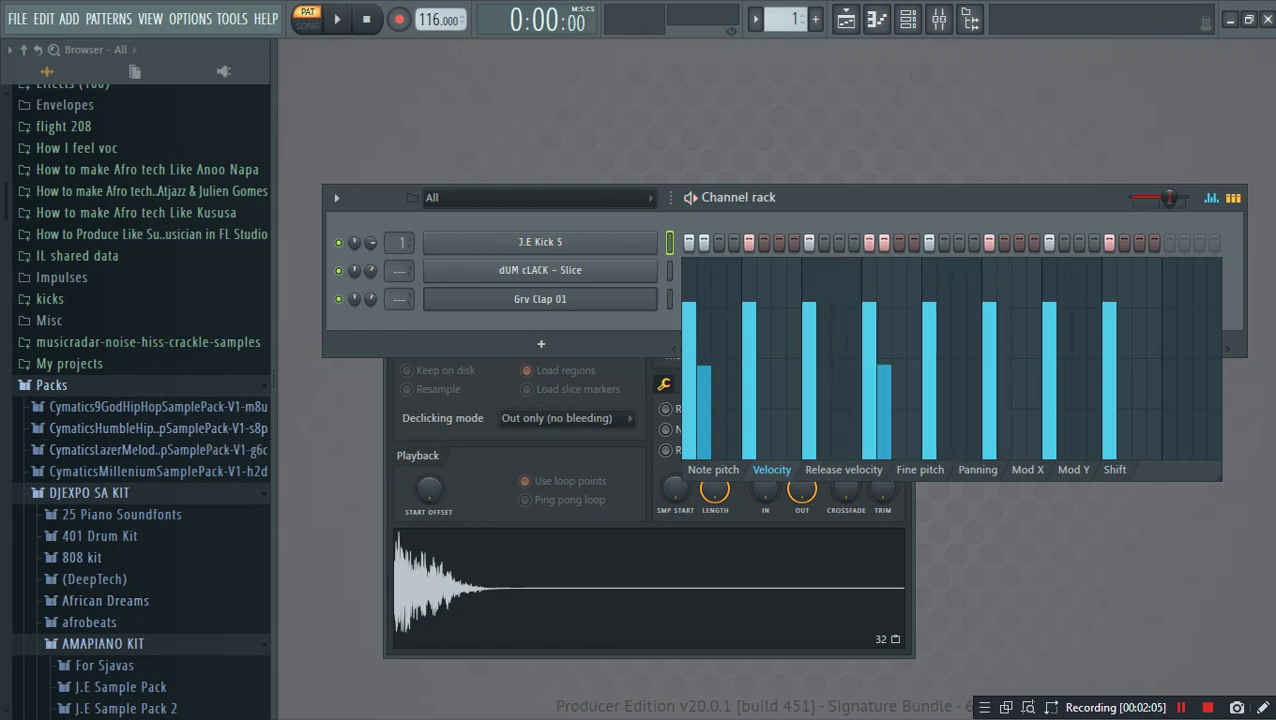
Step: Close the velocity graph and open the Hi-Hats folder of the XdizzleMusic House Sample Pack
scroll(100, 579, "down", 6)
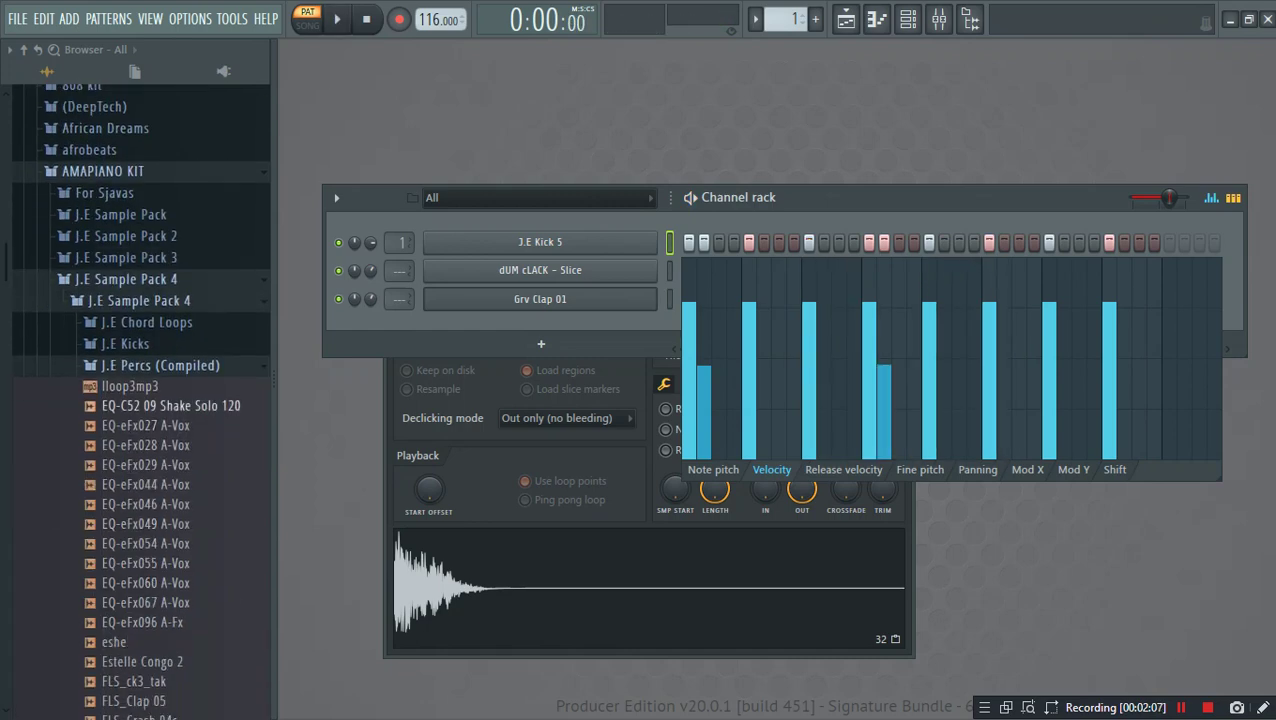
left_click(1211, 198)
left_click(160, 366)
scroll(160, 366, "down", 10)
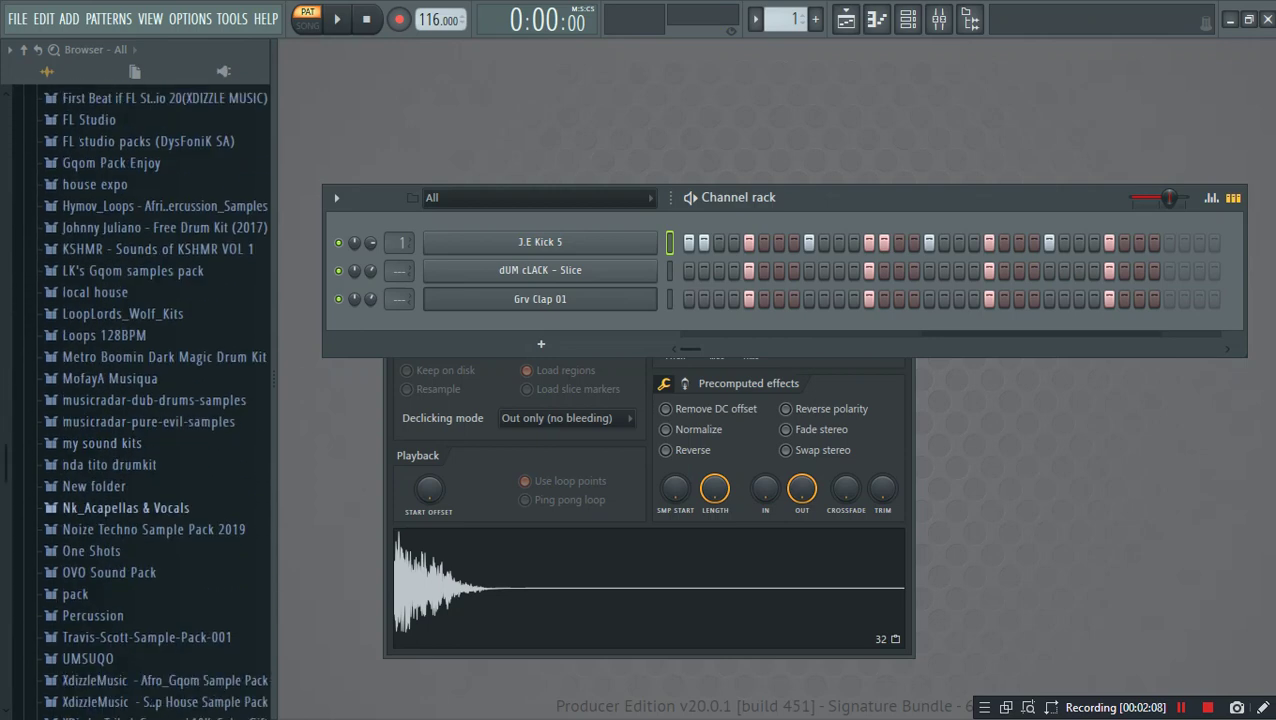
scroll(155, 400, "down", 7)
scroll(155, 400, "up", 5)
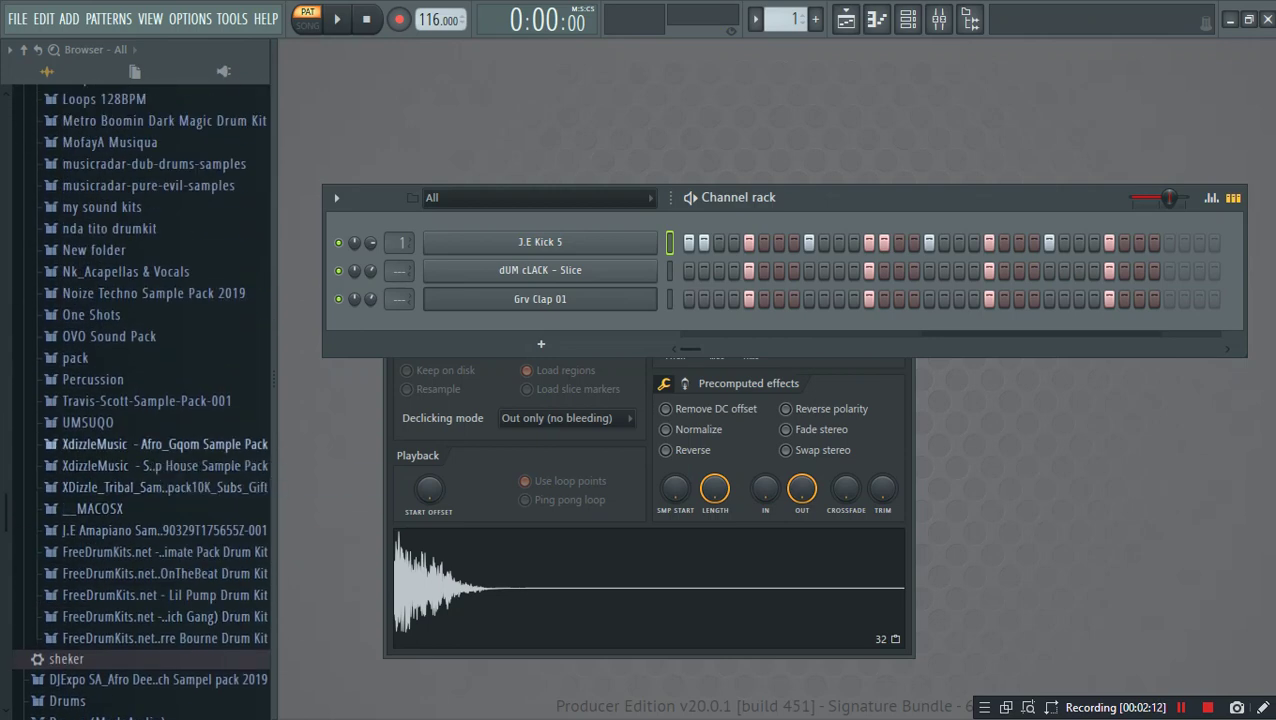
left_click(165, 465)
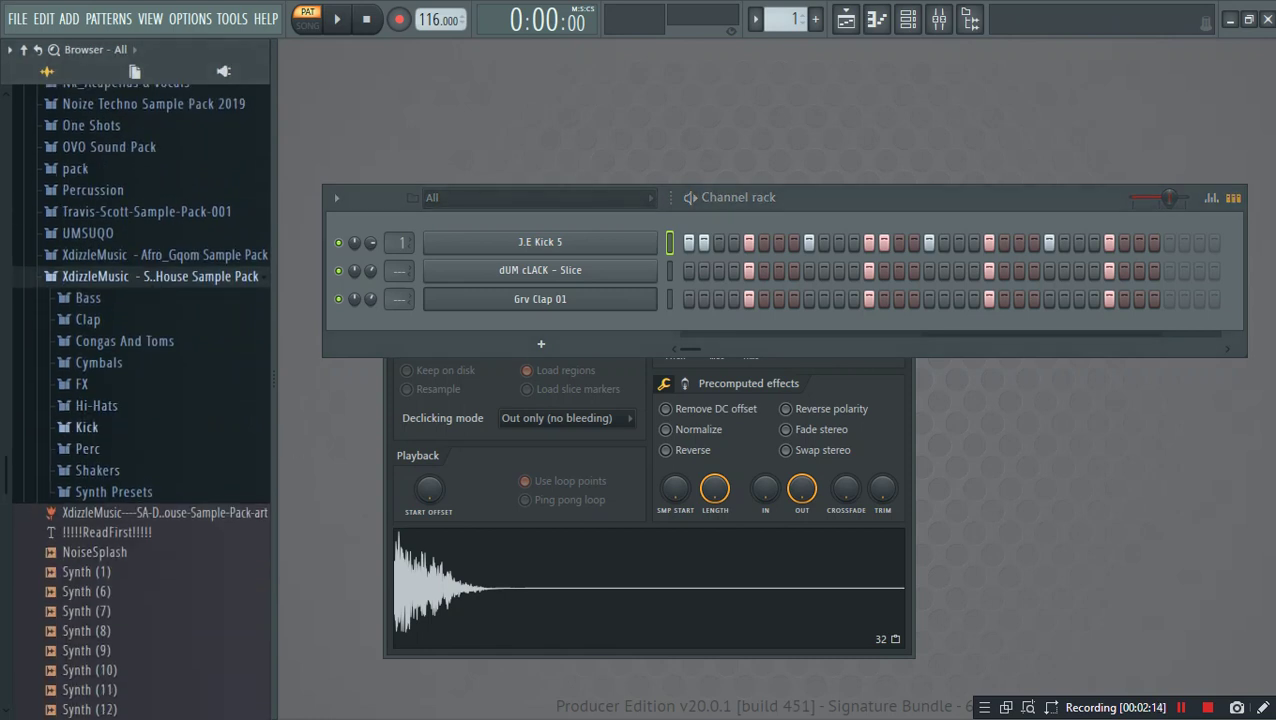
left_click(96, 405)
Step: Audition Hi-Hat (12) and Hi-Hat (13), and load Hi-Hat (13) as a new channel
left_click(110, 371)
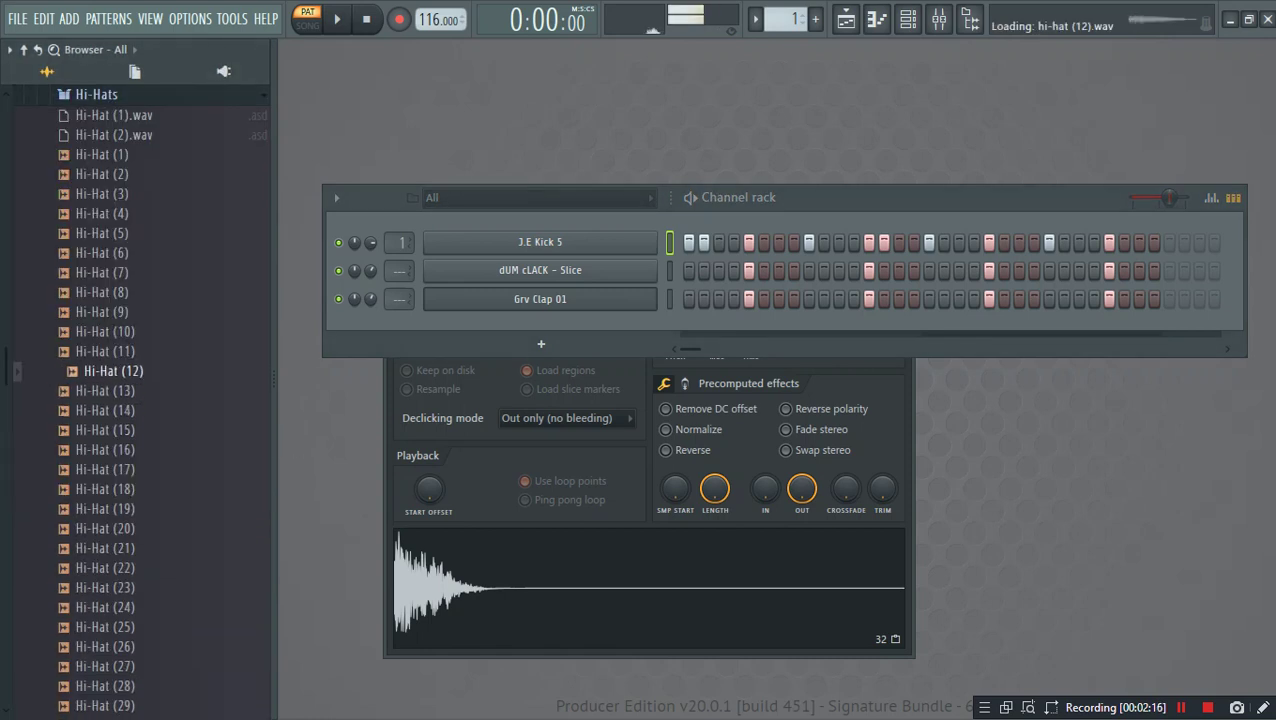
left_click(113, 390)
left_click_drag(113, 390, 620, 330)
Step: Fill every 4 steps of the Hi-Hat (13) channel, rotate the pattern two steps right, and lower its volume during playback
right_click(658, 320)
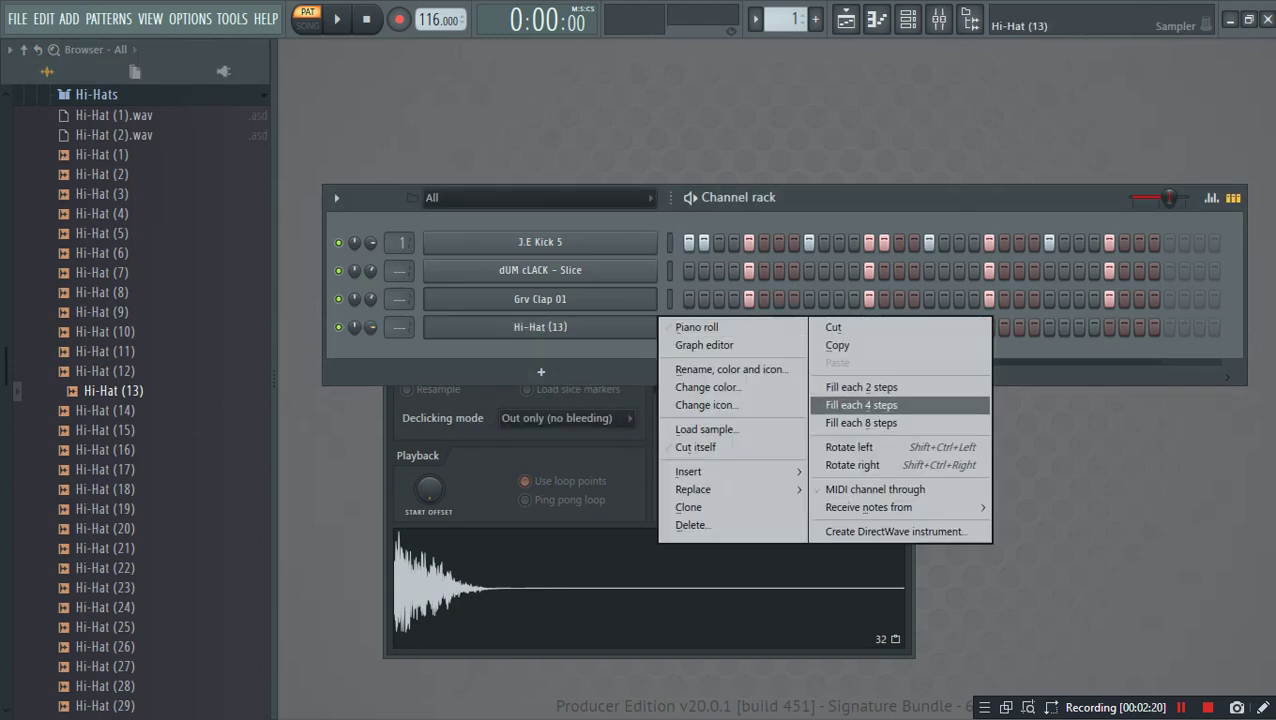
left_click(862, 405)
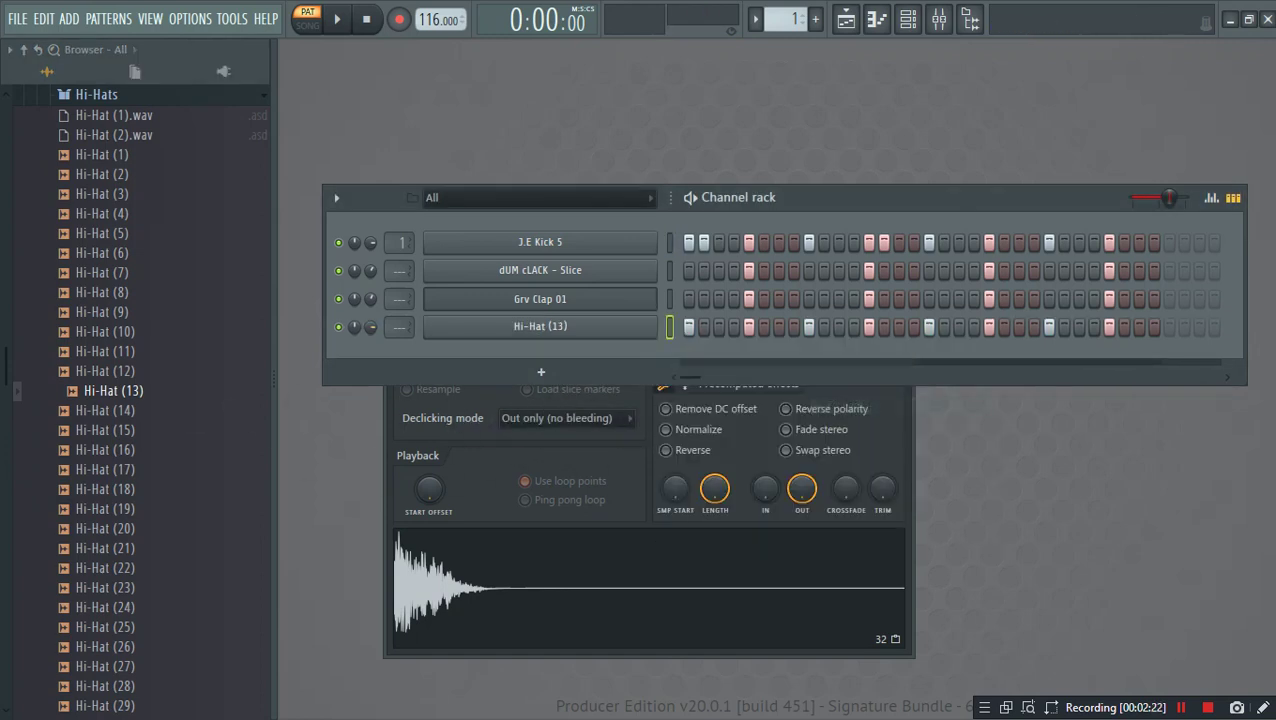
key("ctrl+shift+Right")
key("ctrl+shift+Right")
key("ctrl+shift+Right")
key("ctrl+shift+Left")
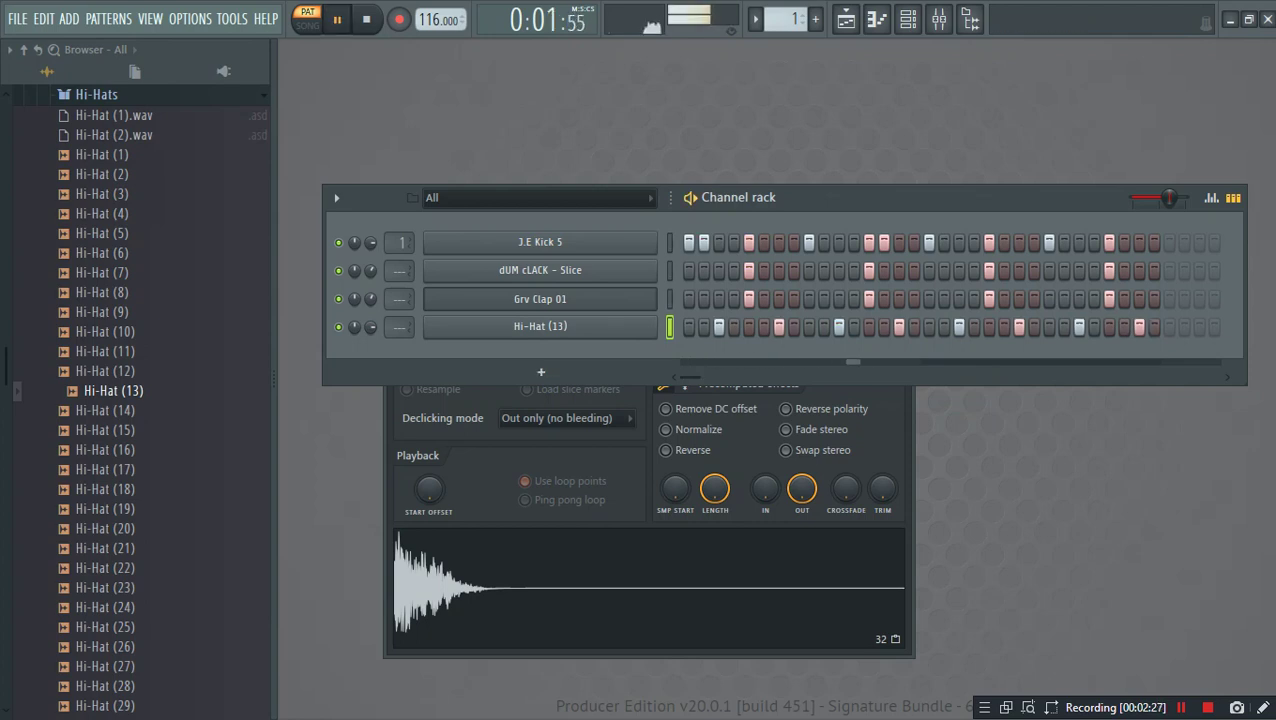
left_click_drag(371, 327, 371, 337)
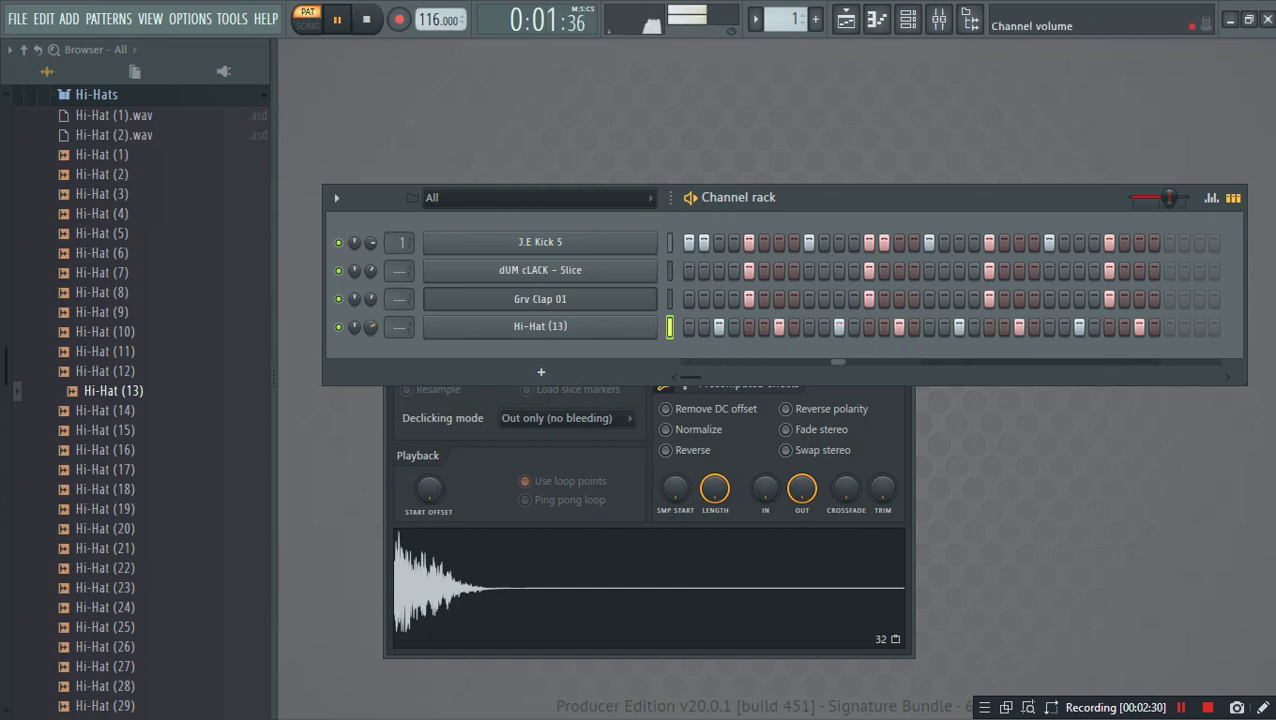
Step: Audition the hi-hat samples from Hi-Hat (9) up to Hi-Hat (2) against the playing beat
left_click(105, 312)
left_click(105, 293)
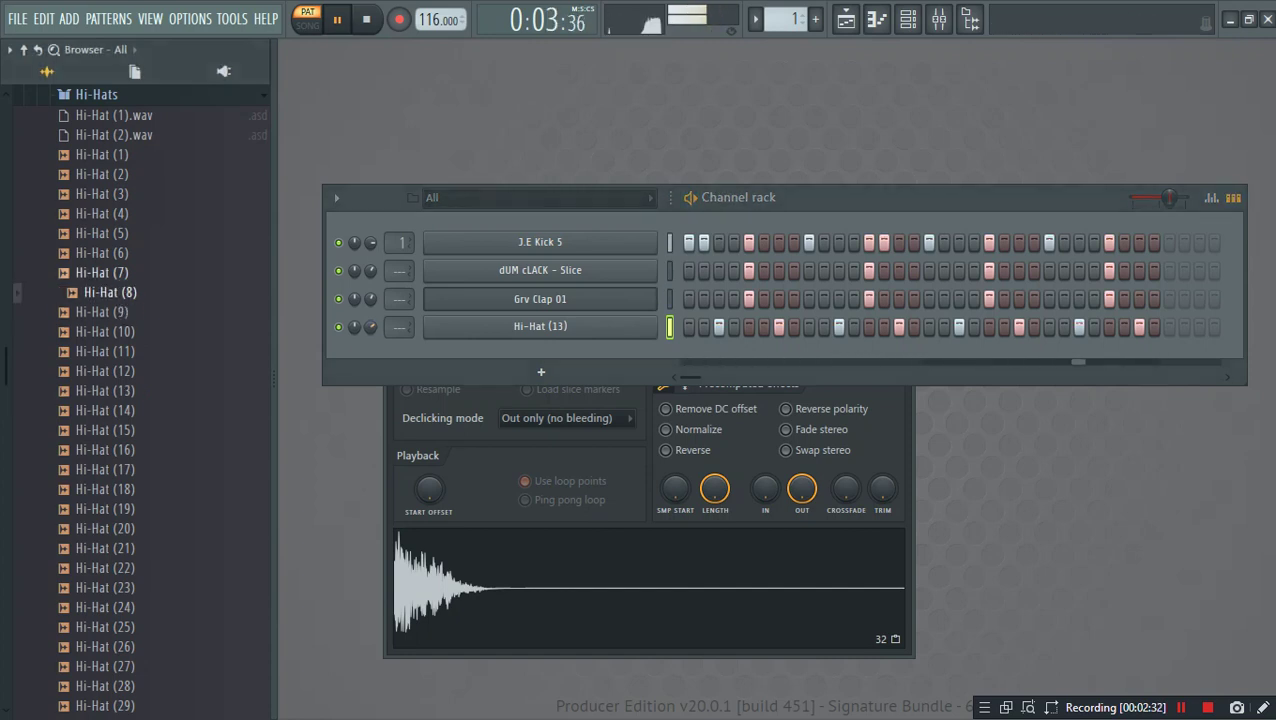
key("Up")
key("Up")
key("Up")
key("Up")
key("Up")
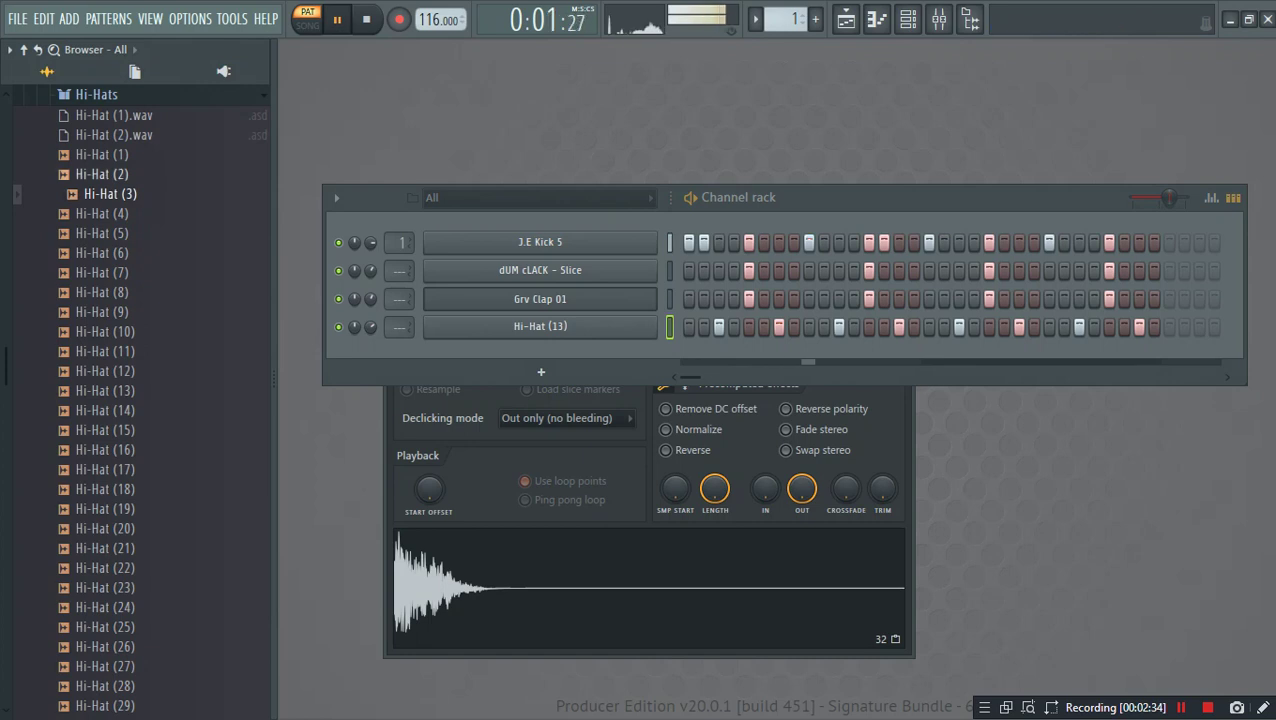
key("Up")
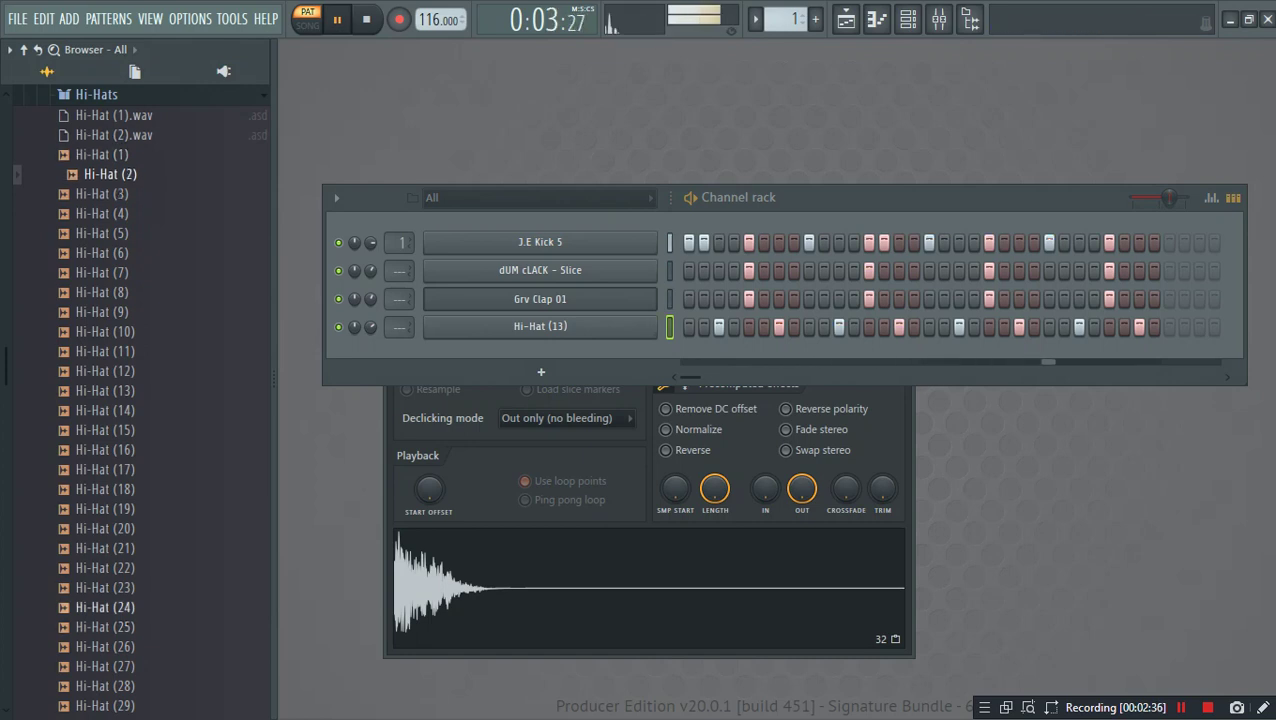
Step: Audition Hi-Hat (24) and Hi-Hat (25), load Hi-Hat (25) as a new channel, and place a hit on step 15
left_click(105, 607)
left_click(105, 627)
key("Up")
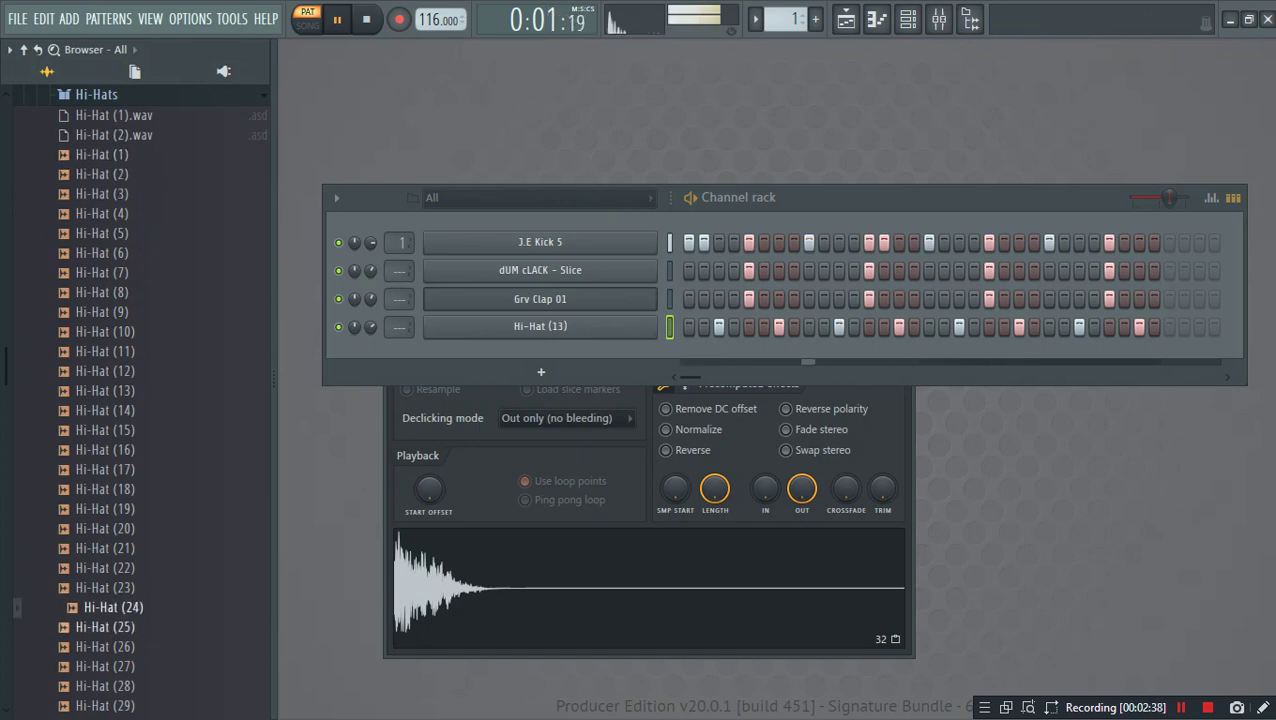
key("Down")
left_click_drag(113, 627, 541, 400)
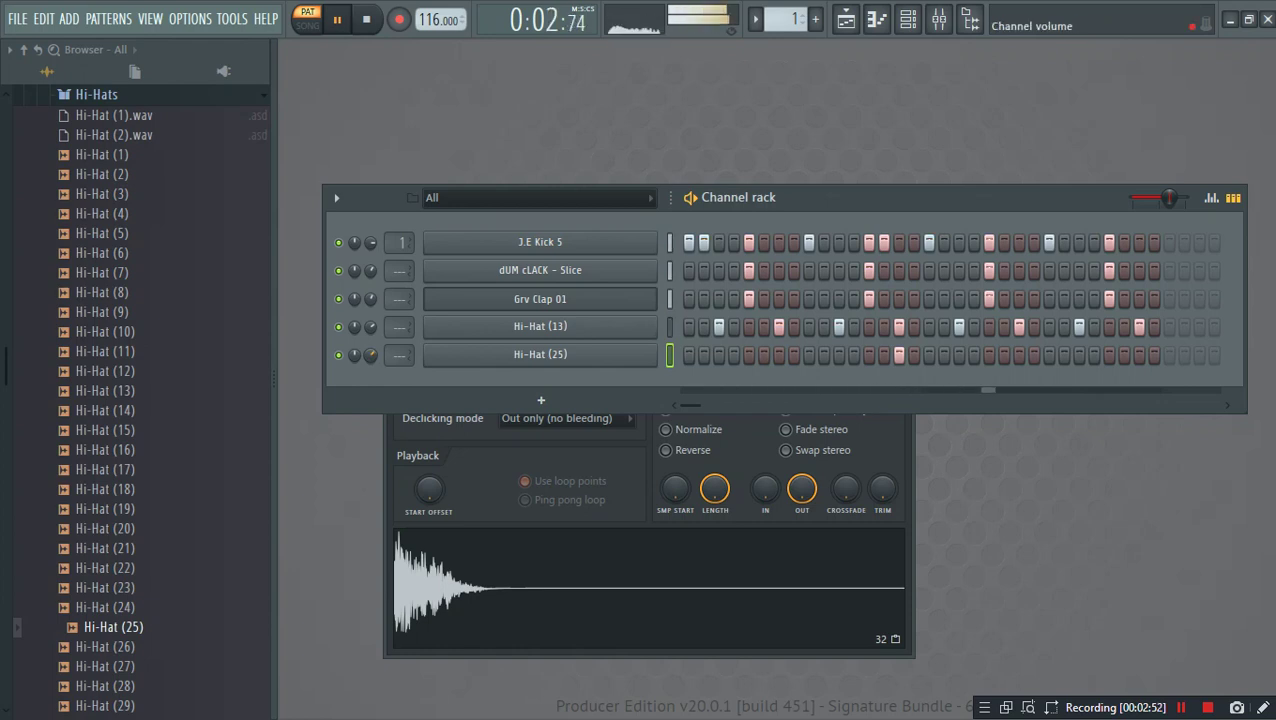
Step: Stop playback, audition Clap (1) from the sample pack's Clap folder, and load it as a new channel
scroll(140, 400, "up", 3)
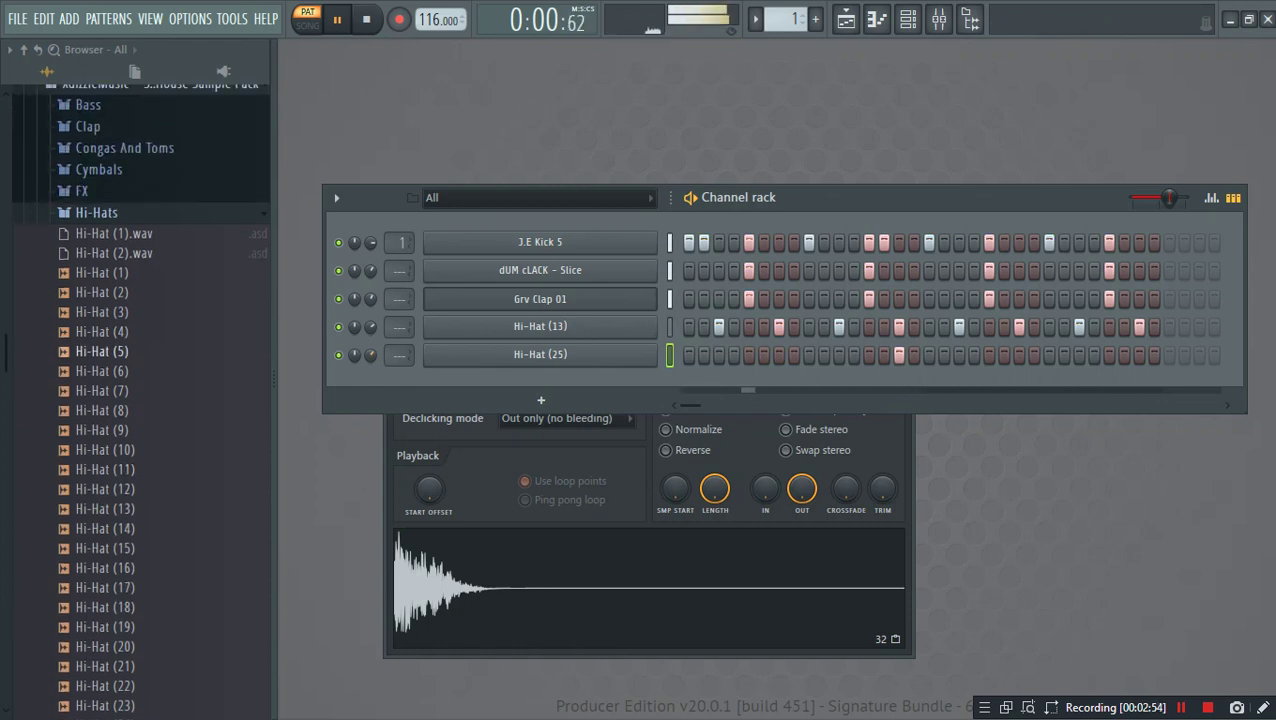
left_click(97, 212)
key("space")
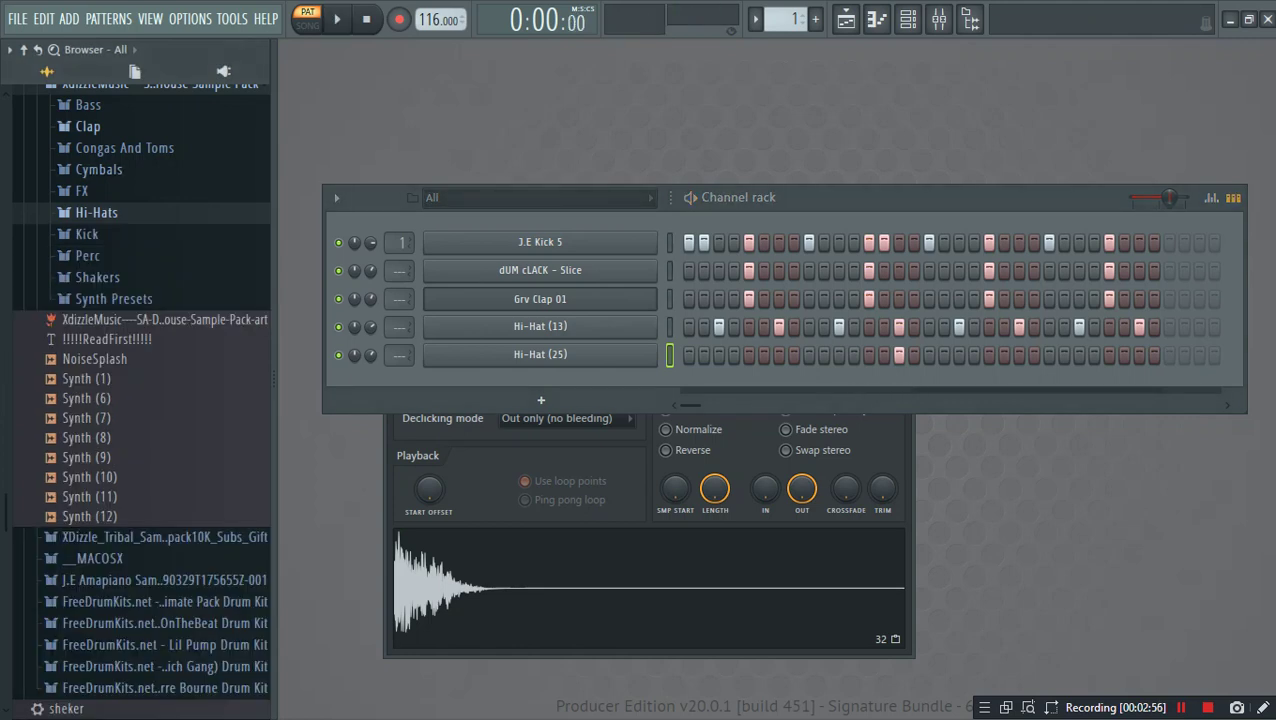
left_click(88, 127)
left_click(97, 187)
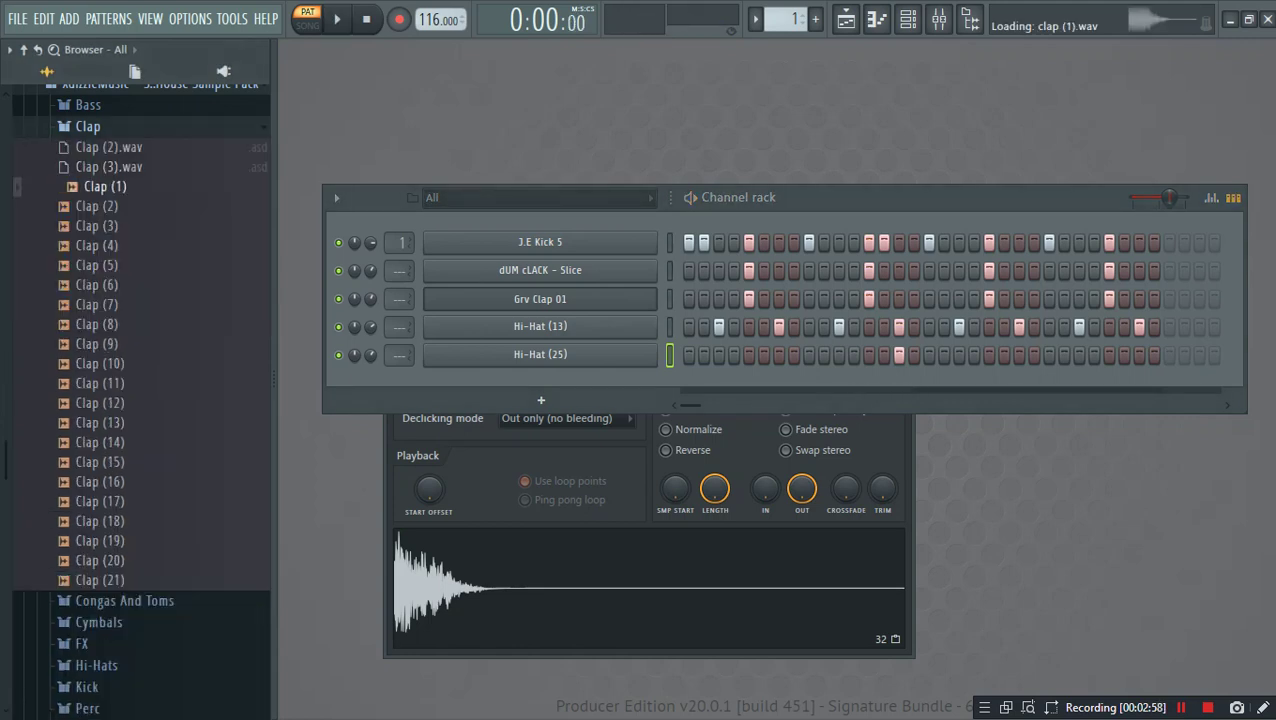
left_click_drag(105, 187, 508, 404)
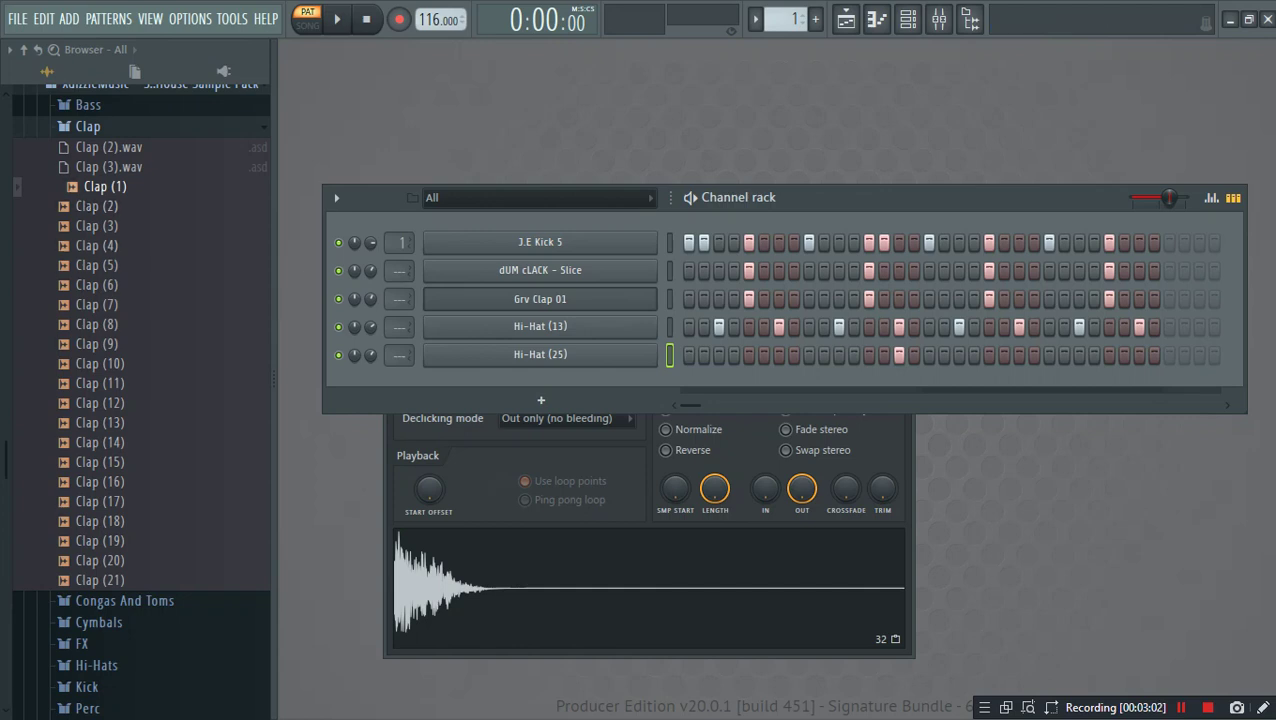
left_click_drag(100, 187, 390, 410)
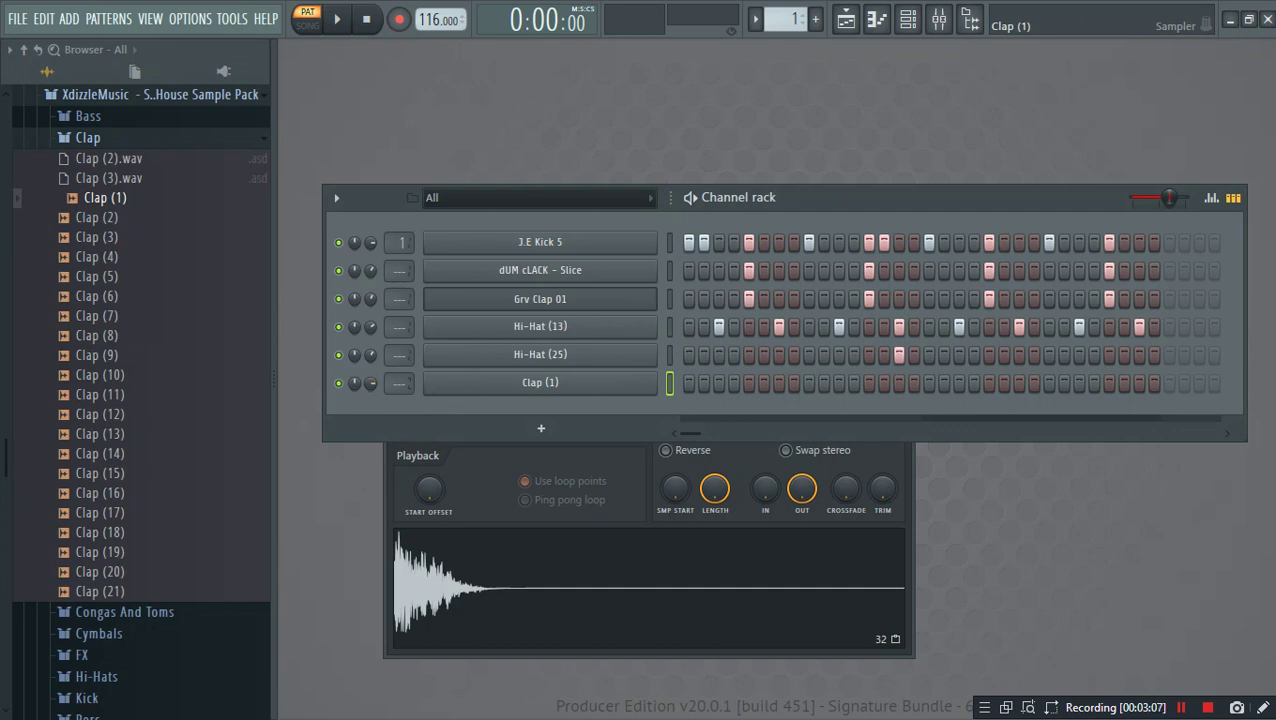
Step: Adjust the volume of Clap (1), reverse its sample, and preview the reversed sound
left_click(540, 382)
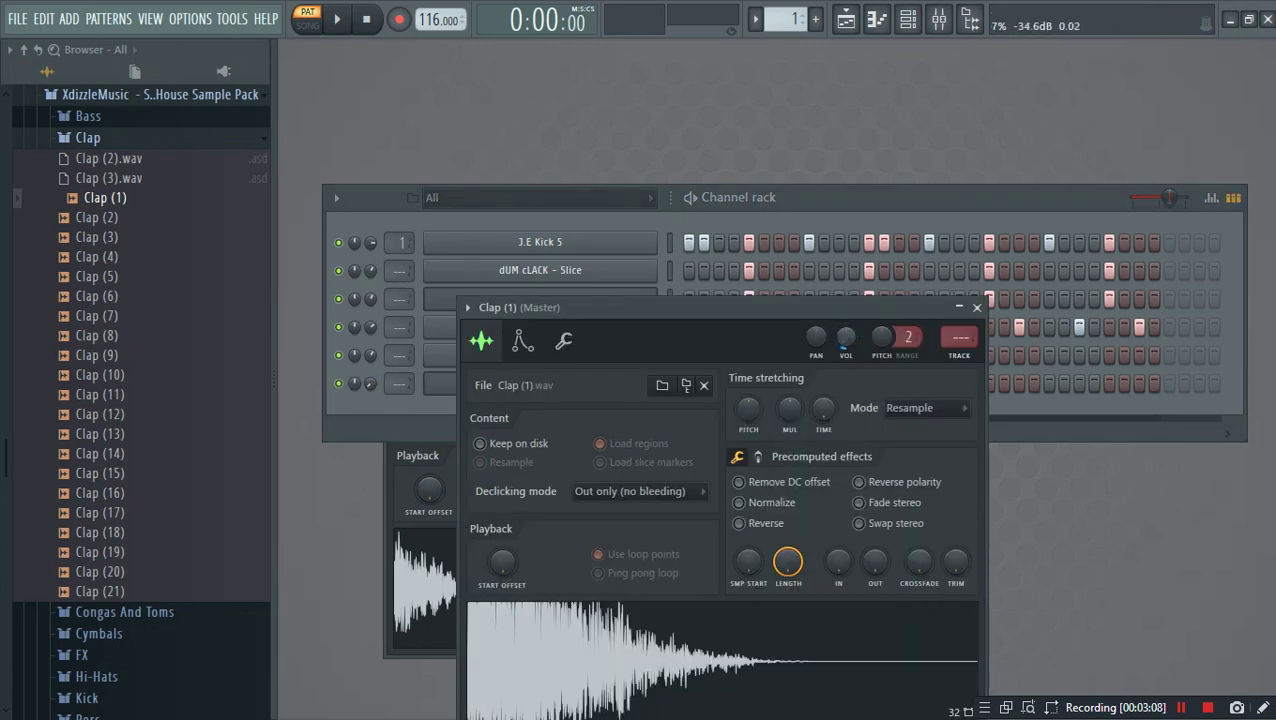
left_click_drag(846, 340, 846, 320)
left_click(860, 645)
left_click(740, 523)
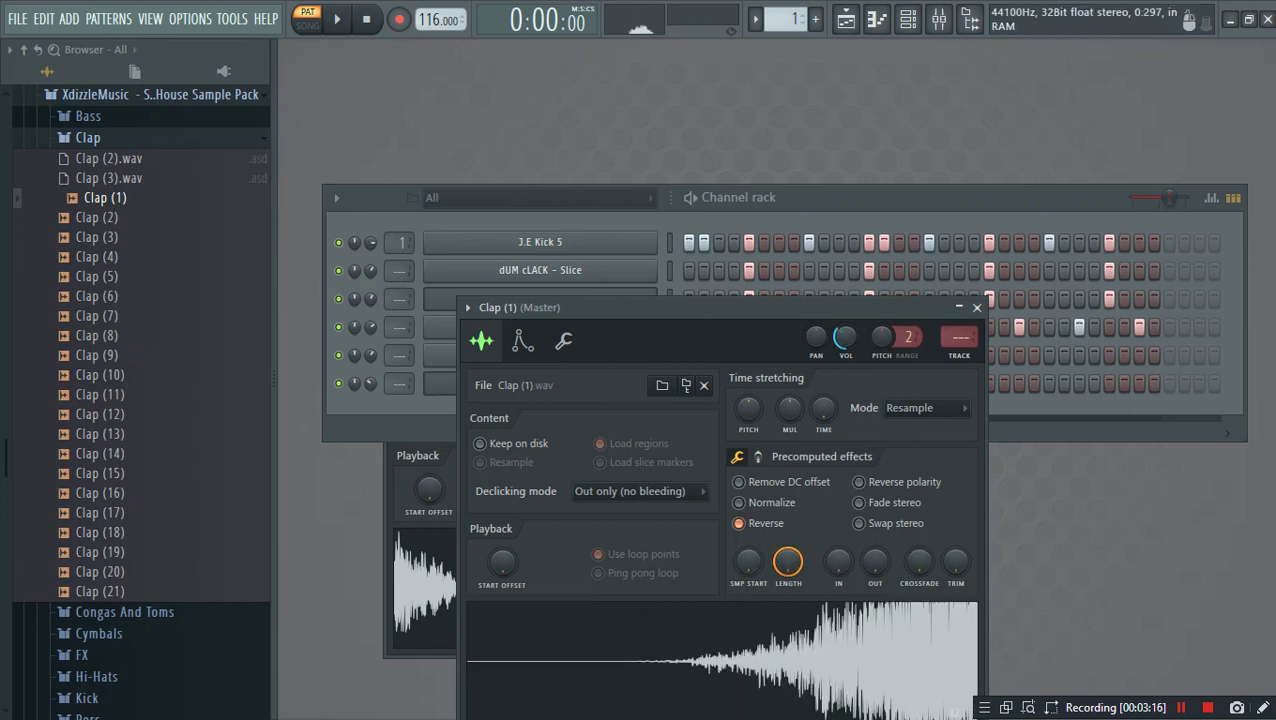
left_click(722, 660)
left_click(722, 660)
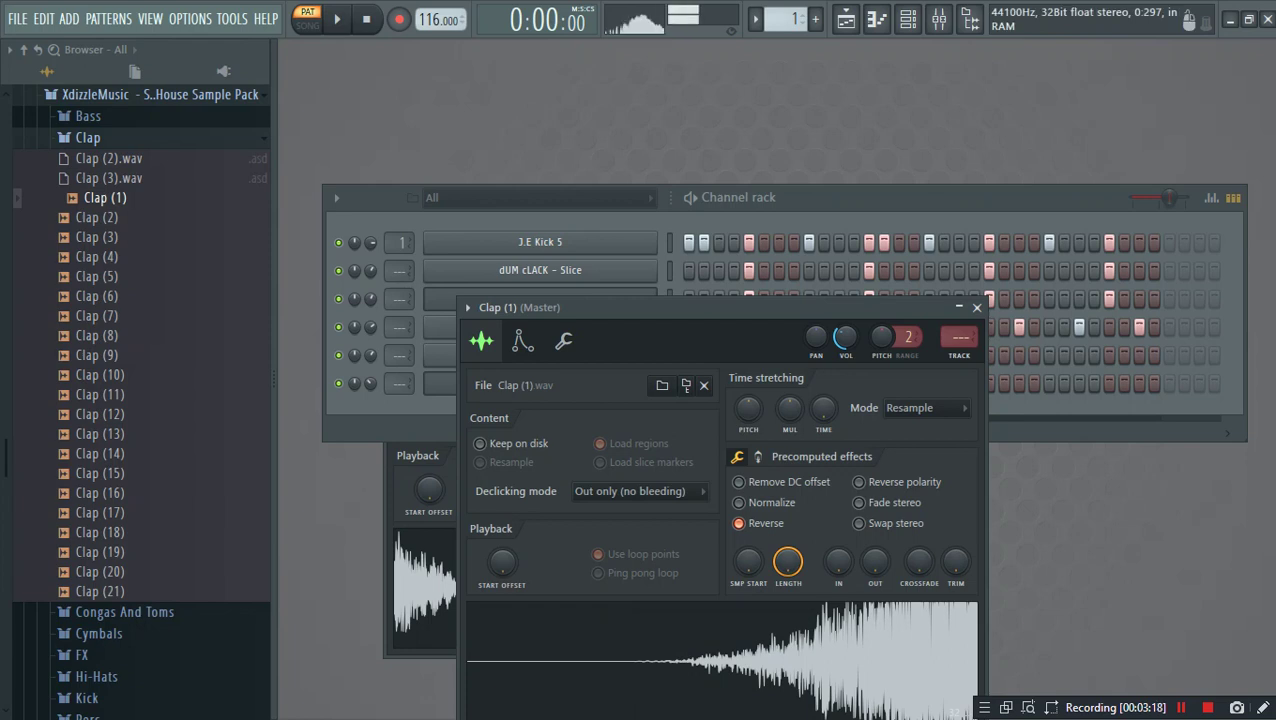
Step: Place a Clap (1) hit on step 12 and raise its start offset, fine-tuning it during playback to skip the quiet beginning
left_click_drag(502, 562, 502, 536)
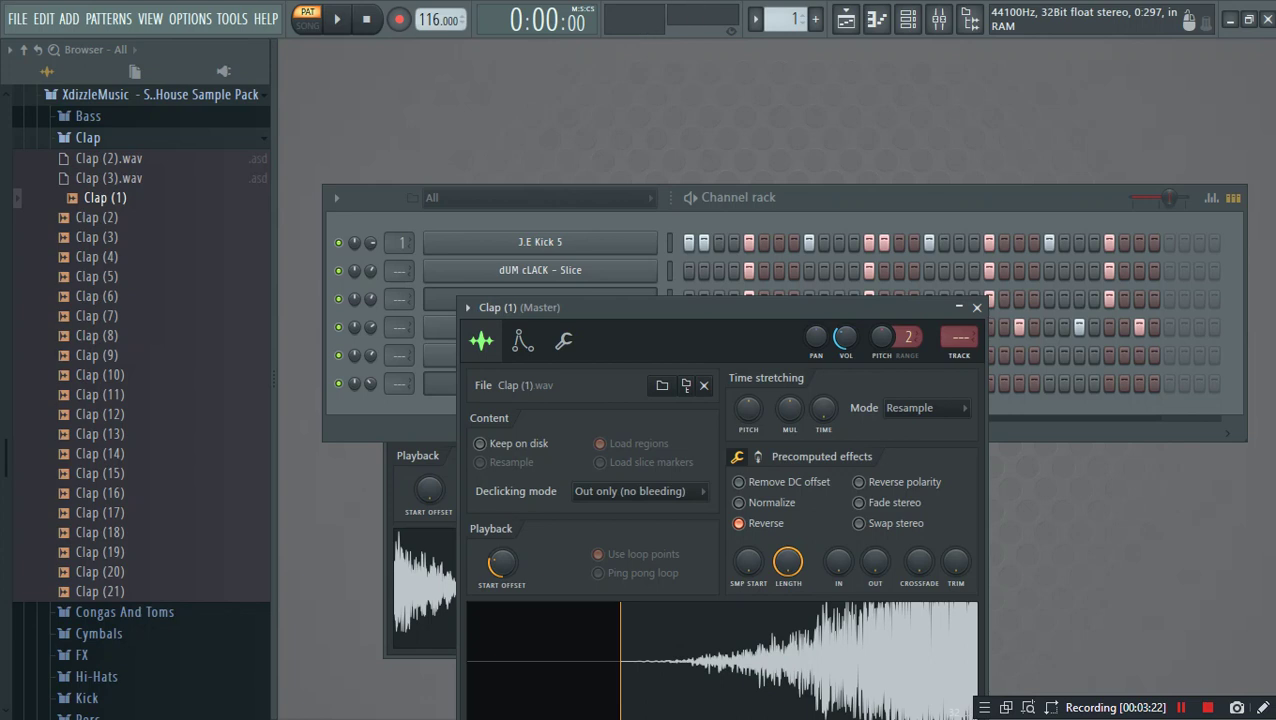
left_click(884, 218)
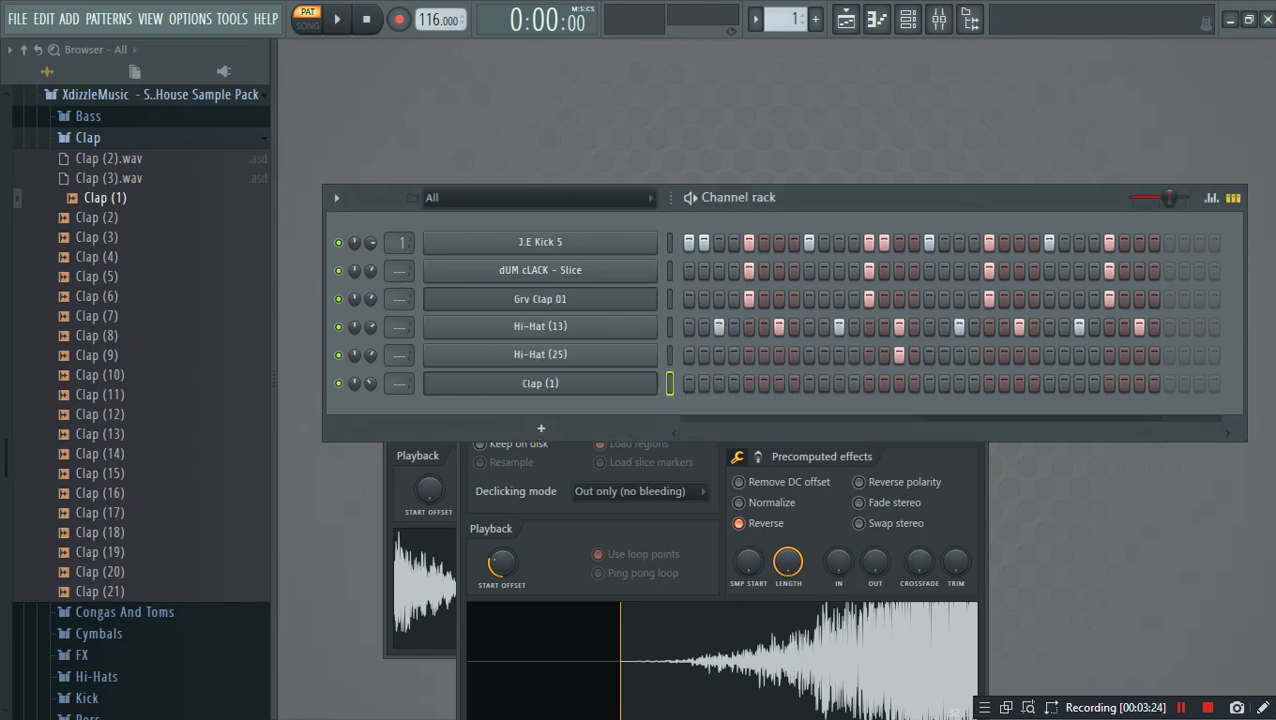
key("space")
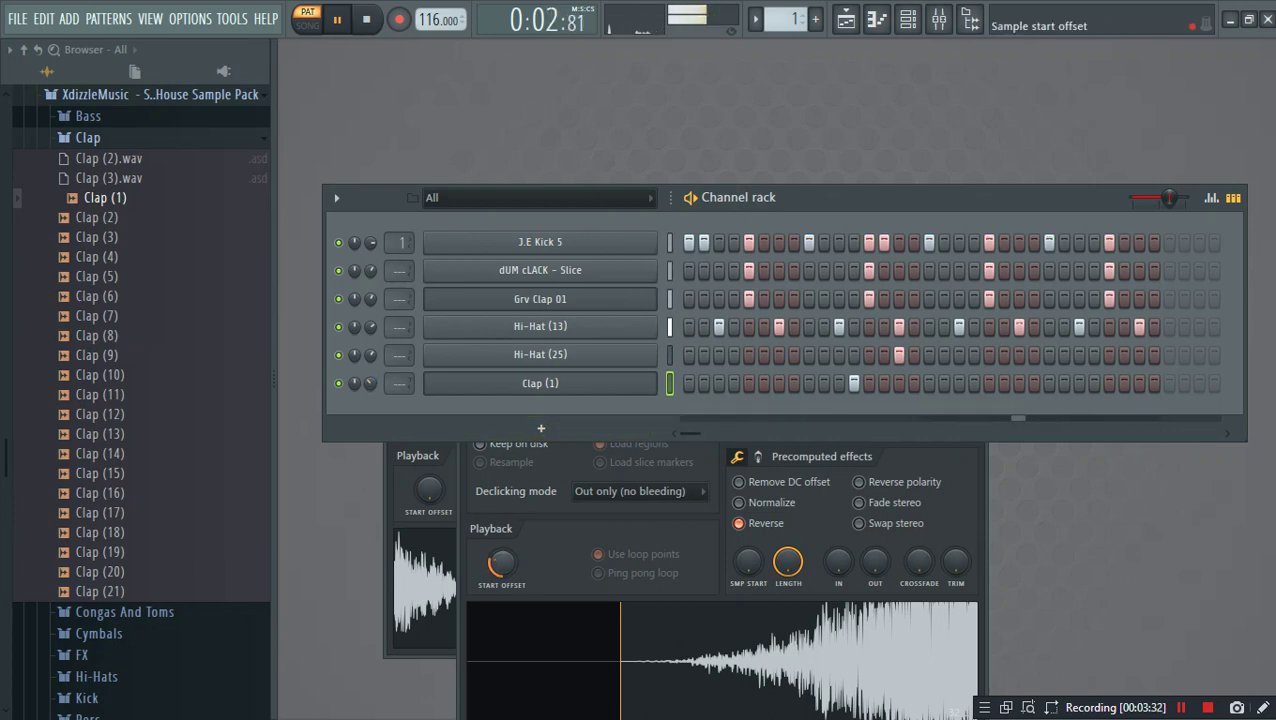
left_click_drag(502, 563, 502, 551)
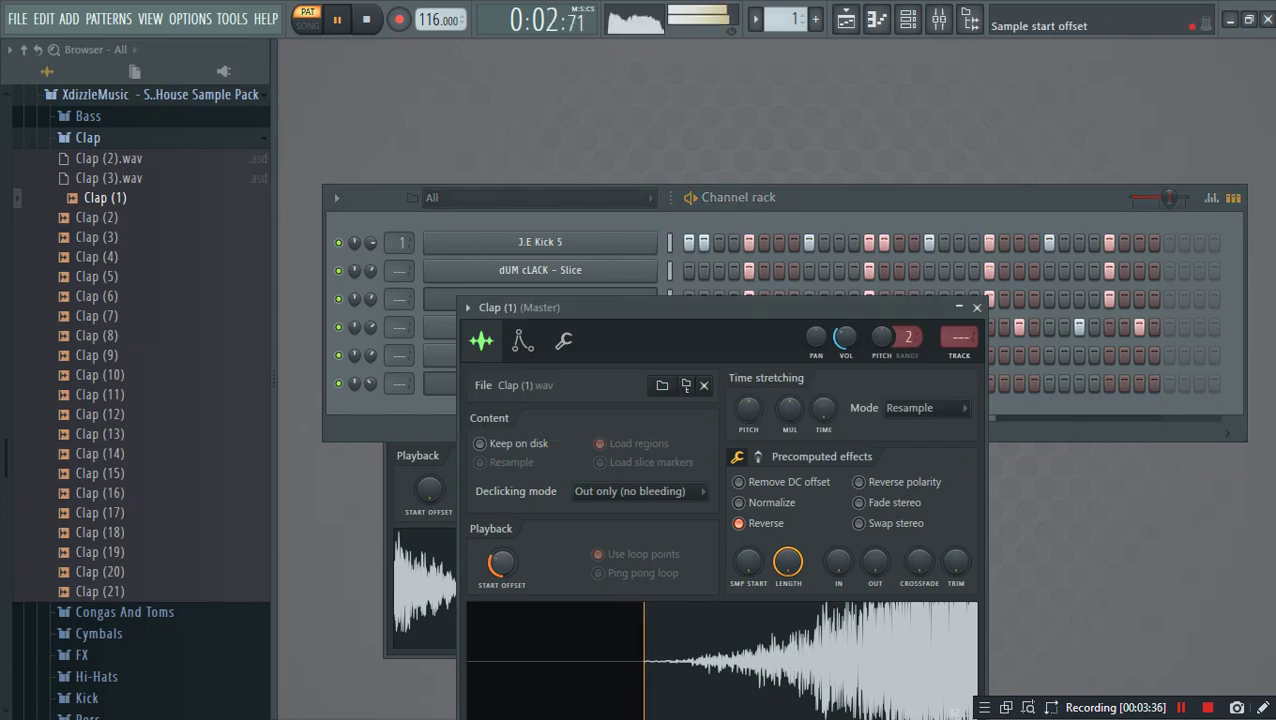
left_click_drag(502, 551, 502, 548)
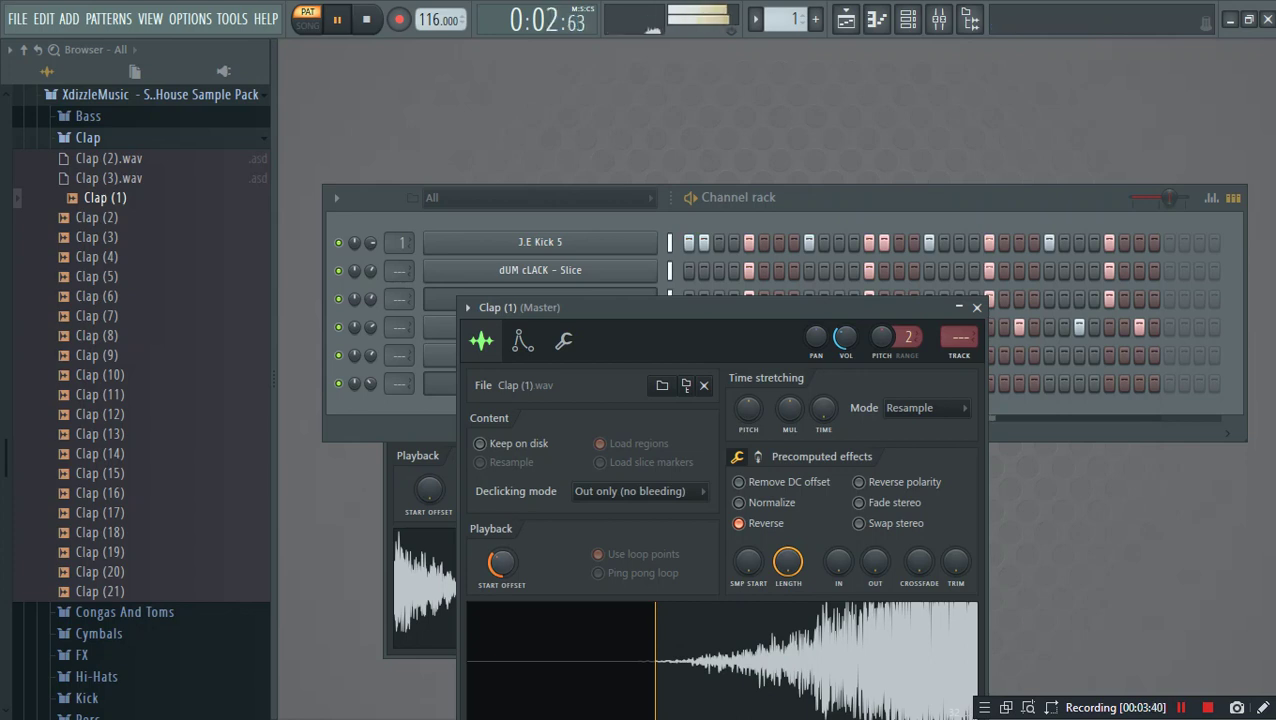
key("space")
Step: Audition Clap (2) and Clap (3), and load Clap (3) as a new channel
key("Down")
key("Down")
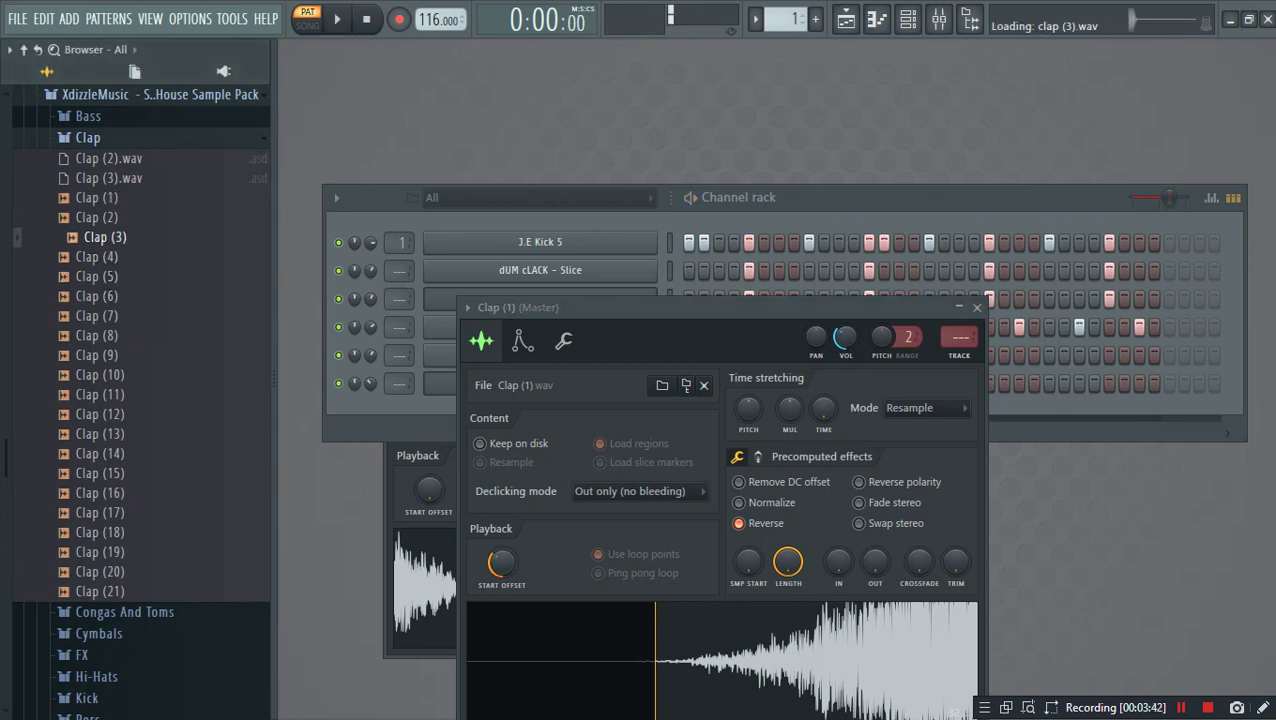
key("F6")
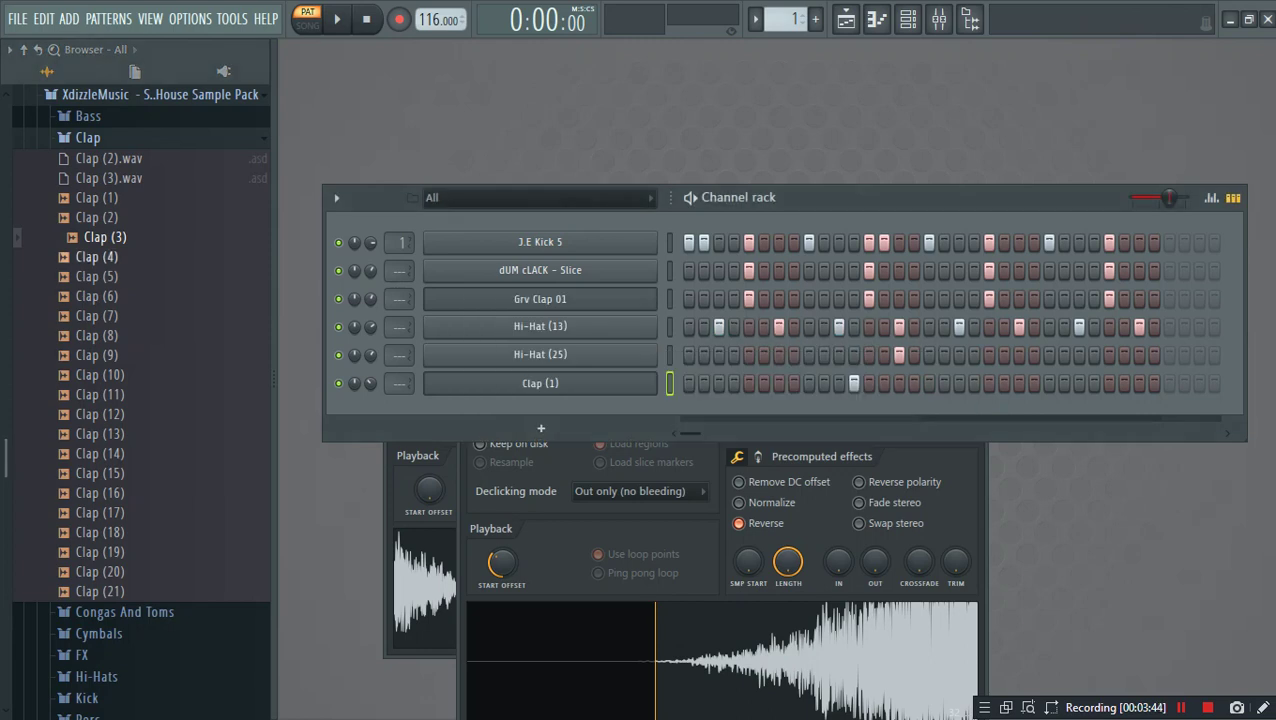
left_click_drag(97, 237, 627, 430)
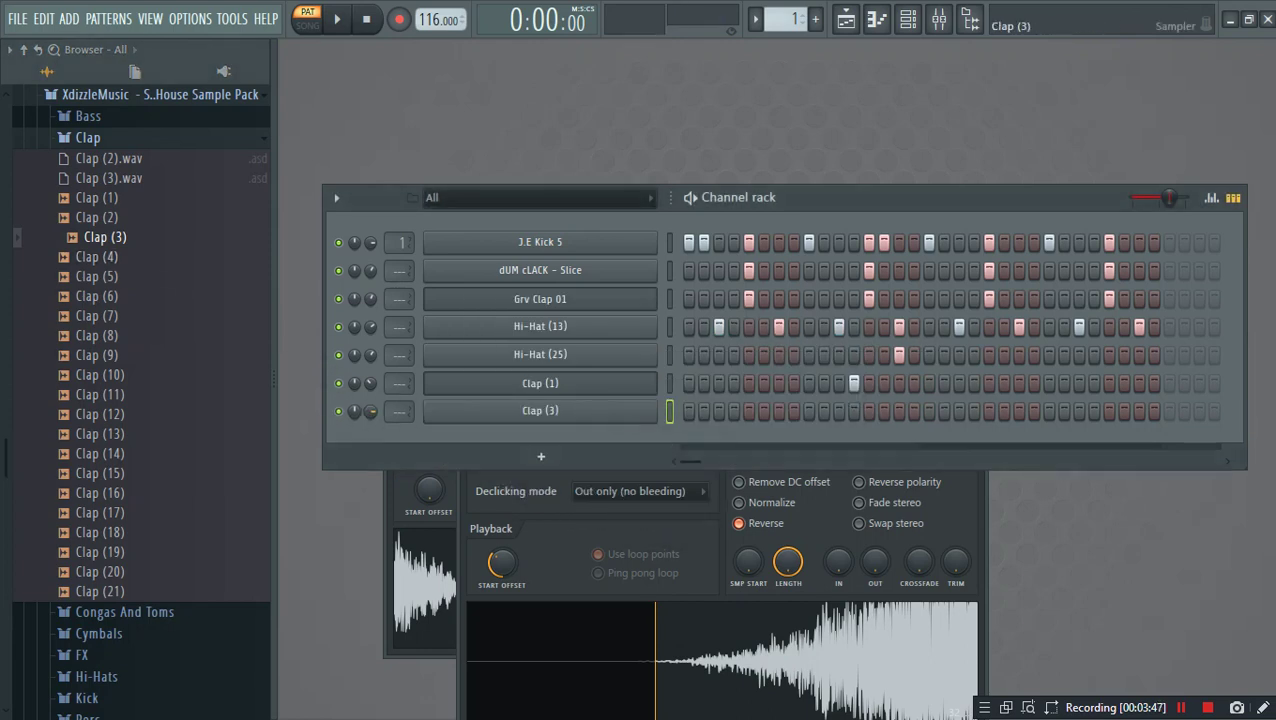
Step: Raise the silence trimming threshold of Clap (3) to cut its silent tail, and reverse the sample
left_click(600, 410)
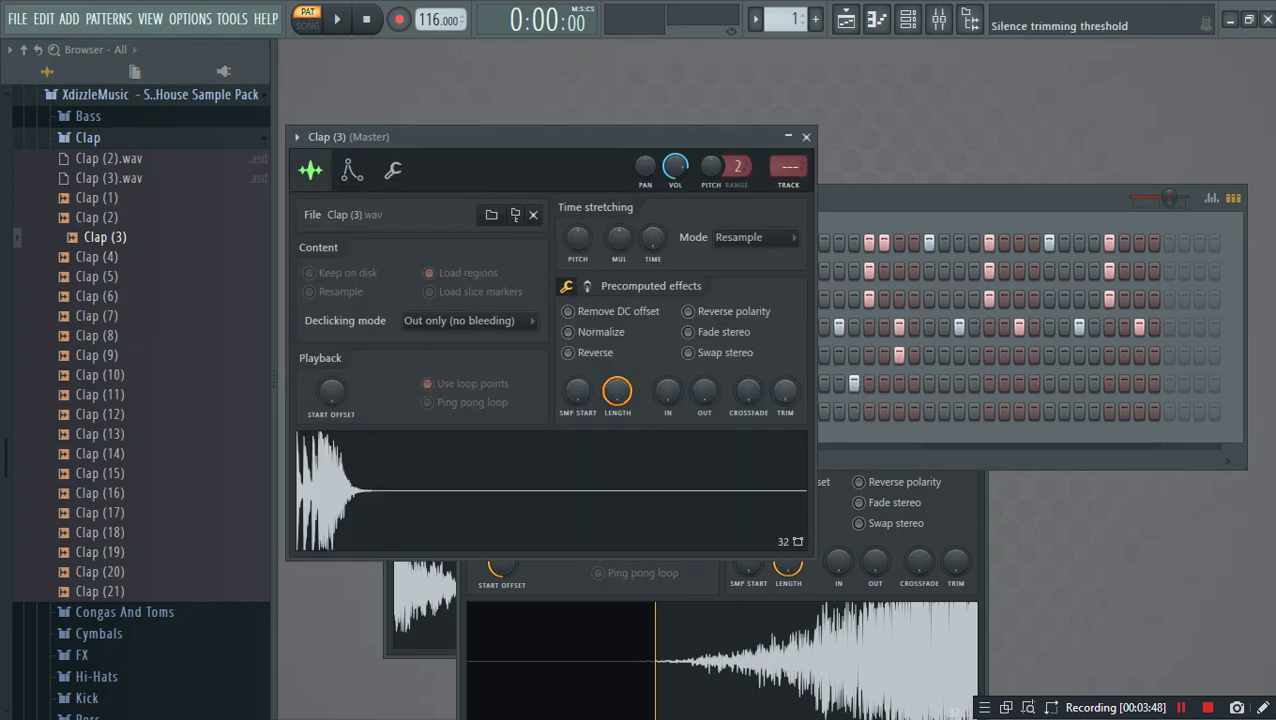
left_click_drag(785, 391, 785, 290)
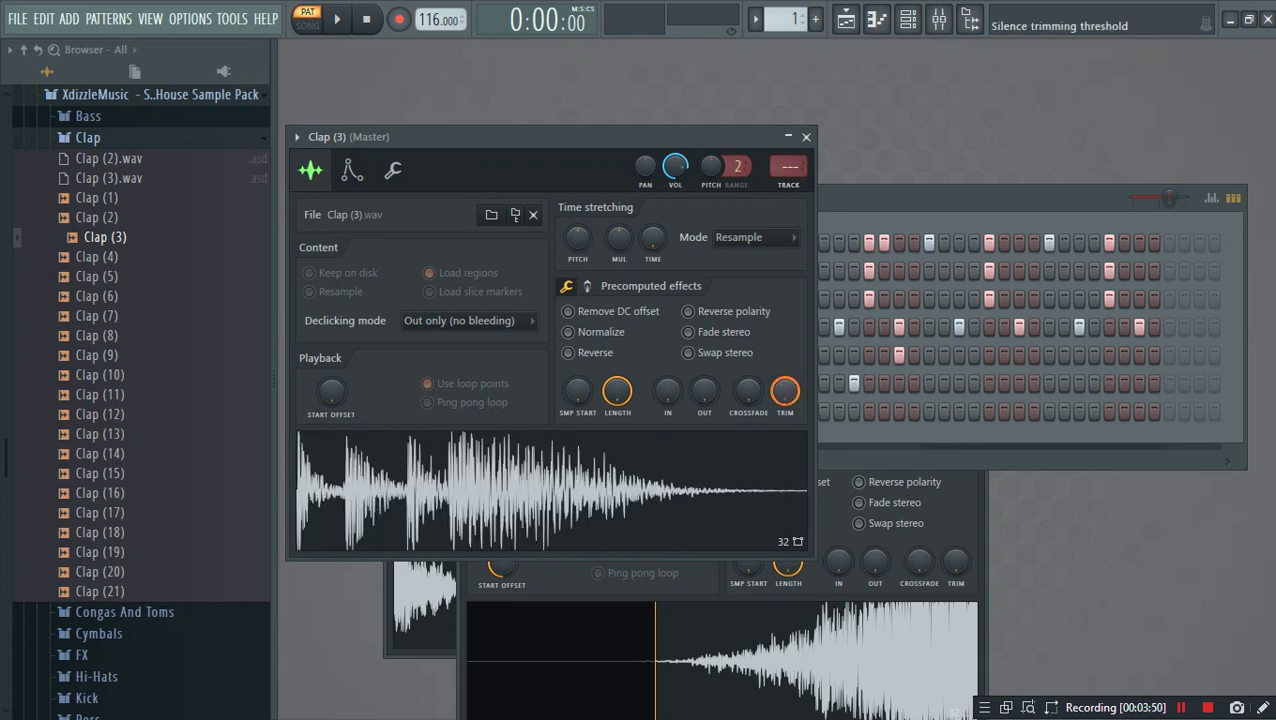
left_click(568, 352)
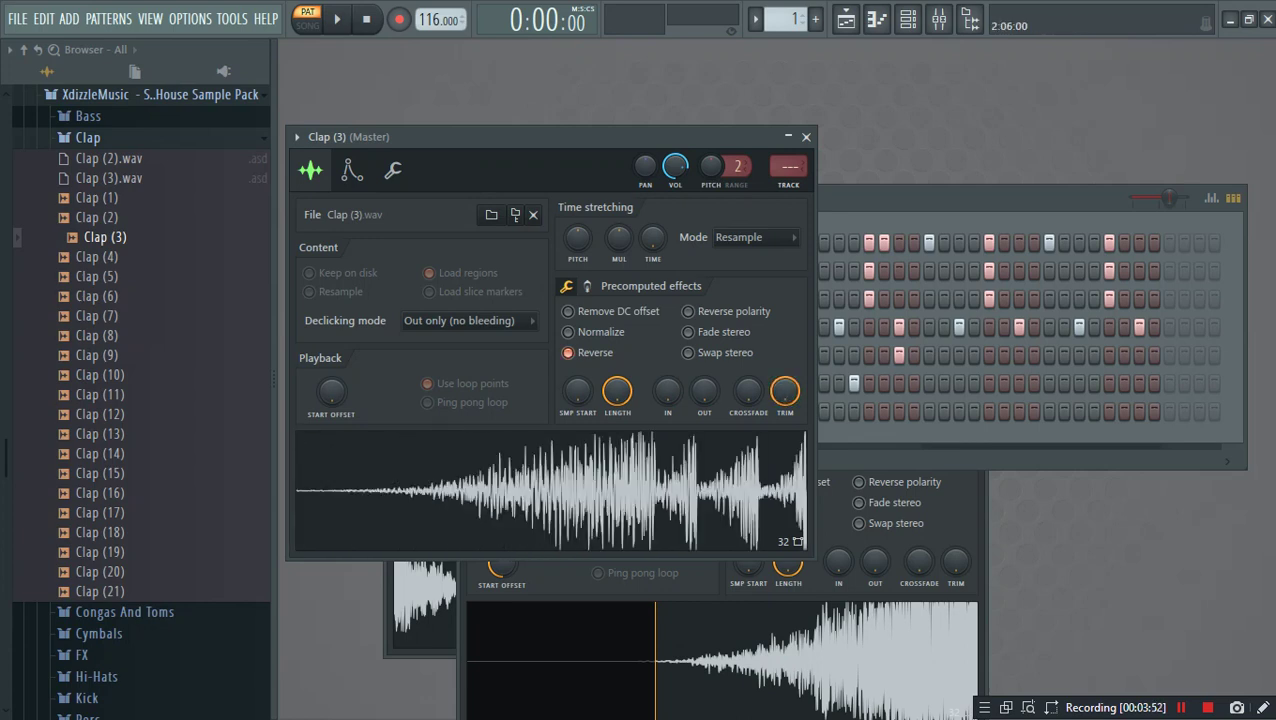
Step: Place a Clap (3) hit on step 12 and lower its volume during playback
left_click(850, 430)
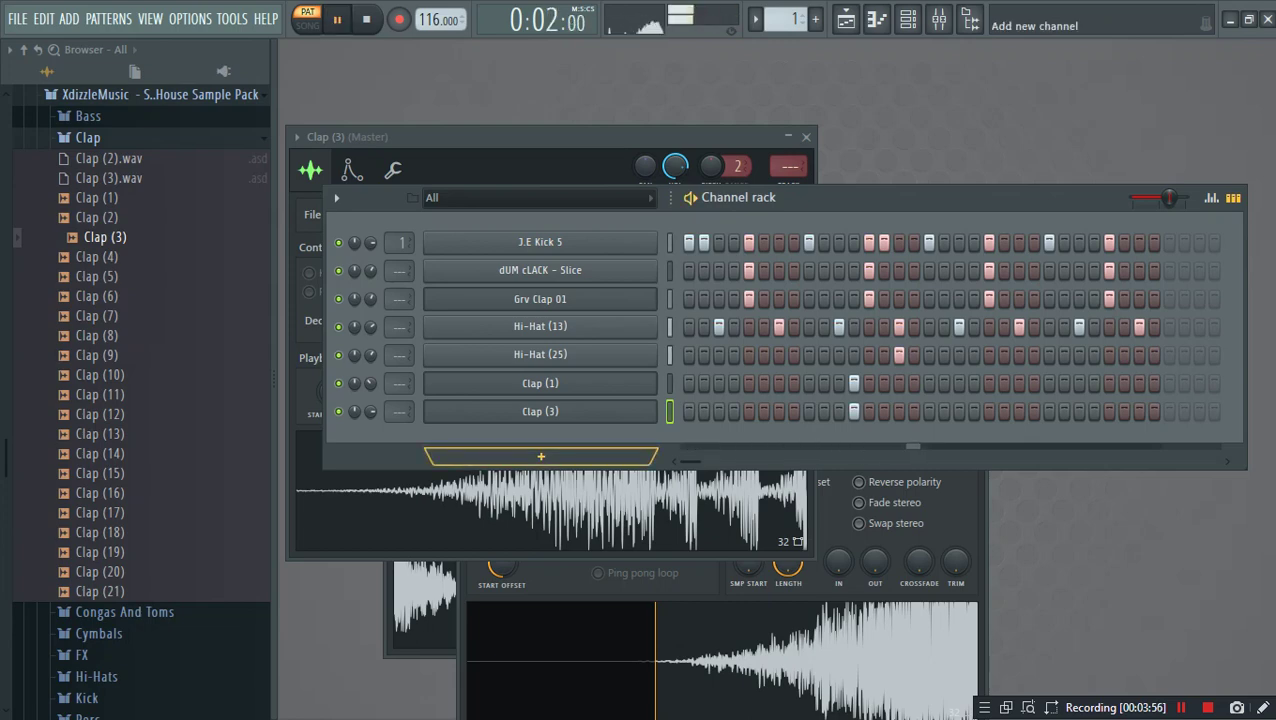
left_click_drag(371, 411, 371, 433)
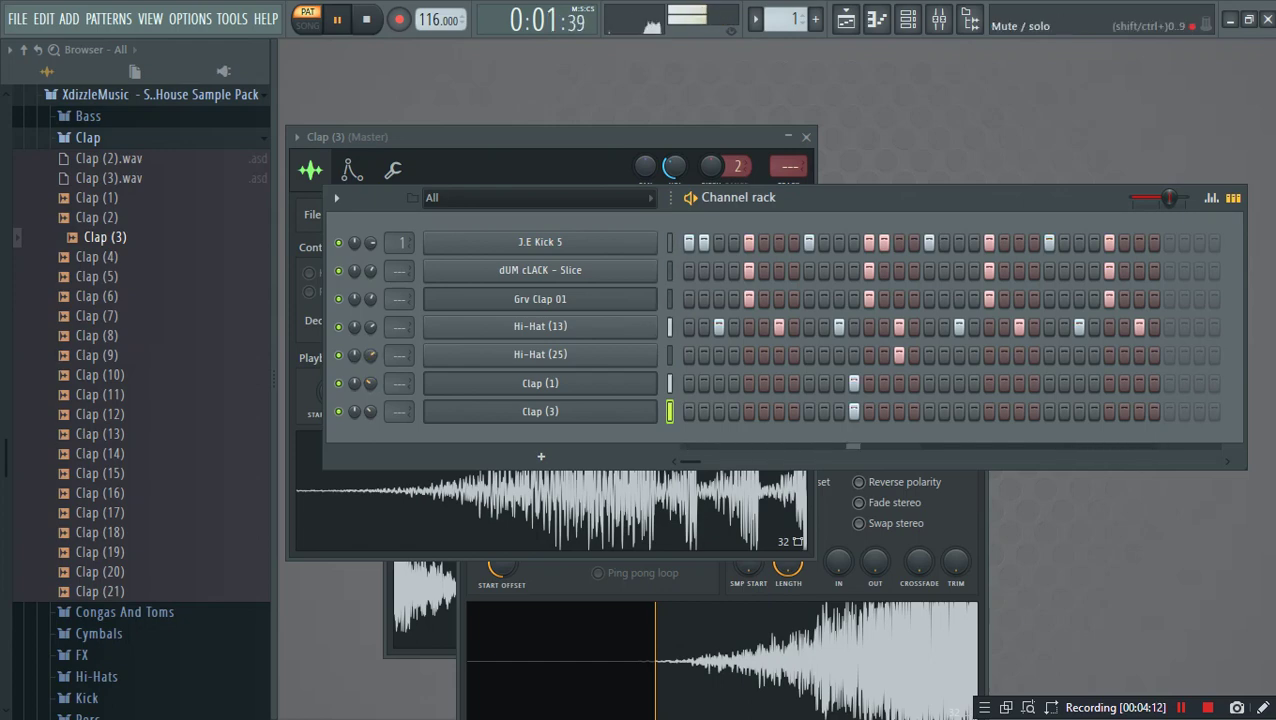
key("space")
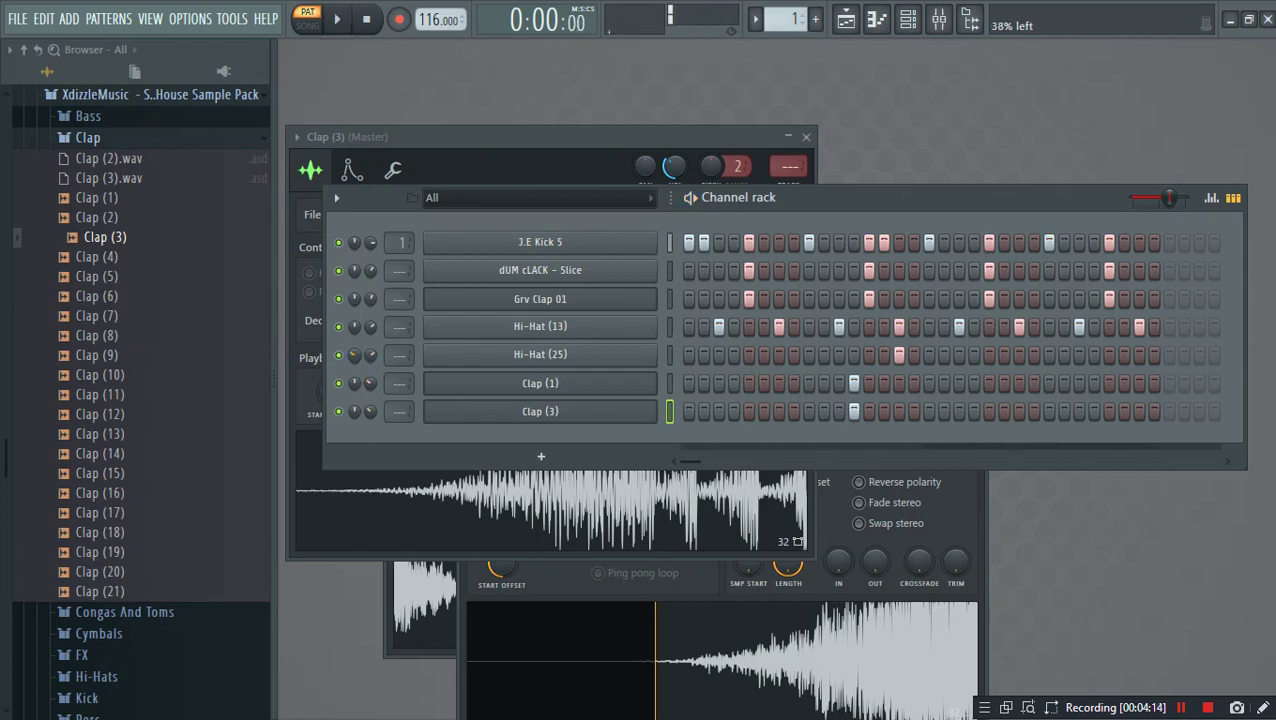
Step: Check the sampler settings of the Hi-Hat (25) channel and play the full drum pattern
left_click(540, 354)
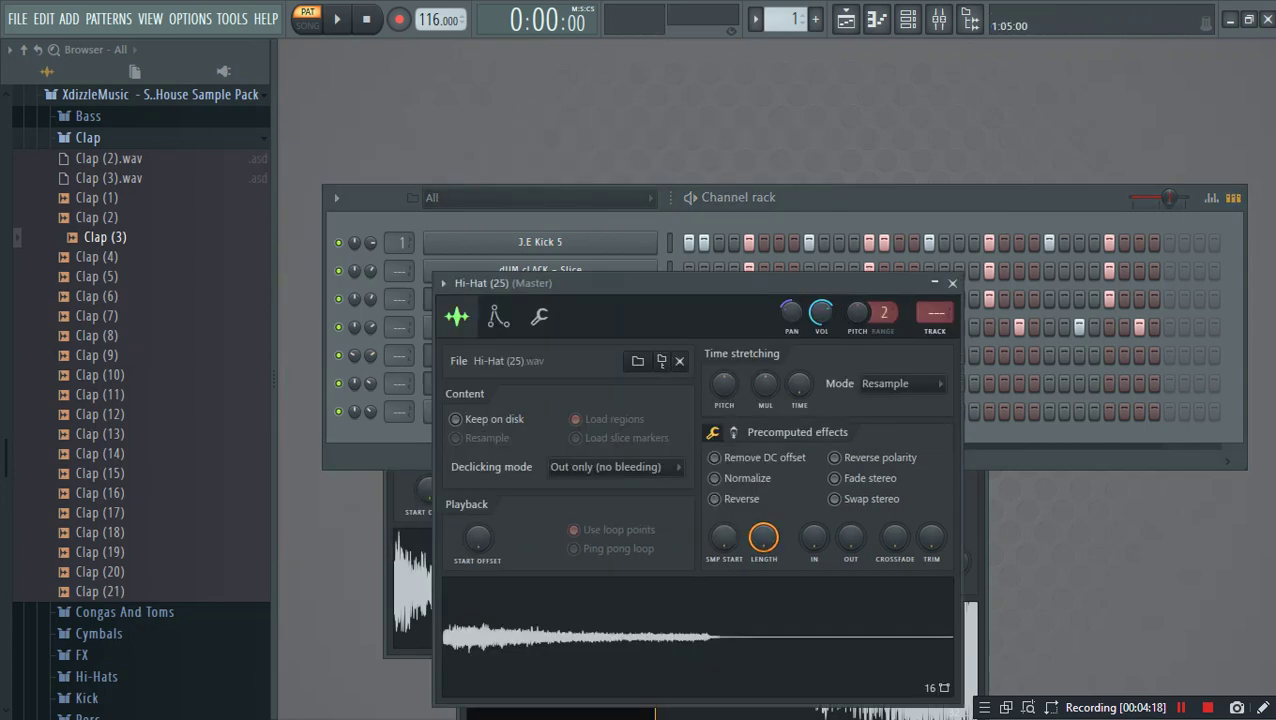
left_click(749, 206)
key("space")
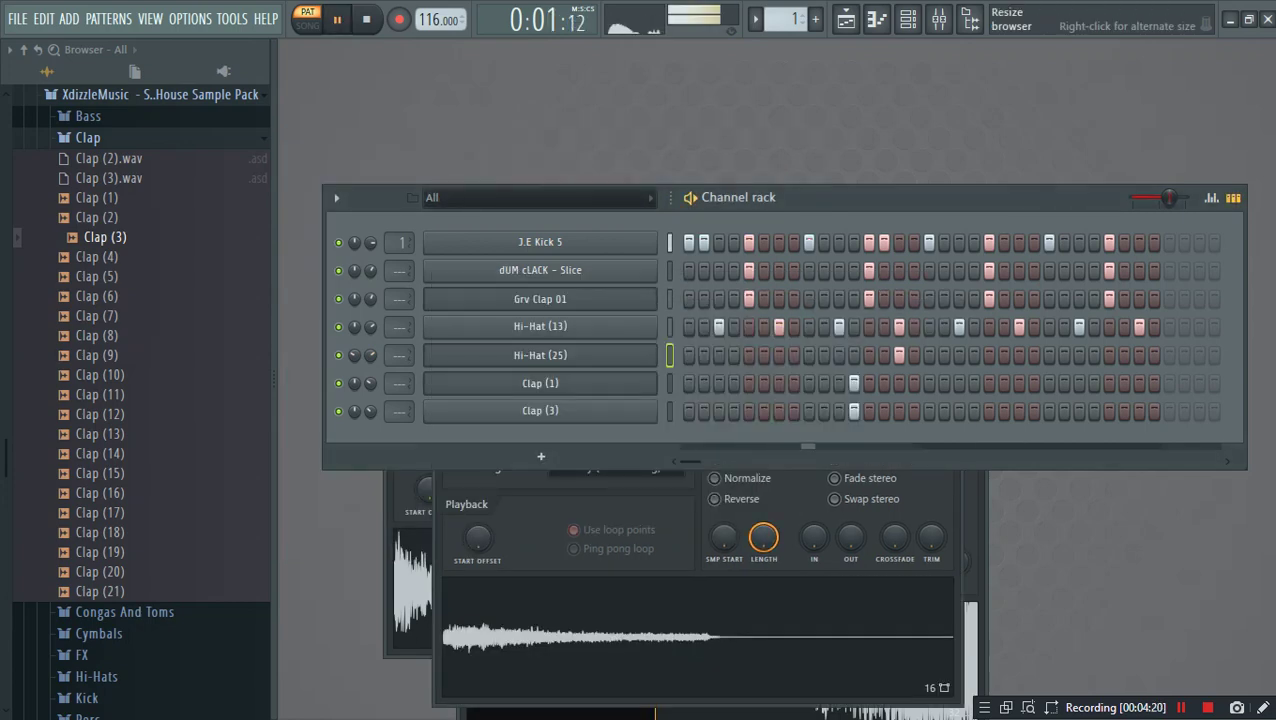
key("space")
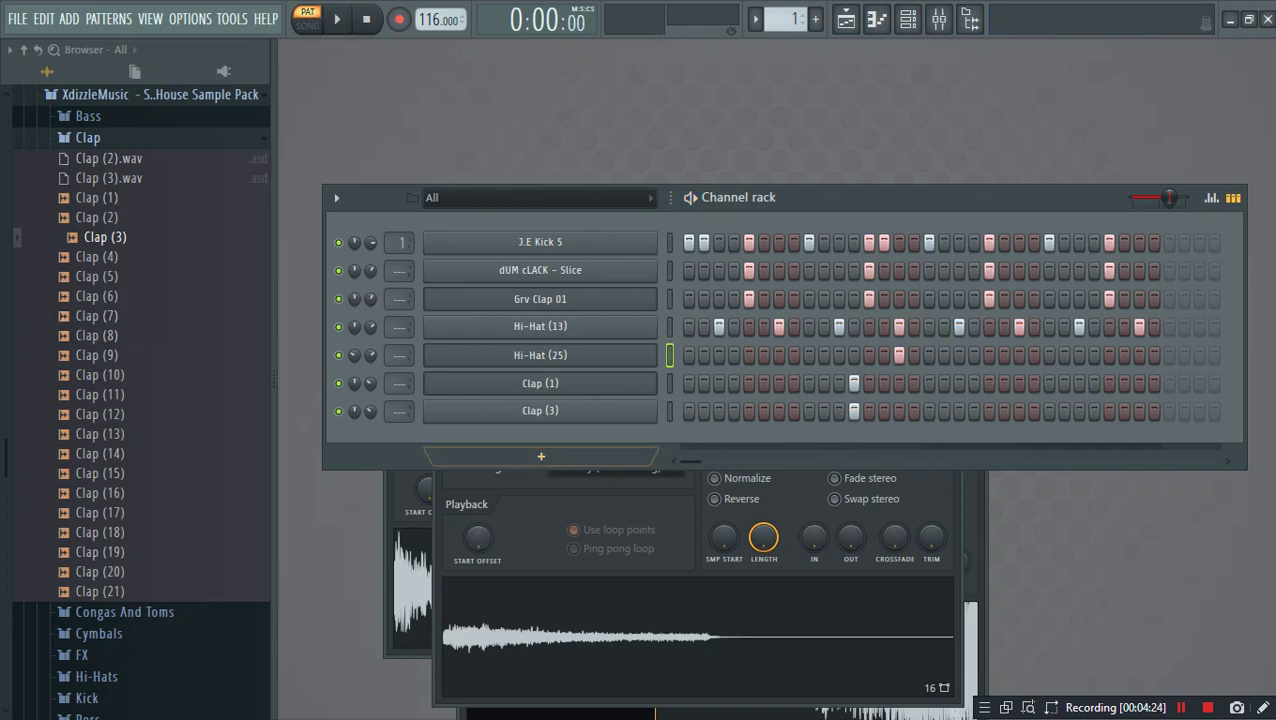
Step: Place two Pattern 1 clips on Track 1 of the playlist from bar 1 to bar 5, and select that time range
left_click(846, 19)
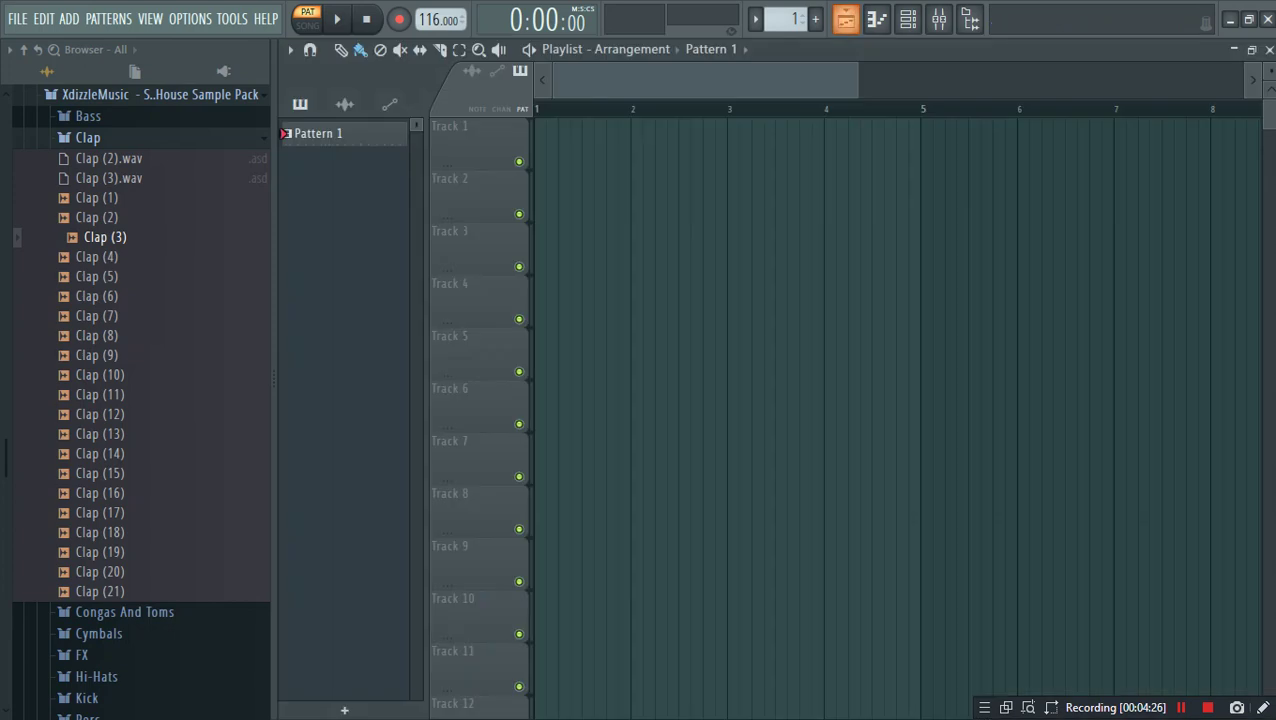
left_click_drag(545, 146, 844, 146)
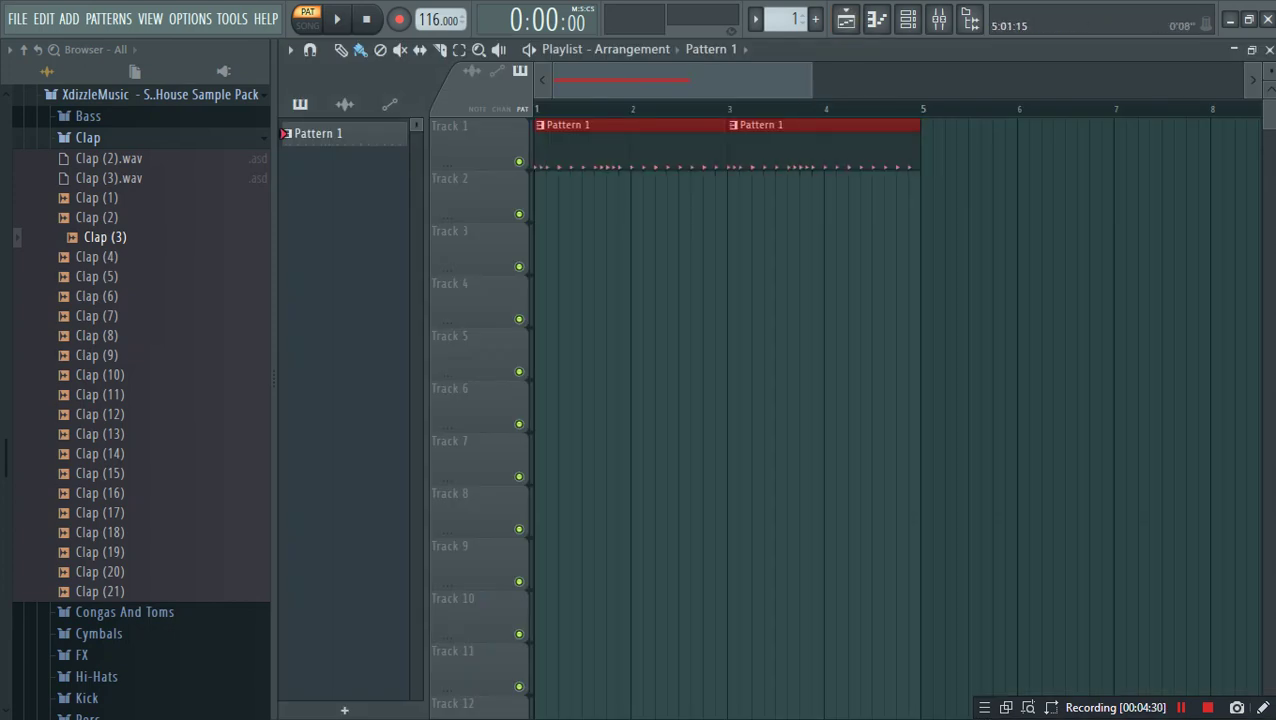
left_click_drag(924, 109, 537, 109)
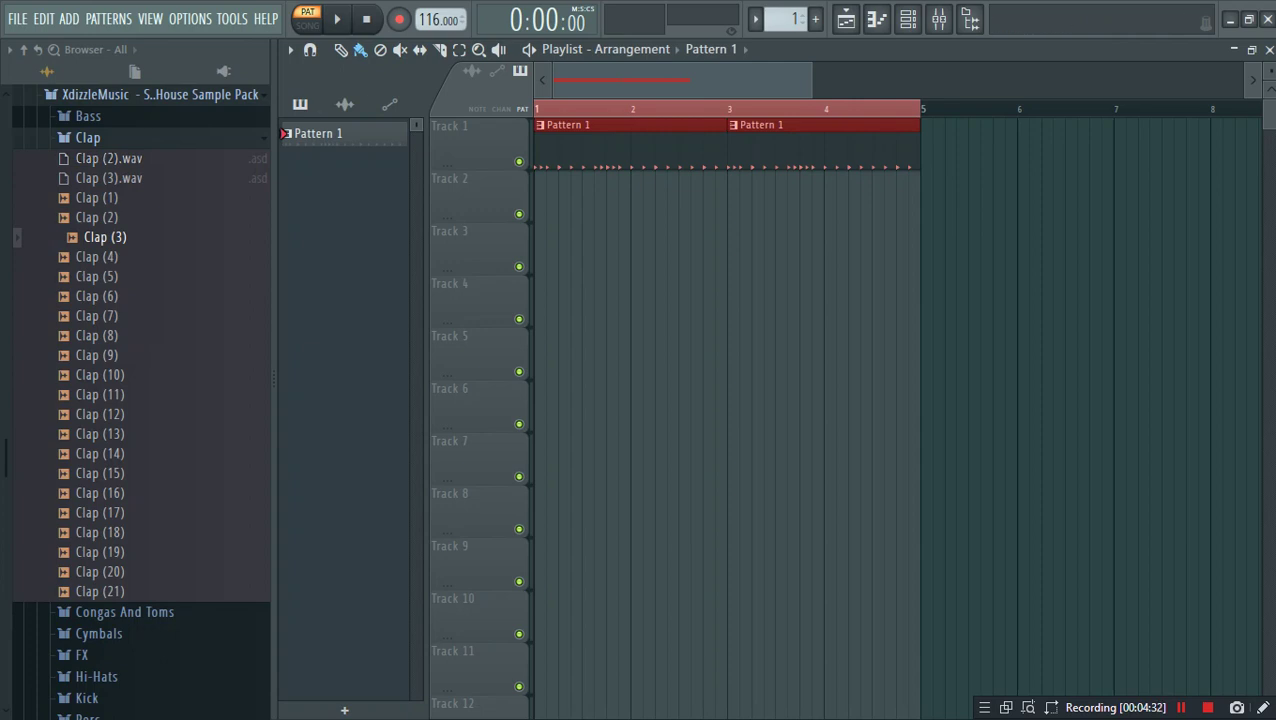
left_click(1269, 49)
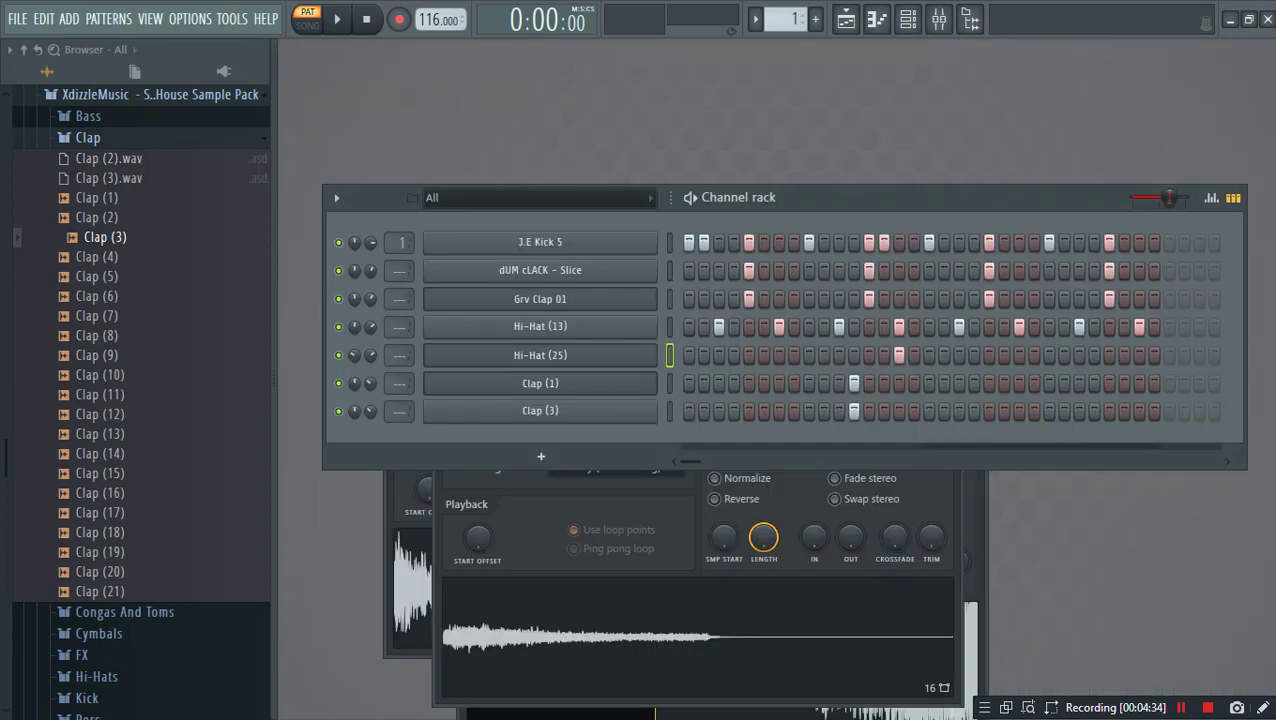
Step: Add a GMS synth channel, browse its preset banks, and load Pad 1 MC from Pads & Textures
left_click(541, 456)
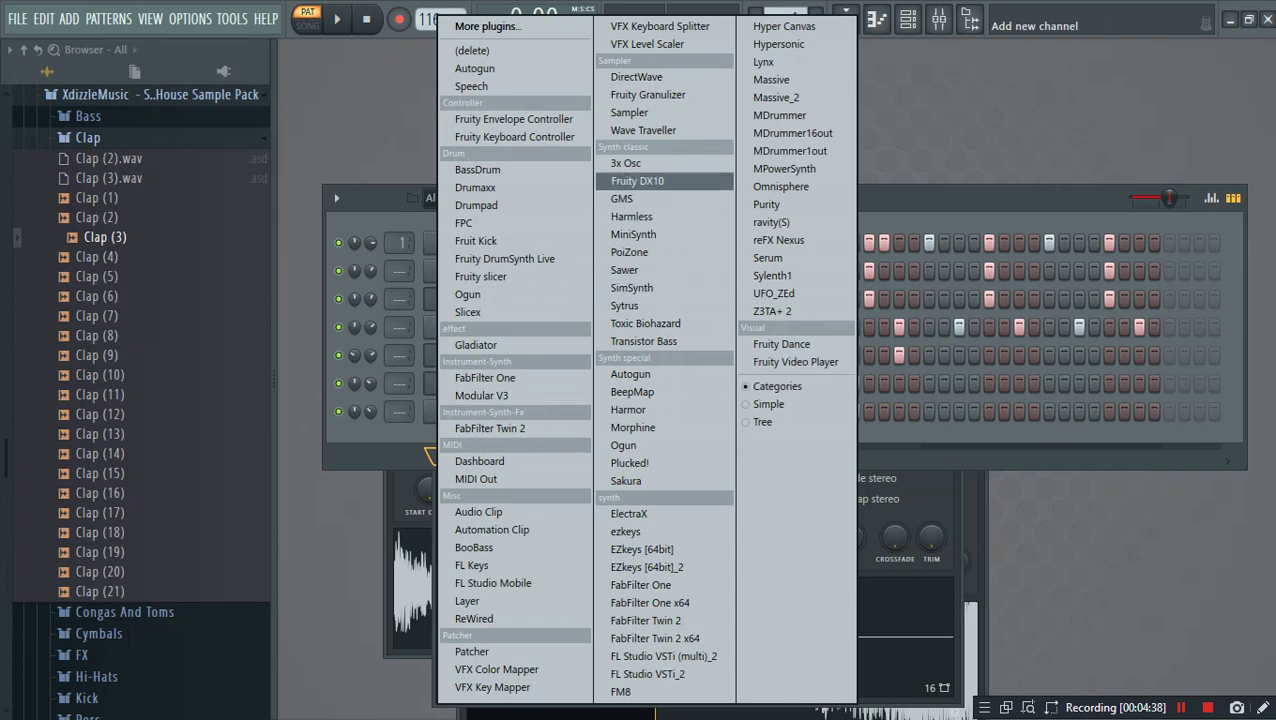
left_click(622, 198)
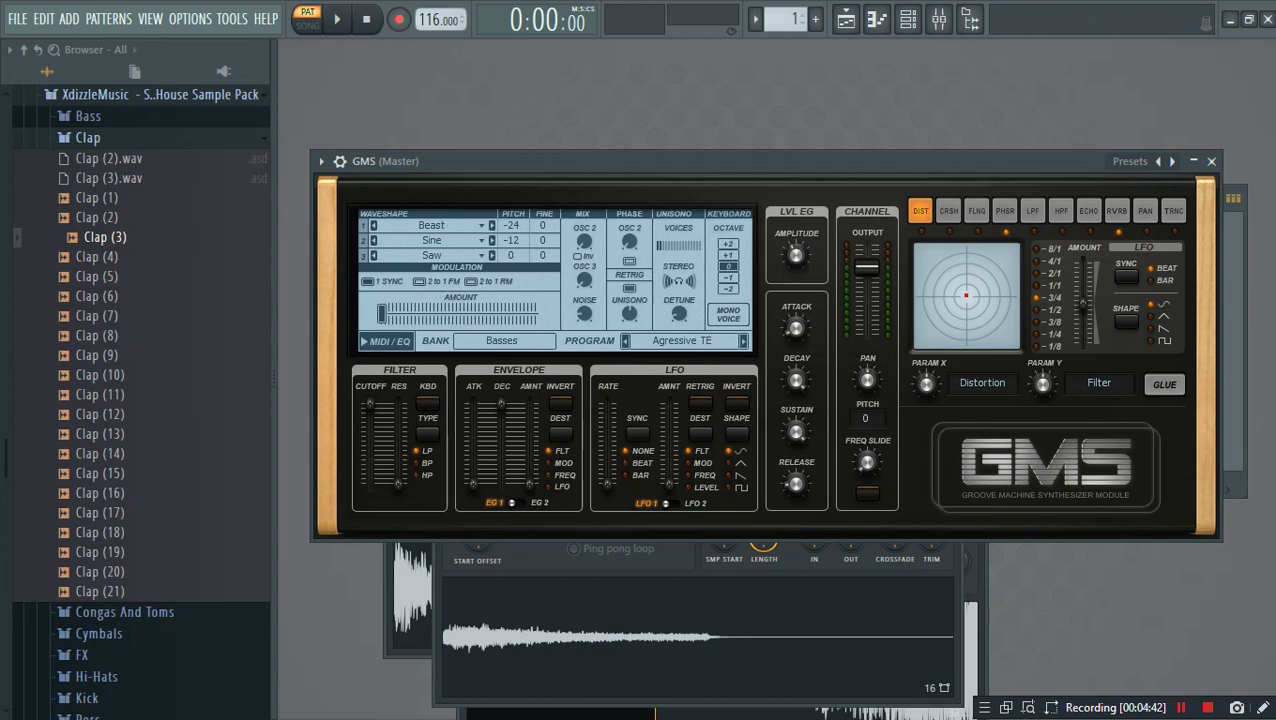
left_click(682, 341)
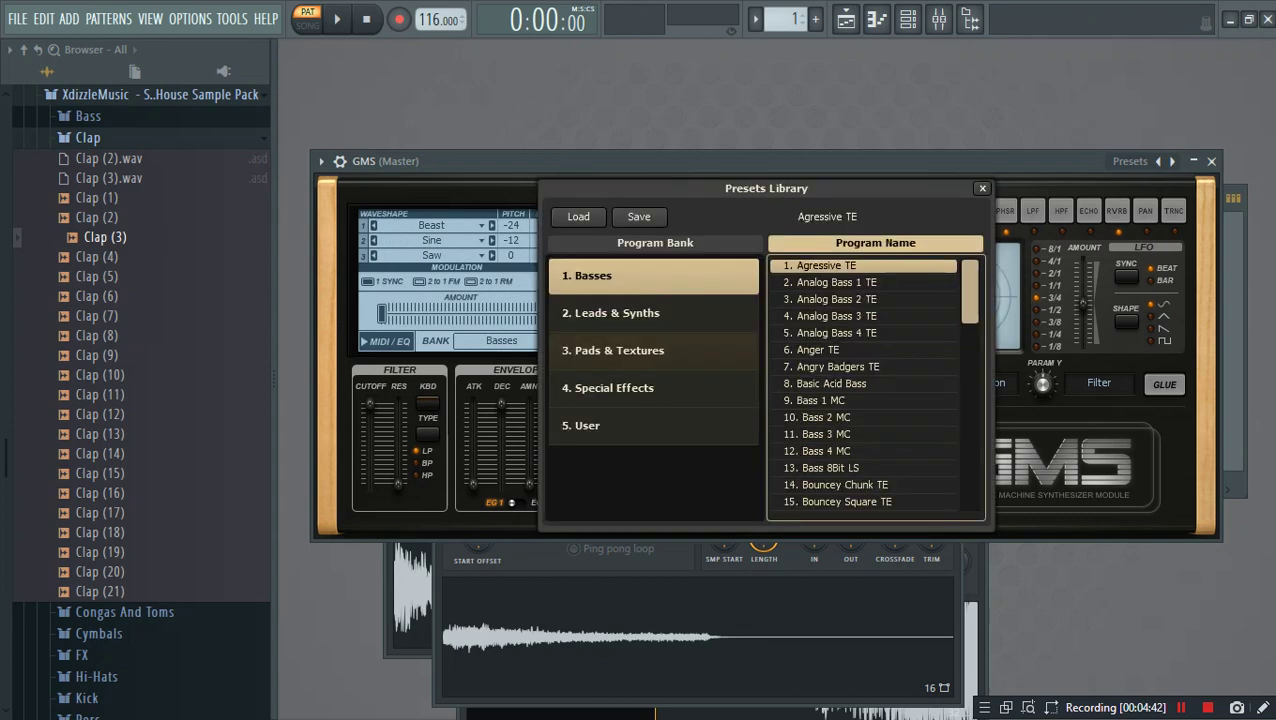
left_click(678, 316)
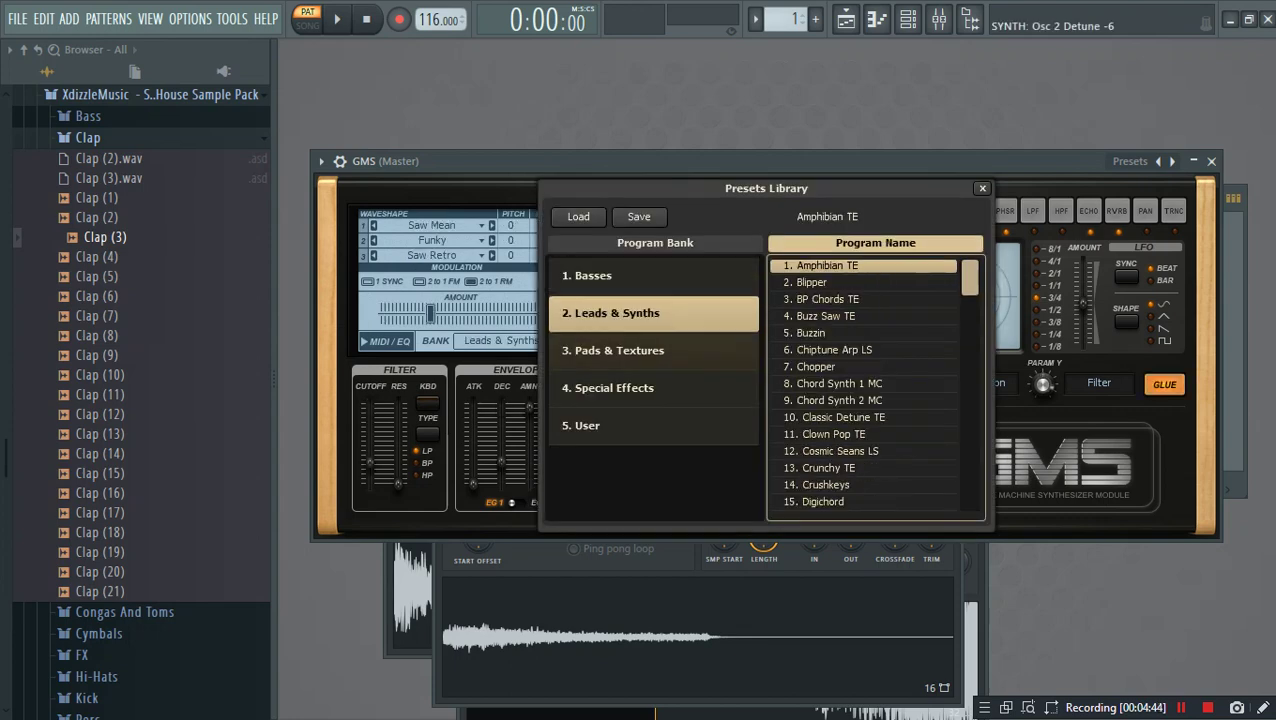
left_click(680, 348)
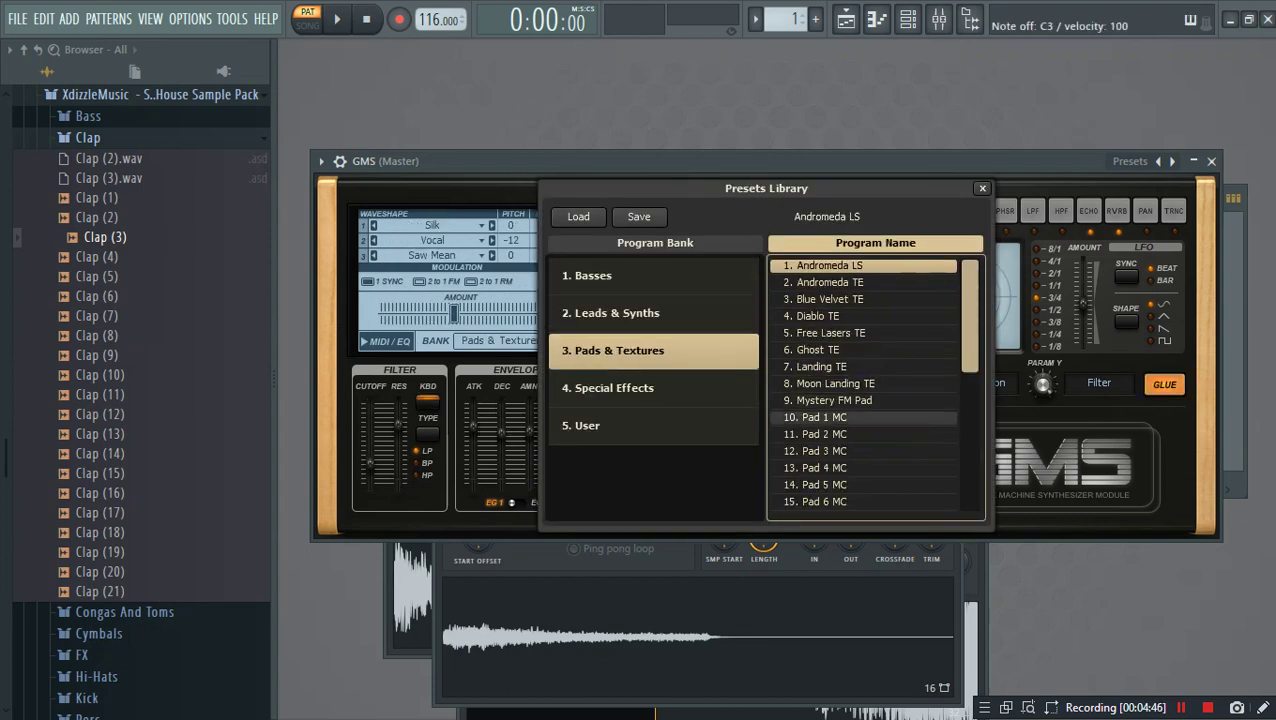
left_click(822, 417)
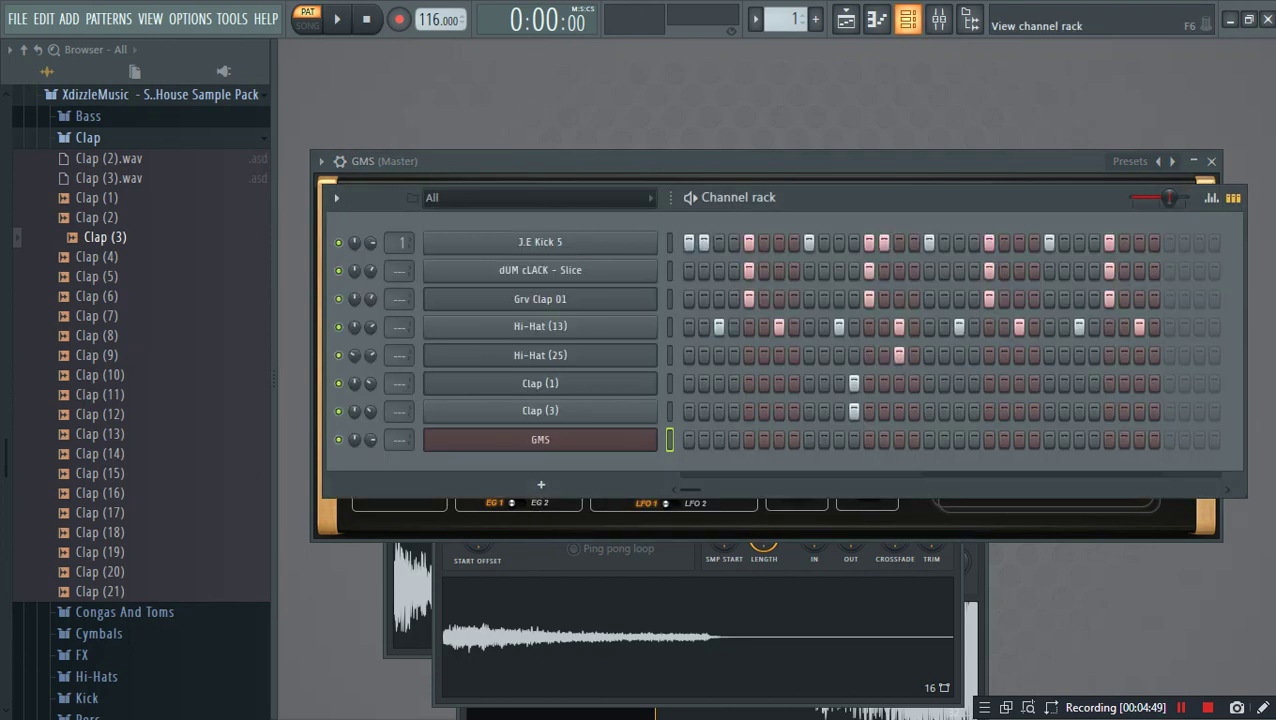
Step: Create Pattern 2 with its default name and place its clip on Track 2 of the playlist from bar 1 to bar 5
left_click(907, 18)
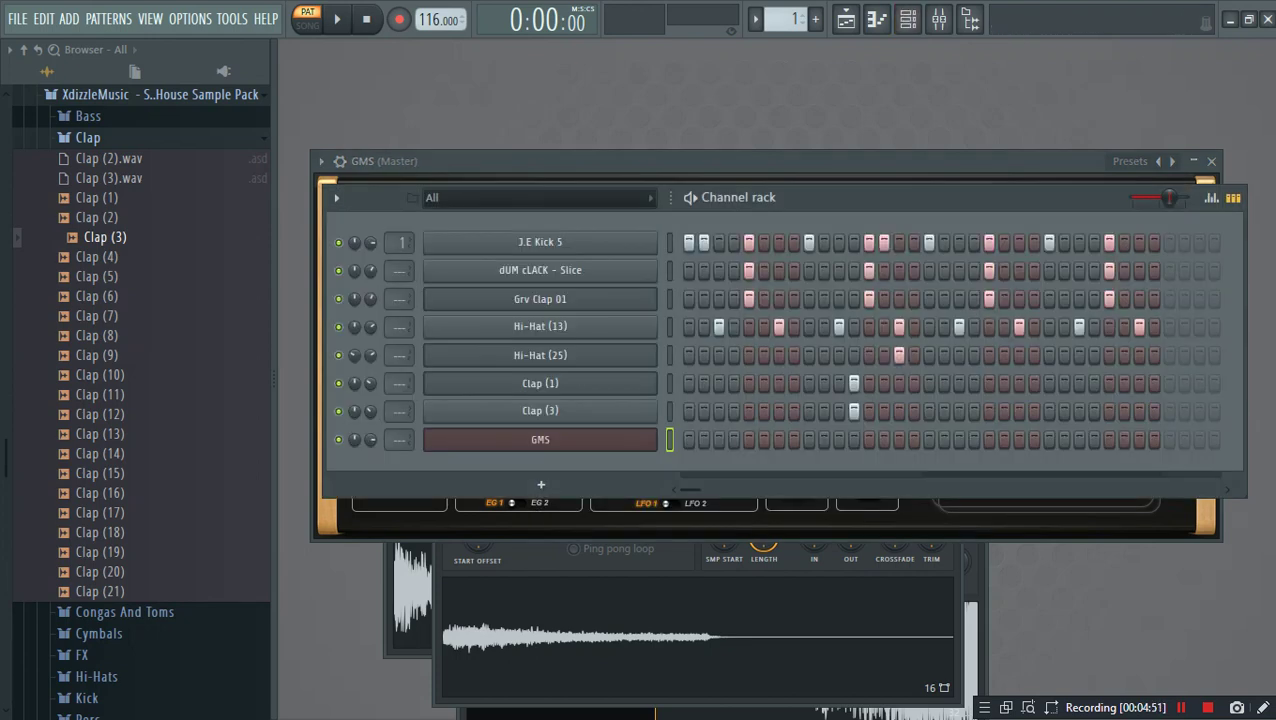
left_click(815, 18)
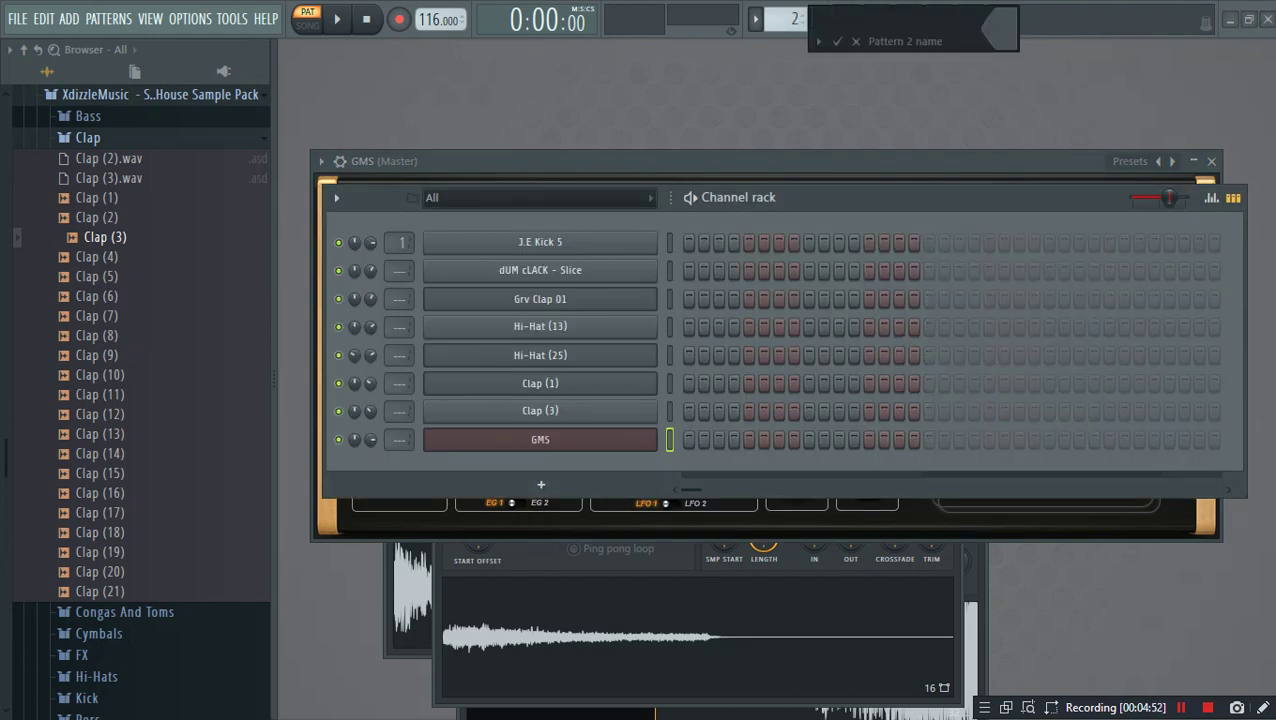
key("Escape")
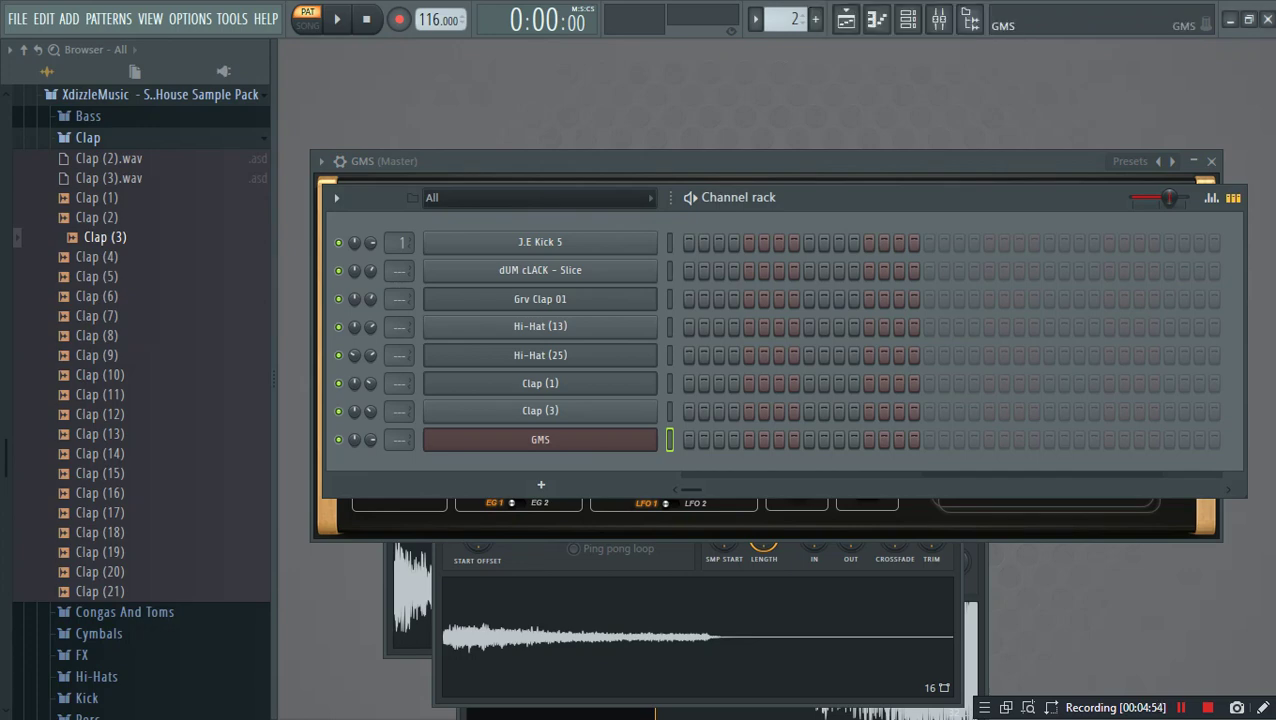
left_click(540, 440)
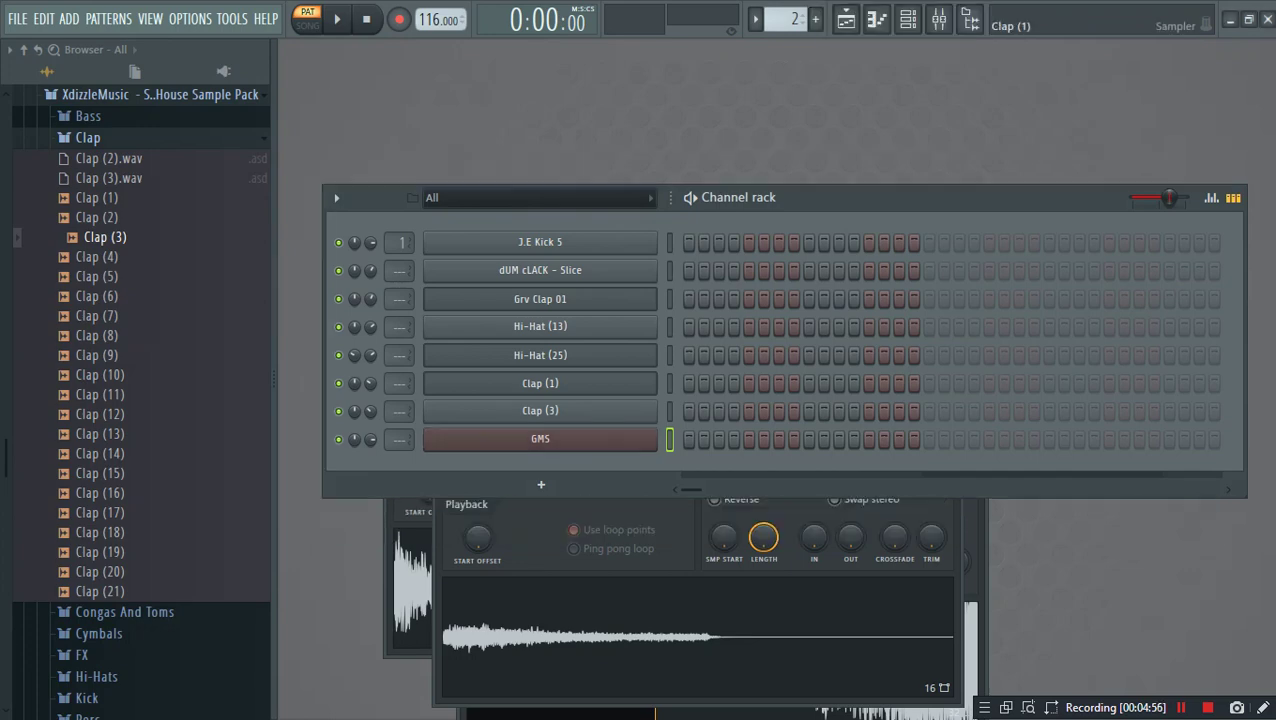
key("F5")
left_click_drag(318, 162, 896, 195)
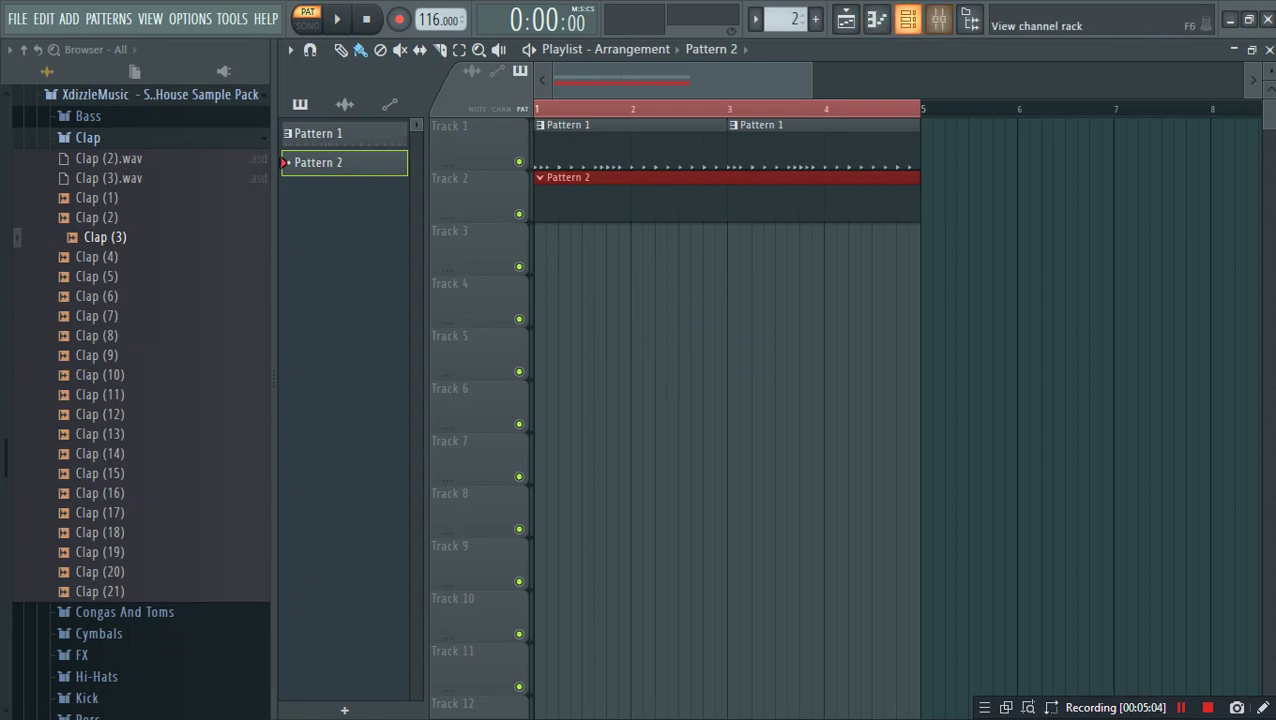
Step: Open the piano roll of the GMS channel in Pattern 2 and audition several keys, including G5 and C6
left_click(907, 19)
right_click(652, 438)
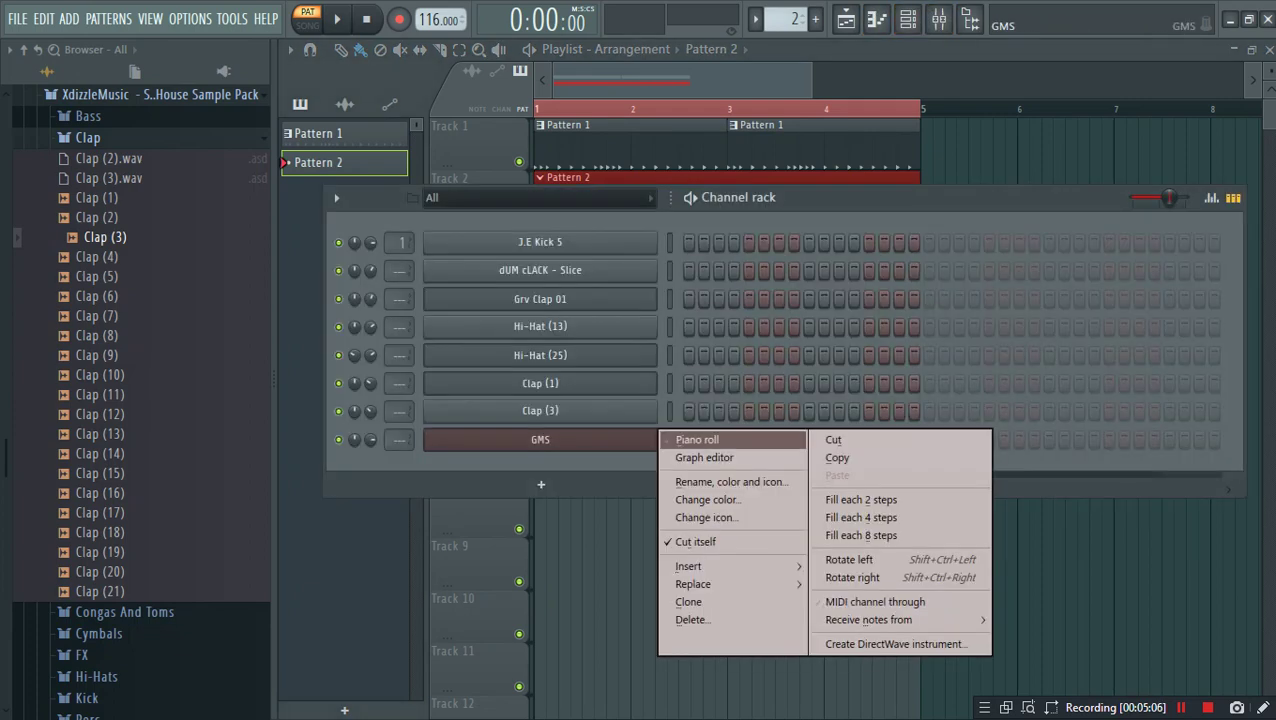
left_click(685, 440)
left_click(325, 469)
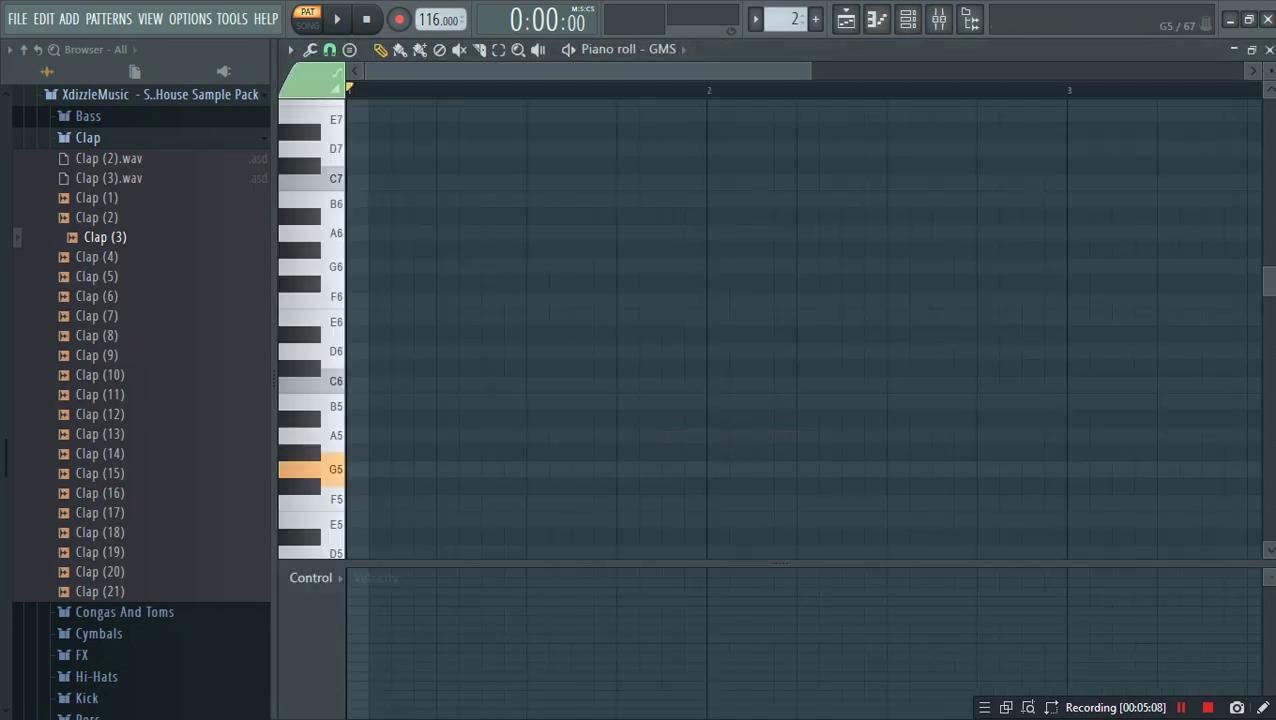
left_click(325, 381)
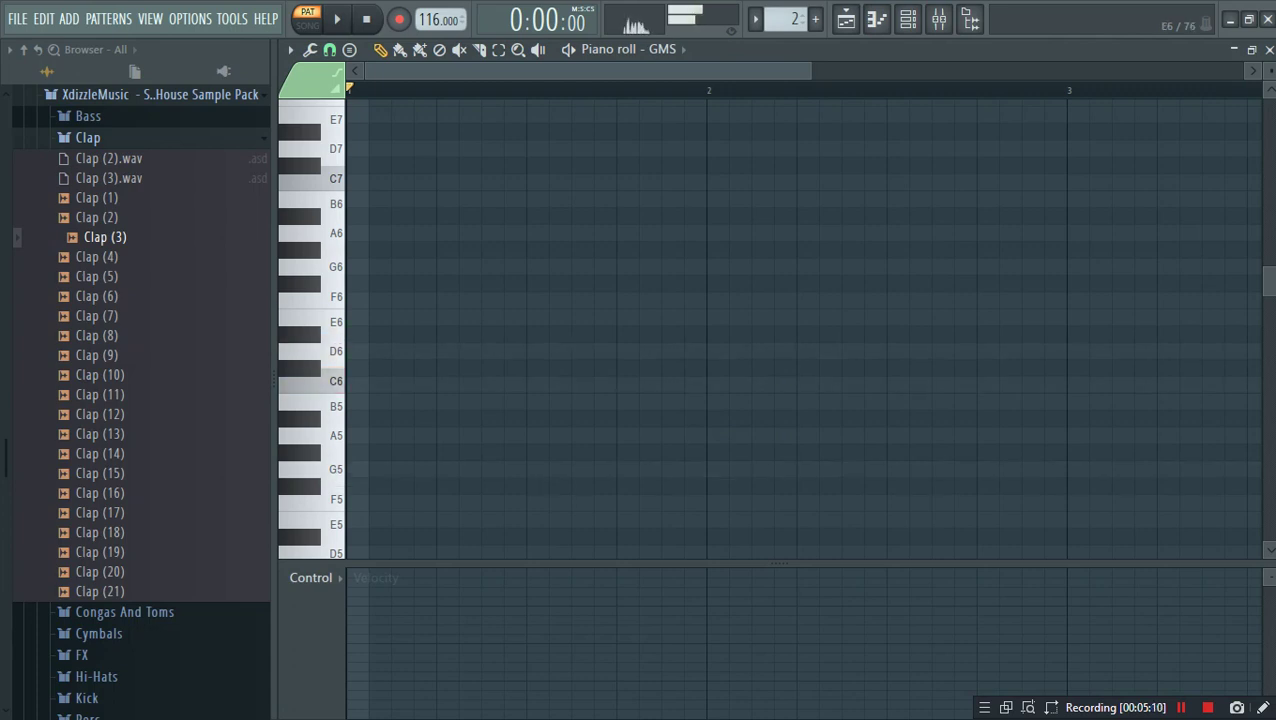
left_click(353, 300)
right_click(368, 300)
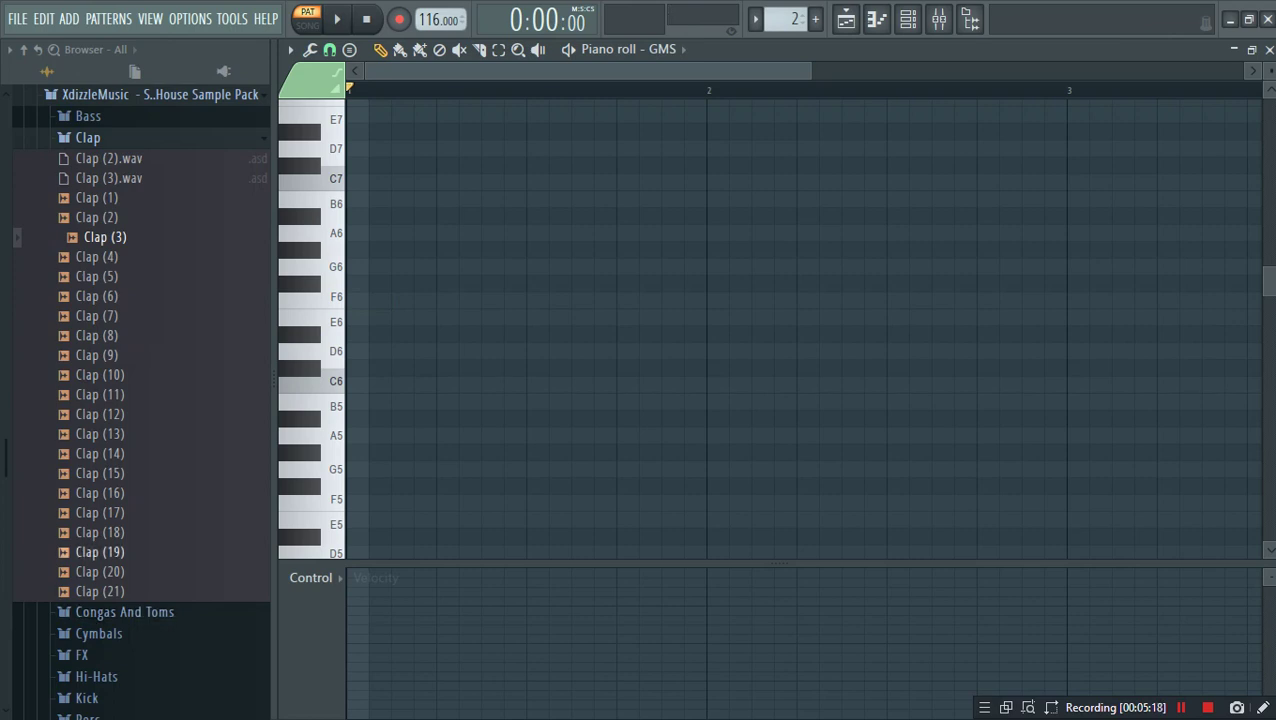
left_click(325, 469)
left_click(325, 436)
left_click(325, 406)
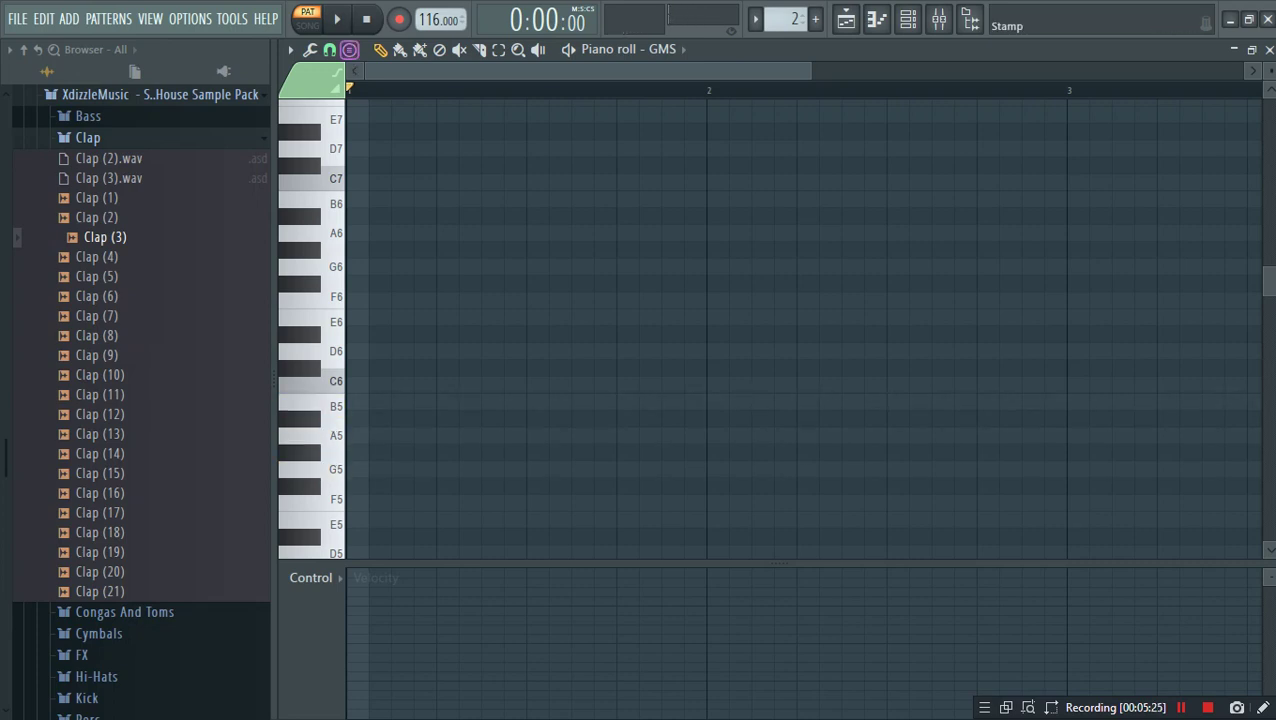
Step: Stamp a Minor 9th chord at bar 1, move it to root B4 and extend its notes to the start of bar 5
left_click(349, 49)
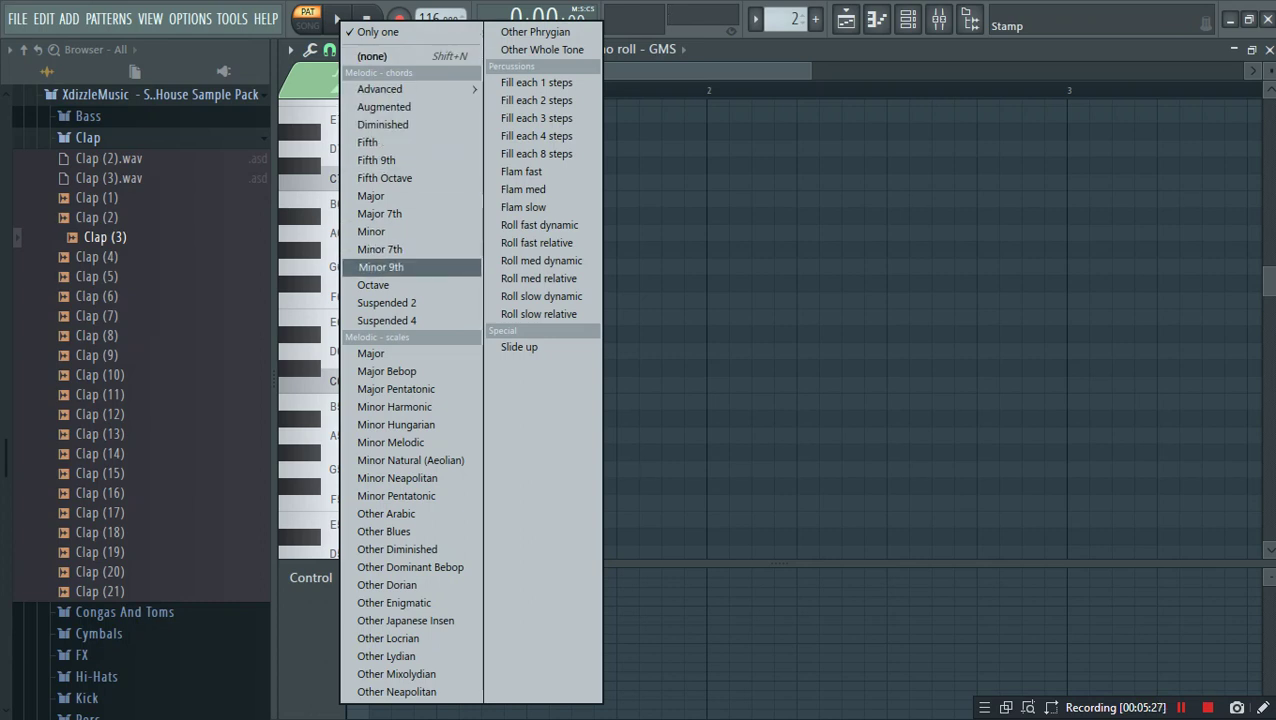
left_click(381, 249)
scroll(770, 330, "down", 3)
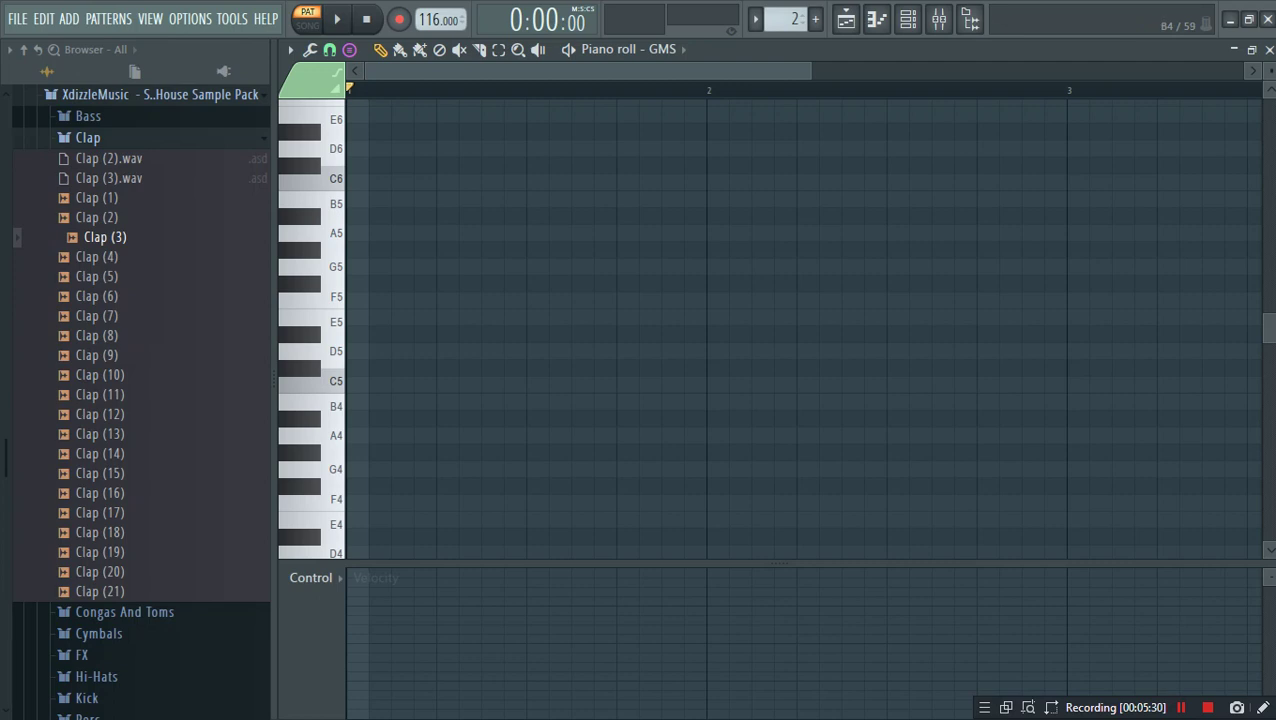
left_click(312, 406)
left_click(365, 418)
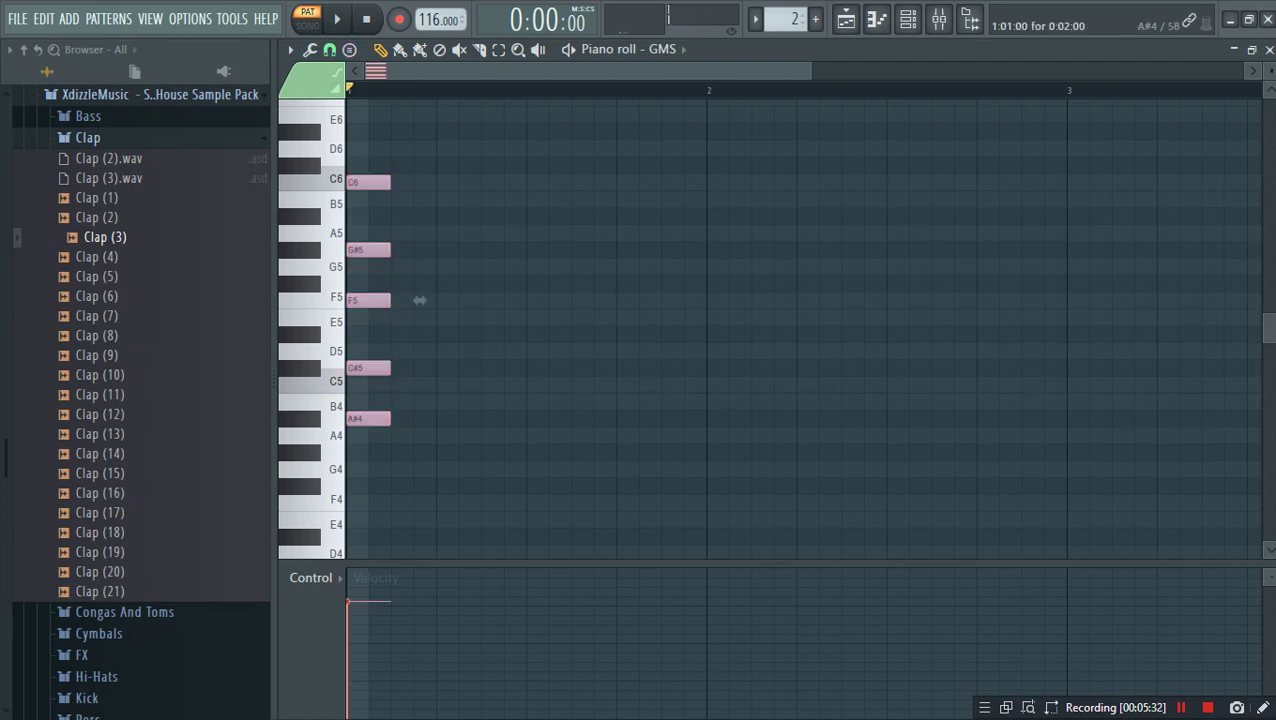
left_click_drag(419, 300, 871, 284)
Step: Play the pad chord, close the piano roll and switch playback to song mode to hear it with the drums
key("space")
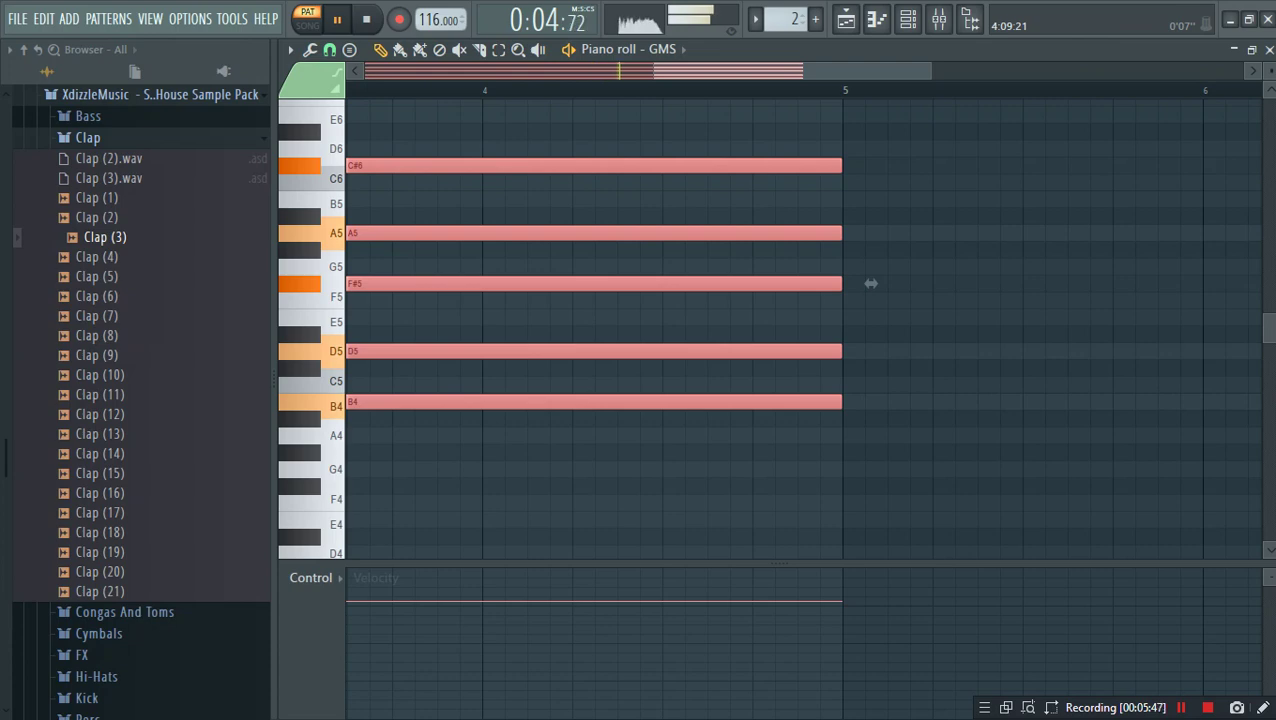
left_click_drag(654, 71, 365, 71)
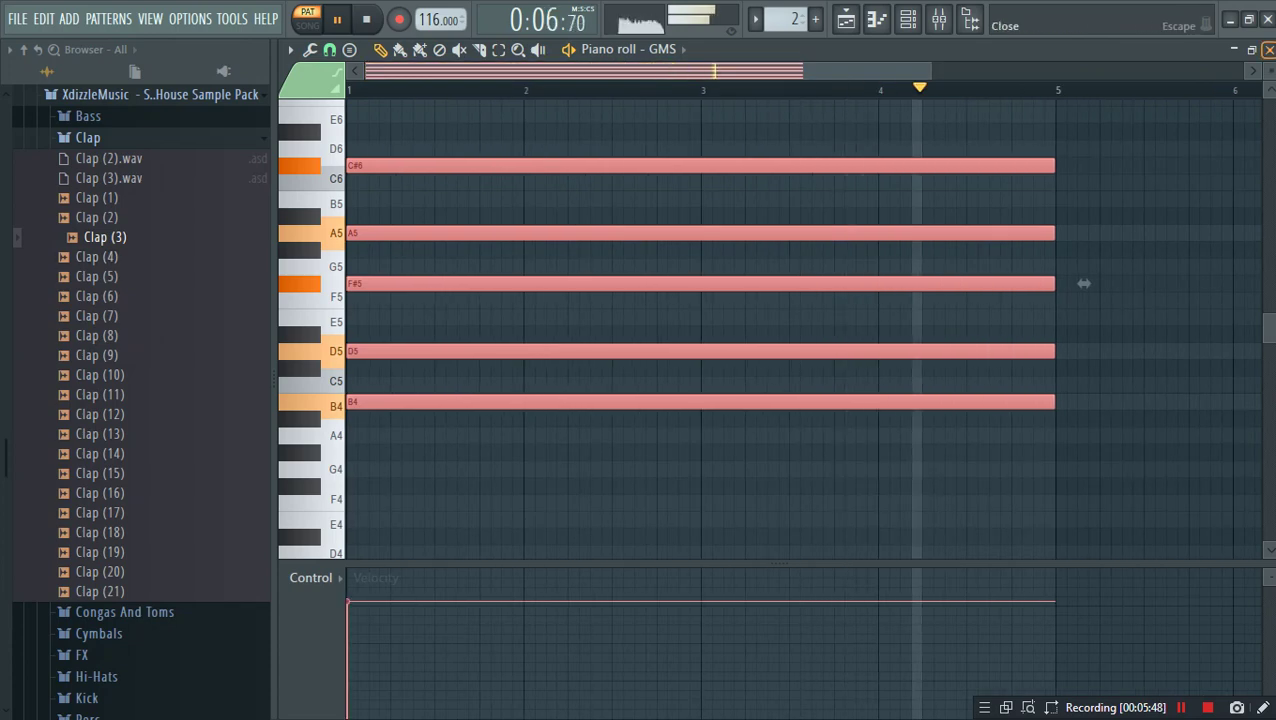
left_click(1269, 50)
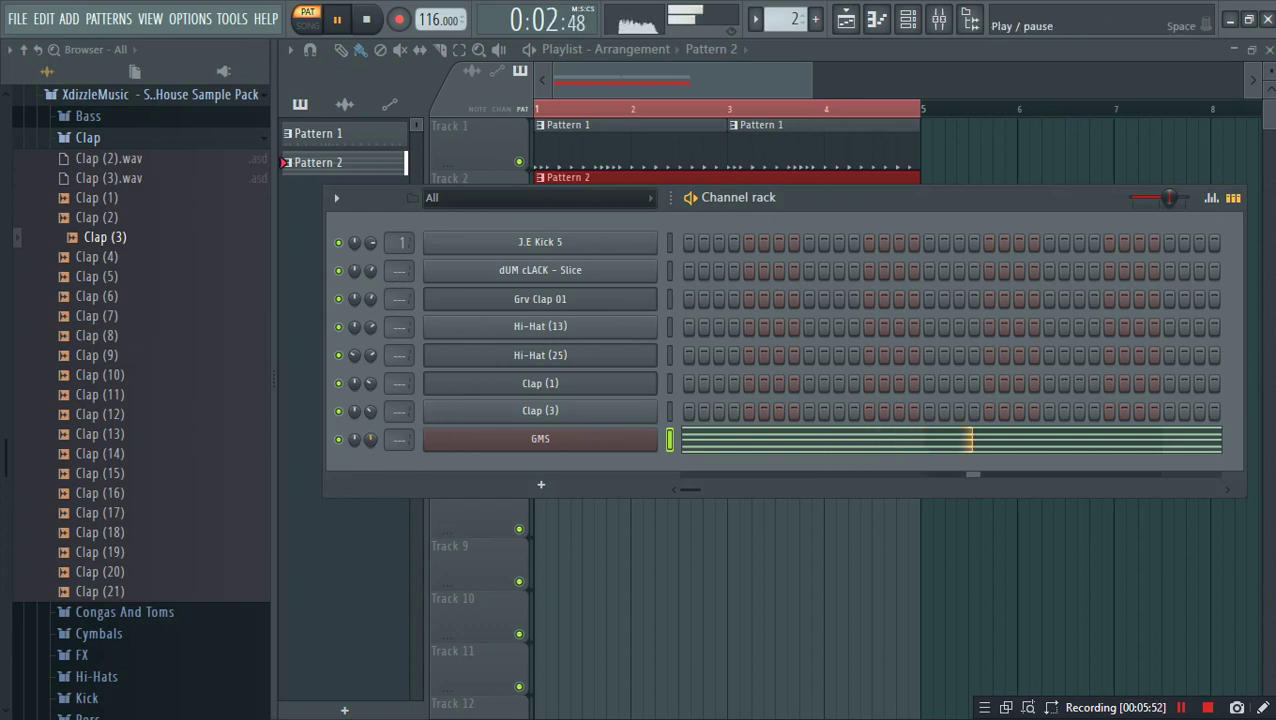
left_click(307, 20)
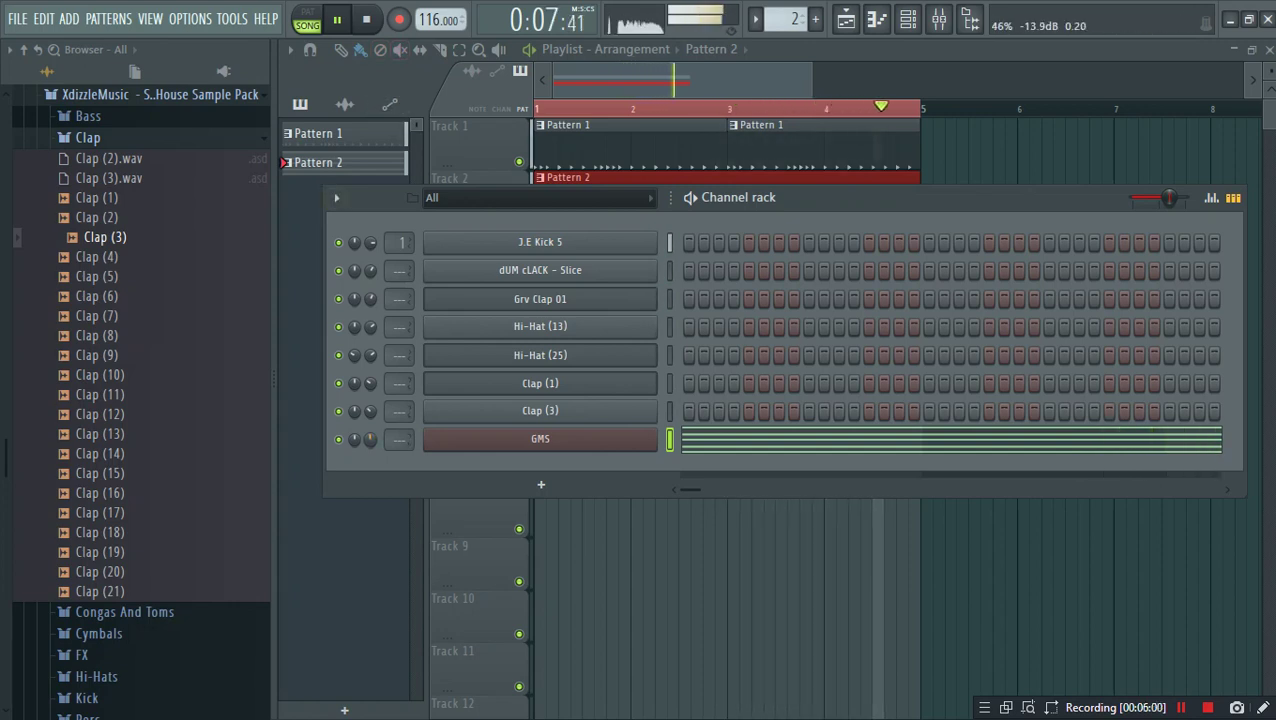
Step: Audition the GMS Pads & Textures presets from Pad 2 MC through Peaceful TE, restarting song playback for each one
left_click(540, 439)
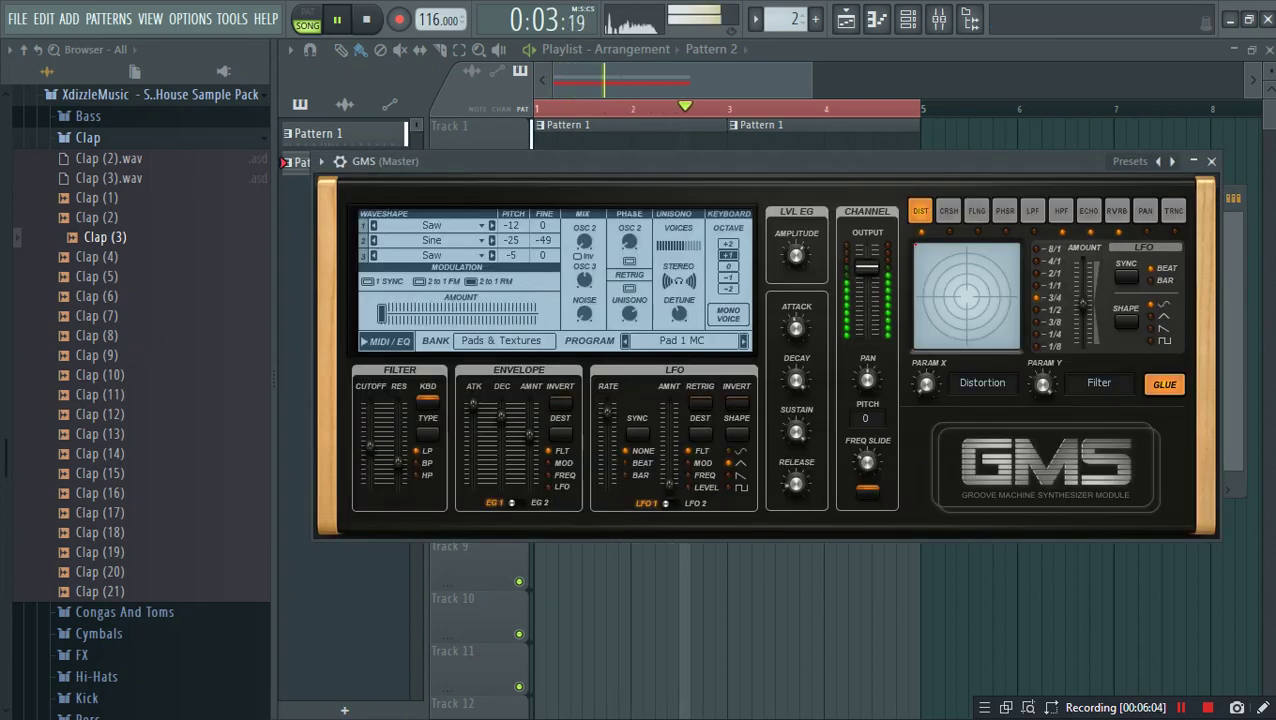
left_click(743, 341)
key("space")
key("space")
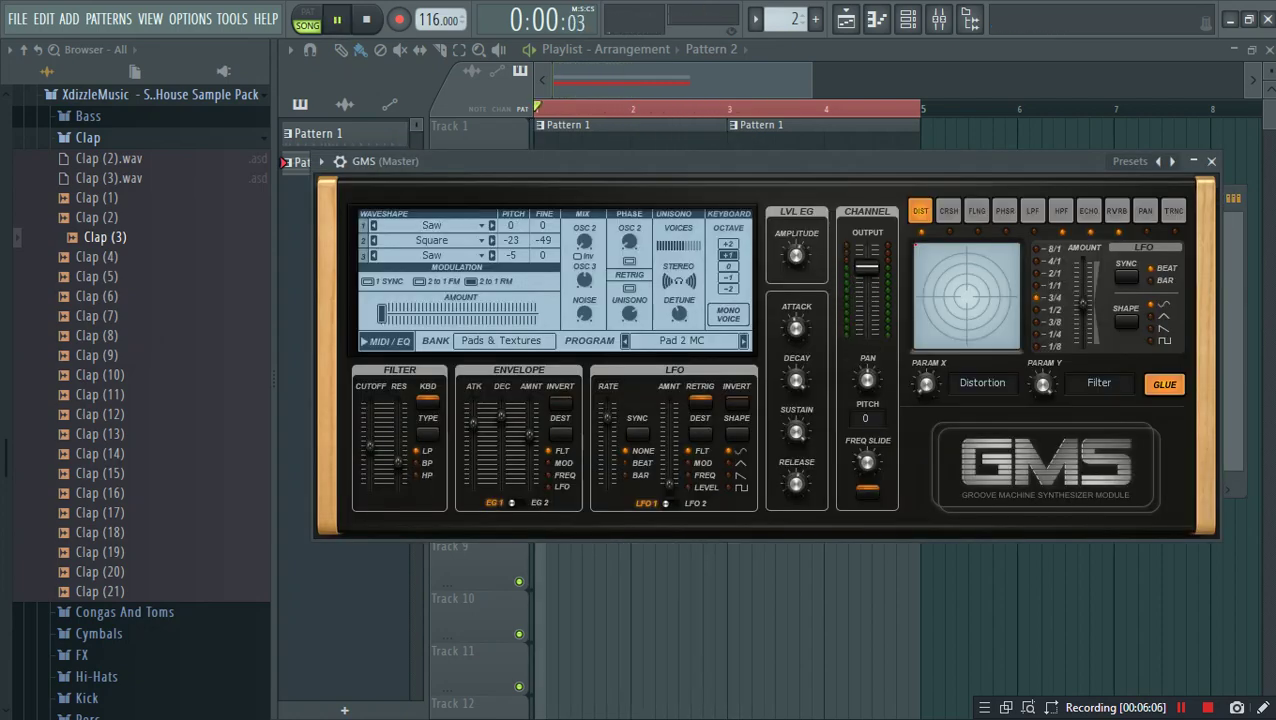
left_click(743, 341)
key("space")
key("space")
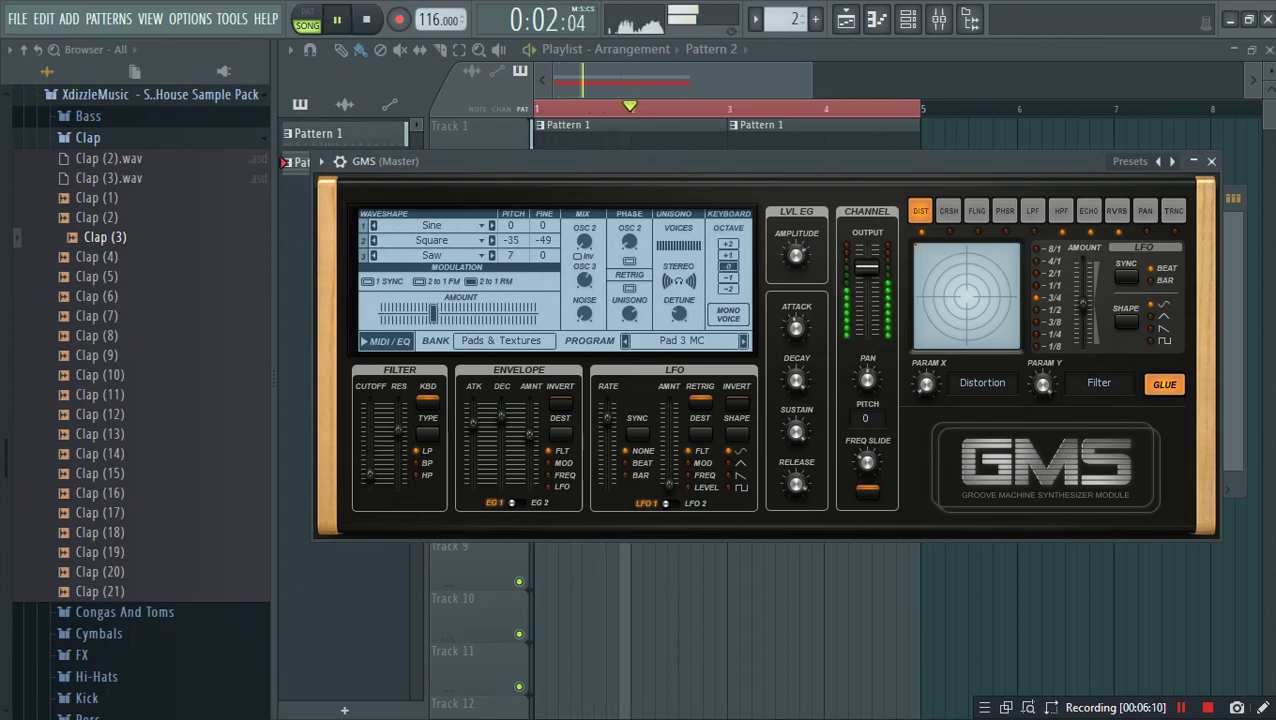
left_click(743, 341)
key("space")
key("space")
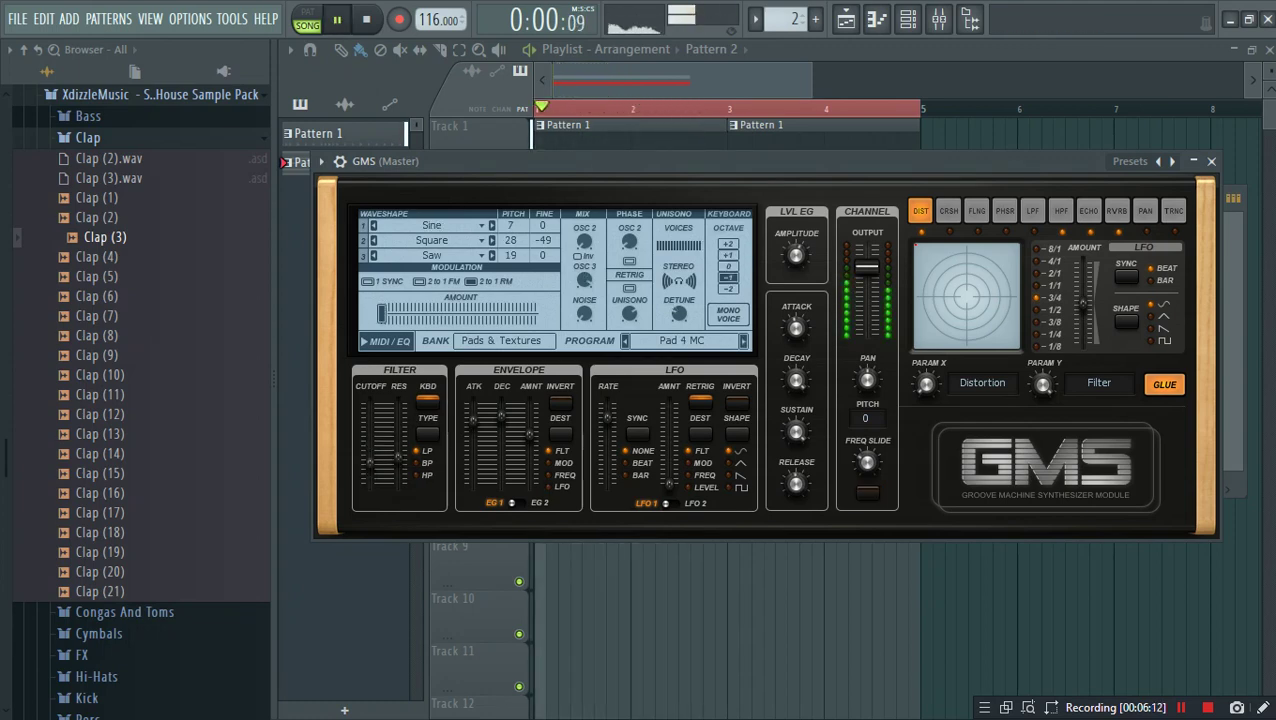
left_click(743, 341)
key("space")
key("space")
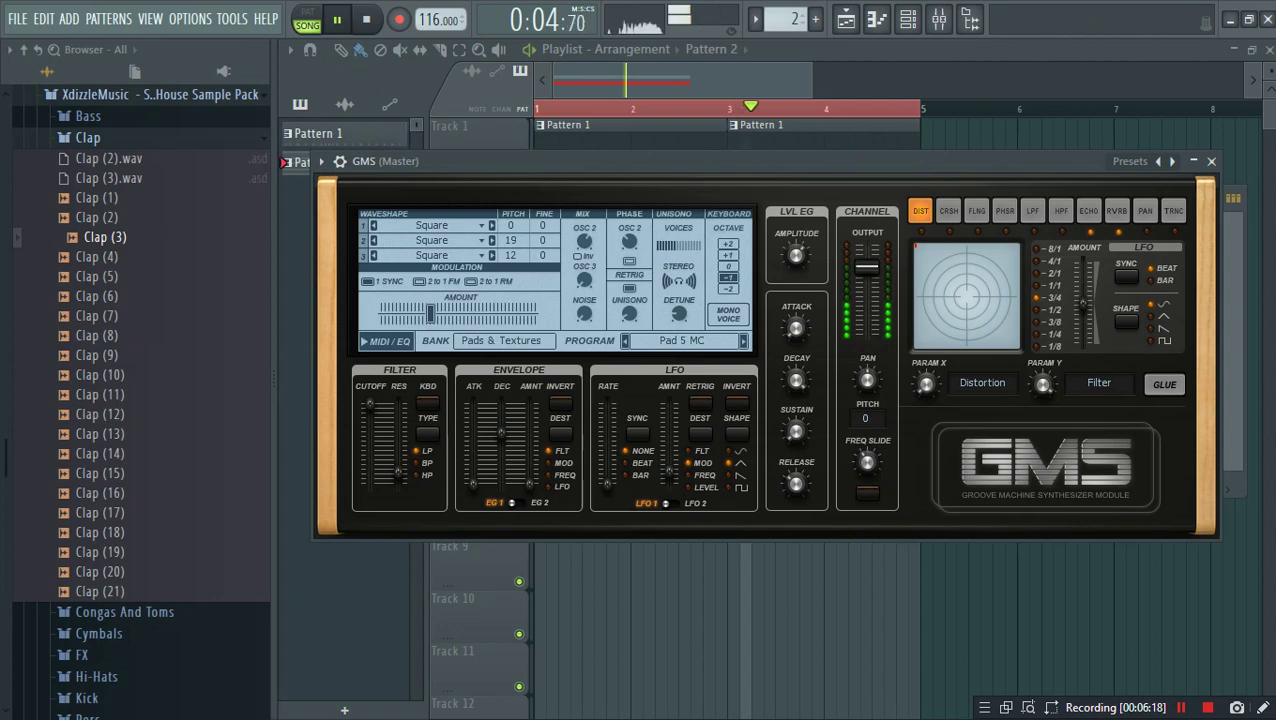
left_click(743, 341)
key("space")
key("space")
left_click(743, 341)
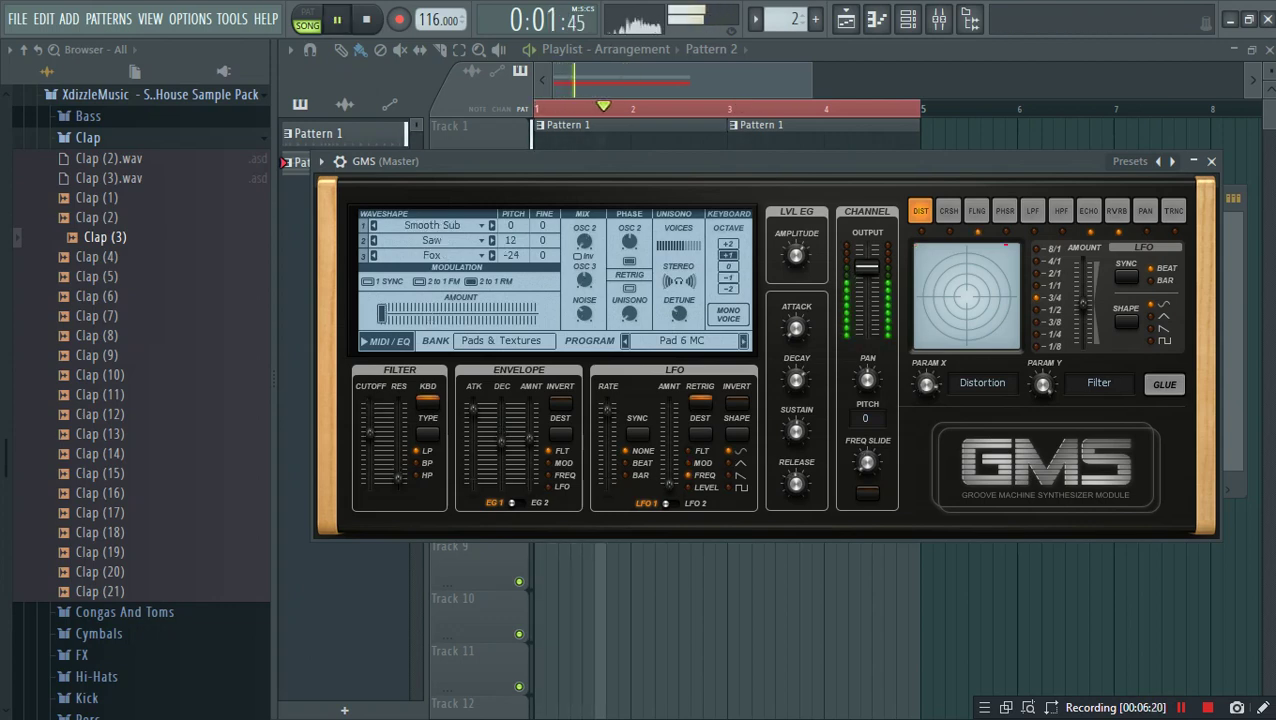
key("space")
key("space")
left_click(743, 341)
key("space")
key("space")
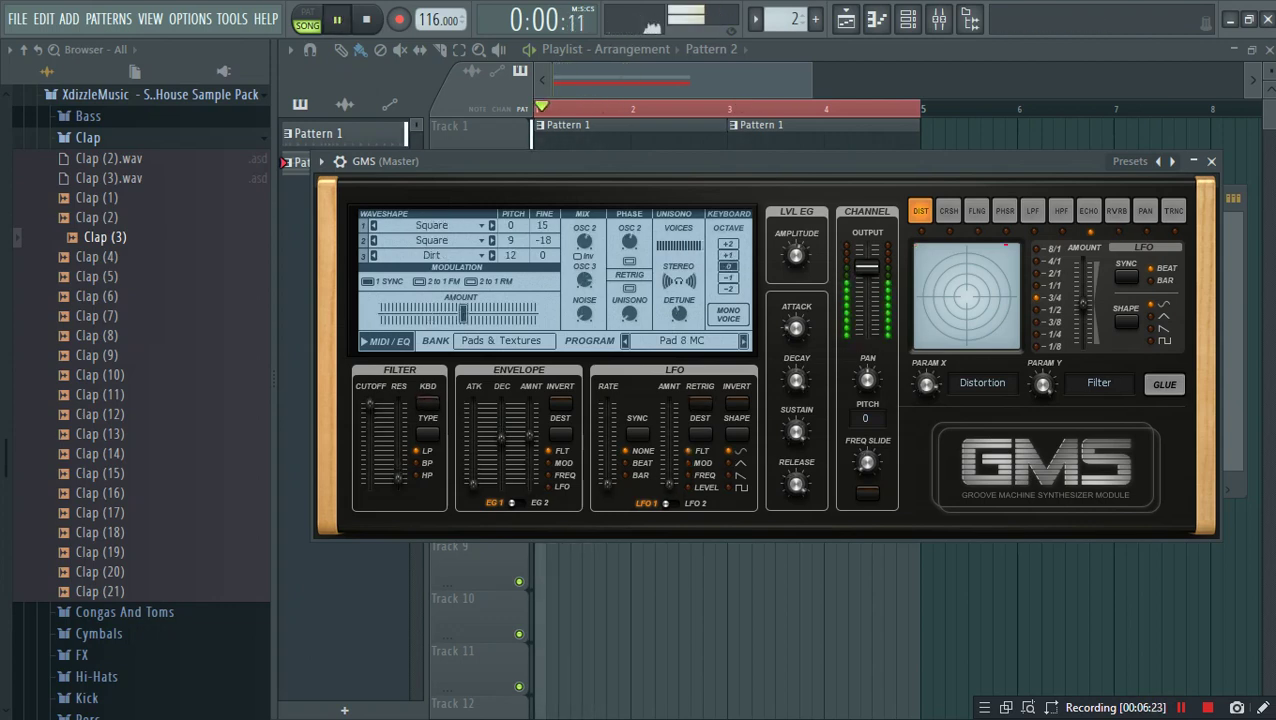
left_click(743, 341)
key("space")
key("space")
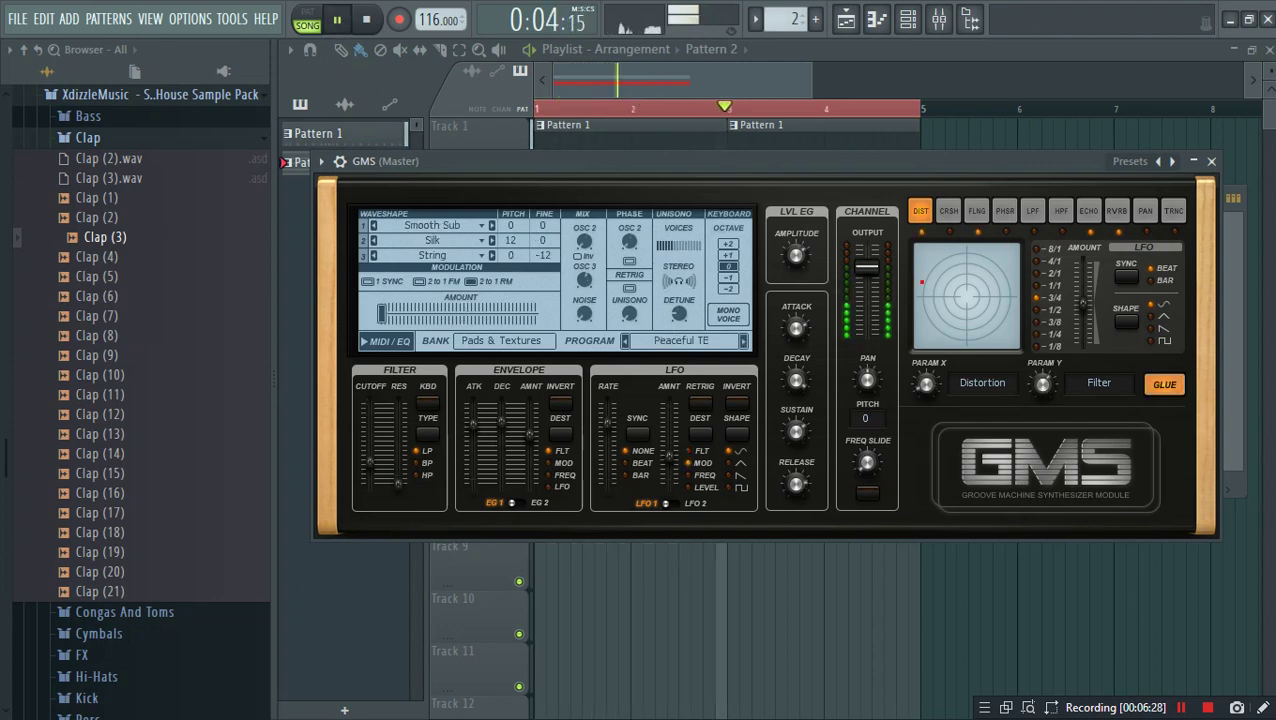
Step: Load the Pad 1 MC preset from the GMS presets library, stop playback and close the synth window
left_click(681, 341)
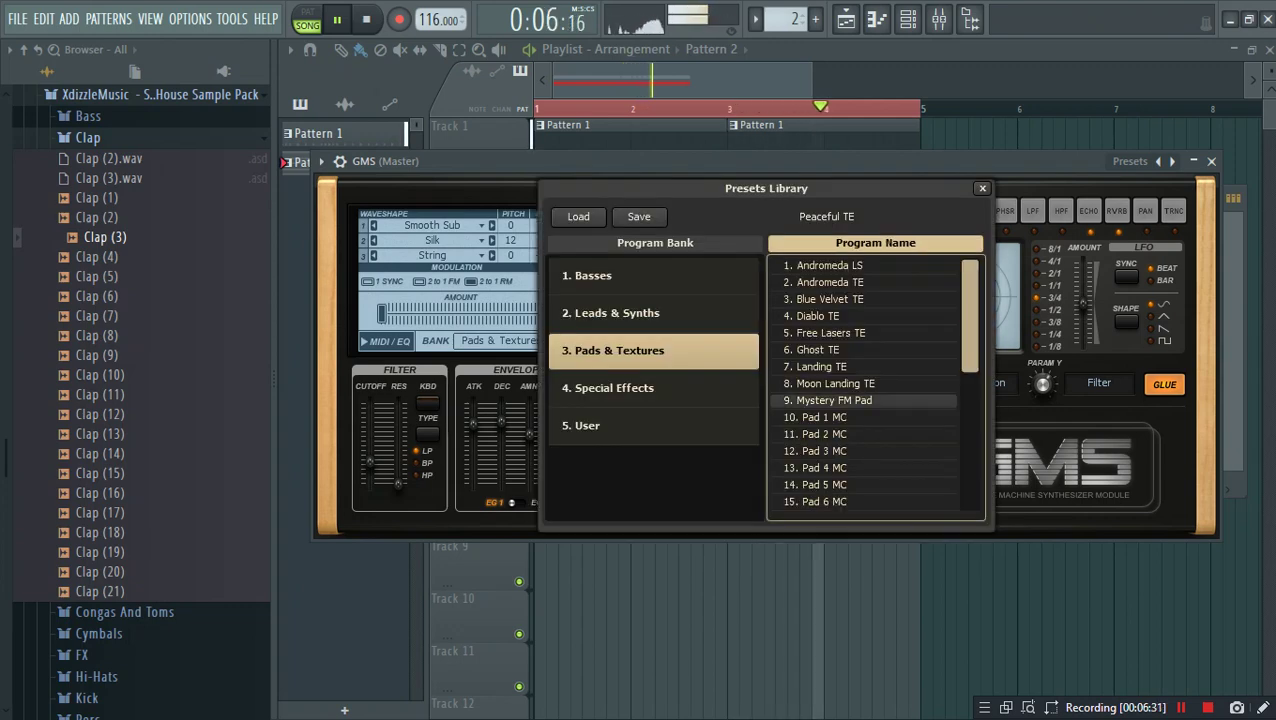
left_click(826, 417)
key("space")
key("Escape")
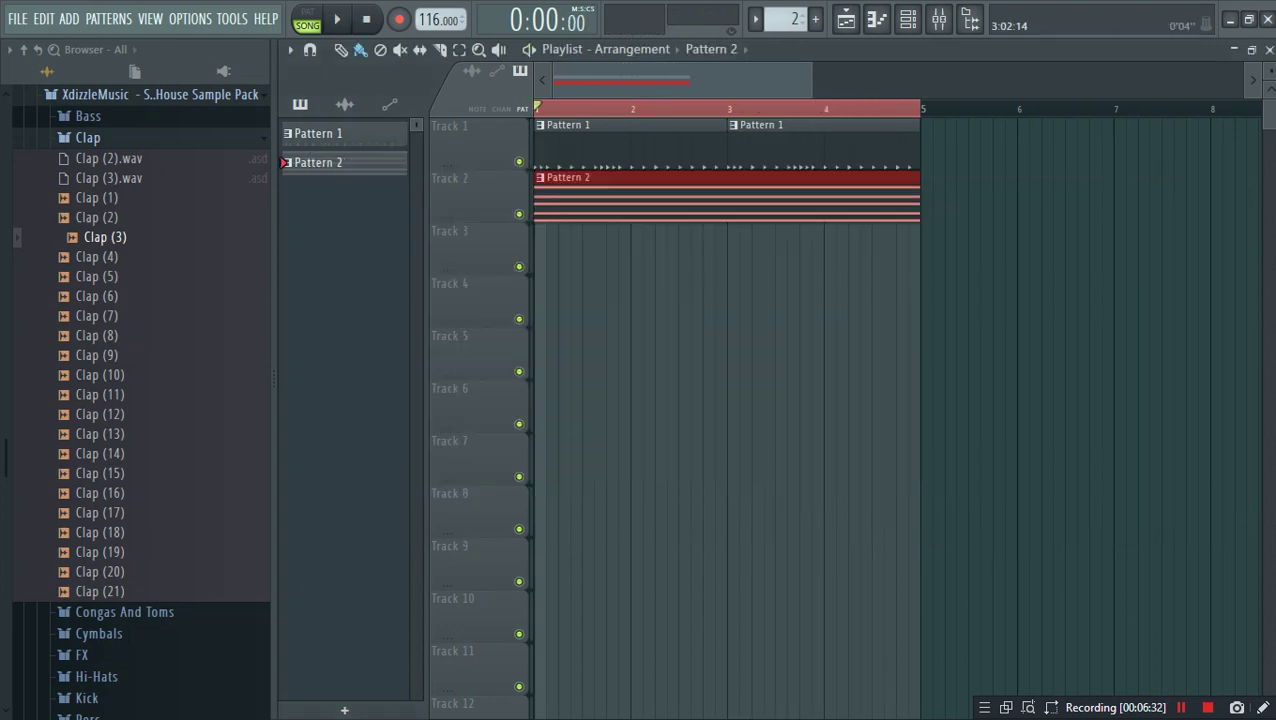
Step: Transpose the GMS chord in Pattern 2 down one octave and play it back with the drums
key("F7")
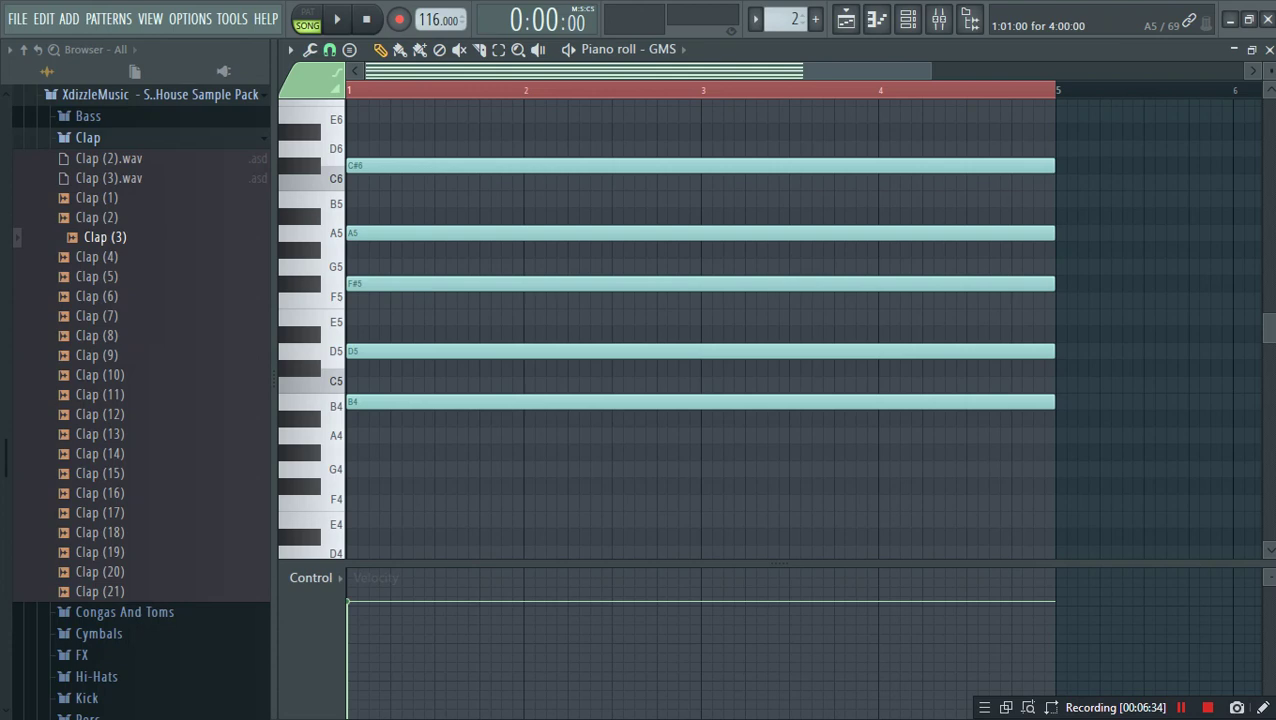
key("ctrl+Down")
key("space")
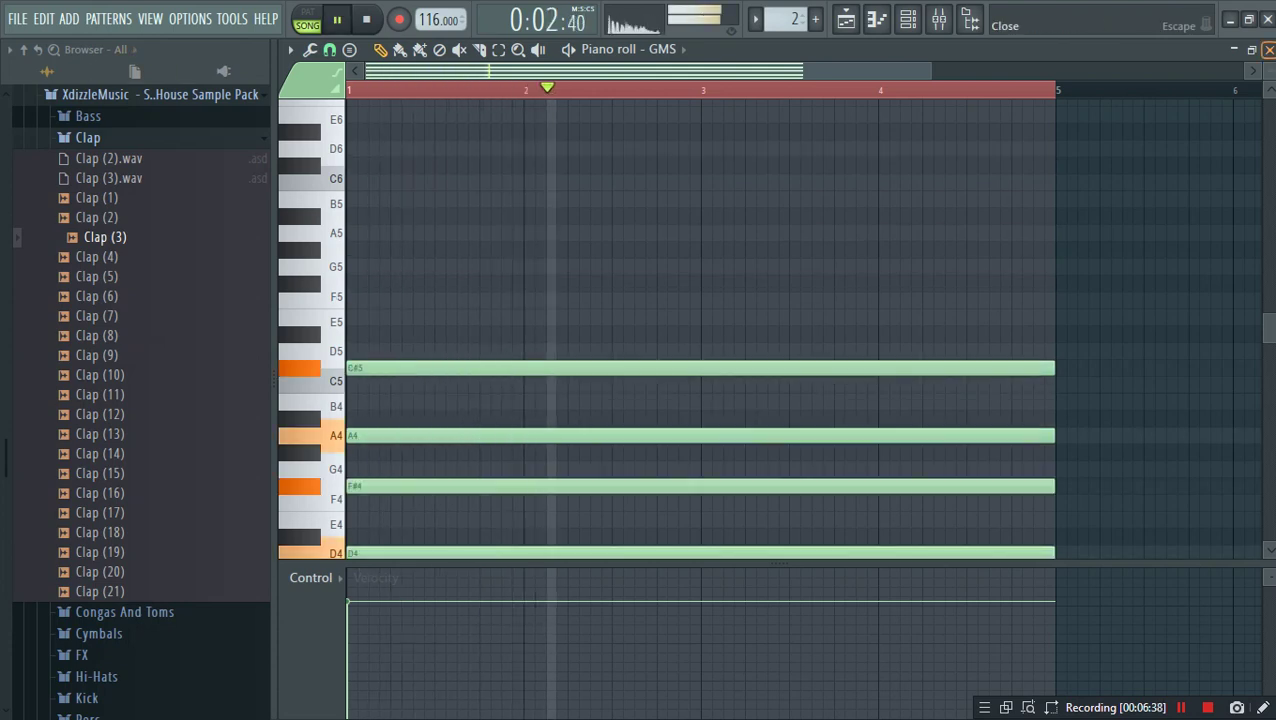
left_click(1269, 50)
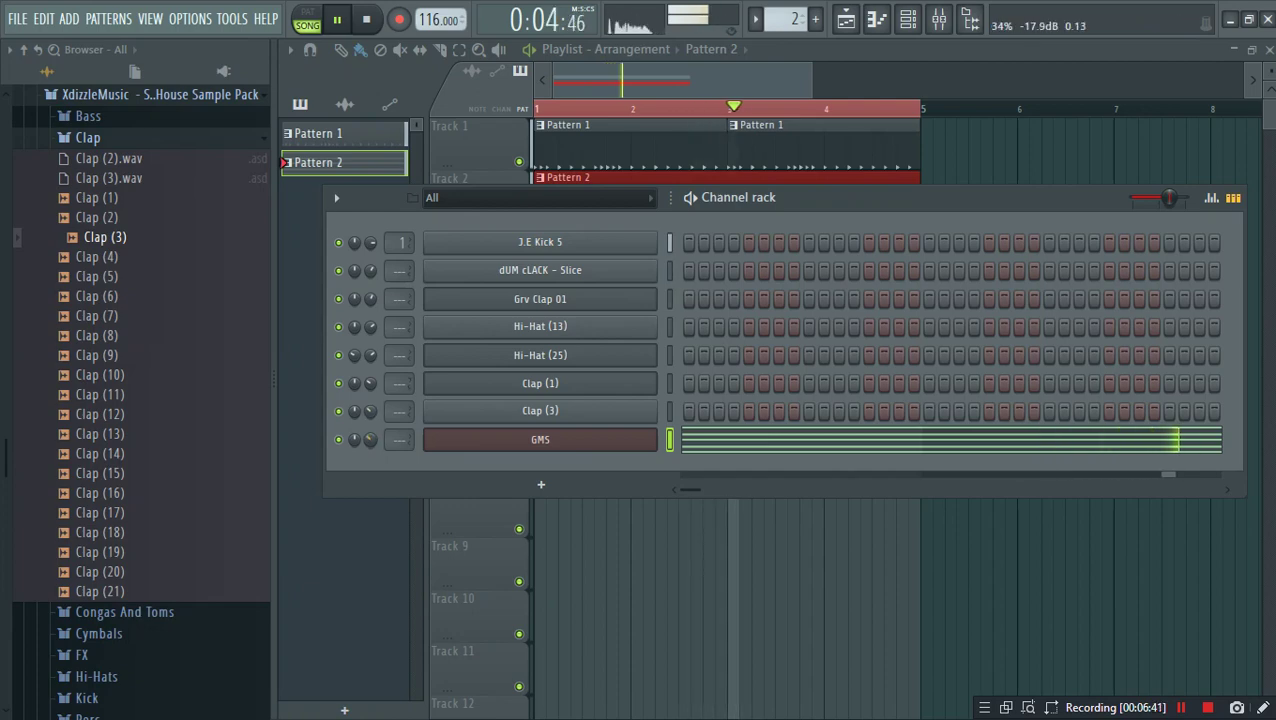
Step: Lower the GMS filter cutoff slightly during playback, and close the playlist and the synth window
left_click(540, 438)
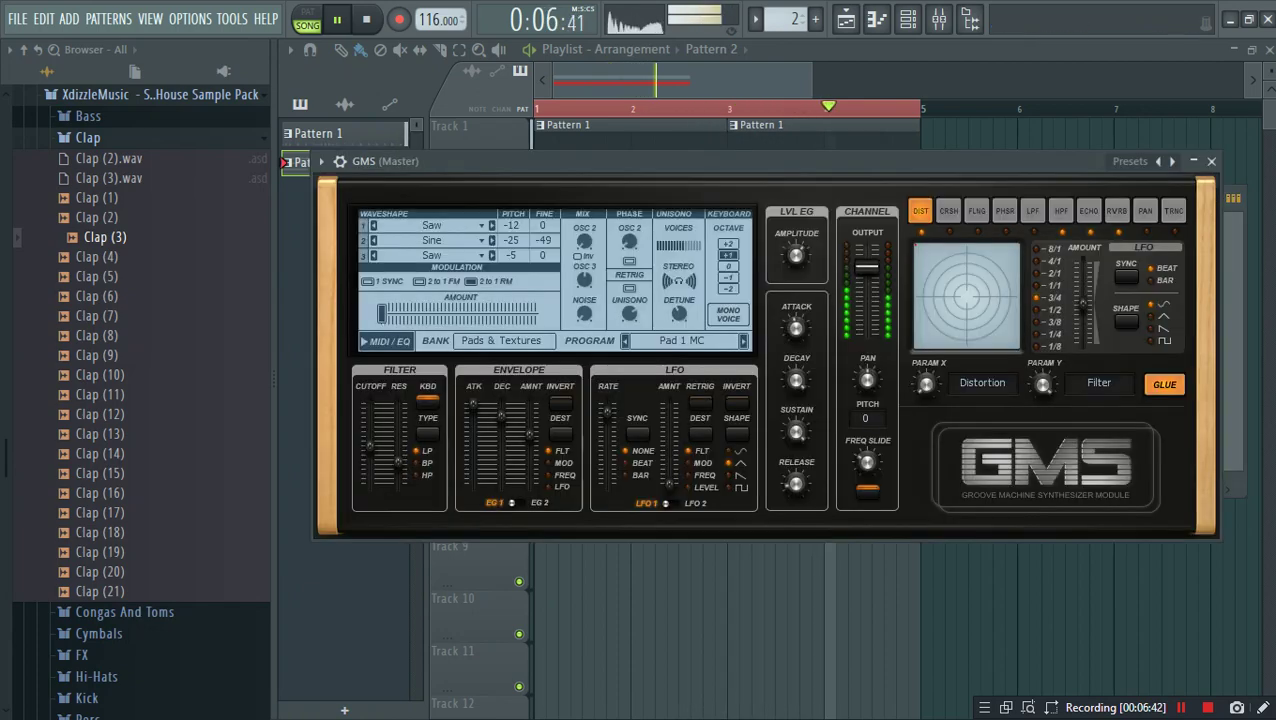
left_click_drag(370, 450, 370, 457)
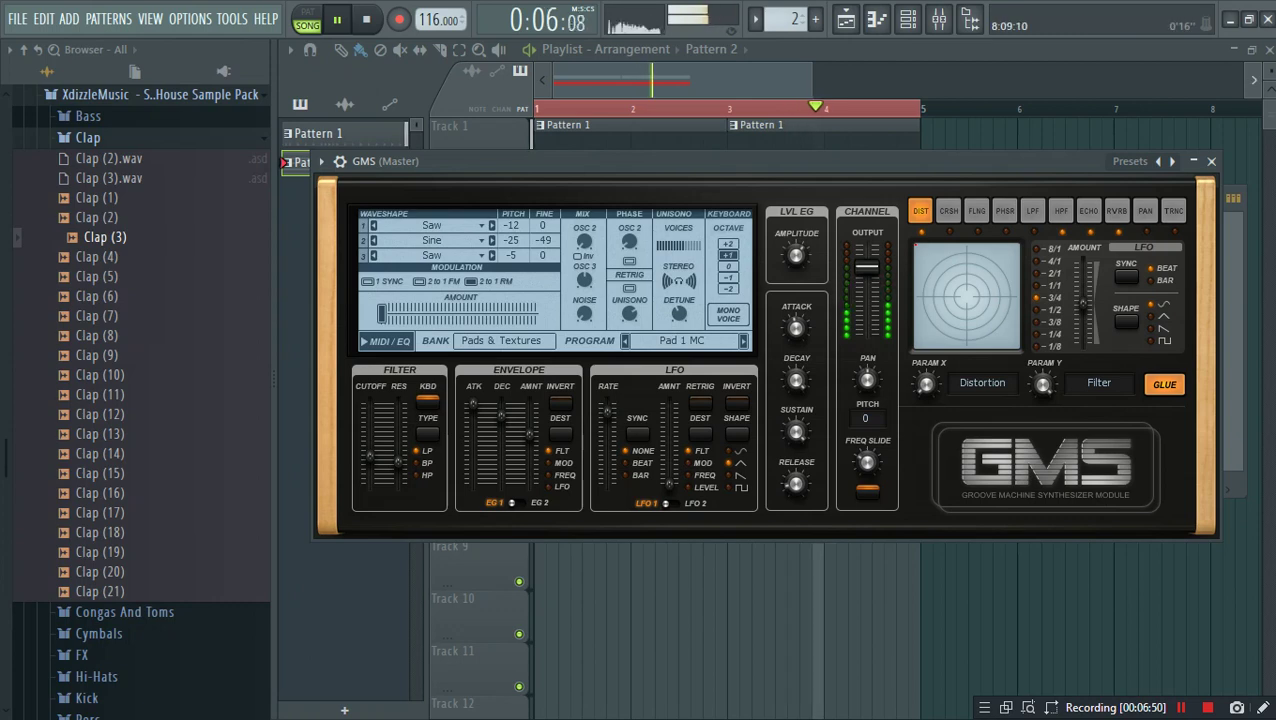
left_click(1269, 50)
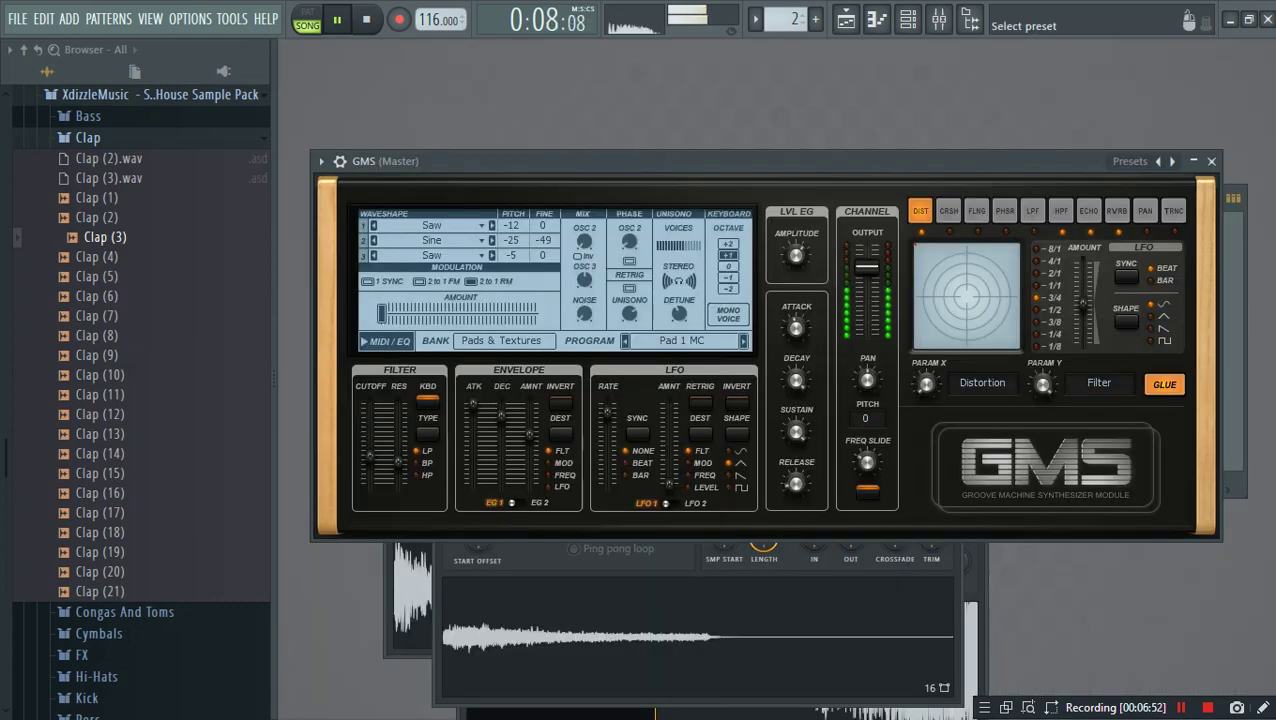
left_click(1211, 161)
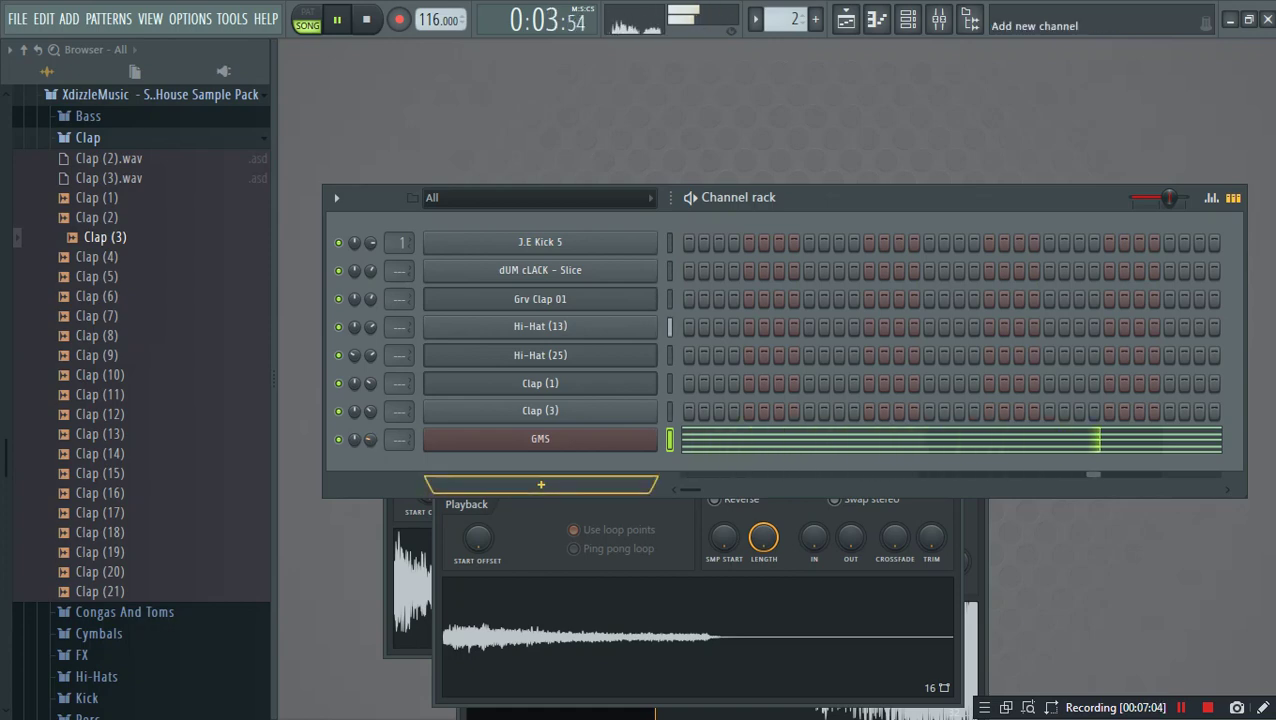
left_click(541, 484)
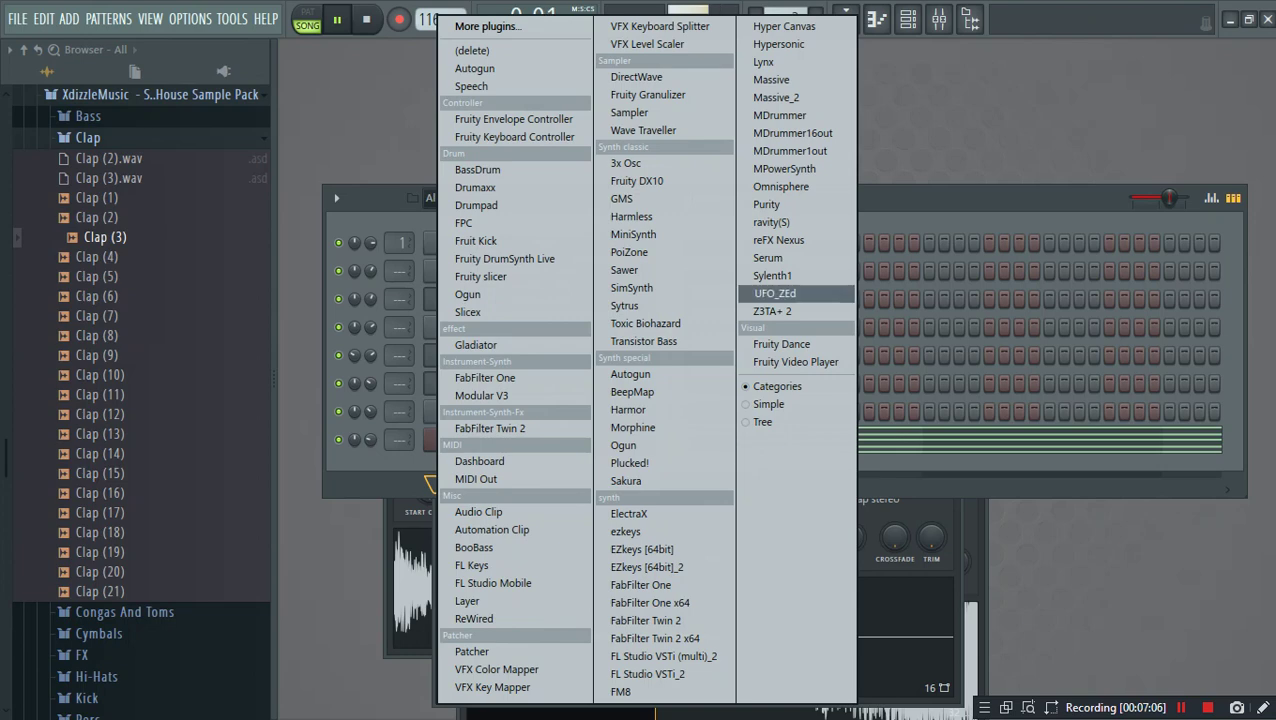
left_click(774, 293)
left_click(541, 484)
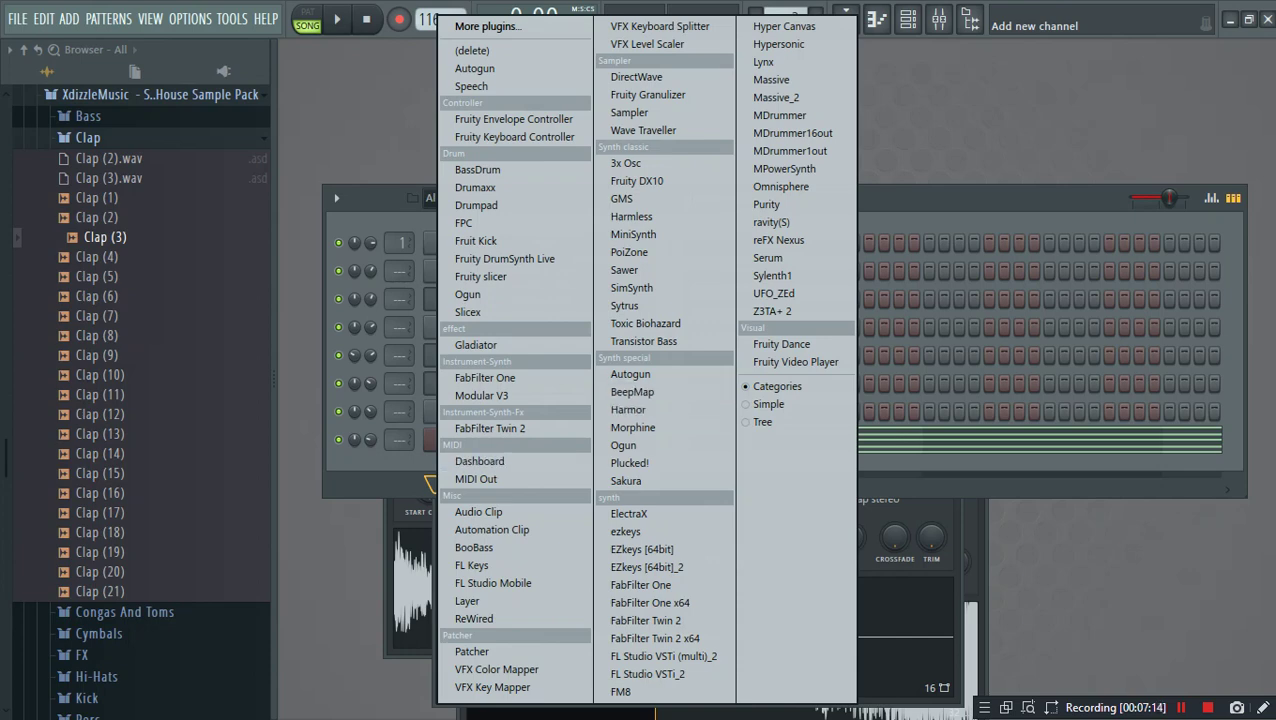
Step: Collapse the Clap sample folder and expand the AMAPIANO KIT folder in the browser
left_click(100, 139)
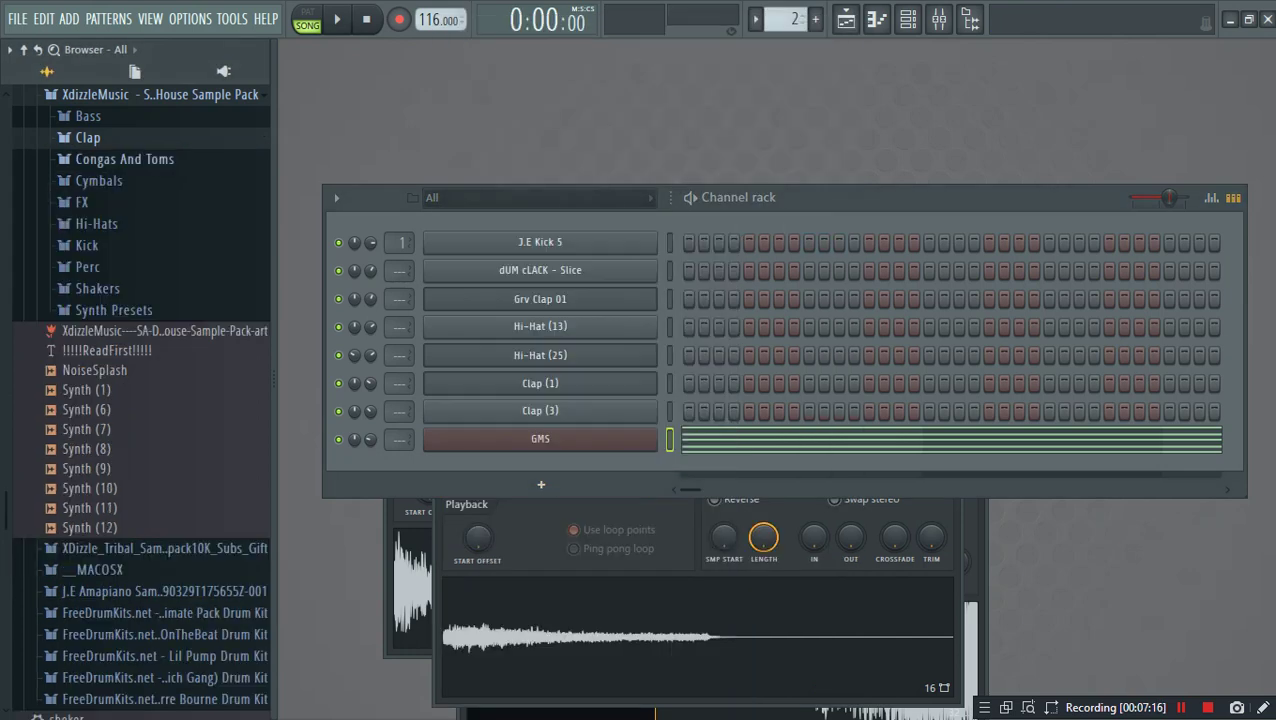
scroll(110, 180, "up", 4)
scroll(140, 400, "up", 10)
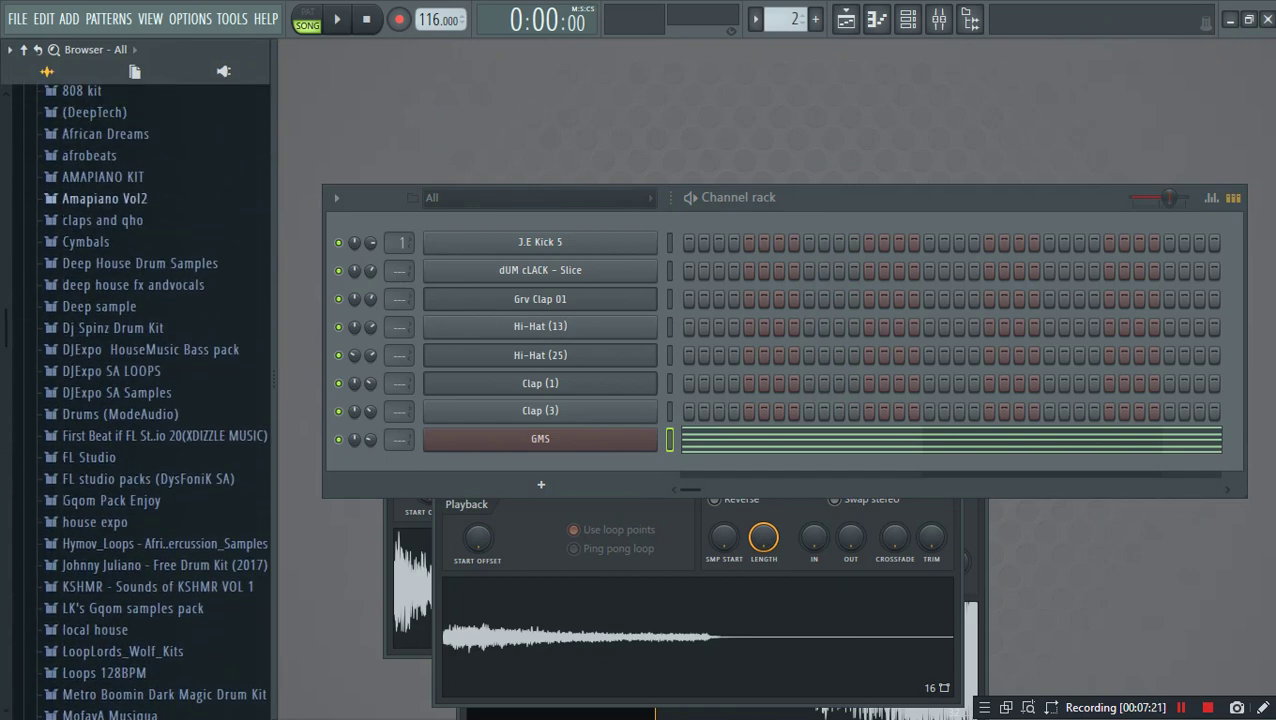
left_click(100, 174)
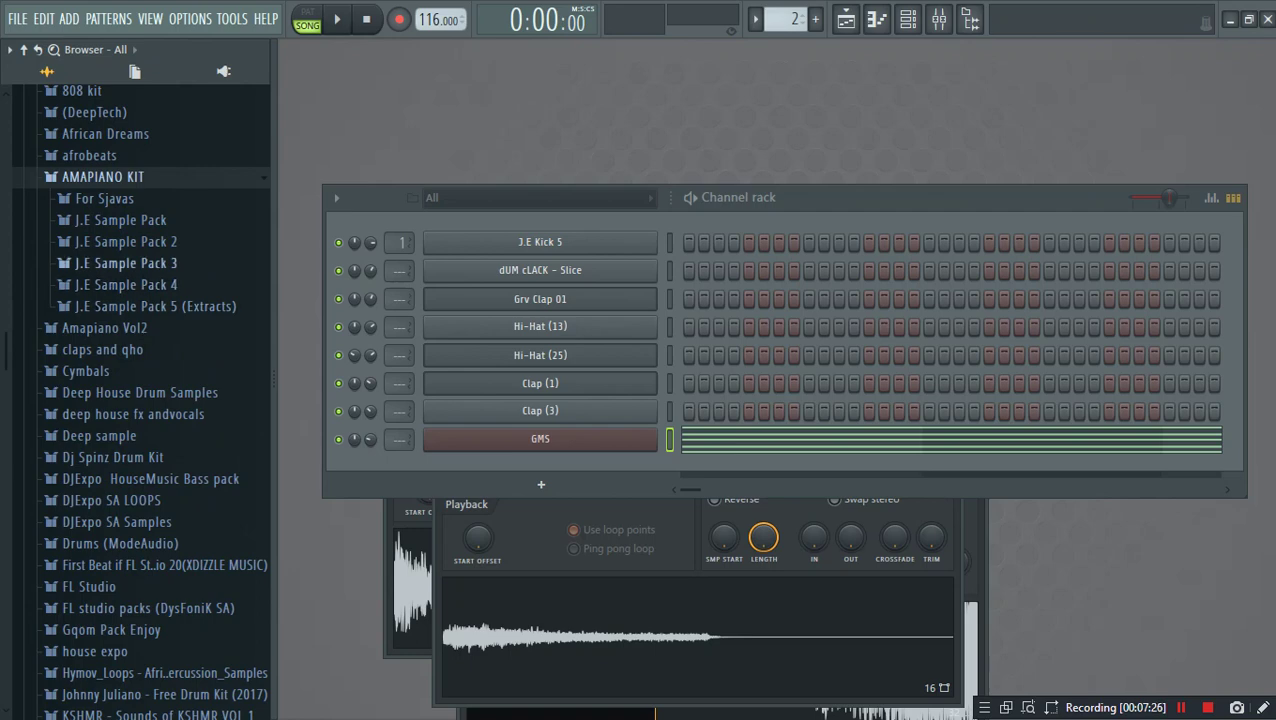
left_click(126, 263)
left_click(138, 285)
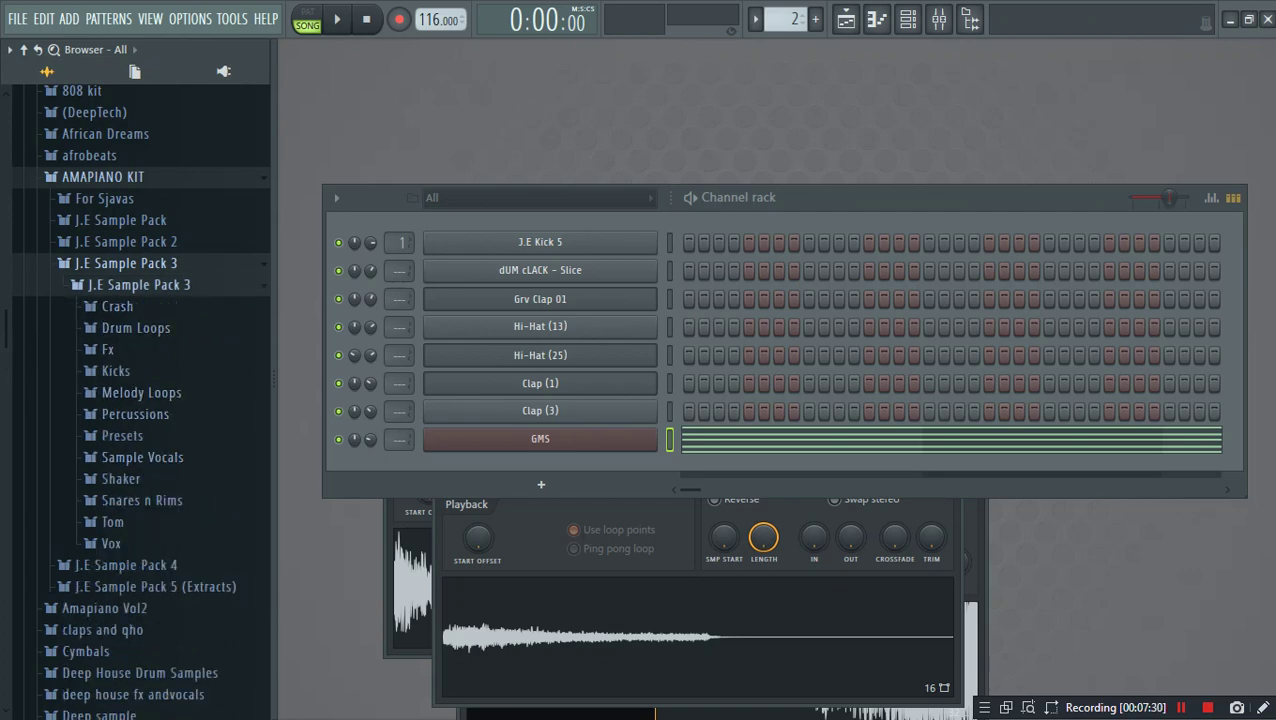
left_click(138, 285)
Step: Add the J.E Saints Logdrum preset from J.E Sample Pack 4's J.E Presets folder as a new channel
left_click(126, 306)
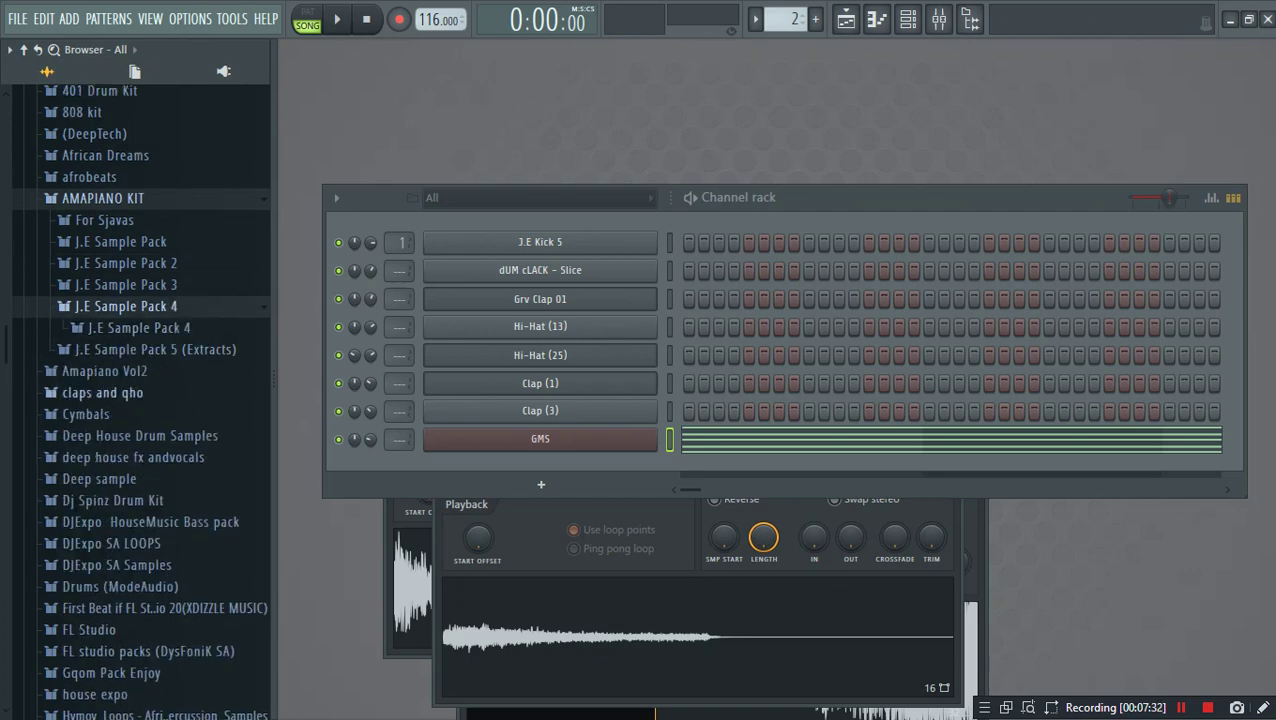
left_click(139, 327)
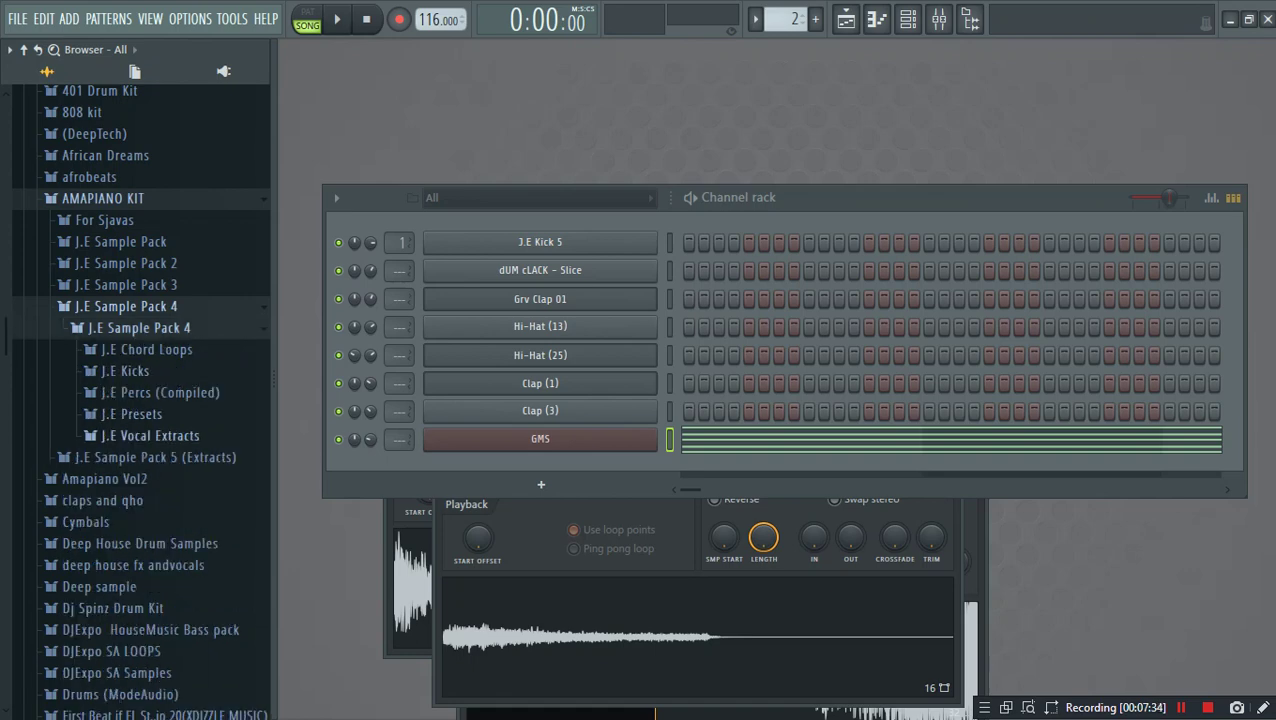
left_click(131, 414)
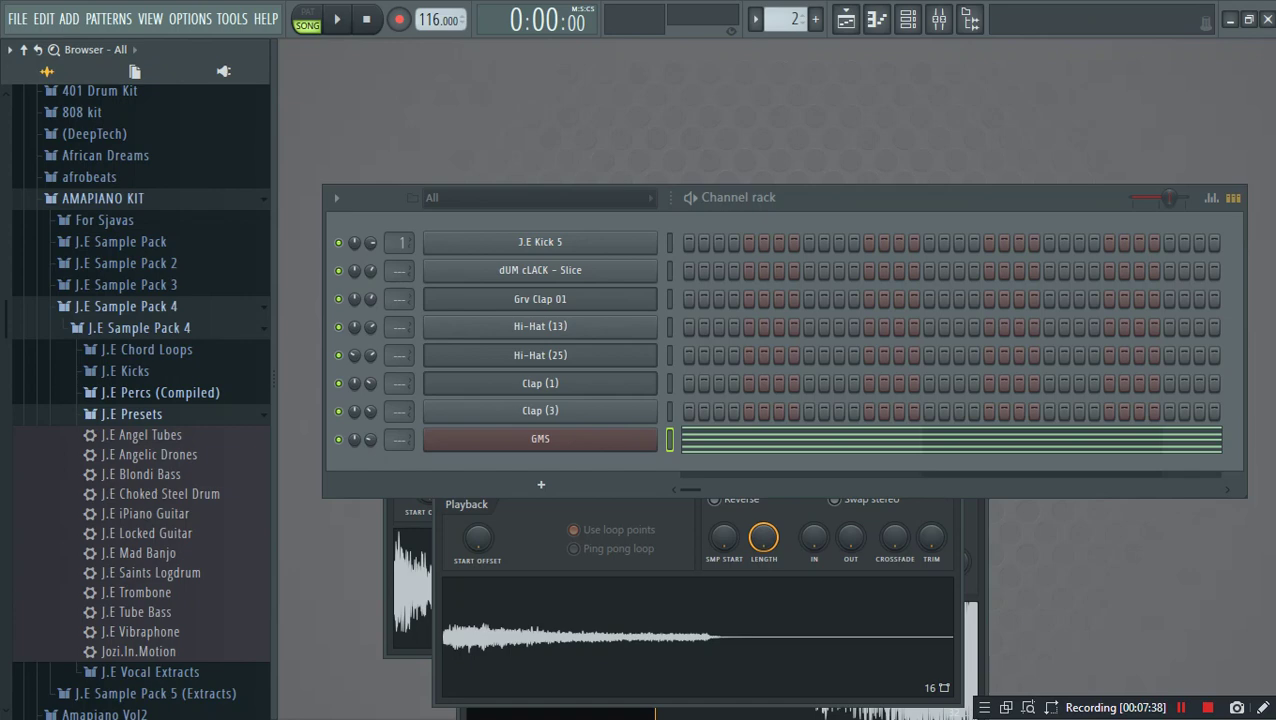
left_click_drag(150, 572, 578, 514)
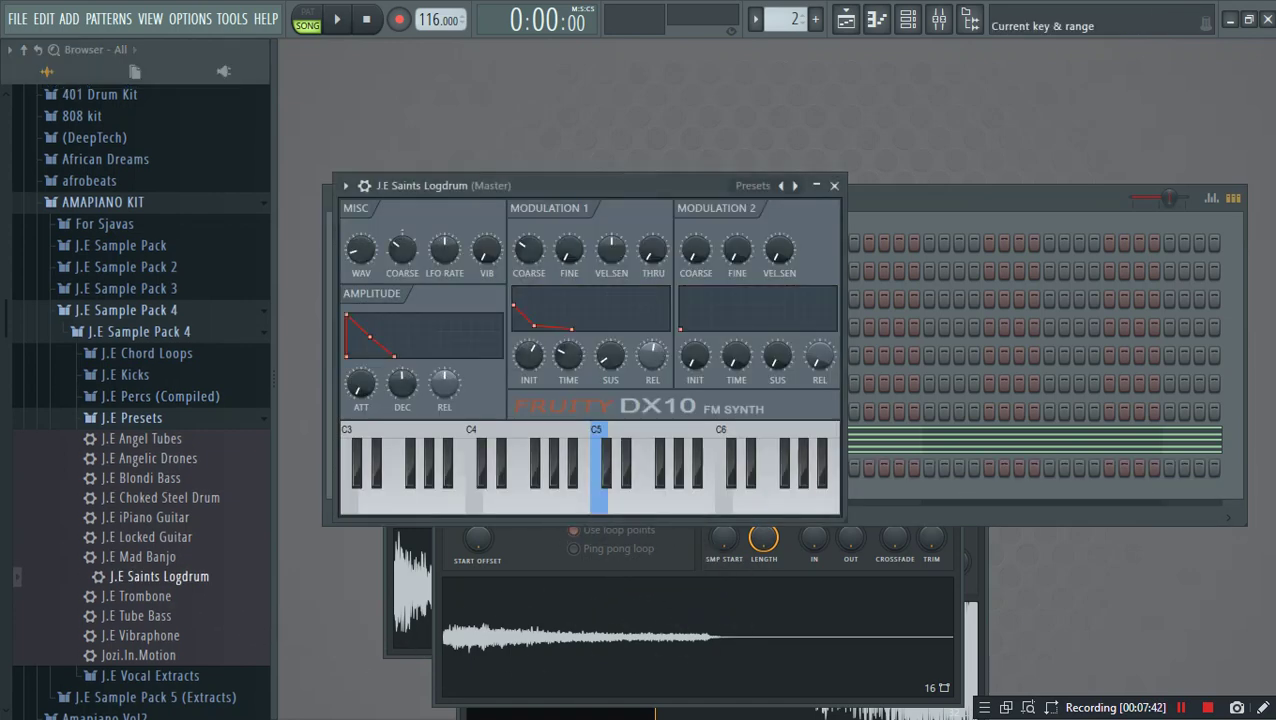
Step: Audition a few low notes of the J.E Saints Logdrum on its keyboard, and return to the channel rack
left_click(508, 500)
left_click(457, 500)
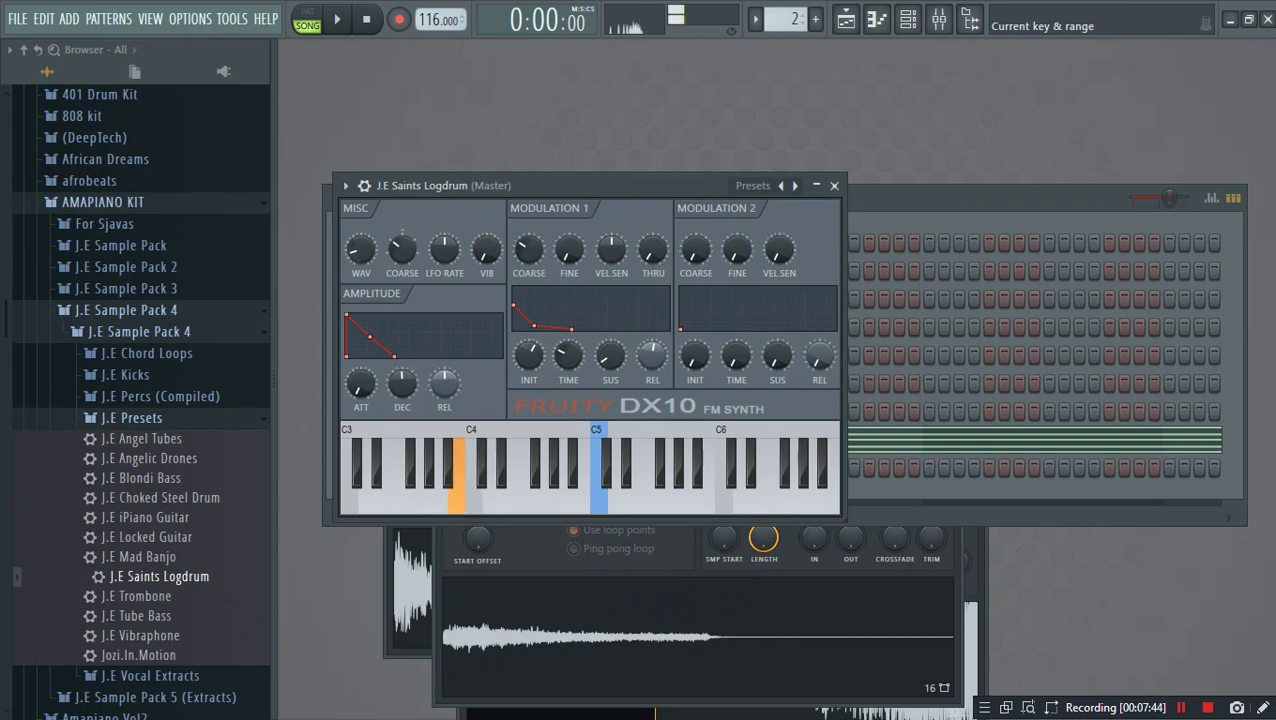
left_click(401, 500)
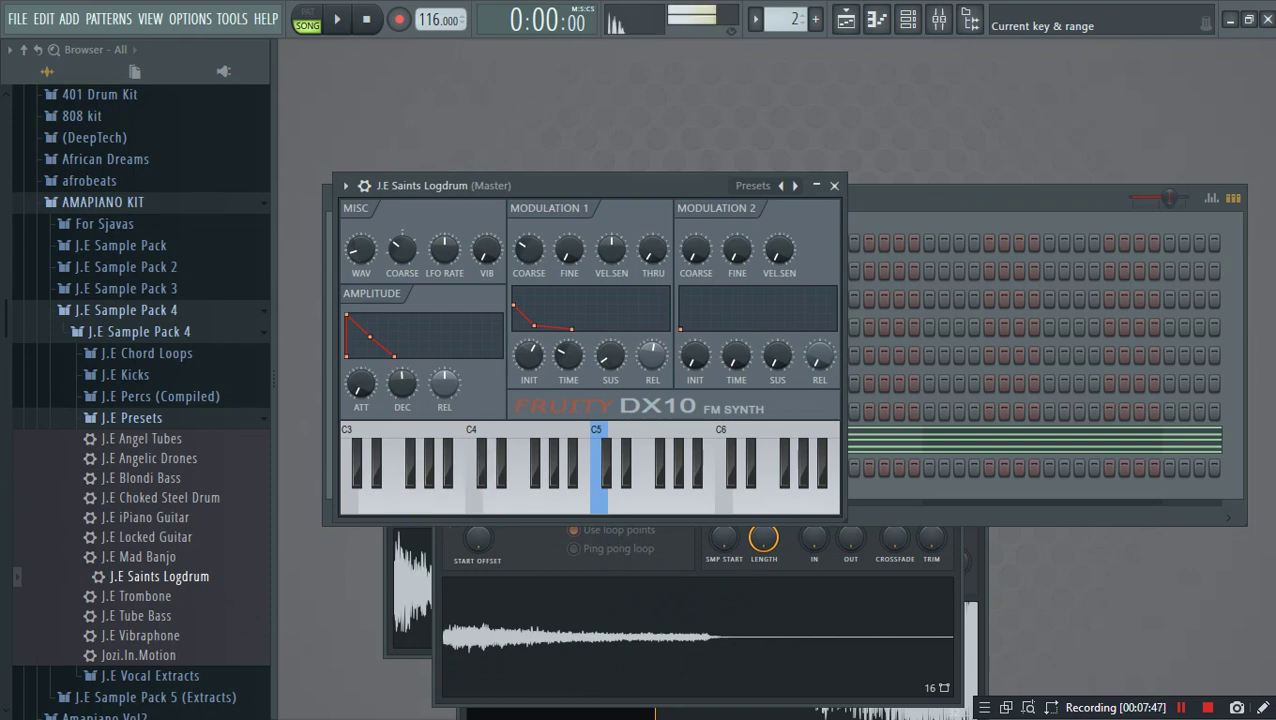
left_click(947, 488)
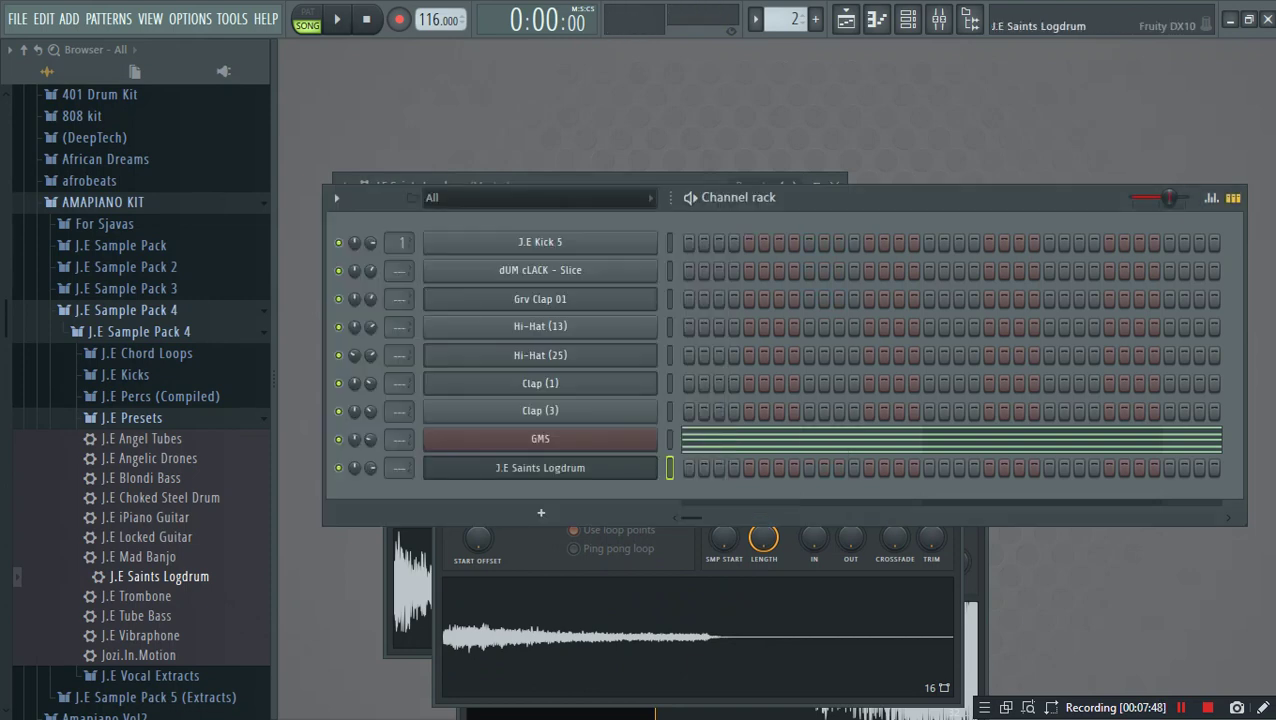
Step: Place a B3 note at step 4 of bar 1 in the J.E Saints Logdrum piano roll and slice it down to one step
right_click(655, 462)
left_click(682, 467)
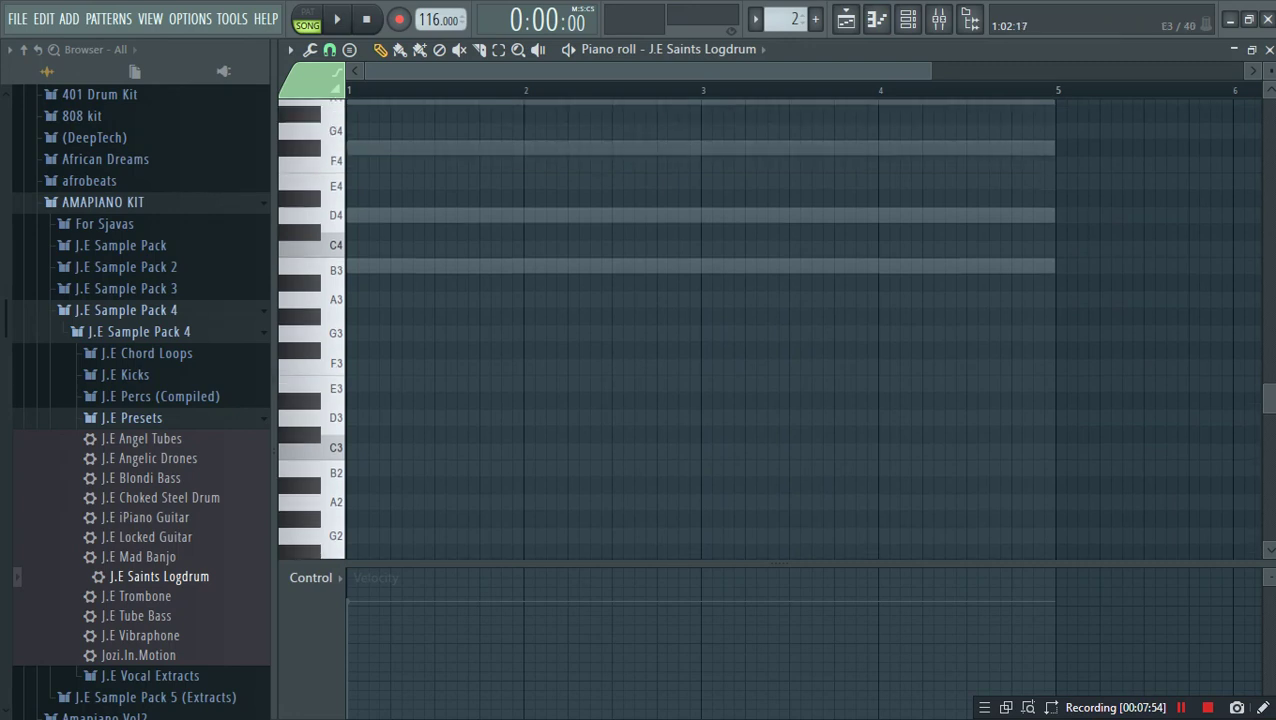
scroll(700, 320, "up", 3)
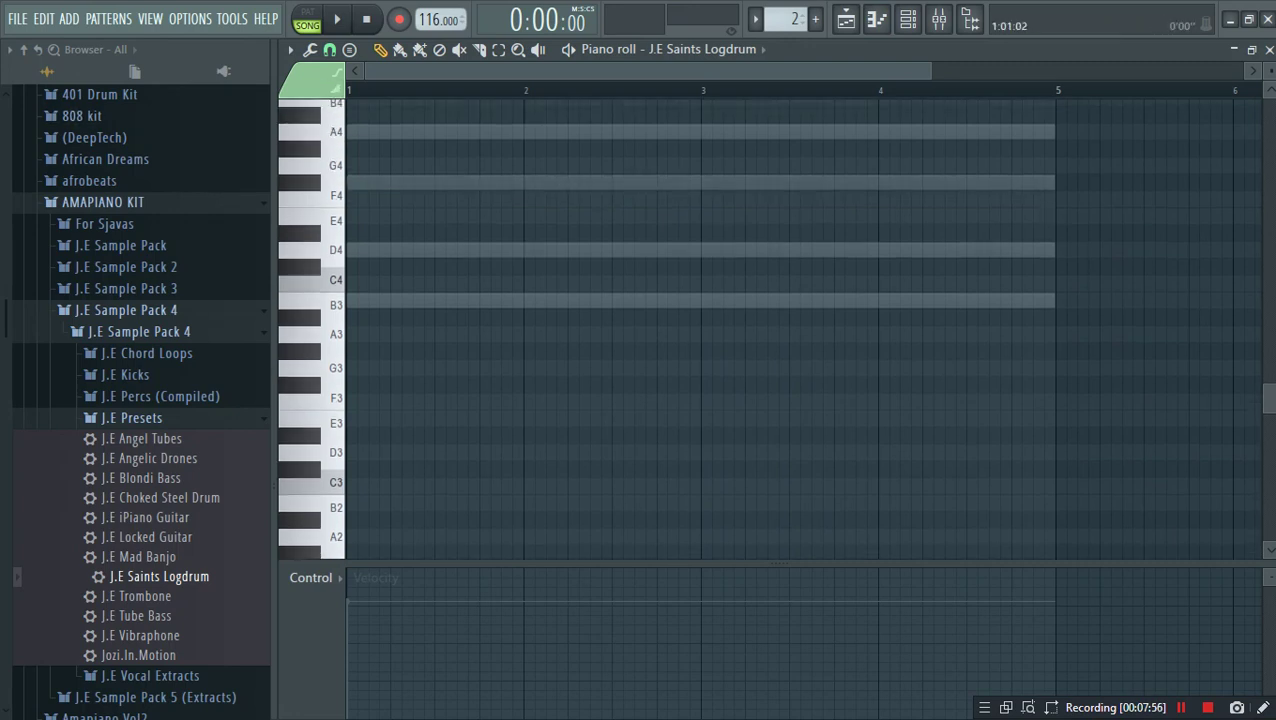
scroll(350, 90, "up", 3)
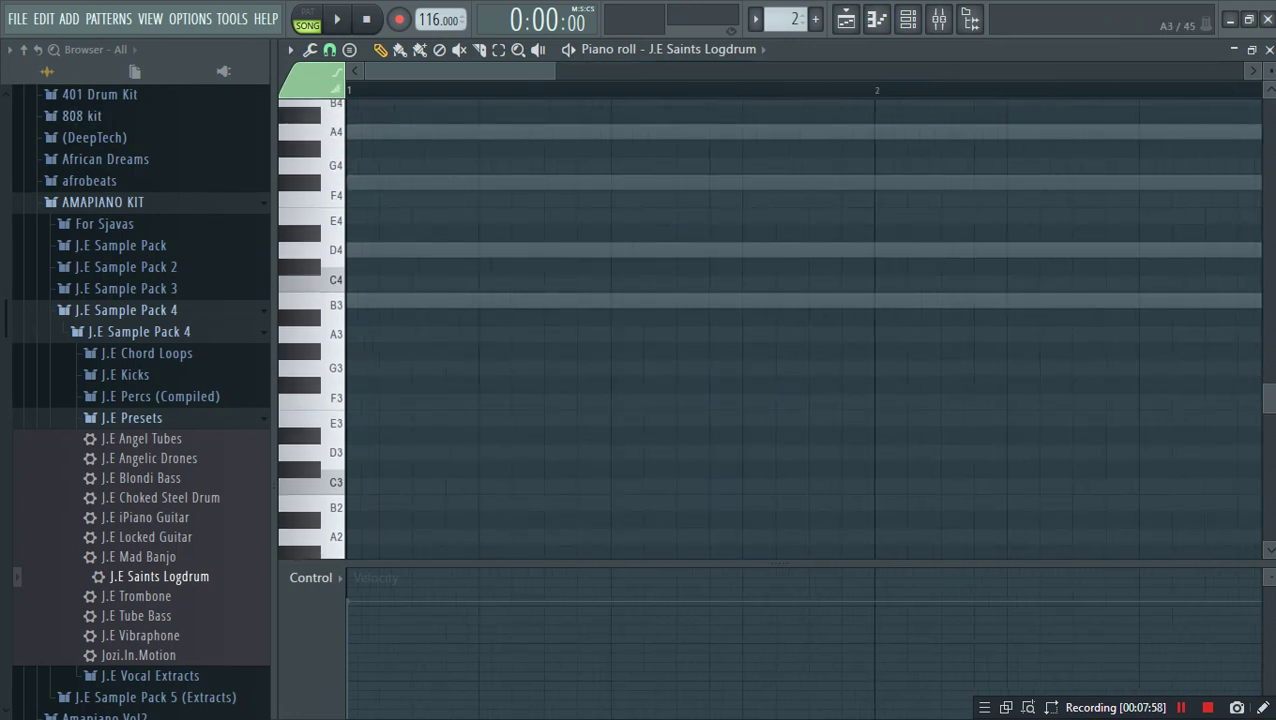
left_click(312, 305)
left_click(454, 300)
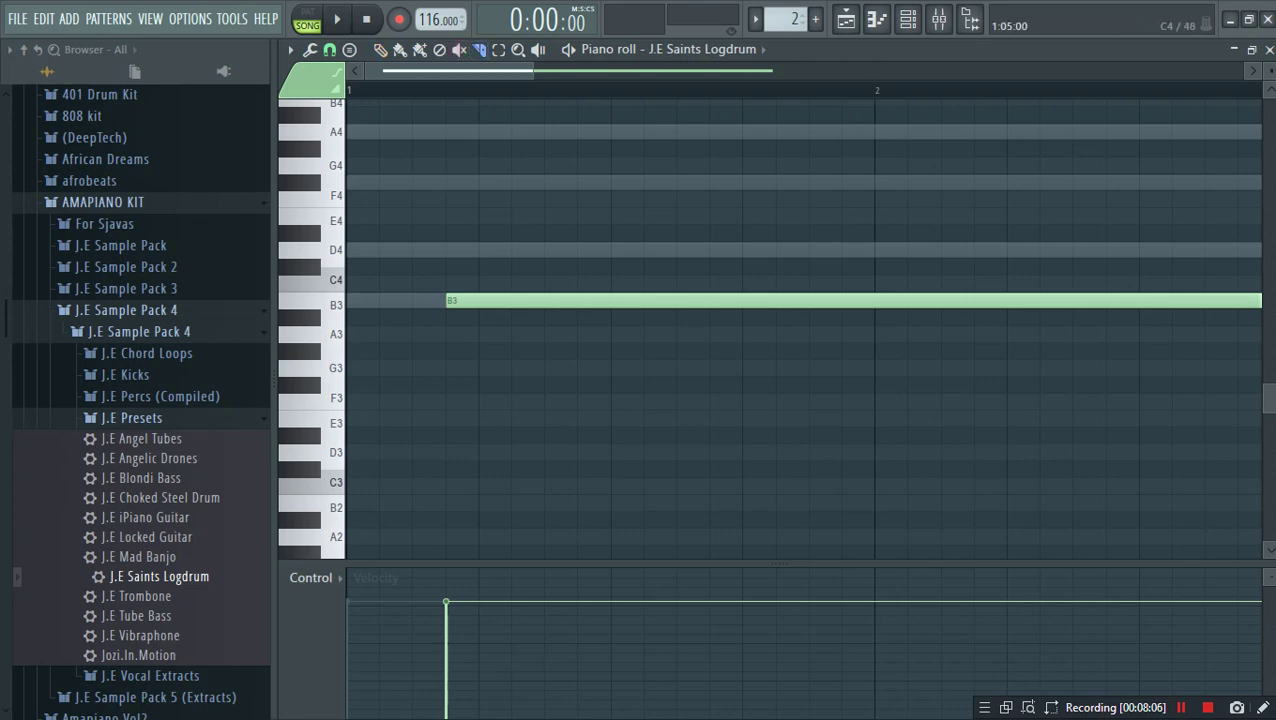
left_click(479, 300)
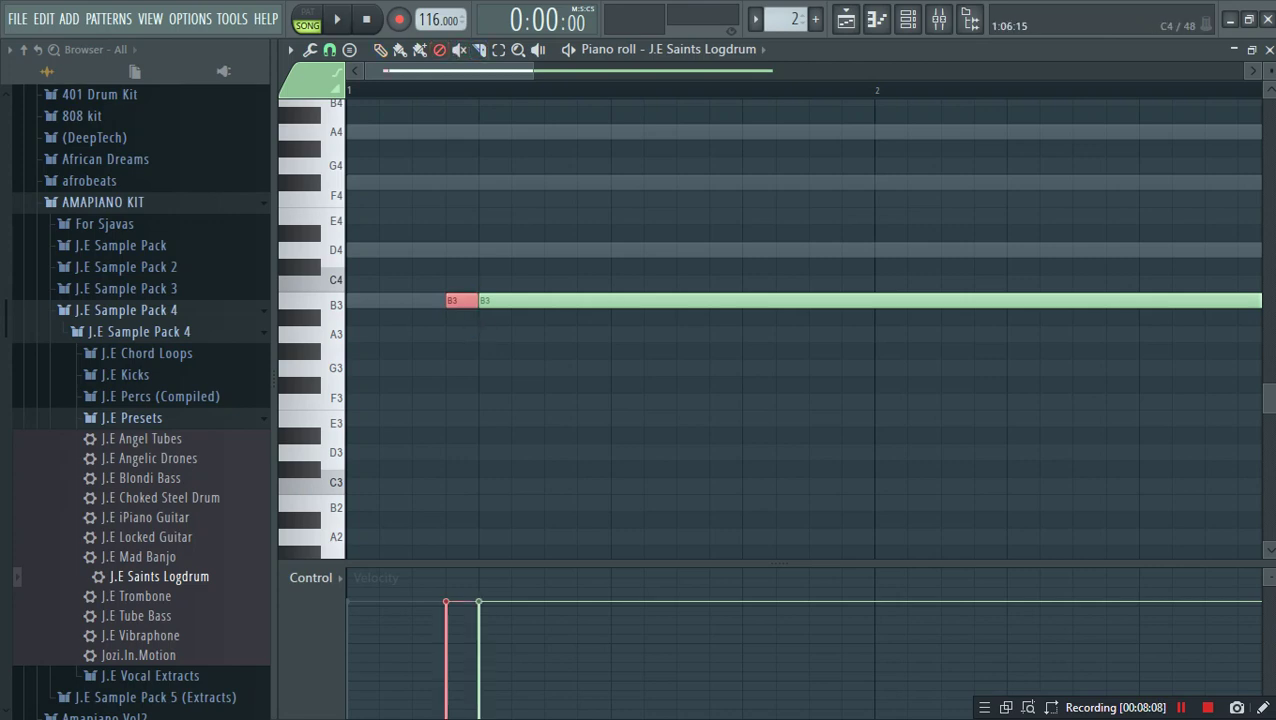
right_click(590, 300)
Step: Move the B3 log drum note one step later to step 5 of bar 1 and check its timing in song playback
key("space")
key("space")
key("space")
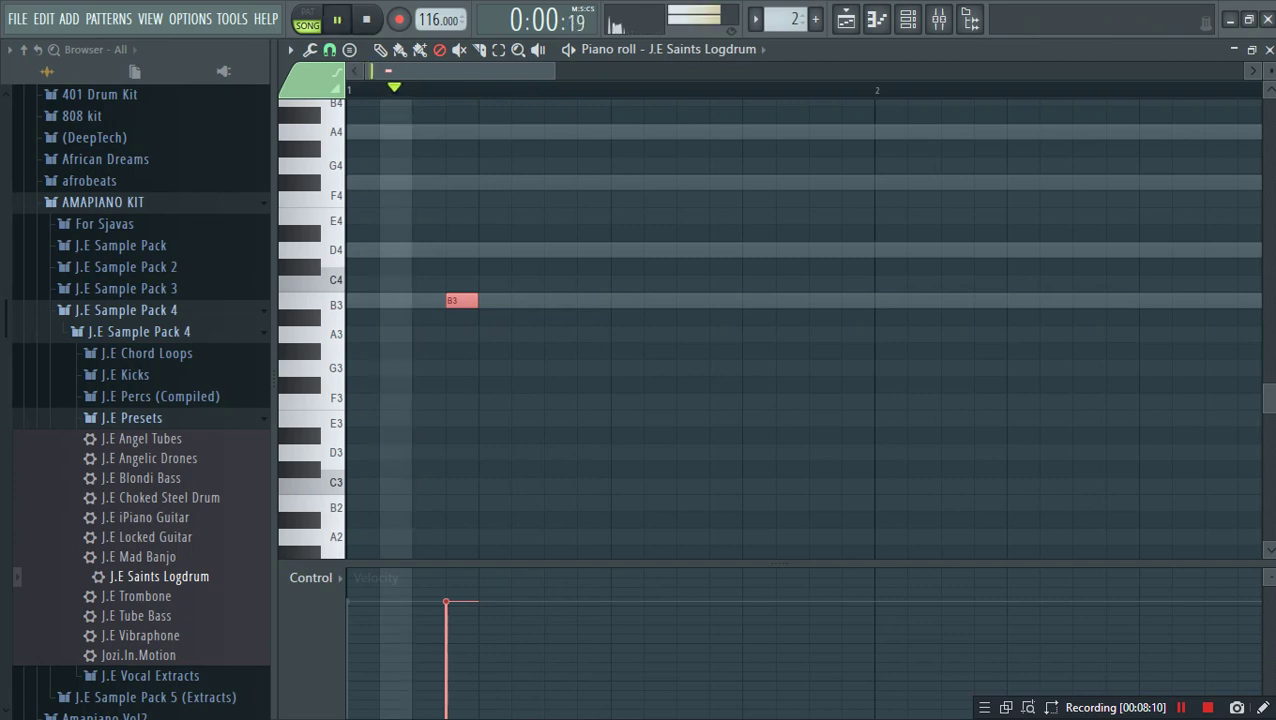
key("space")
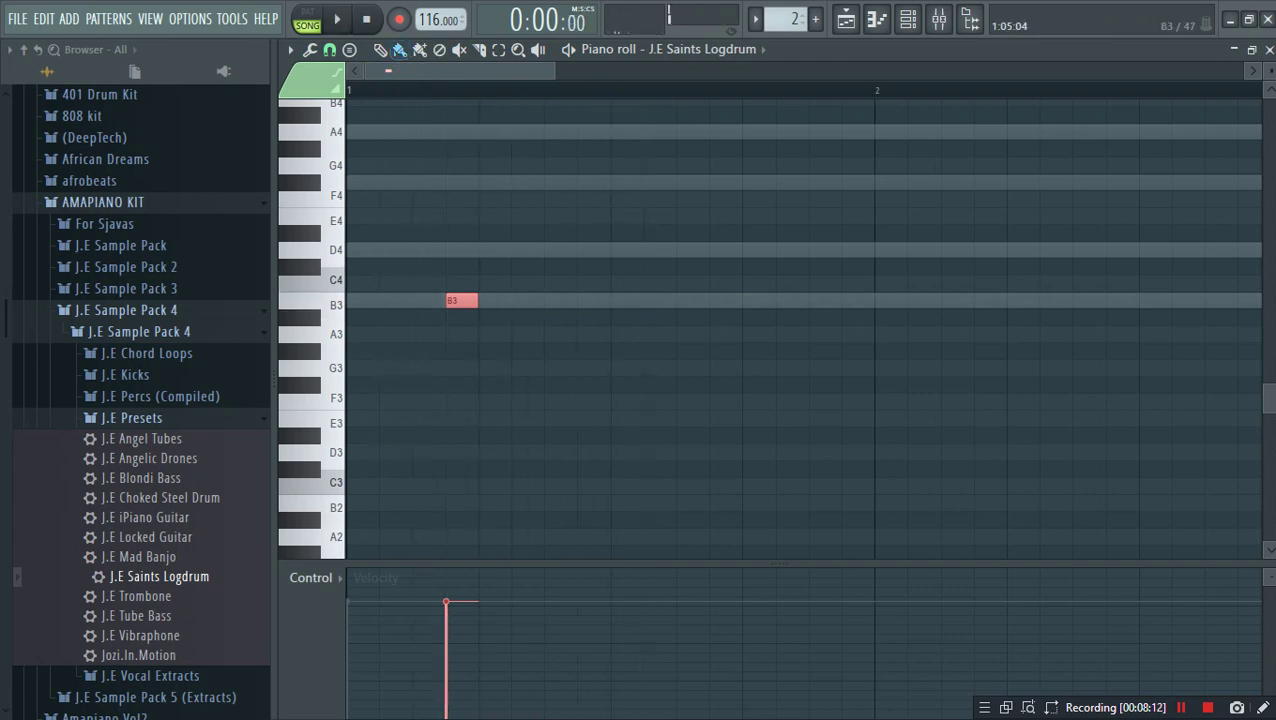
key("shift+Right")
key("space")
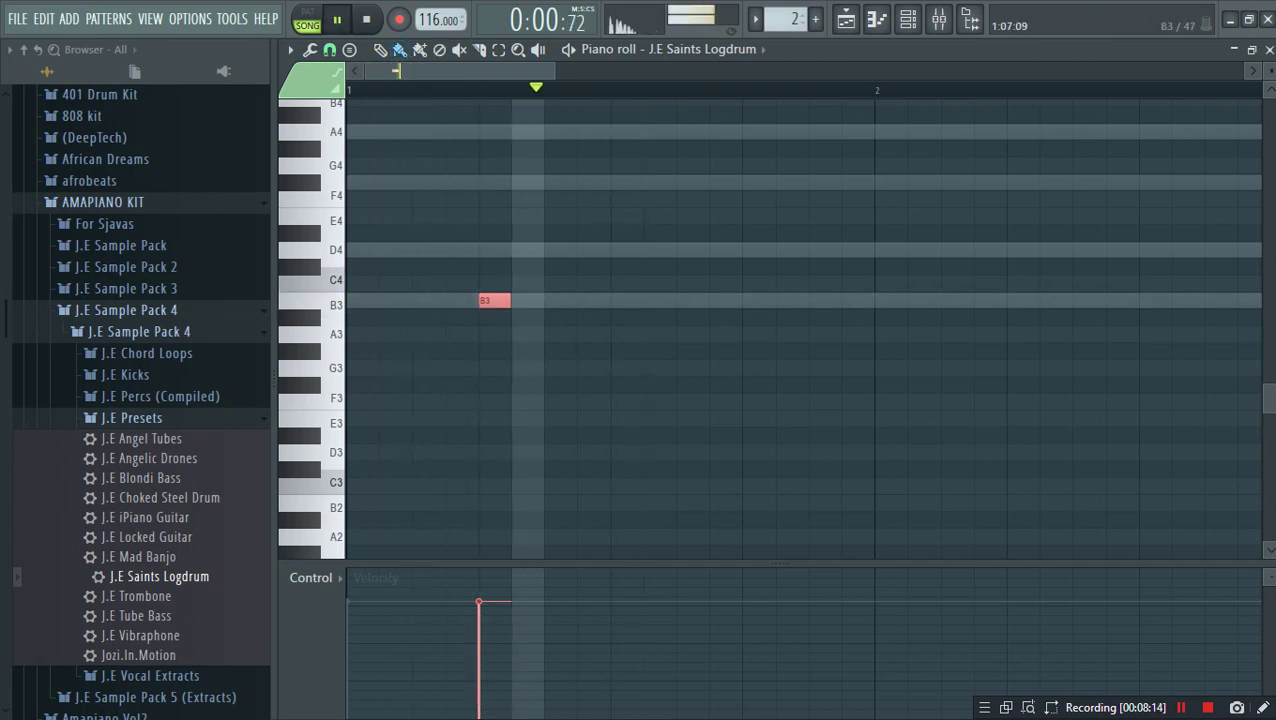
Step: Add a second one-step B3 log drum note at step 7 of bar 1 and replay the song from the start
key("space")
key("space")
key("ctrl+b")
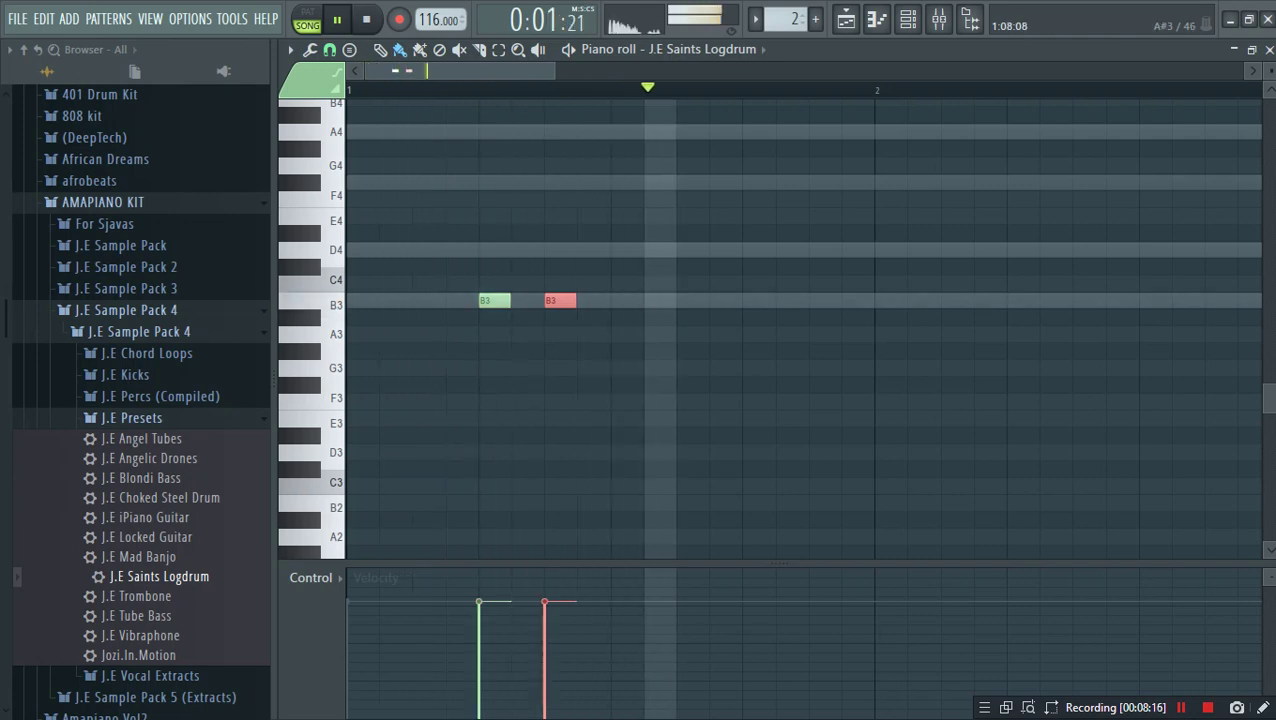
key("space")
key("space")
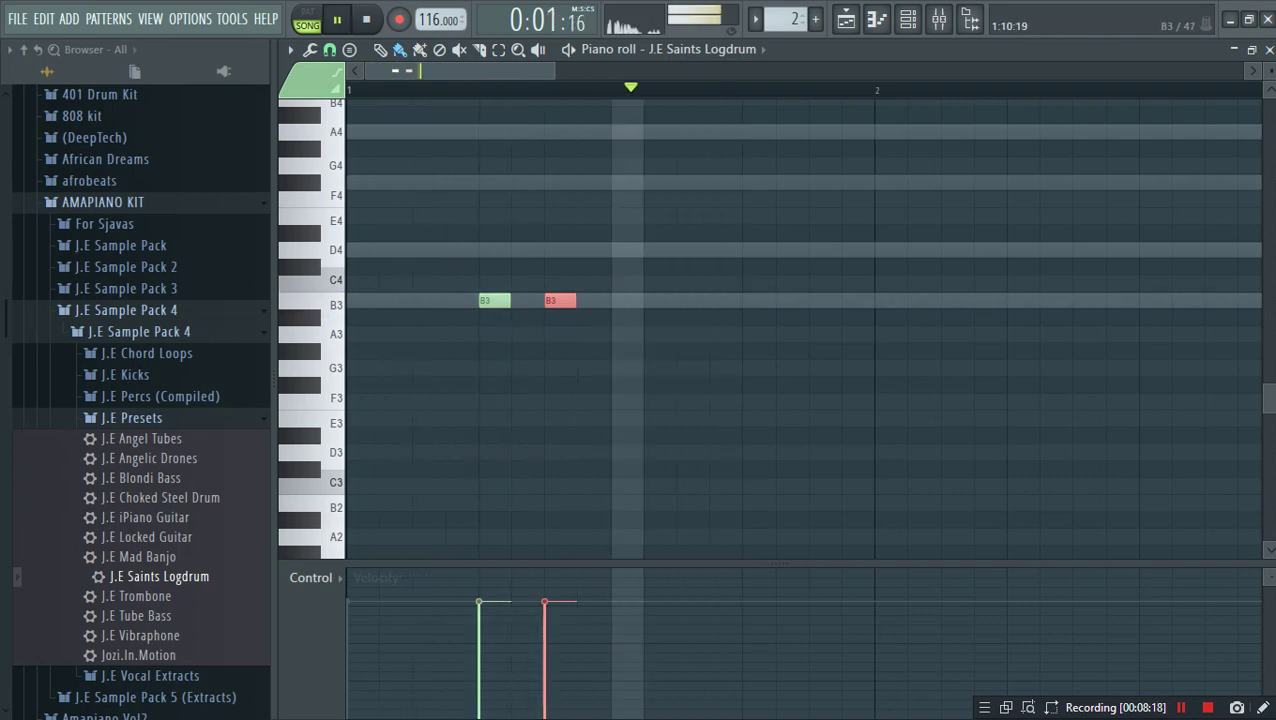
key("space")
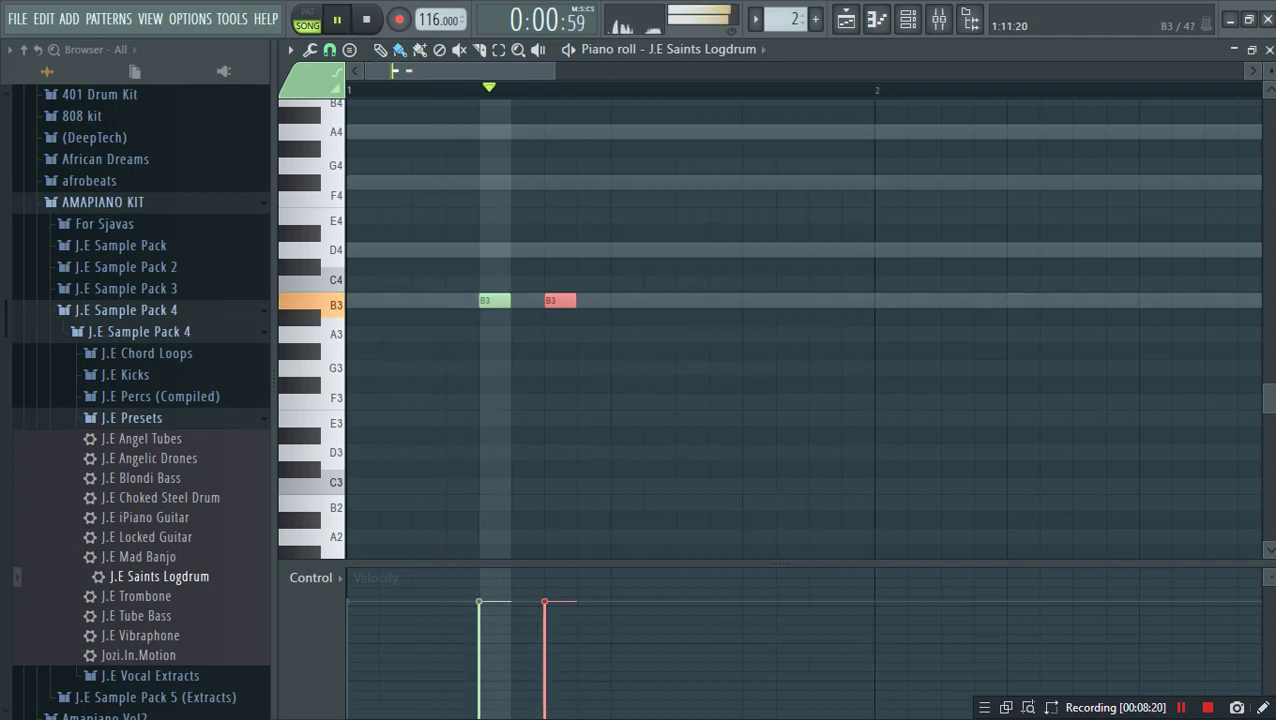
key("ctrl+b")
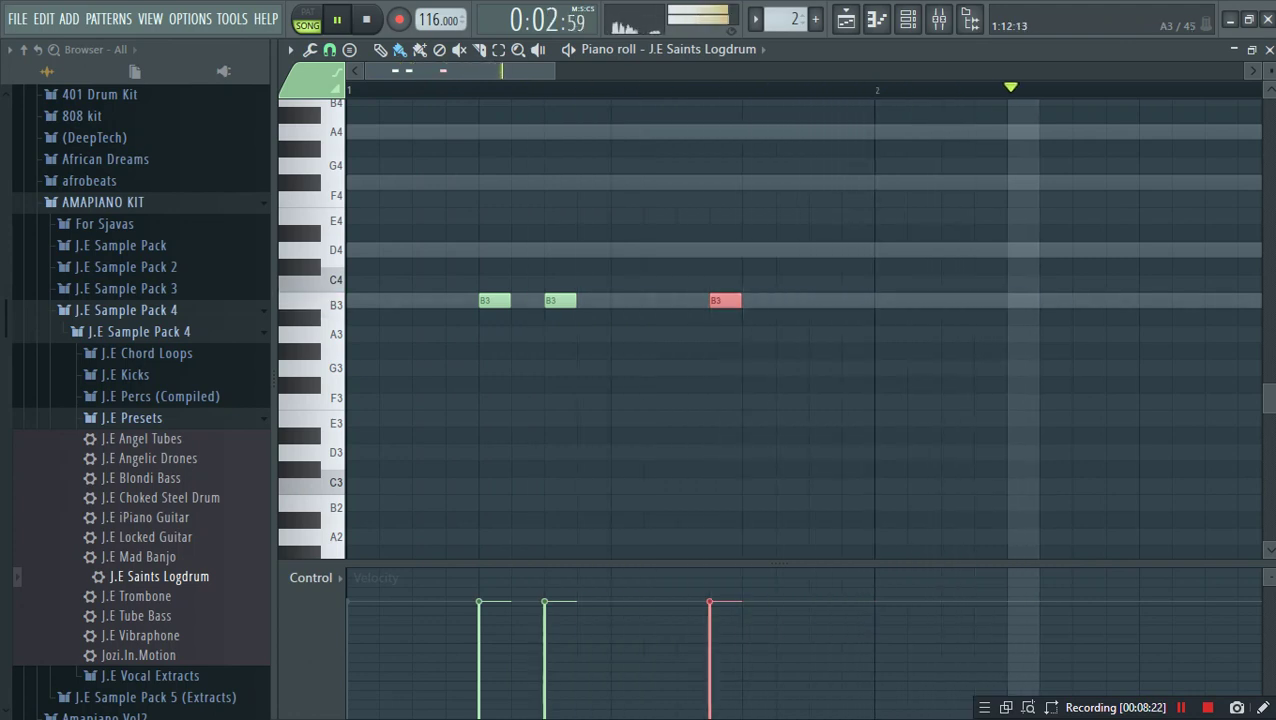
key("Delete")
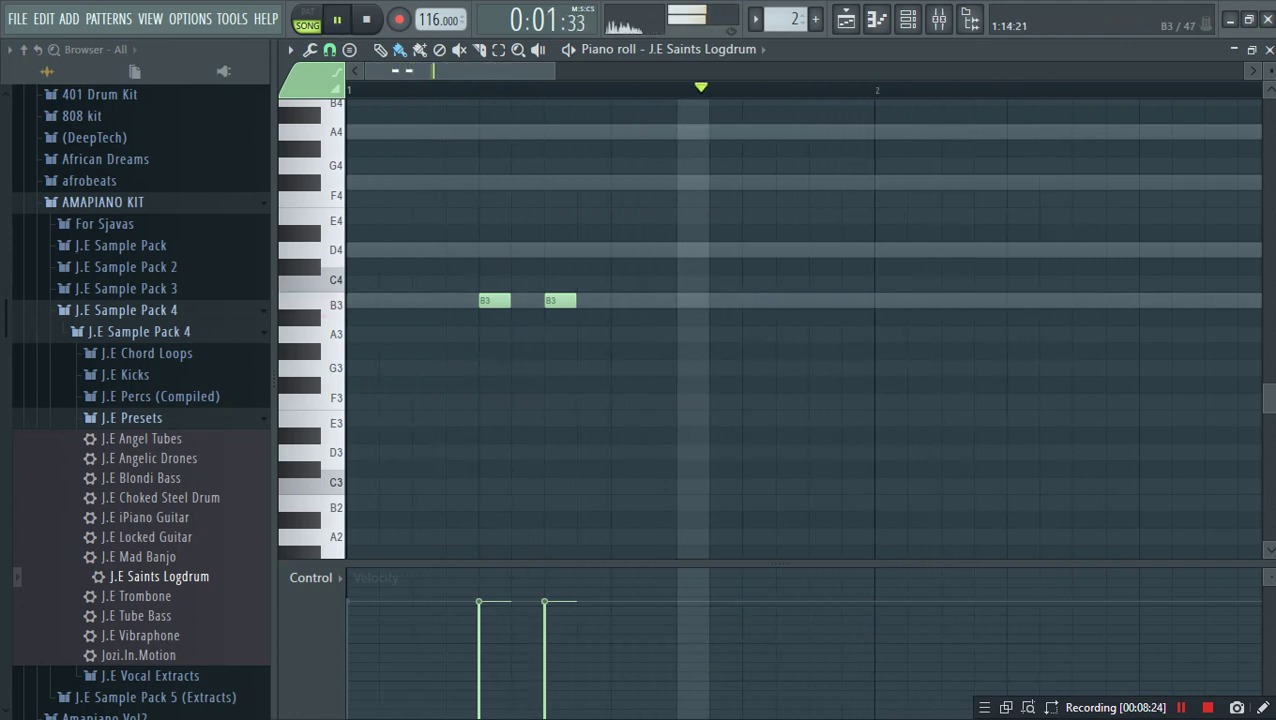
key("space")
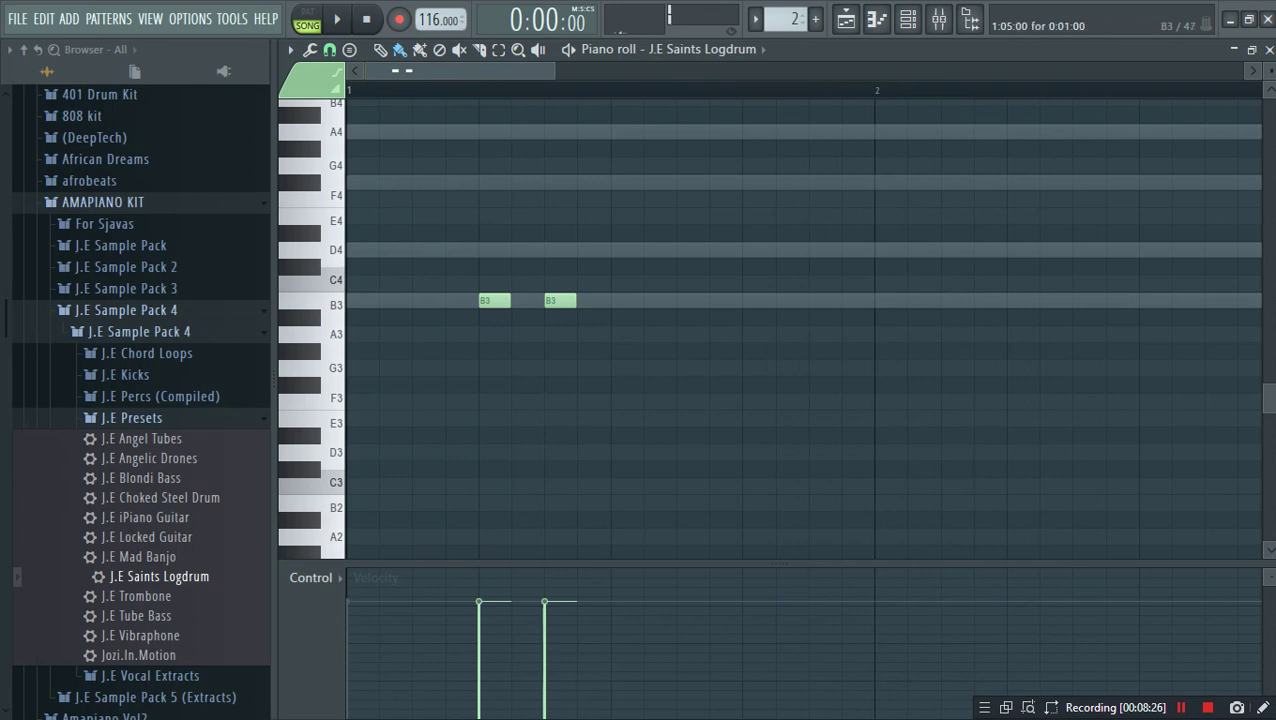
Step: Move both log drum notes up to D4 and one step earlier, to steps 4 and 6, and replay the song
left_click_drag(494, 300, 461, 250)
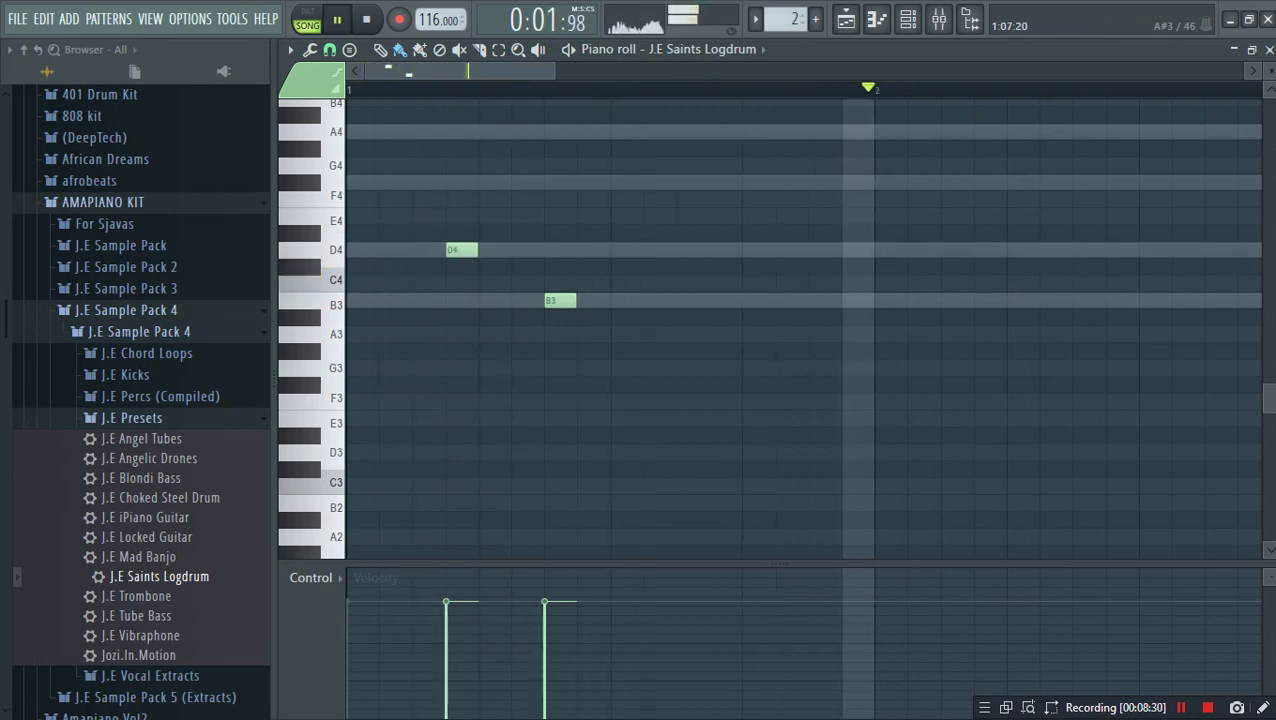
left_click_drag(560, 300, 527, 250)
key("space")
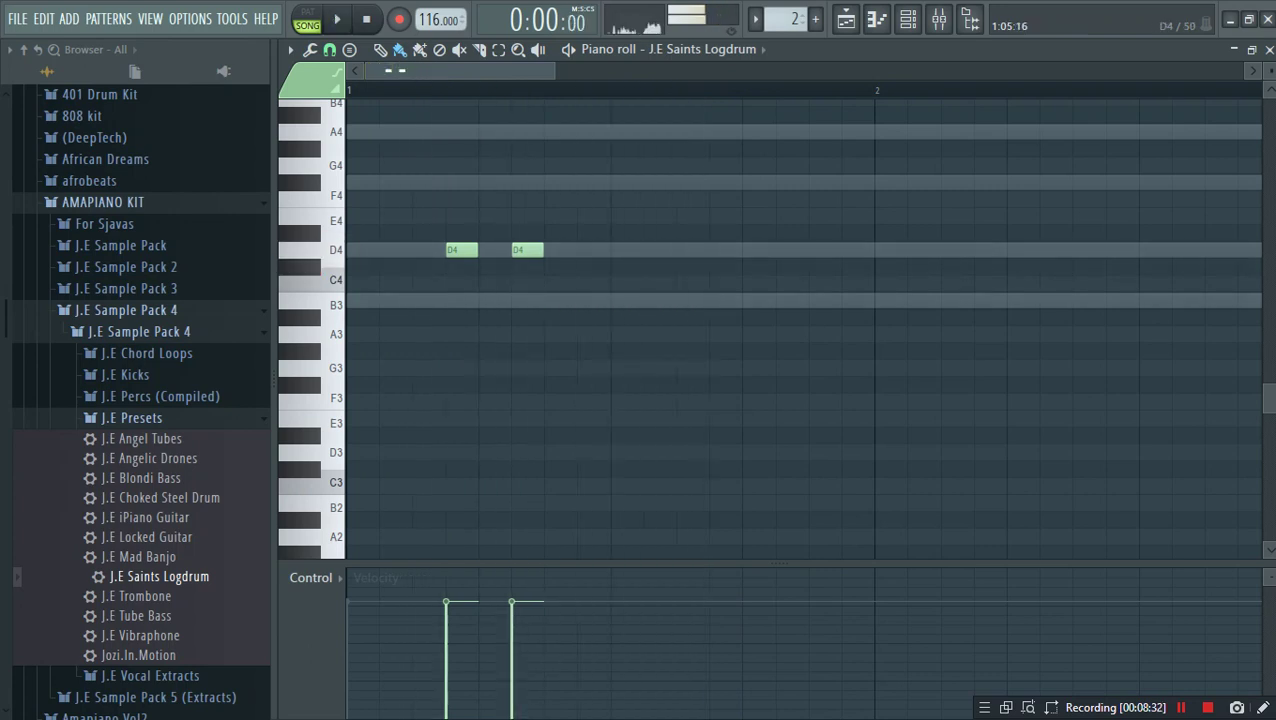
key("space")
key("space")
key("space")
Step: Add a one-step B3 log drum note at step 10 of bar 1 and listen to the phrase
left_click(657, 301)
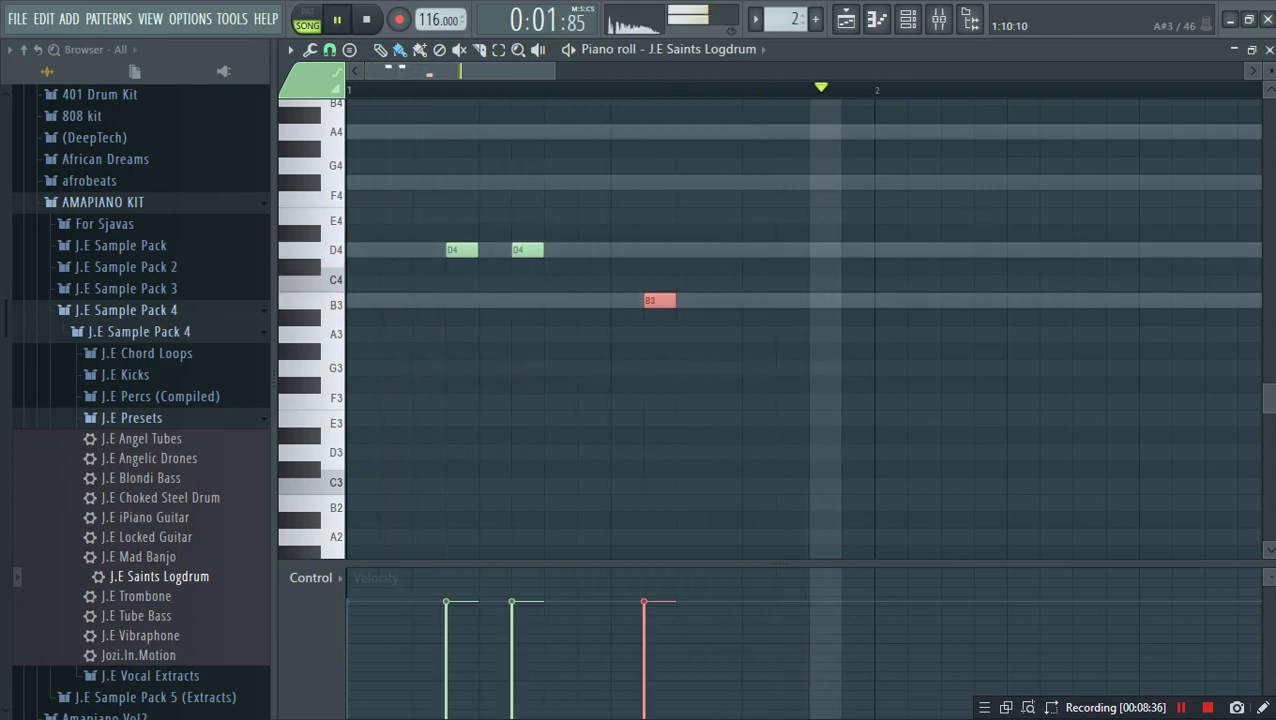
key("space")
key("space")
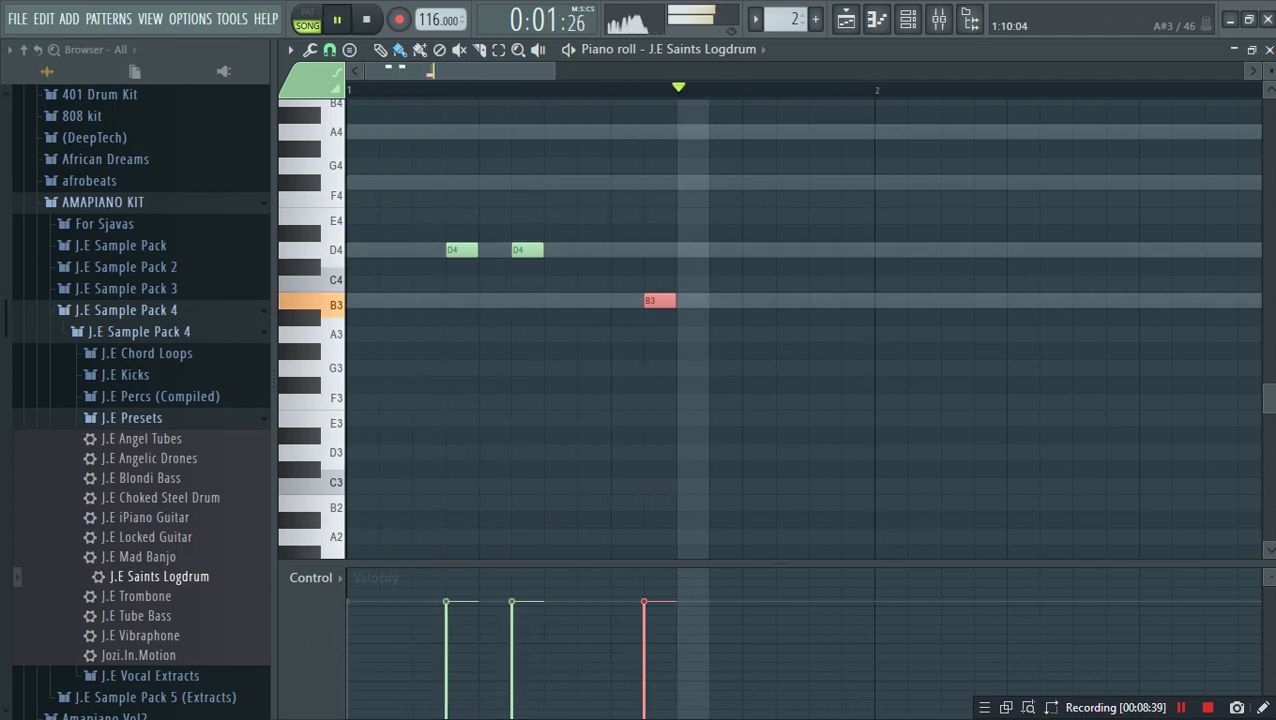
key("space")
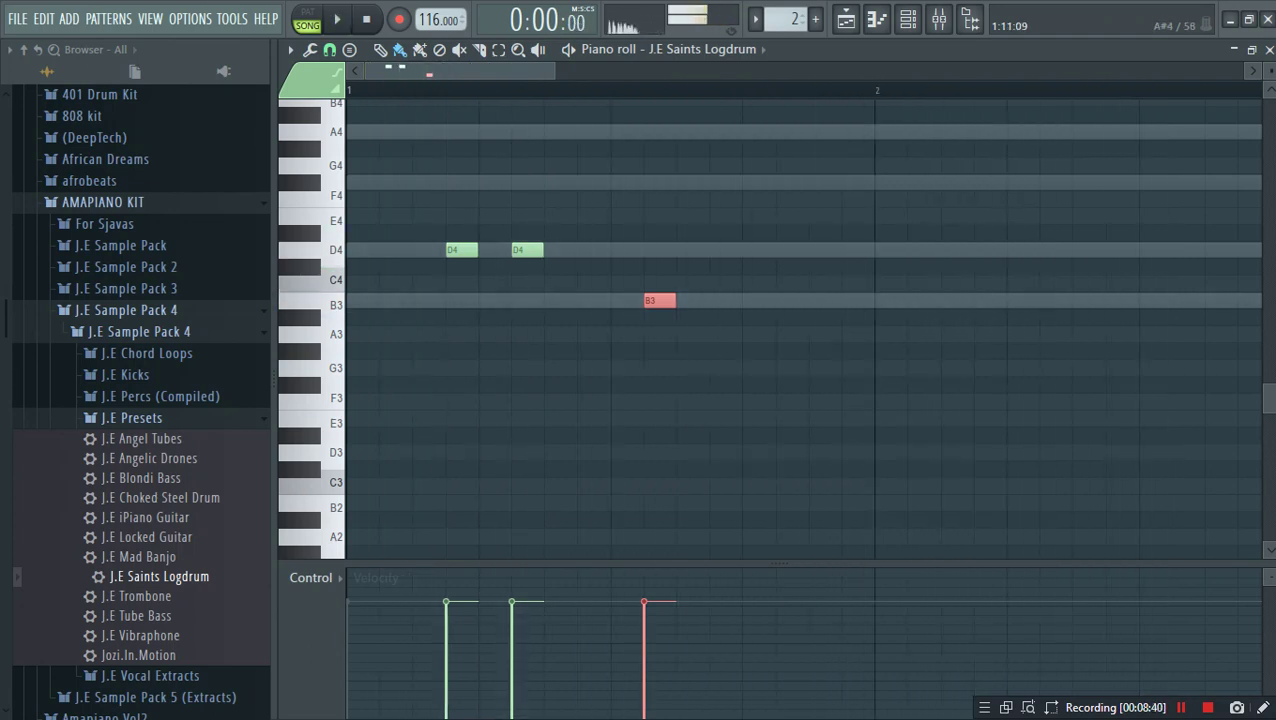
Step: Continue the log drum line with a one-step B3 note at step 4 of bar 2 during playback
scroll(687, 90, "down", 3)
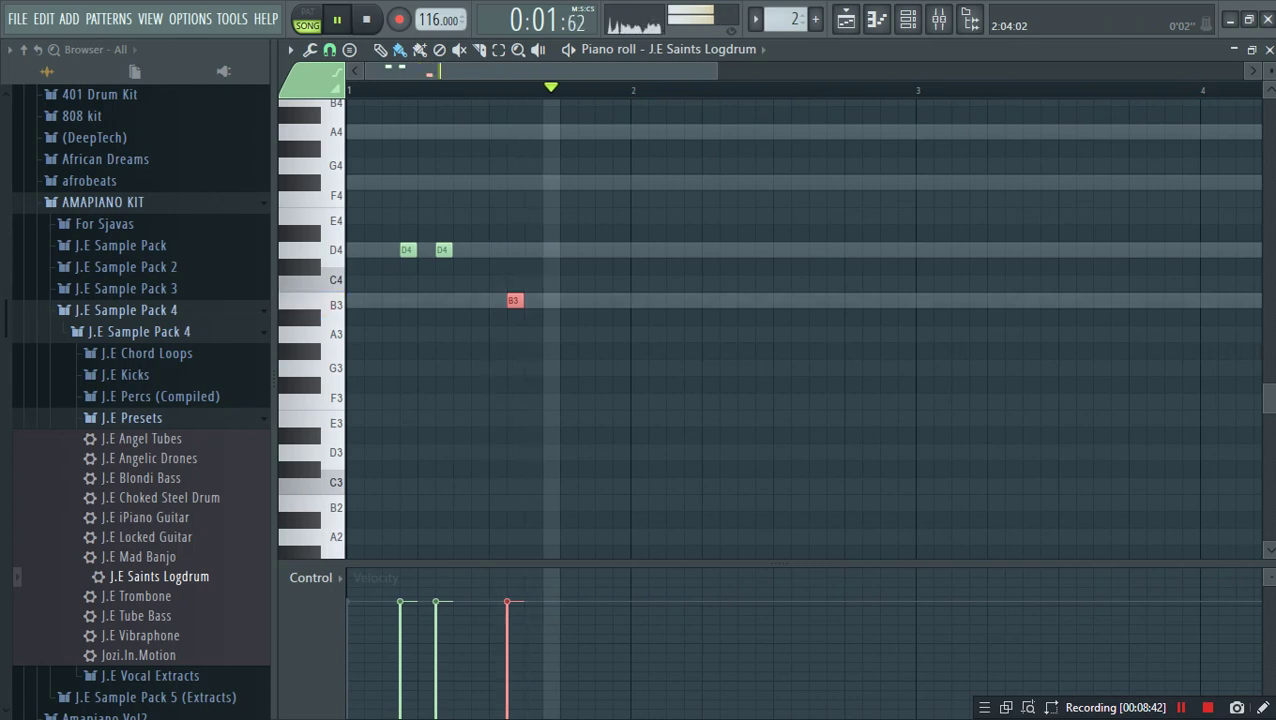
key("space")
key("space")
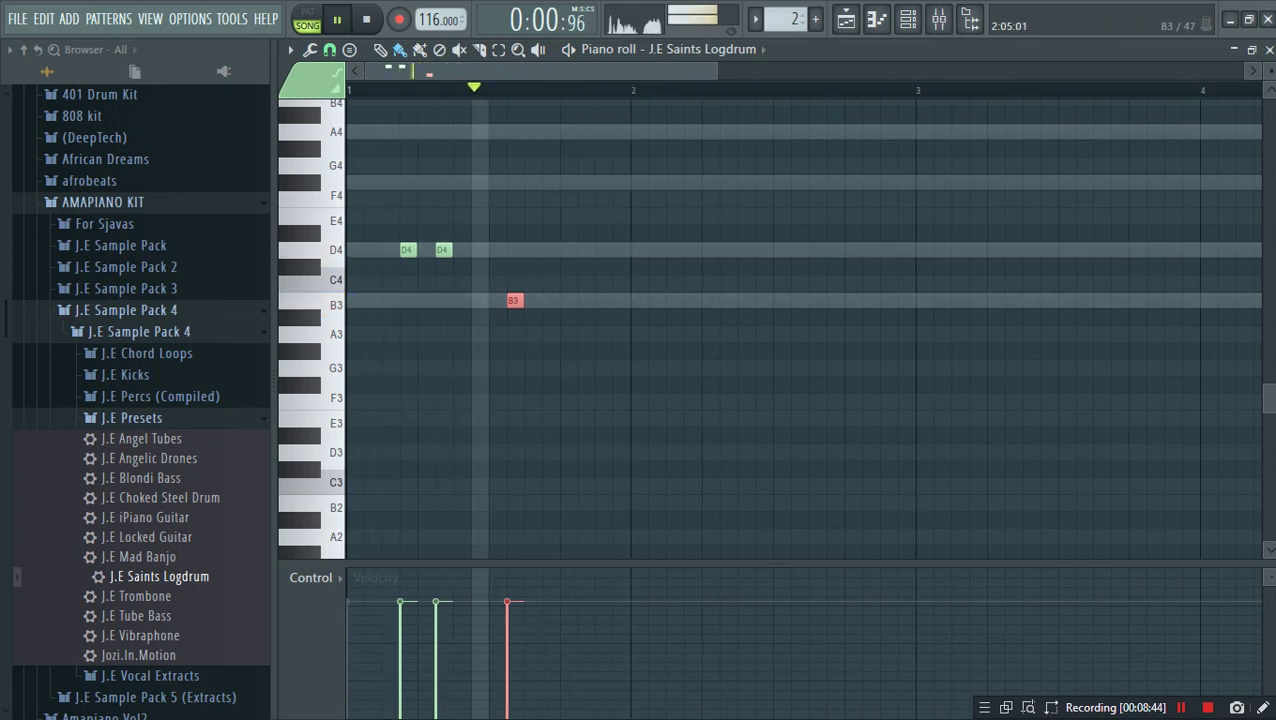
left_click(689, 300)
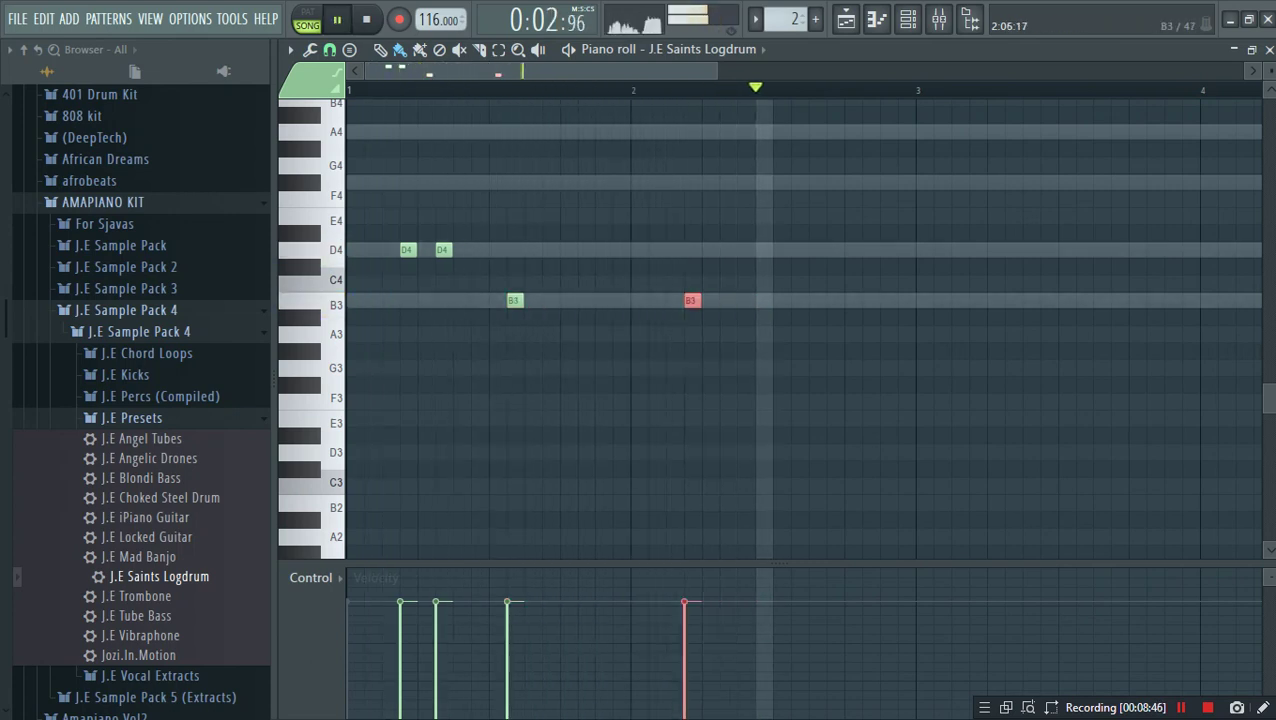
Step: Add a one-step B3 log drum note at step 7 of bar 2 and replay the phrase
key("space")
left_click(745, 300)
key("space")
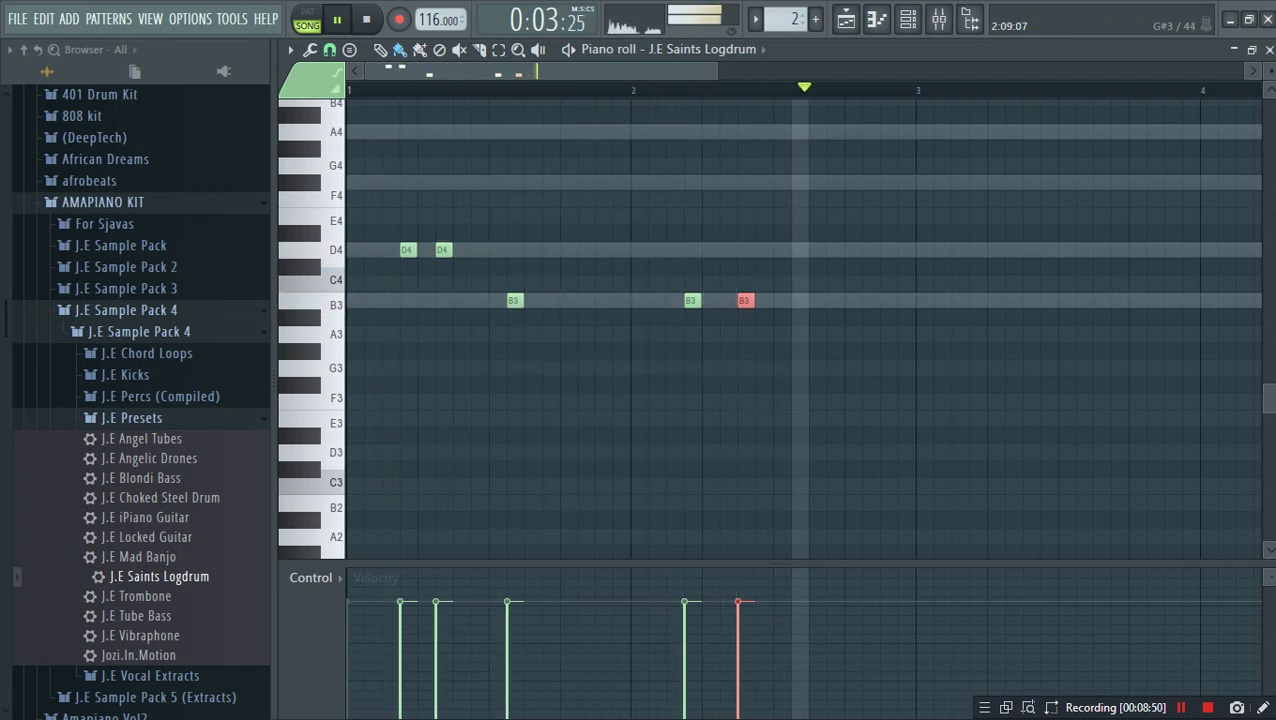
key("space")
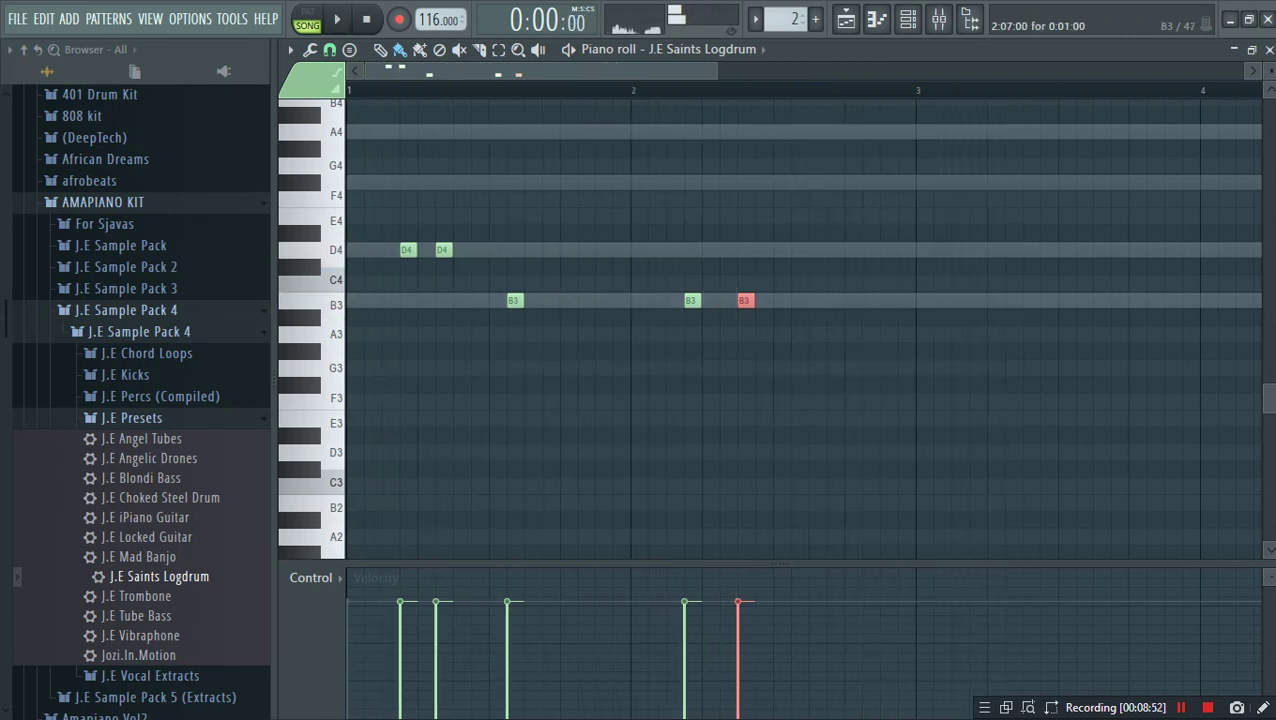
Step: Delete both bar 2 log drum notes and place one-step B3 notes at steps 4 and 7 of bar 3
key("space")
right_click(745, 300)
right_click(692, 300)
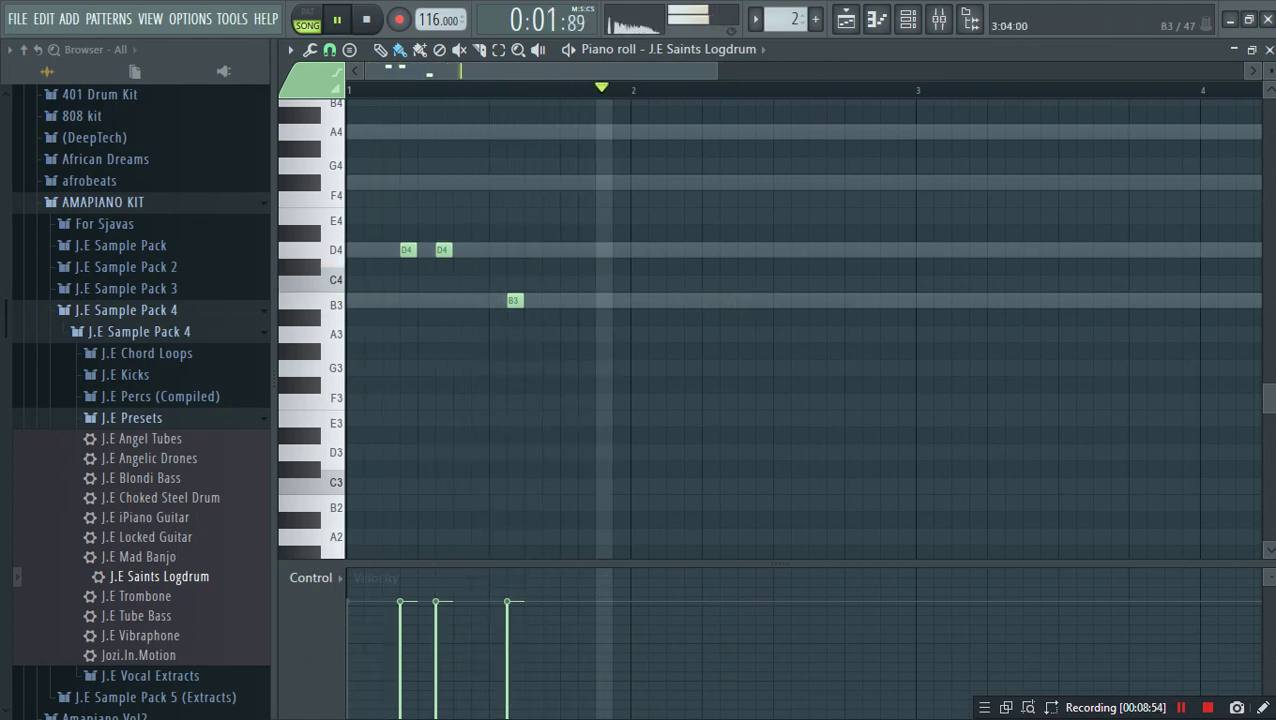
left_click(975, 300)
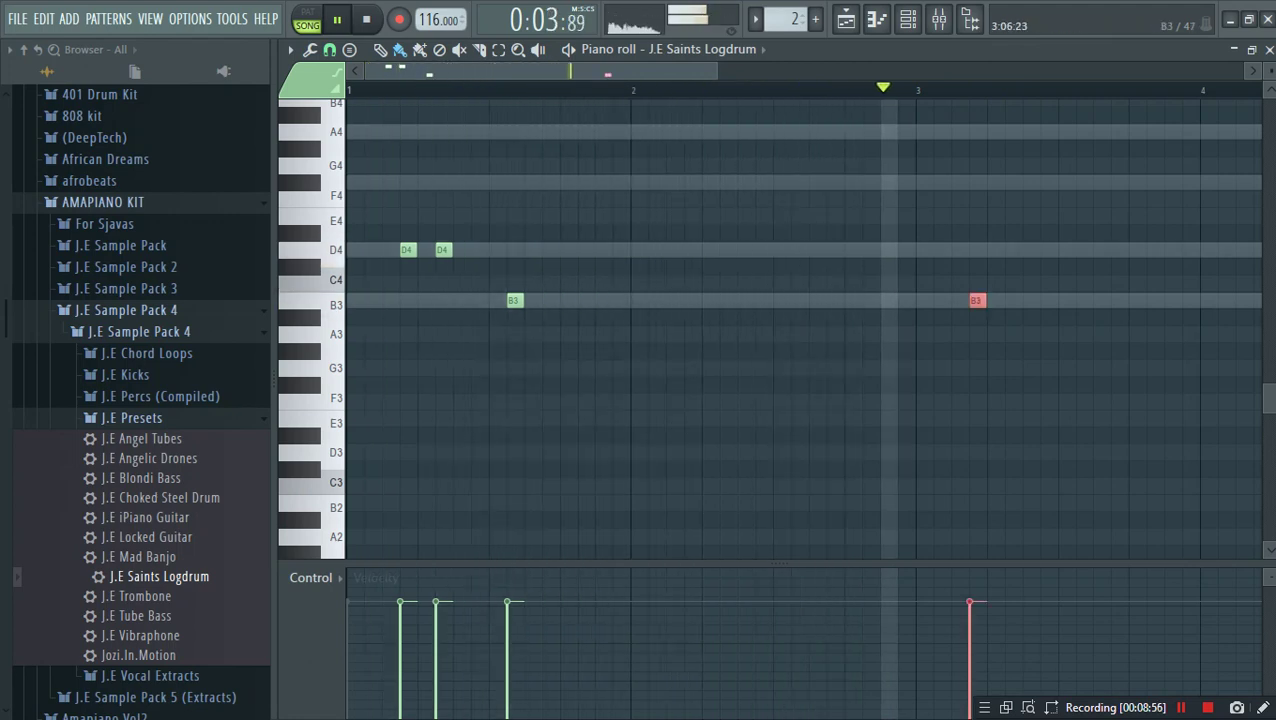
left_click(1030, 300)
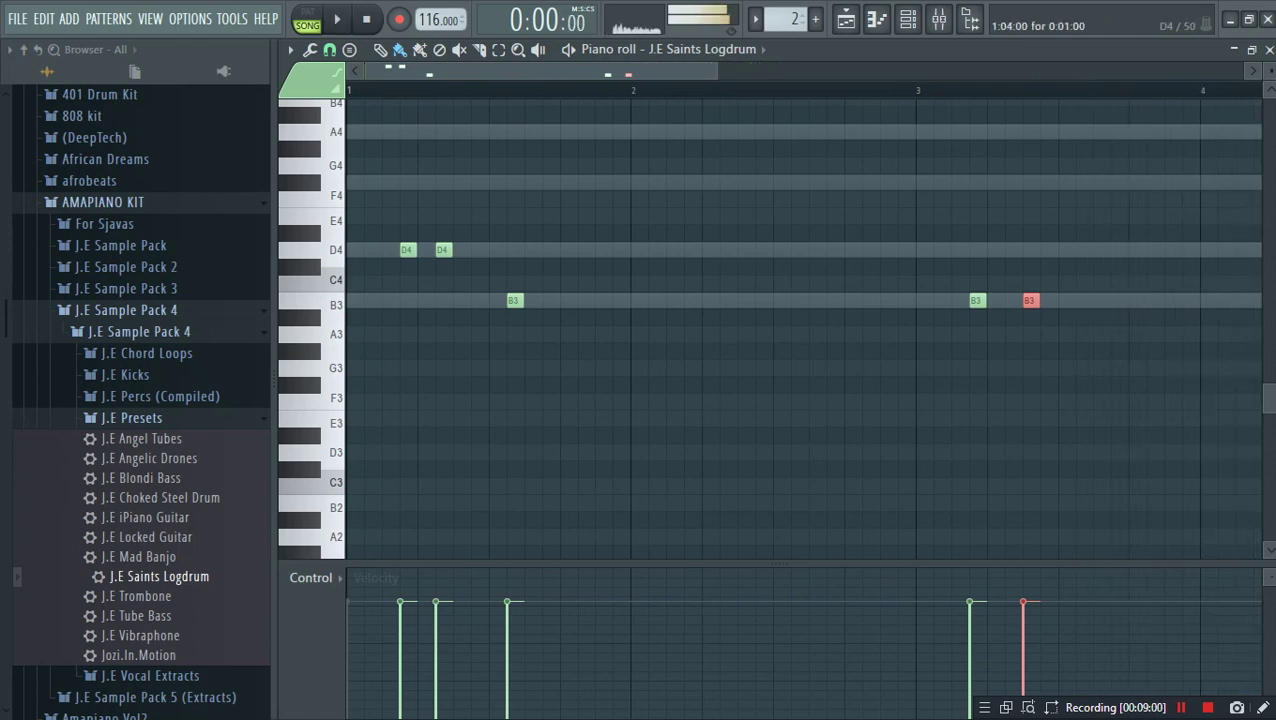
Step: Shift the first D4 log drum note one step earlier to step 3 of bar 1 and replay the song
left_click_drag(408, 250, 390, 250)
key("space")
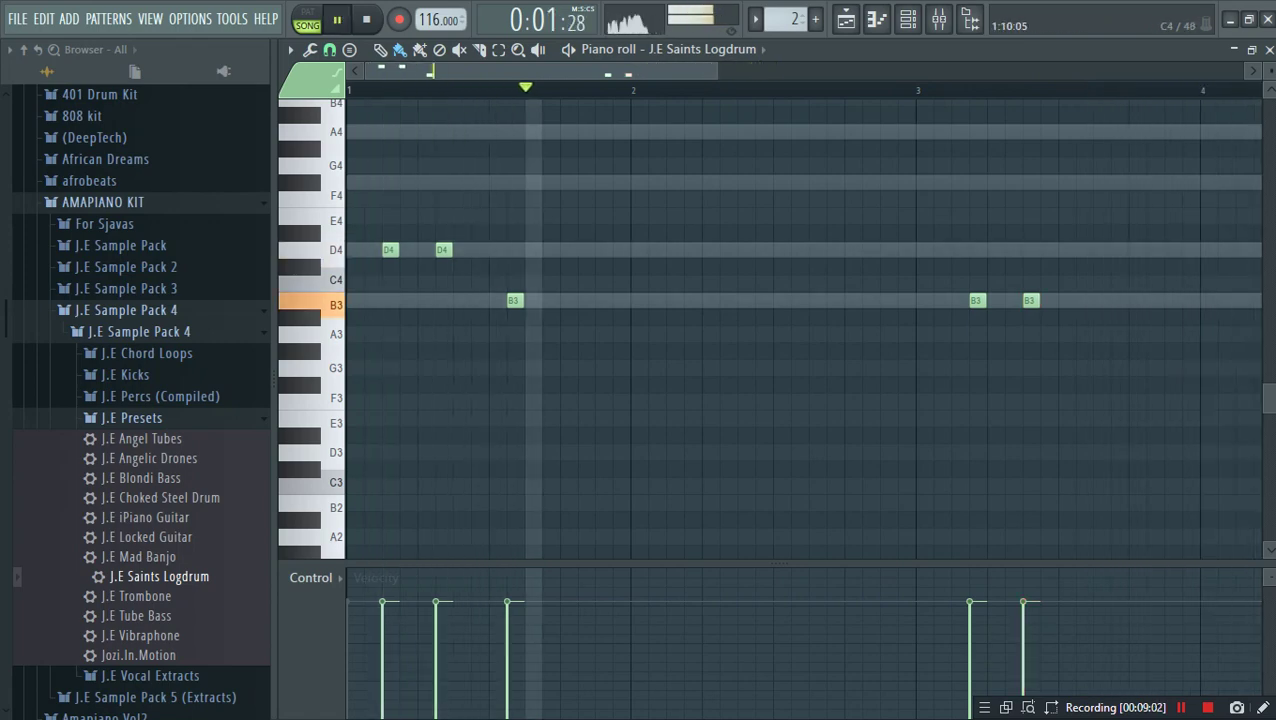
key("space")
Step: Replace the J.E Saints Logdrum notes with step-sequencer hits at steps 17, 19 and 22, and show them in the piano roll
left_click(907, 18)
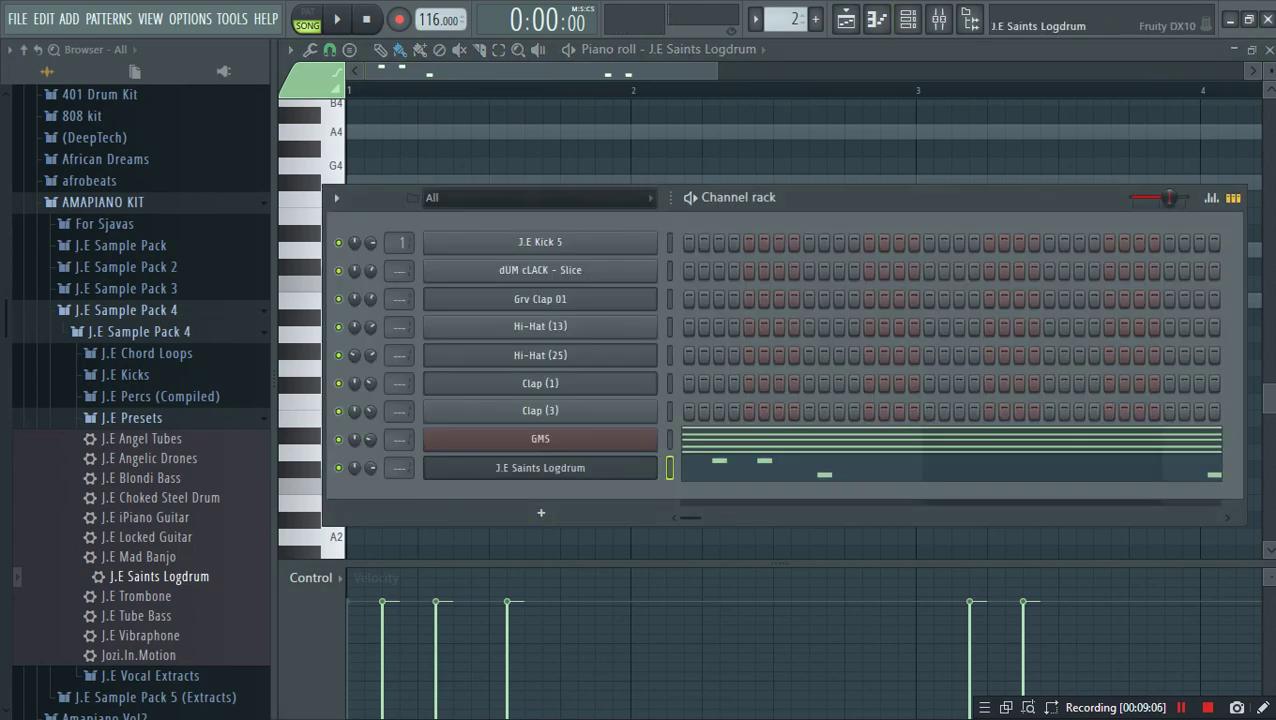
right_click(655, 458)
left_click(828, 466)
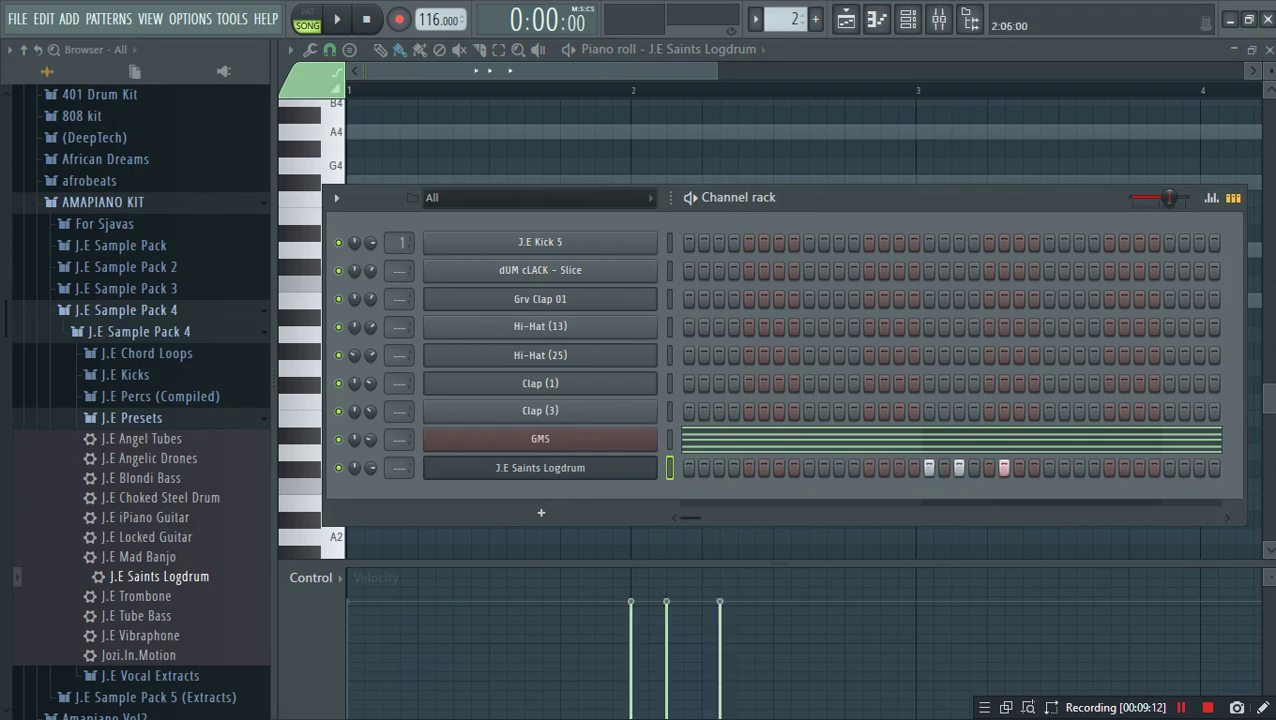
right_click(660, 462)
left_click(690, 467)
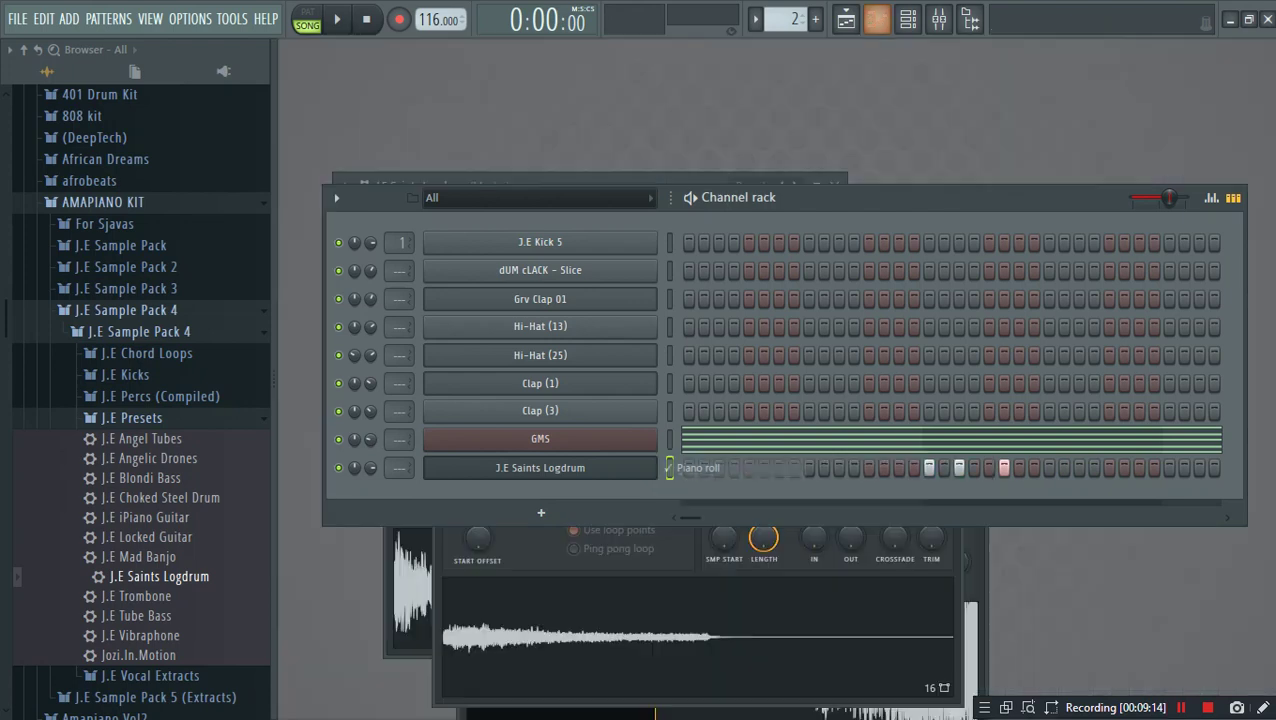
right_click(660, 462)
left_click(692, 467)
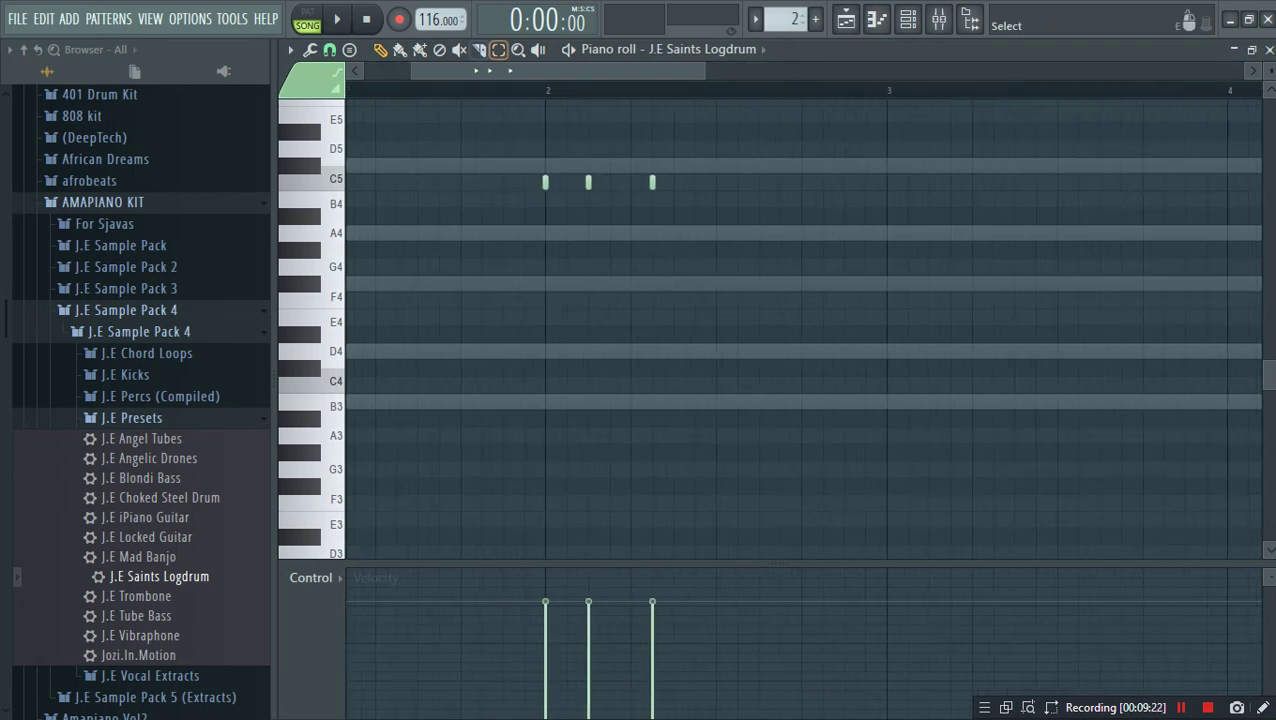
Step: Lower all three log drum notes together, trying B3 before settling on D4, and listen to each pitch with the song
left_click_drag(704, 222, 444, 140)
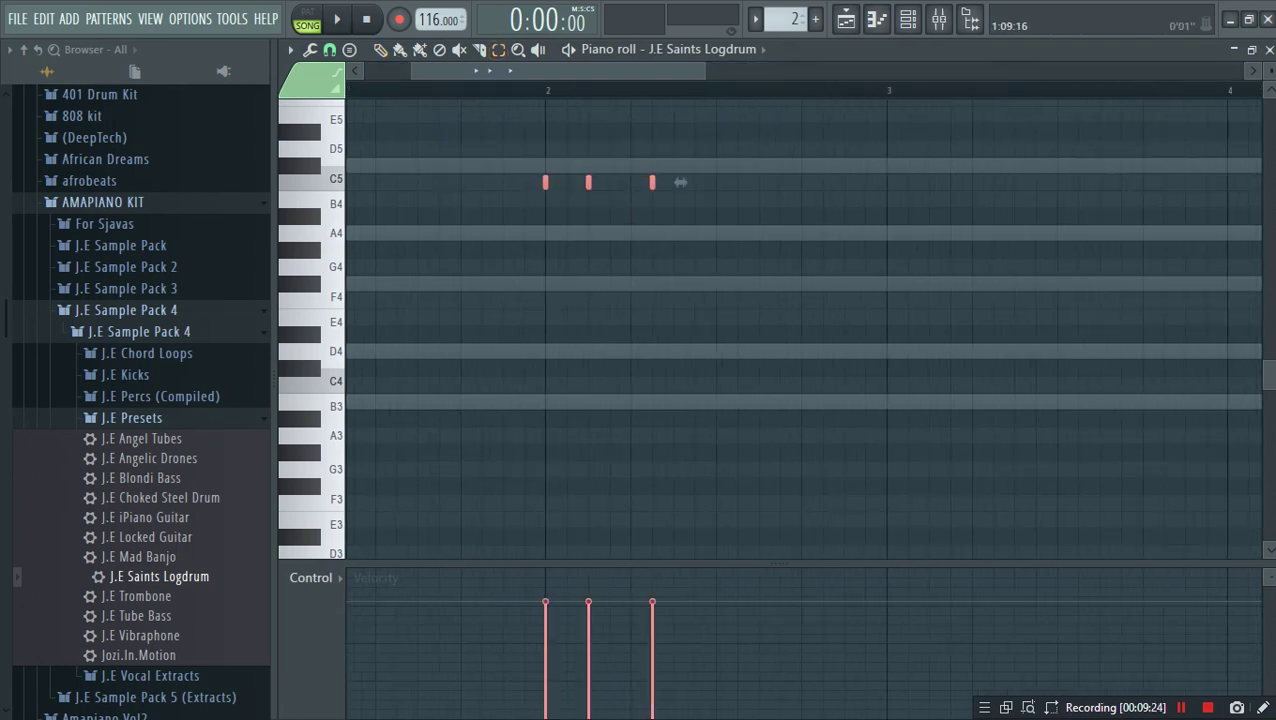
left_click_drag(680, 182, 680, 384)
key("space")
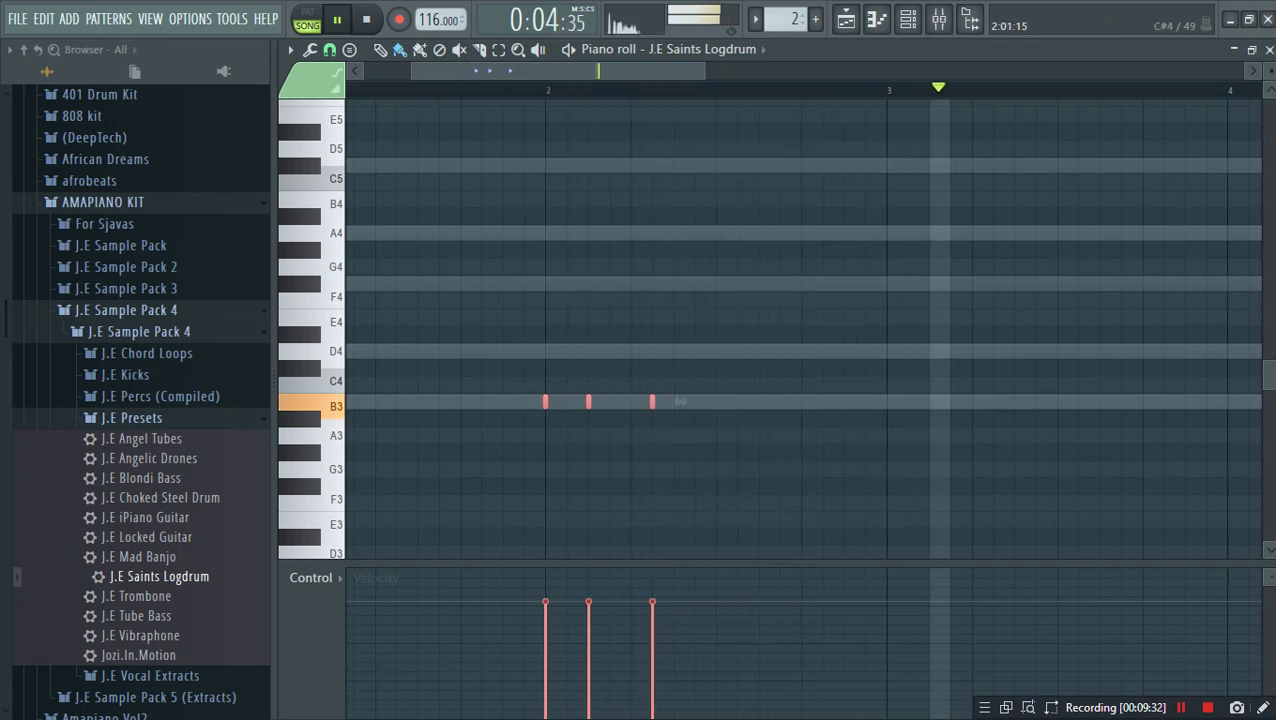
key("space")
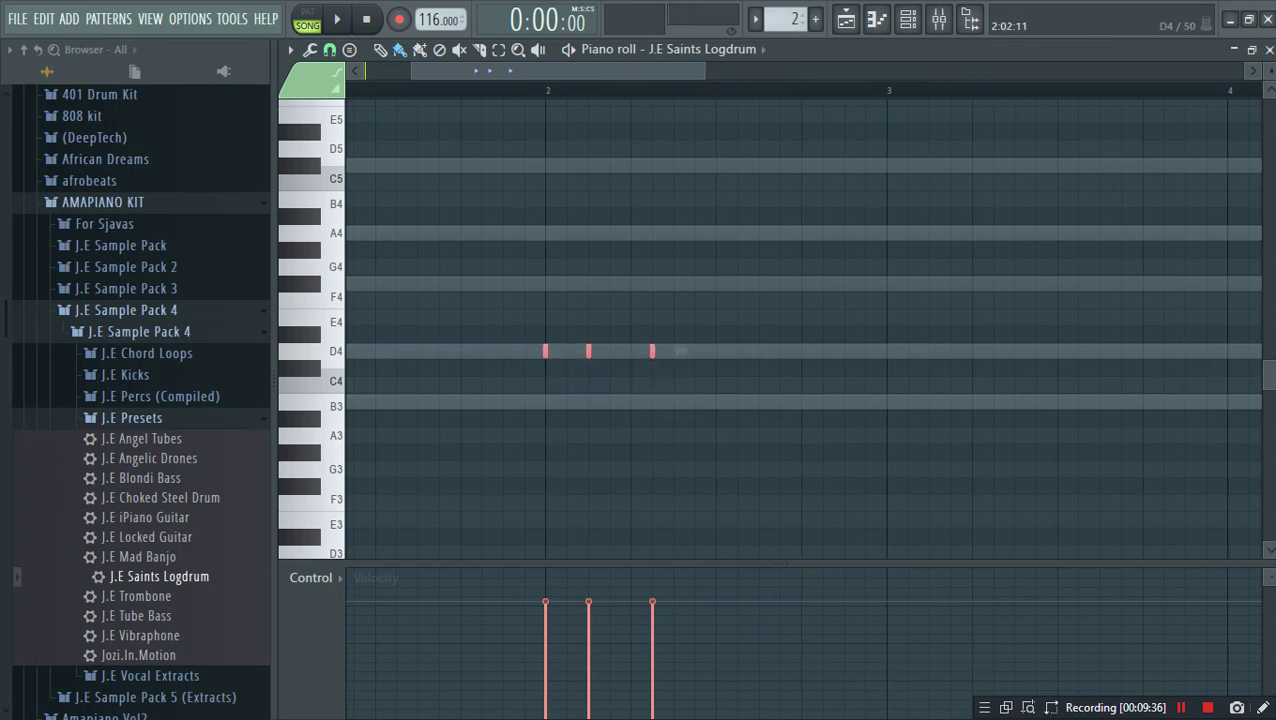
key("space")
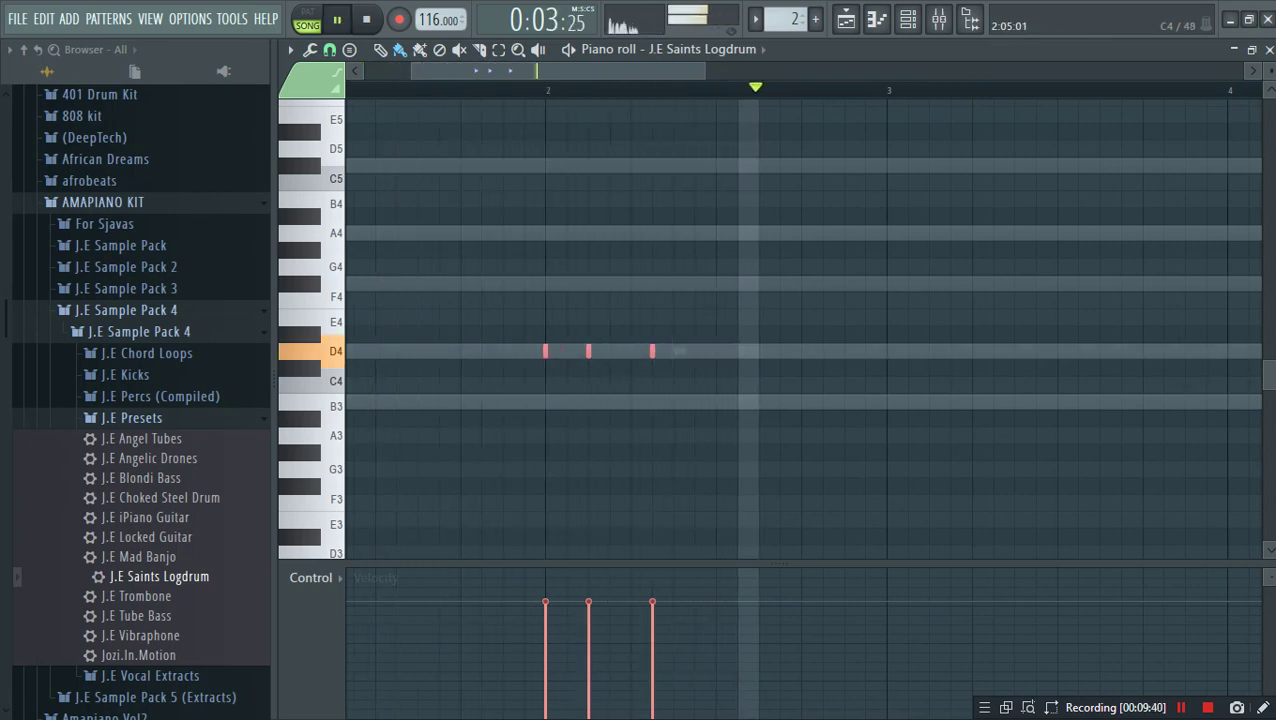
key("space")
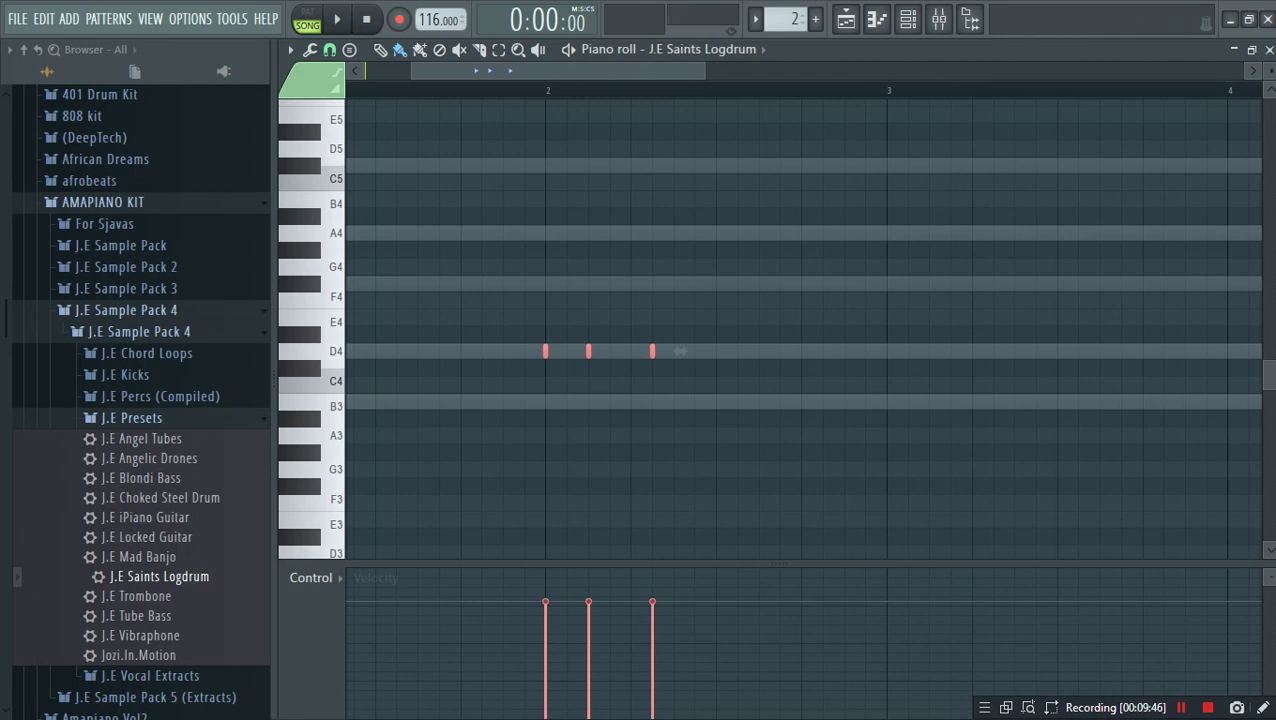
Step: Set the piano roll snap to 1/2 step and lengthen the three D4 log drum notes to half a step each
left_click(329, 49)
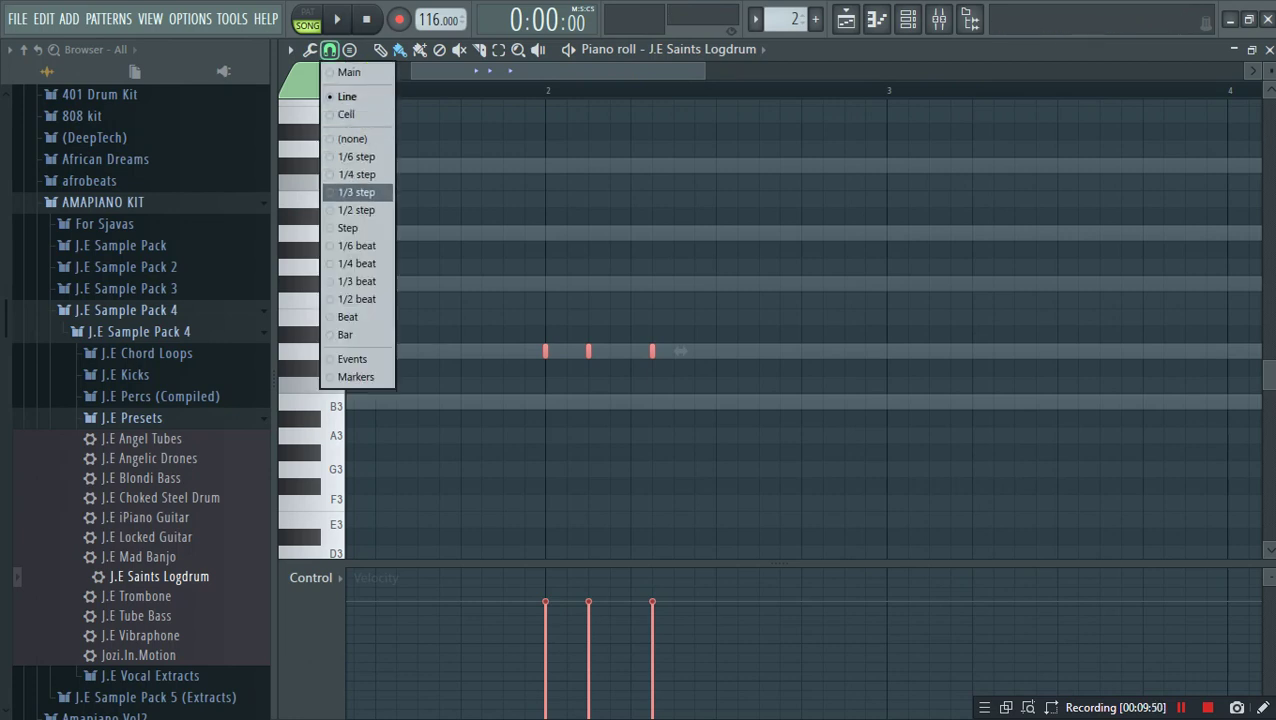
left_click(356, 210)
scroll(680, 351, "up", 5)
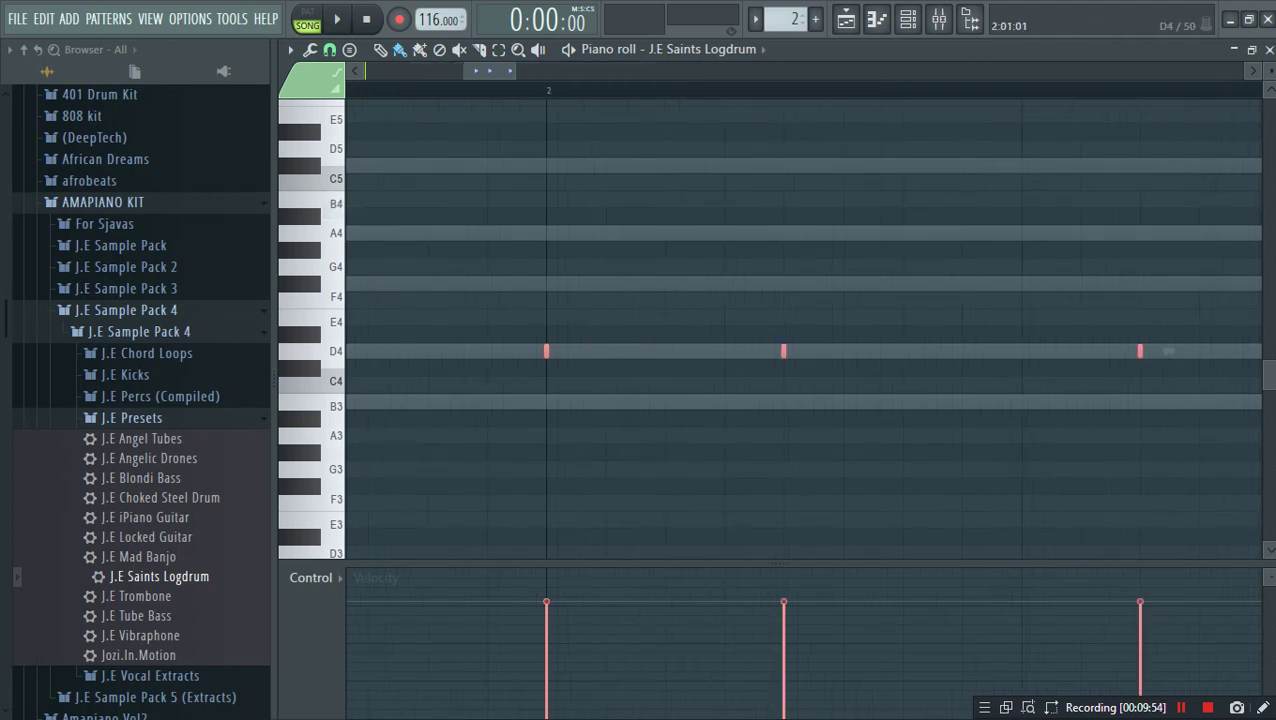
left_click_drag(549, 352, 610, 364)
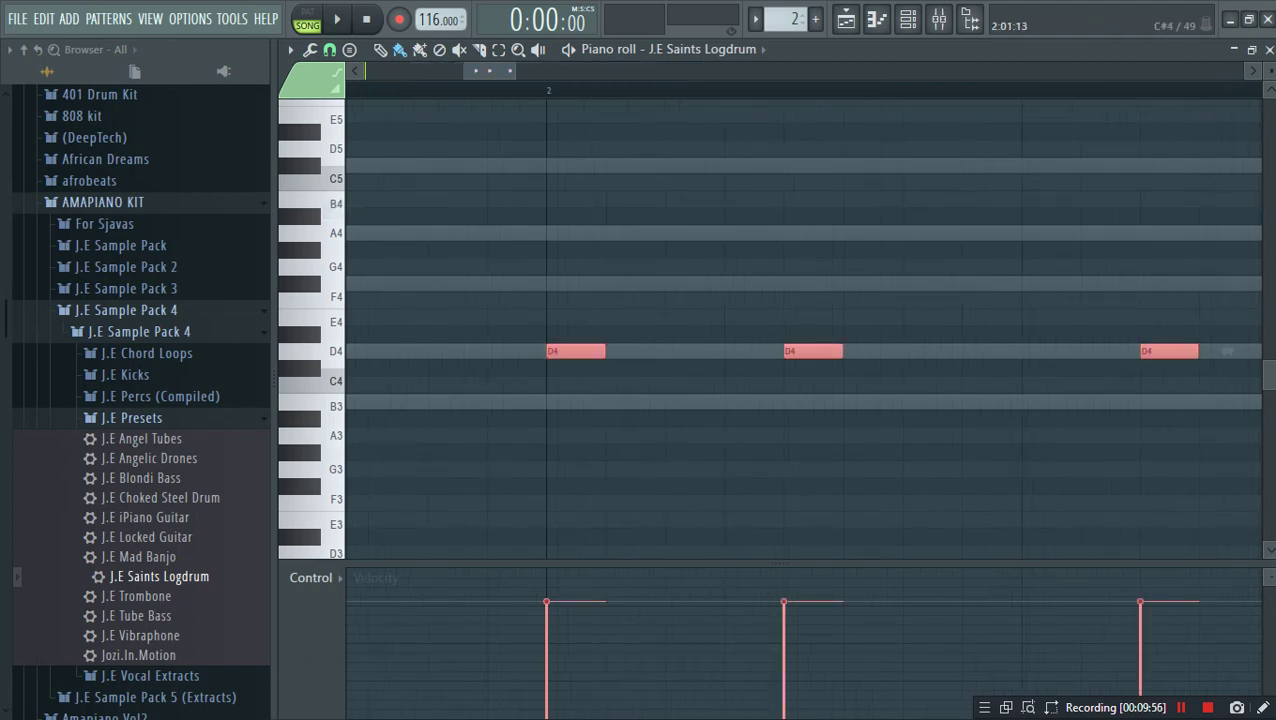
Step: Return the piano roll snap to Line and replay the song with the lengthened log drum notes
left_click(329, 49)
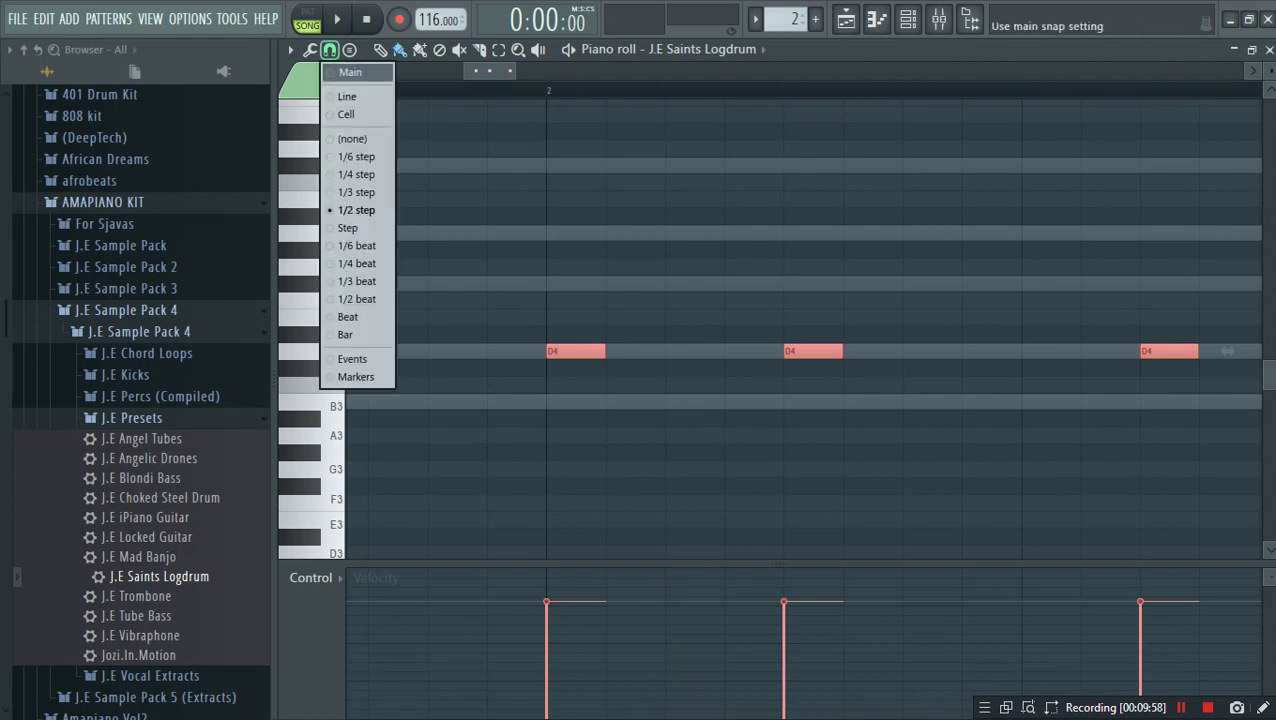
left_click(349, 72)
left_click(329, 49)
left_click(347, 96)
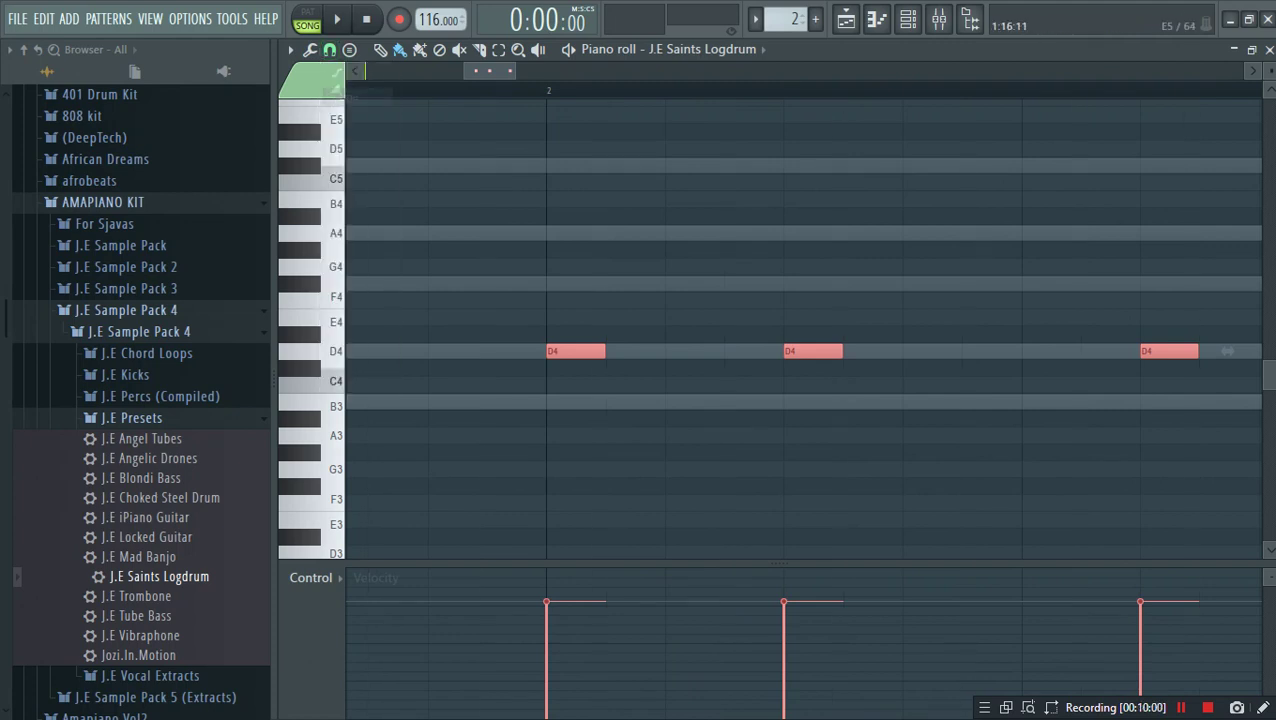
scroll(578, 91, "down", 5)
key("space")
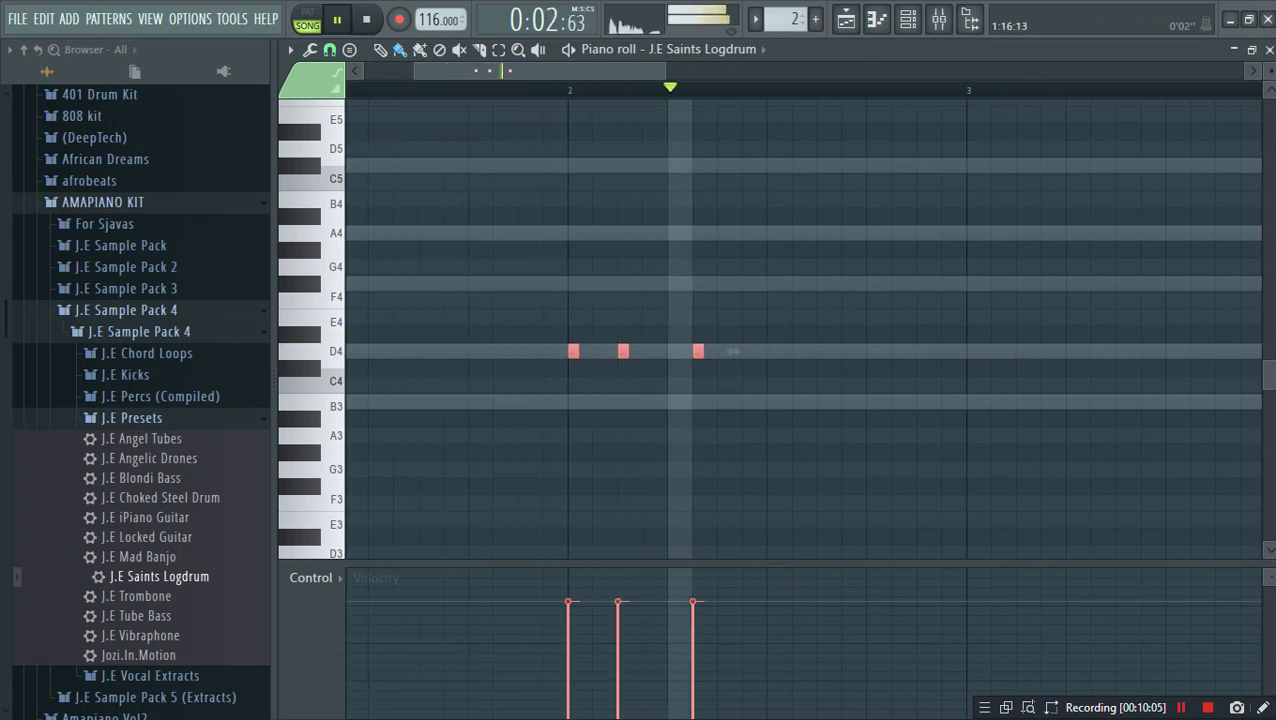
key("space")
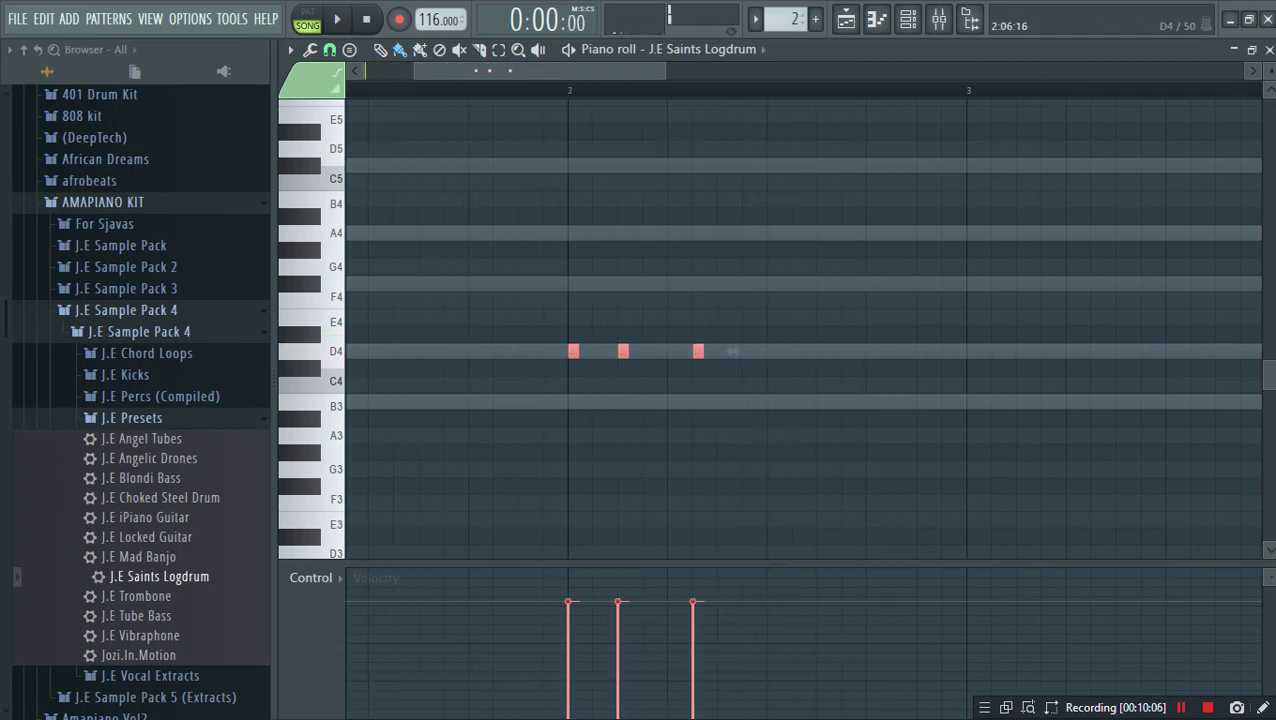
Step: Replace the D4 log drum note at step 6 of bar 2 with a B3 note and replay the song
left_click(698, 401)
right_click(698, 351)
key("space")
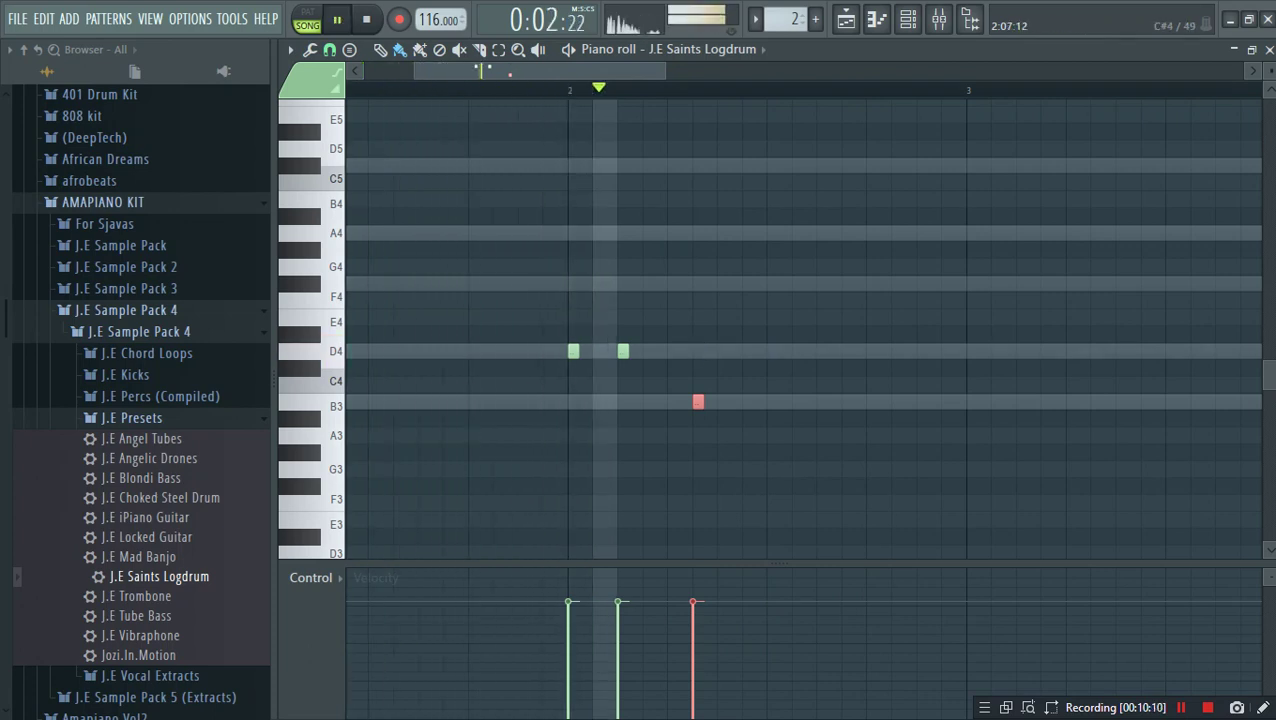
key("space")
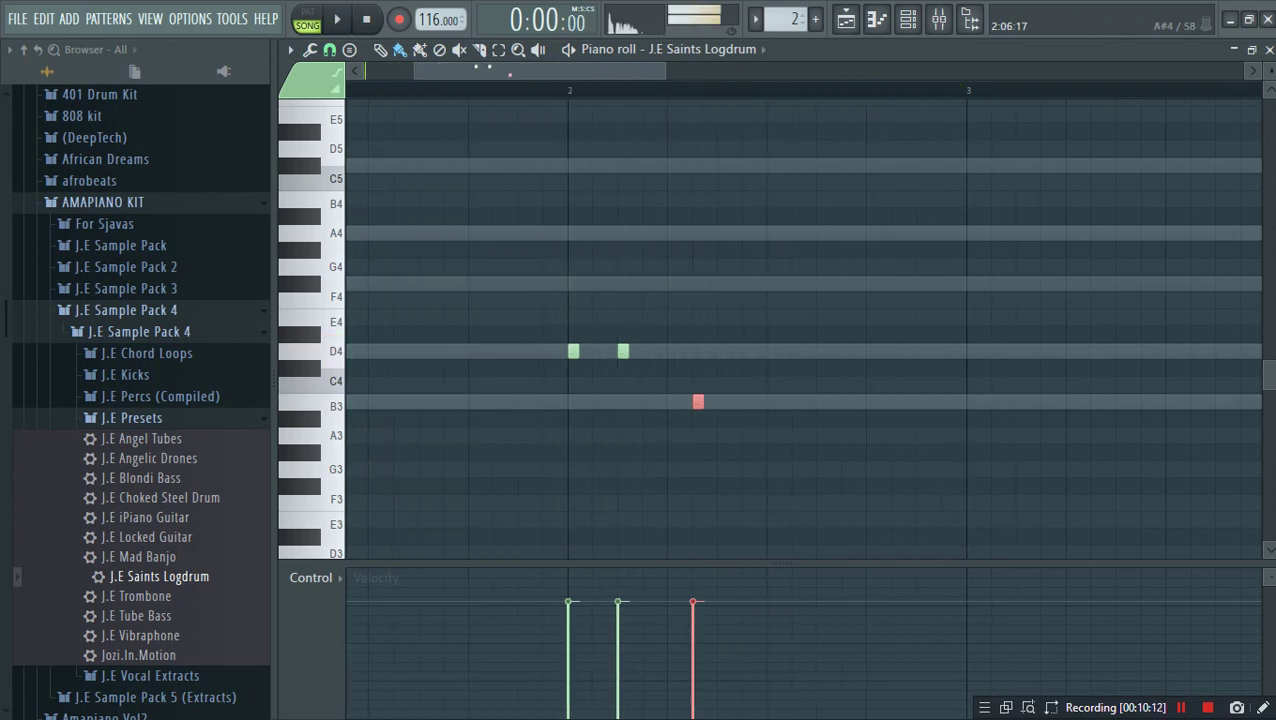
Step: Add a half-step B3 log drum note at step 12 of bar 2 during playback and listen to the phrase
scroll(715, 418, "down", 2)
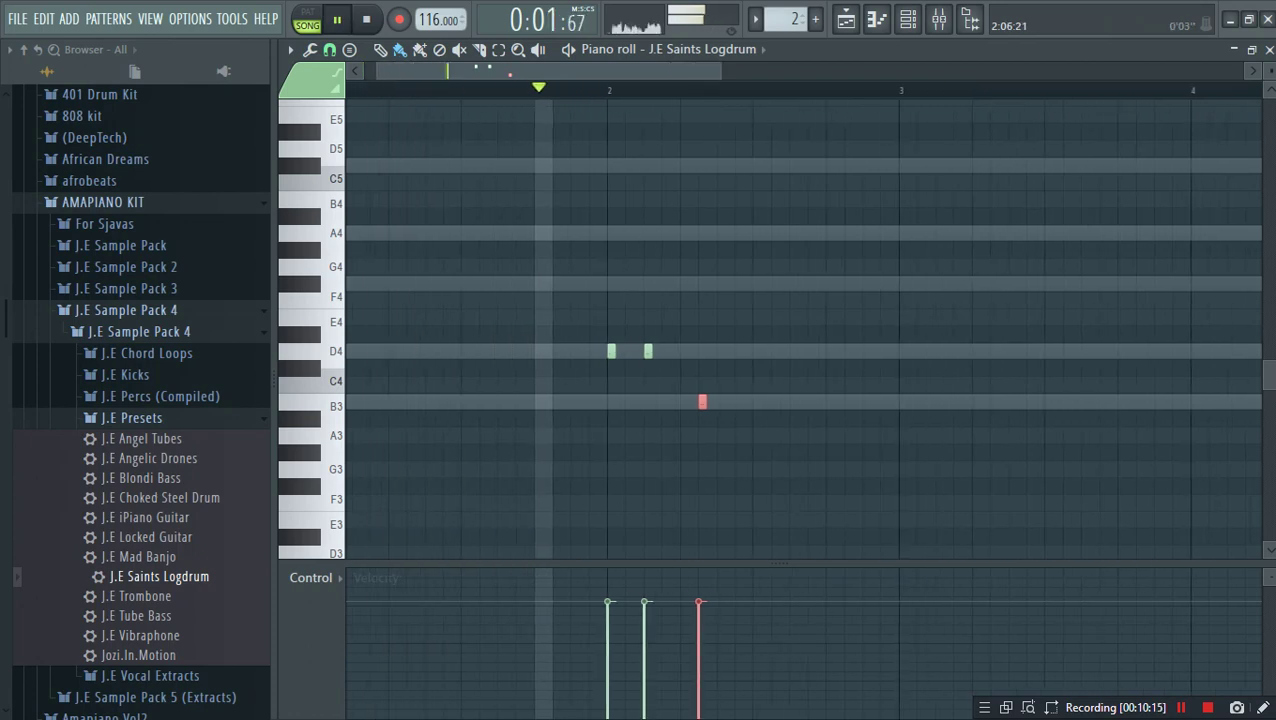
key("ctrl+b")
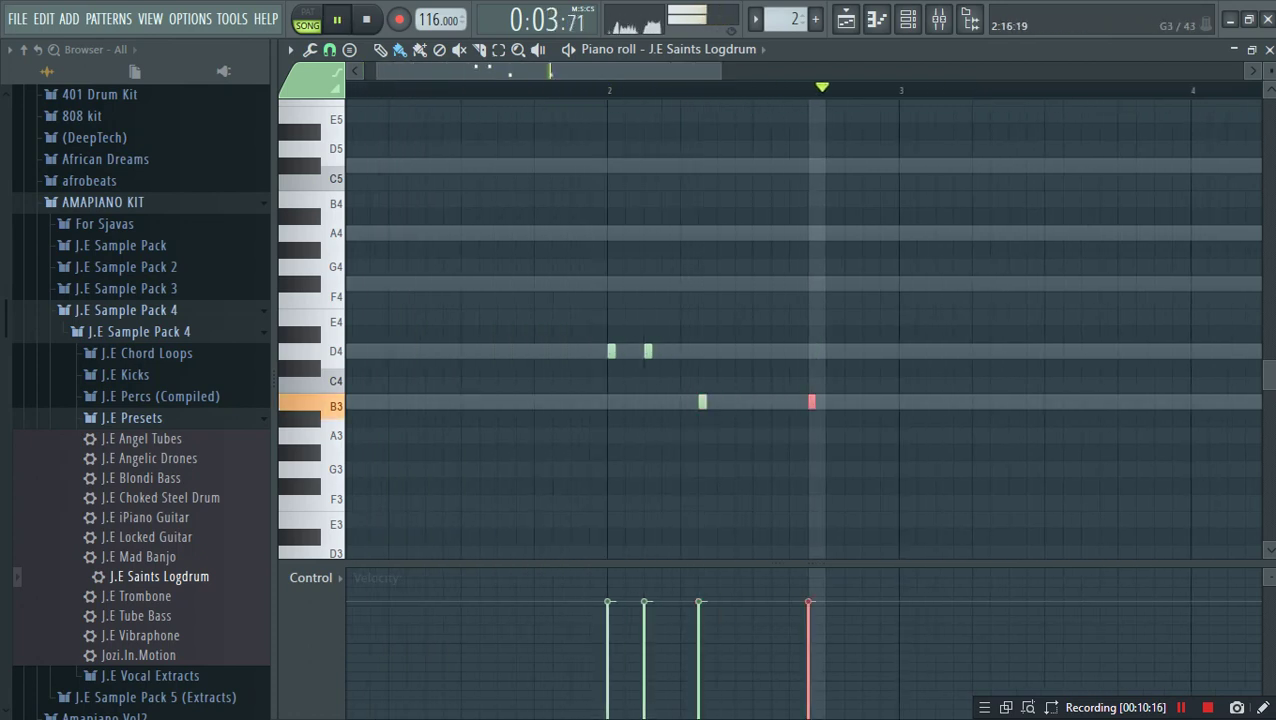
scroll(715, 418, "down", 2)
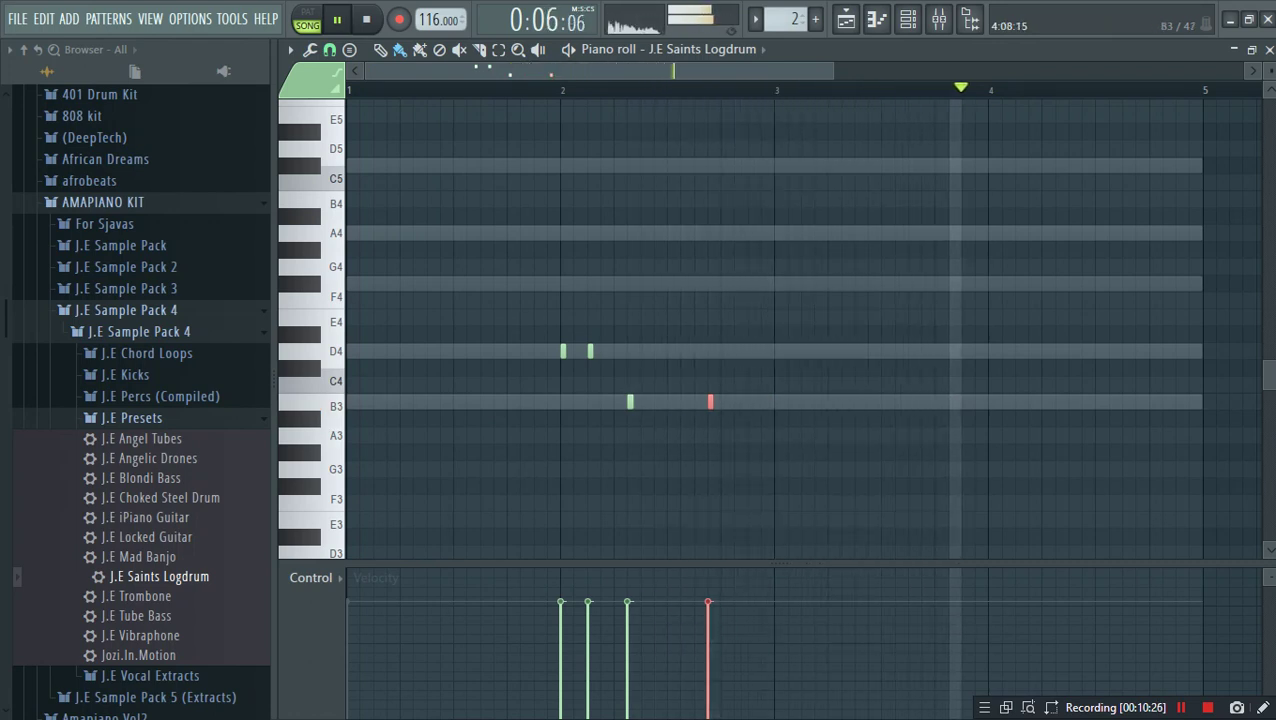
key("space")
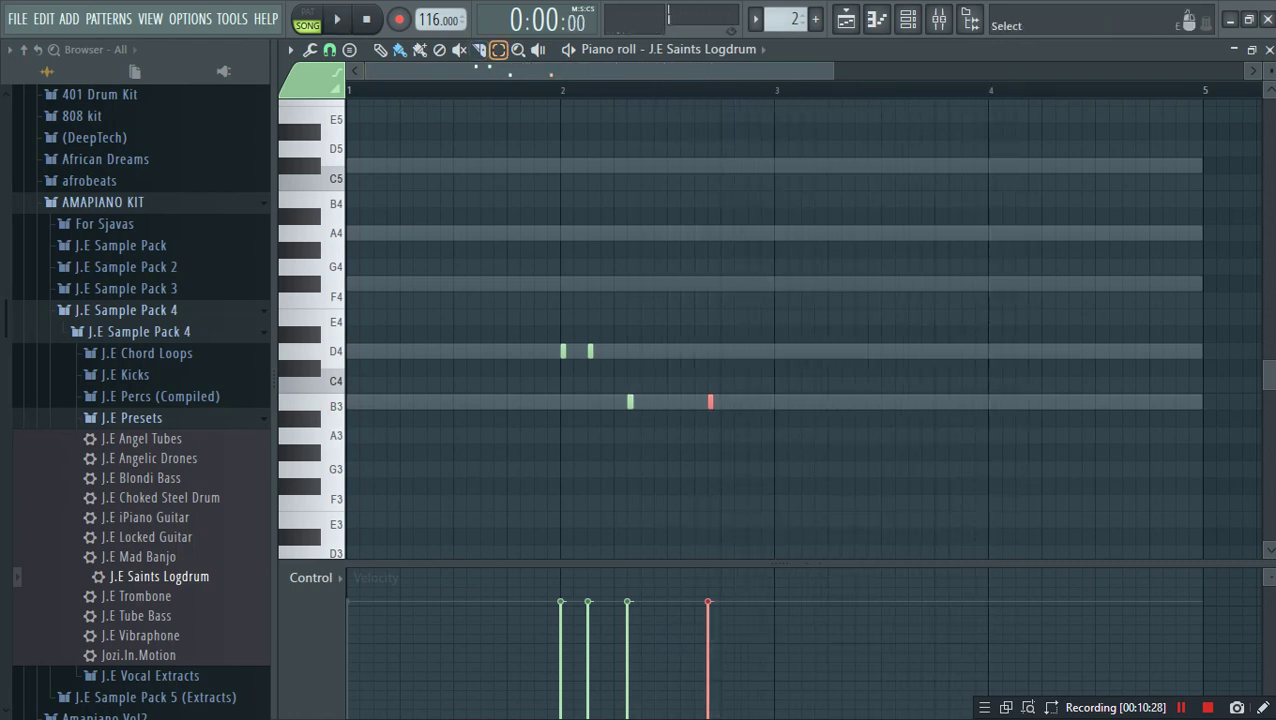
Step: Duplicate the four-note log drum phrase from bar 2 into bar 4, and remove the last B3 note from bar 2
key("ctrl+a")
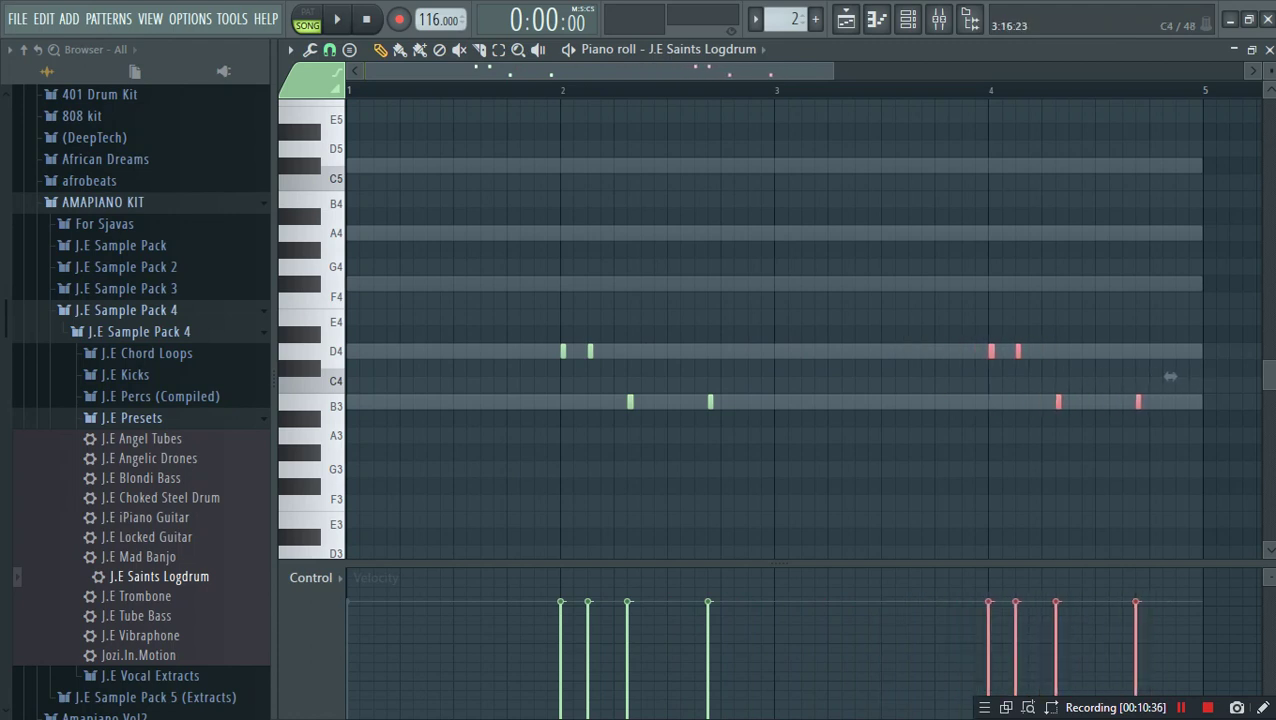
key("space")
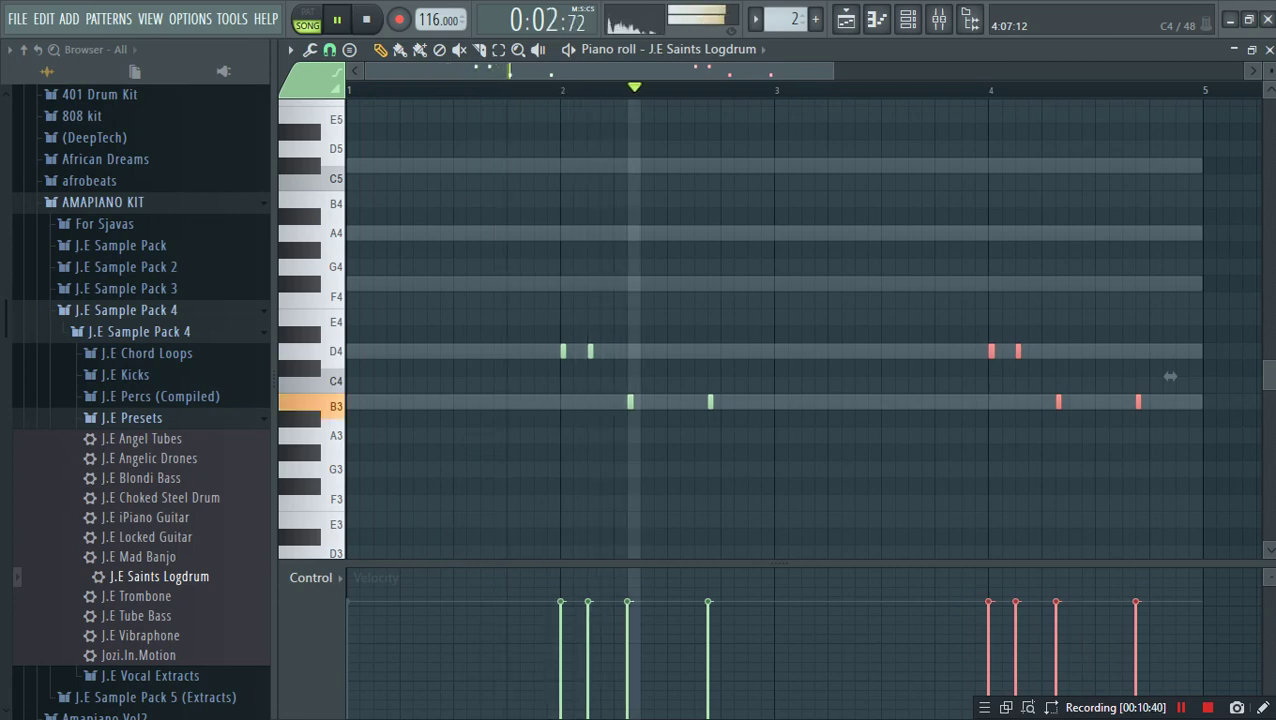
key("space")
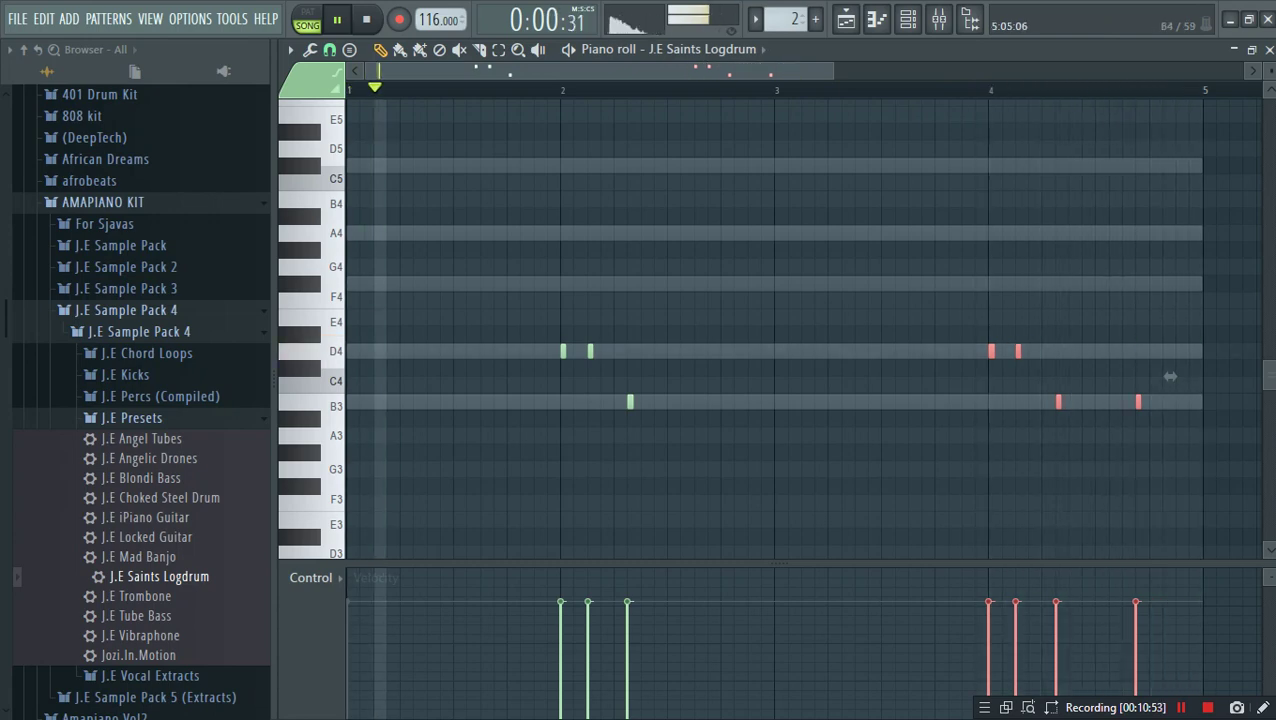
key("space")
left_click(1270, 49)
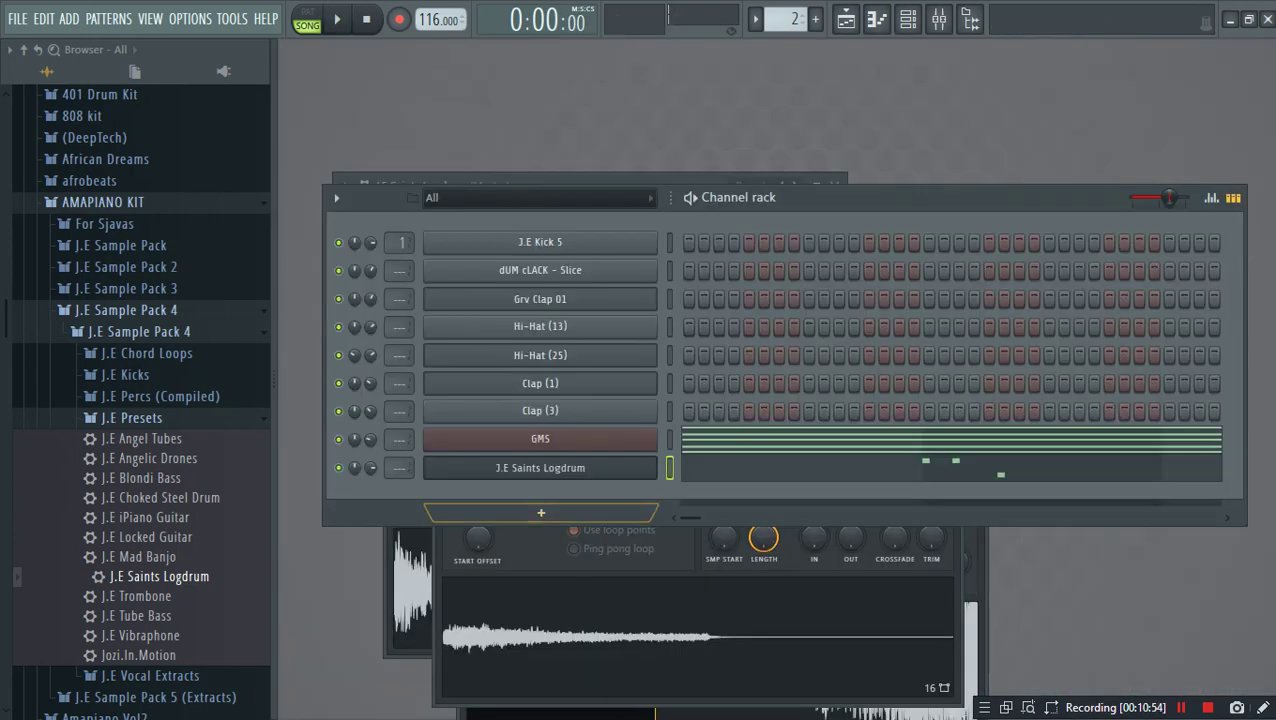
Step: Add a Fruity DX10 channel with the eFlute preset and close its plugin window
left_click(541, 512)
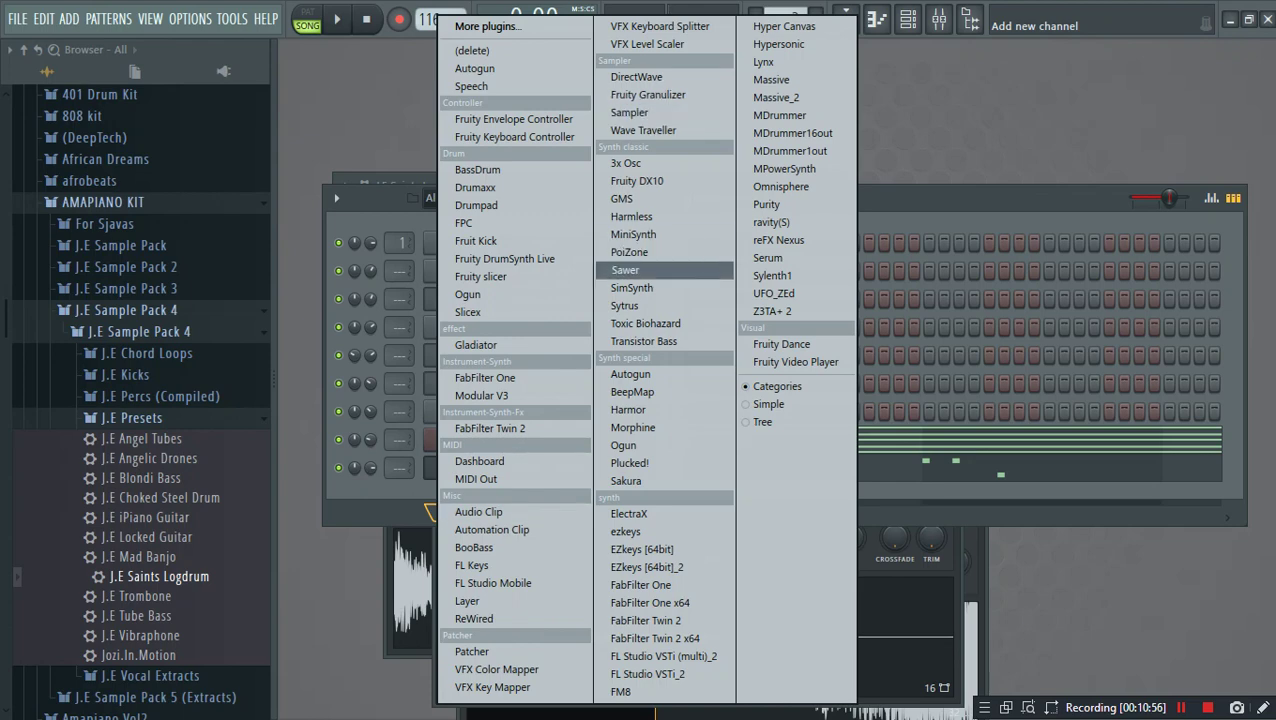
left_click(637, 181)
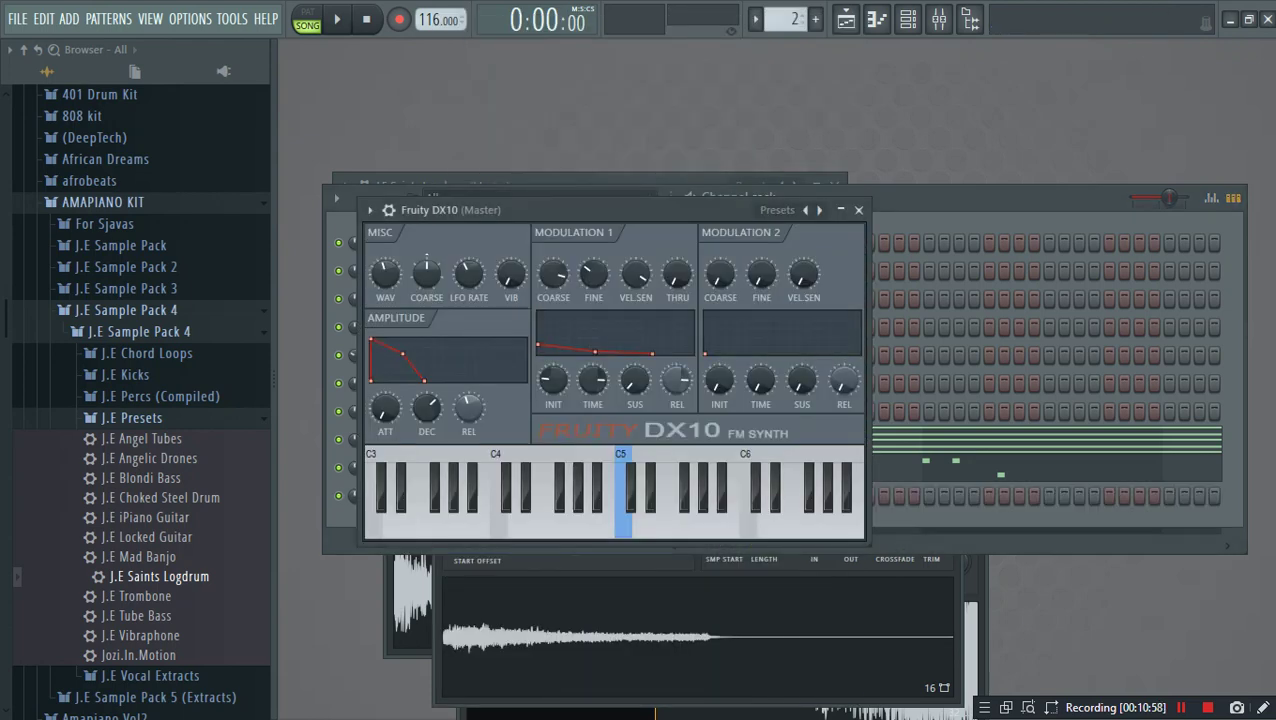
right_click(805, 210)
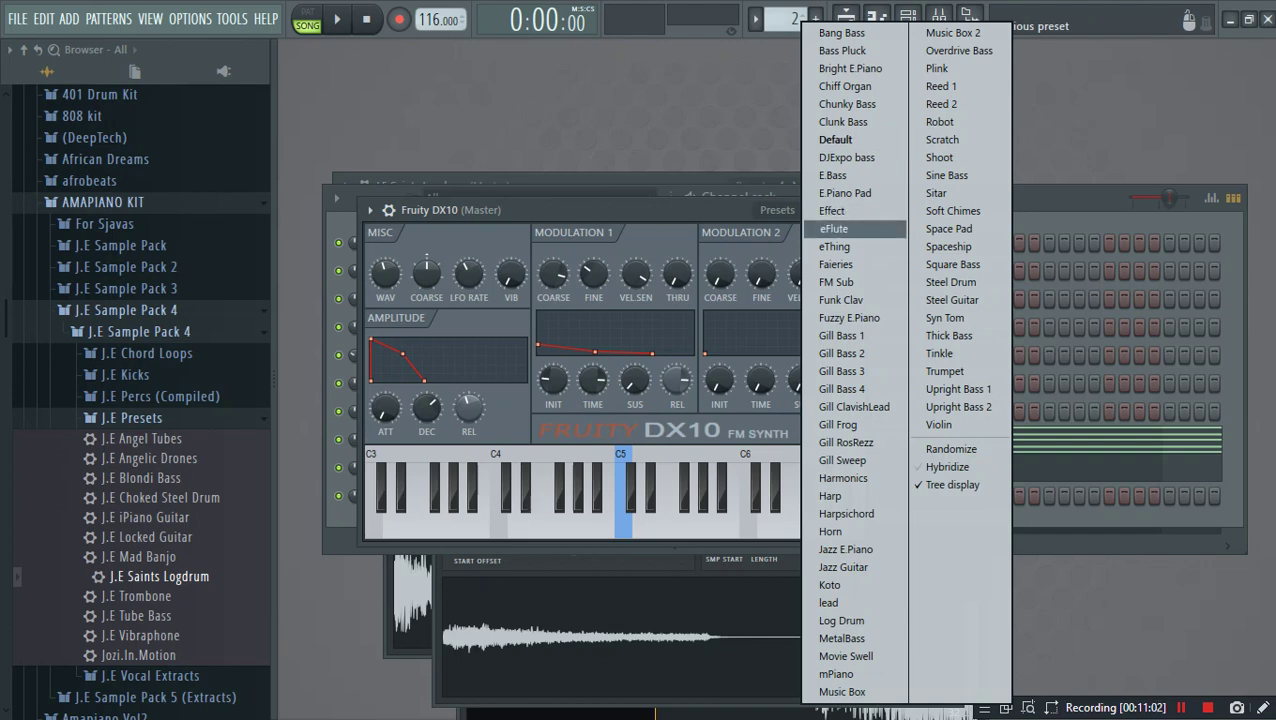
left_click(834, 229)
left_click(860, 210)
Step: In the eFlute piano roll, place a six-step B3 note at step 11 of bar 1 and replay the song
right_click(655, 490)
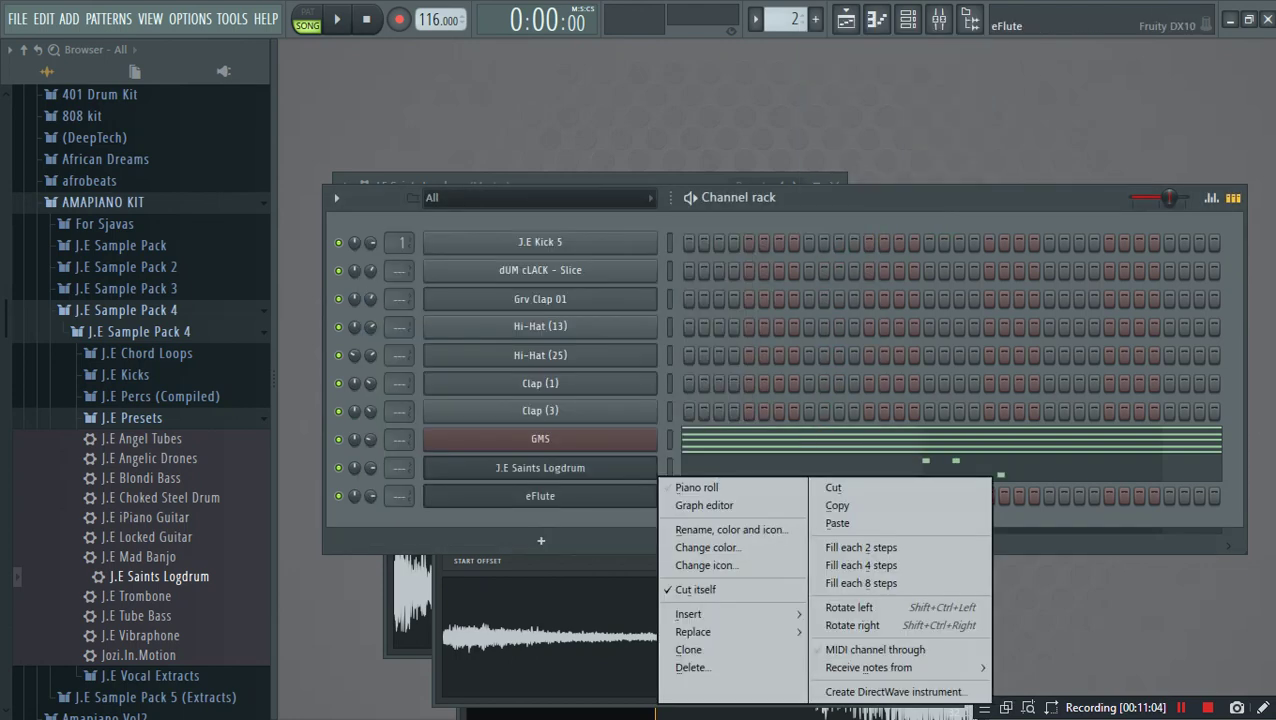
left_click(698, 487)
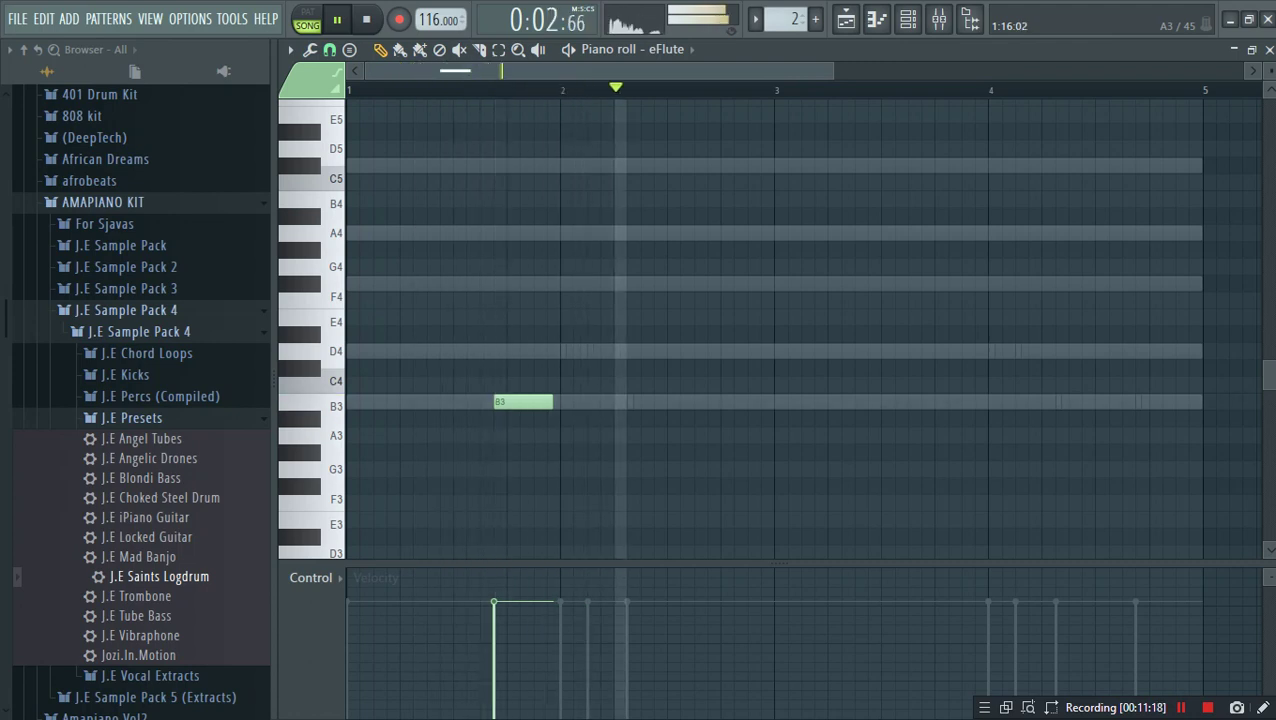
scroll(494, 90, "up", 2)
scroll(494, 90, "up", 3)
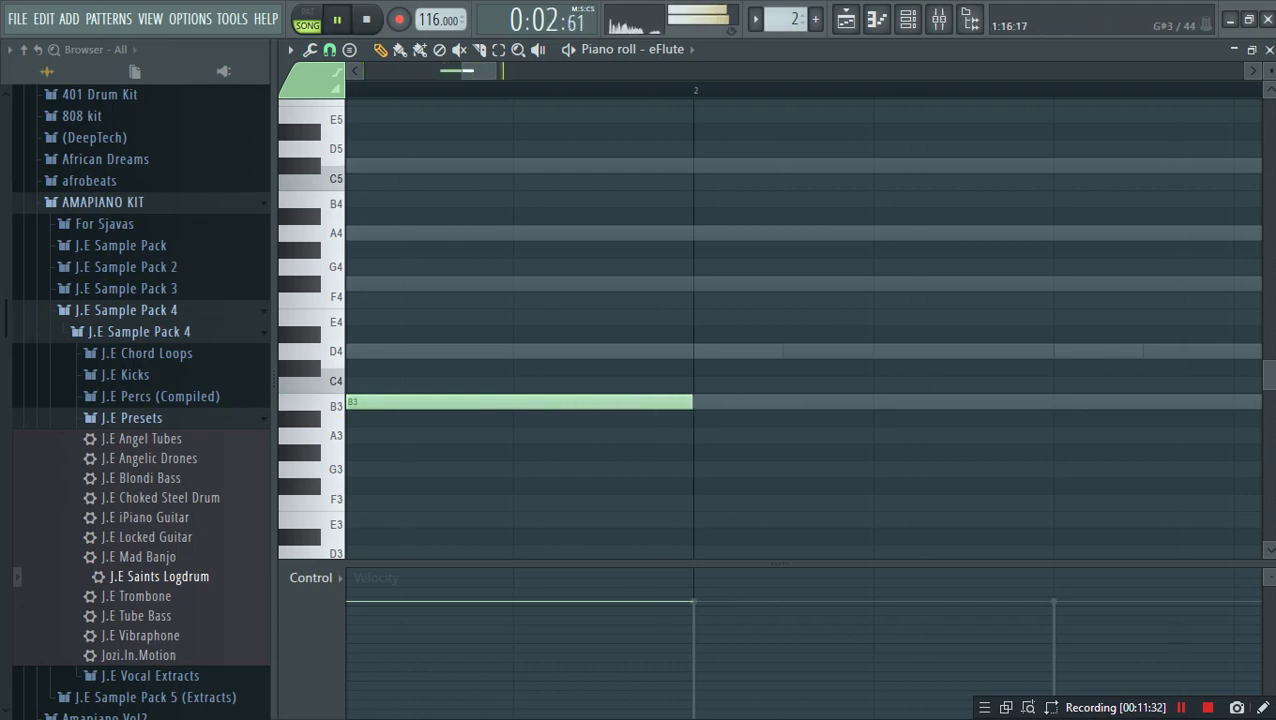
scroll(604, 330, "down", 4)
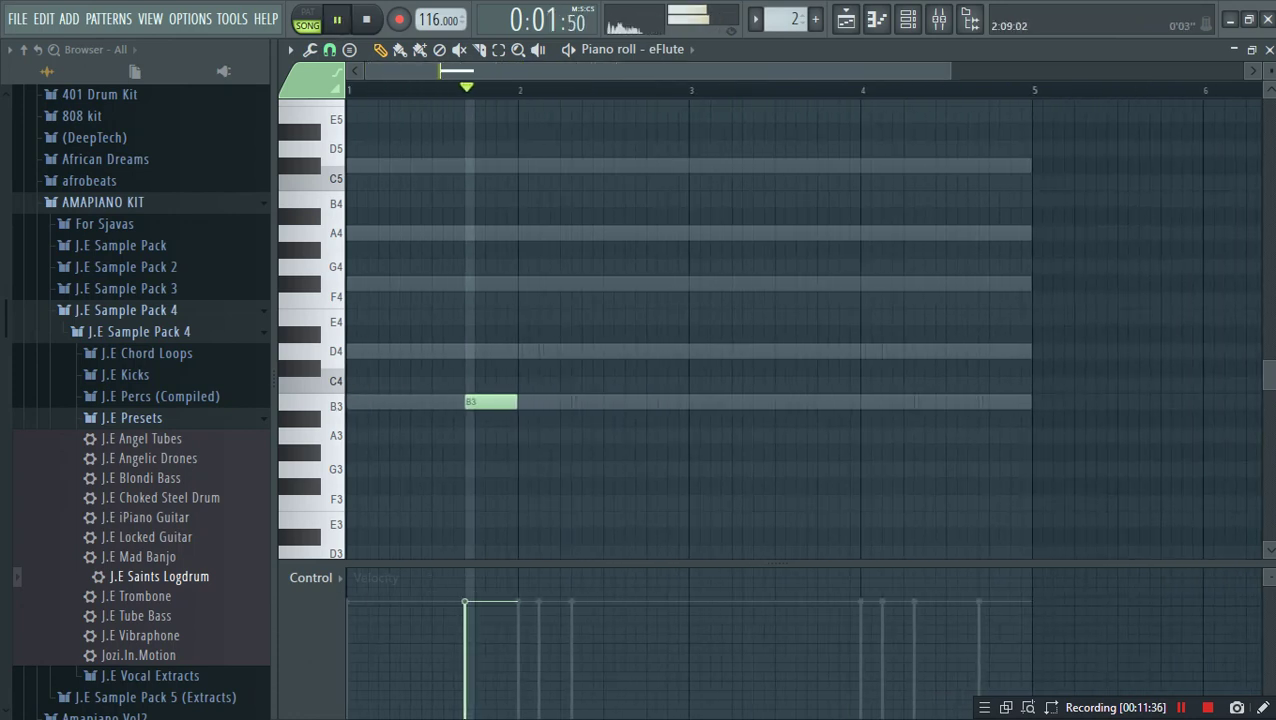
key("space")
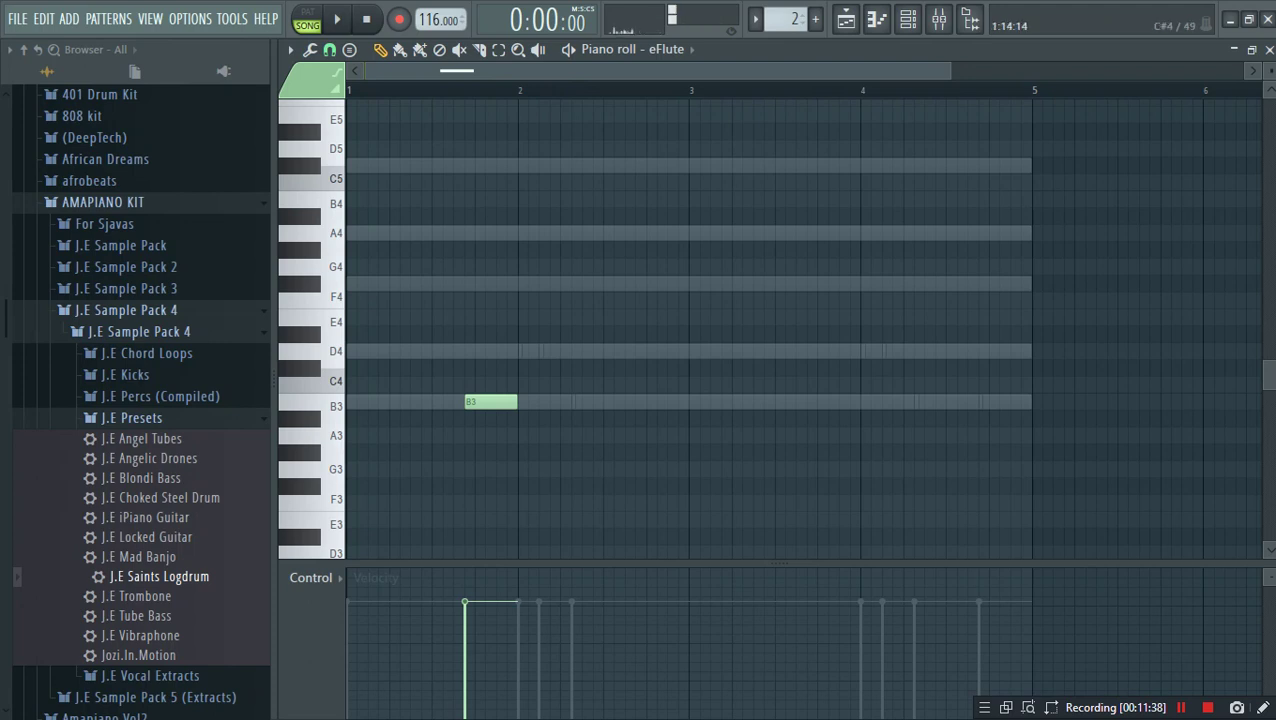
key("space")
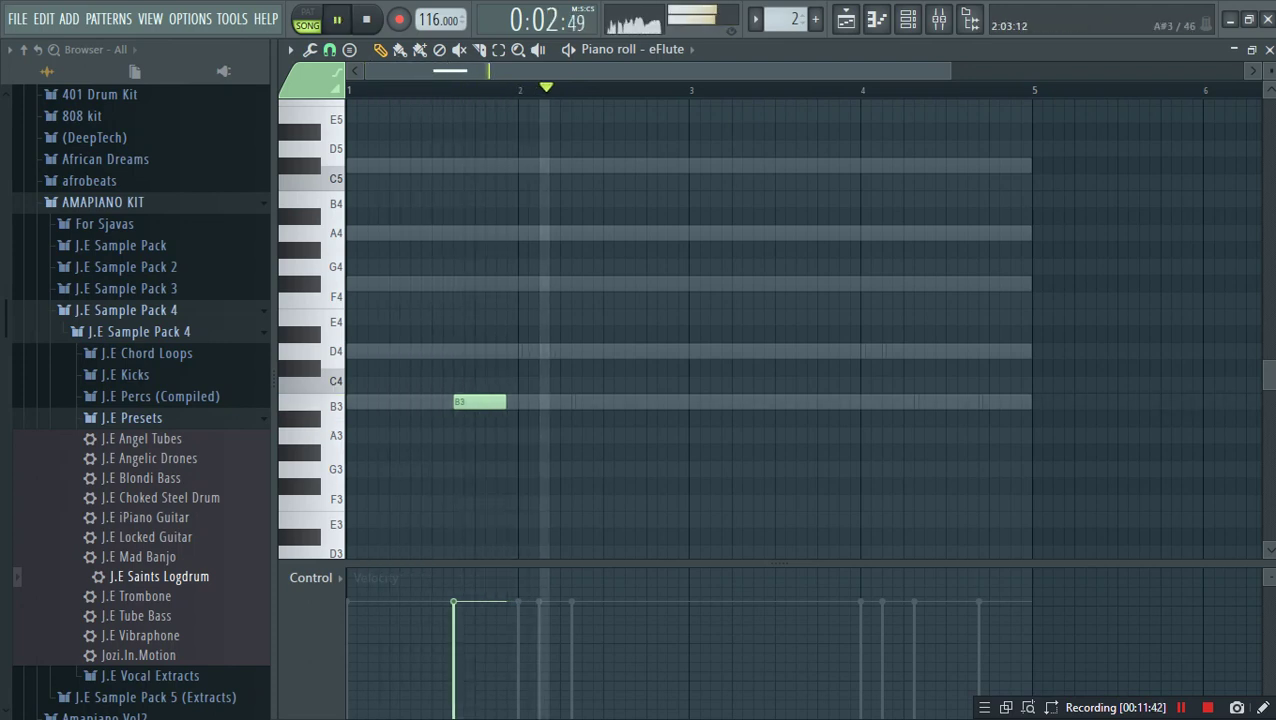
key("space")
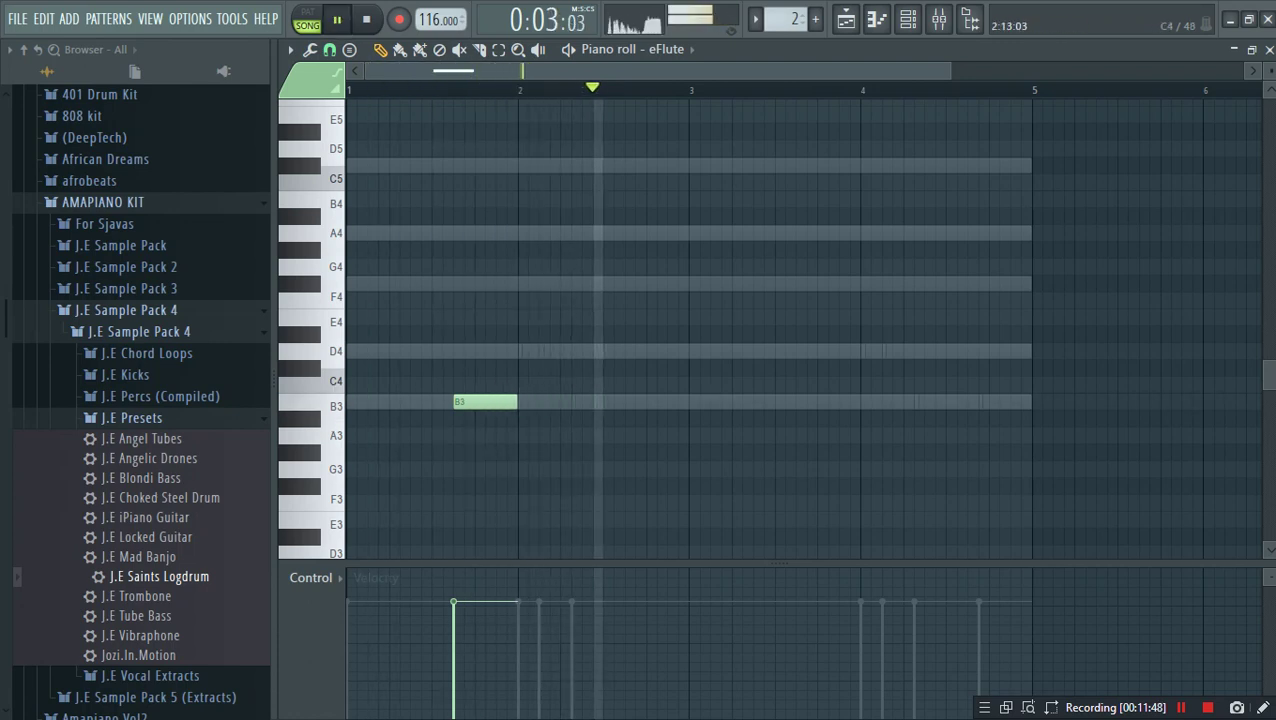
key("space")
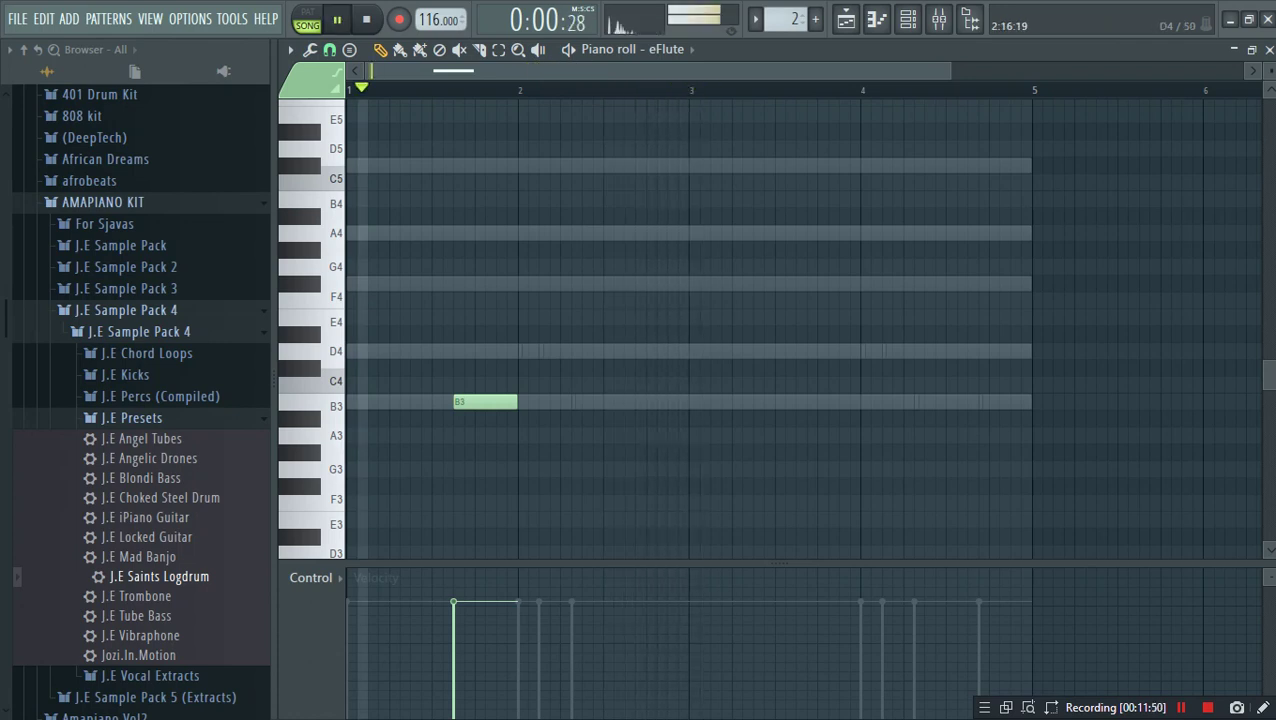
Step: Try a four-step D4 eFlute note starting at step 15 of bar 2 and replay the song
left_click(691, 351)
left_click_drag(749, 352, 728, 362)
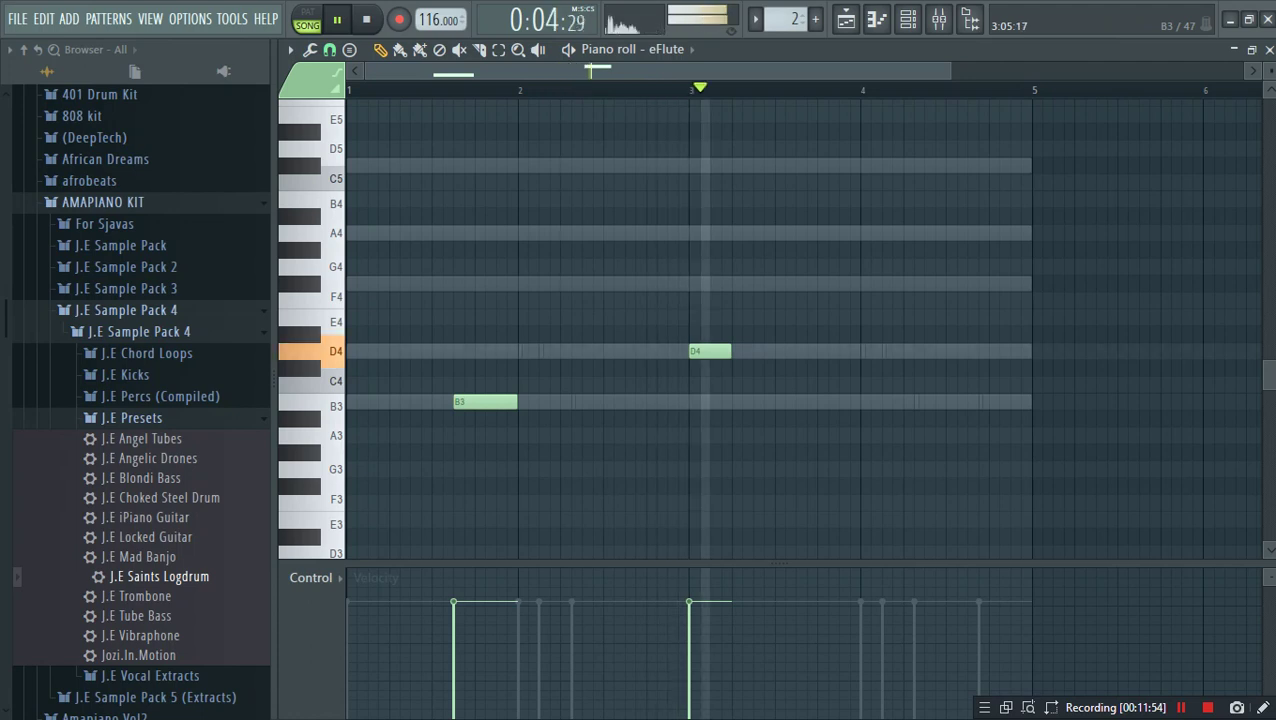
key("space")
key("space")
left_click_drag(706, 351, 685, 351)
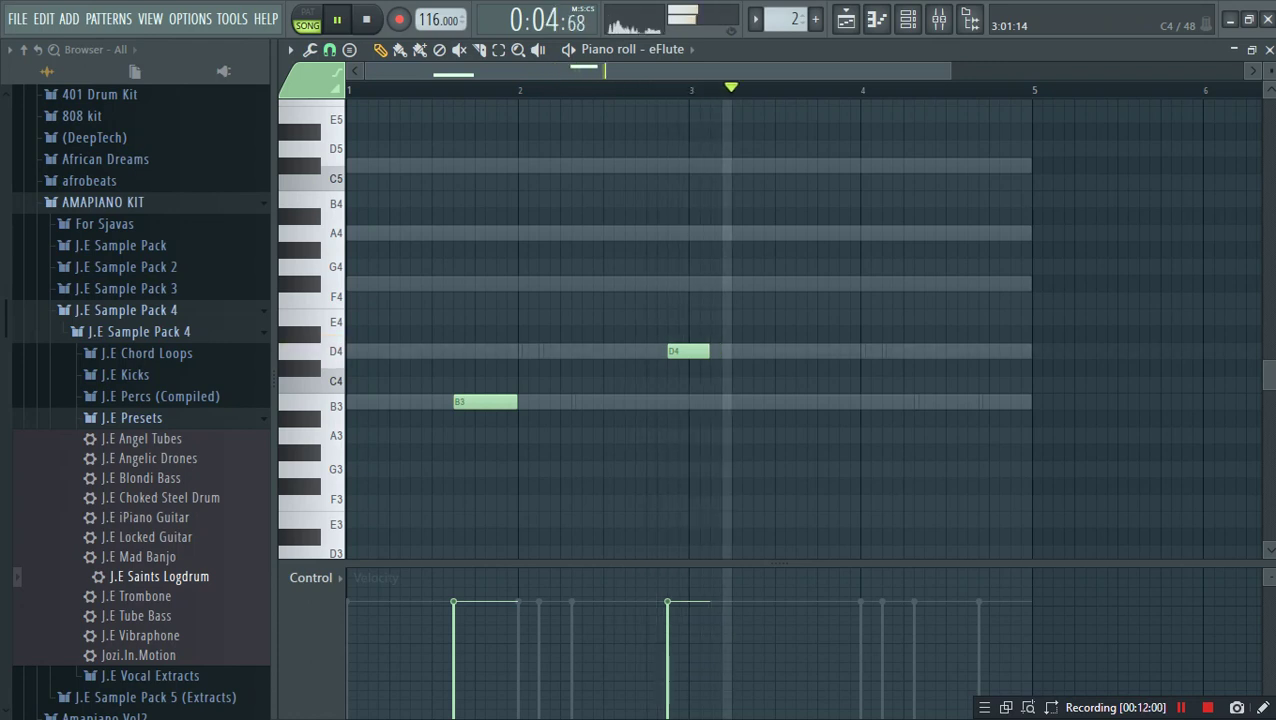
key("space")
Step: Try lengthening the D4 note to six steps and following it with B3 notes at steps 5 and 11 of bar 3
left_click(726, 402)
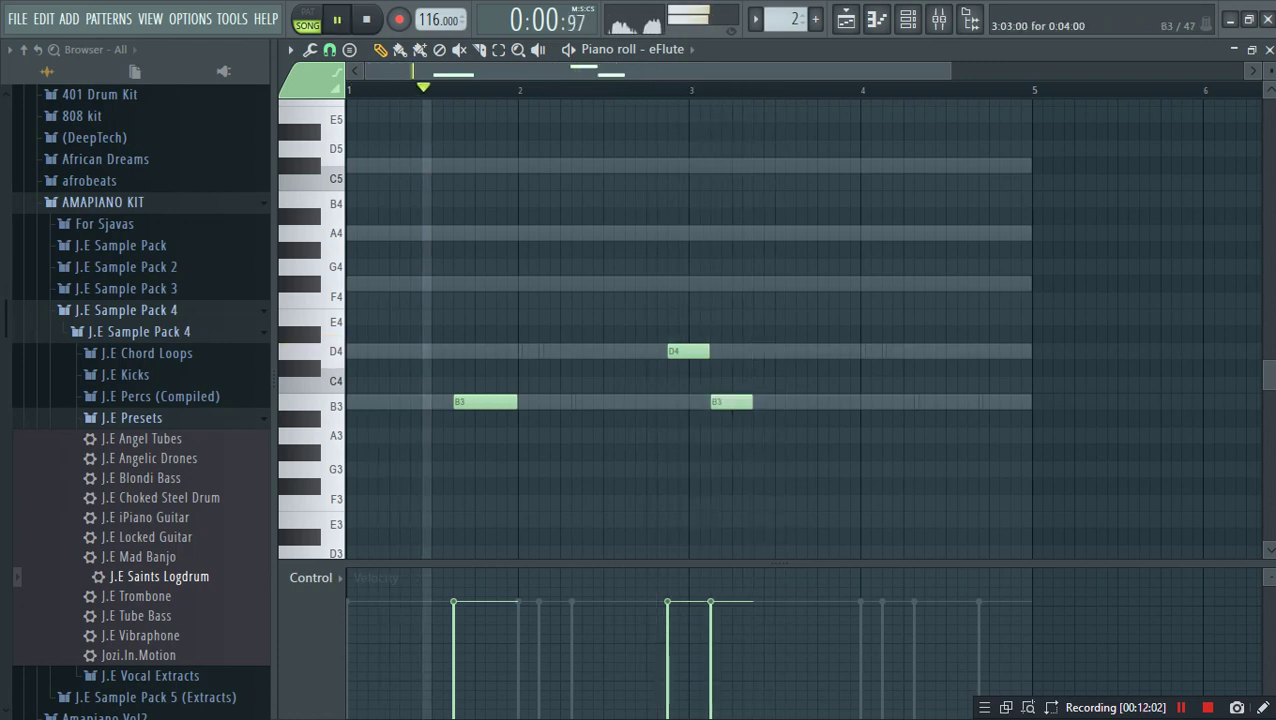
left_click_drag(718, 402, 739, 402)
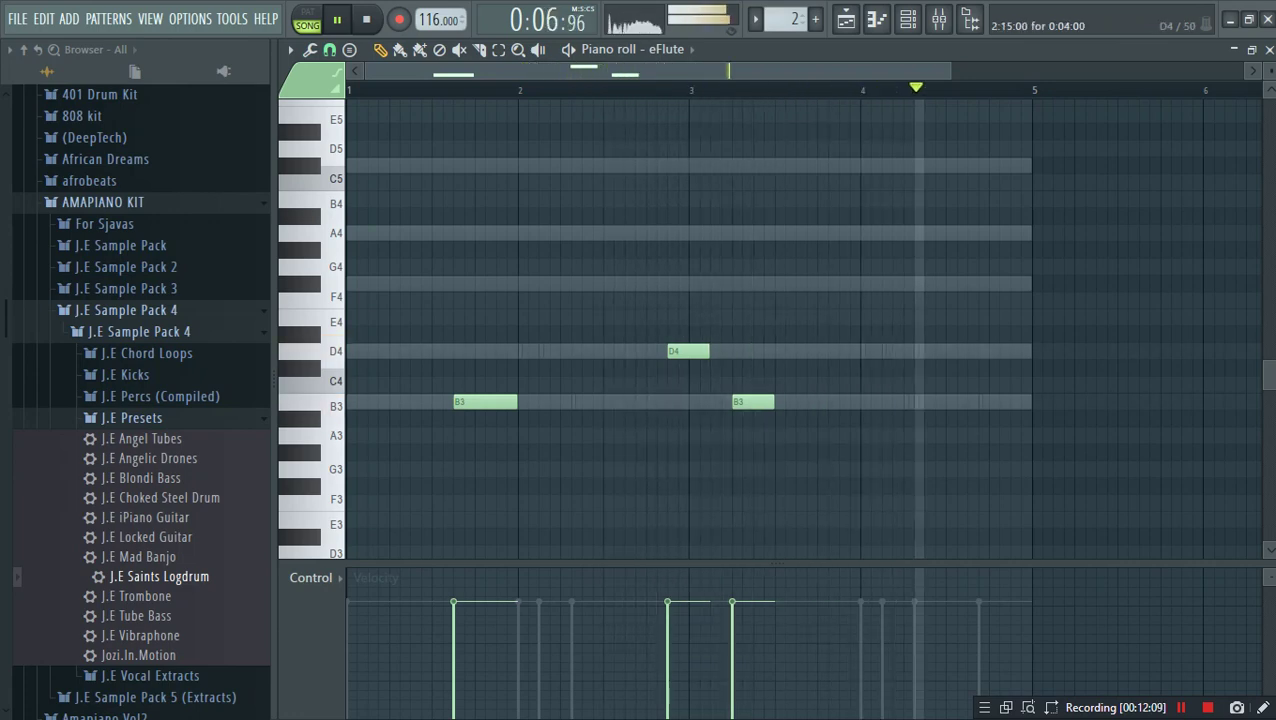
left_click_drag(707, 351, 729, 351)
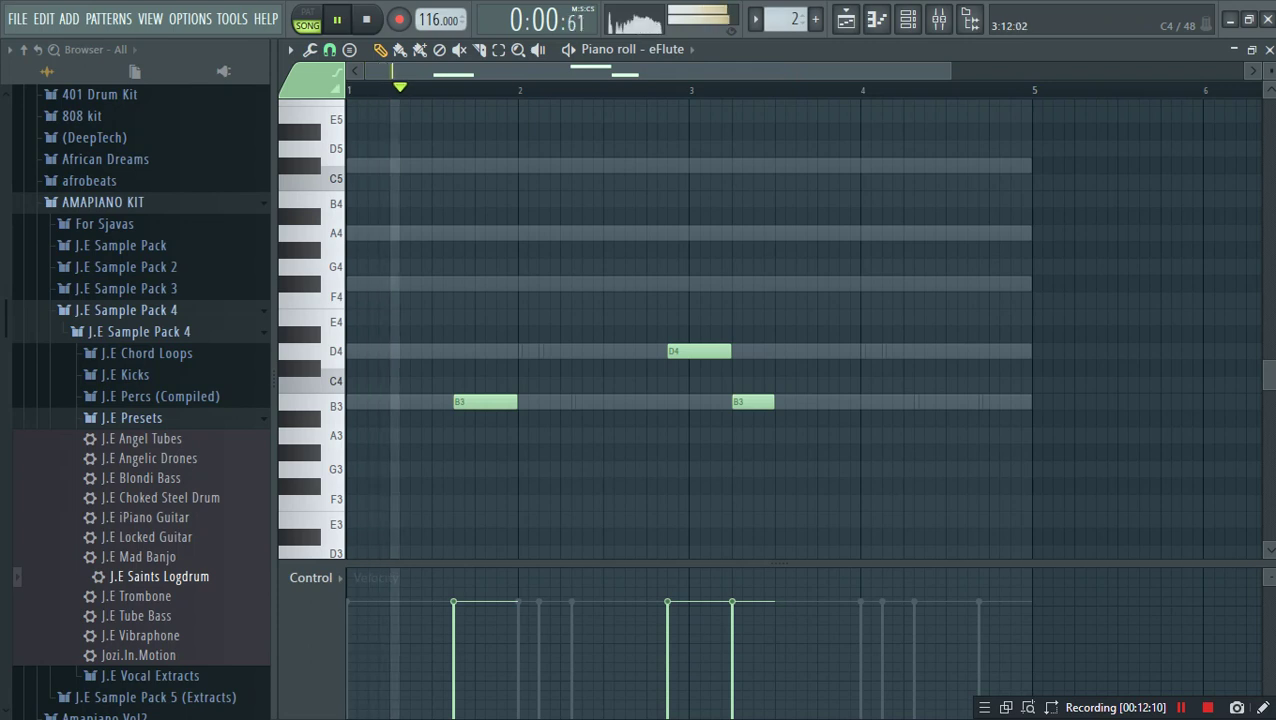
left_click(801, 402)
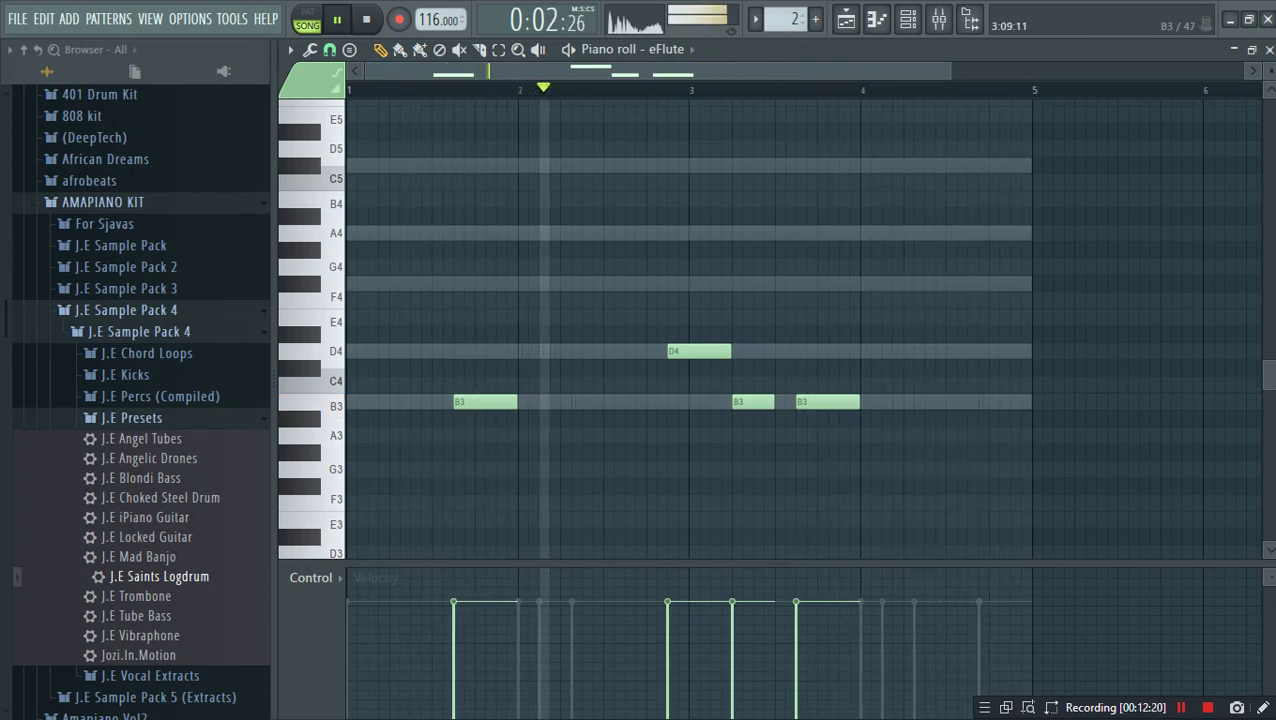
right_click(815, 402)
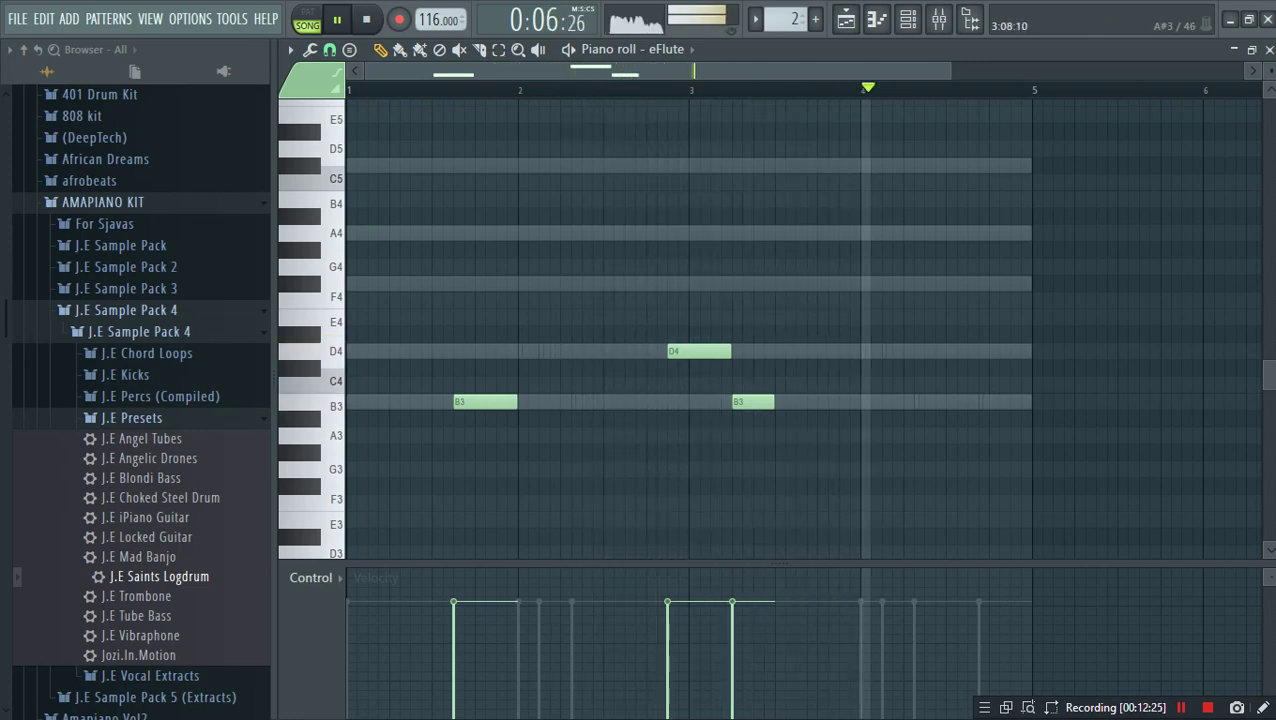
Step: Replace the trial notes with a six-step B3 at step 7 and a five-step D4 at step 13 of bar 3, listening during playback
key("space")
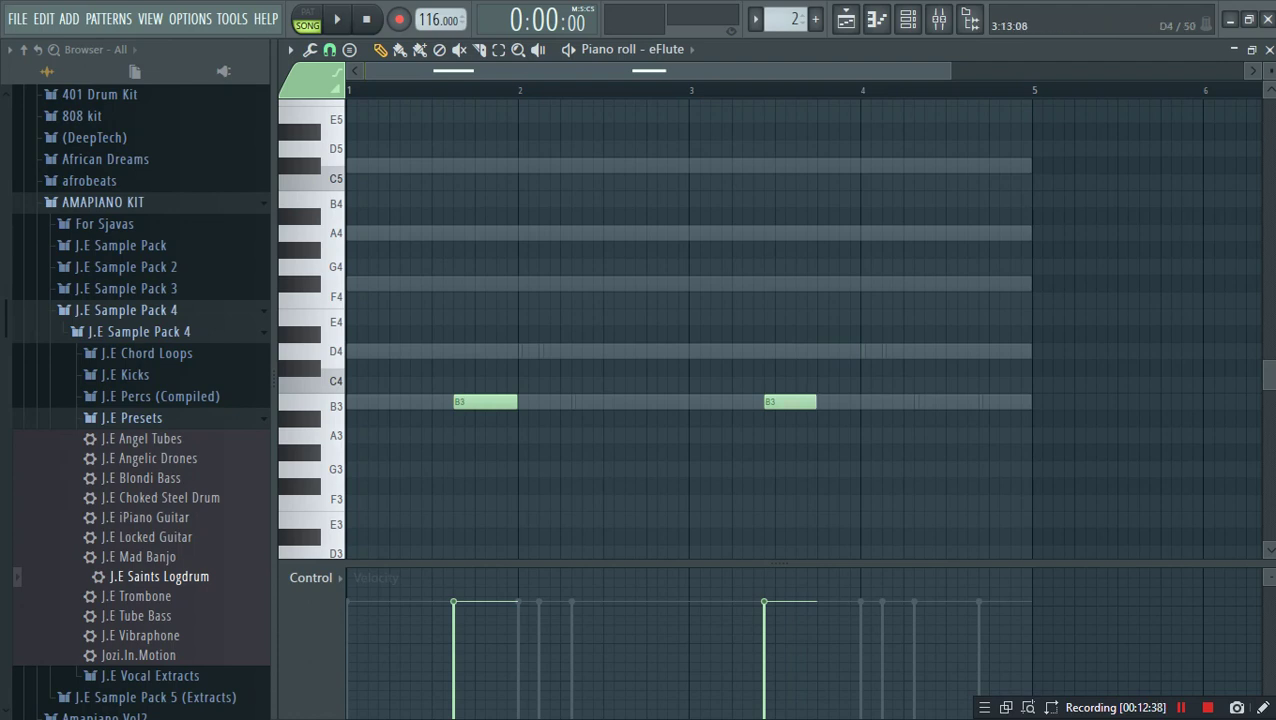
key("space")
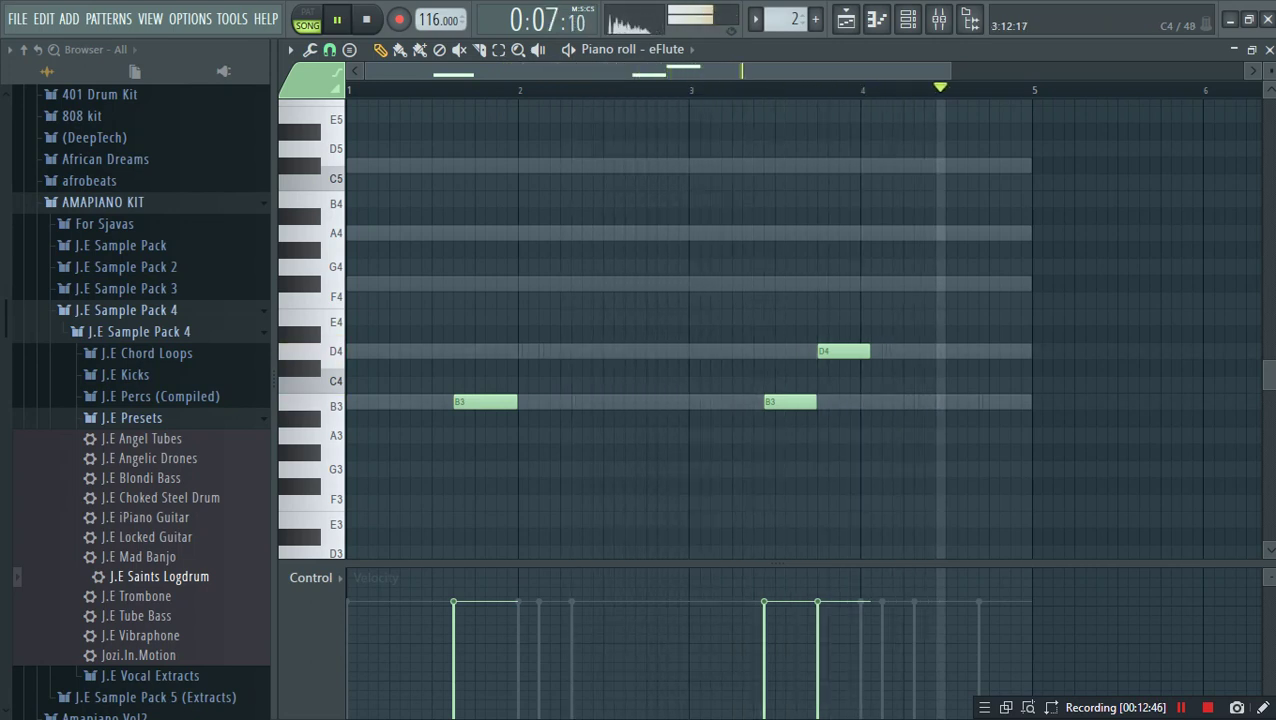
left_click_drag(788, 402, 778, 402)
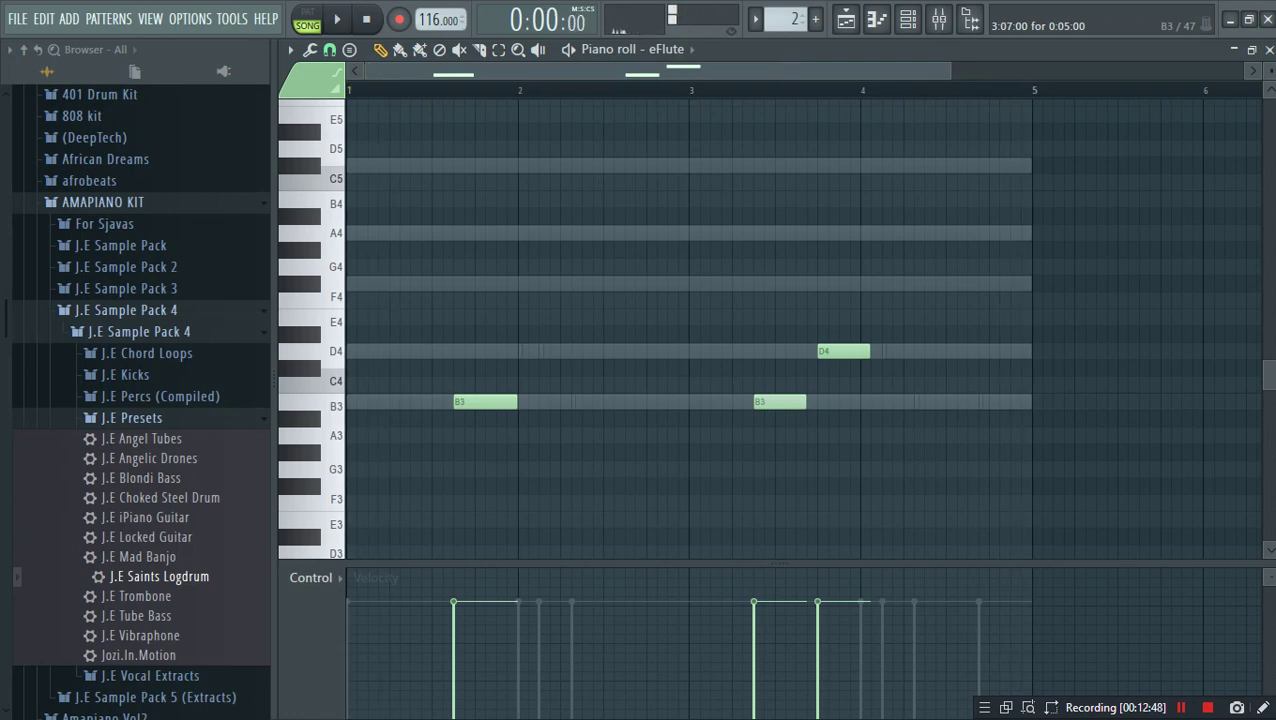
key("space")
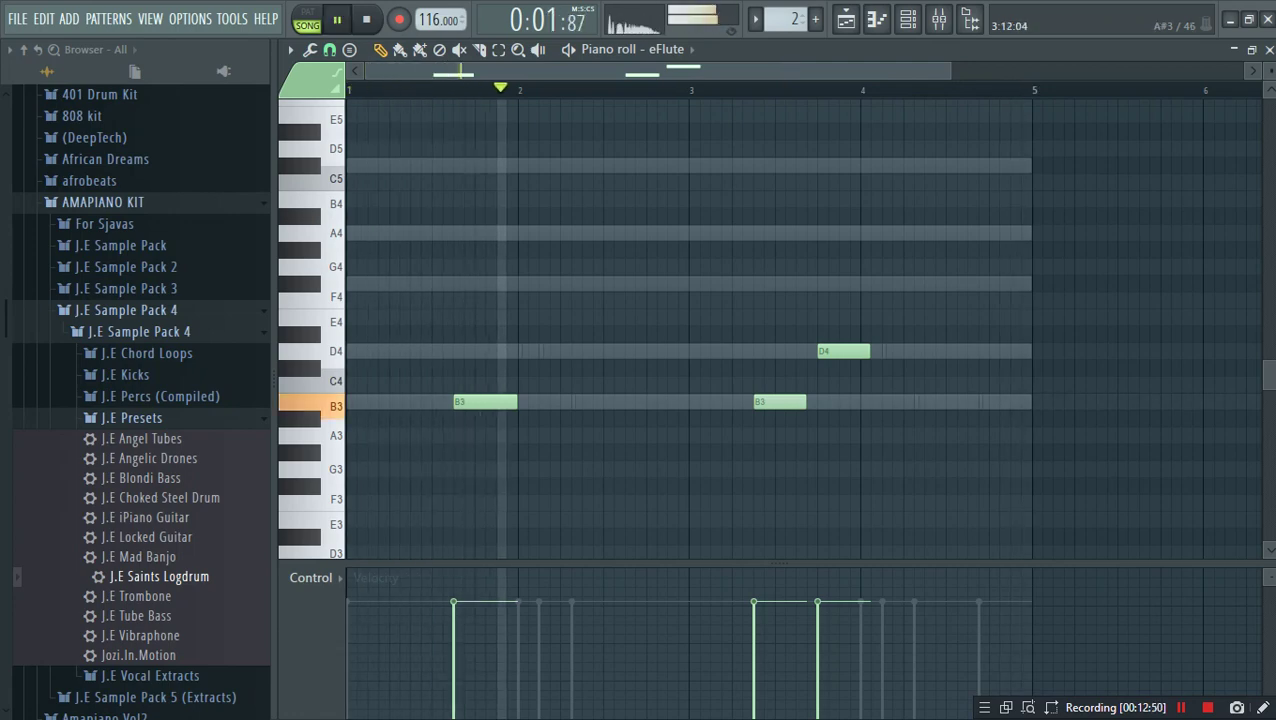
left_click_drag(804, 403, 815, 403)
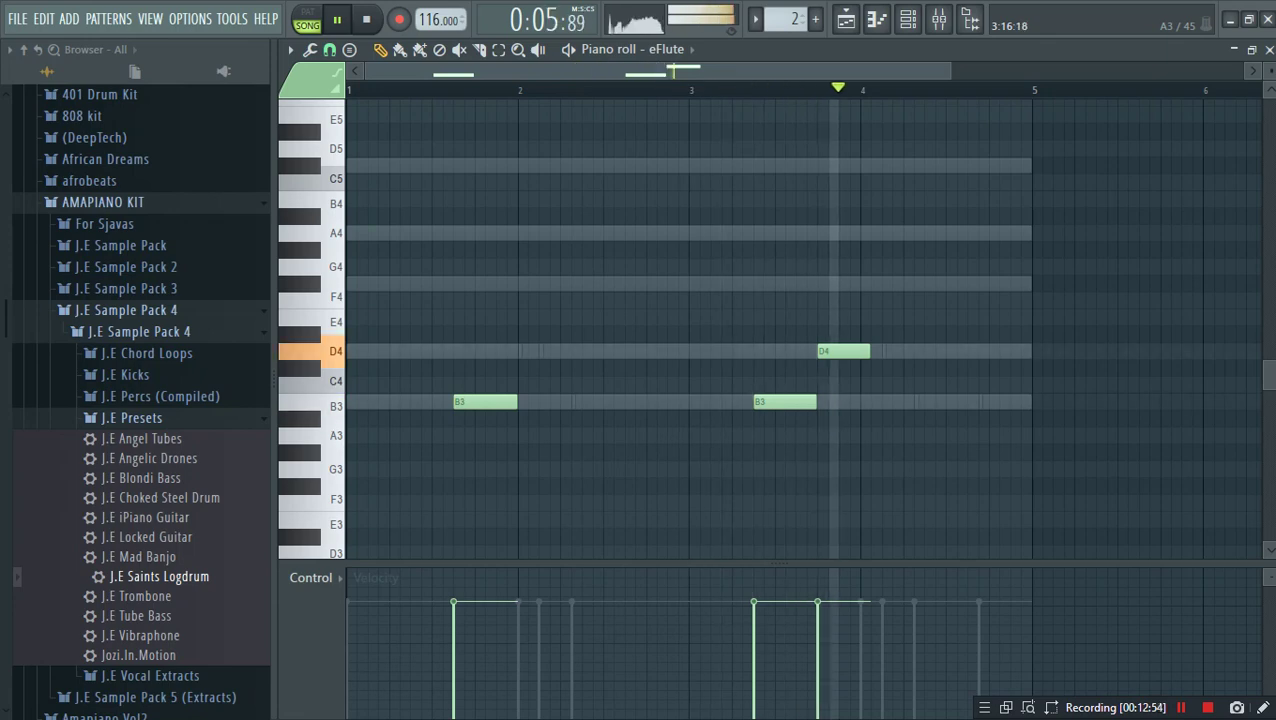
key("space")
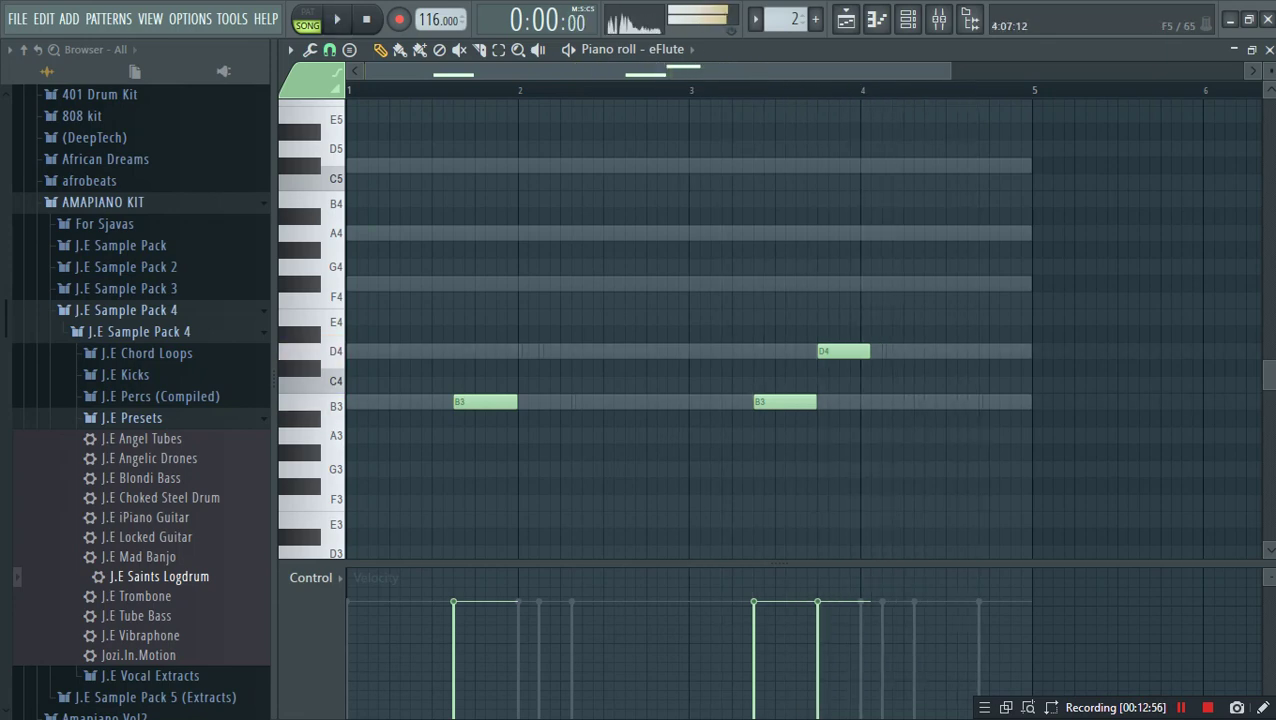
Step: Shorten the D4 eFlute note to end at bar 4, replay the song and close the piano roll
scroll(926, 148, "up", 3)
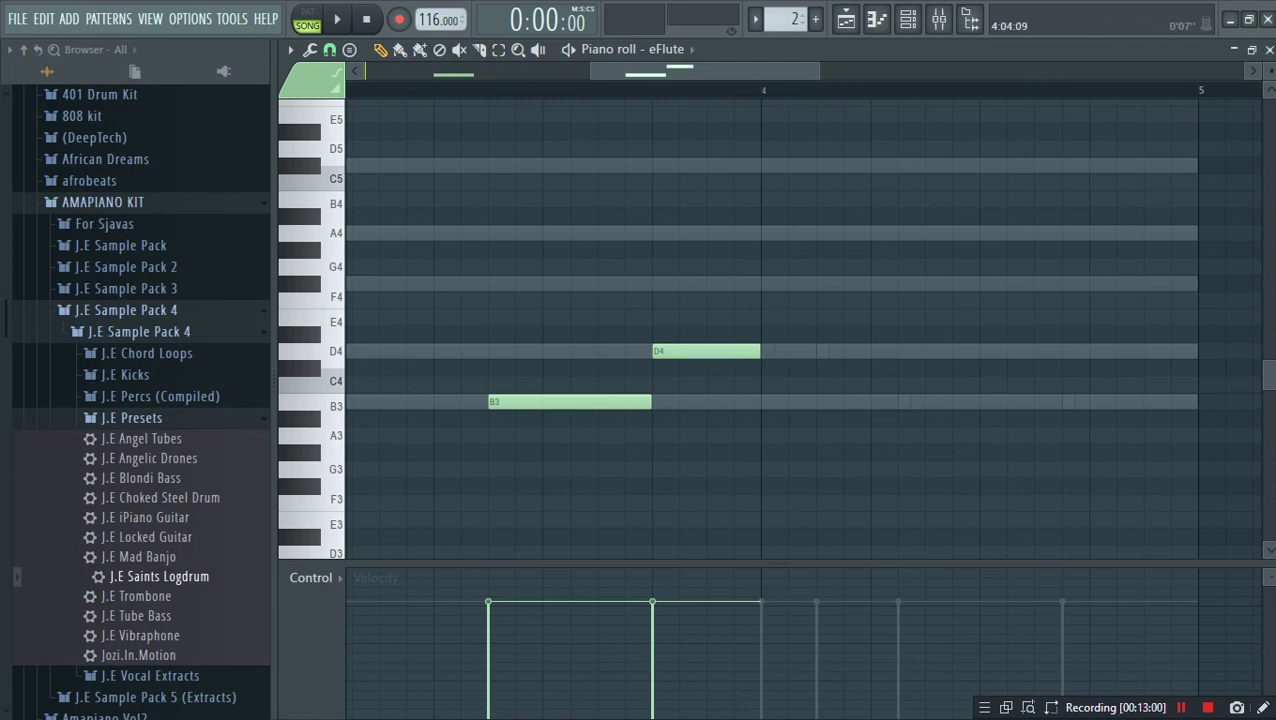
scroll(926, 148, "down", 4)
key("space")
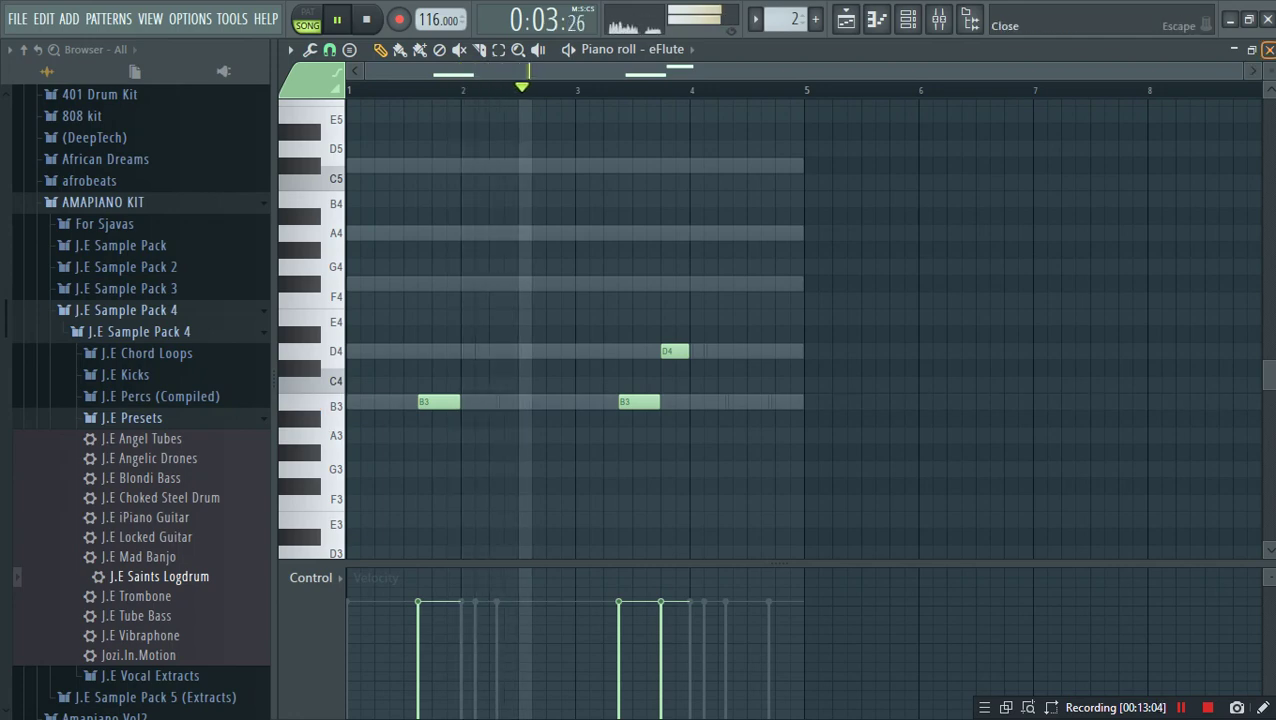
left_click(1268, 49)
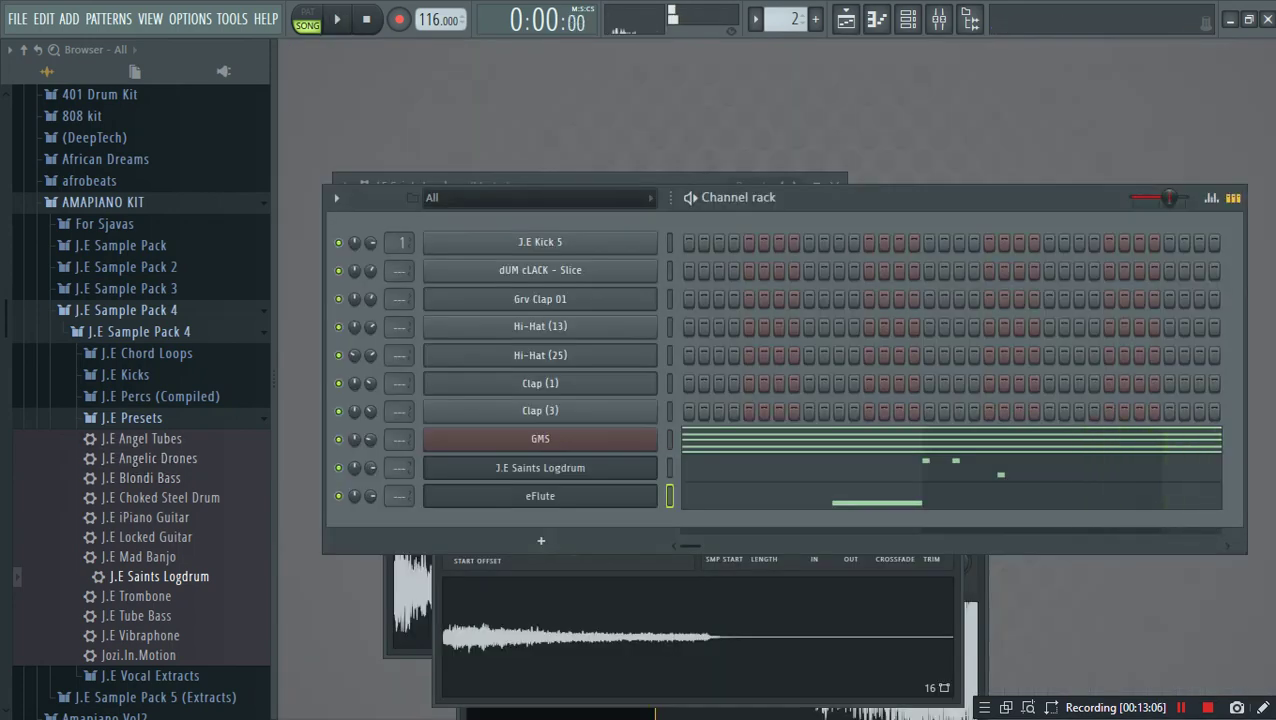
Step: Open the J.E Saints Logdrum channel's synth and expand the Presets folder of J.E Sample Pack 3 in the browser
left_click(540, 467)
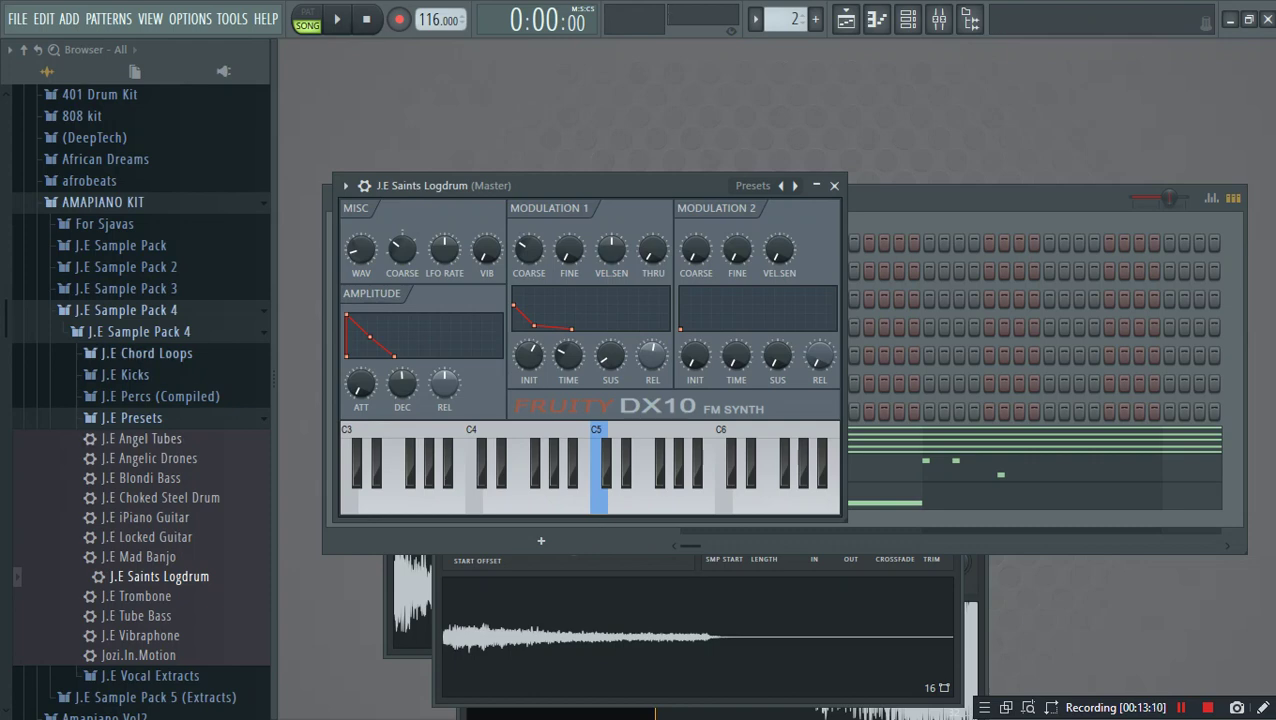
left_click(139, 331)
left_click(126, 289)
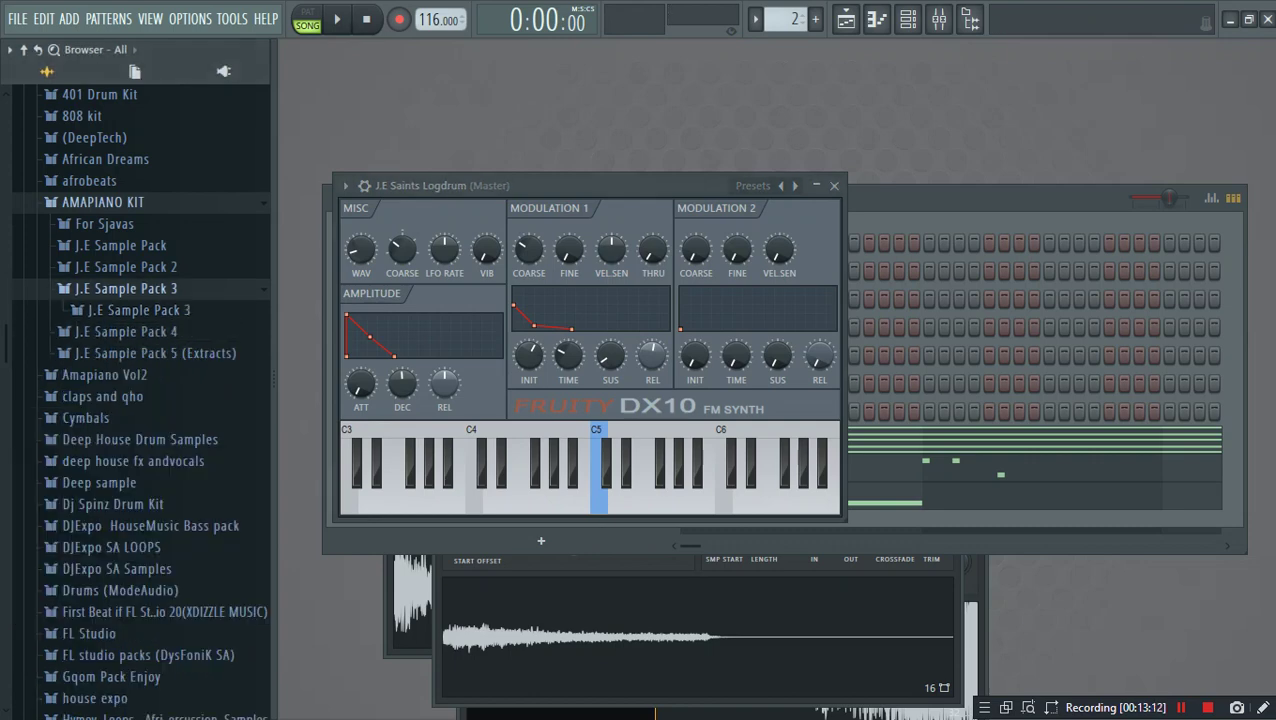
left_click(139, 310)
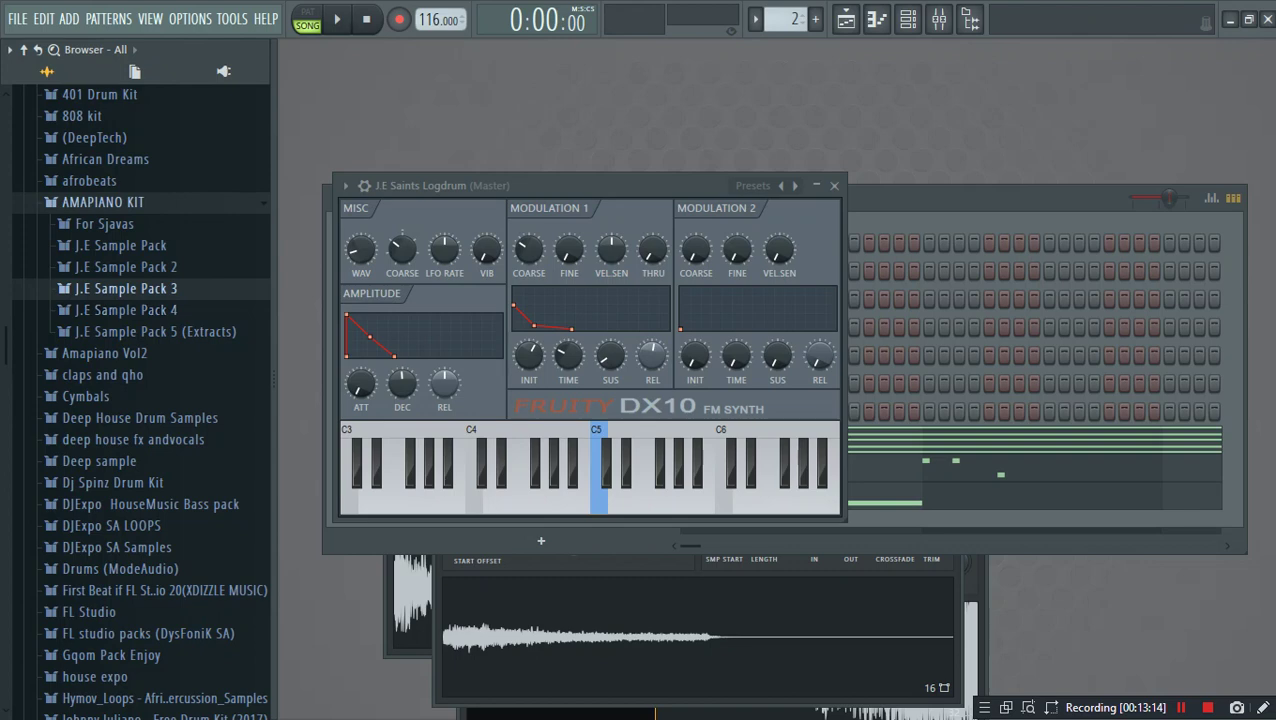
key("Right")
key("Down")
key("Right")
key("Down")
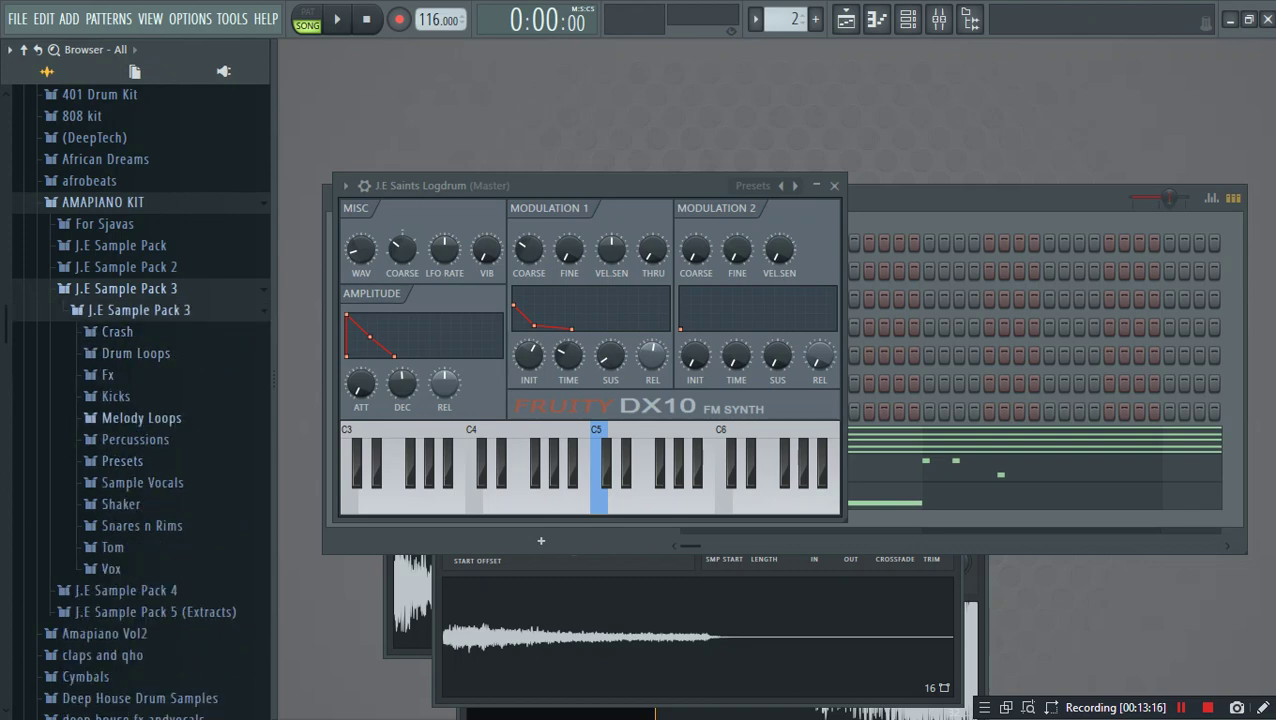
left_click(122, 461)
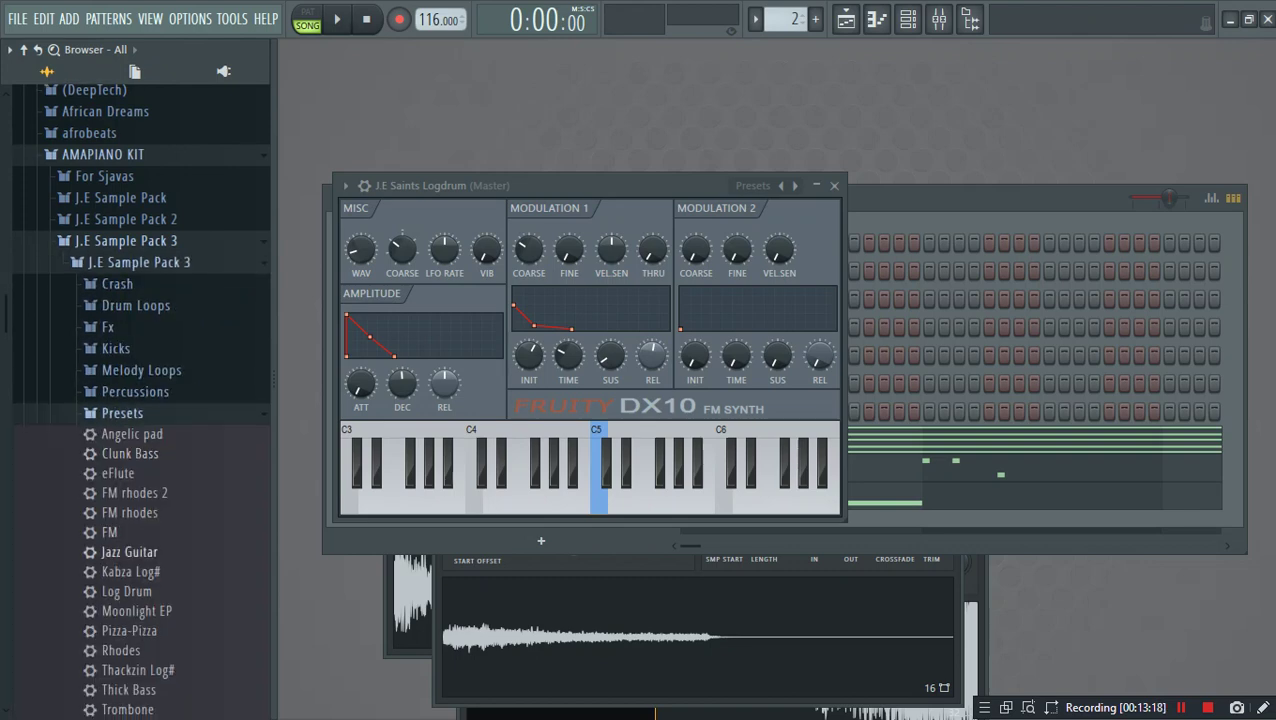
Step: Load the Kabza Log# preset into the log drum channel and listen to the song
scroll(130, 545, "down", 3)
scroll(130, 535, "up", 3)
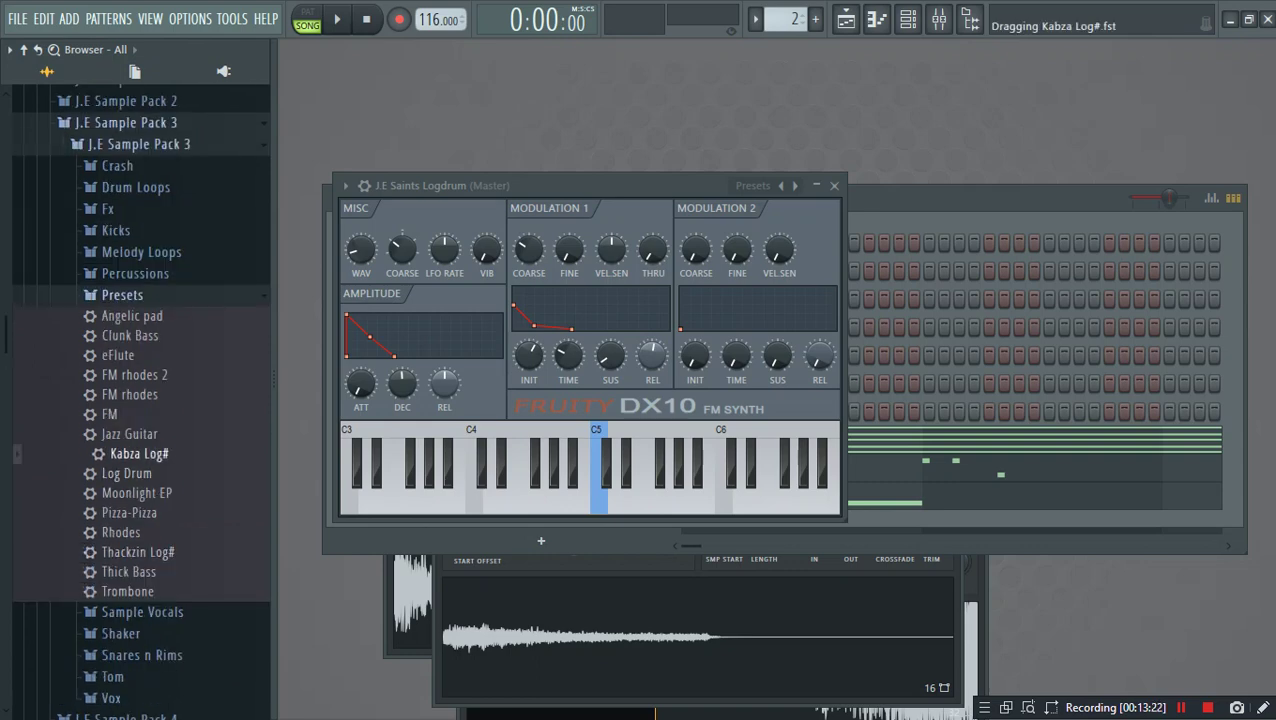
left_click_drag(541, 540, 541, 540)
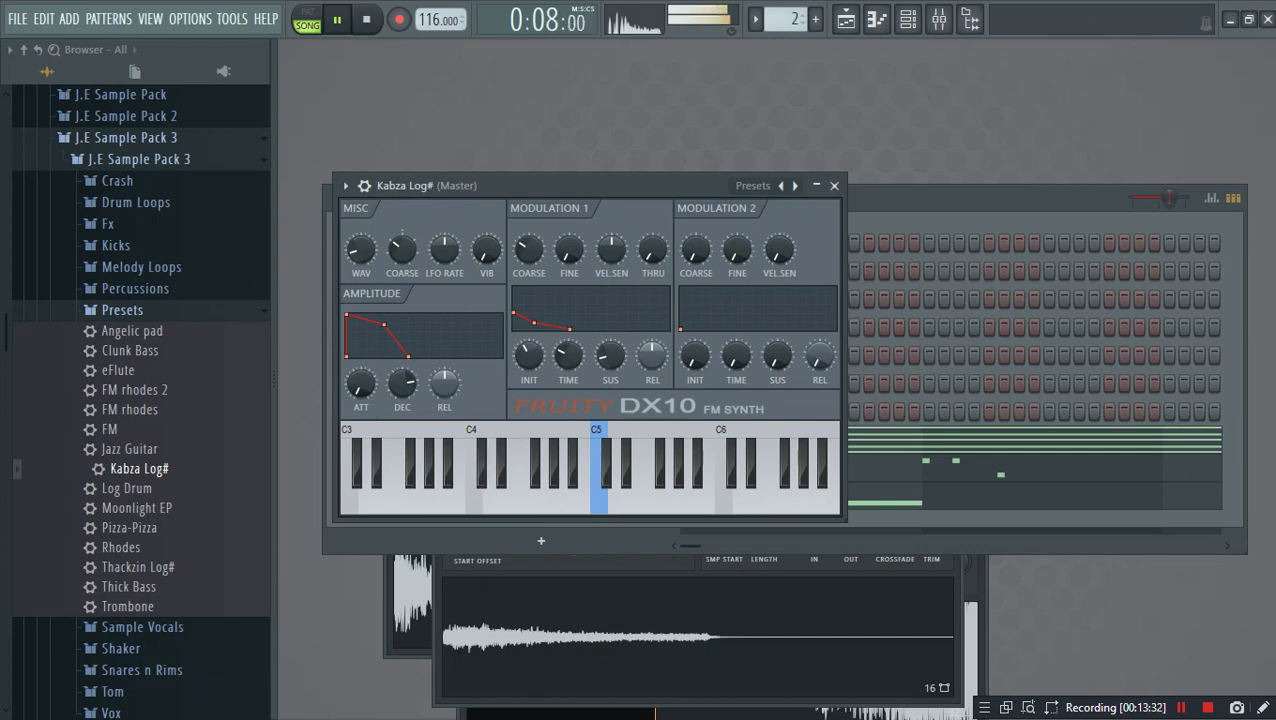
key("space")
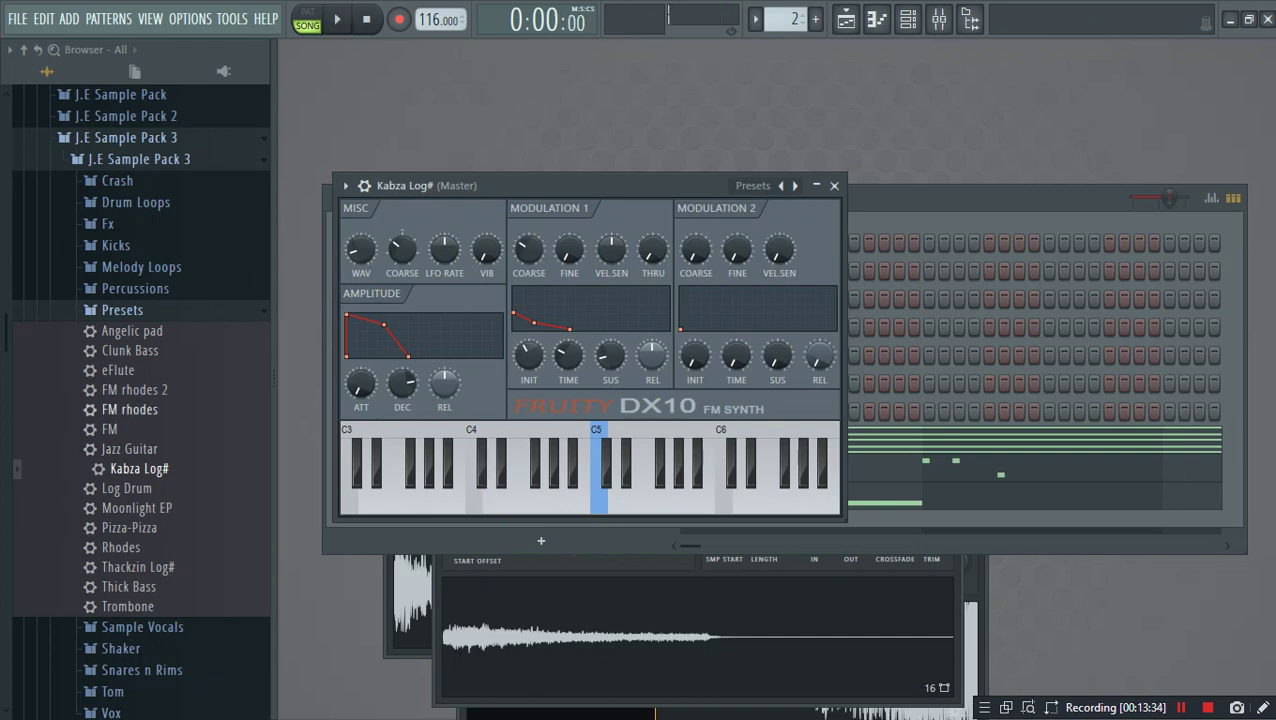
Step: Load the Log Drum preset into the log drum channel's synth and listen to it in the song
left_click_drag(130, 488, 470, 460)
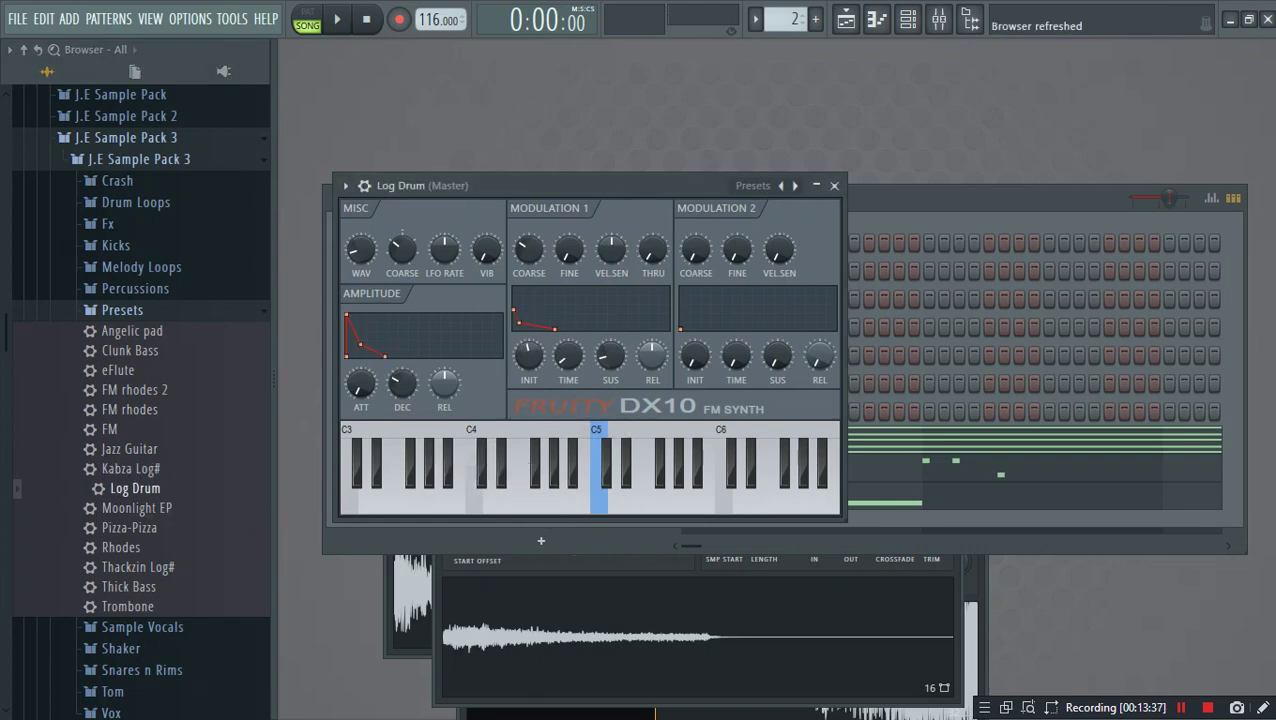
key("space")
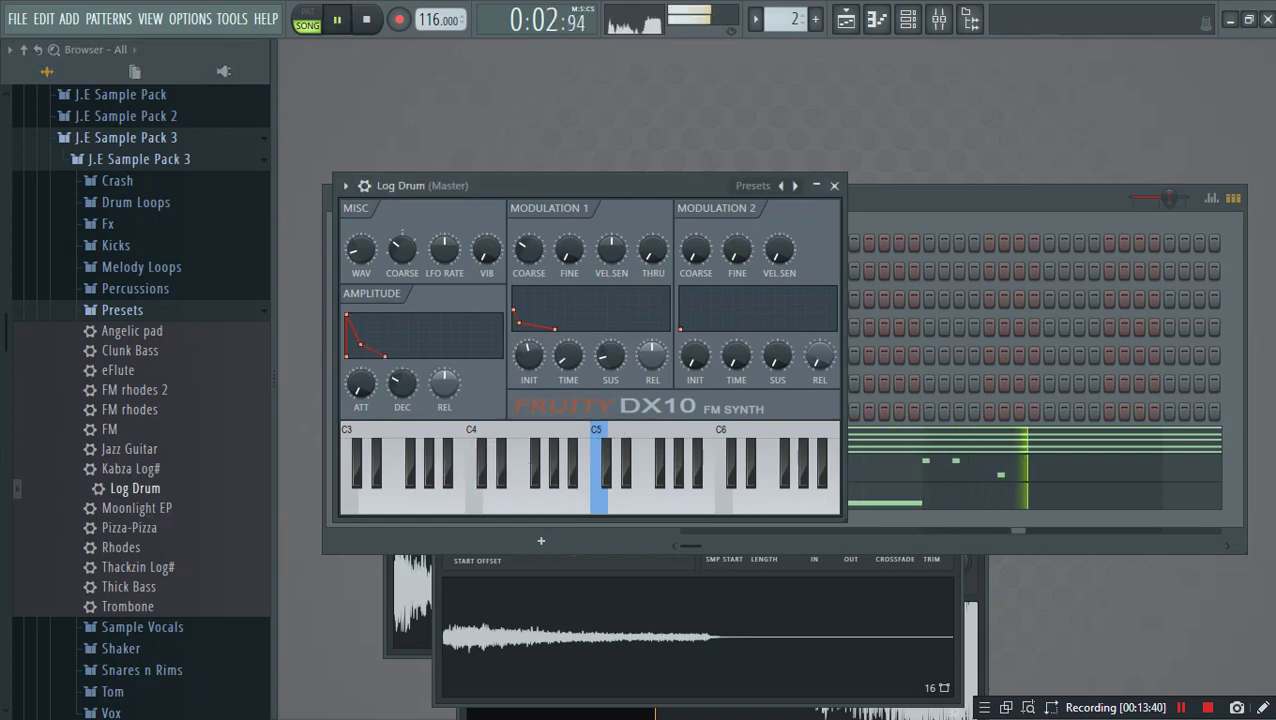
key("space")
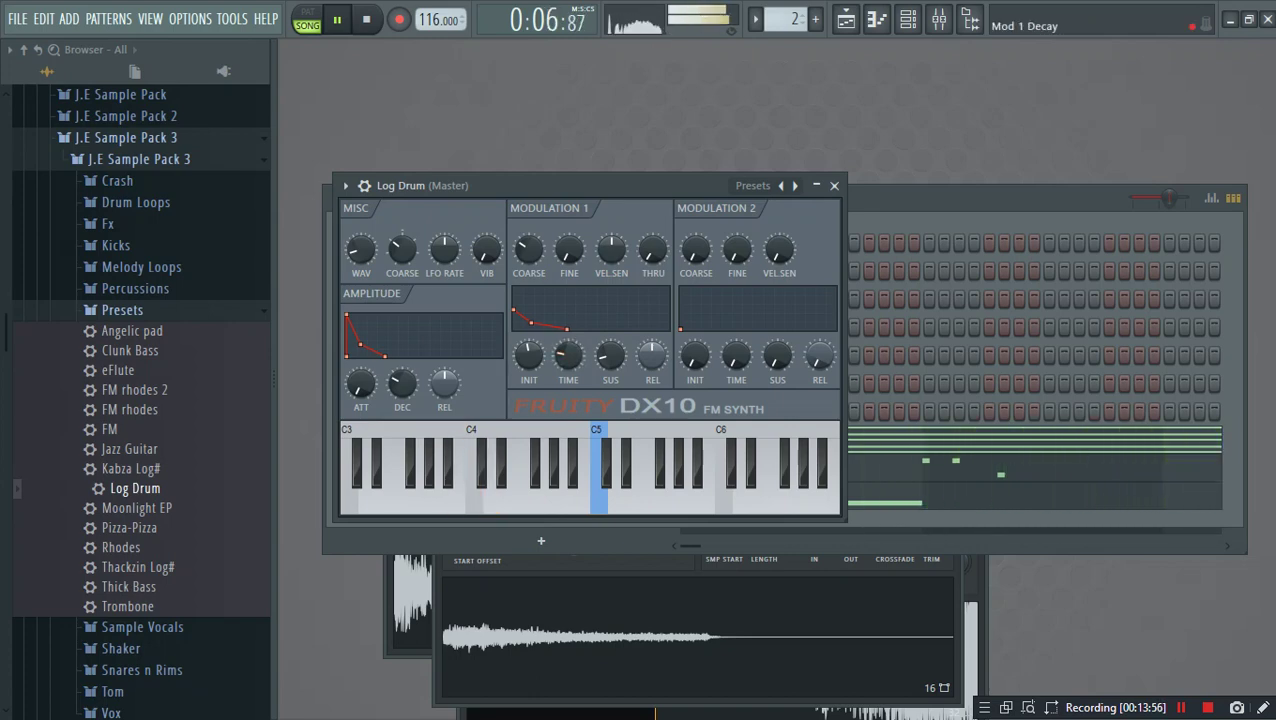
Step: Adjust the log drum synth's wave and the Modulation 1 initial level, time, sustain and release during playback
left_click_drag(361, 250, 361, 244)
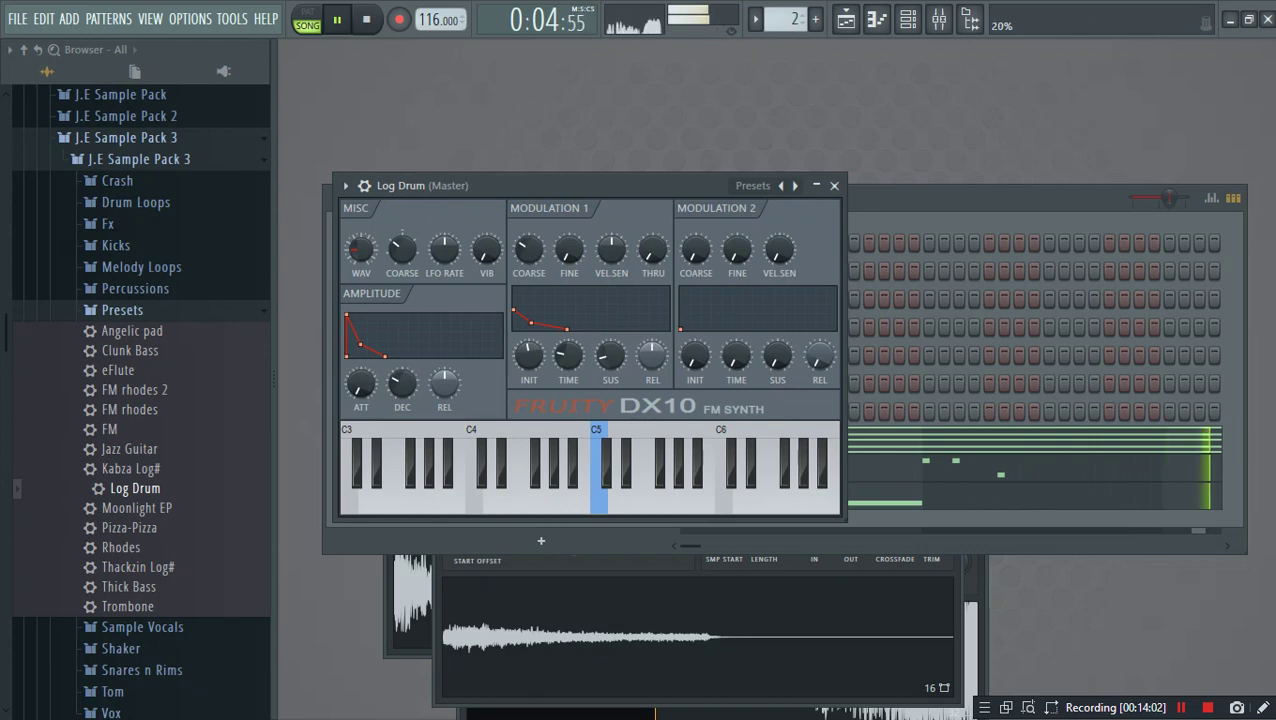
left_click_drag(361, 250, 361, 260)
left_click_drag(528, 355, 568, 368)
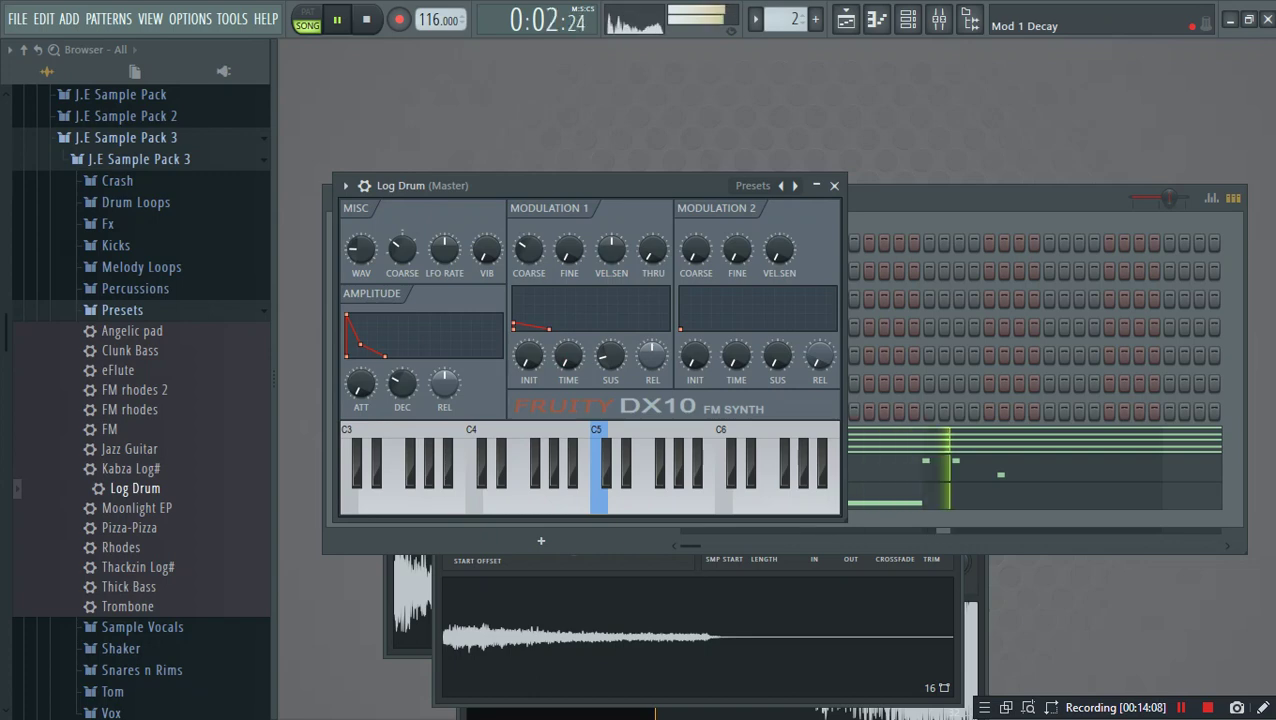
left_click_drag(610, 355, 610, 358)
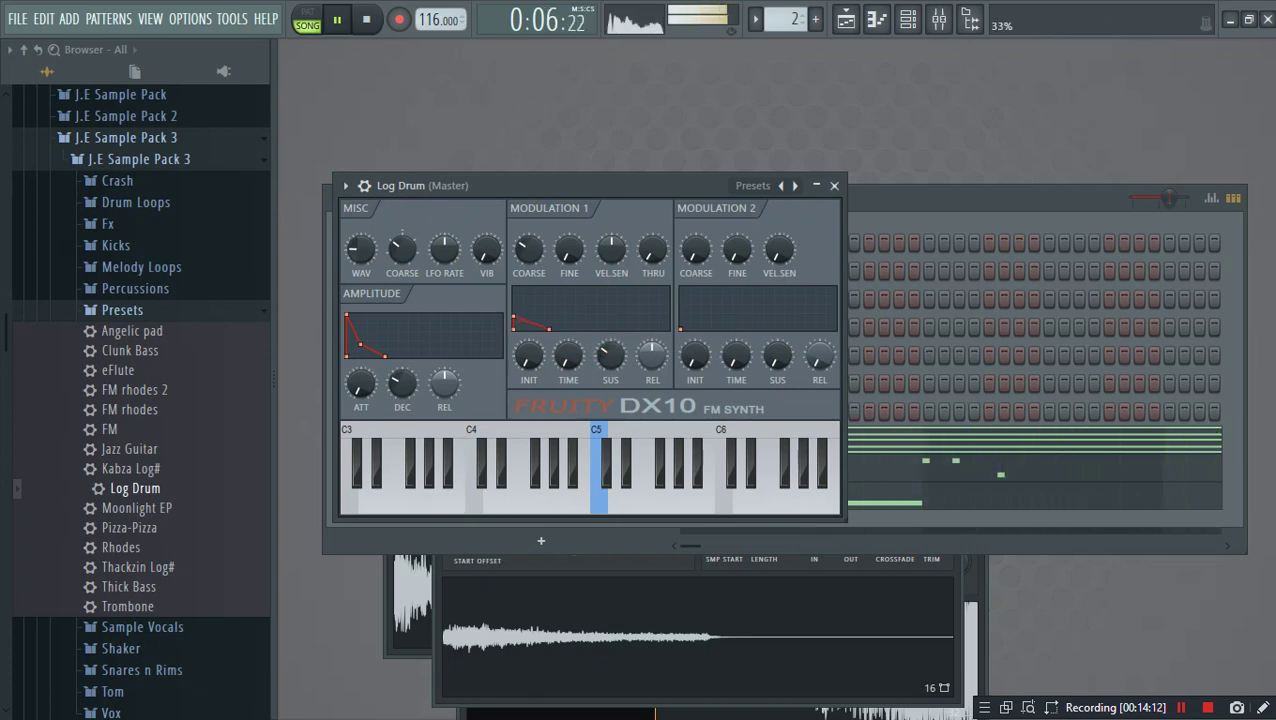
mouse_move(568, 355)
left_mouse_down()
mouse_move(568, 368)
mouse_move(610, 368)
mouse_move(568, 335)
left_mouse_up()
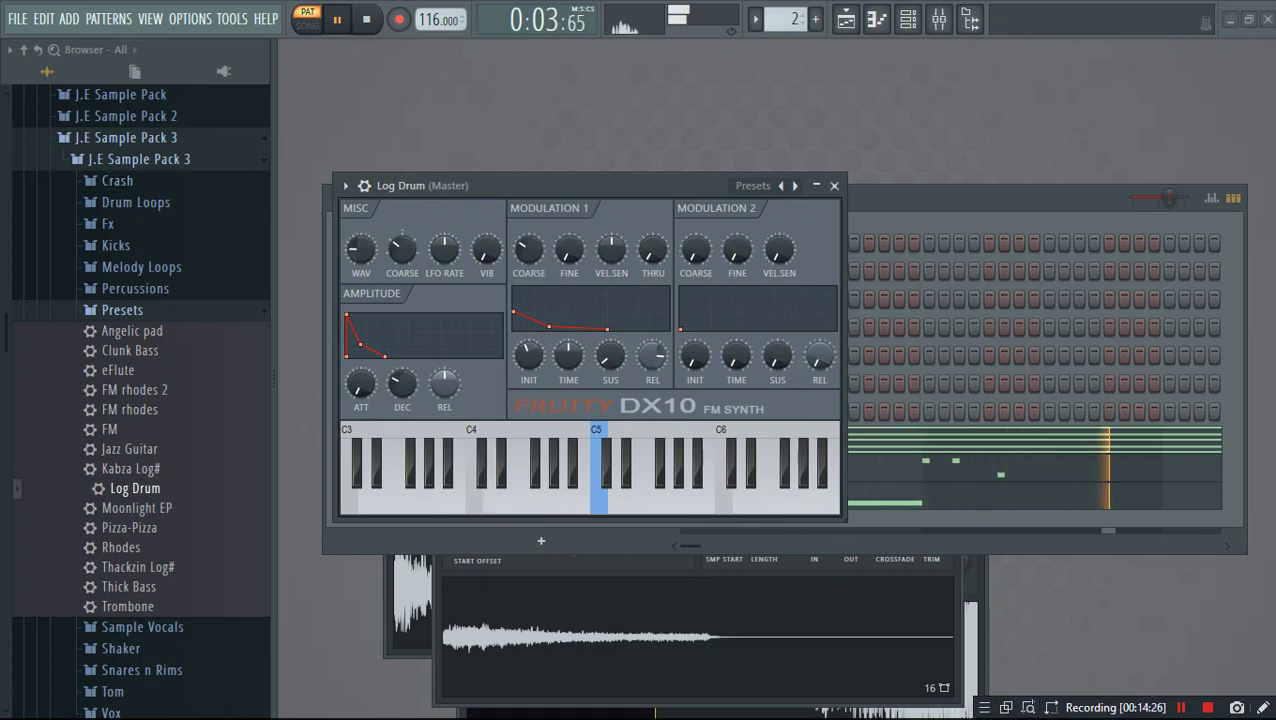
Step: Replay the pattern while setting the log drum's amplitude decay to 67% and main coarse tuning to 0, and readjusting its wave
key("space")
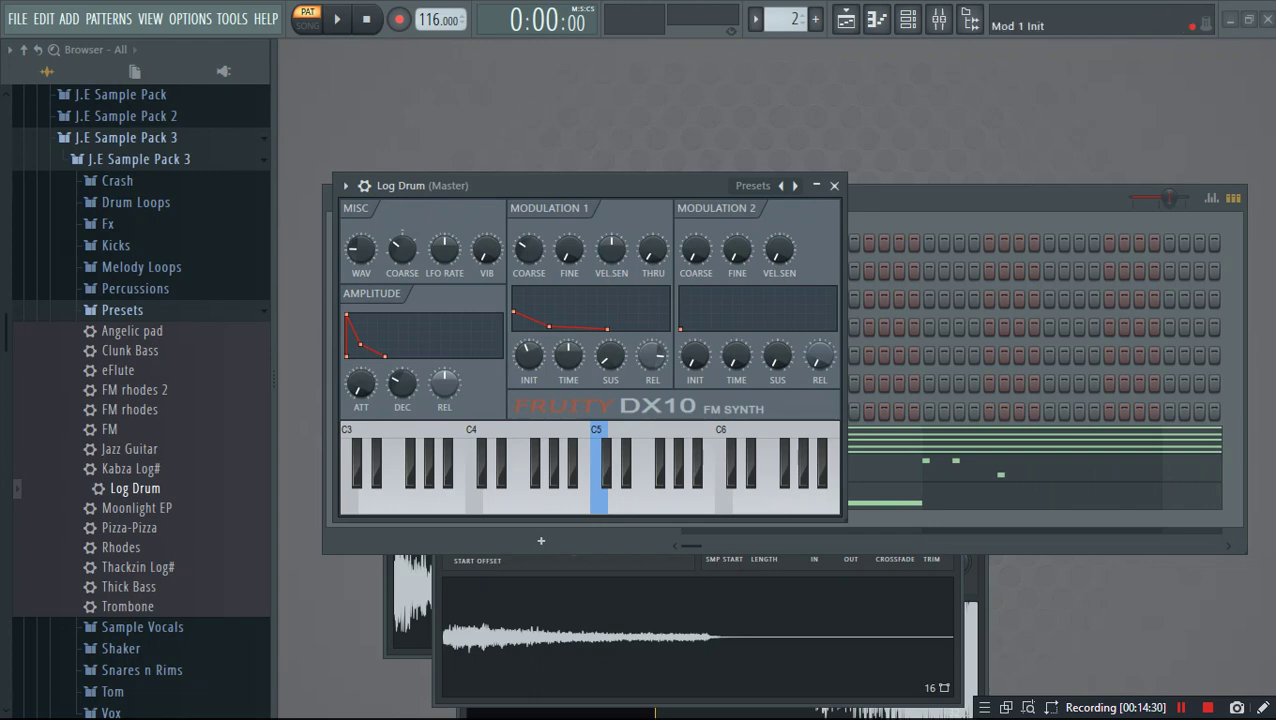
key("space")
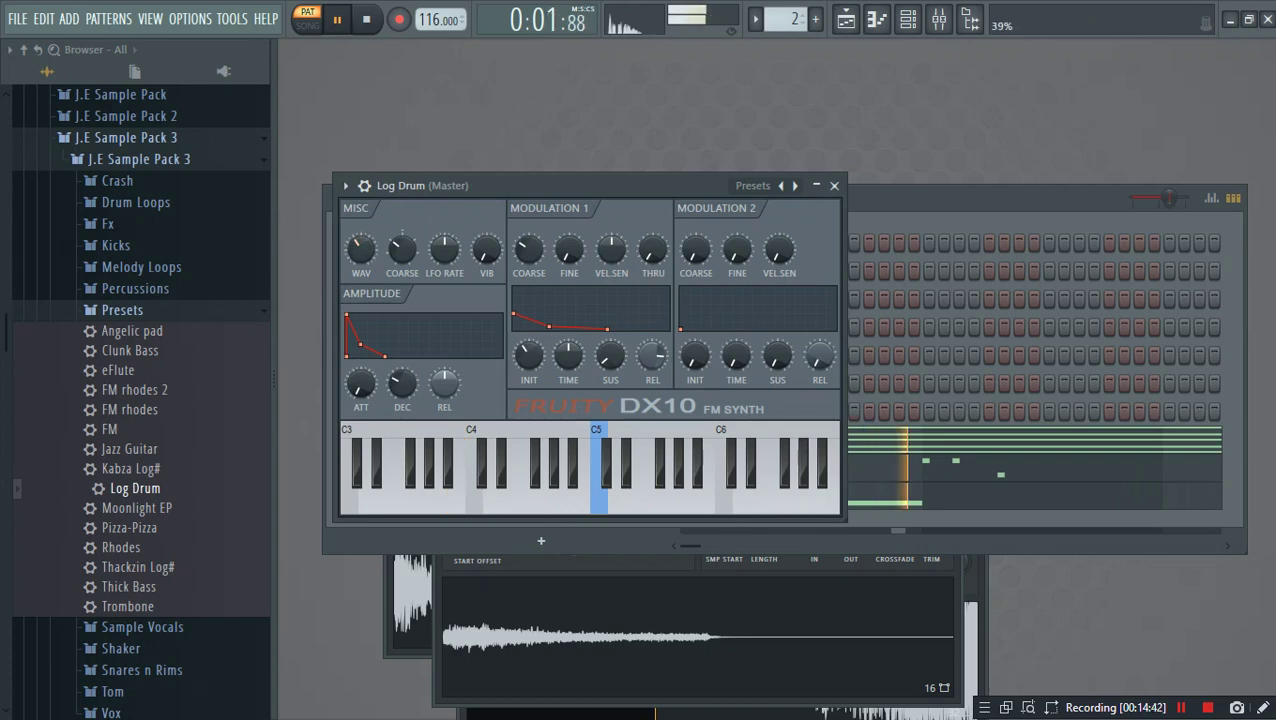
left_click_drag(401, 383, 401, 363)
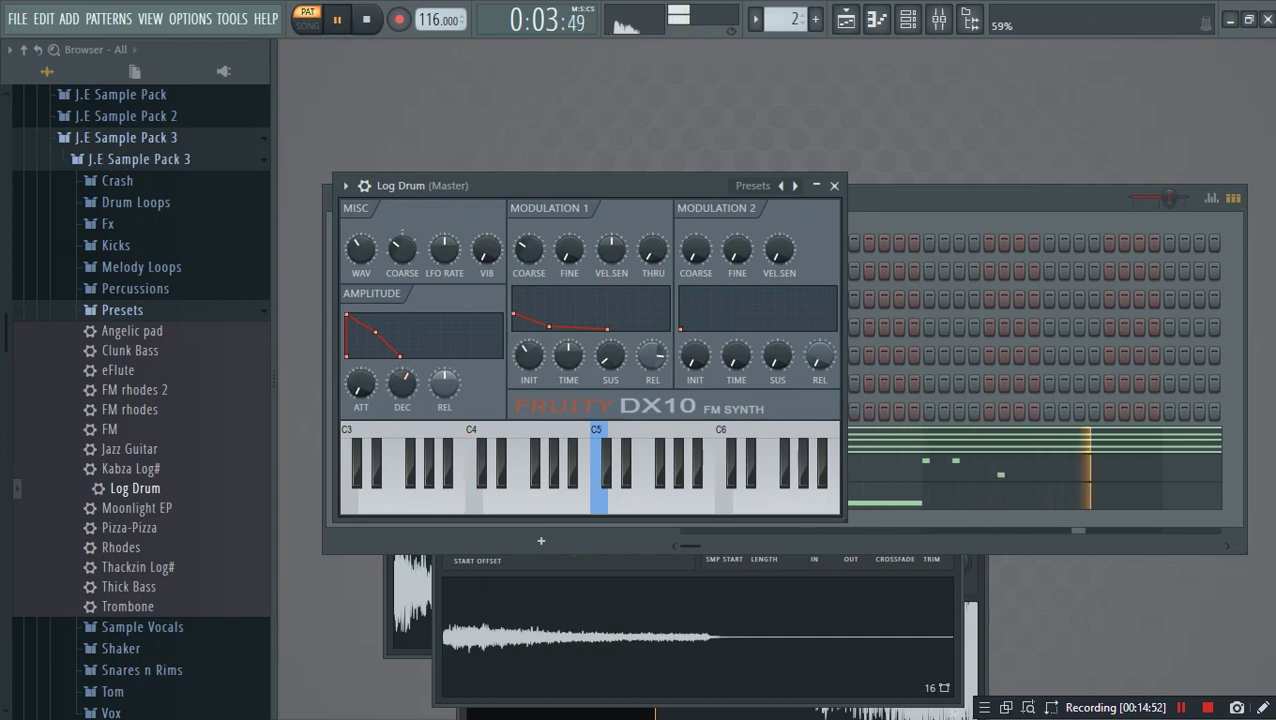
left_click_drag(401, 383, 401, 389)
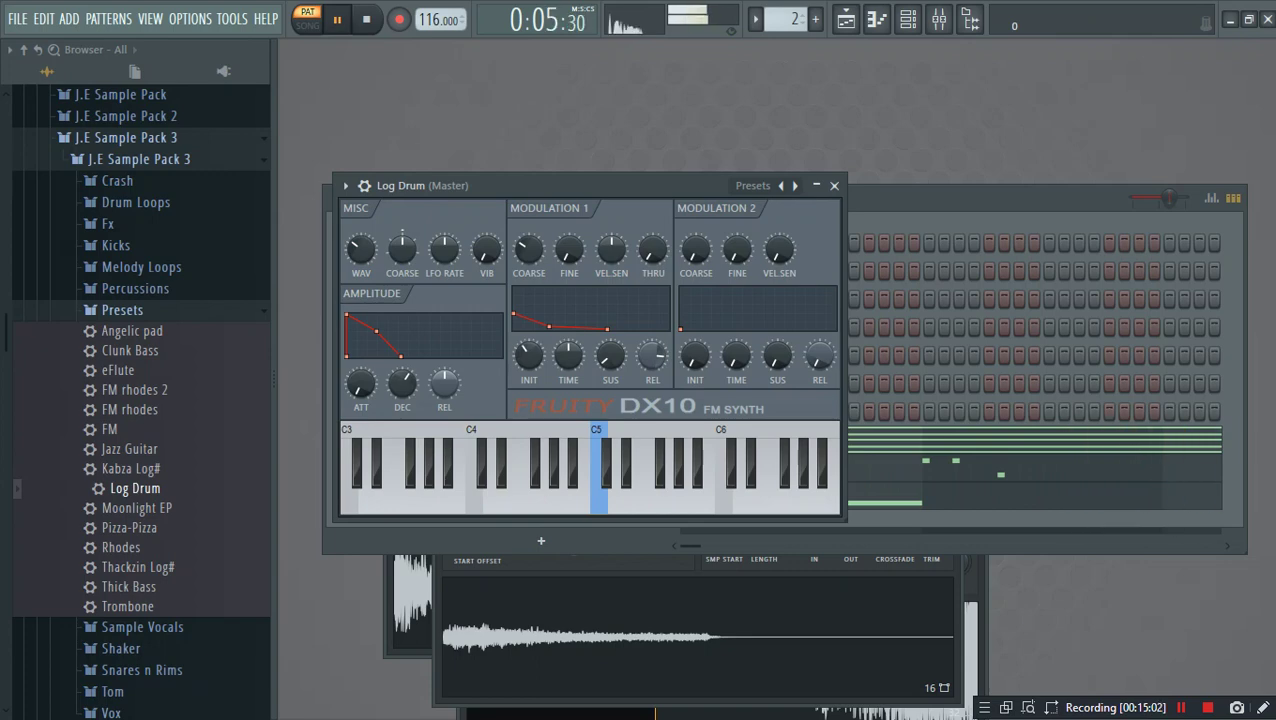
left_click_drag(361, 249, 361, 258)
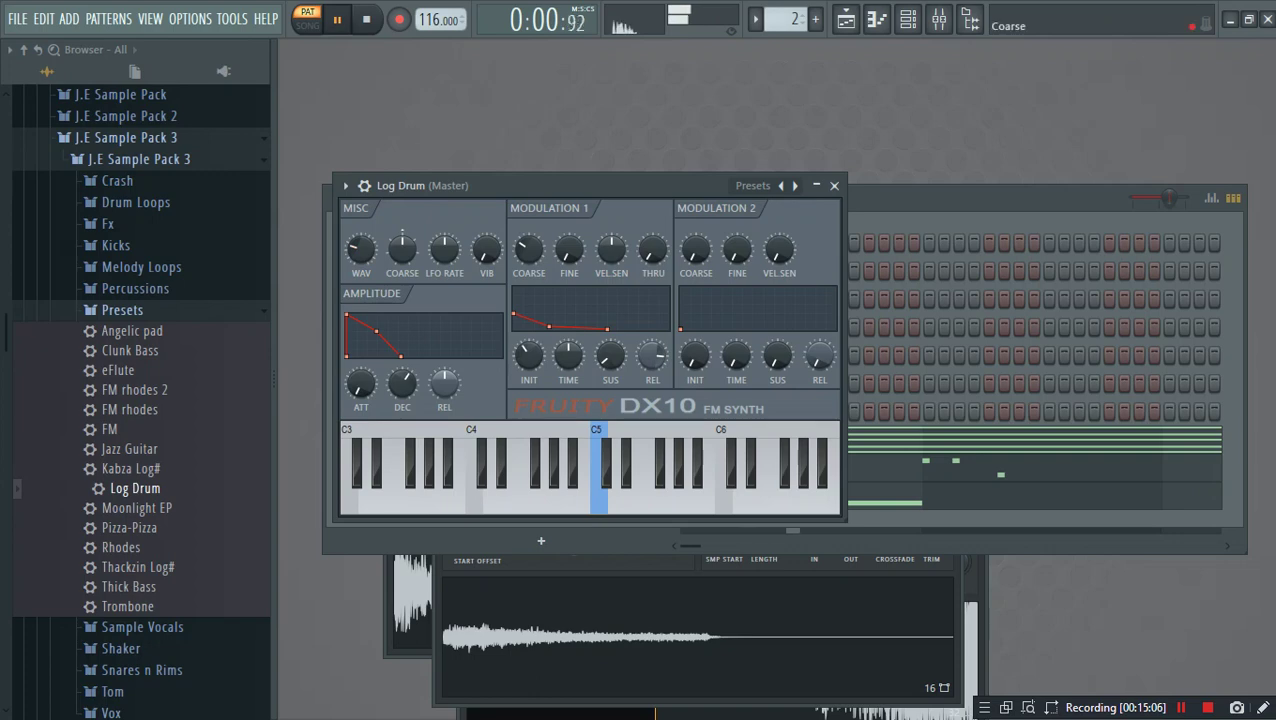
left_click_drag(402, 383, 402, 376)
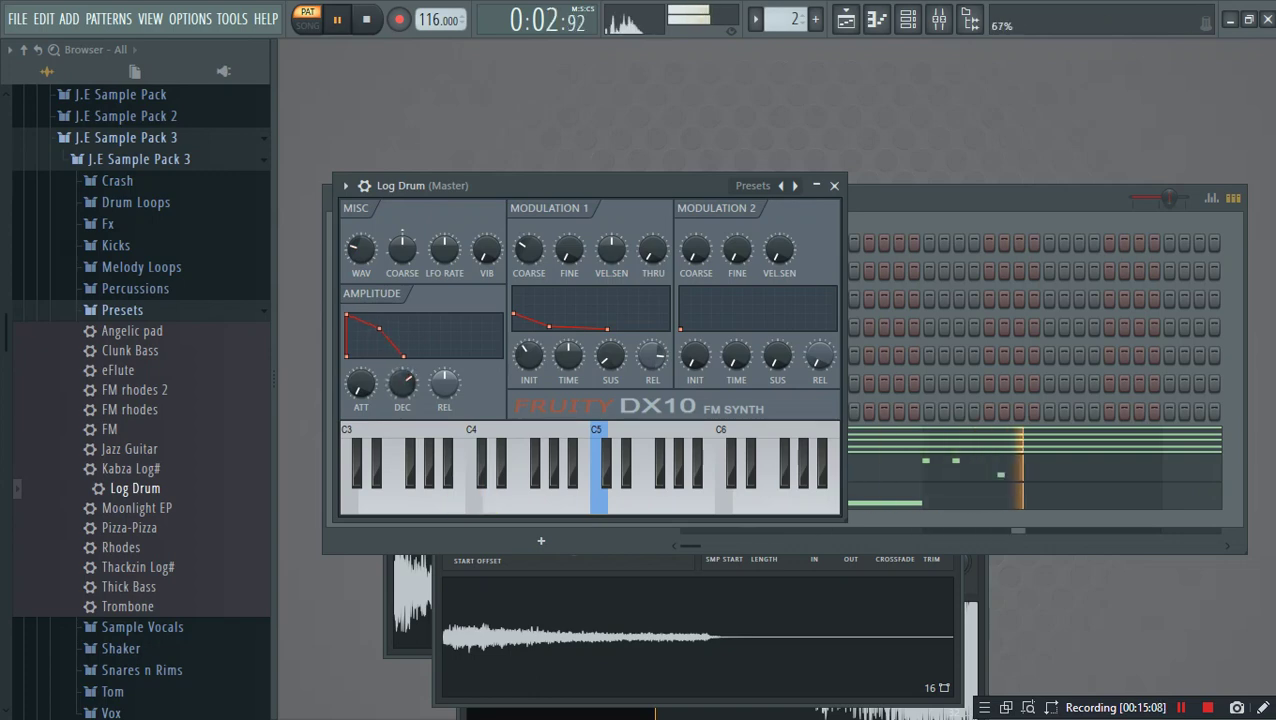
Step: Open the log drum's piano roll, transpose all its notes down one octave and replay the pattern
left_click(866, 458)
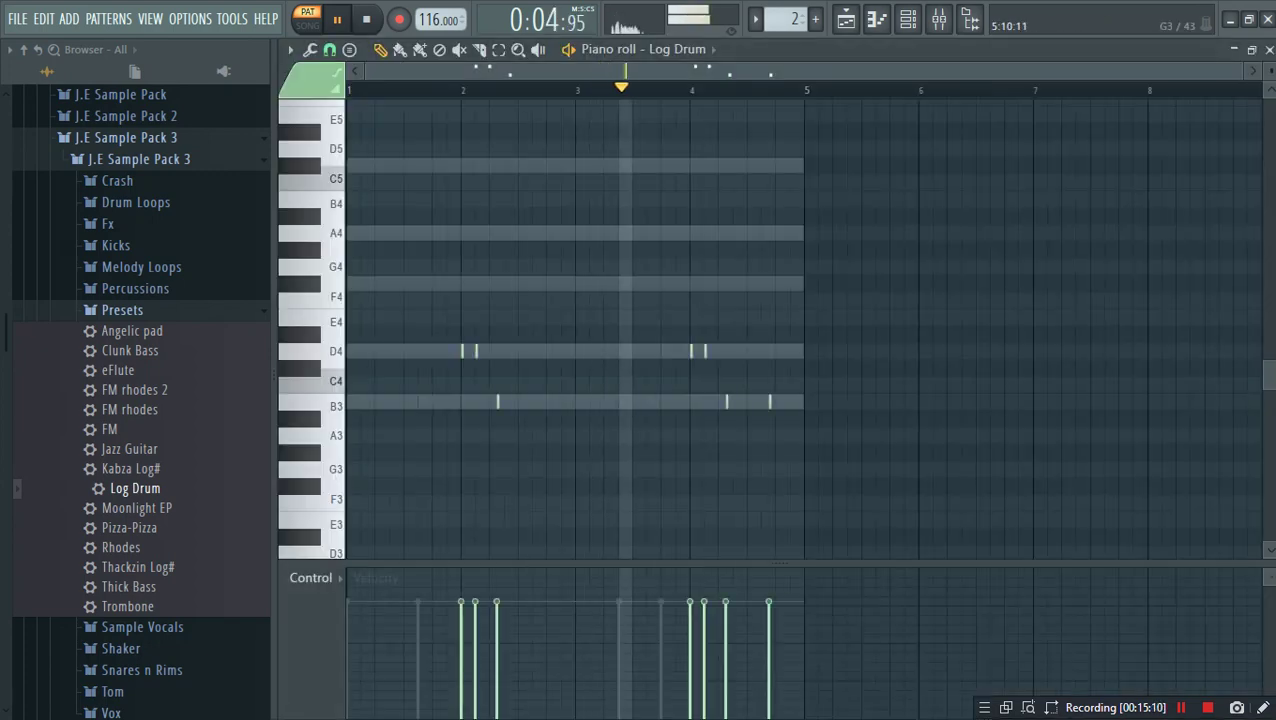
key("space")
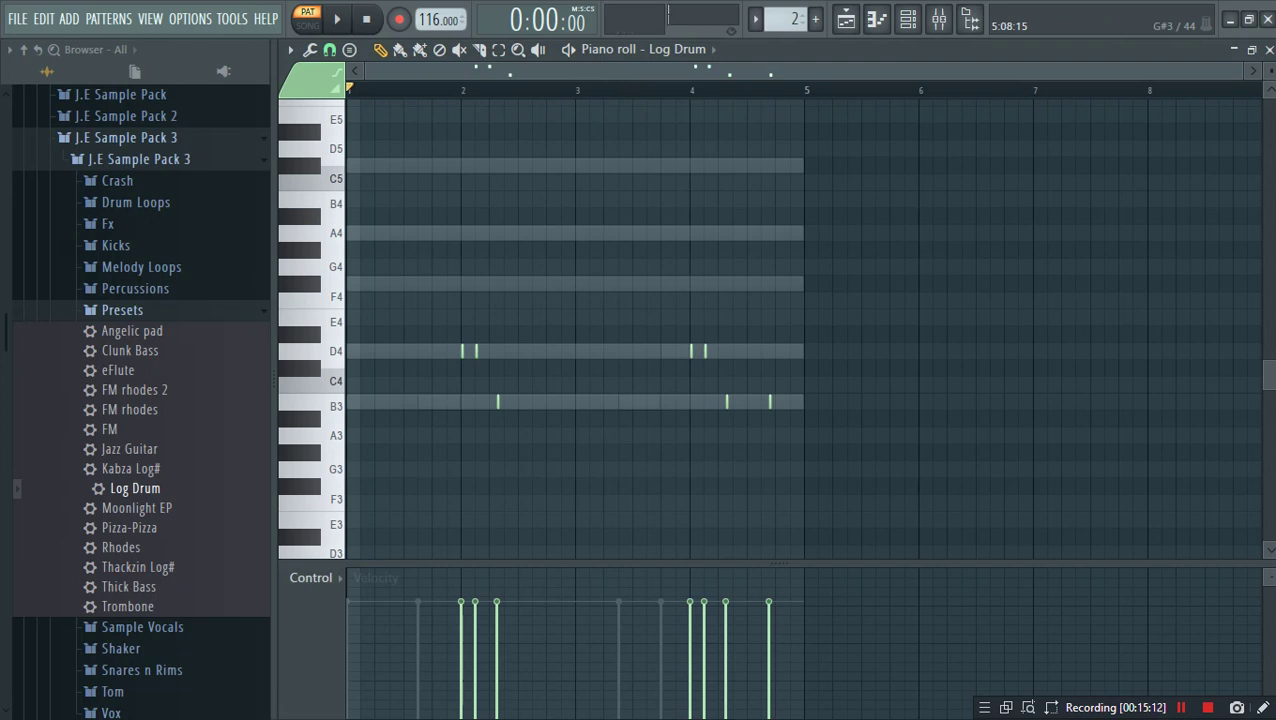
key("ctrl+Down")
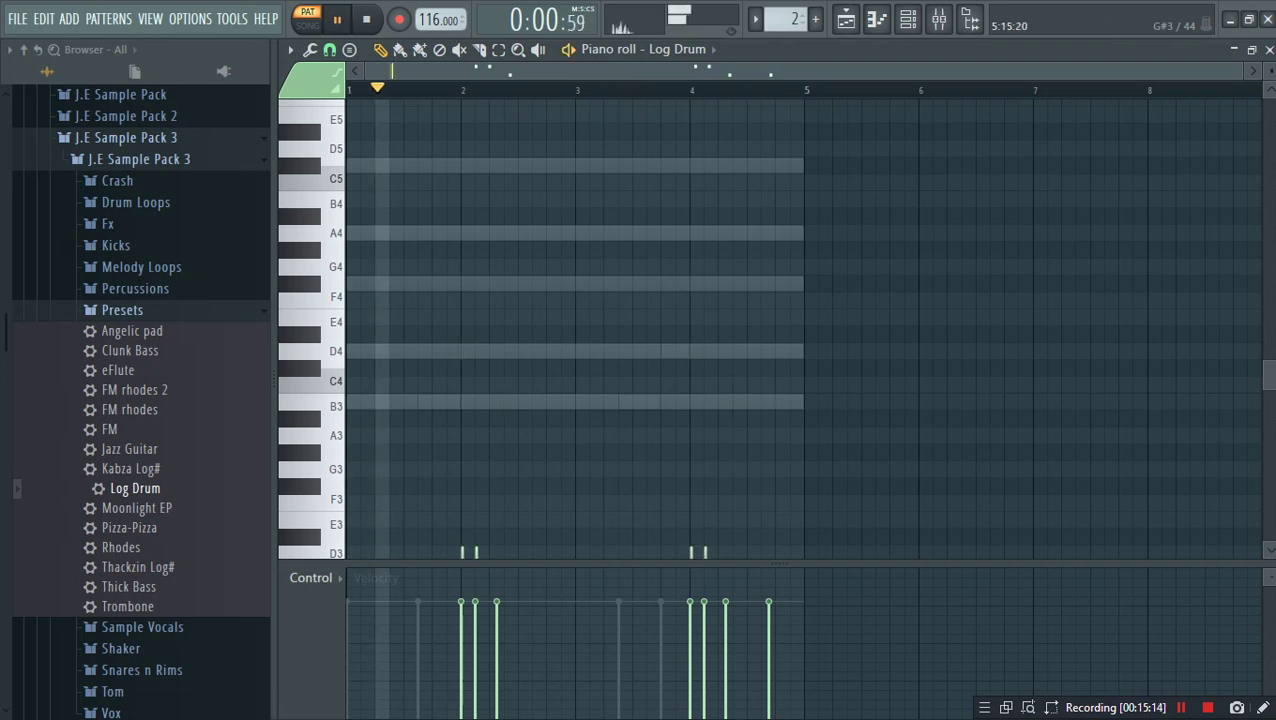
Step: Close the Log Drum piano roll, stop playback and return to the channel rack
scroll(575, 330, "down", 5)
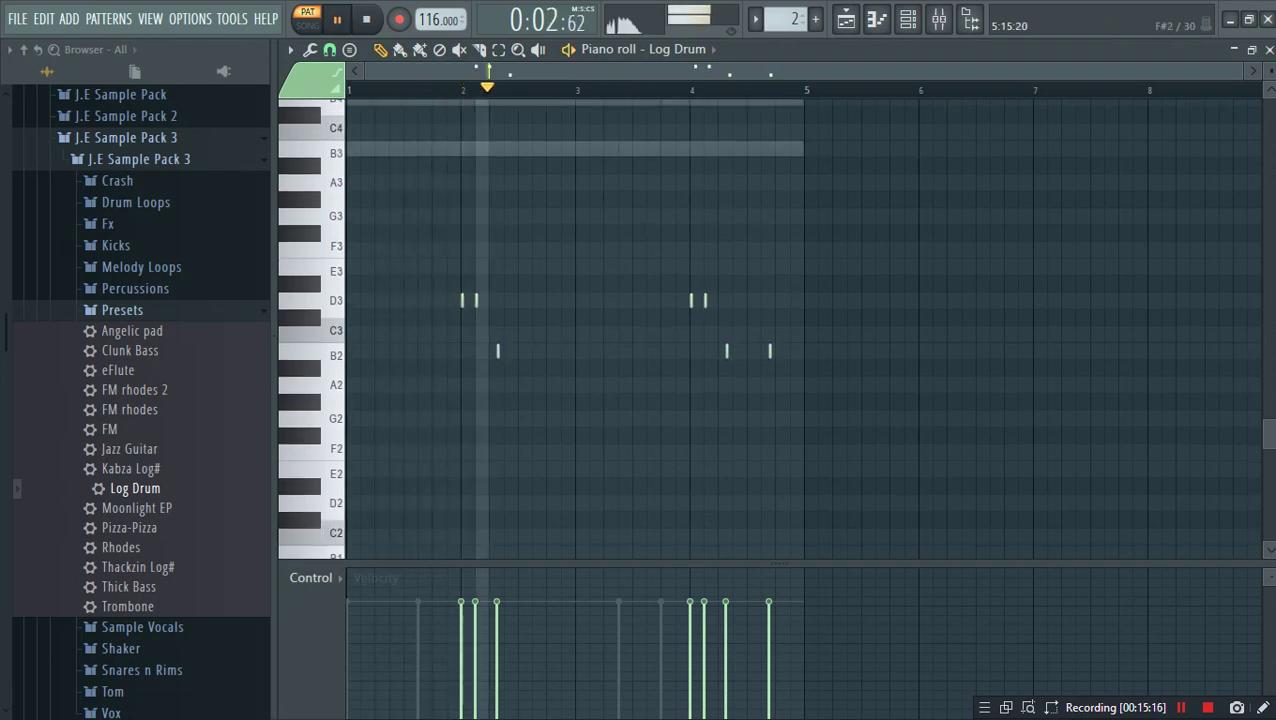
left_click(1269, 50)
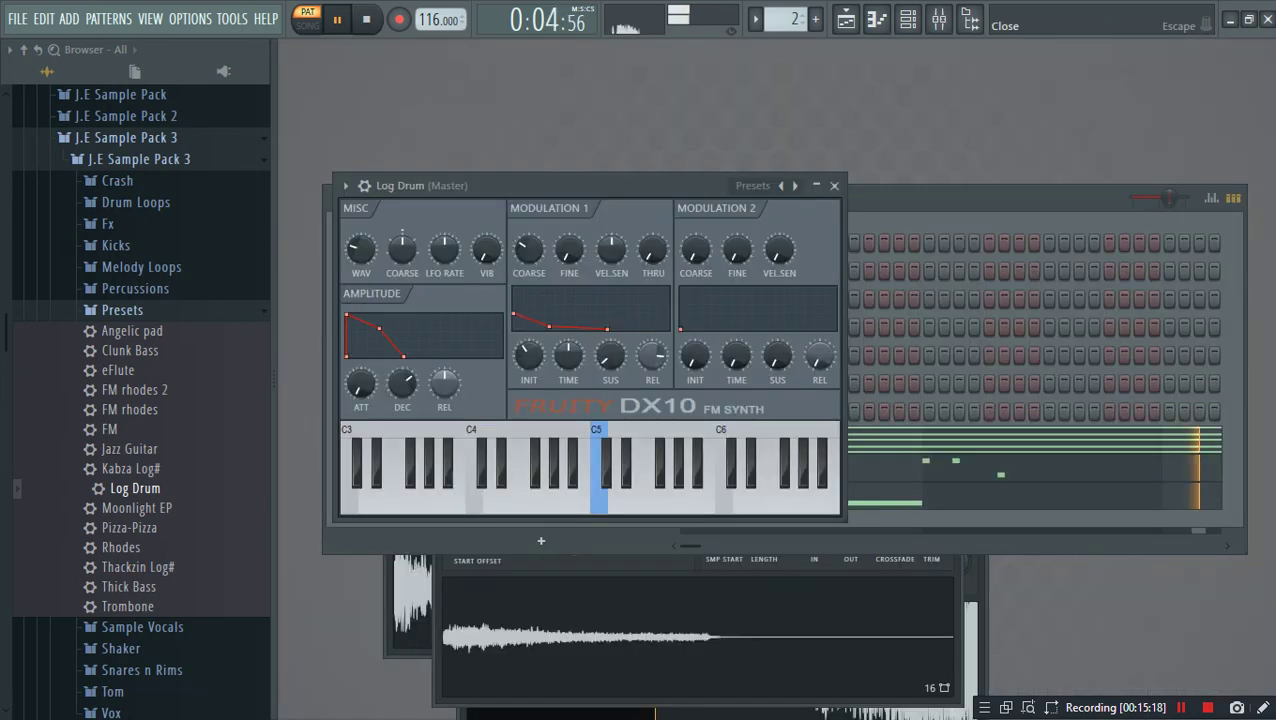
key("space")
left_click(1000, 215)
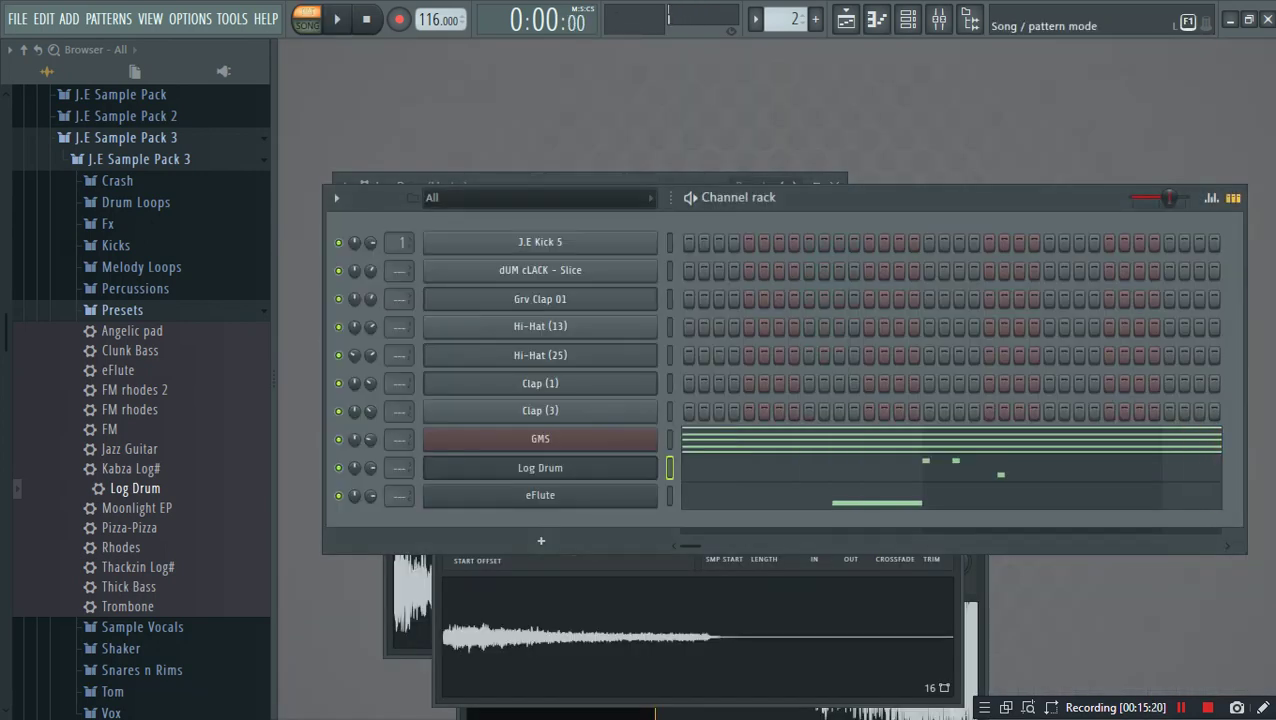
Step: Switch playback to song mode and listen to the arrangement from the start
left_click(306, 20)
key("space")
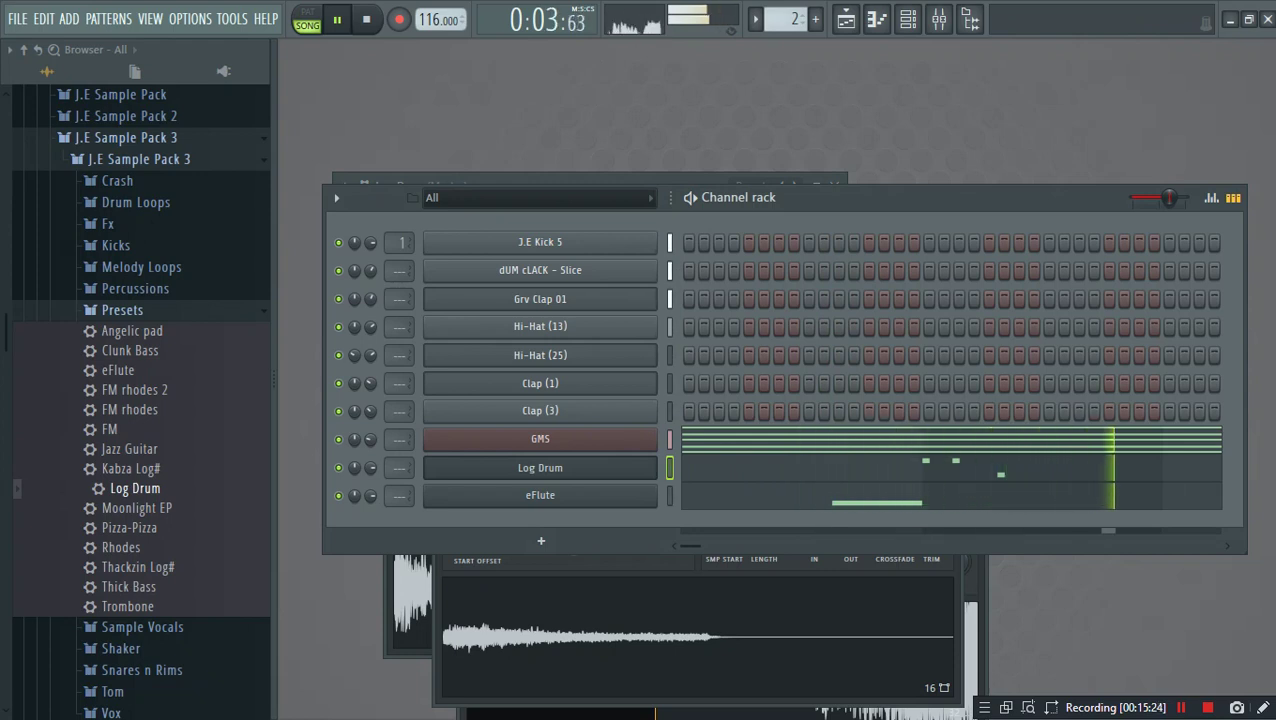
key("space")
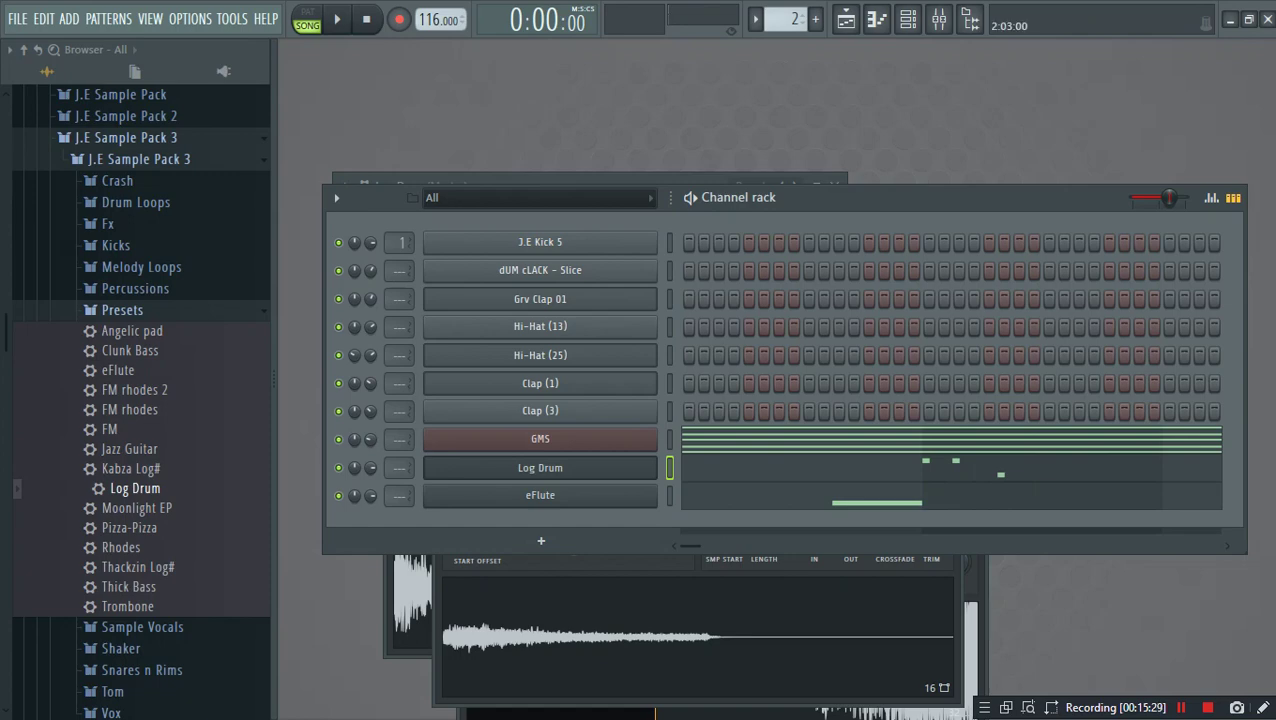
left_click(907, 19)
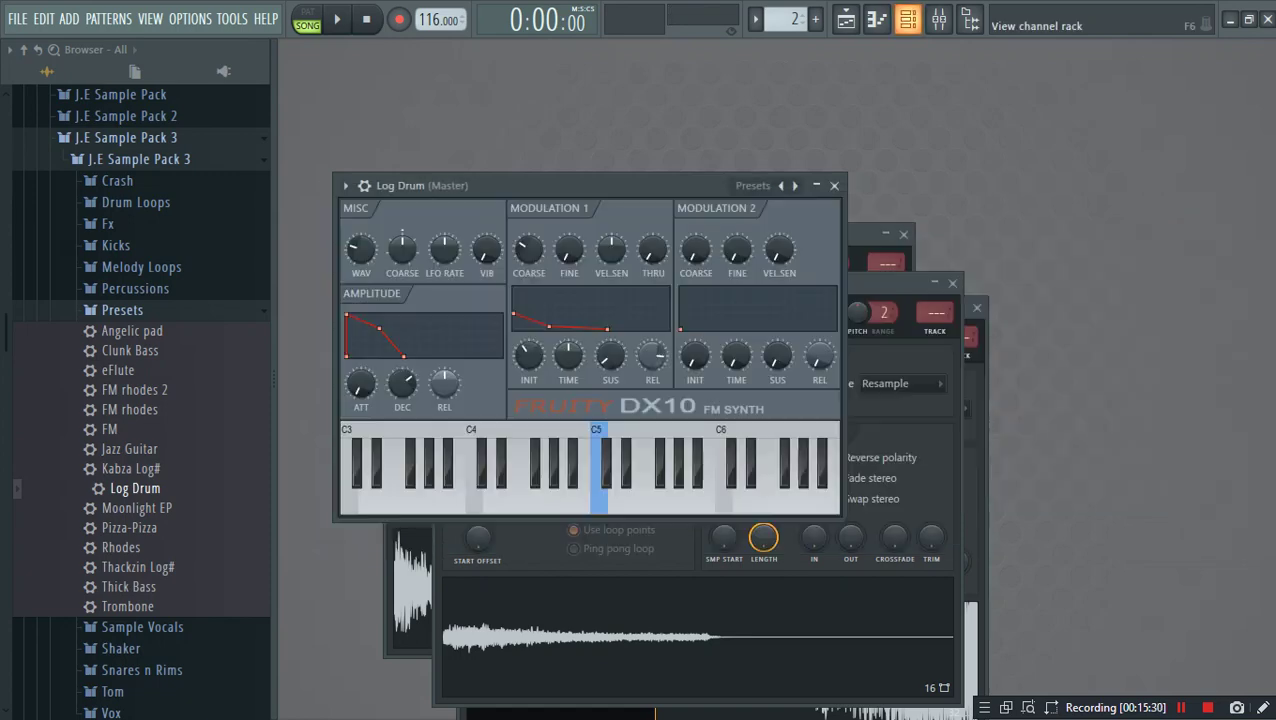
left_click(907, 19)
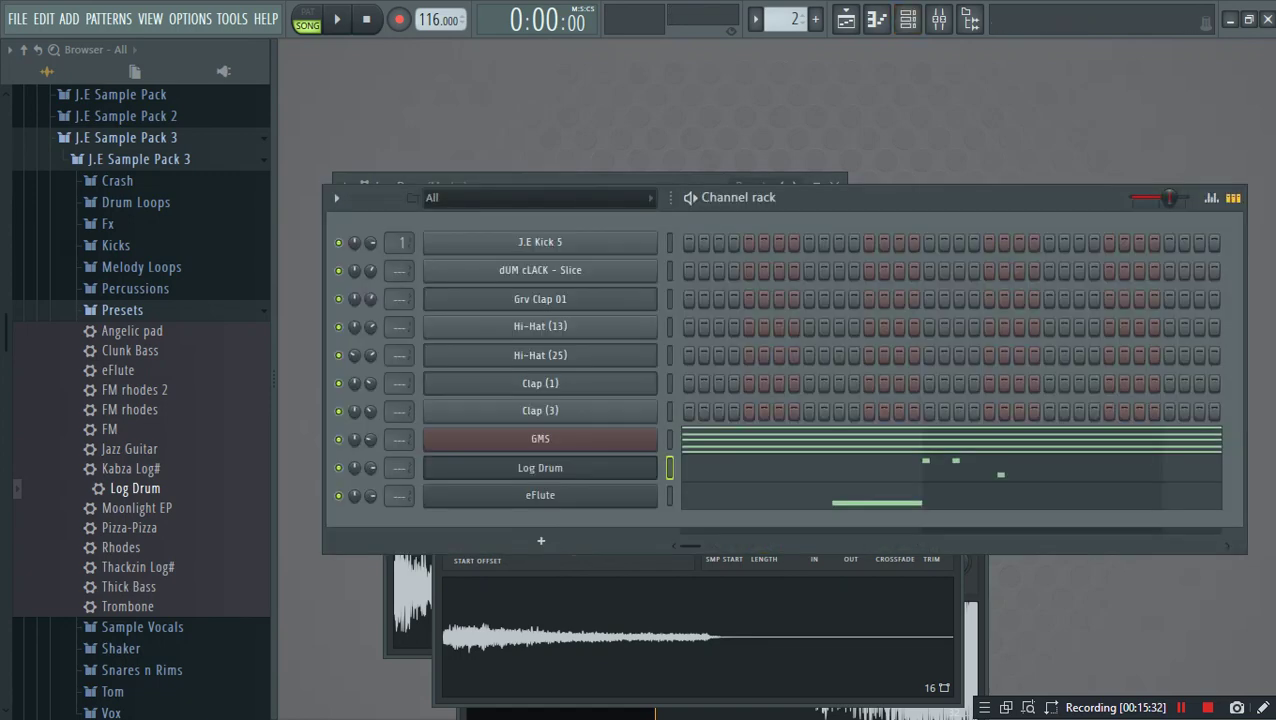
Step: Collapse the Presets folder and lower the eFlute channel's volume while the song plays
key("space")
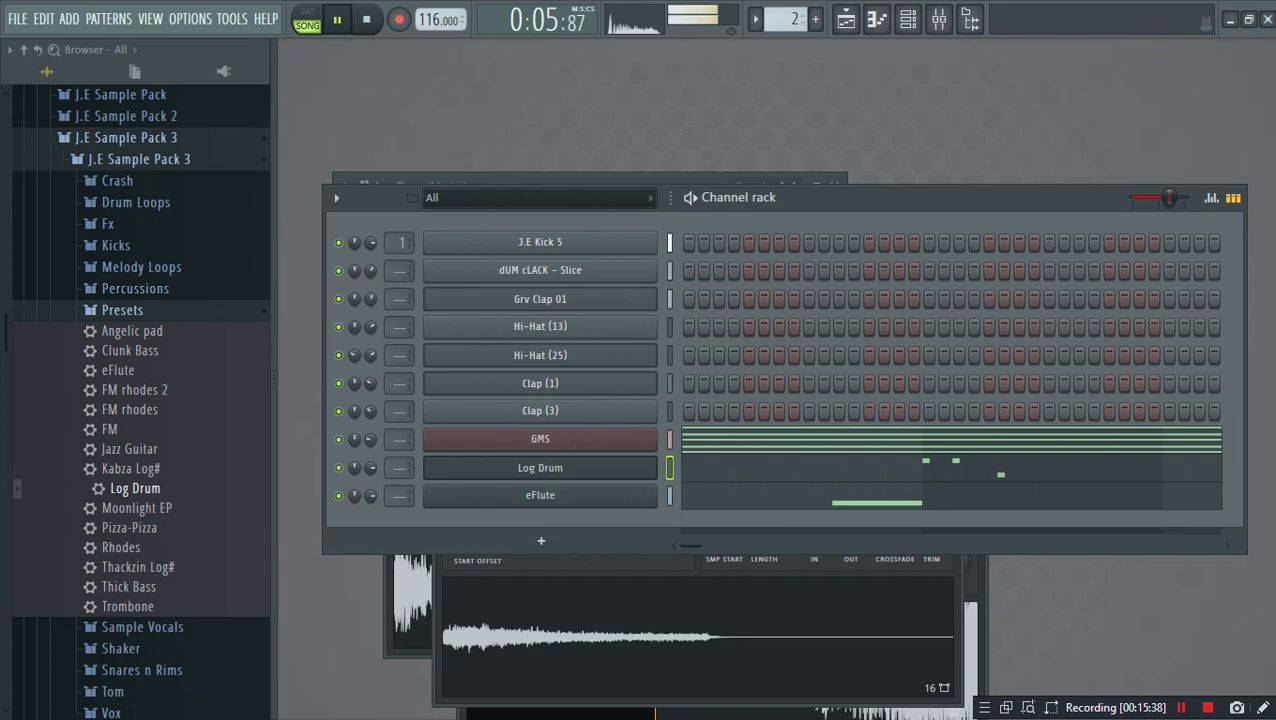
left_click(122, 310)
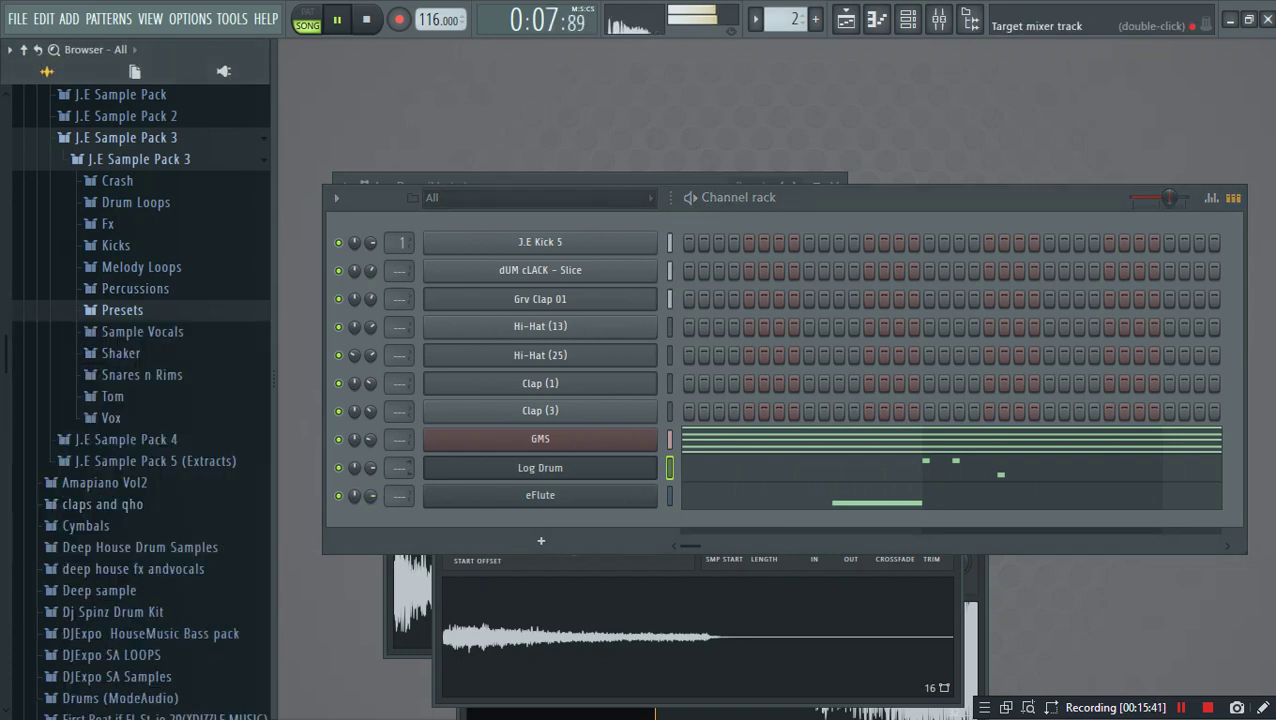
left_click_drag(371, 496, 371, 513)
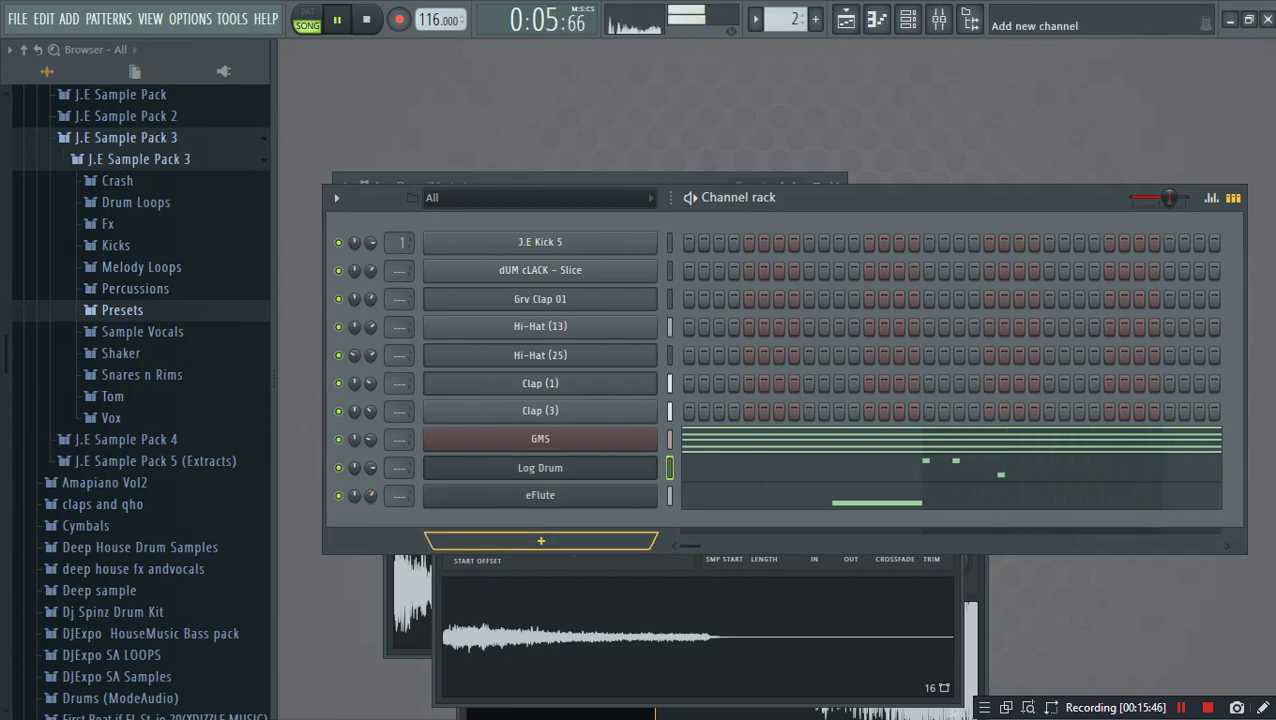
key("space")
Step: Add a Gladiator channel and load the patch SYN Oberheim Brass MS from its Synth category
left_click(430, 540)
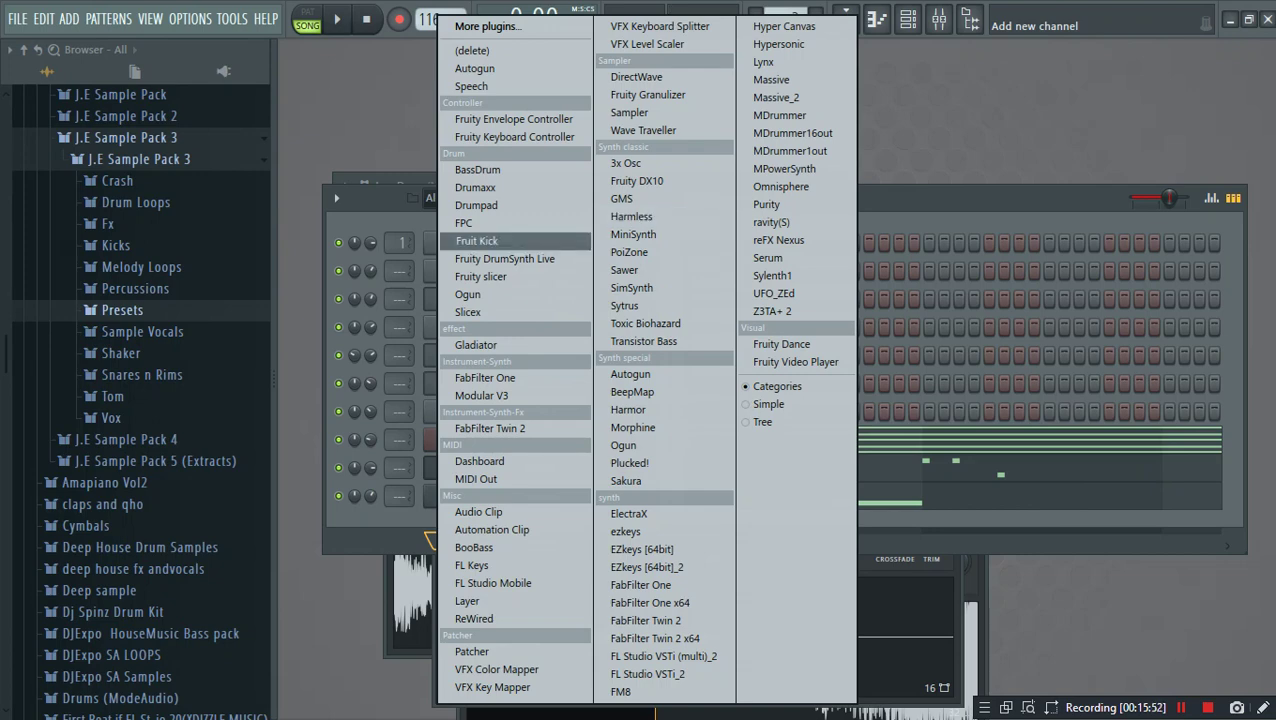
left_click(476, 344)
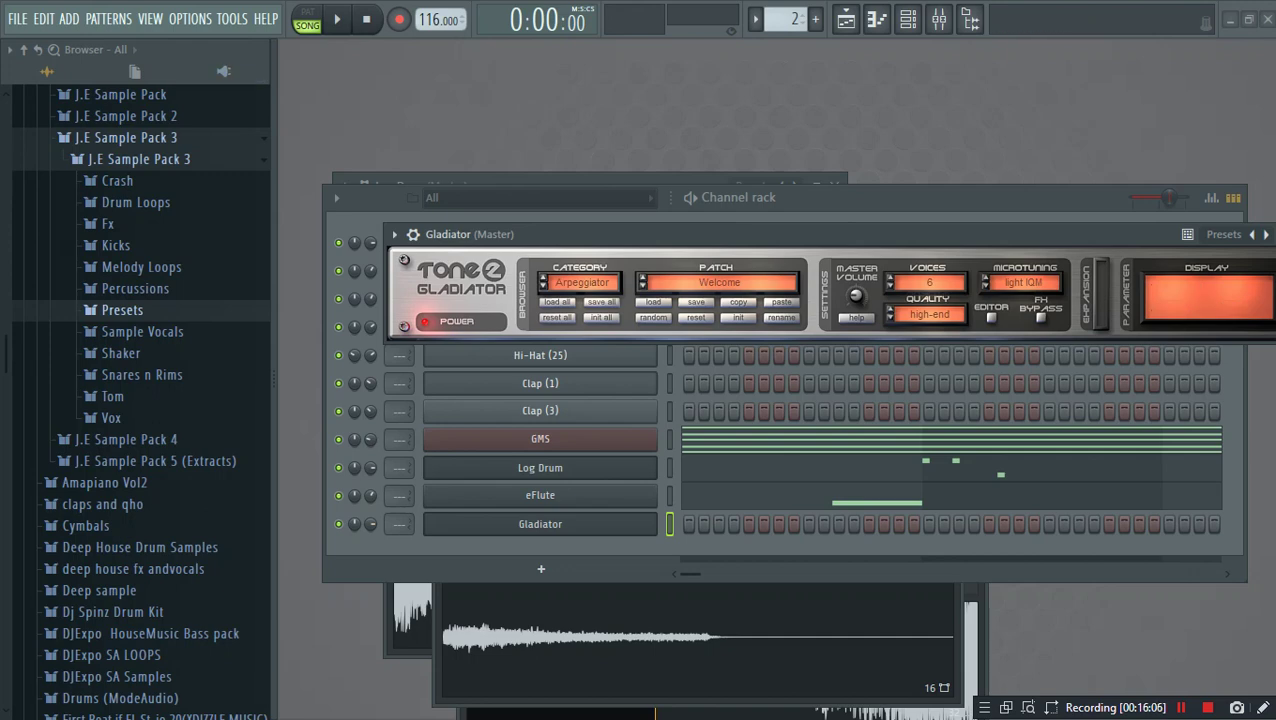
left_click(581, 282)
left_click(600, 362)
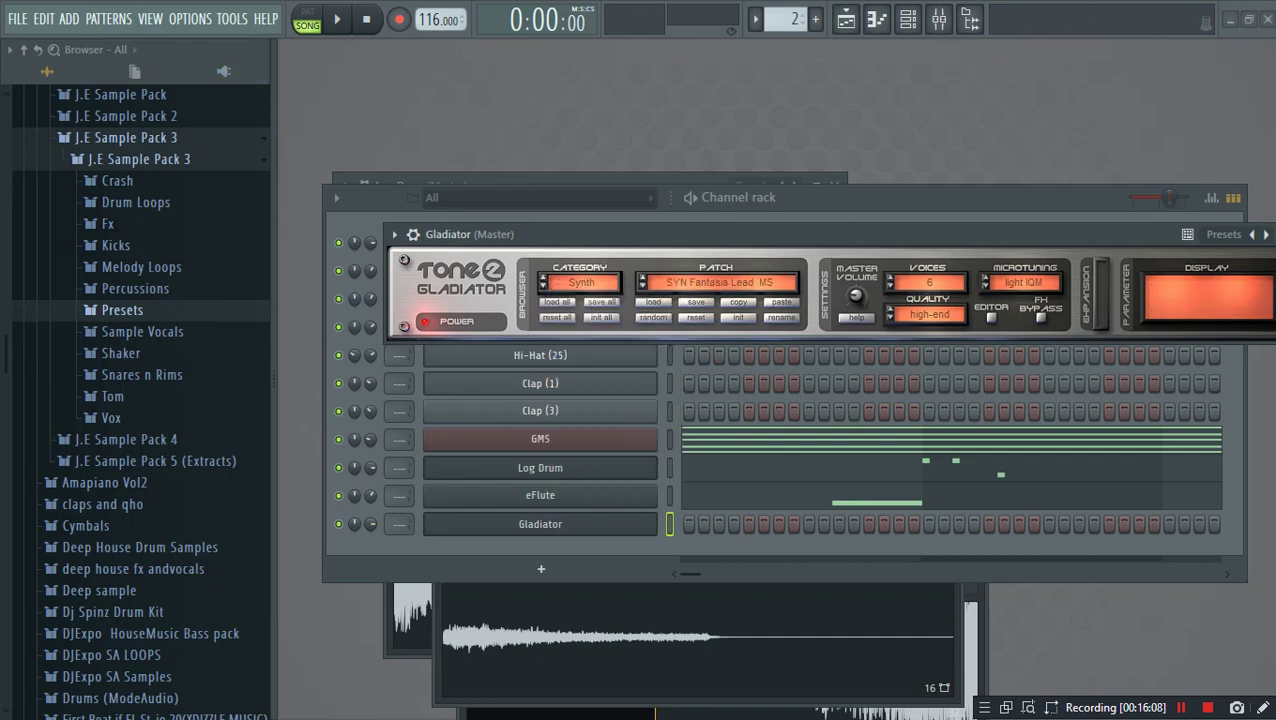
left_click(718, 282)
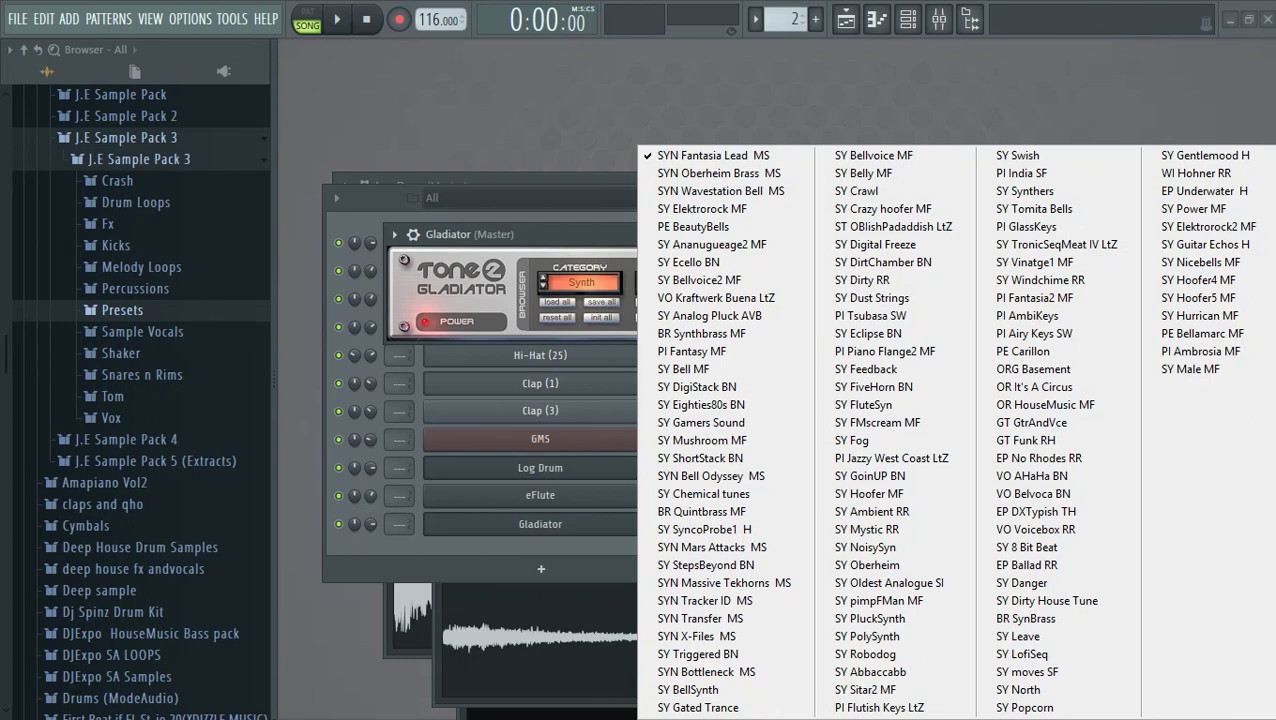
left_click(719, 173)
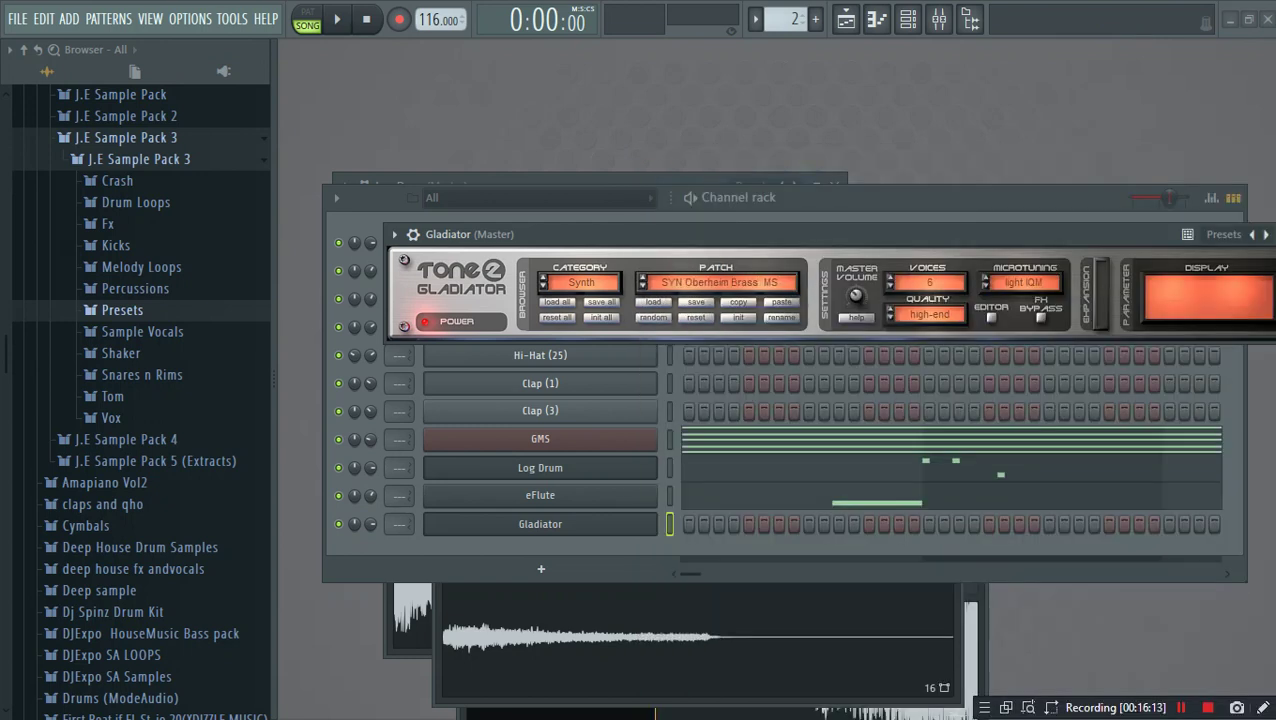
left_click(760, 199)
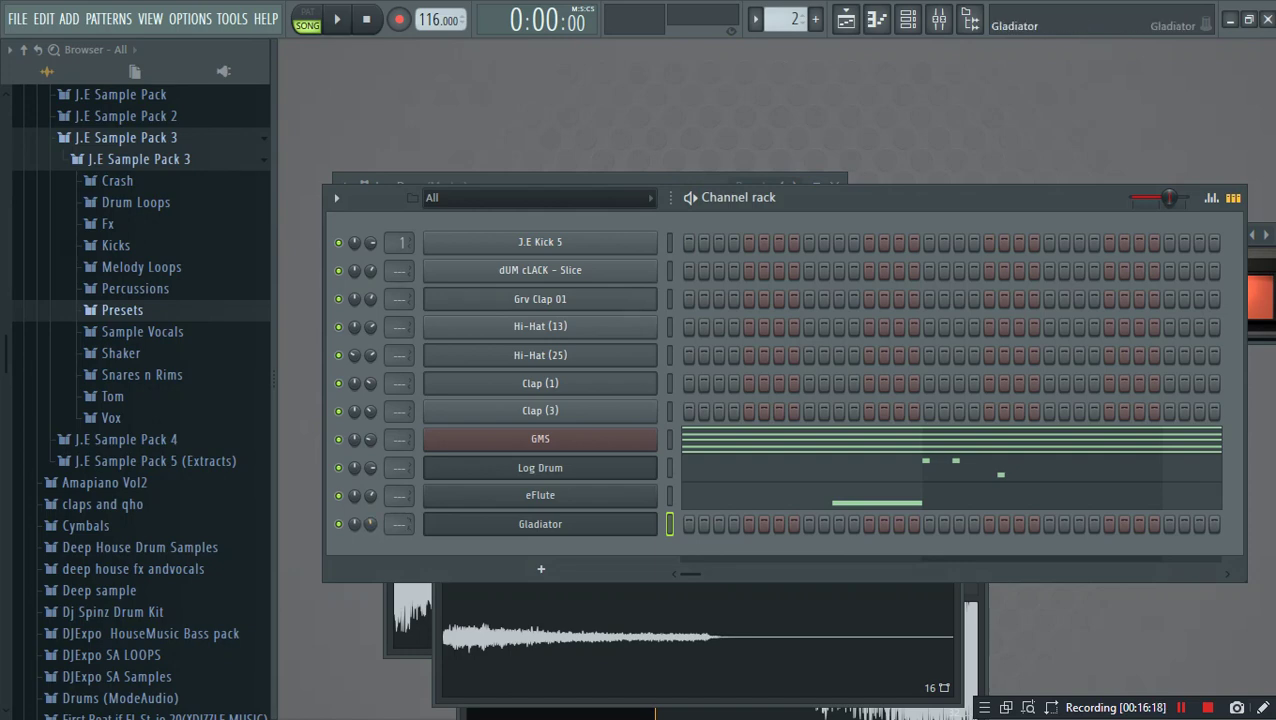
Step: Open the Gladiator channel's piano roll and audition the B3 and B4 keys
right_click(650, 524)
left_click(698, 487)
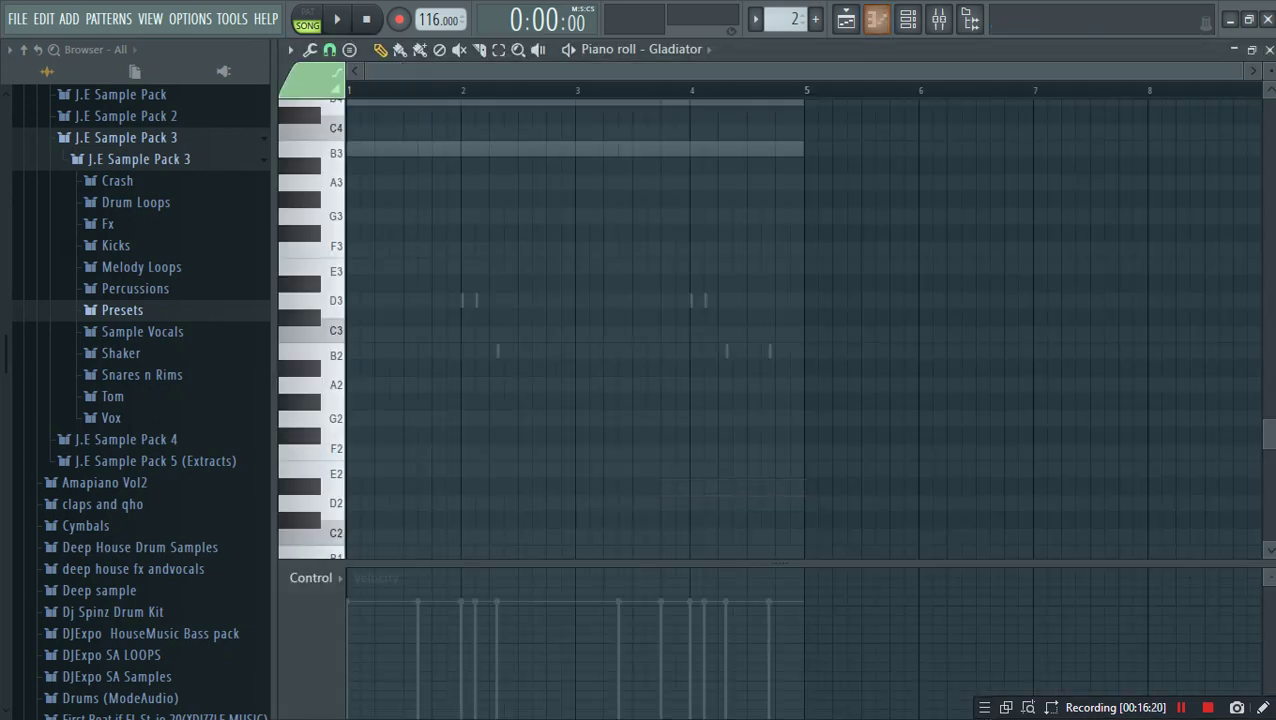
left_click(331, 154)
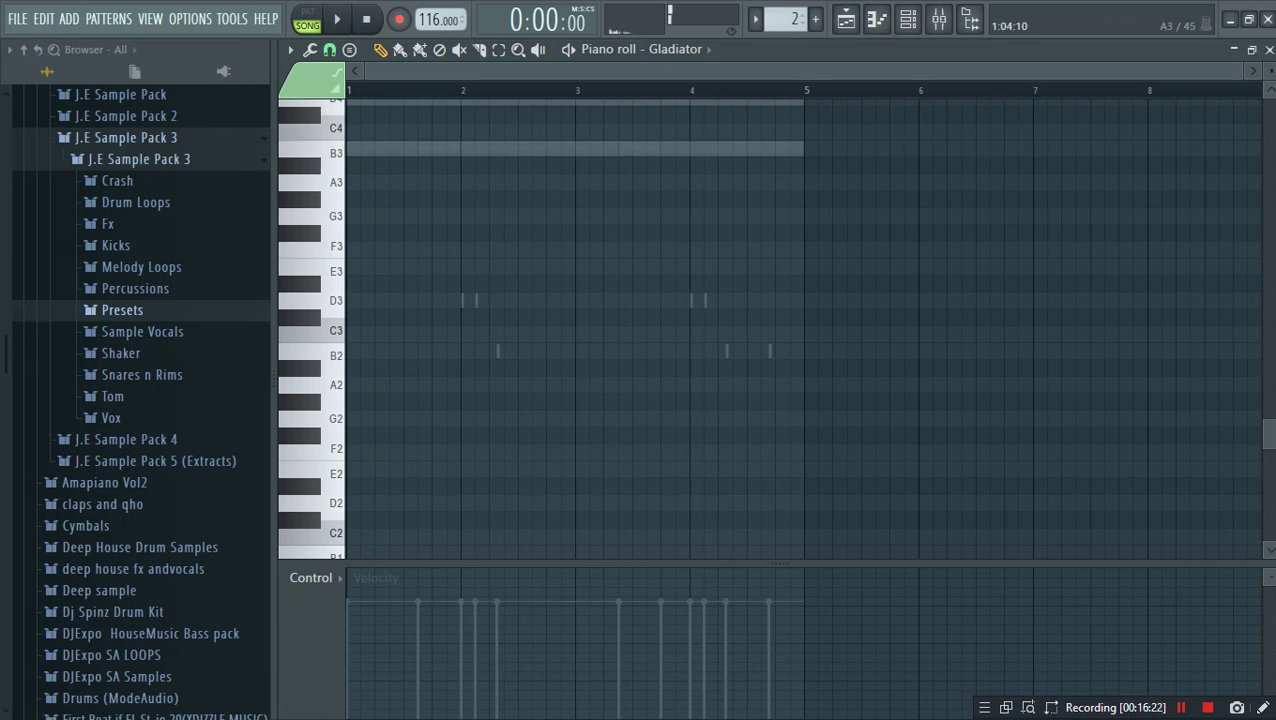
scroll(370, 176, "up", 5)
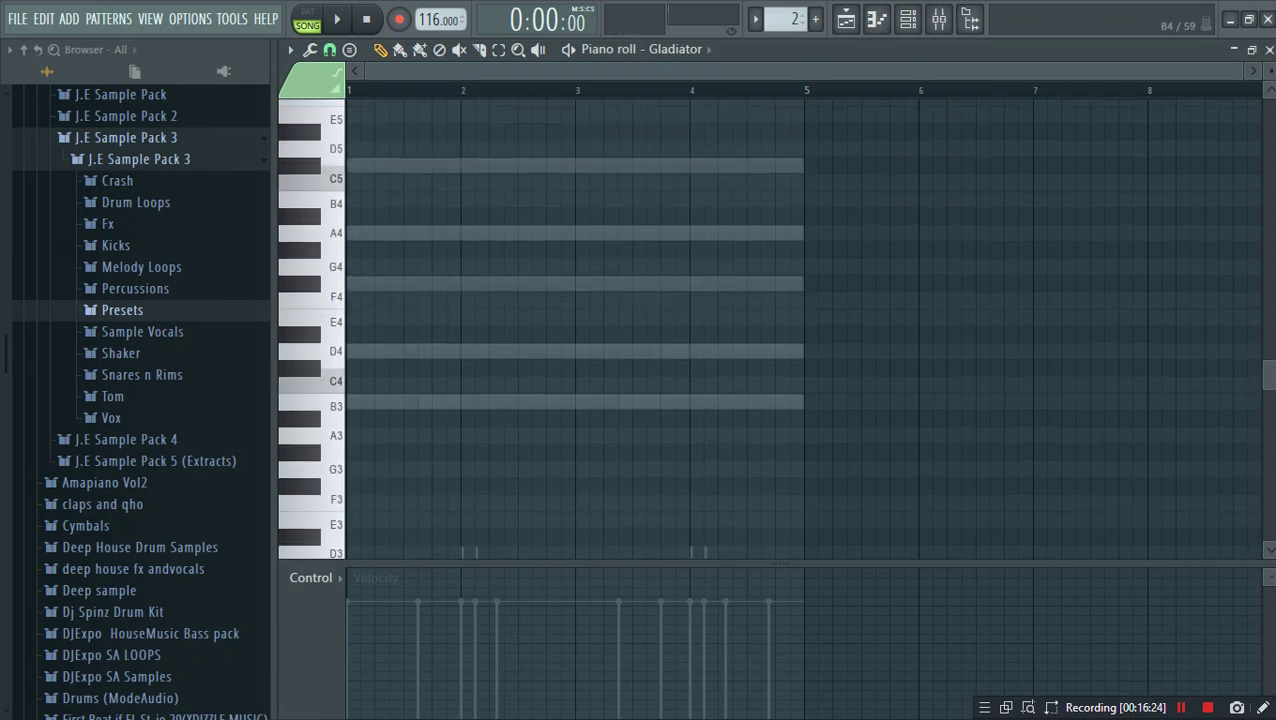
left_click(315, 204)
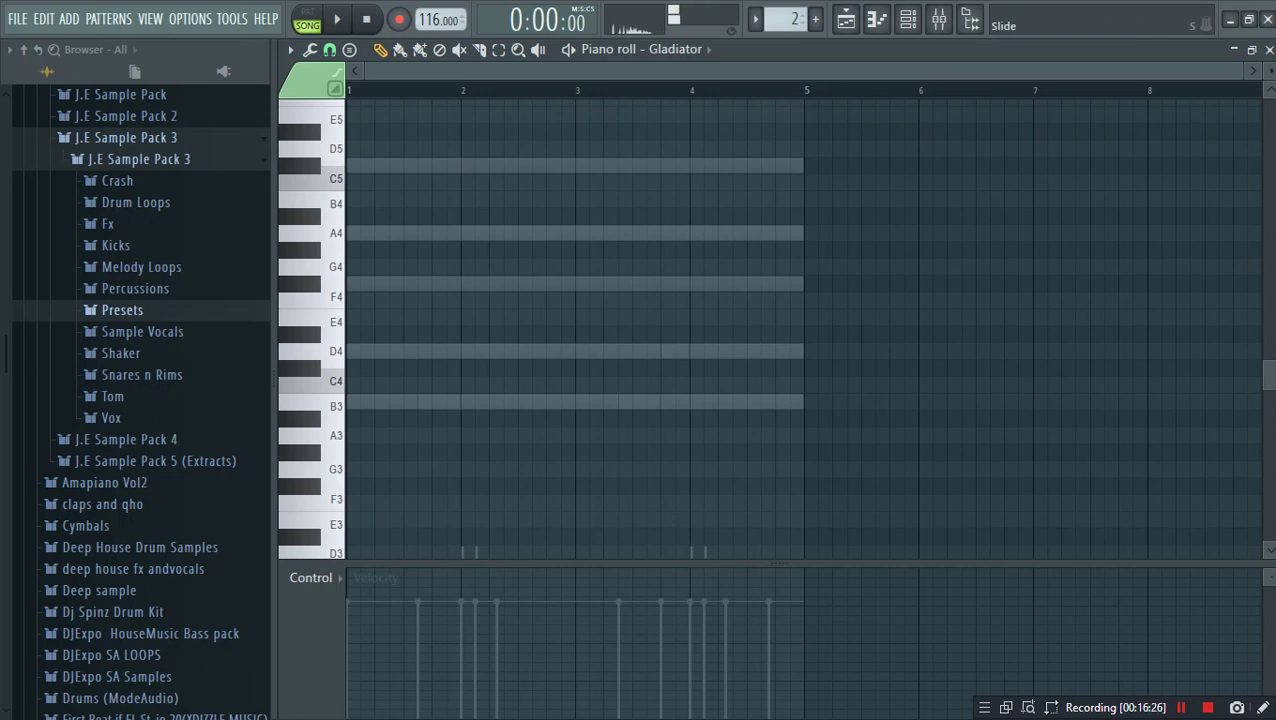
Step: Stamp a four-step chord of B4, D5, F#5, A5 and C#6 at step 15 of bar 1
left_click(349, 49)
left_click(413, 266)
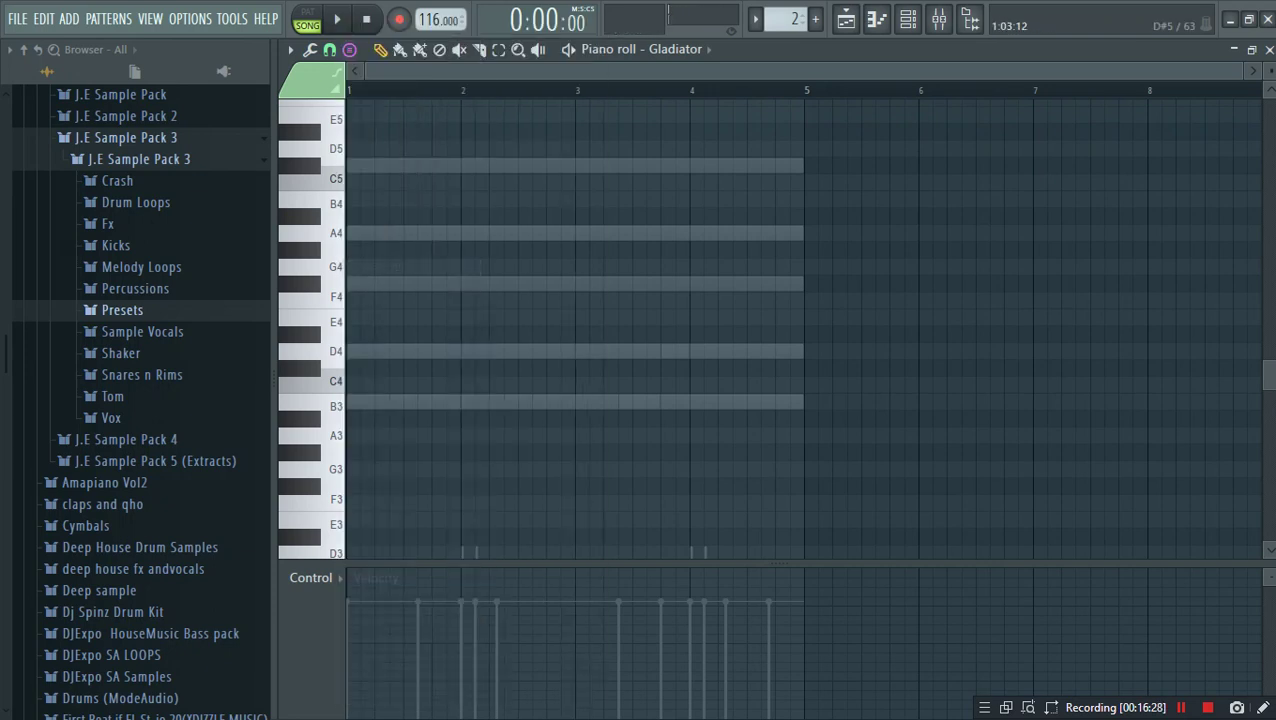
scroll(366, 90, "up", 8)
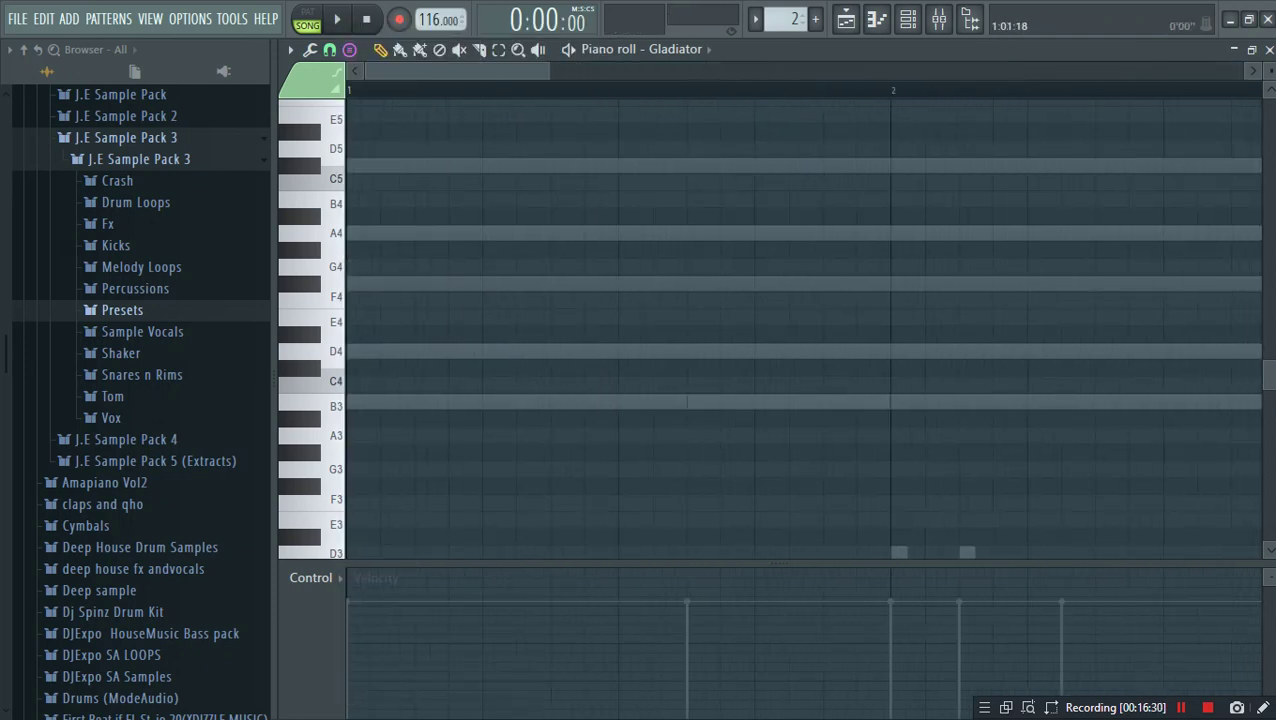
left_click(315, 204)
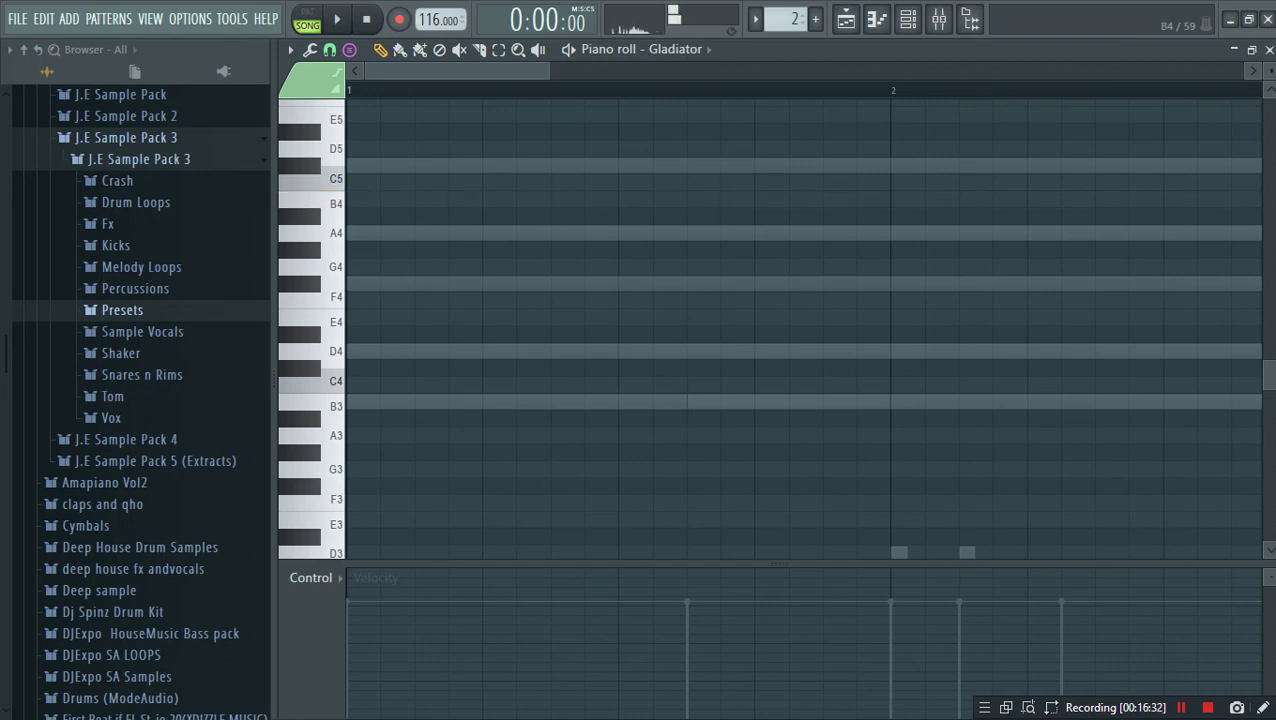
left_click(850, 204)
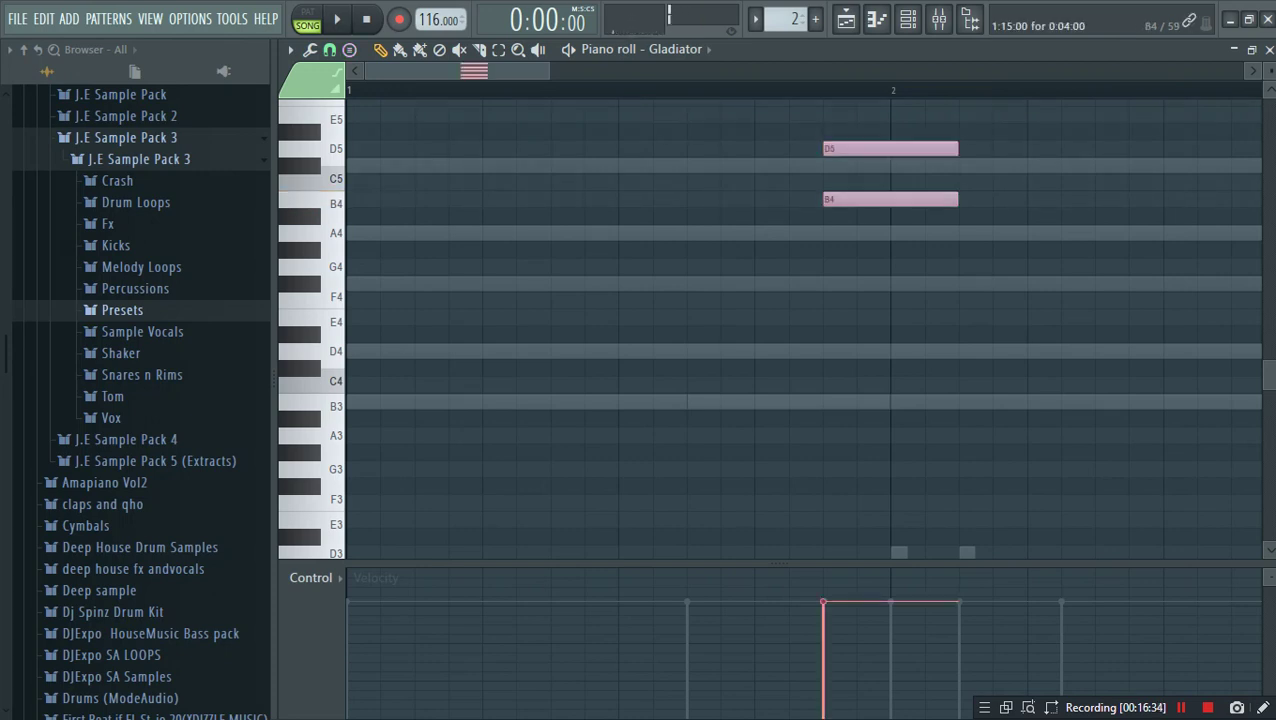
Step: Shorten all five Gladiator chord notes to one step and check them during song playback
key("space")
scroll(984, 282, "up", 4)
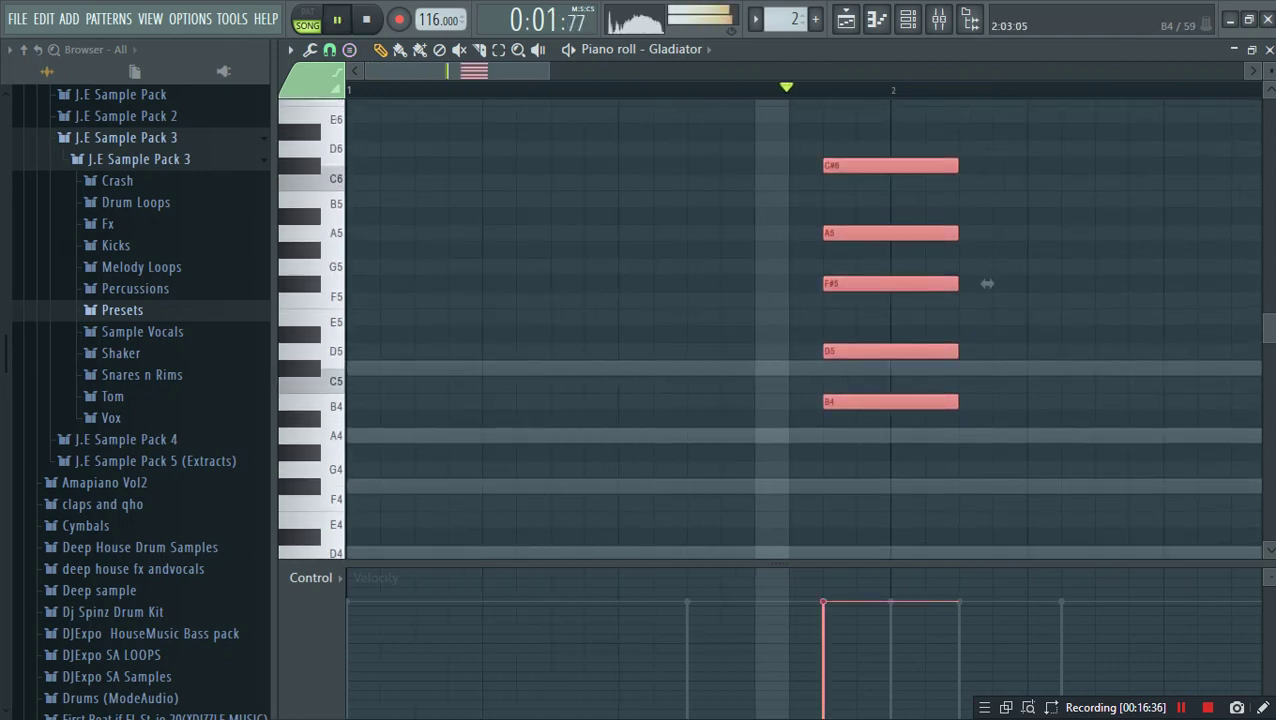
left_click_drag(987, 283, 885, 283)
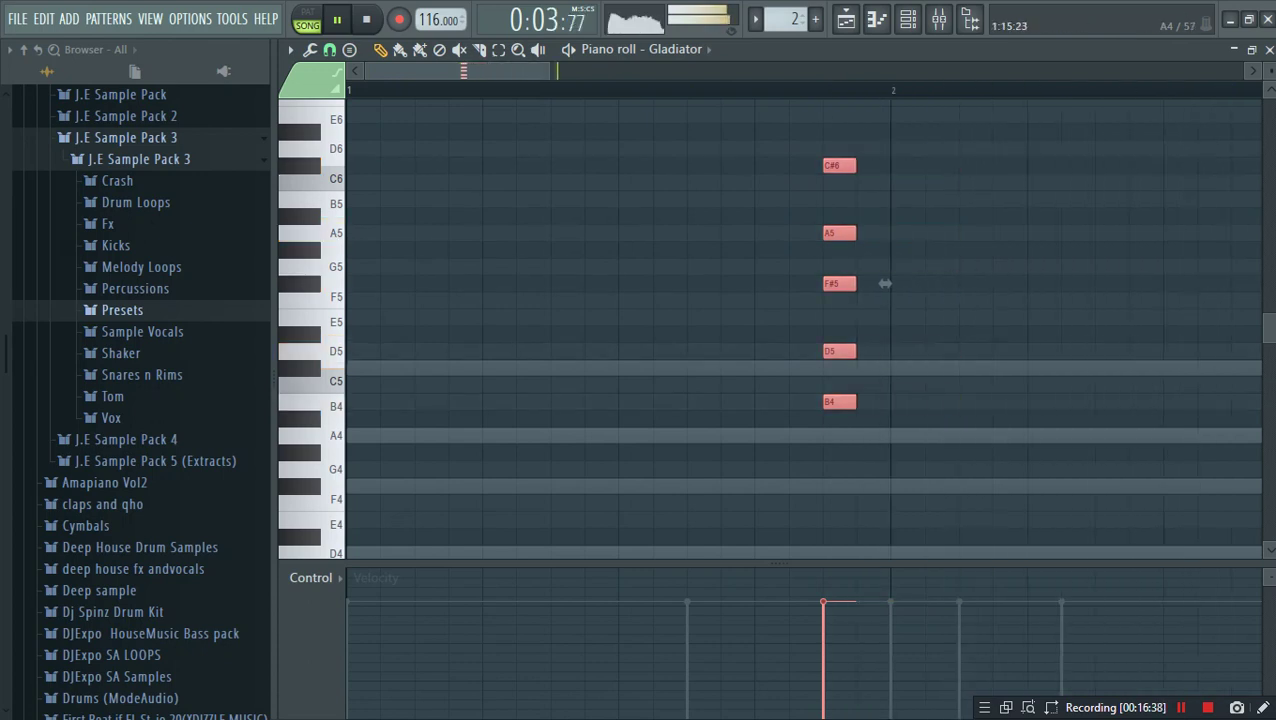
scroll(885, 283, "down", 3)
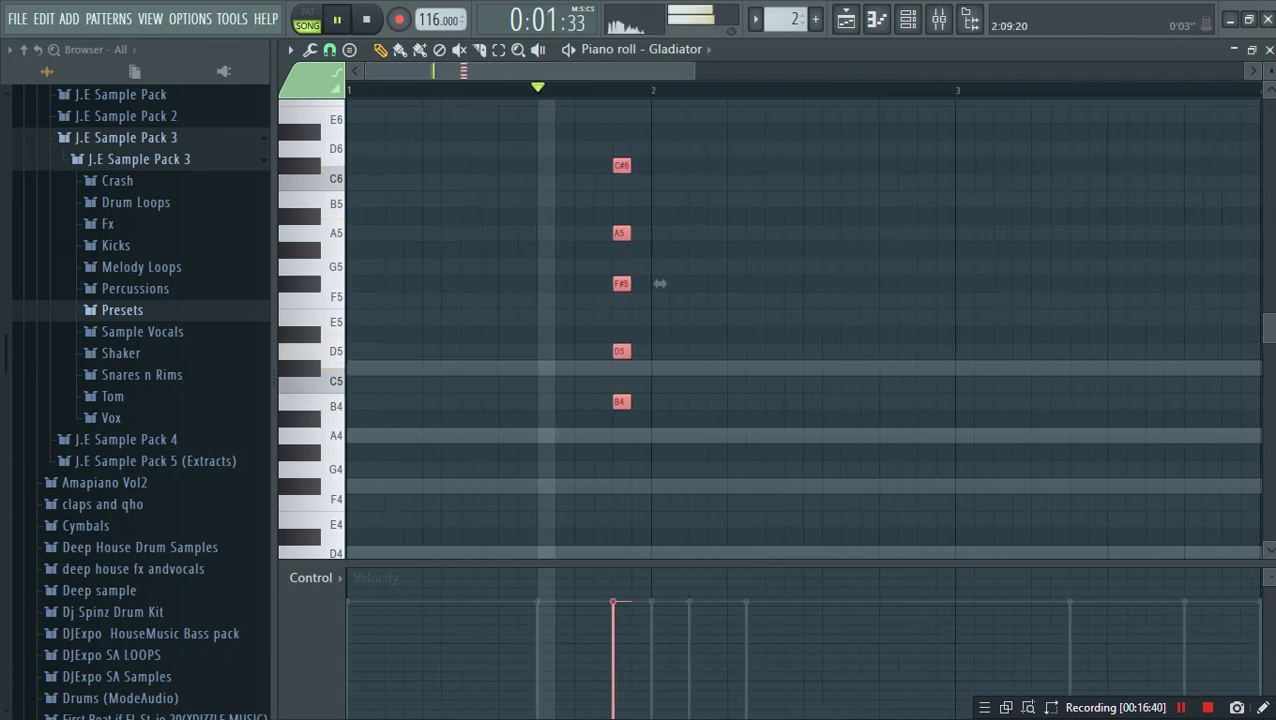
scroll(659, 283, "down", 3)
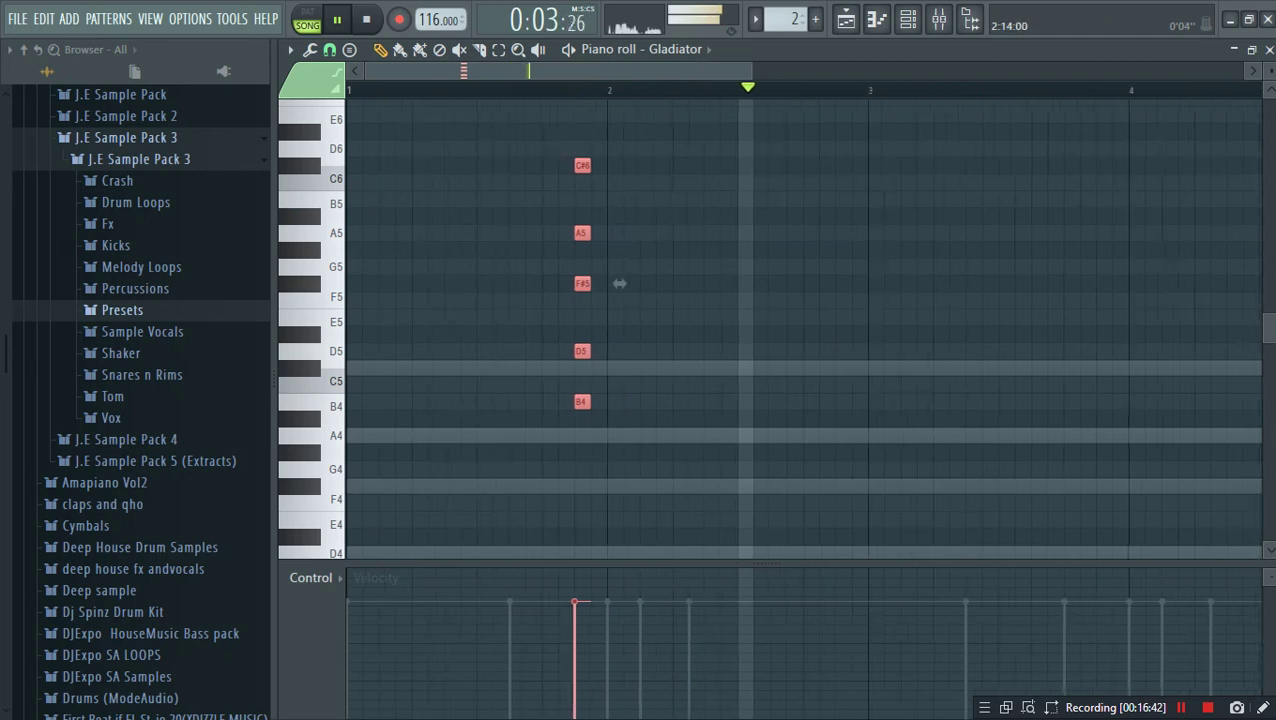
key("space")
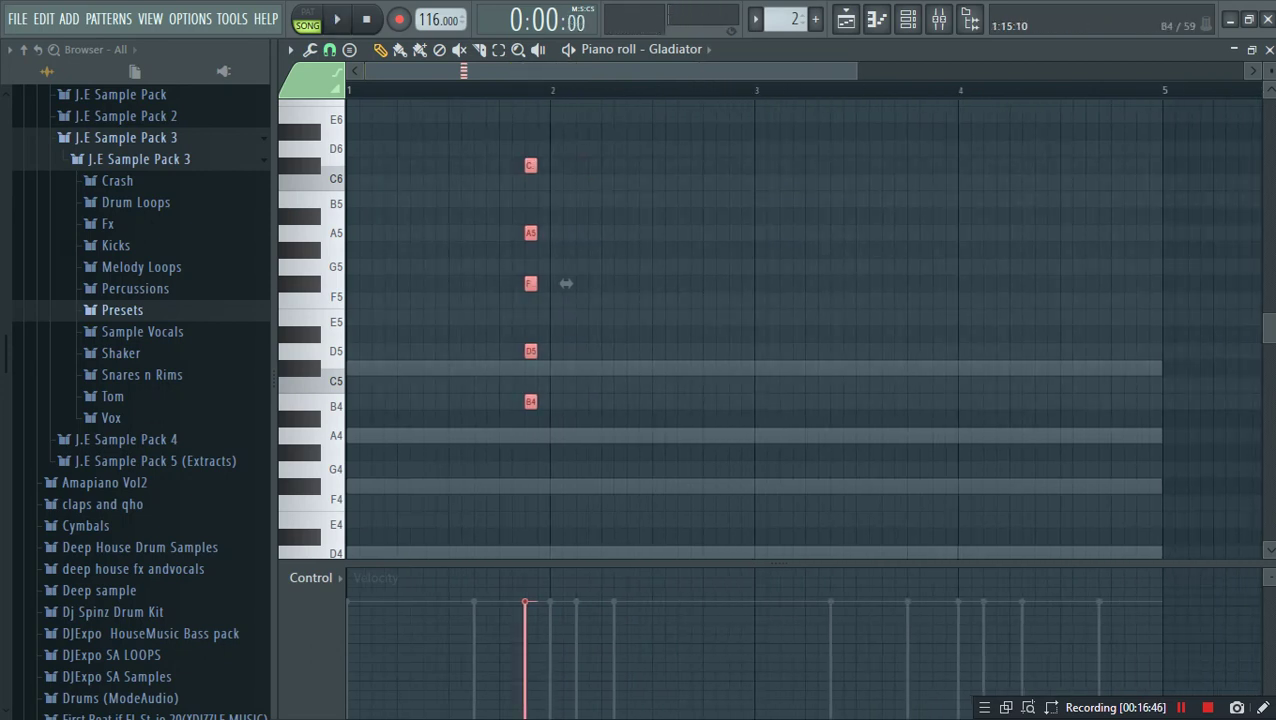
Step: Copy the Gladiator chord to step 15 of bar 3, play the song and close the piano roll
left_click_drag(566, 283, 974, 283)
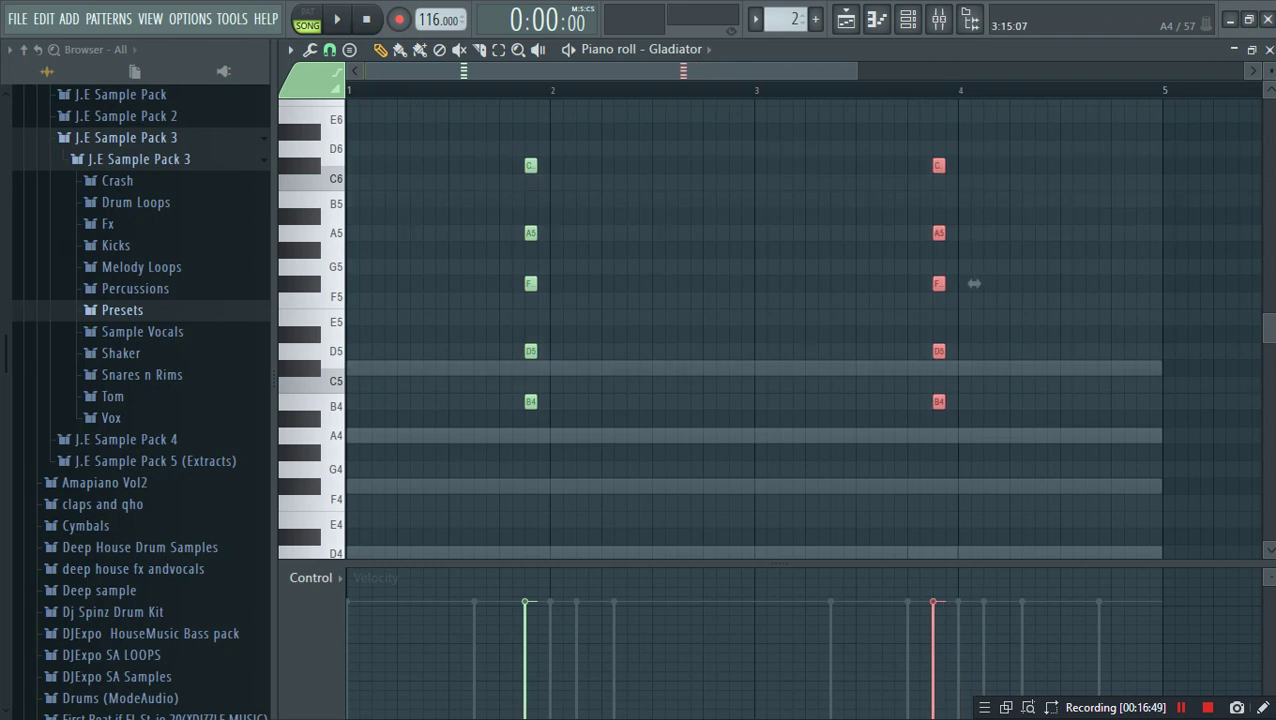
key("space")
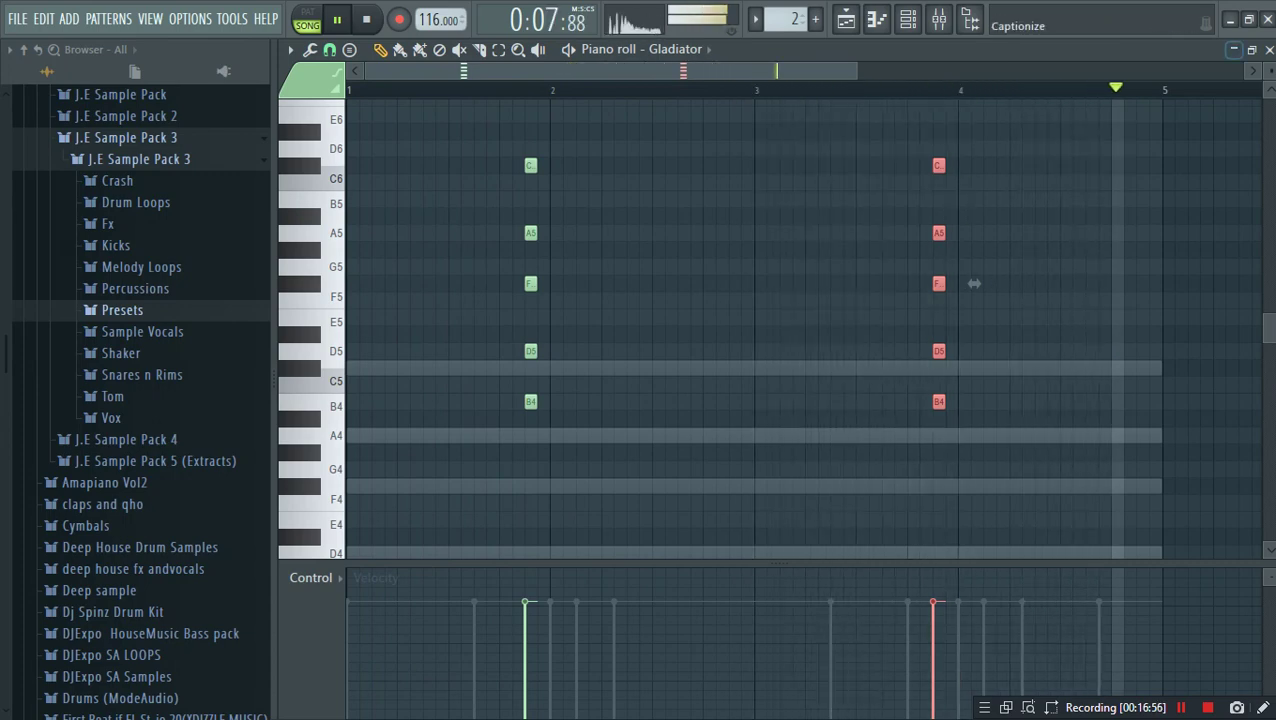
left_click(1269, 50)
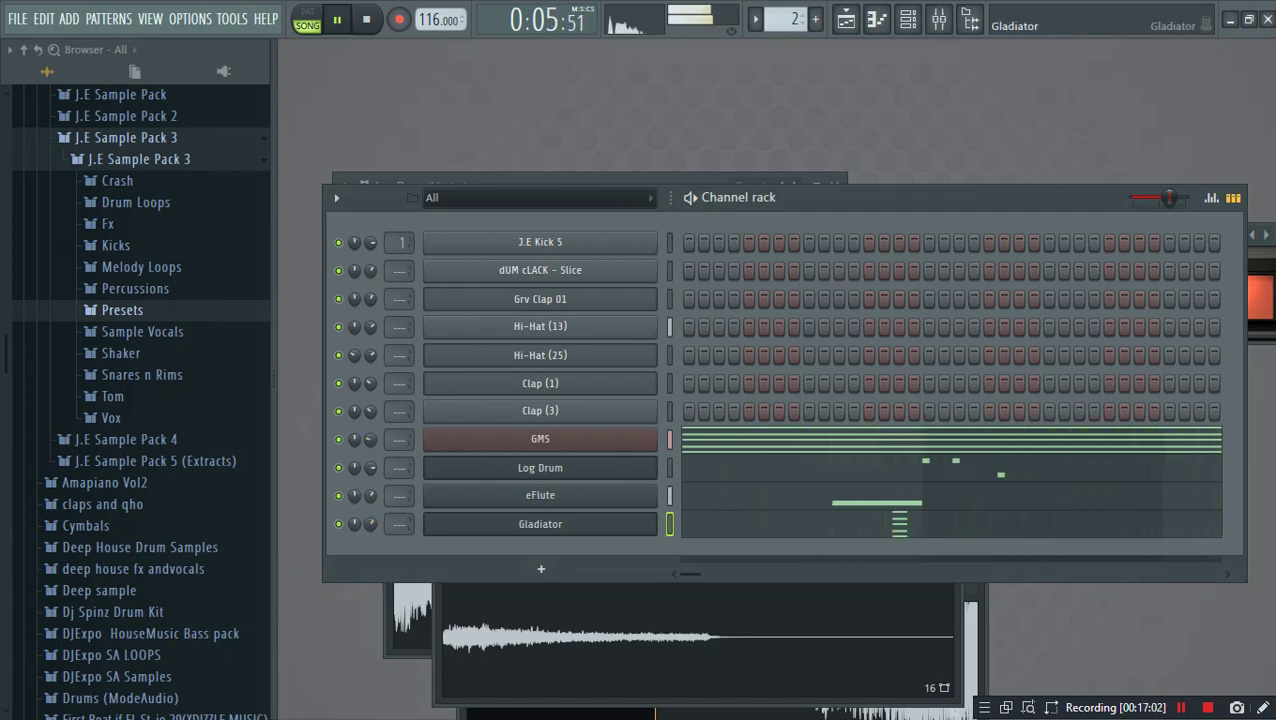
Step: Clone the Gladiator channel and load the Lead patch LD Progressive Hymn MS in the copy
right_click(540, 524)
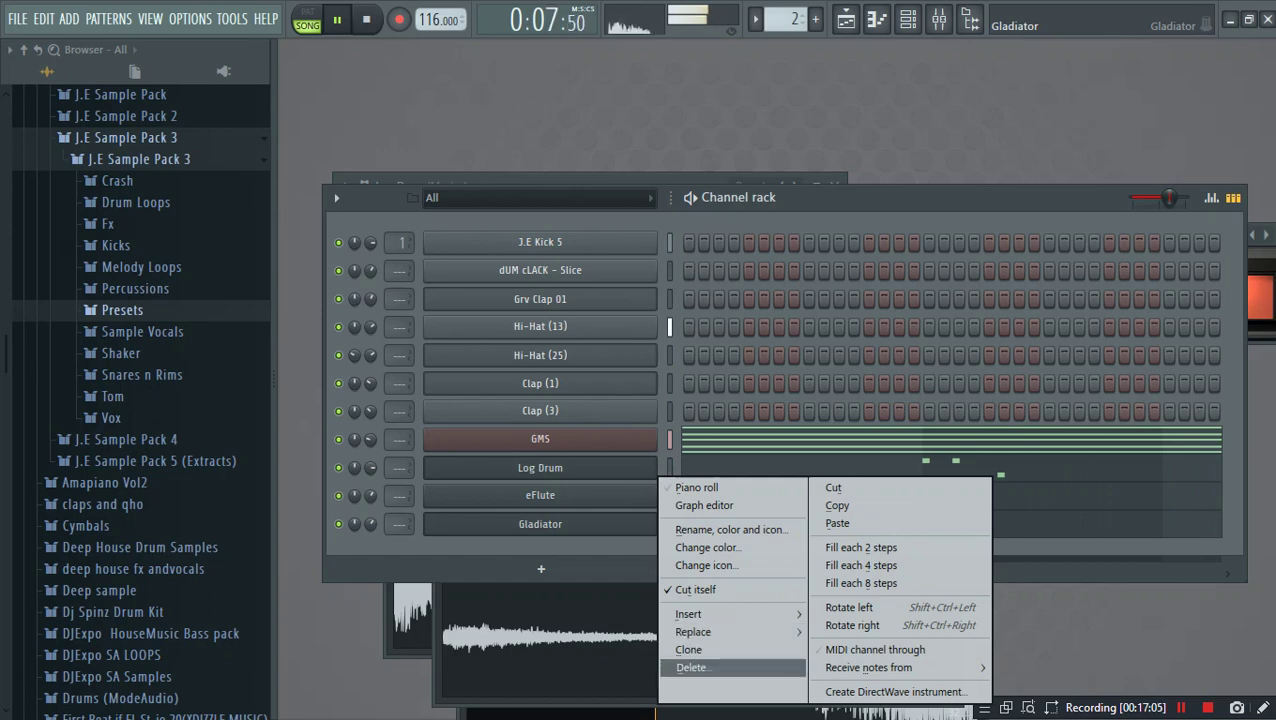
left_click(700, 649)
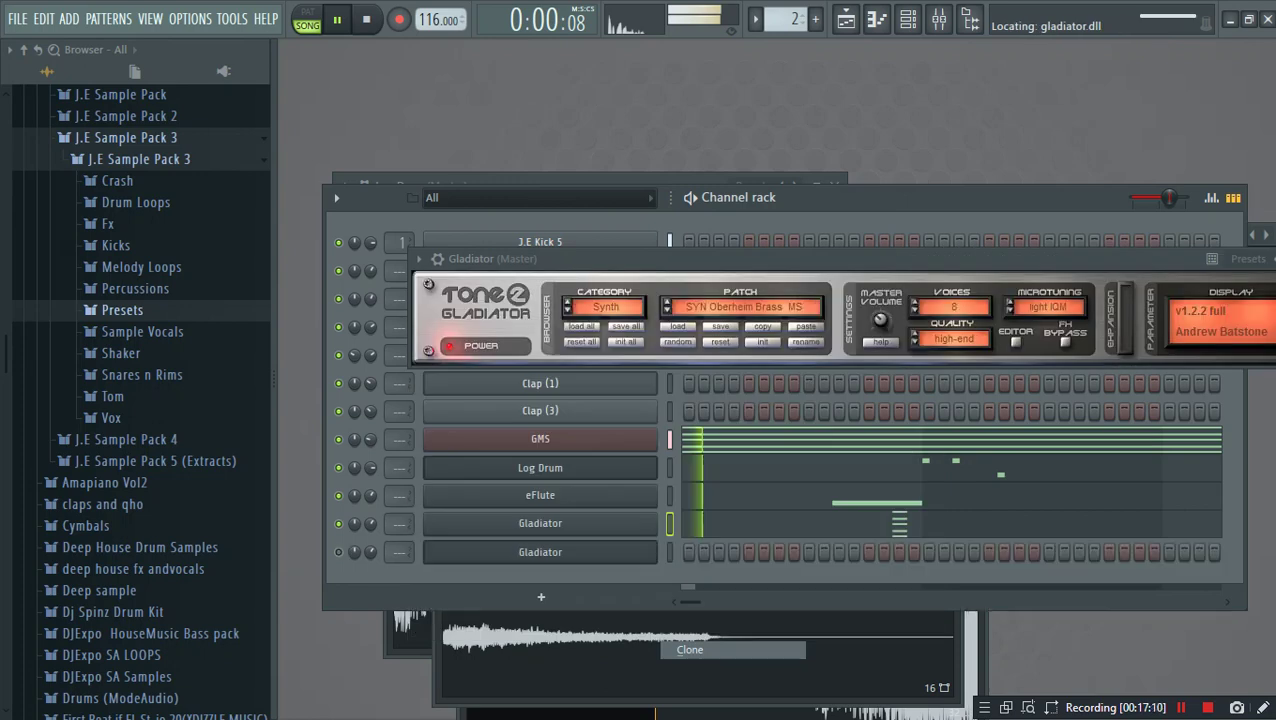
left_click(606, 307)
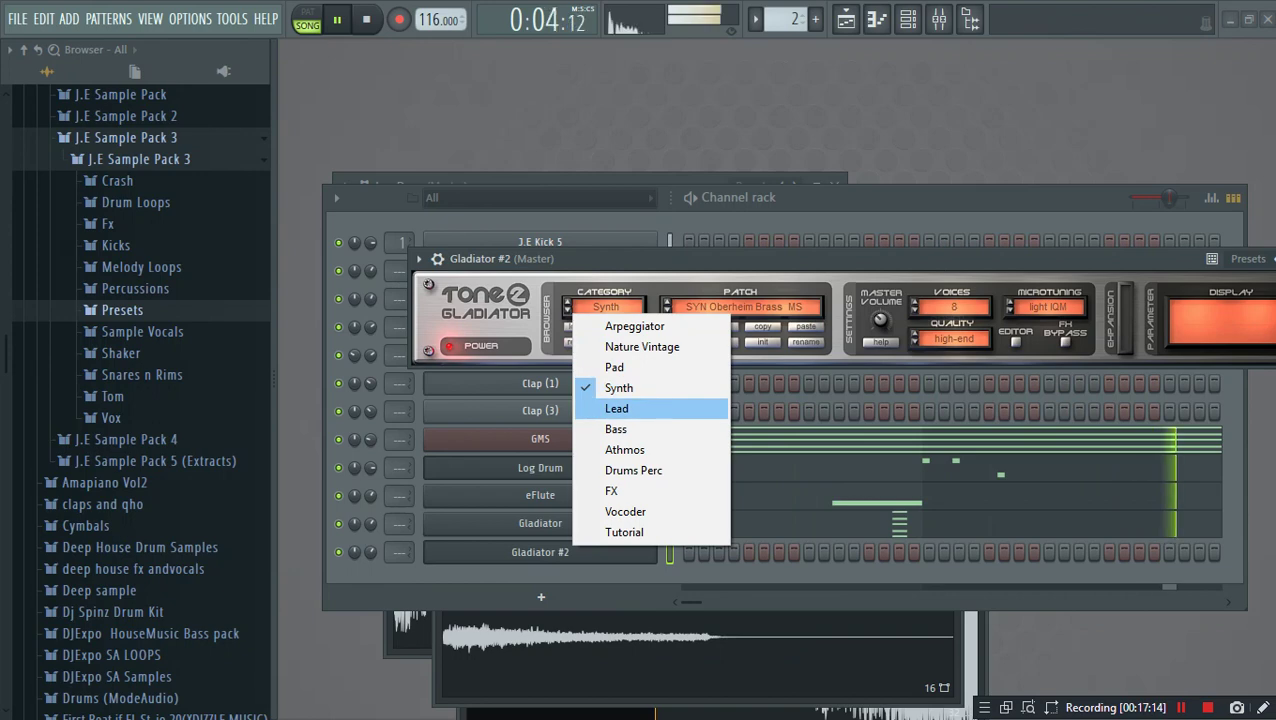
left_click(617, 408)
left_click(742, 307)
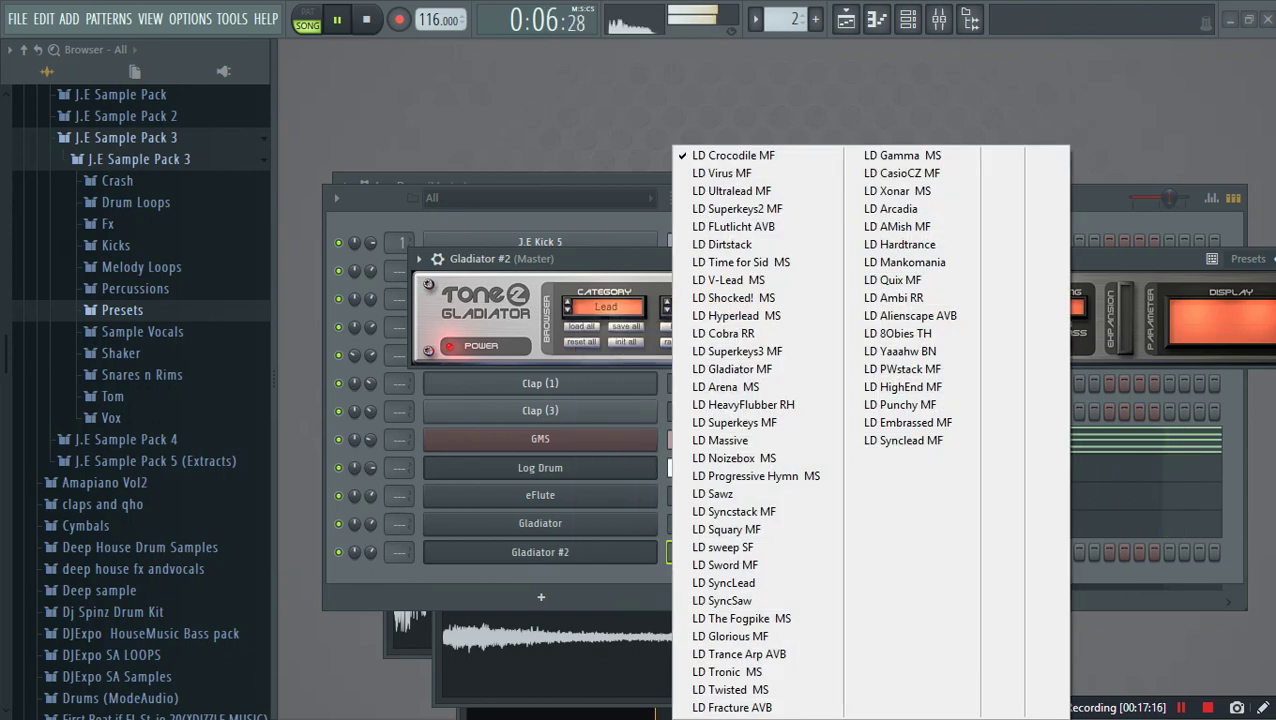
left_click(756, 476)
Step: Open Gladiator #2's piano roll and stamp a one-step Minor 9th chord on B4 at step 4 of bar 1
left_click(540, 496)
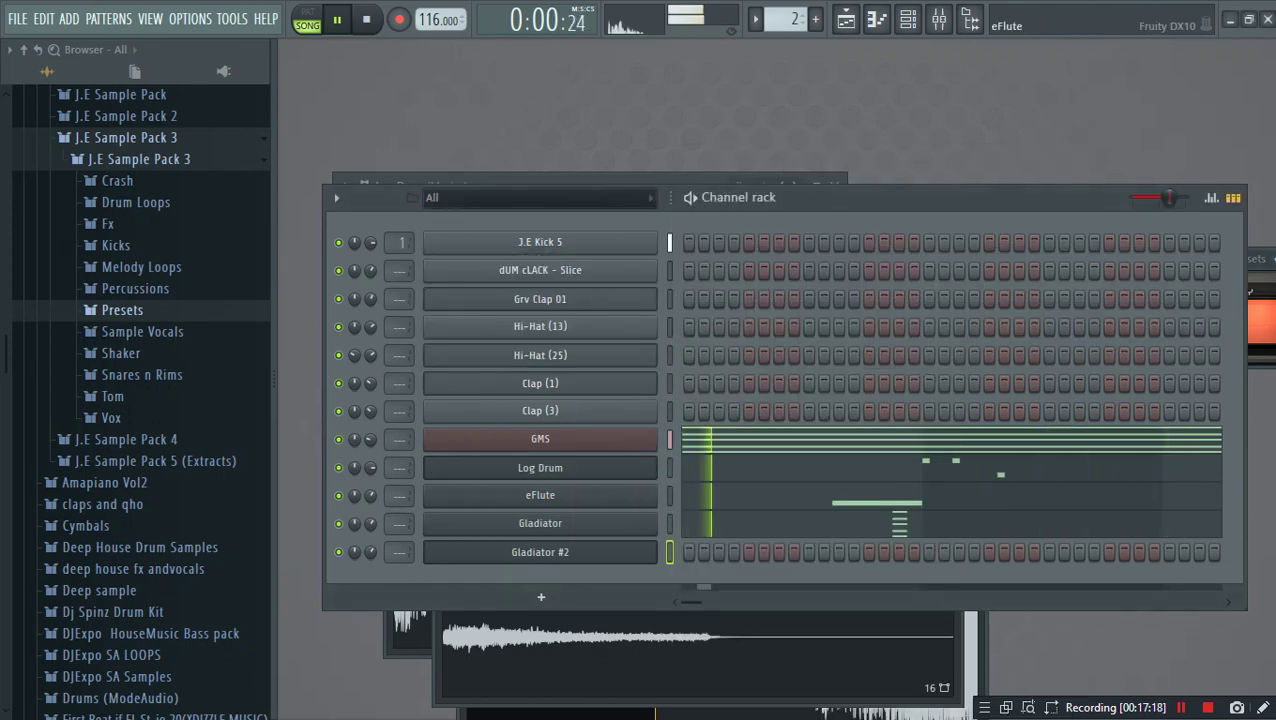
right_click(655, 479)
left_click(697, 488)
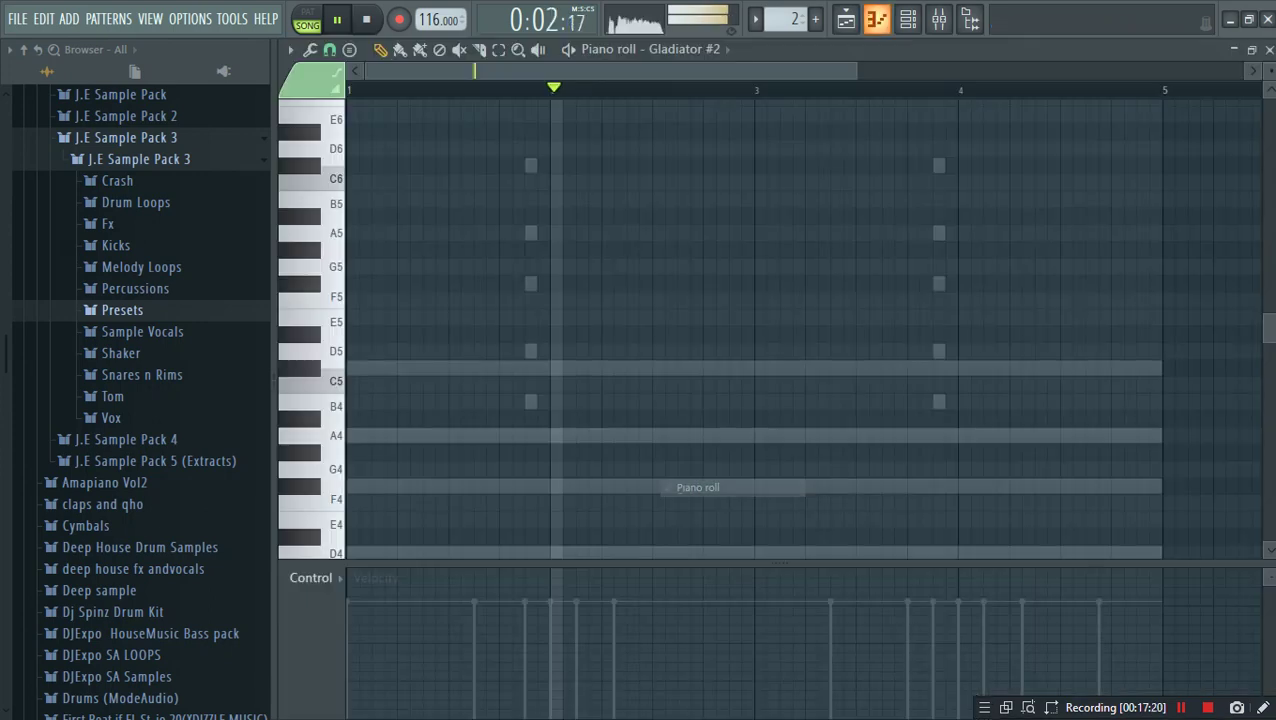
left_click(349, 49)
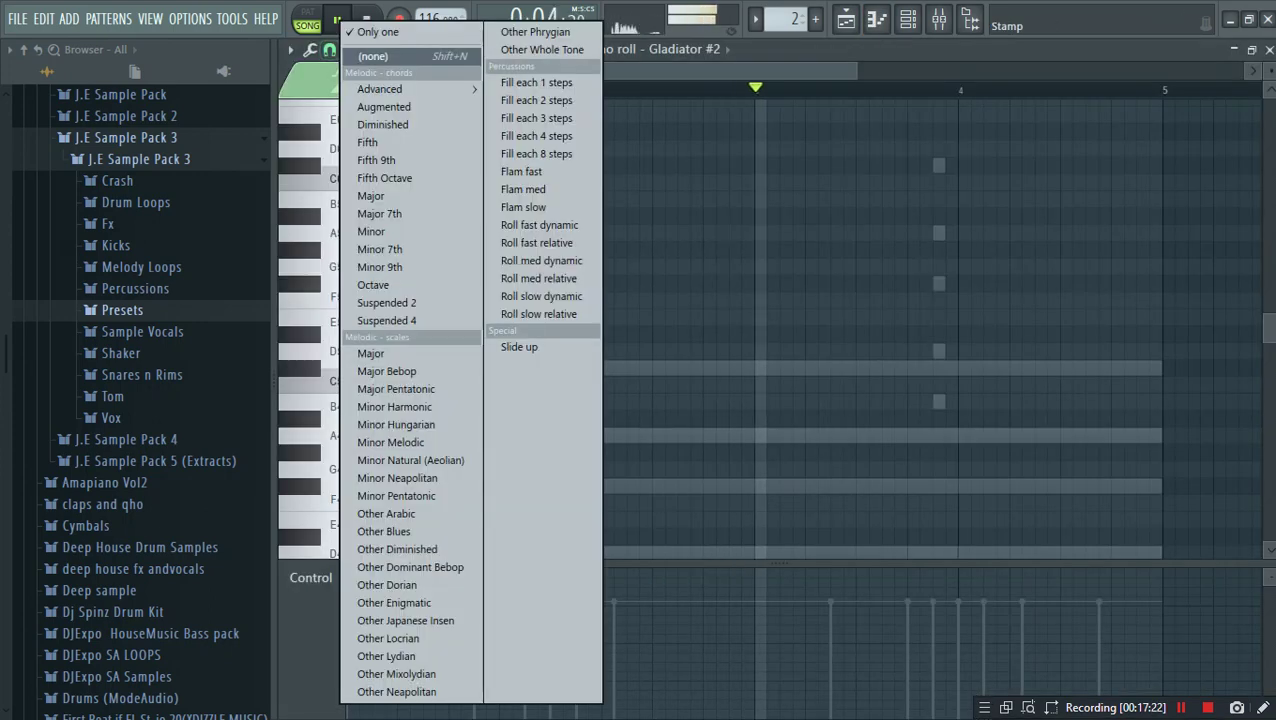
left_click(381, 267)
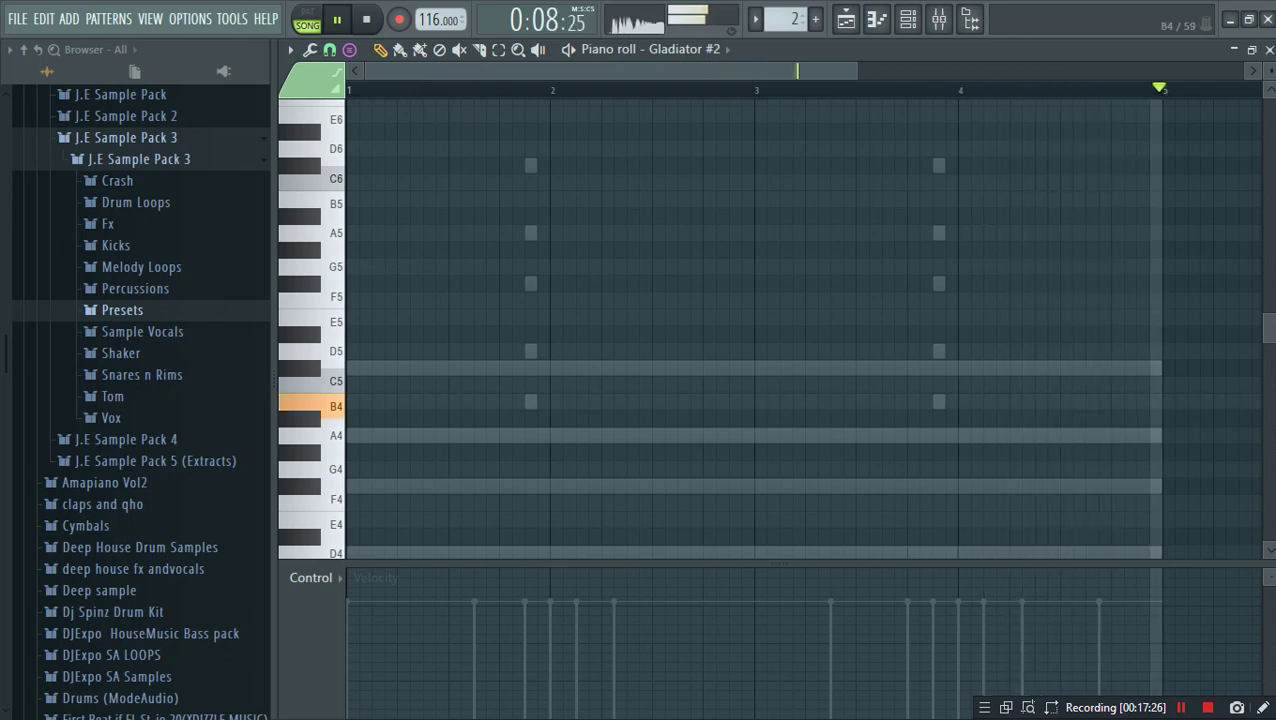
left_click(392, 284)
key("space")
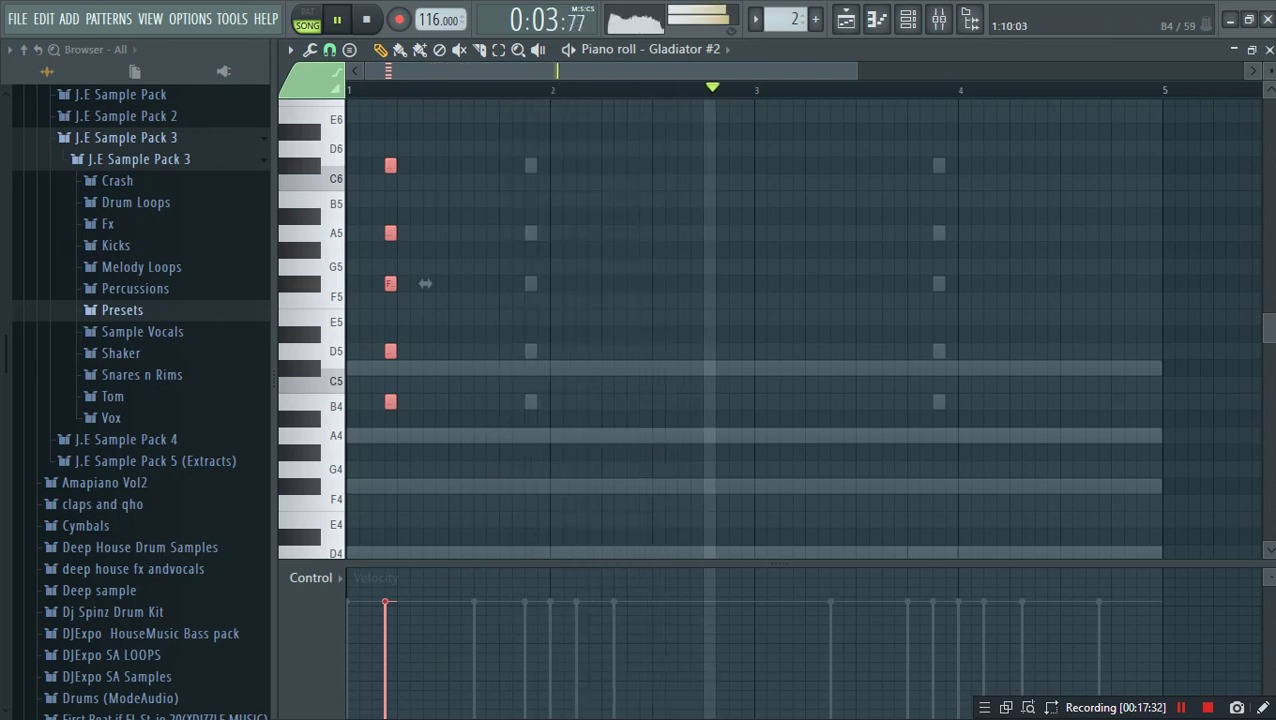
Step: Duplicate the Gladiator #2 chord and arrange the pair at step 7 of bars 2 and 4, then close the piano roll
key("space")
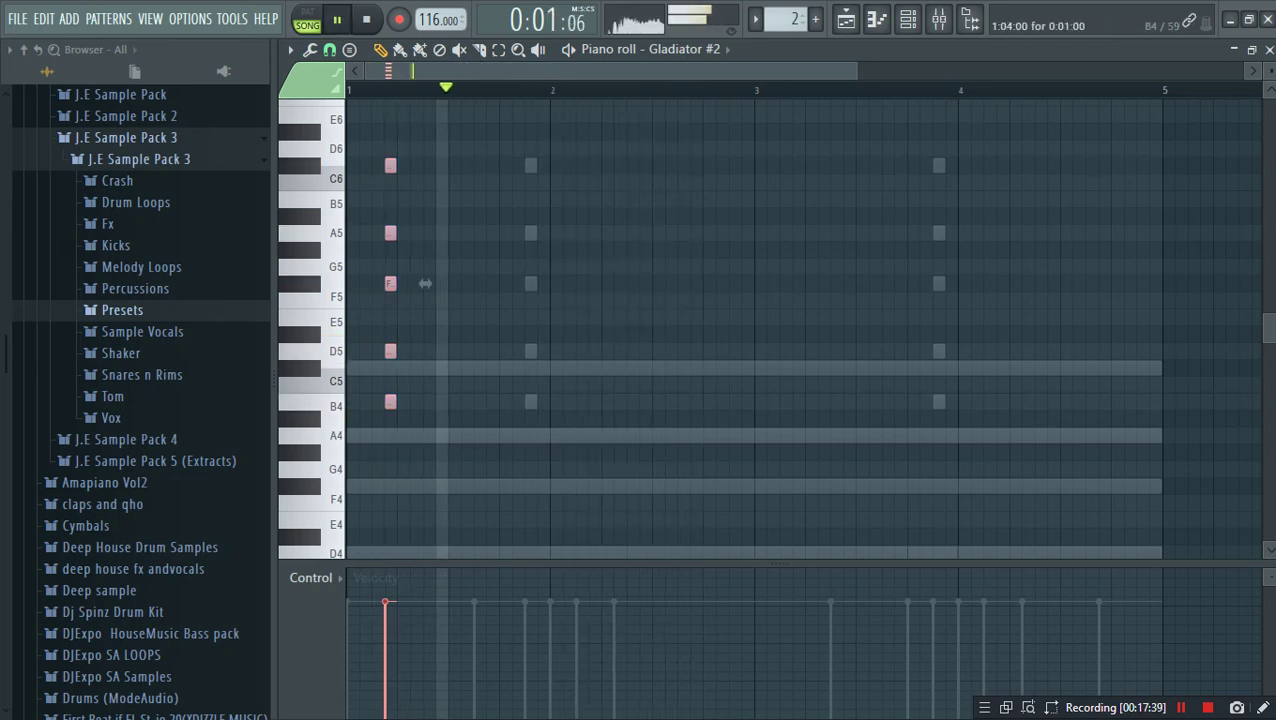
left_click_drag(425, 284, 833, 284)
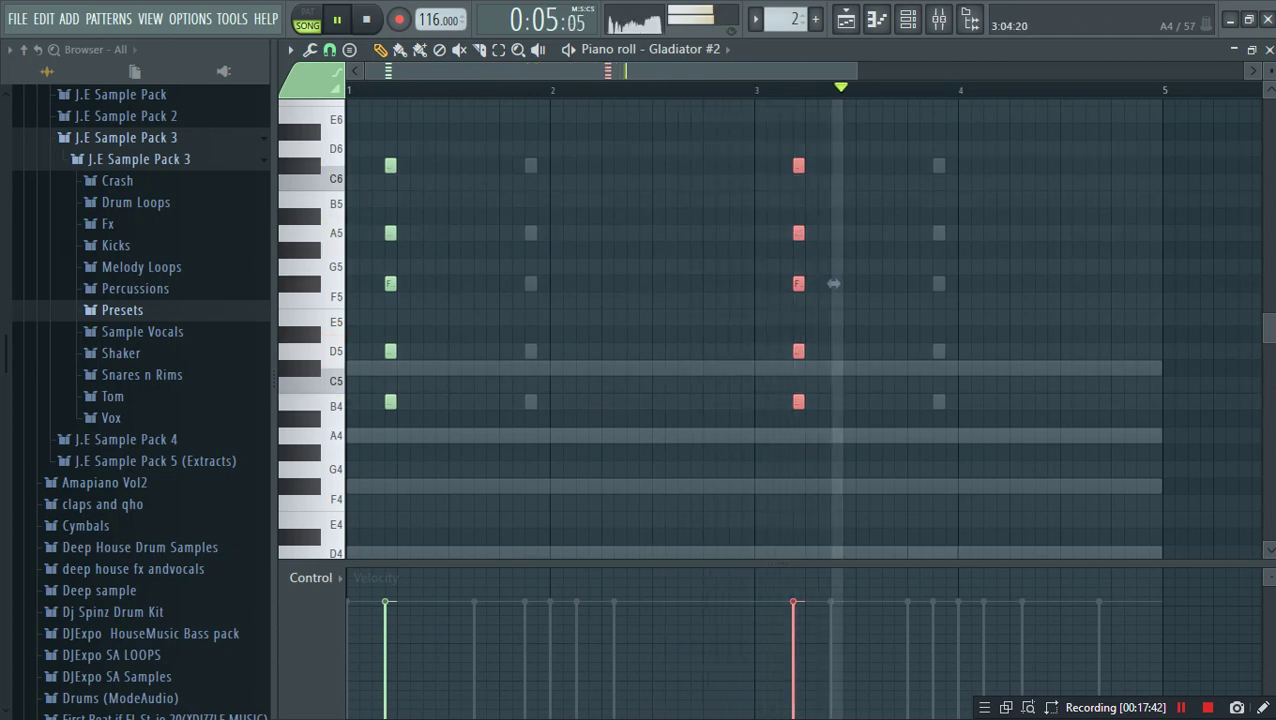
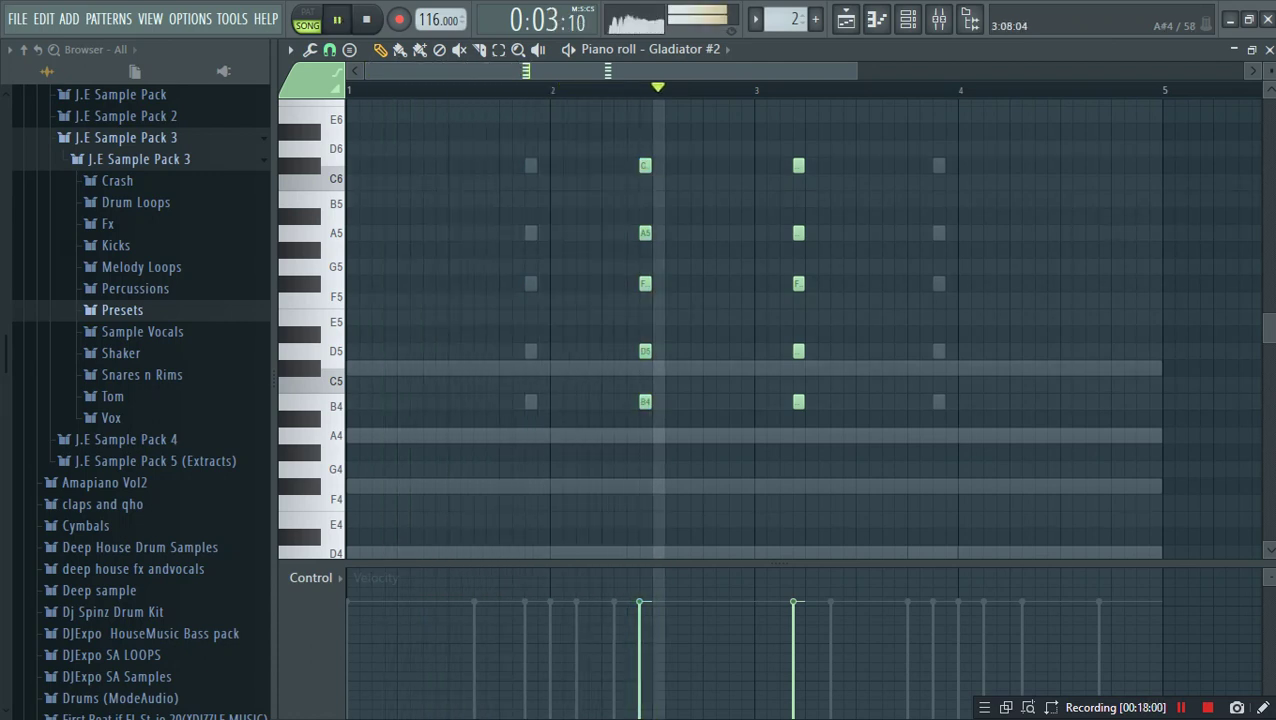
key("space")
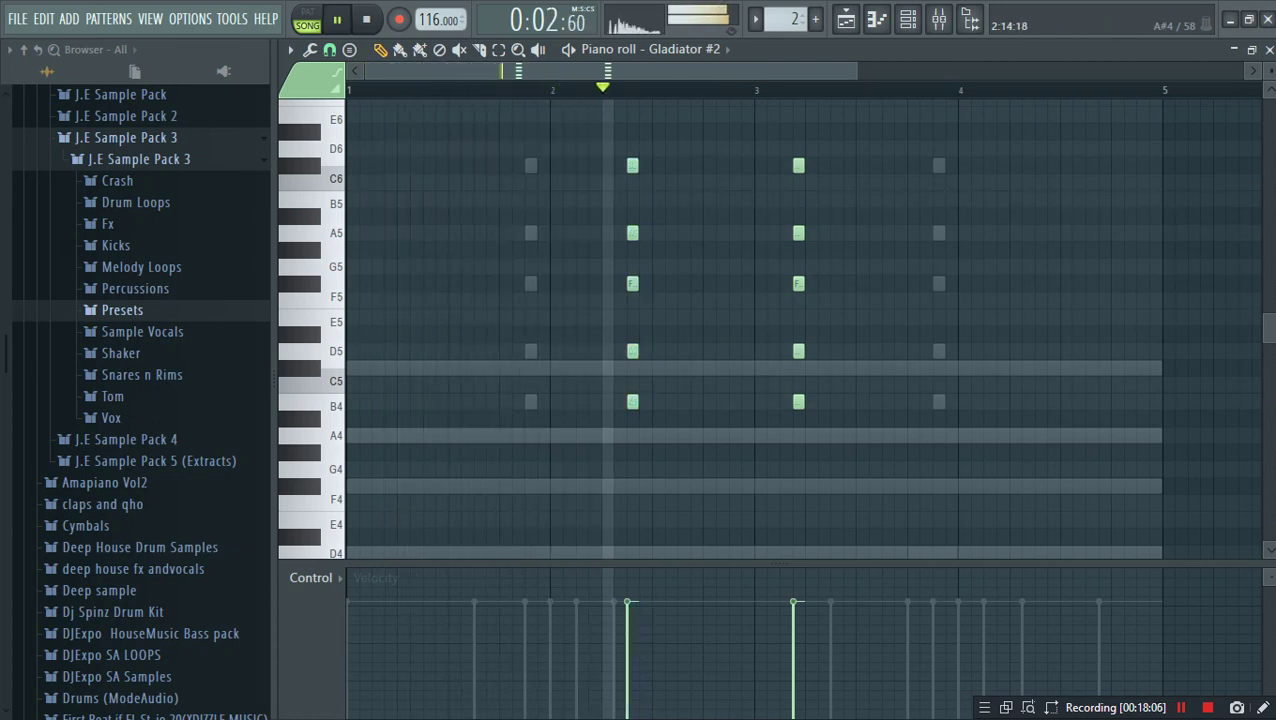
left_click_drag(796, 402, 1037, 402)
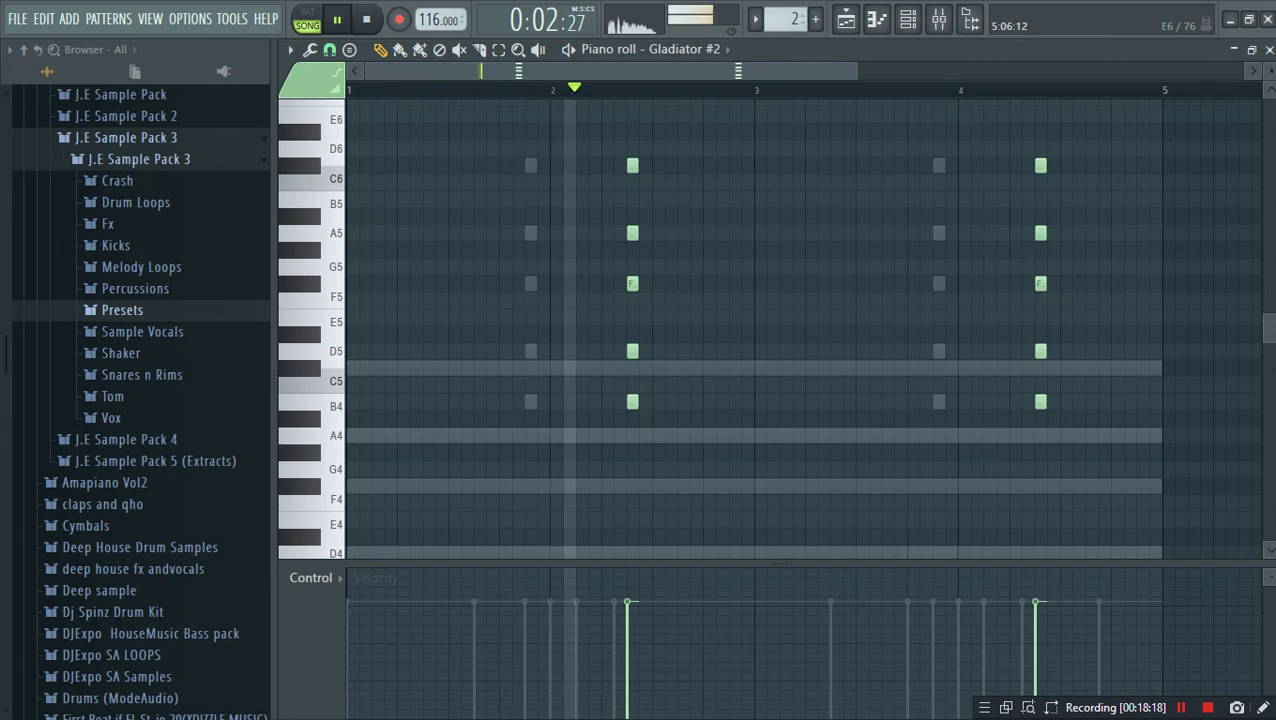
left_click(1268, 50)
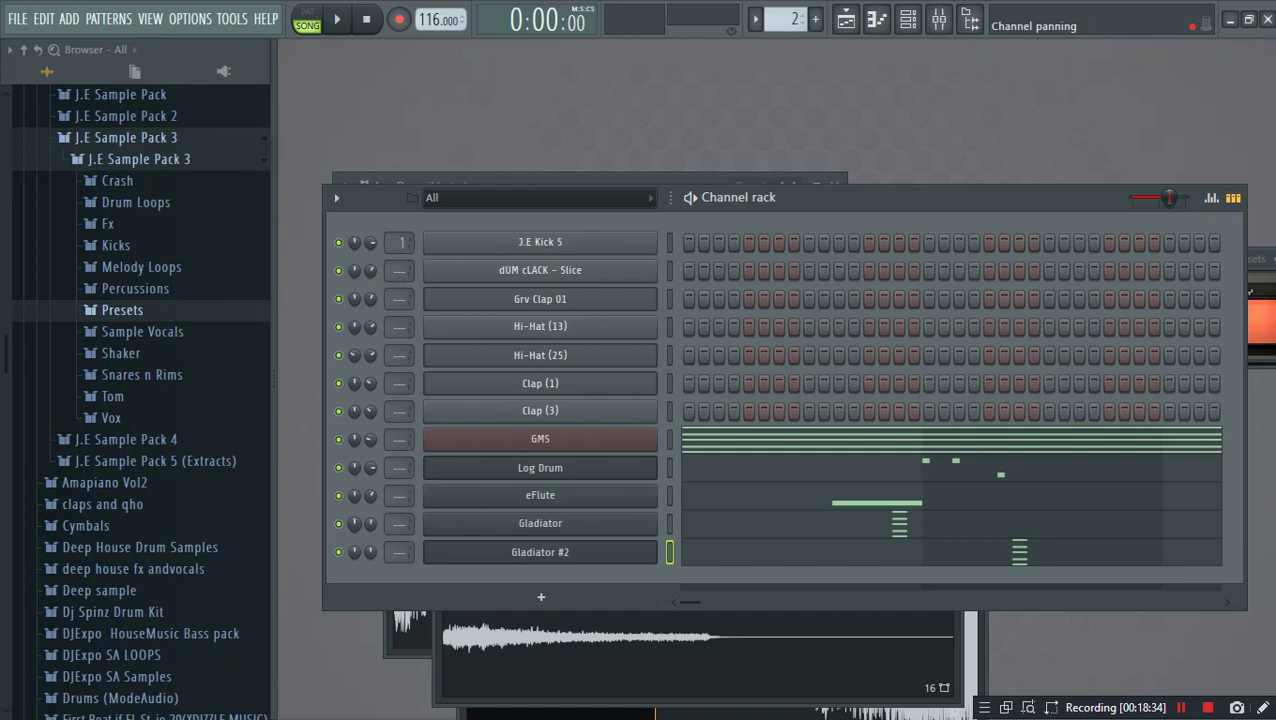
Step: Add a Fruity DX10 channel, load its Log Drum preset and close the plugin window
left_click(541, 597)
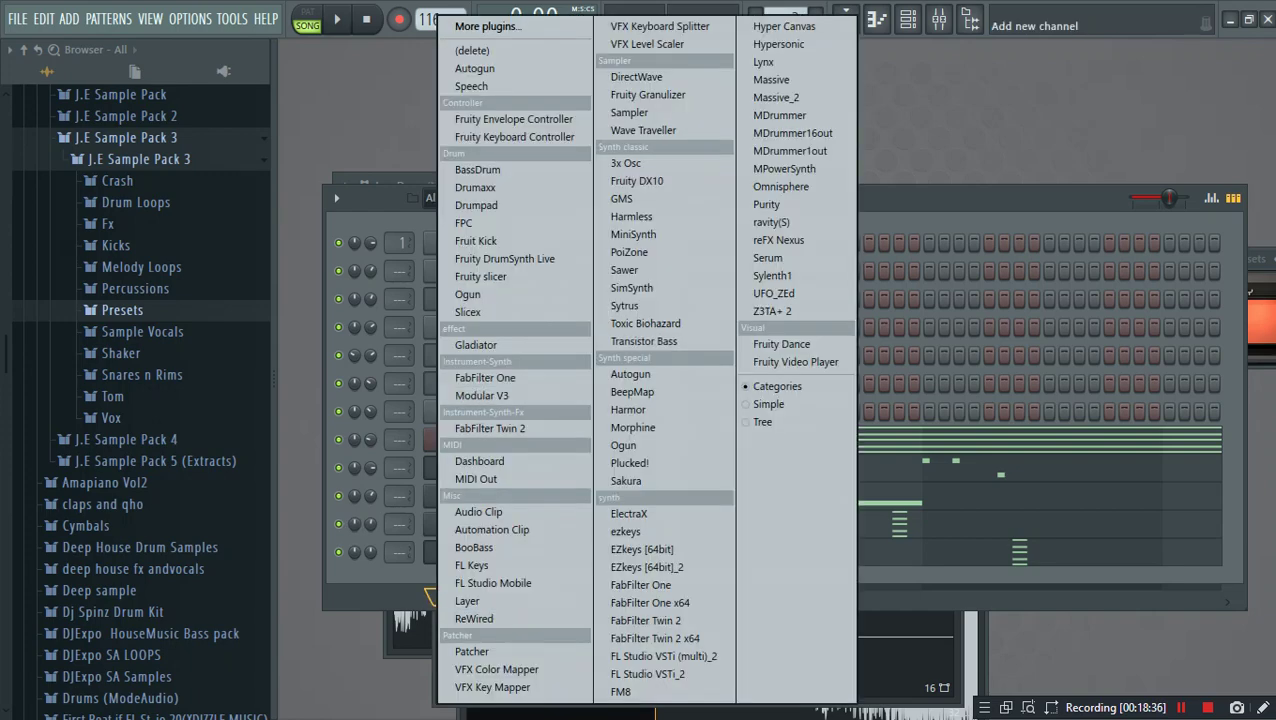
left_click(638, 181)
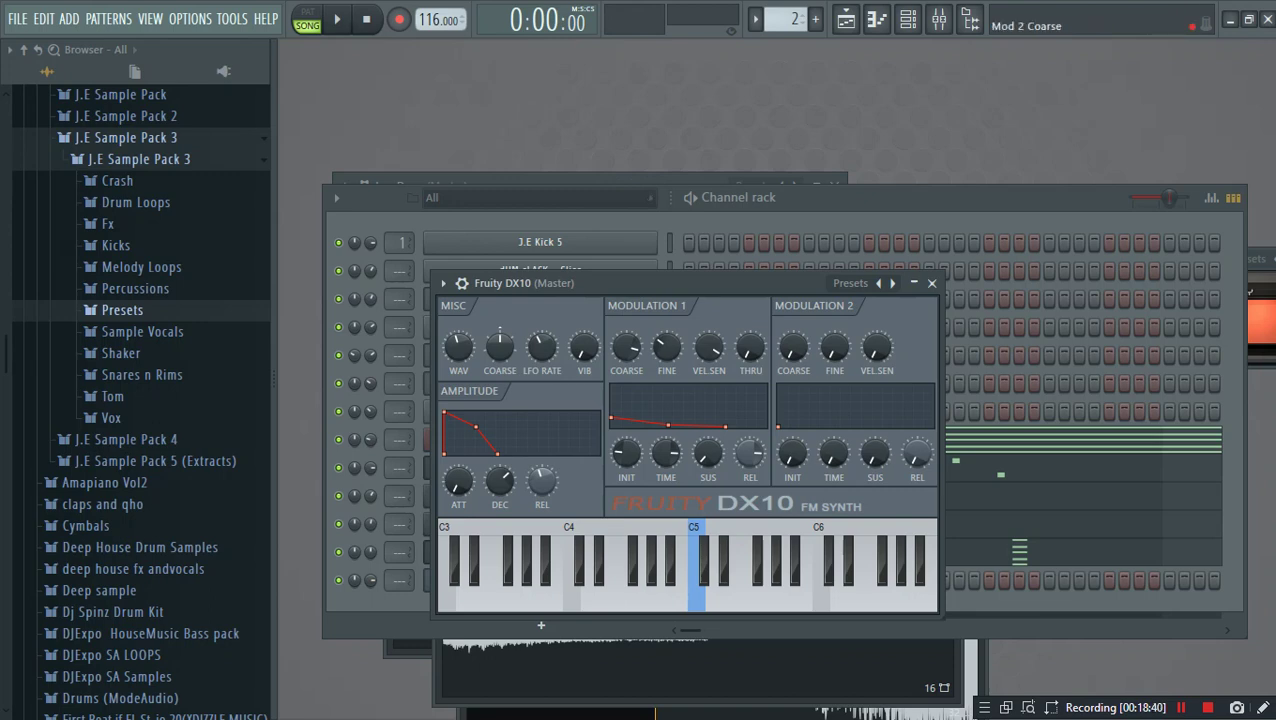
right_click(893, 283)
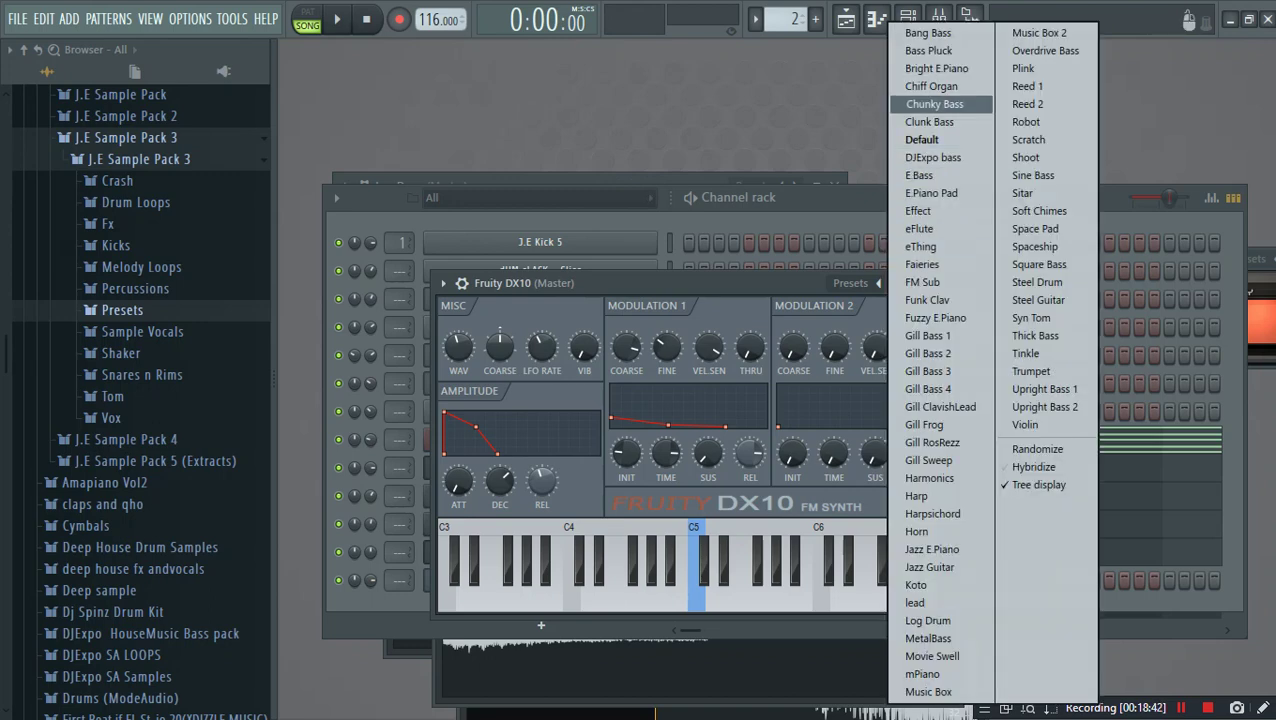
left_click(928, 620)
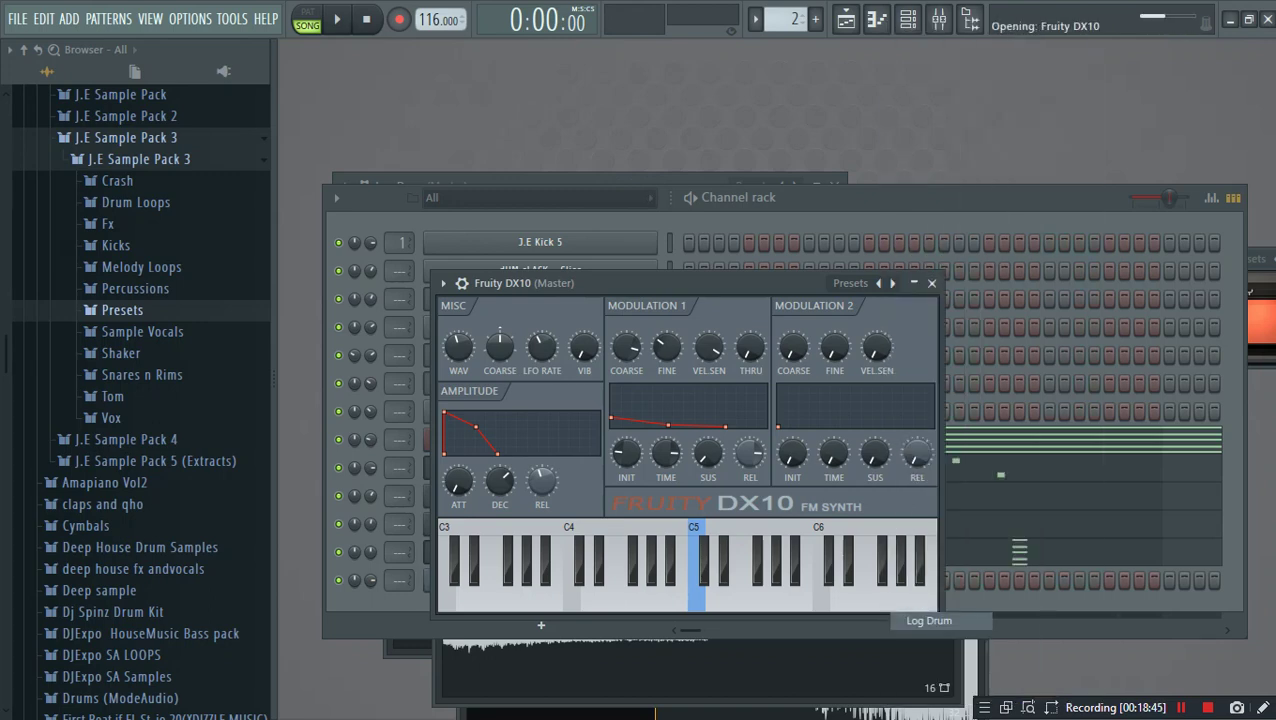
left_click(884, 626)
Step: Open the new Log Drum channel's piano roll and place a one-step B5 at the start of bar 1
right_click(560, 586)
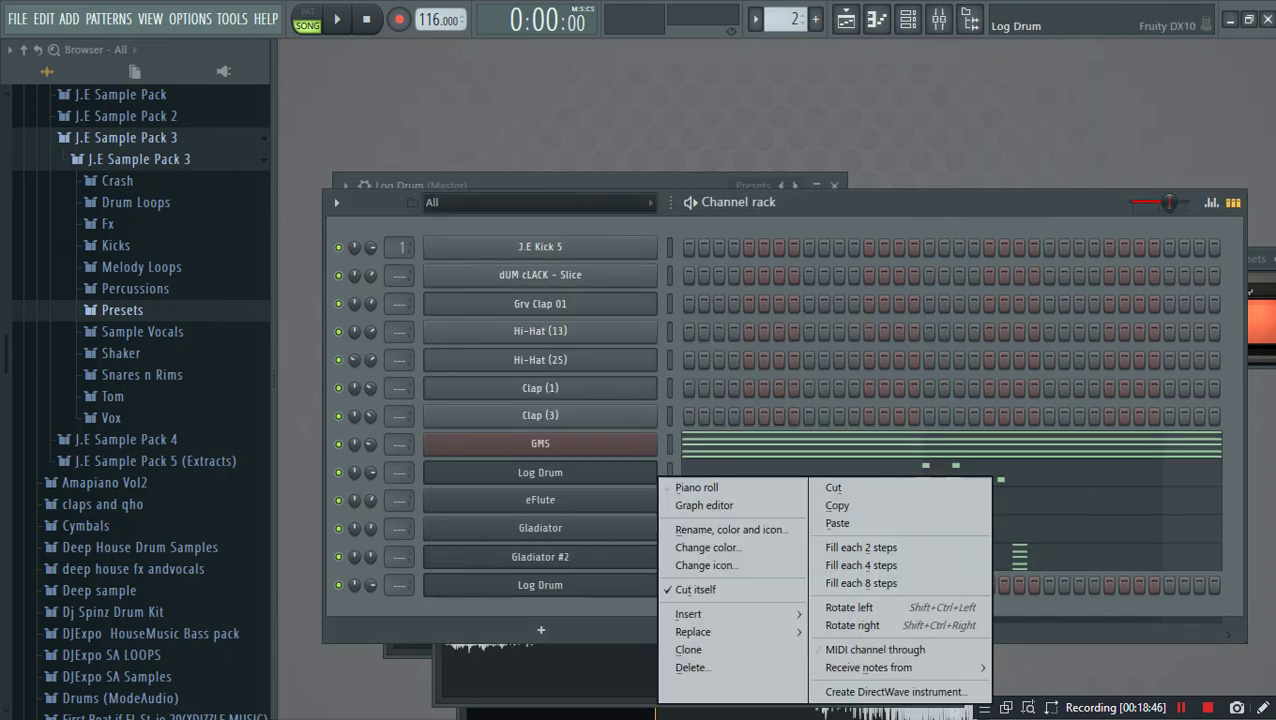
left_click(697, 487)
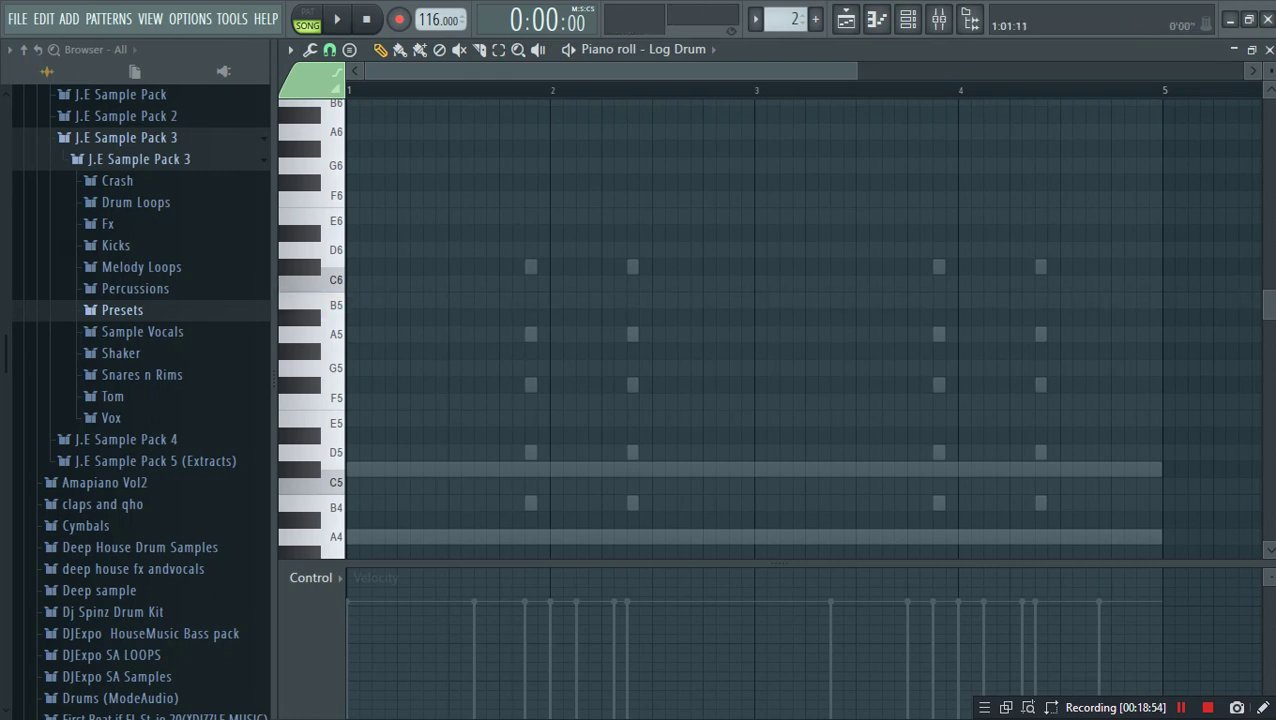
scroll(356, 90, "up", 4)
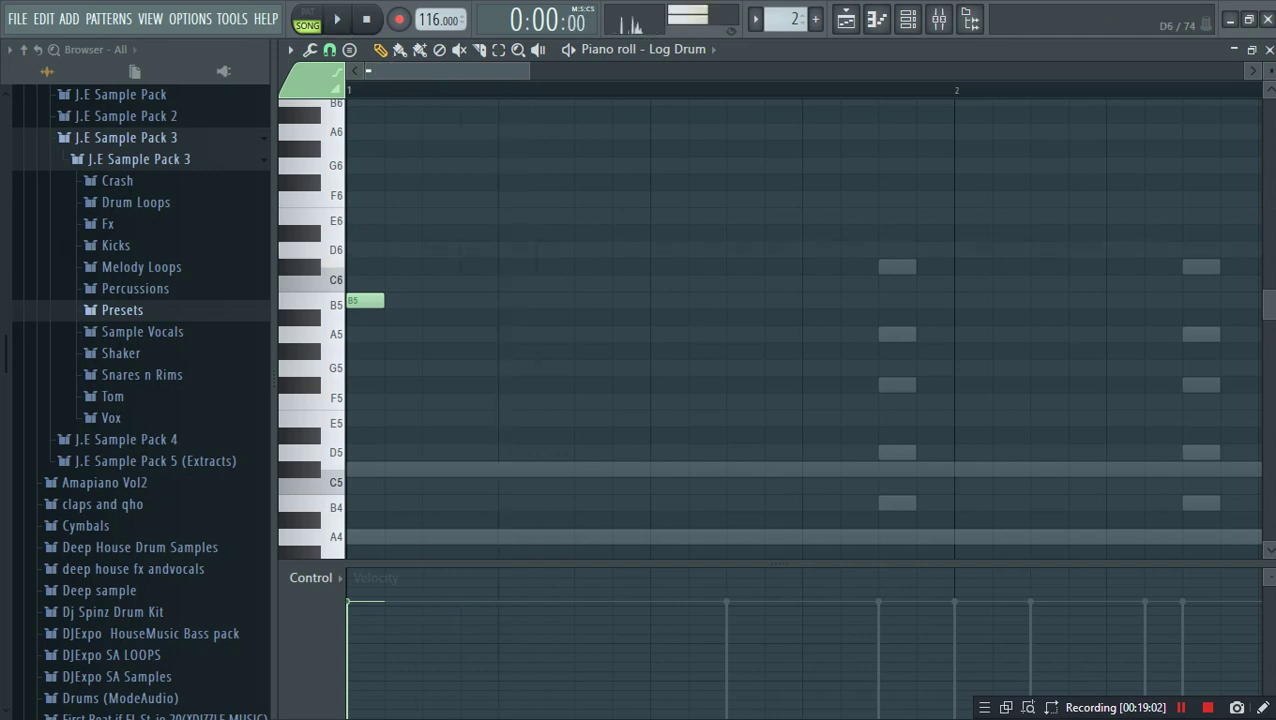
scroll(800, 330, "down", 4)
scroll(800, 330, "up", 4)
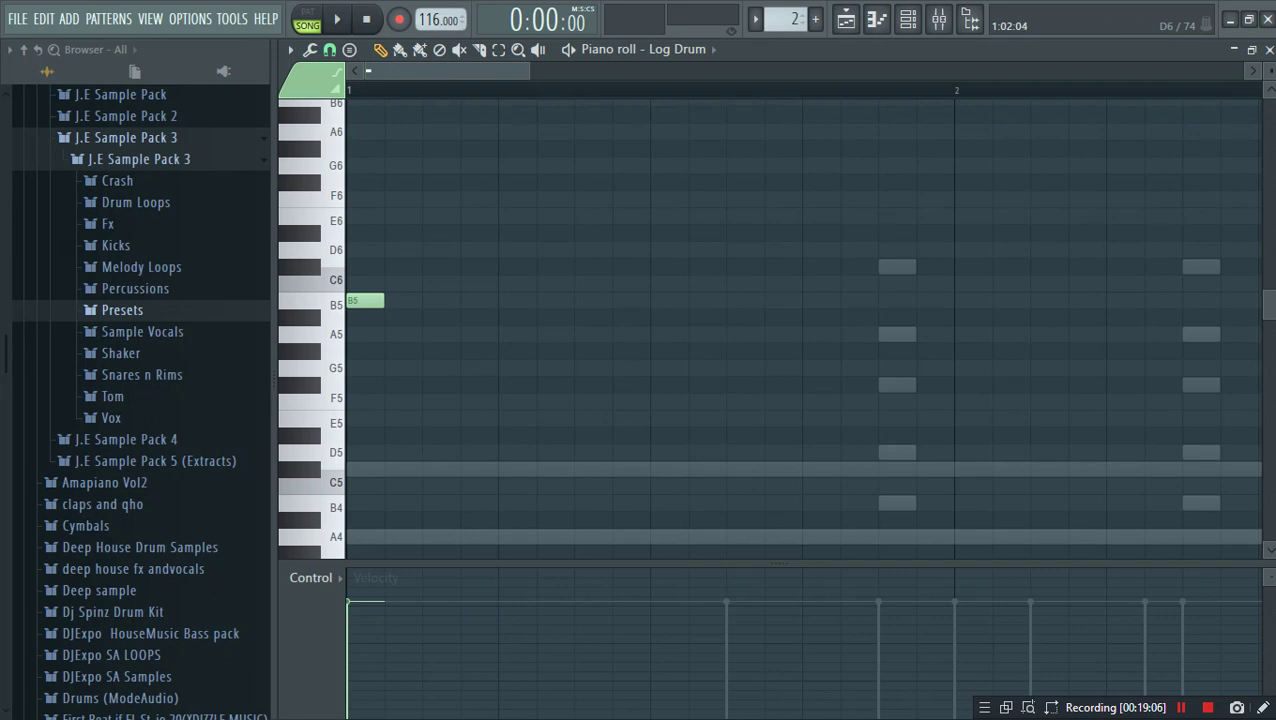
Step: Add one-step D6 and F#6 notes at steps 2 and 3 of bar 1 and play the song
key("space")
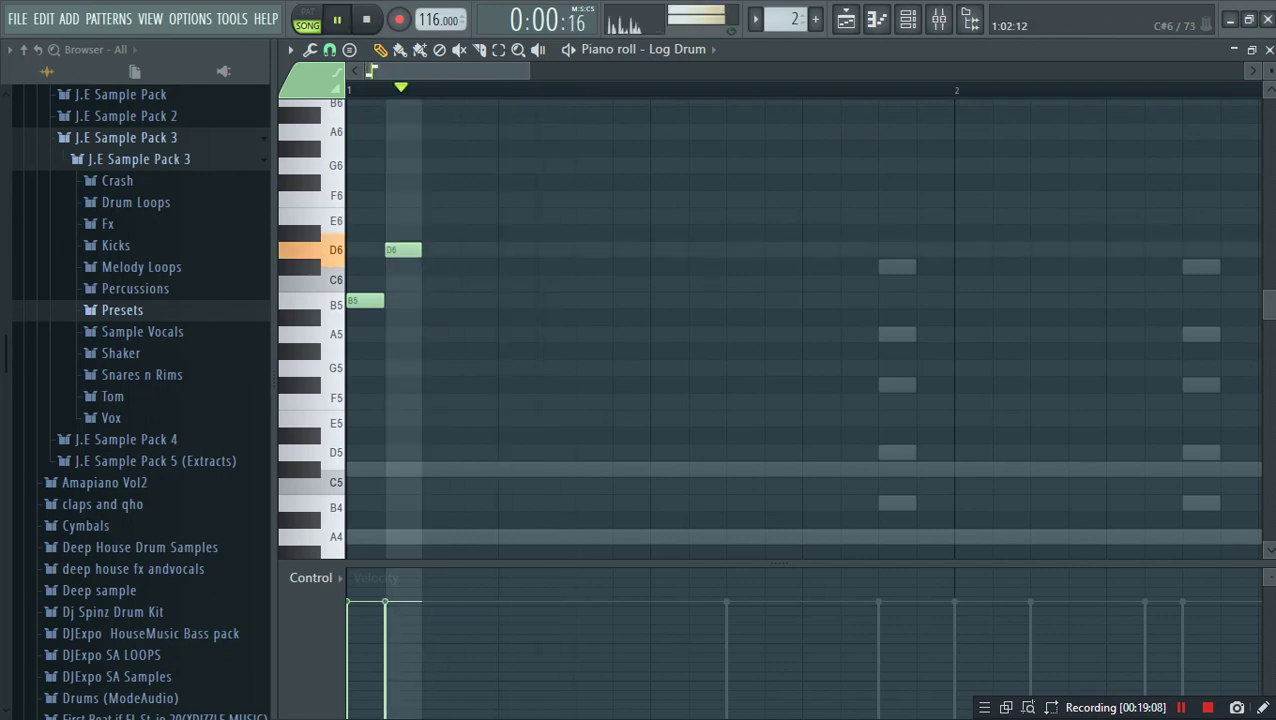
key("space")
scroll(800, 330, "down", 4)
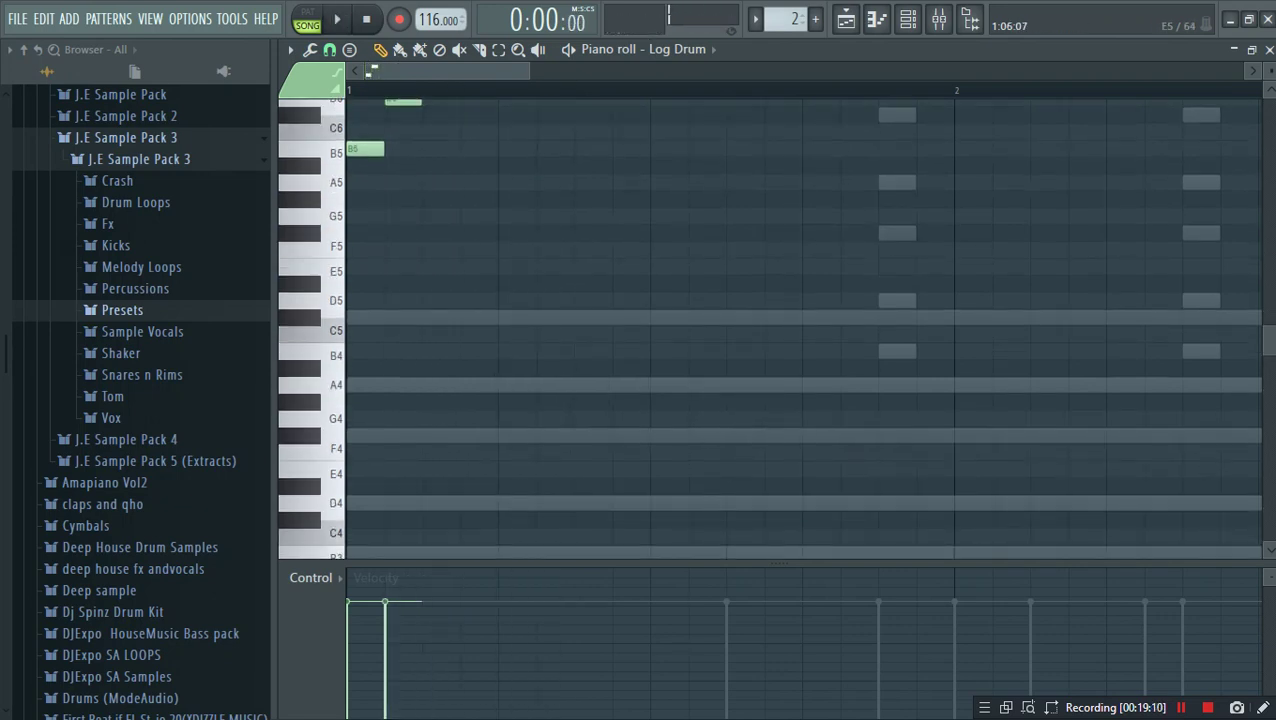
scroll(800, 330, "up", 5)
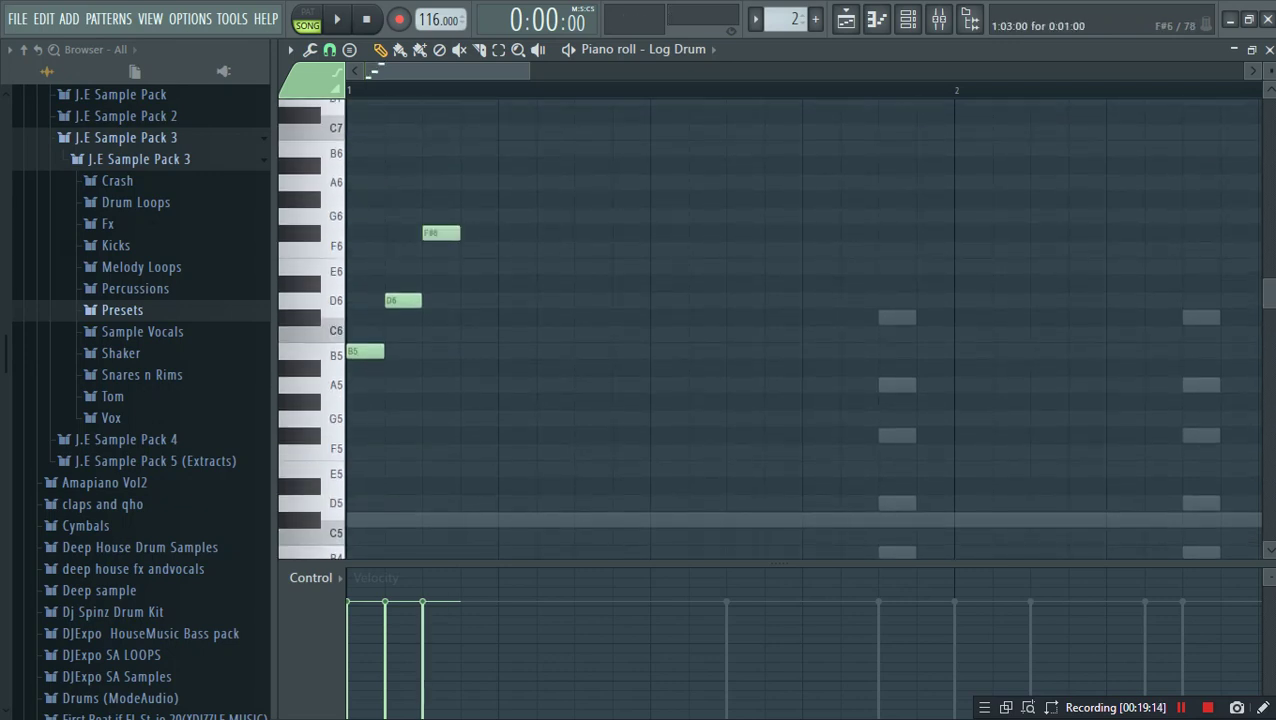
key("space")
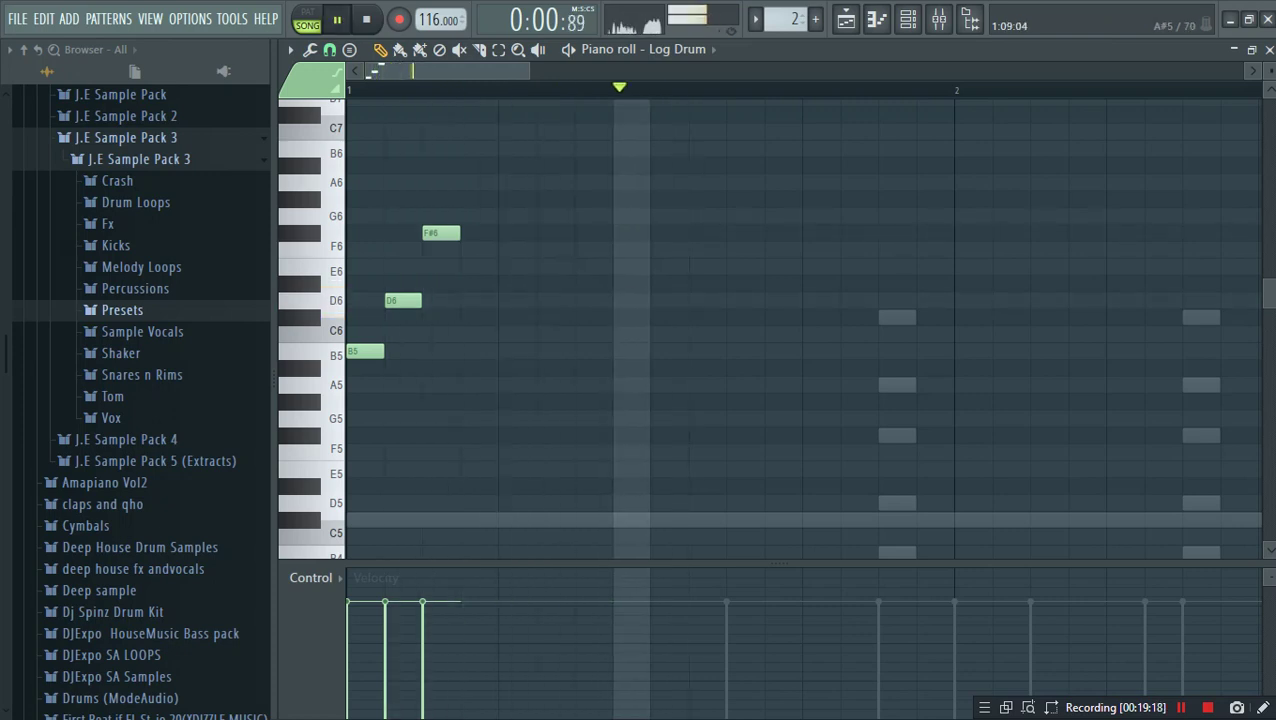
Step: Add one-step B5, D6 and F#6 notes at steps 9, 10 and 11 of bar 1, replaying the song after each
left_click(661, 352)
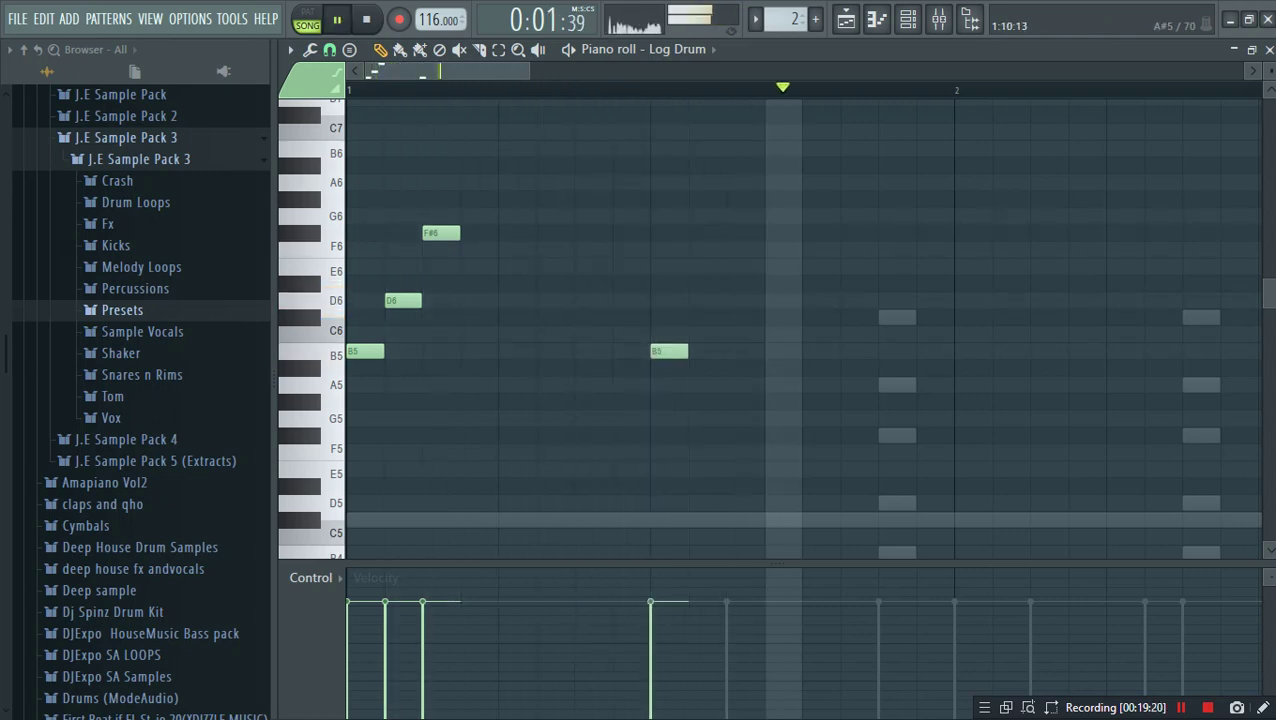
key("space")
key("space")
left_click(704, 301)
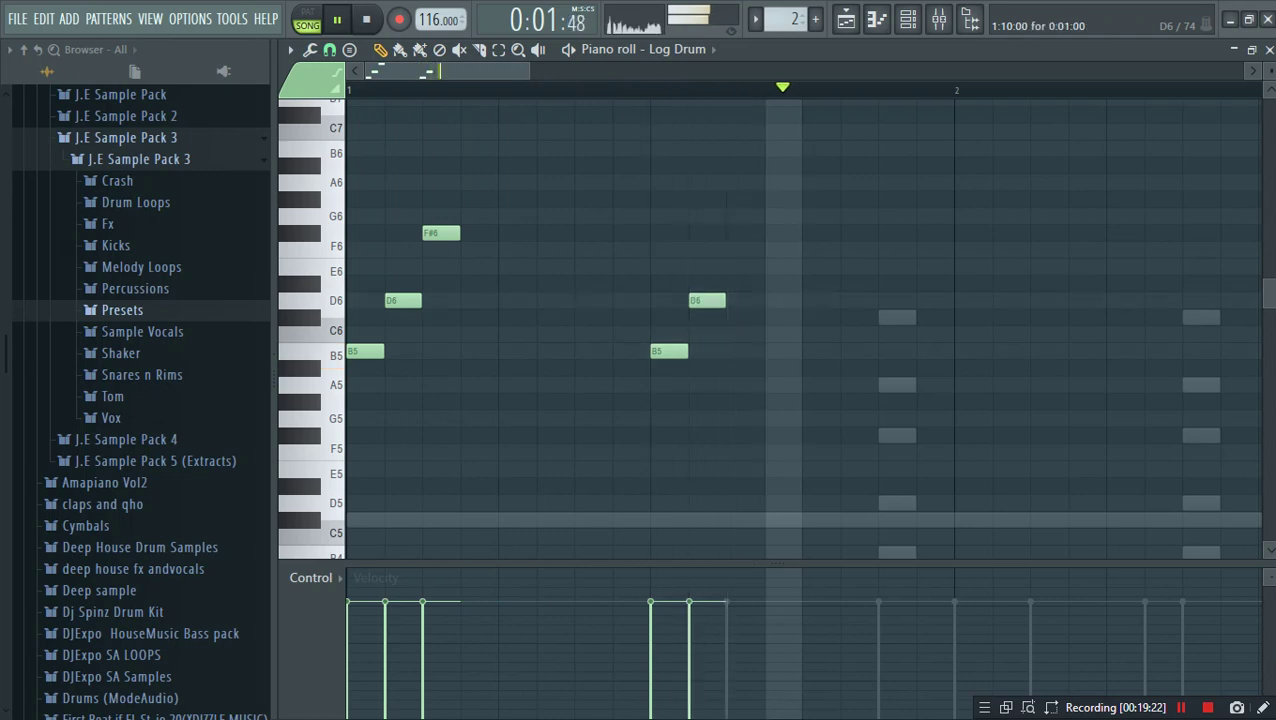
key("space")
key("space")
left_click(745, 233)
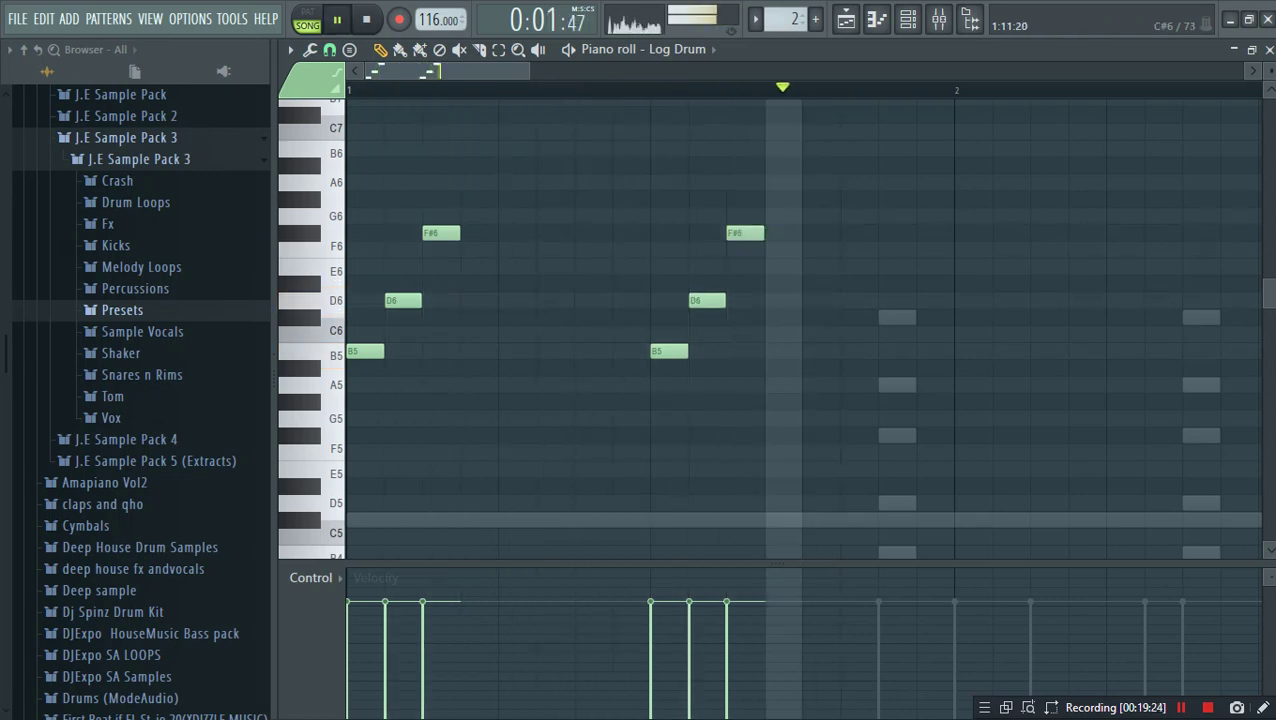
key("space")
key("space")
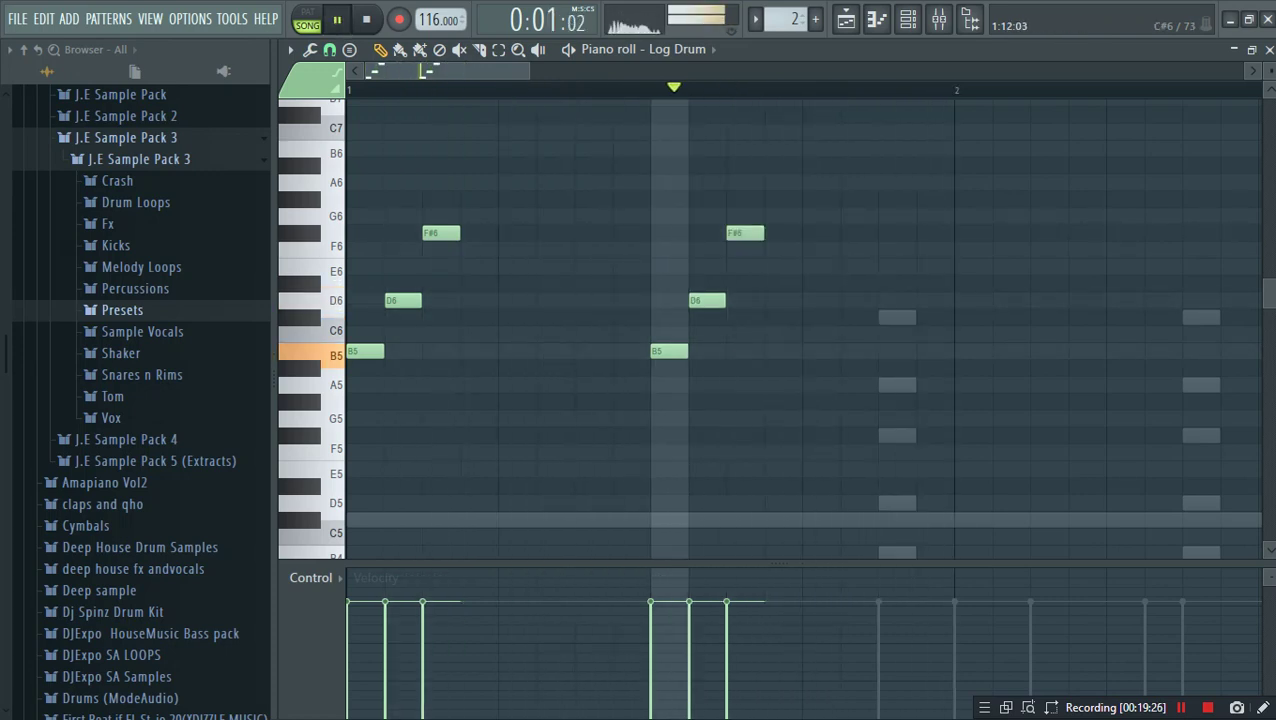
Step: Add one-step D6 at step 12 of bar 1 and B5 at step 1 of bar 2, replaying the song after each
key("space")
key("space")
left_click(783, 301)
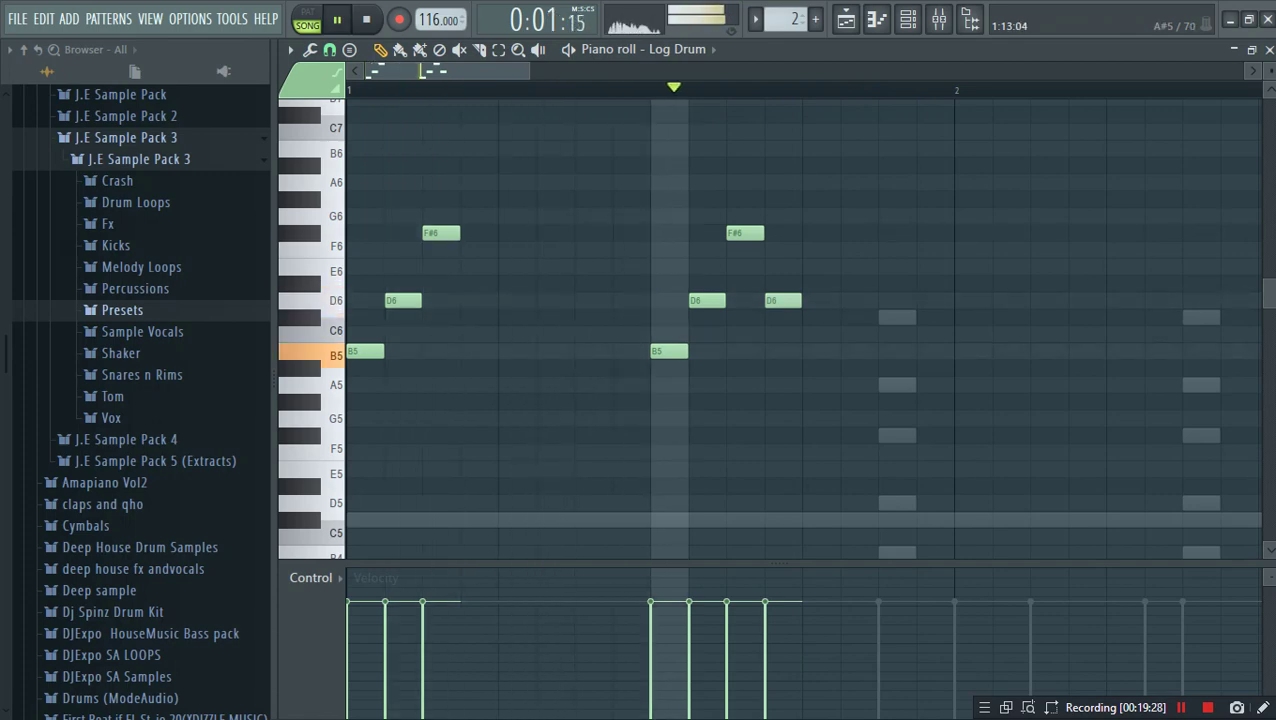
key("space")
key("space")
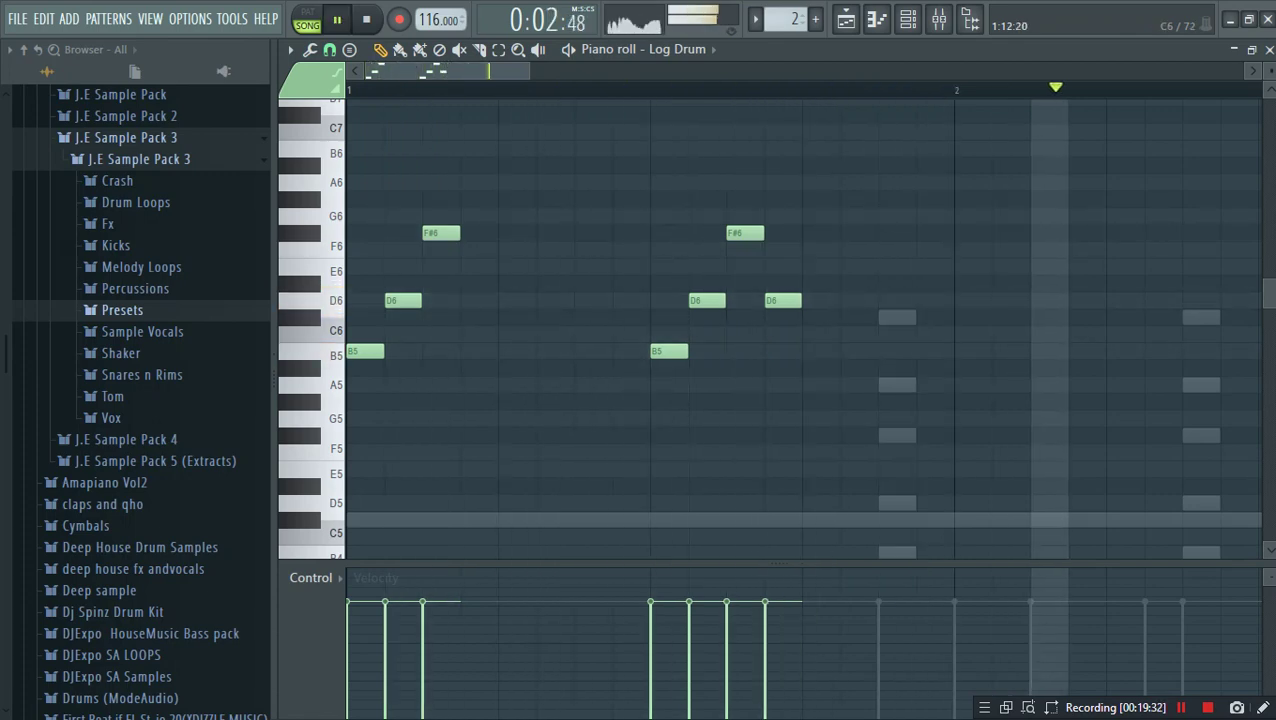
key("space")
key("space")
left_click(972, 352)
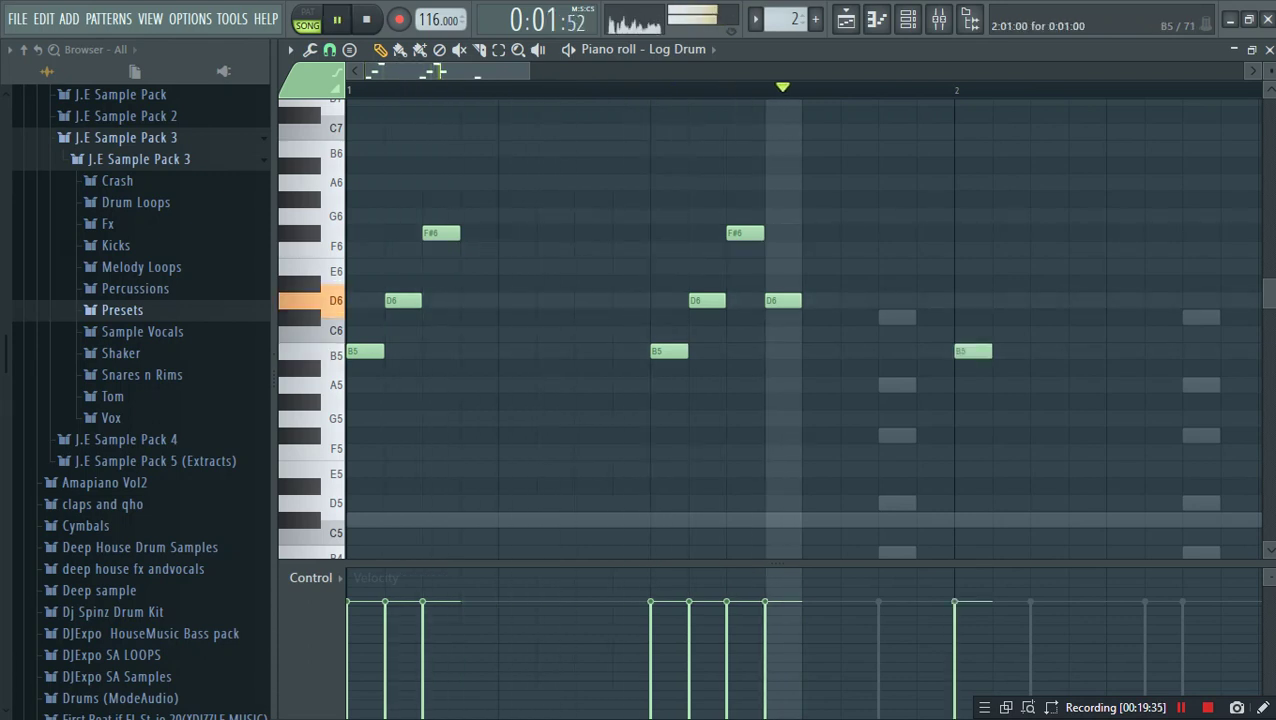
key("space")
key("space")
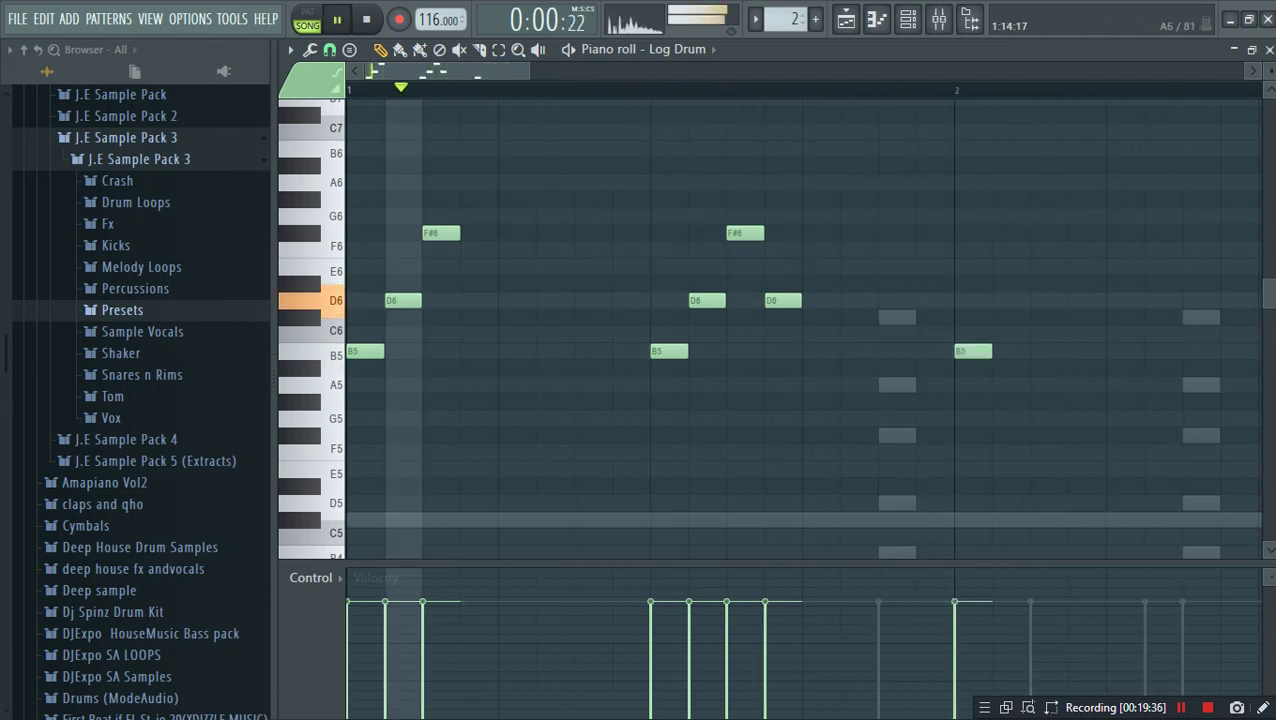
Step: Stop playback and delete every Log Drum note except the first D6 and F#6 in bar 1
scroll(865, 90, "down", 3)
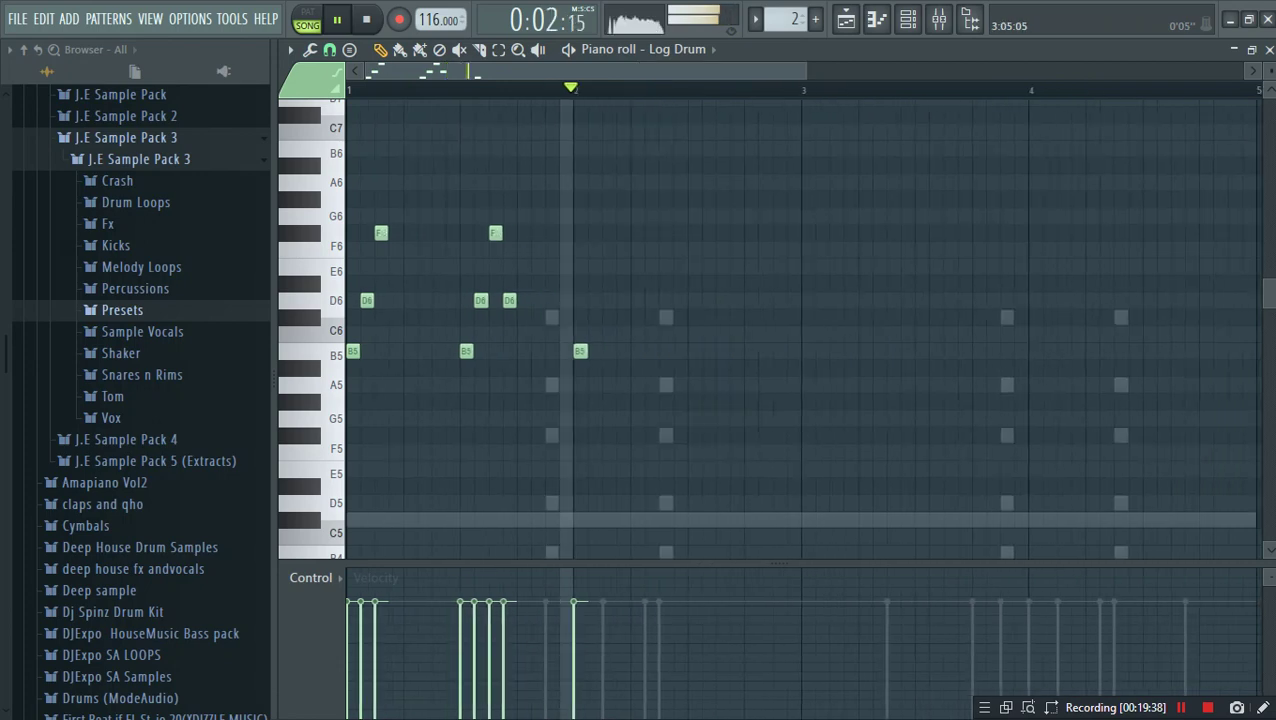
key("space")
right_click(580, 351)
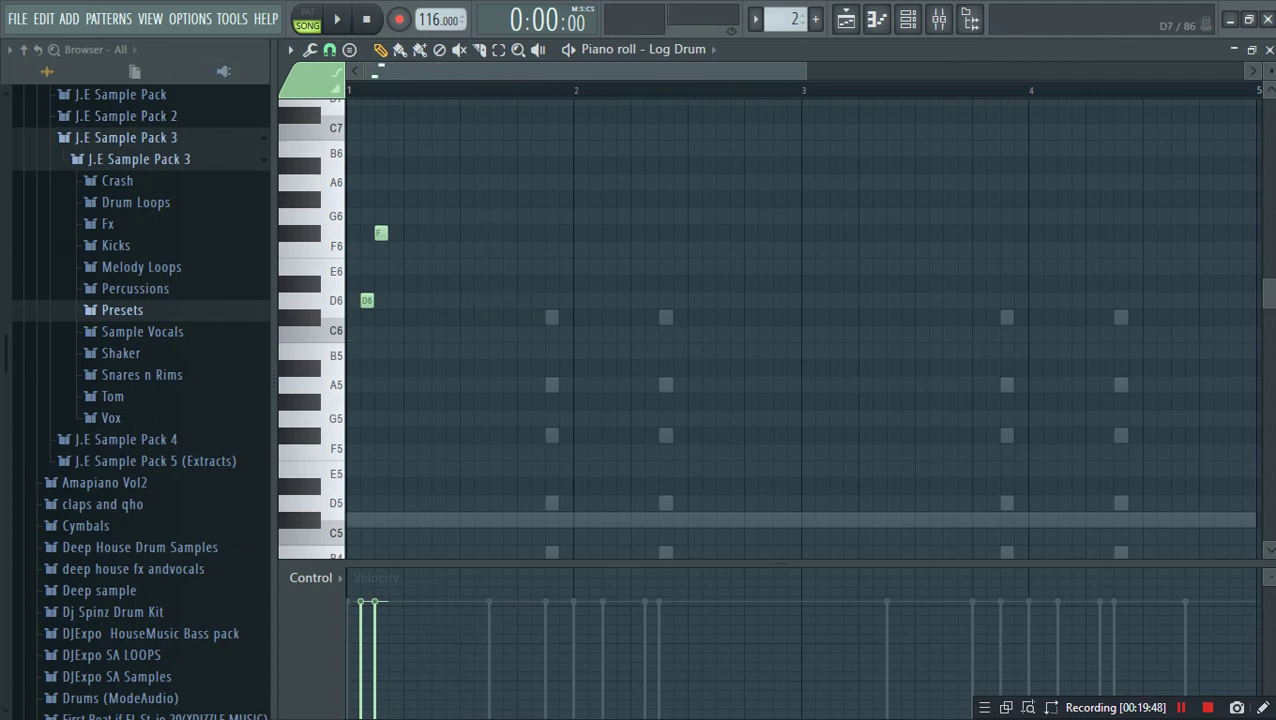
Step: Move the D6 note to step 4 and the F#6 note to step 6 of bar 1, replaying the song to check
scroll(356, 92, "up", 2)
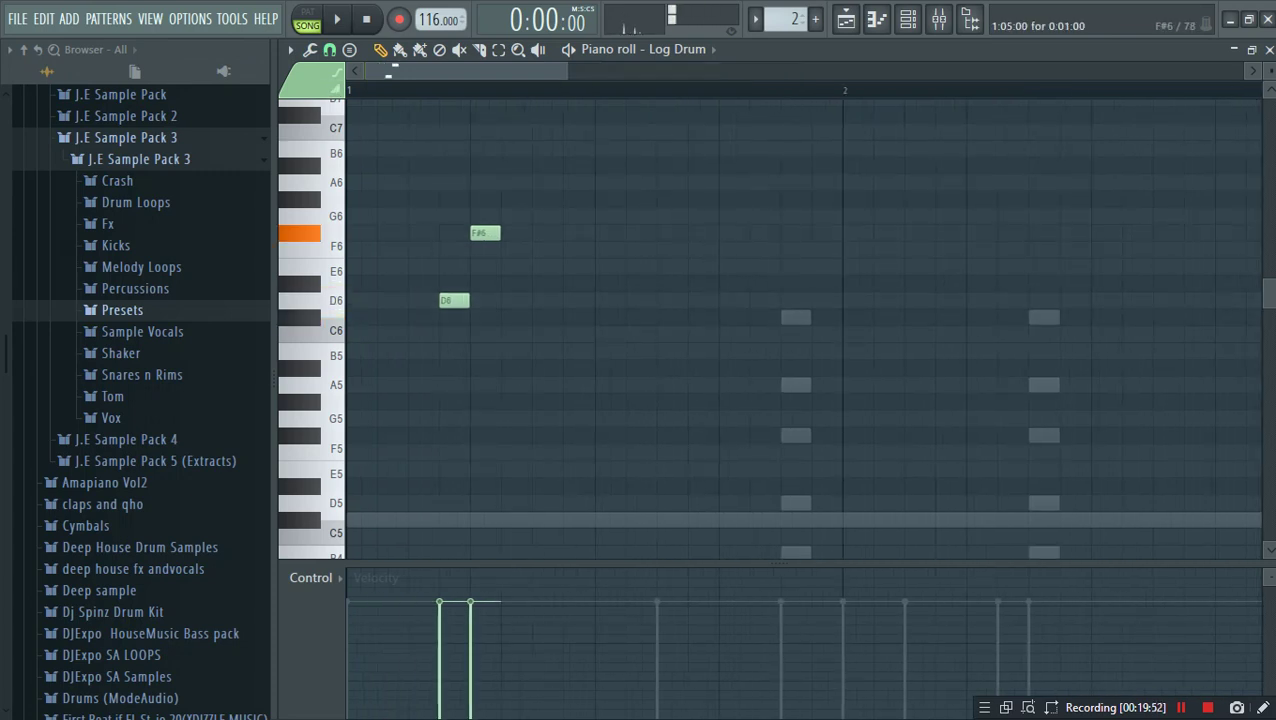
key("space")
key("space")
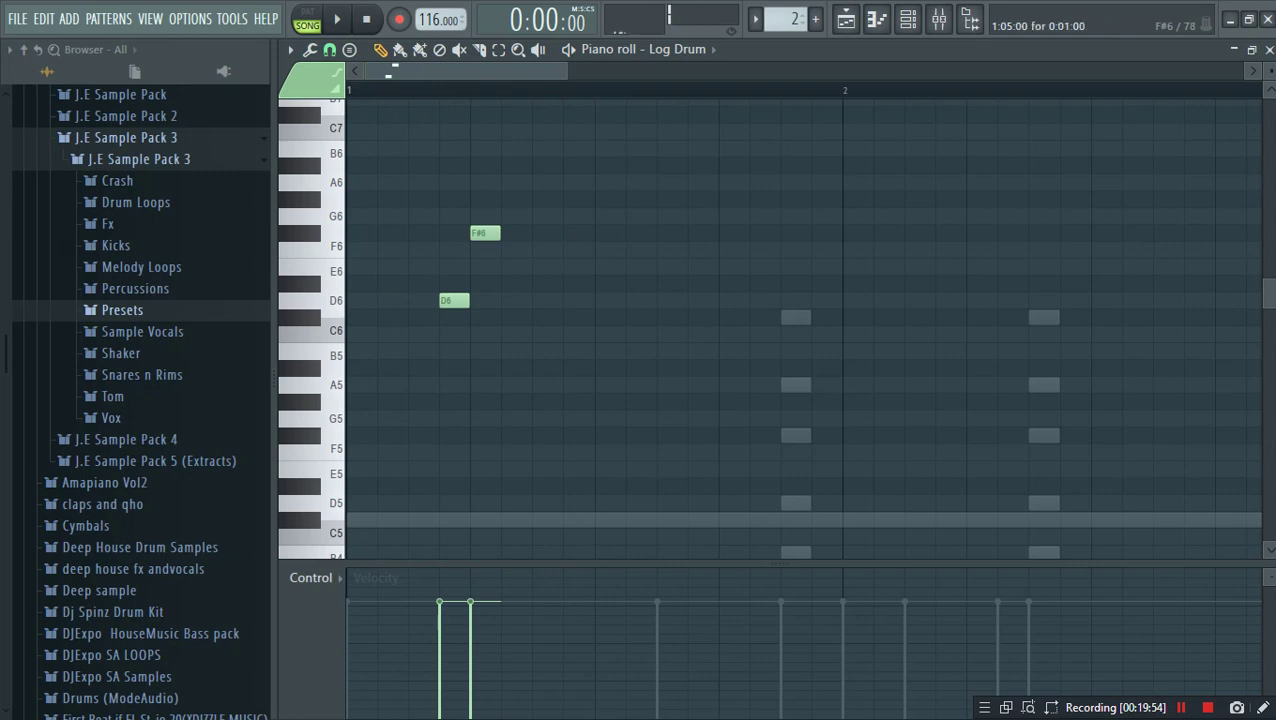
key("space")
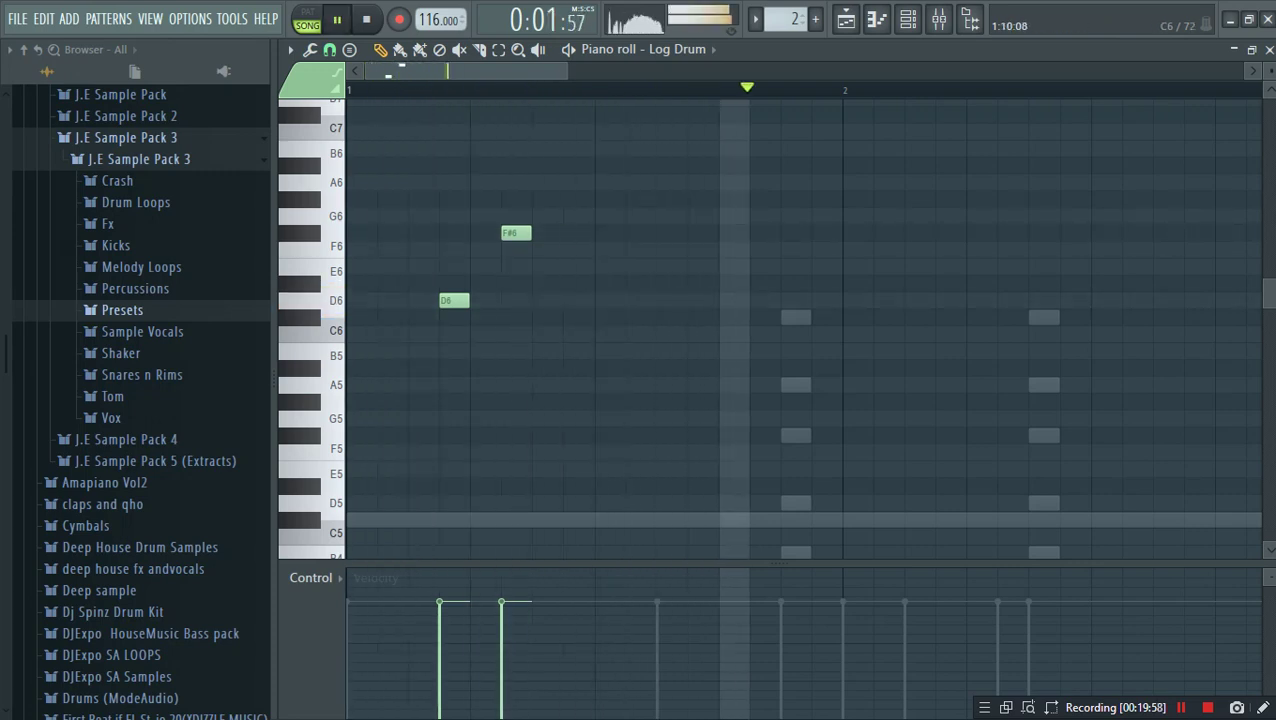
key("space")
key("space")
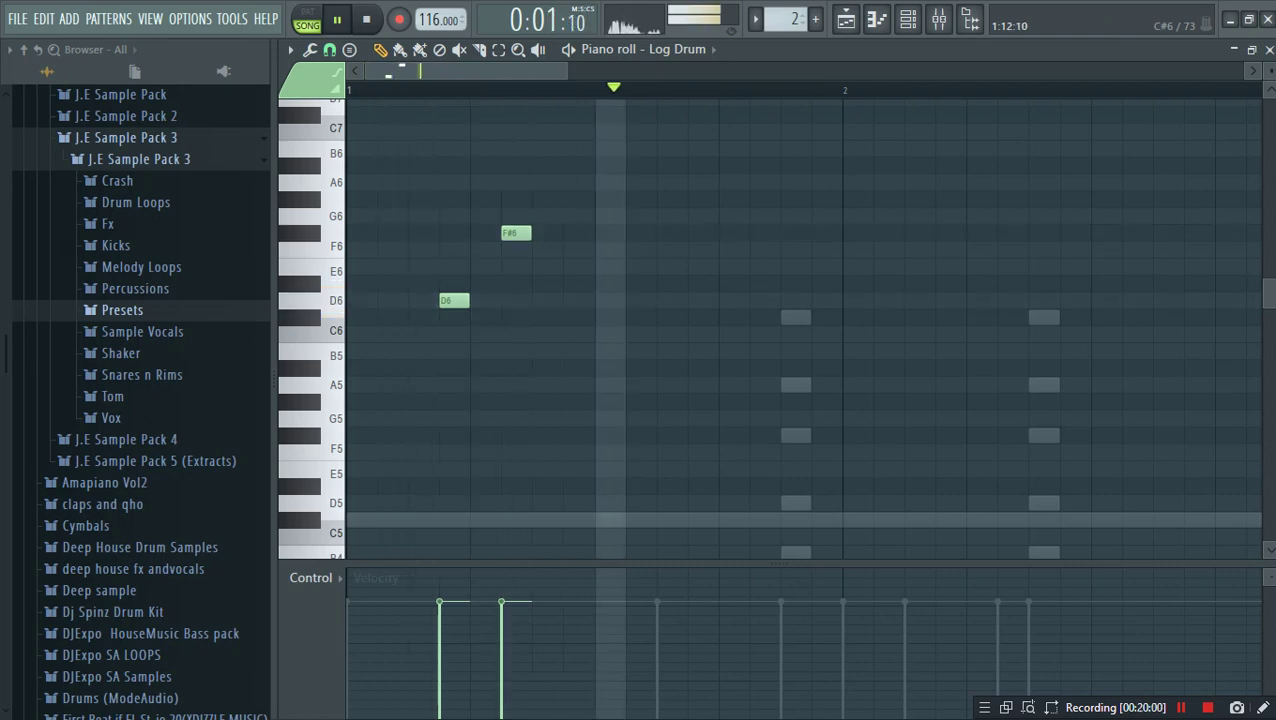
Step: Add one-step D6 and F#6 notes at steps 12 and 14 of bar 1 and play the song
key("space")
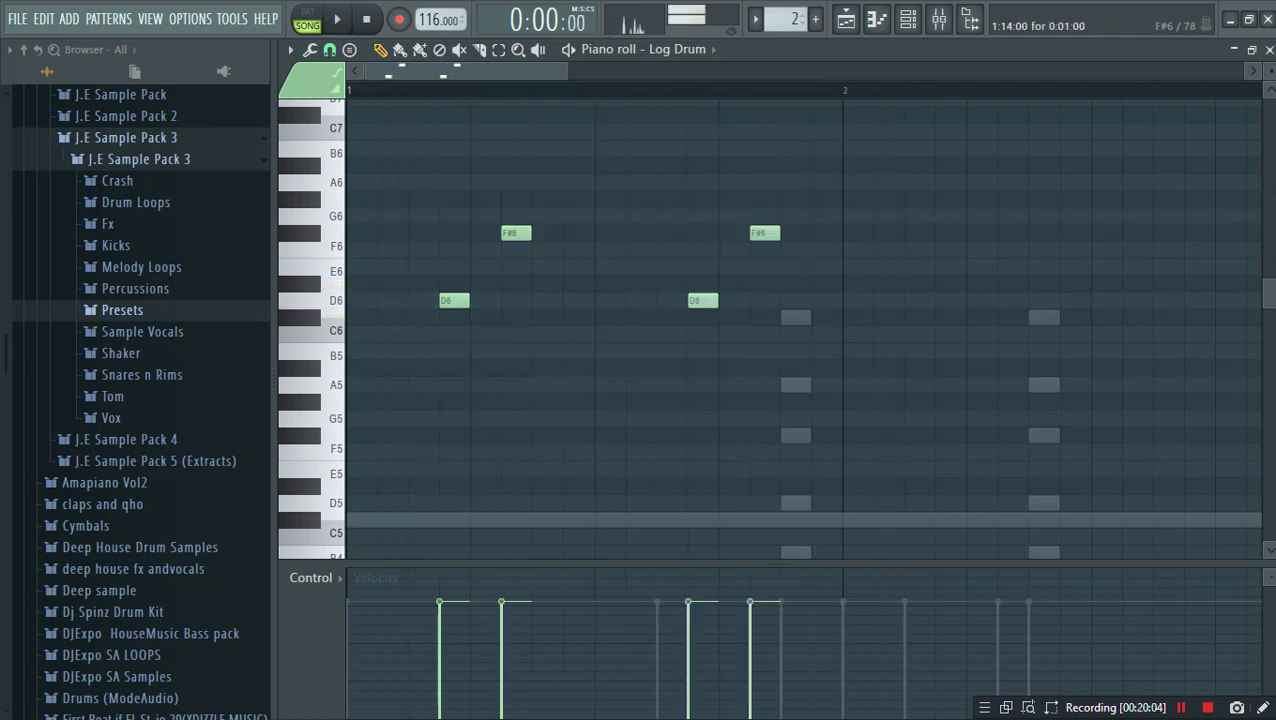
key("space")
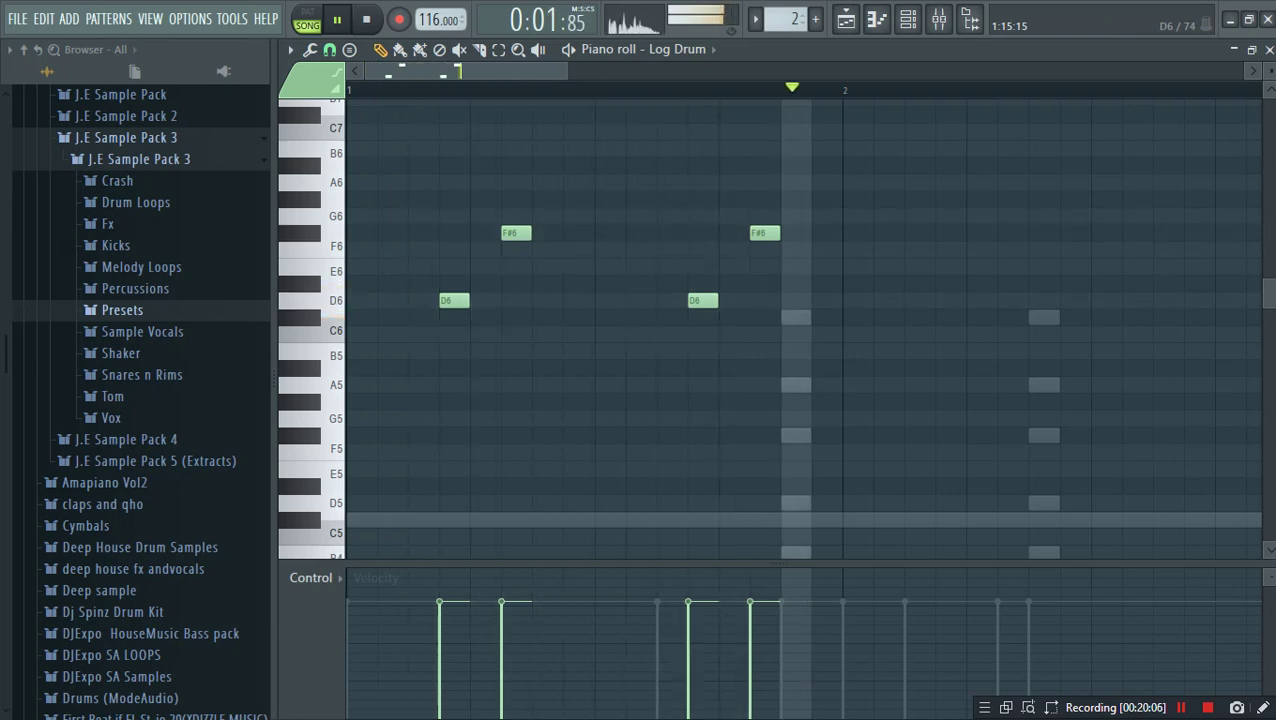
scroll(776, 90, "down", 3)
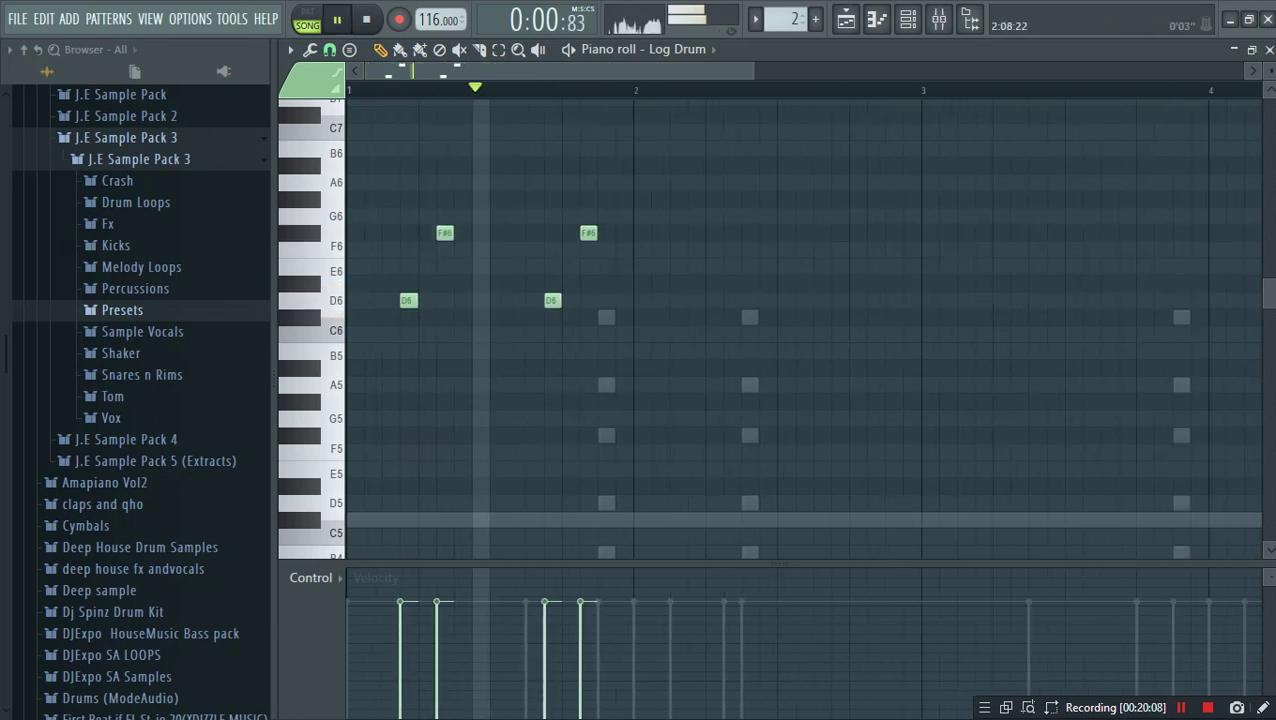
scroll(776, 90, "down", 1)
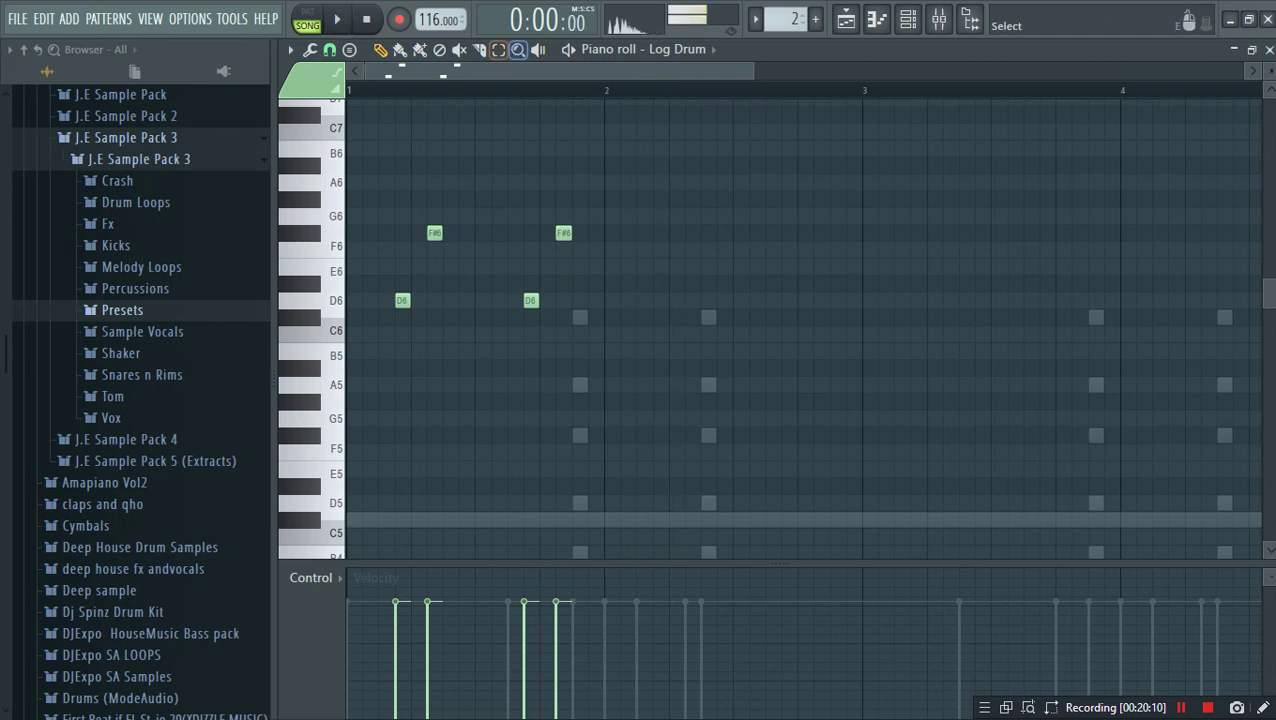
Step: Duplicate the bar 1 Log Drum pattern into bars 2, 3 and 4, deselect the notes and play the song
key("space")
key("ctrl+a")
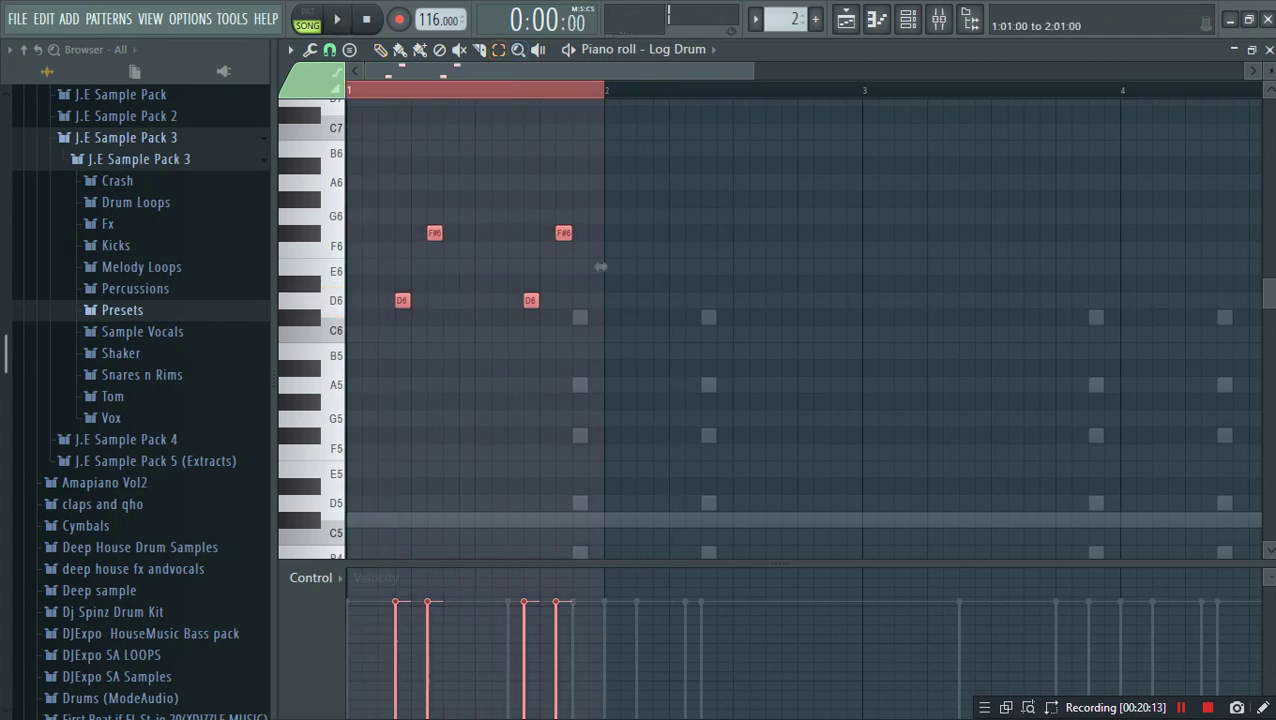
key("ctrl+b")
key("ctrl+b")
key("ctrl+b")
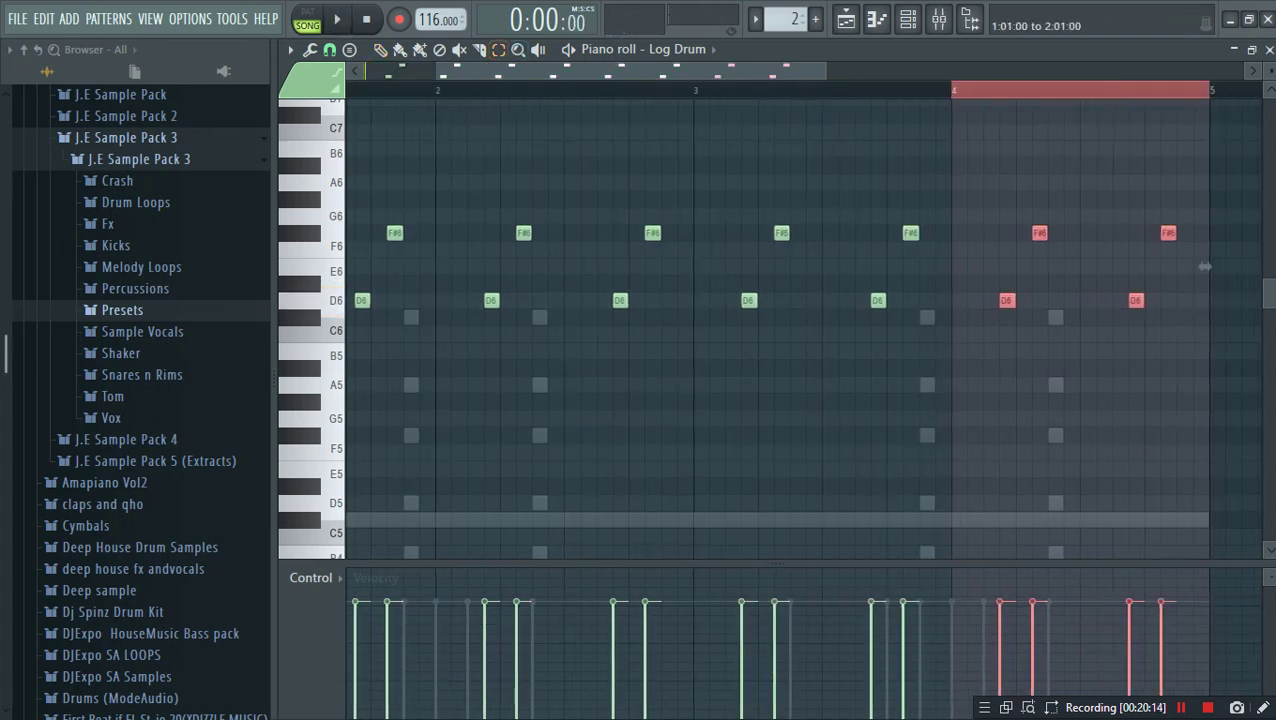
key("ctrl+d")
key("space")
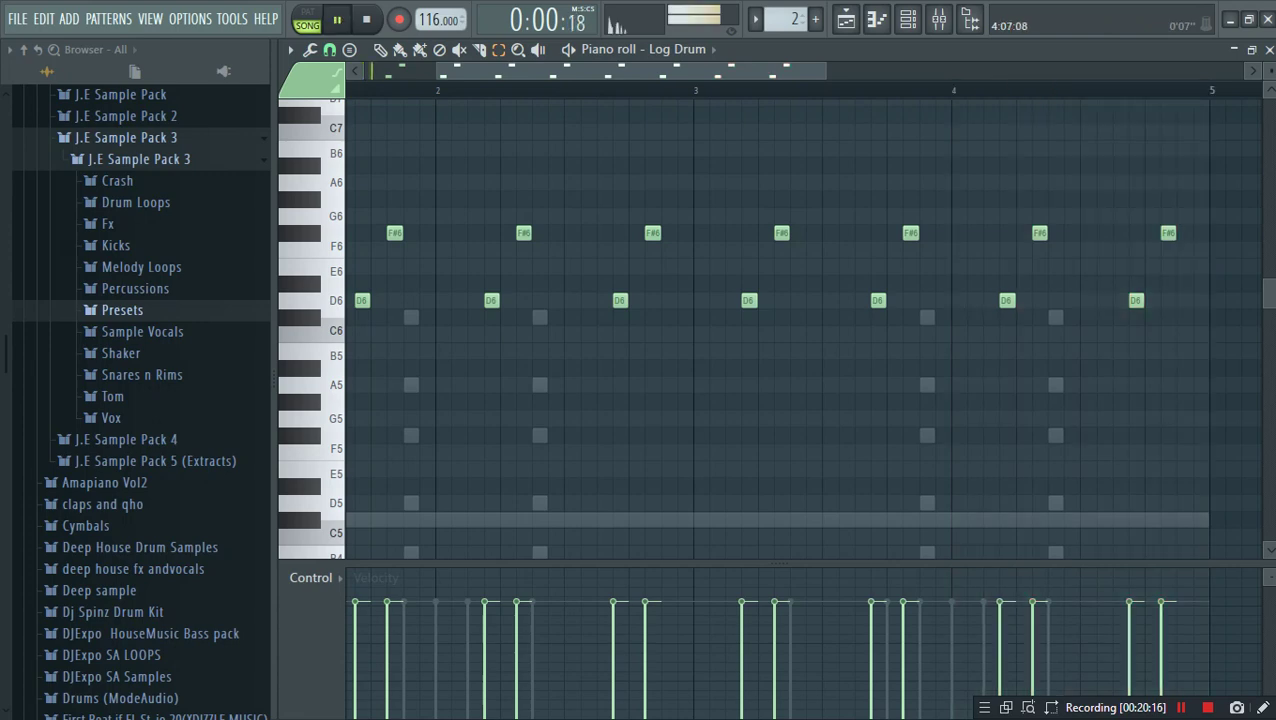
Step: Try a one-step D#6 note at step 7 and at step 8 of bar 1 during playback, and delete it
left_click_drag(738, 71, 600, 71)
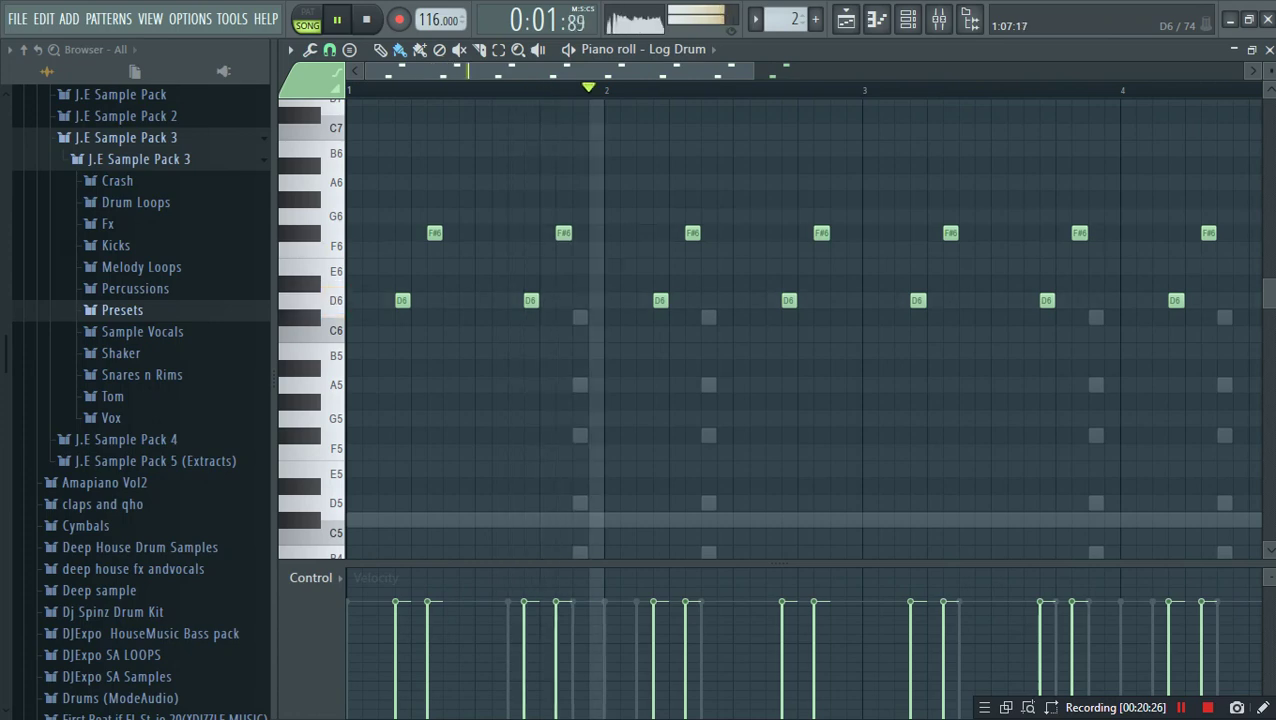
left_click(450, 284)
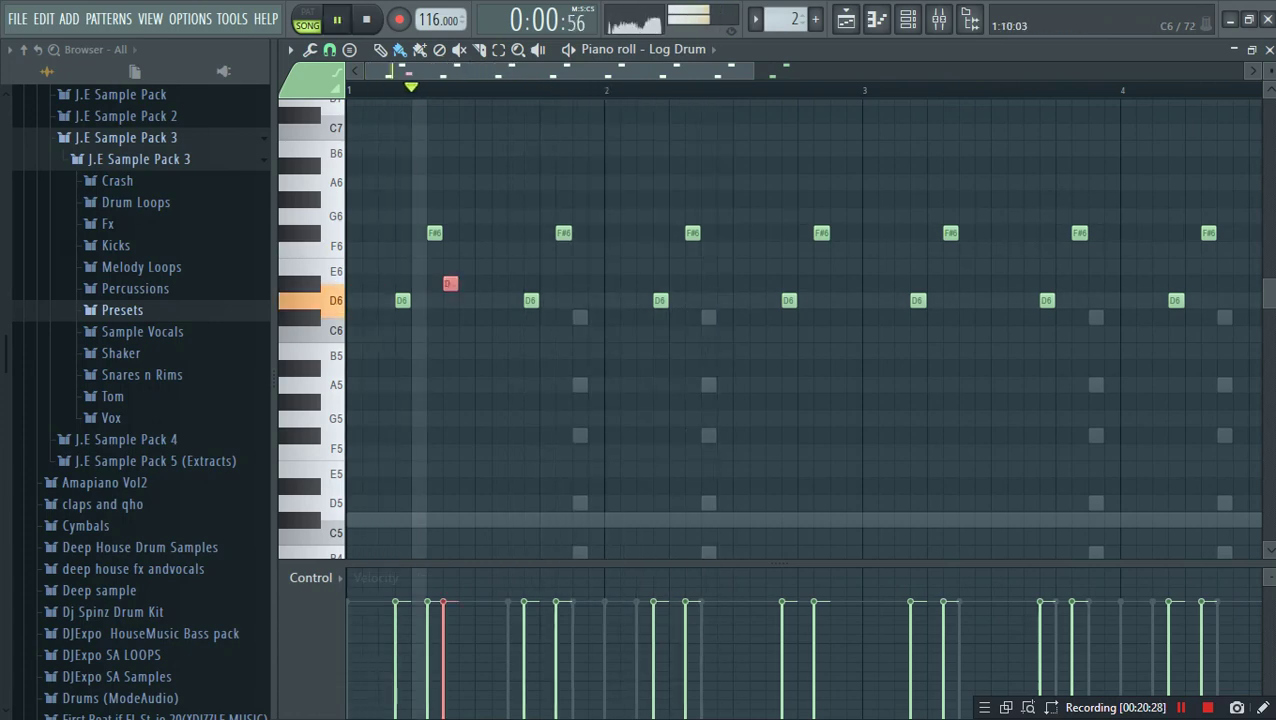
key("space")
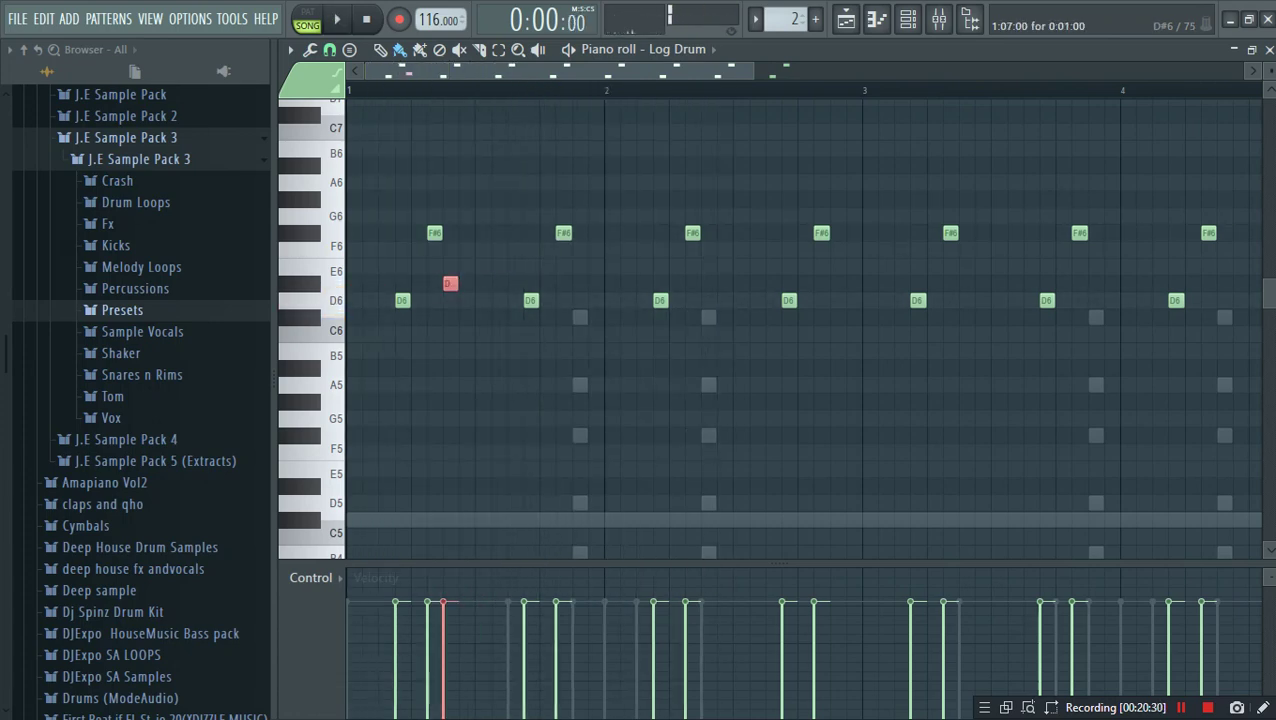
left_click_drag(450, 284, 463, 284)
key("space")
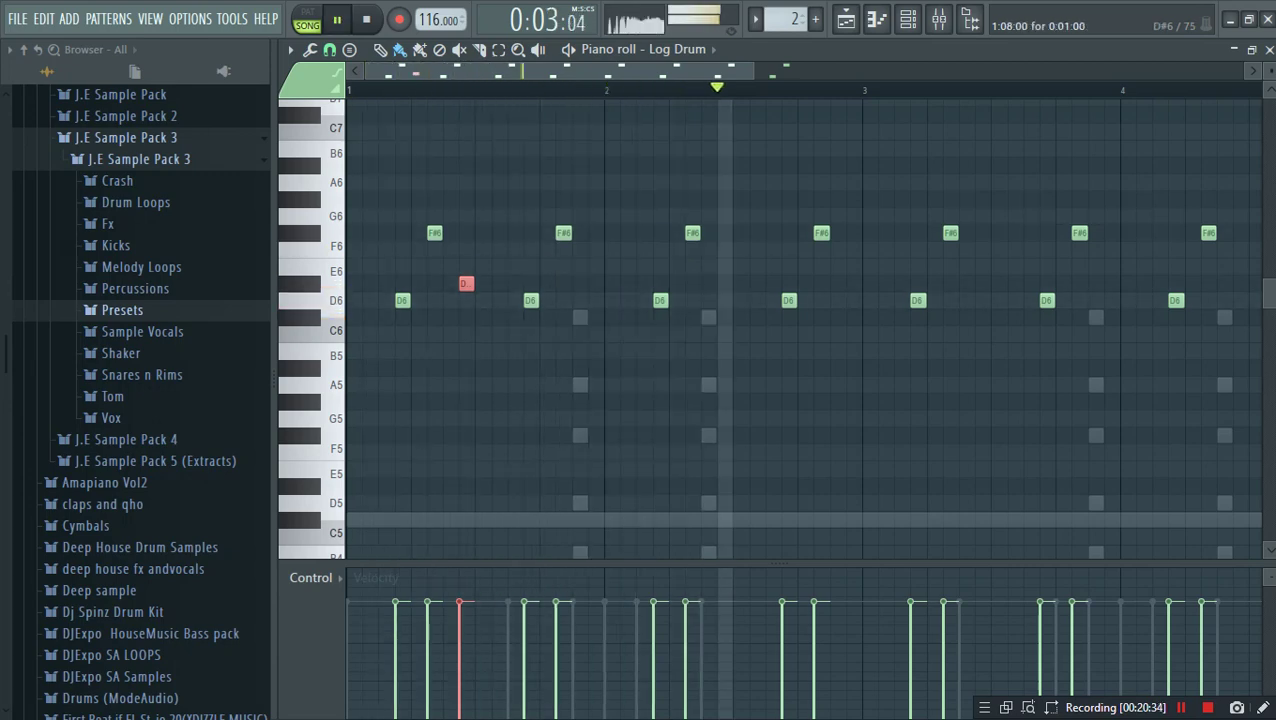
right_click(466, 284)
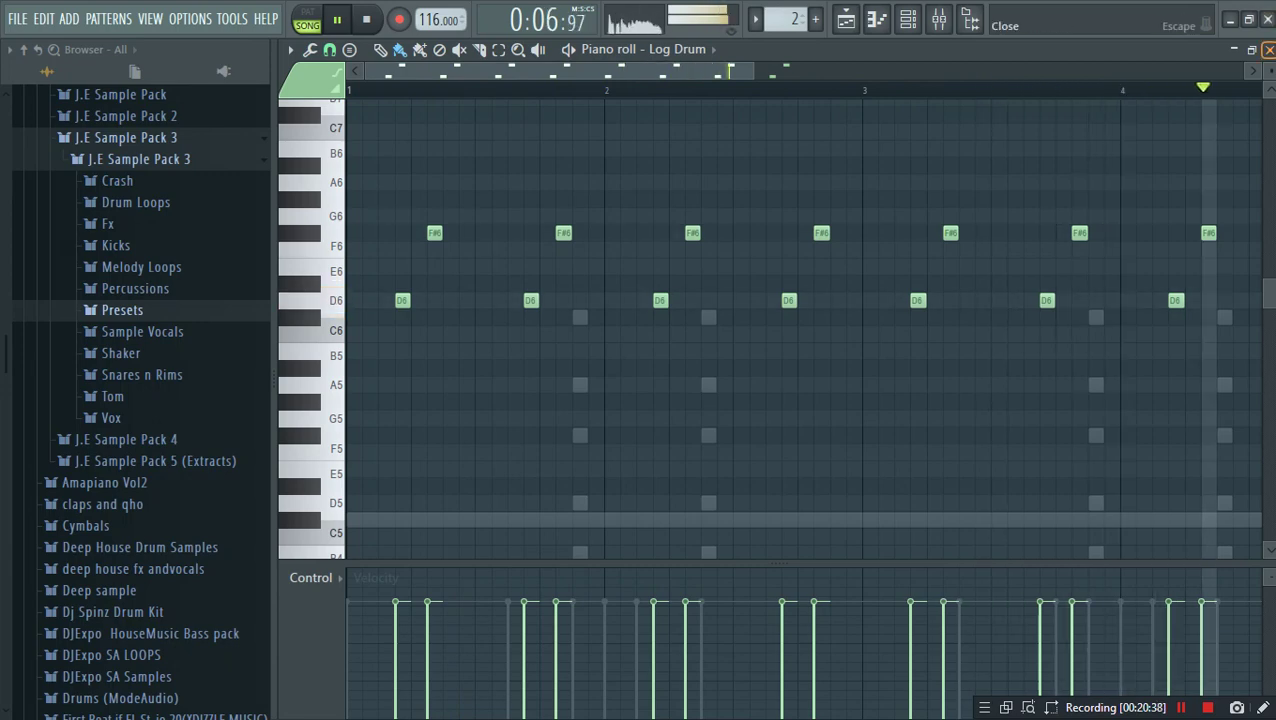
Step: Try the Log Drum melody one octave higher, return it to its original octave and close the piano roll
left_click(1268, 50)
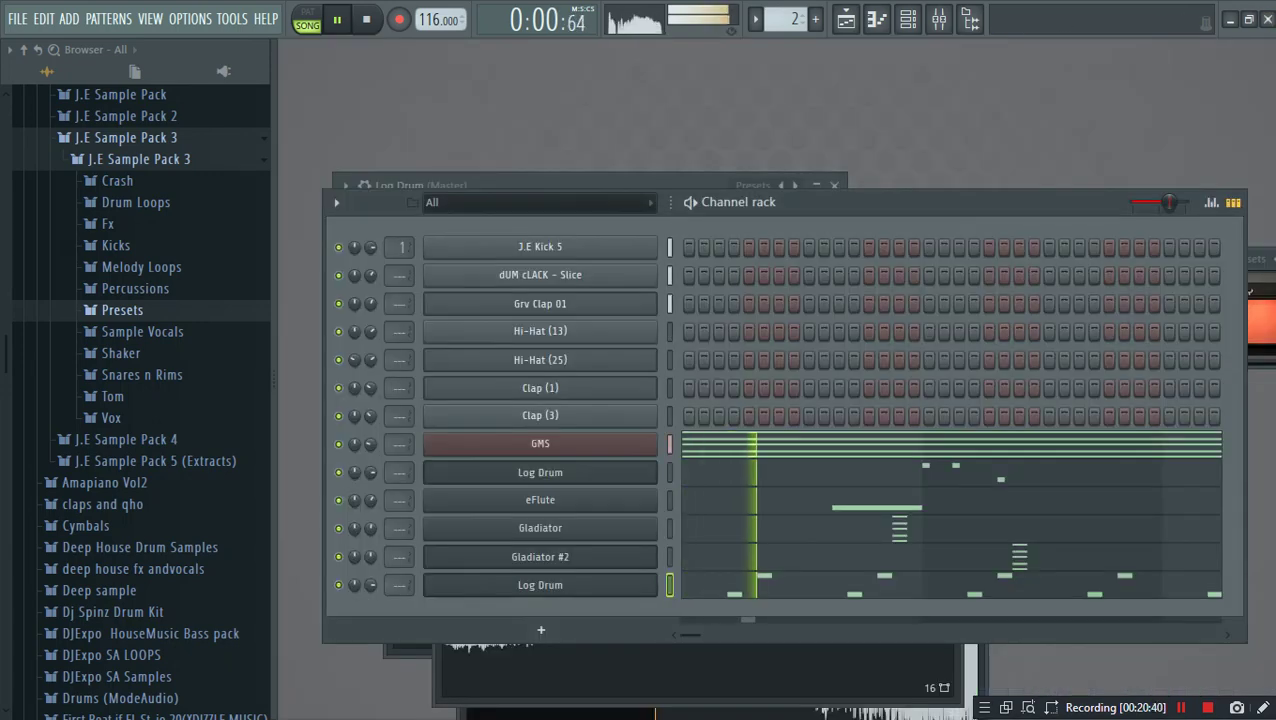
left_click(898, 587)
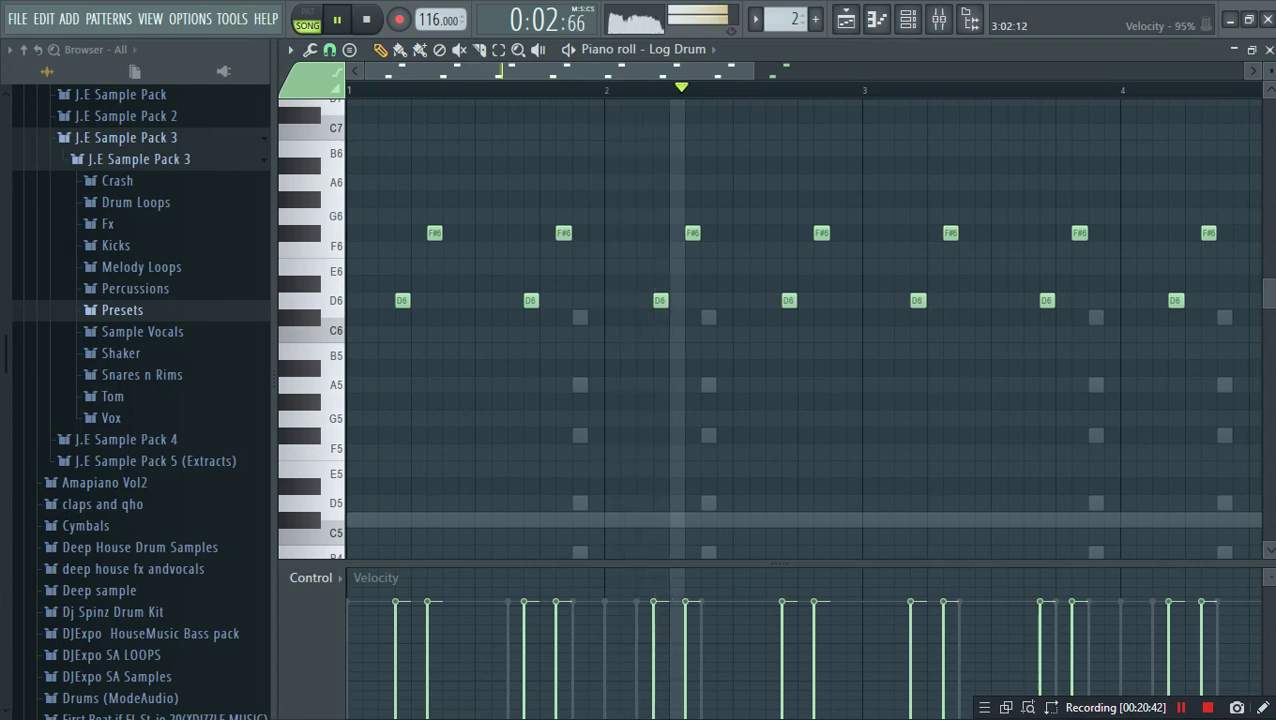
key("ctrl+Up")
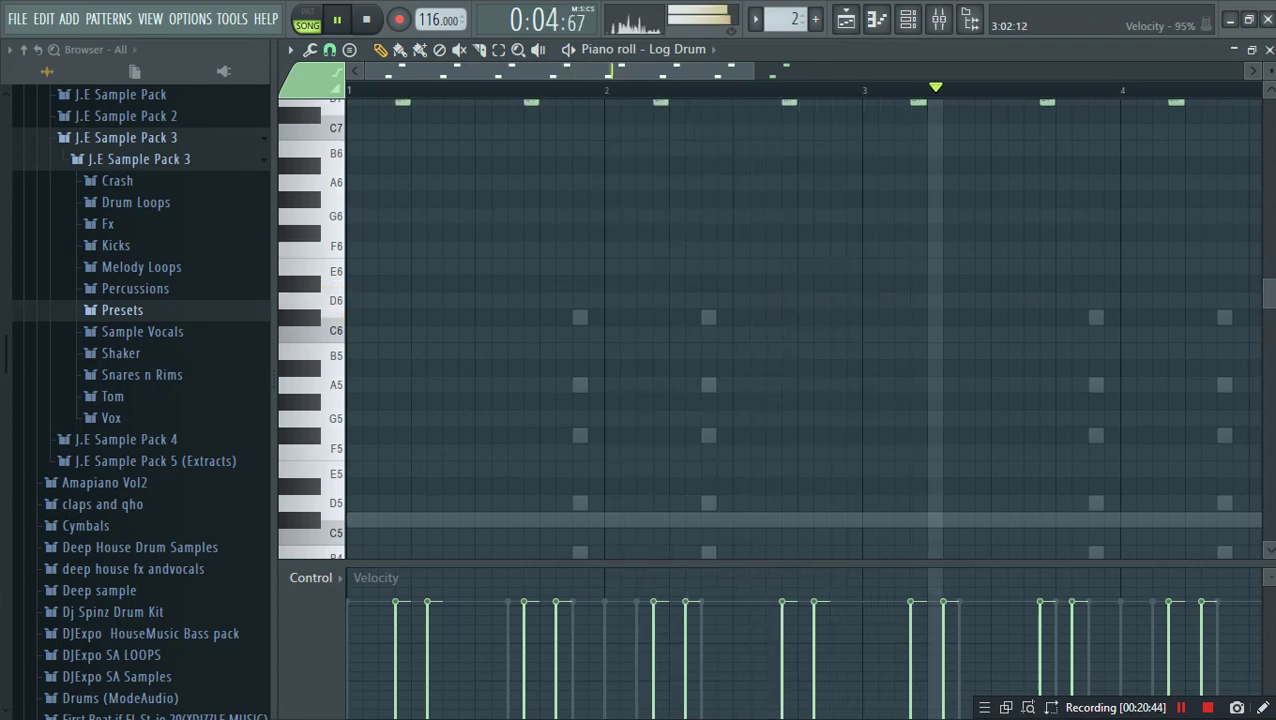
key("ctrl+Down")
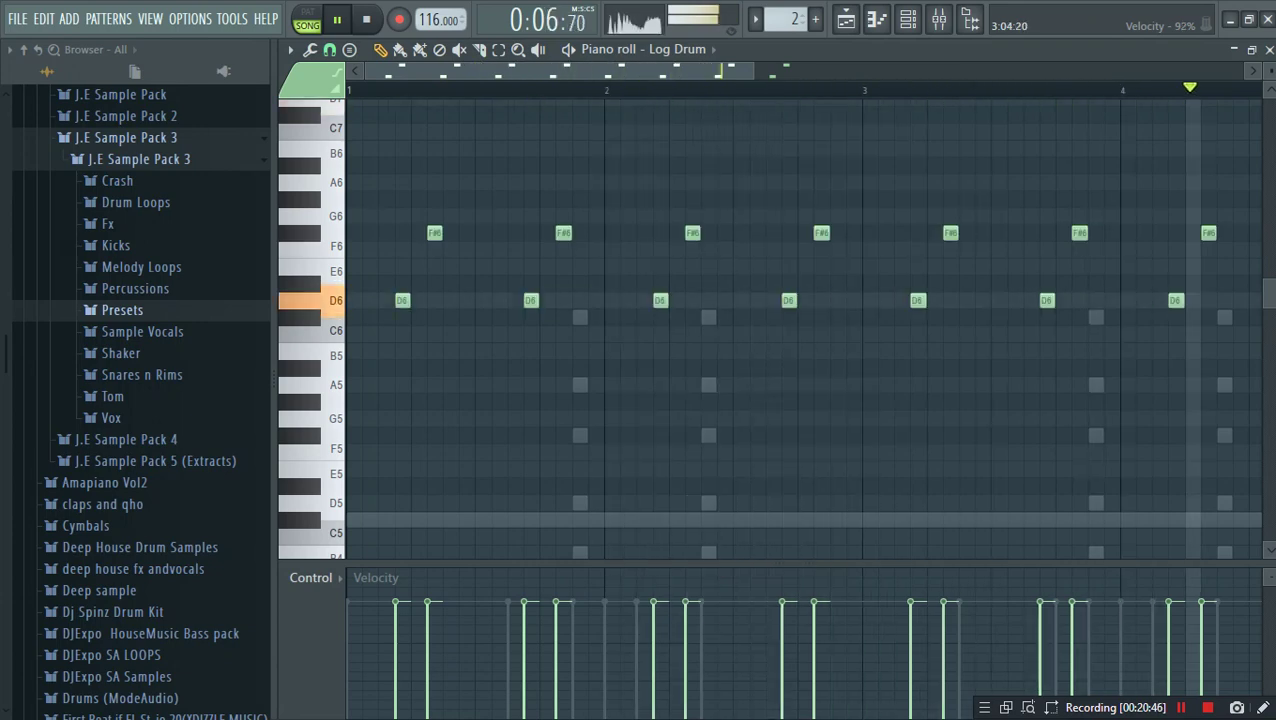
left_click(1270, 49)
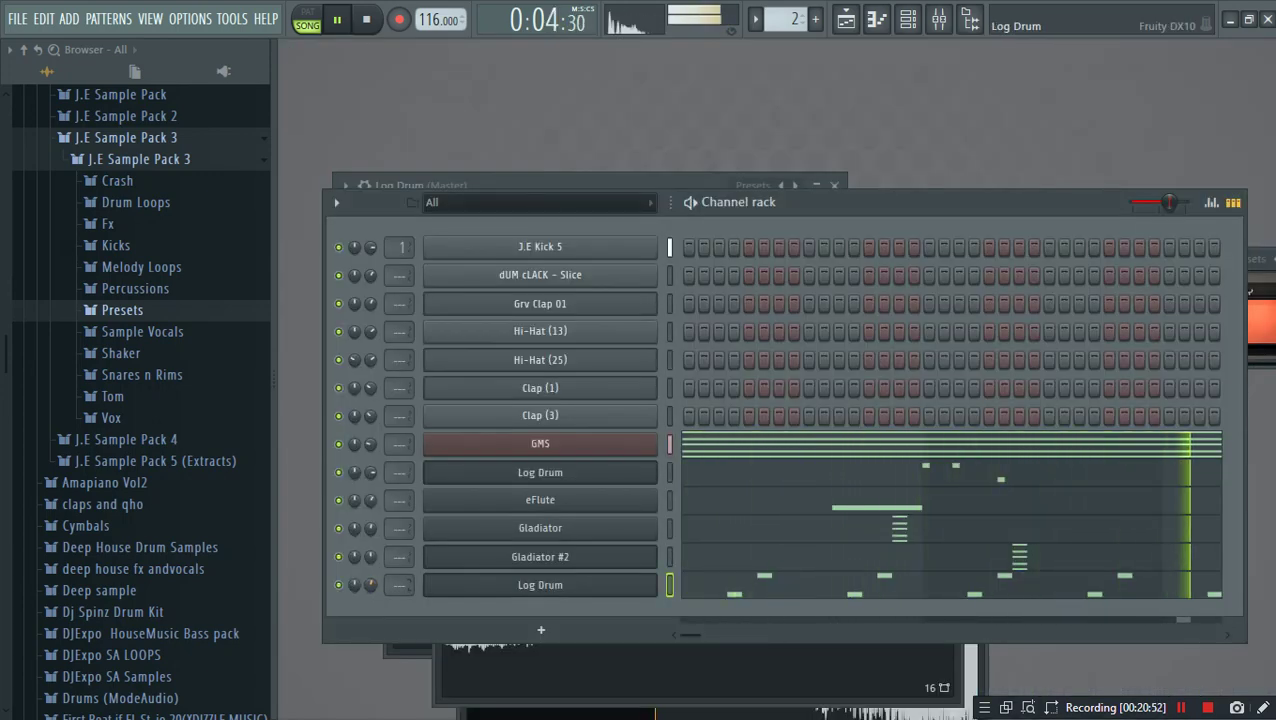
Step: In the new Log Drum's Fruity DX10, set WAV to 52%, lengthen Modulation 1's time, and set its Init to 30% and sustain to 0
left_click(540, 585)
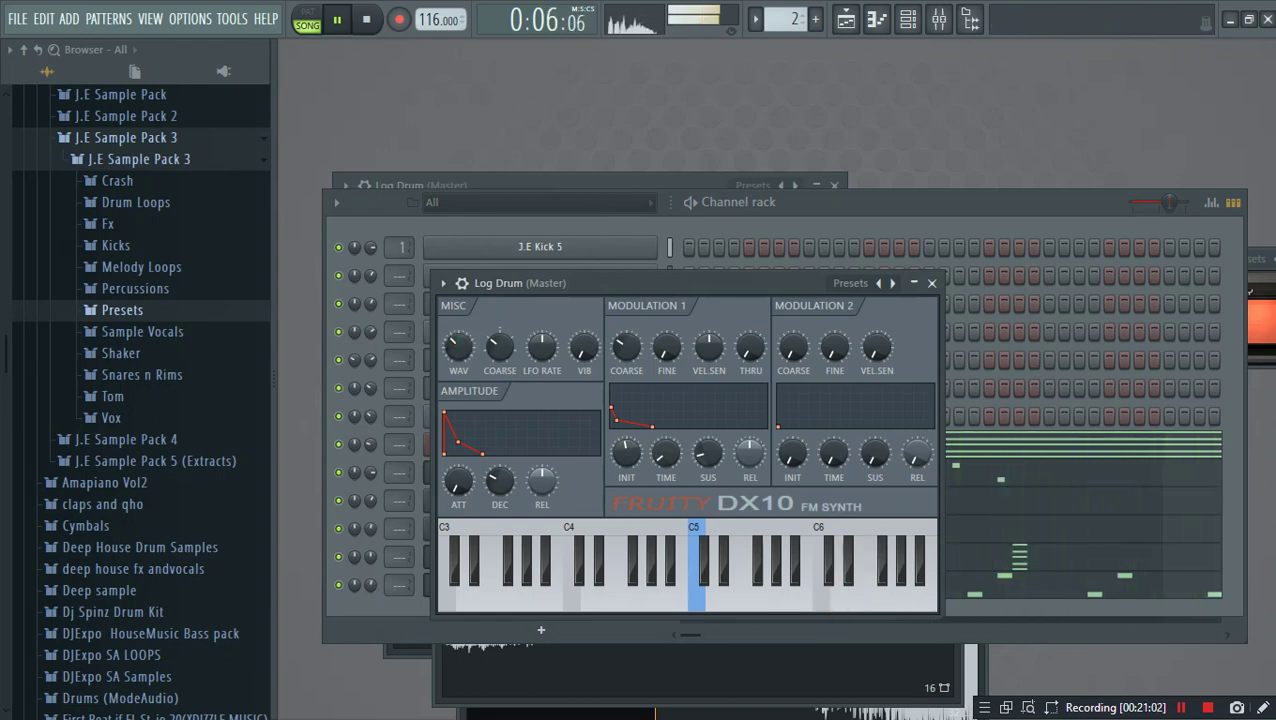
left_click_drag(459, 346, 459, 320)
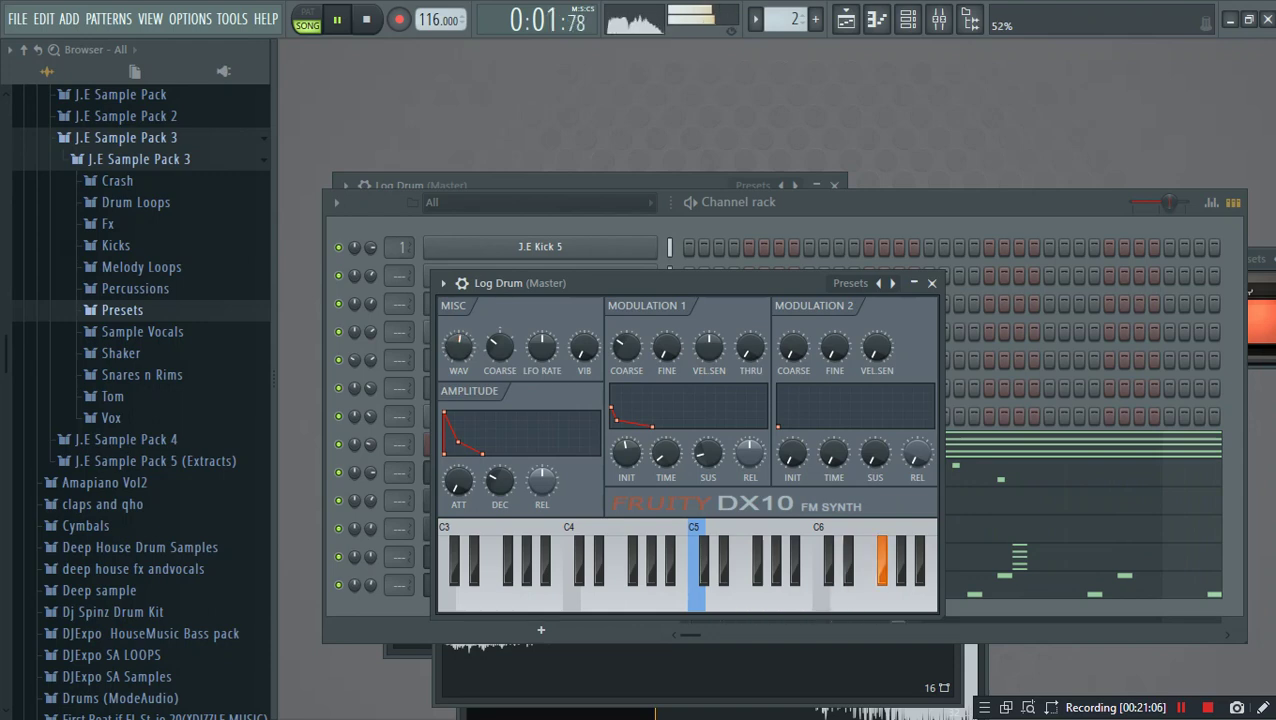
left_click_drag(666, 453, 666, 439)
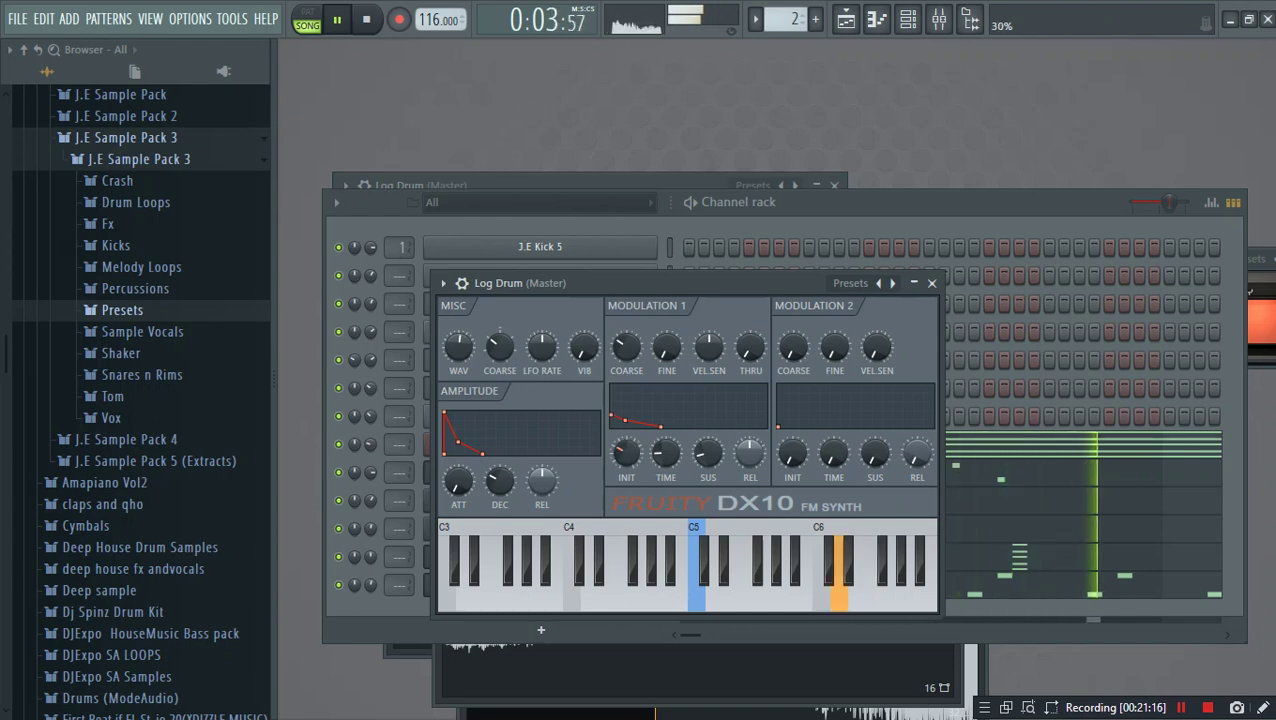
left_click_drag(708, 453, 708, 470)
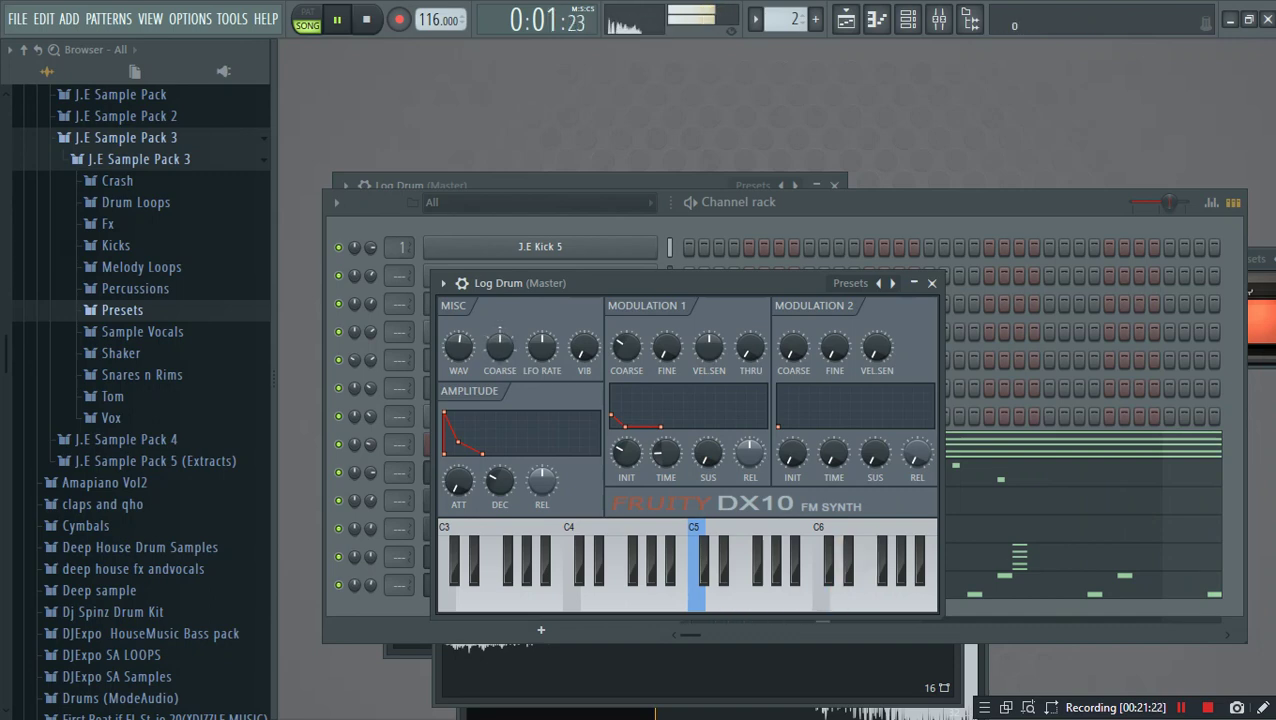
Step: Lengthen the amplitude decay of the new Log Drum's synth, close its window and stop playback
mouse_move(500, 345)
left_mouse_down()
mouse_move(500, 360)
mouse_move(500, 347)
left_mouse_up()
left_click_drag(500, 482, 500, 453)
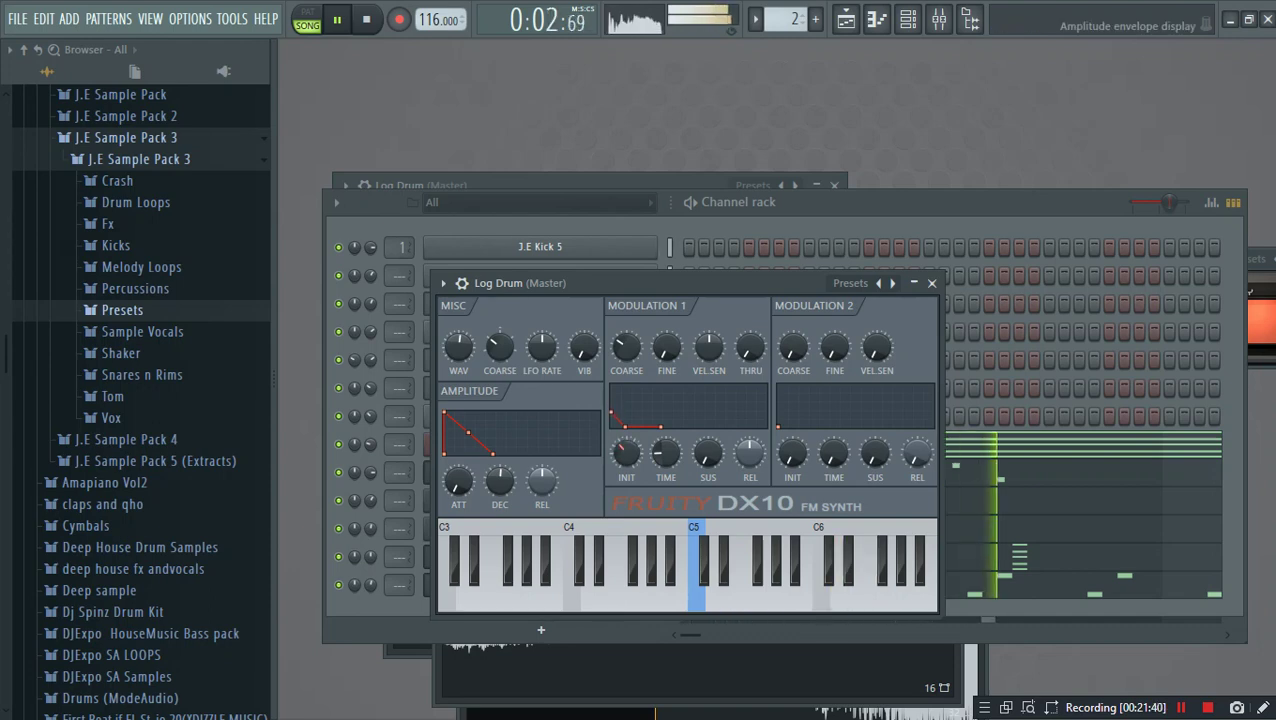
key("Escape")
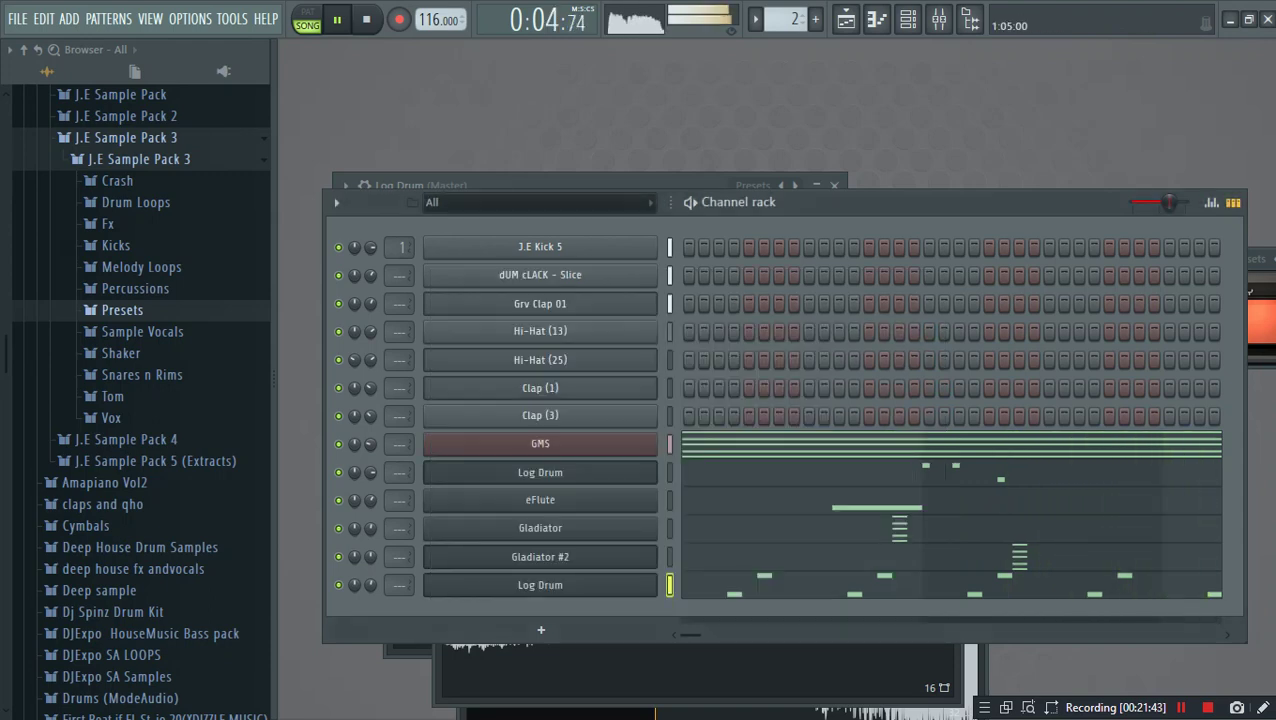
key("space")
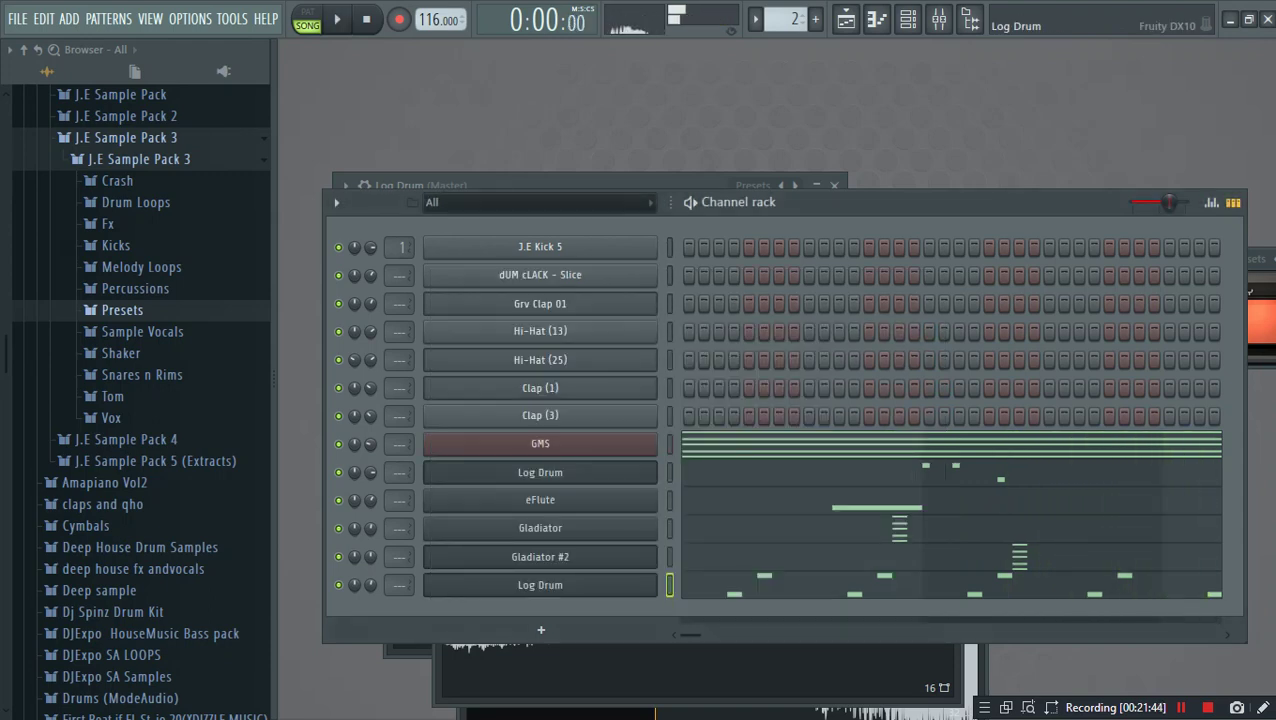
Step: Replace the instrument of the new Log Drum channel with the GMS synth
right_click(660, 477)
mouse_move(700, 631)
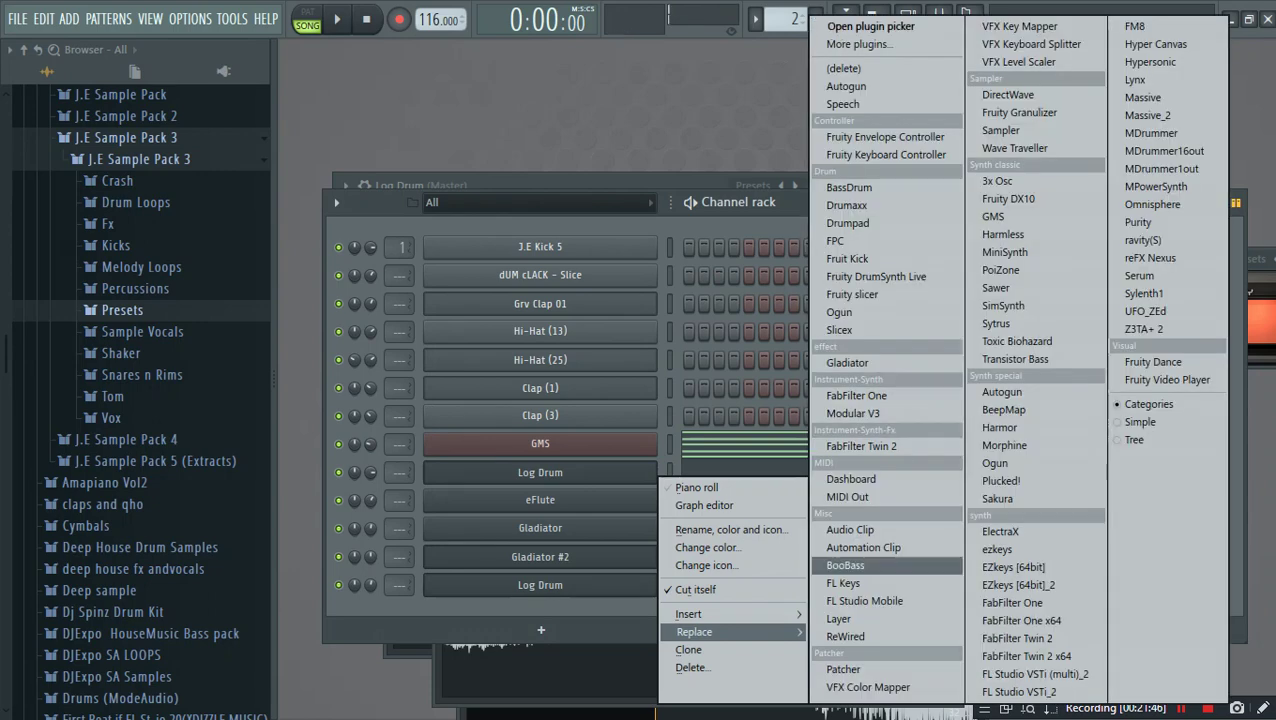
left_click(994, 216)
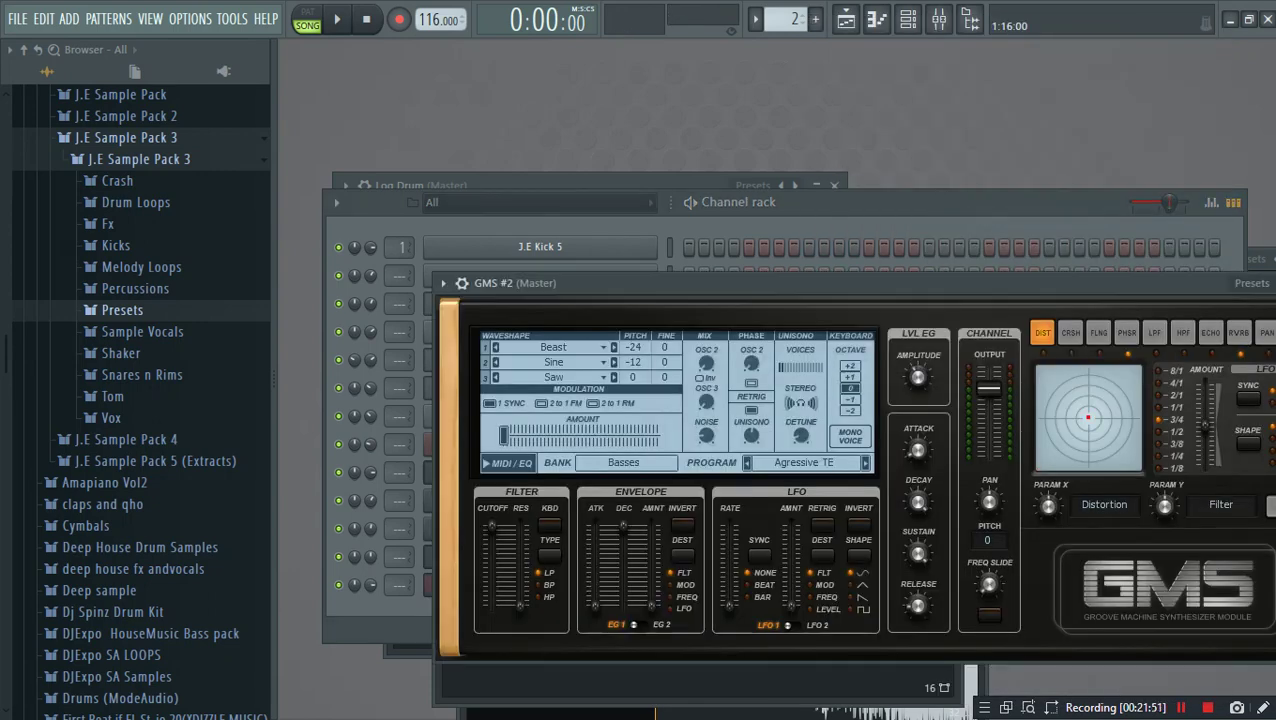
Step: Audition presets from the Leads & Synths bank in GMS #2 during playback and load Crunchy TE
left_click(818, 463)
left_click(808, 437)
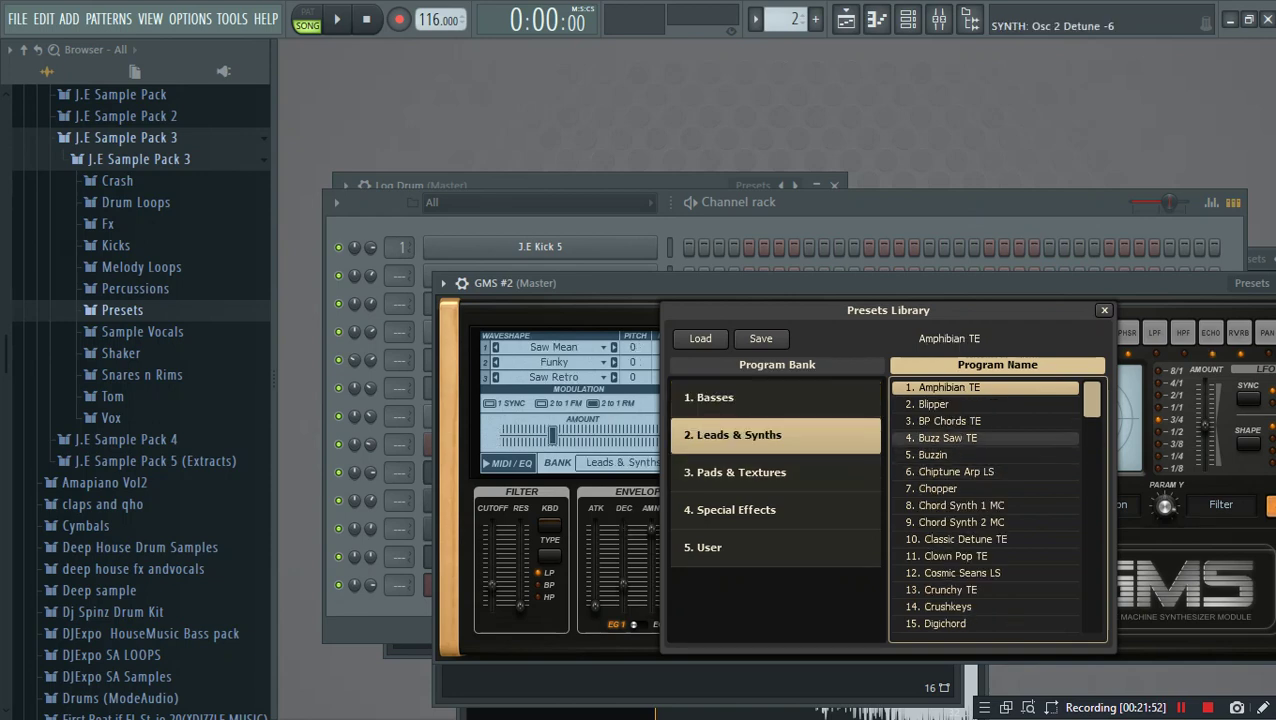
key("space")
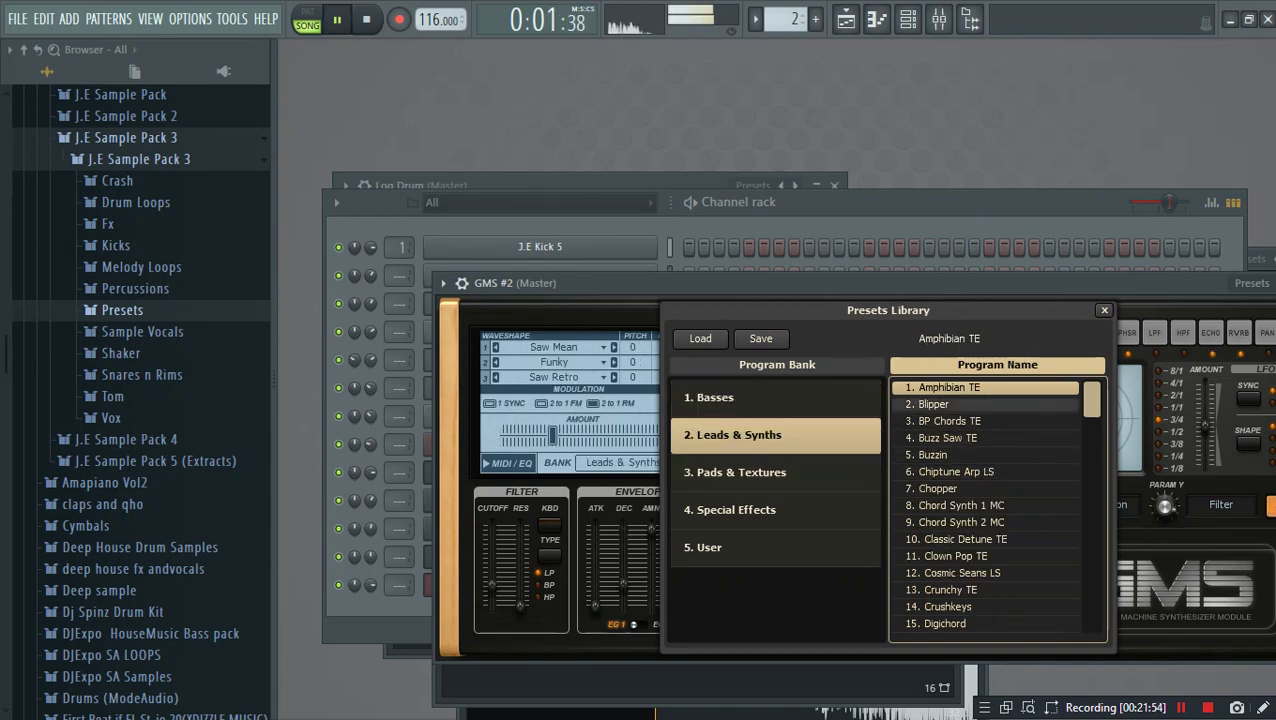
left_click(940, 404)
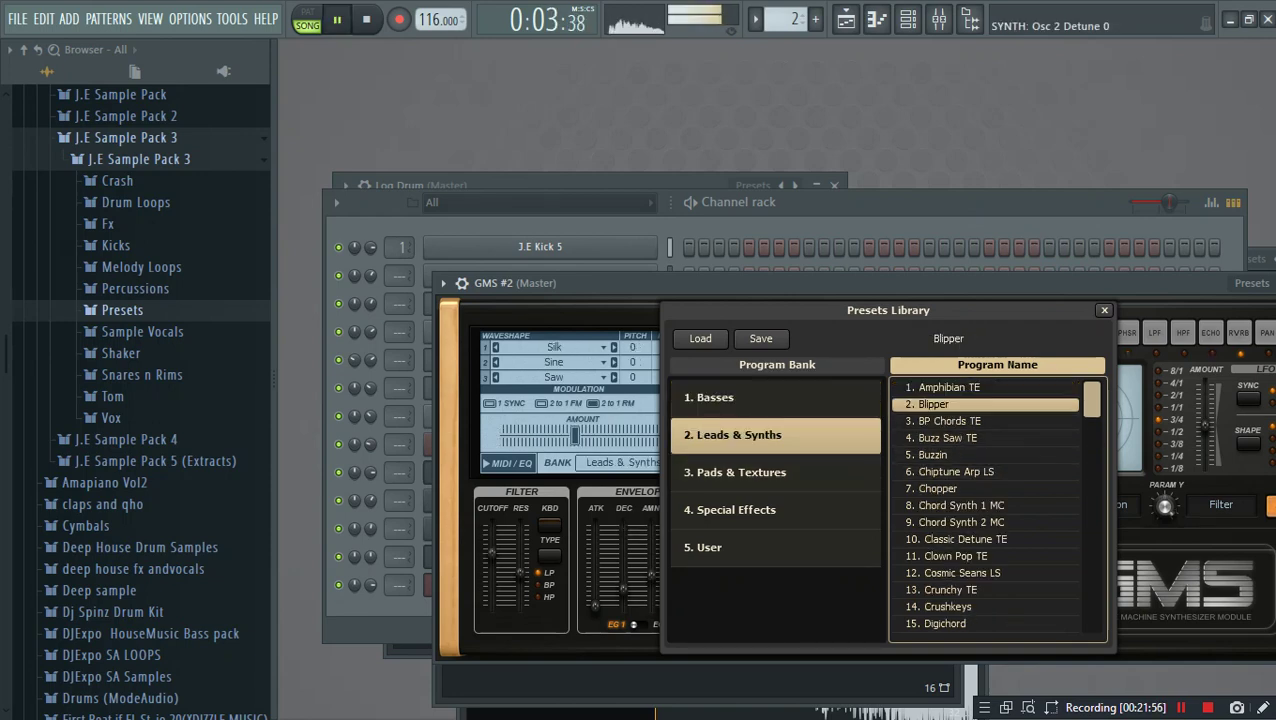
left_click(949, 421)
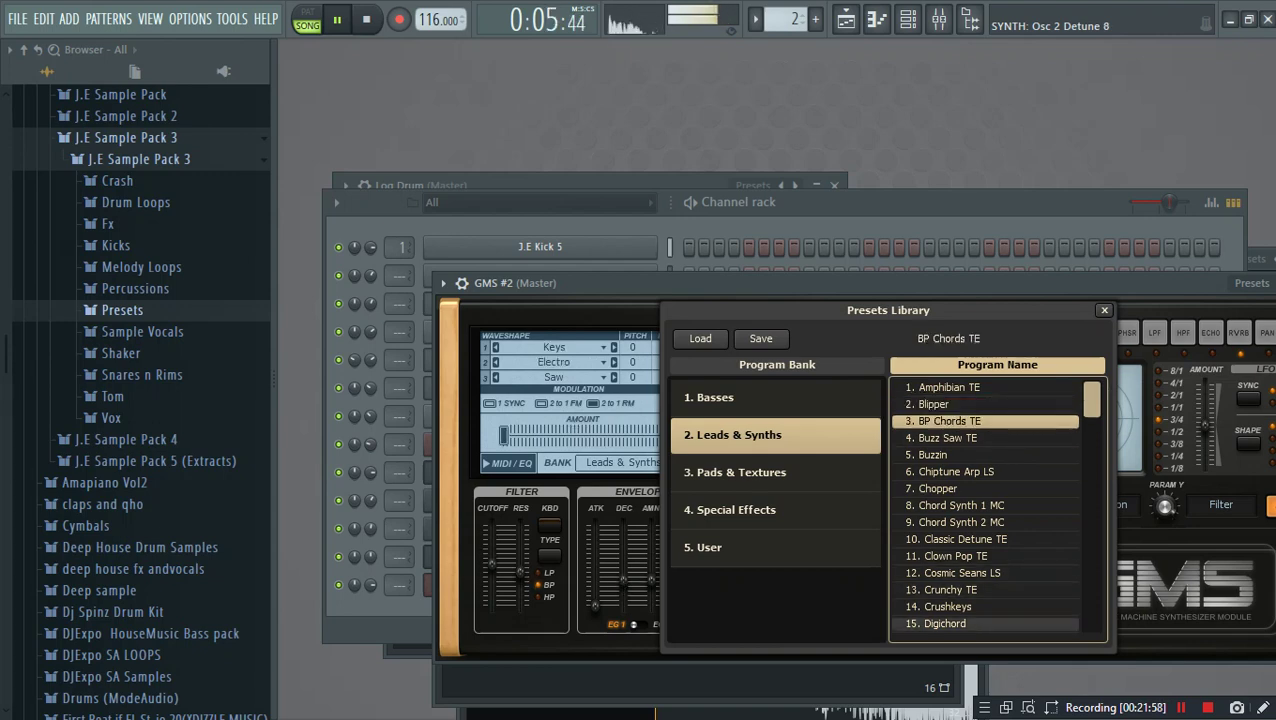
left_click(943, 590)
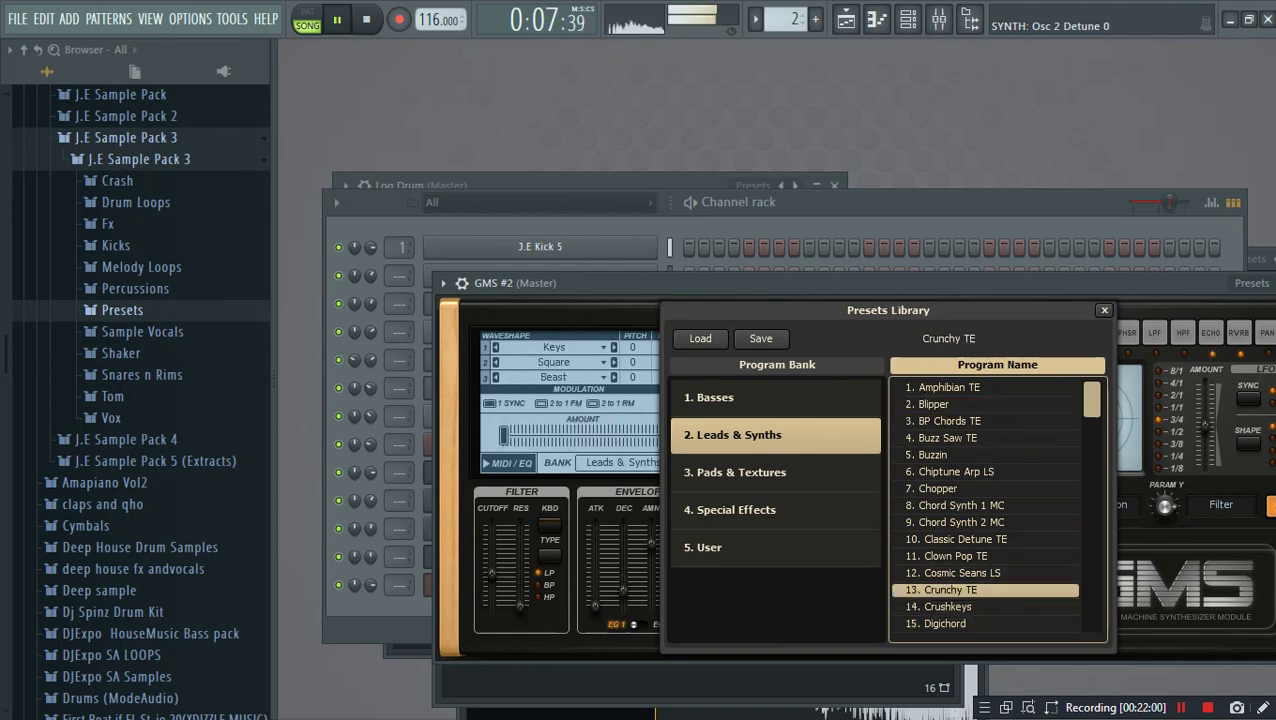
Step: Show the Echo effect settings of GMS #2, set the channel's volume to 68% during playback, and stop playback
left_click(794, 220)
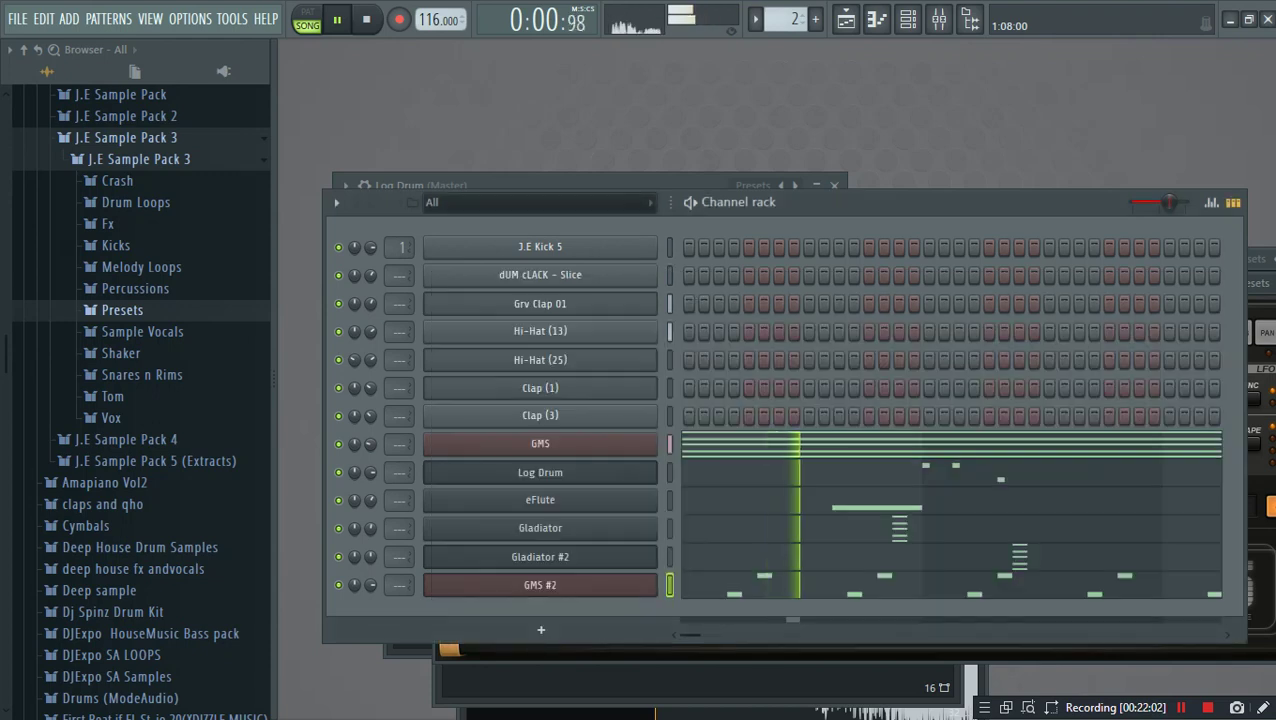
left_click(540, 585)
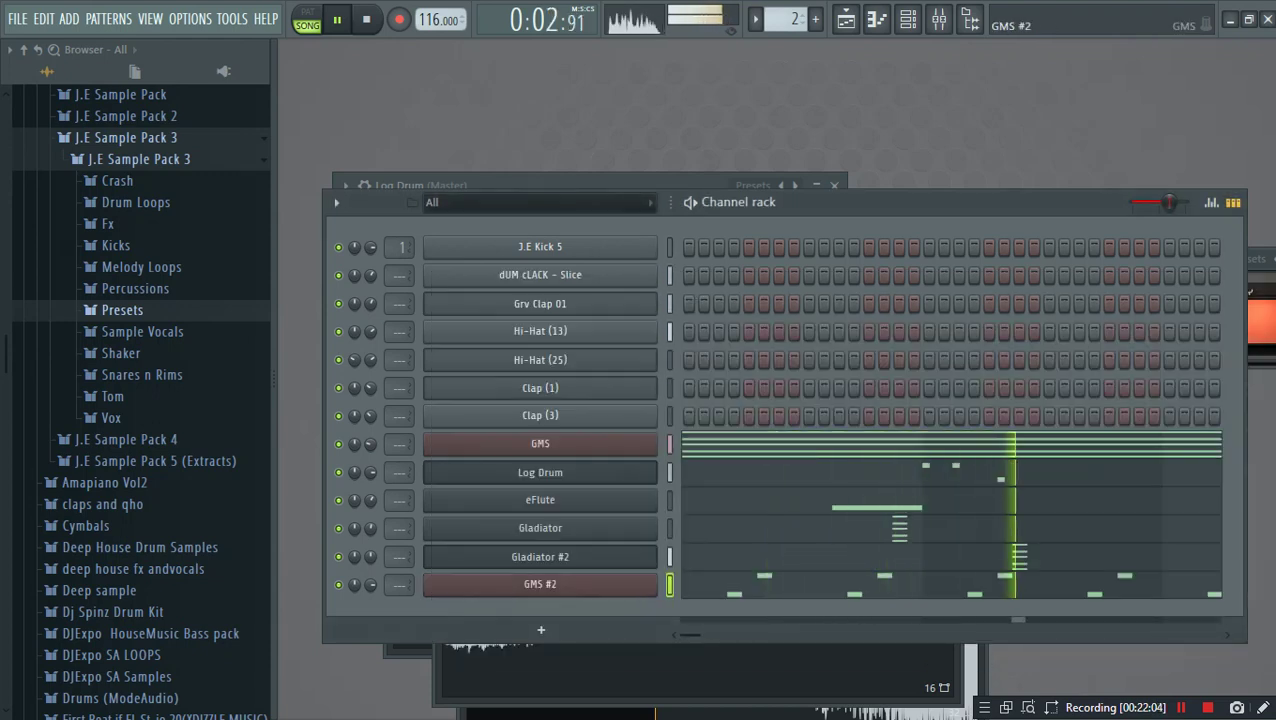
left_click(540, 585)
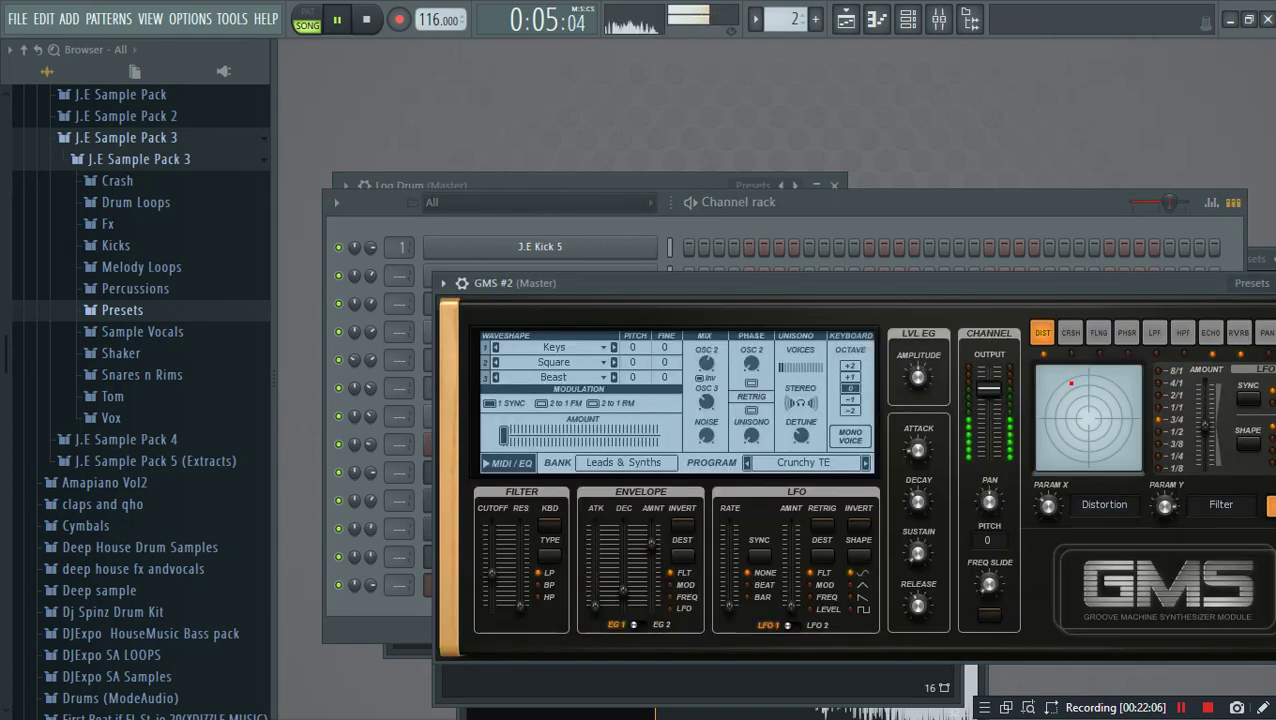
left_click(1160, 327)
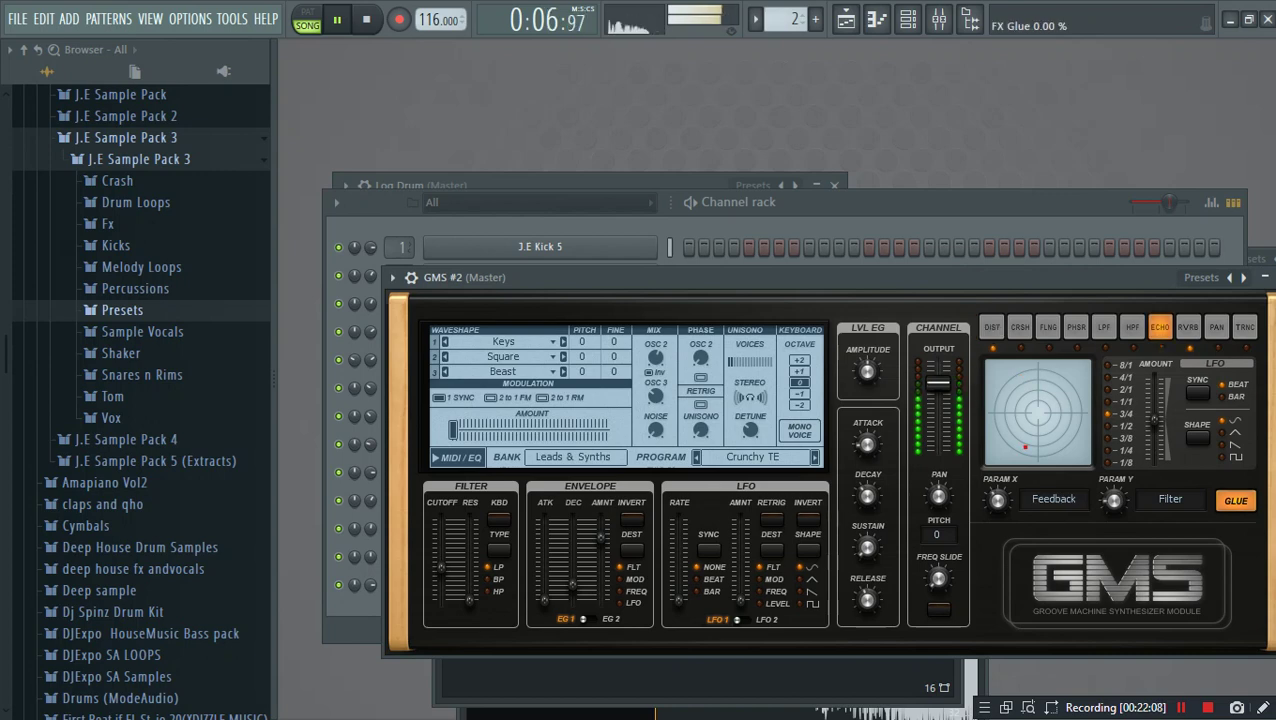
left_click(959, 223)
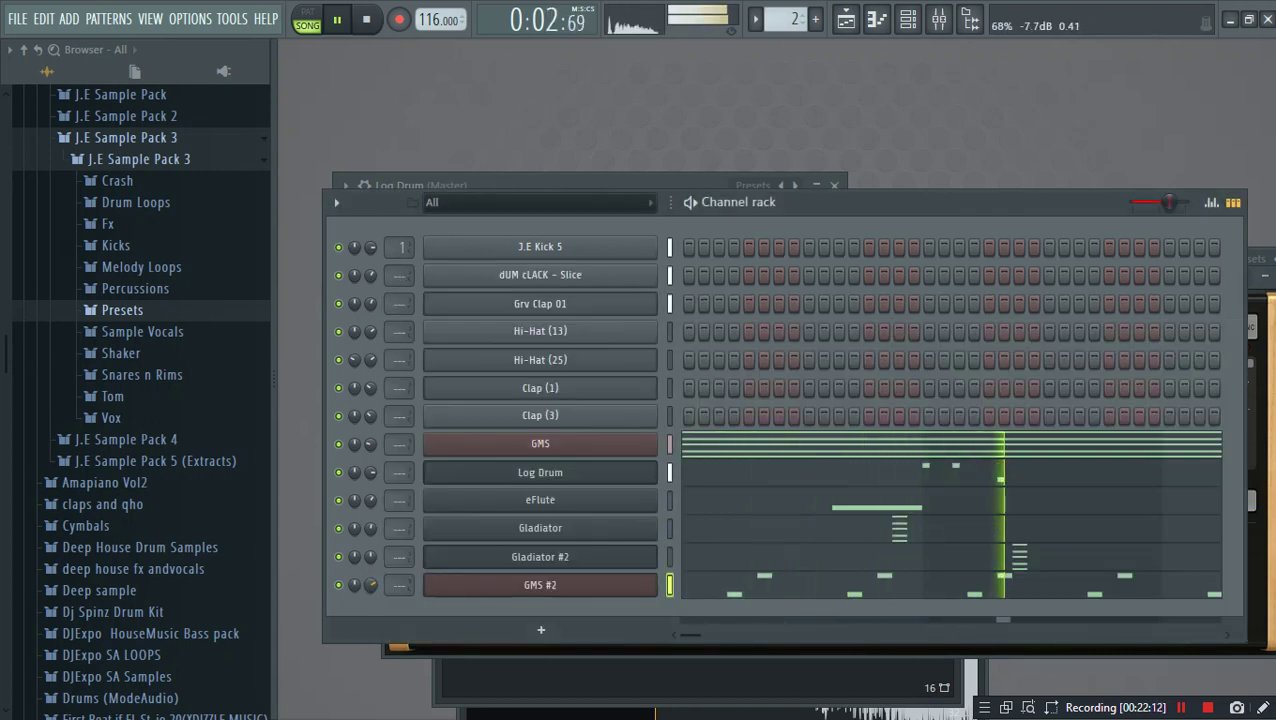
key("space")
Step: Route the GMS #2 channel to a free mixer track
left_click(540, 585)
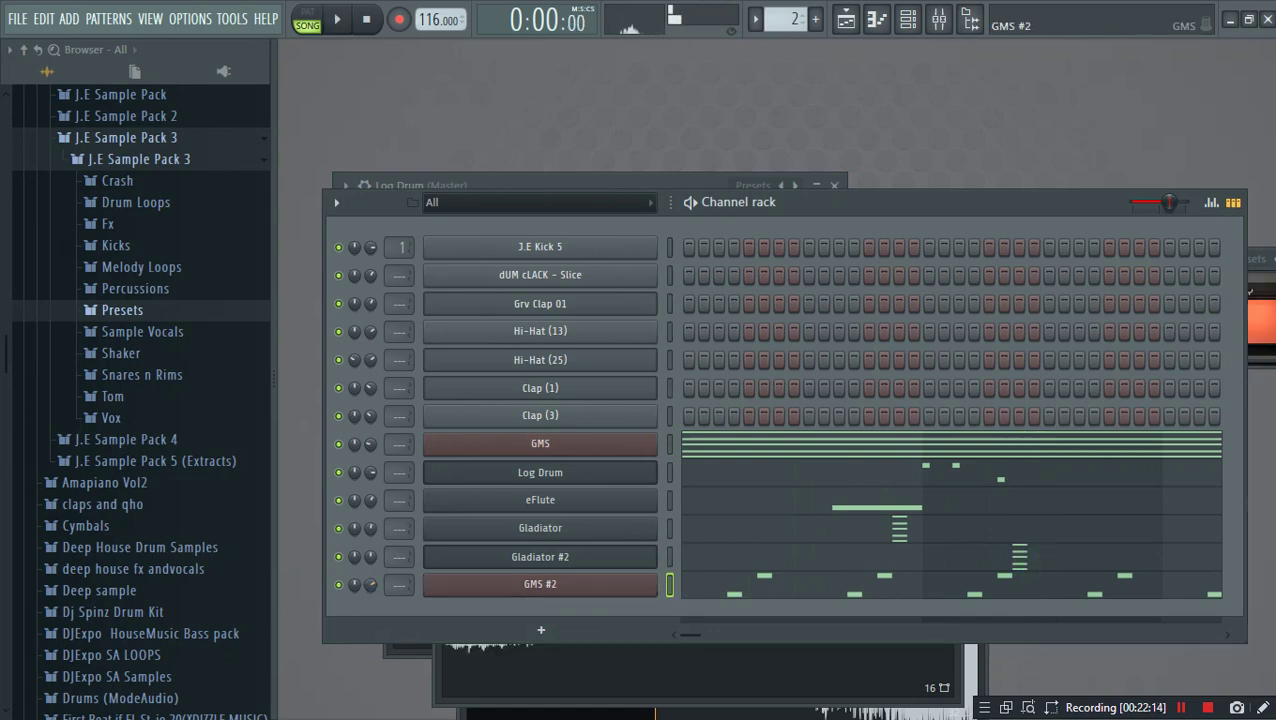
left_click(540, 585)
left_click(411, 277)
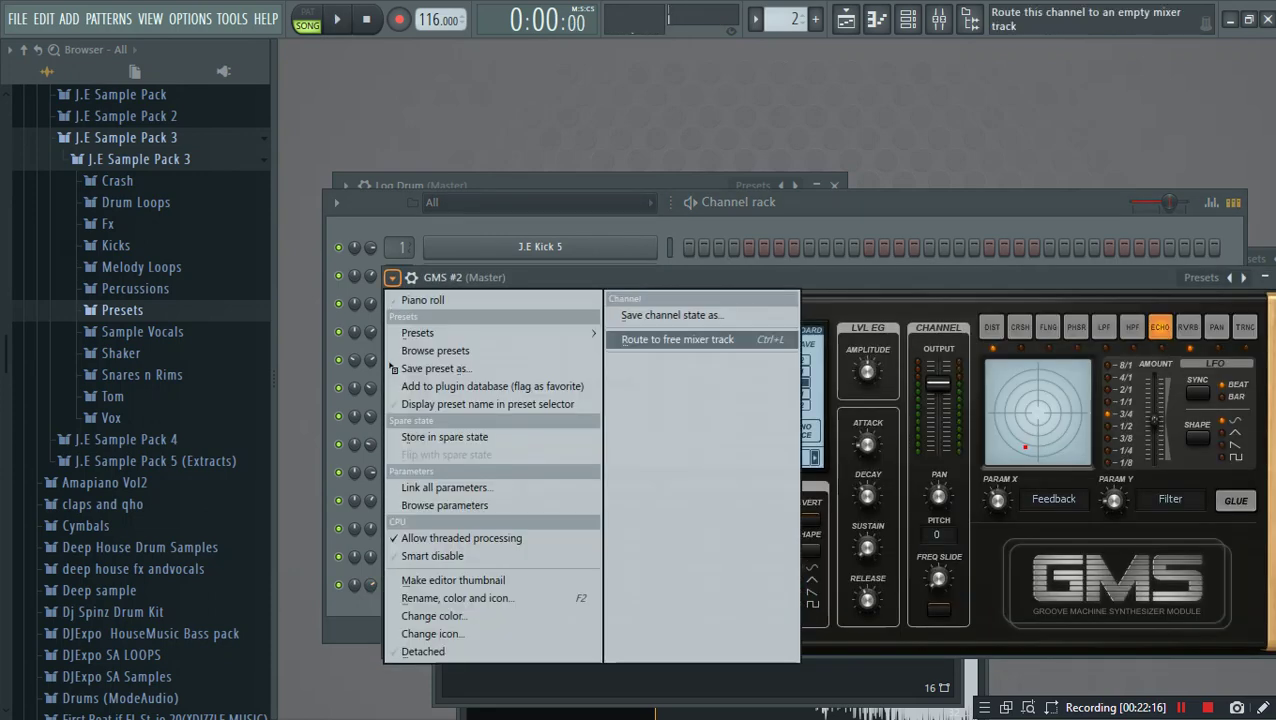
left_click(690, 338)
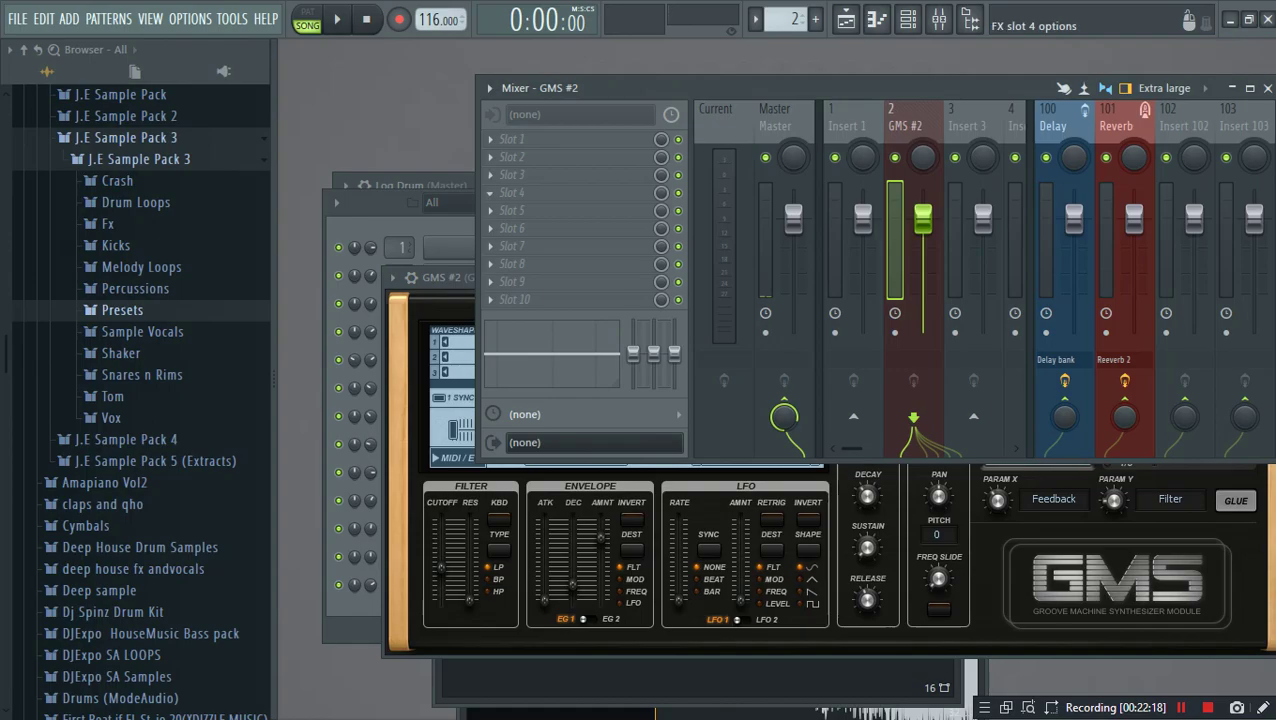
Step: Add Fruity Parametric EQ 2 to slot 3 of the GMS #2 mixer track, cutting the lows and adjusting the mid bands during playback
left_click(540, 175)
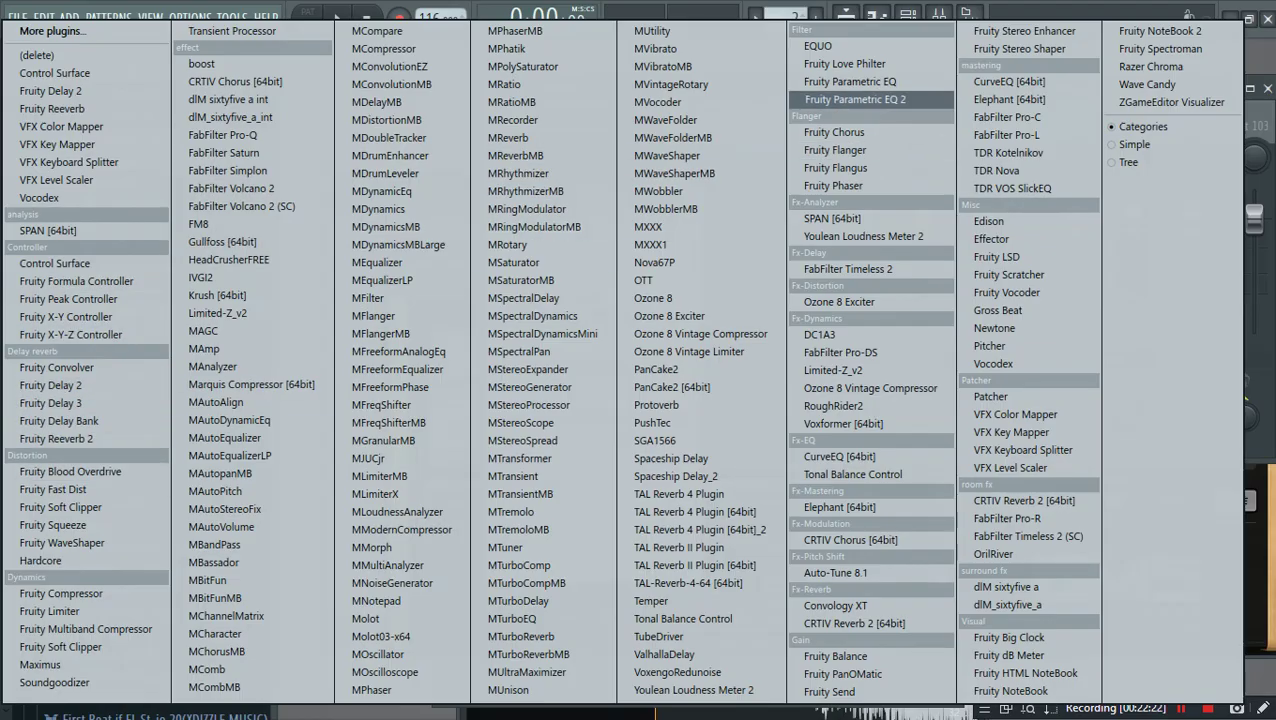
left_click(853, 99)
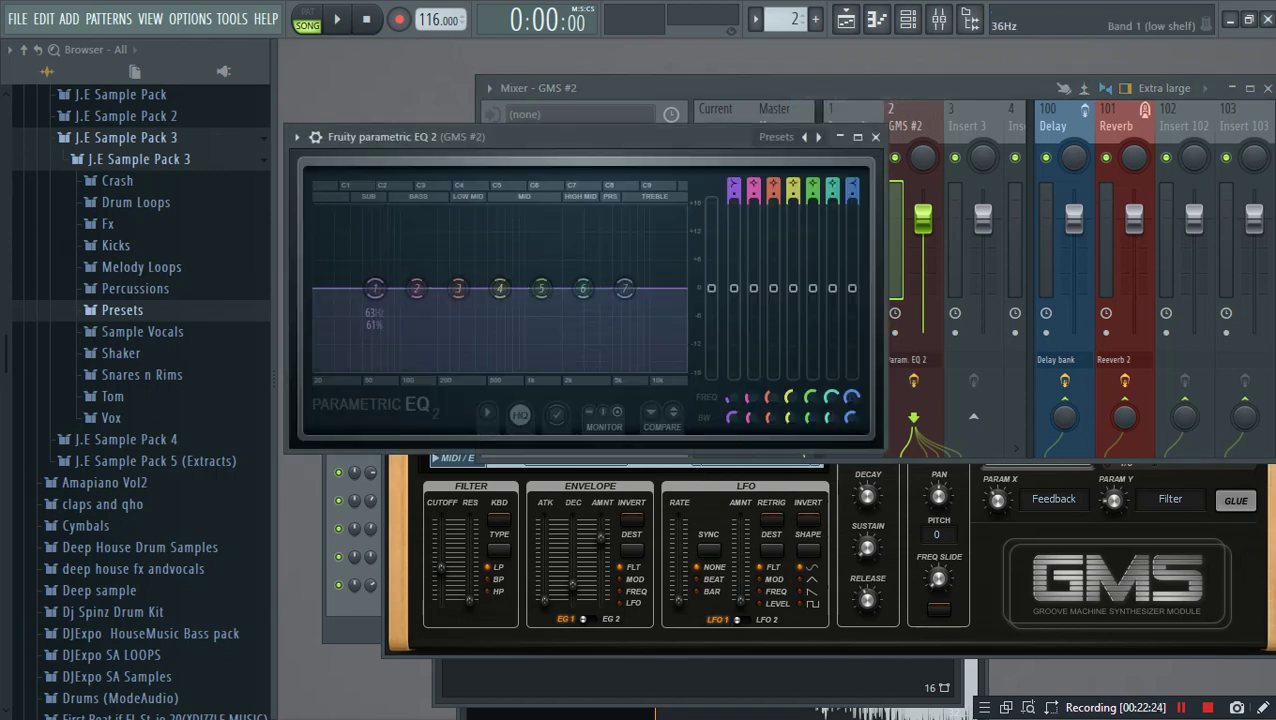
left_click_drag(374, 289, 468, 339)
key("space")
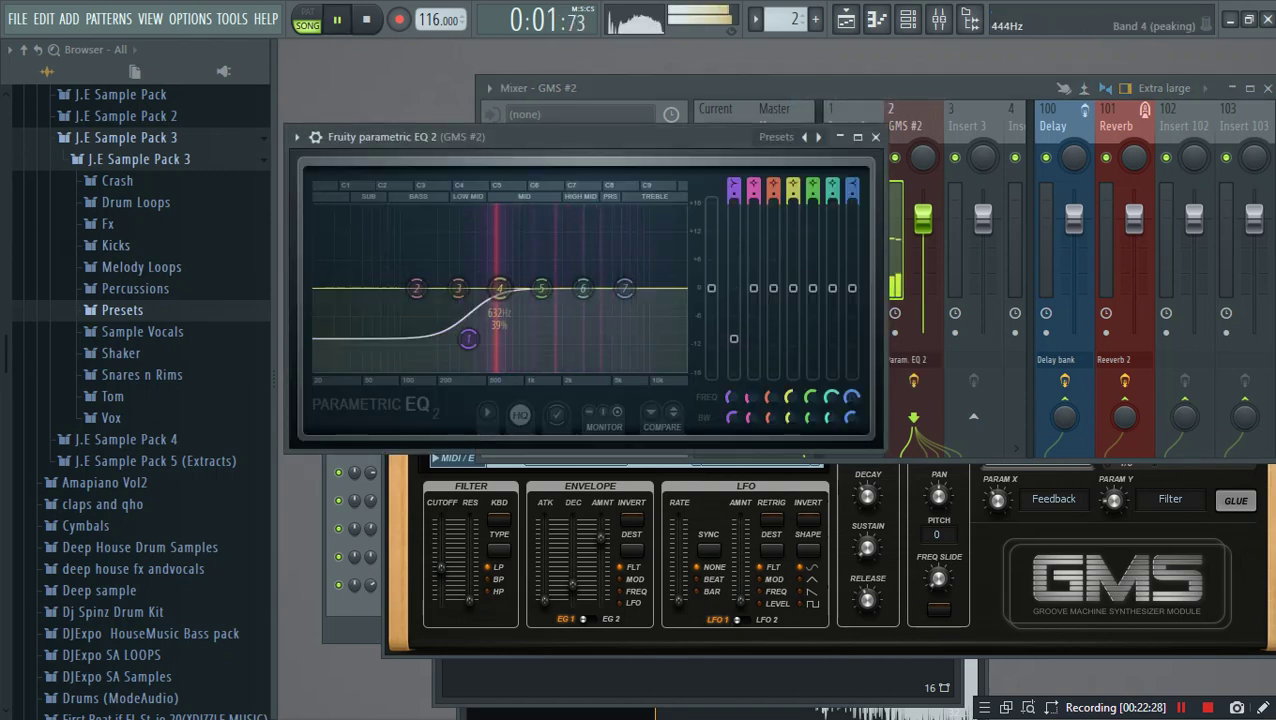
left_click_drag(500, 288, 432, 292)
left_click_drag(583, 288, 536, 280)
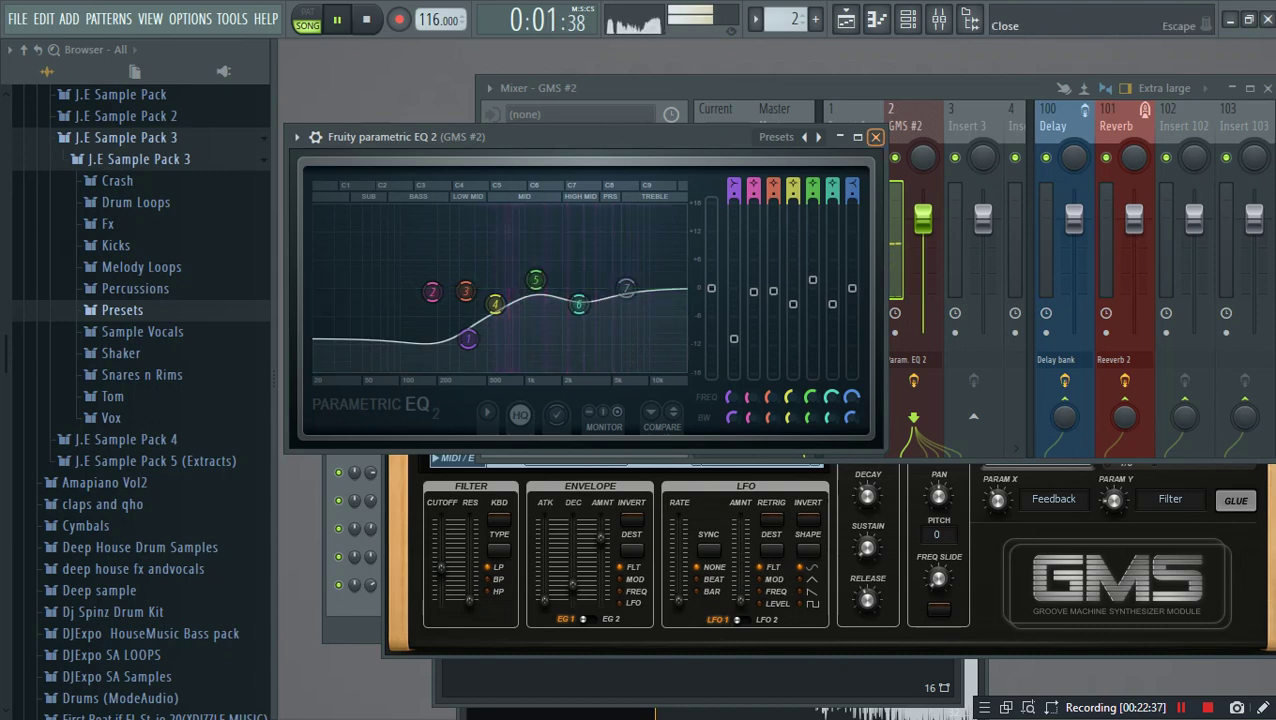
left_click(875, 137)
Step: Add Fruity Delay 2 to slot 4 of the GMS #2 mixer track, audition it, stop playback and bypass the effect
left_click(526, 192)
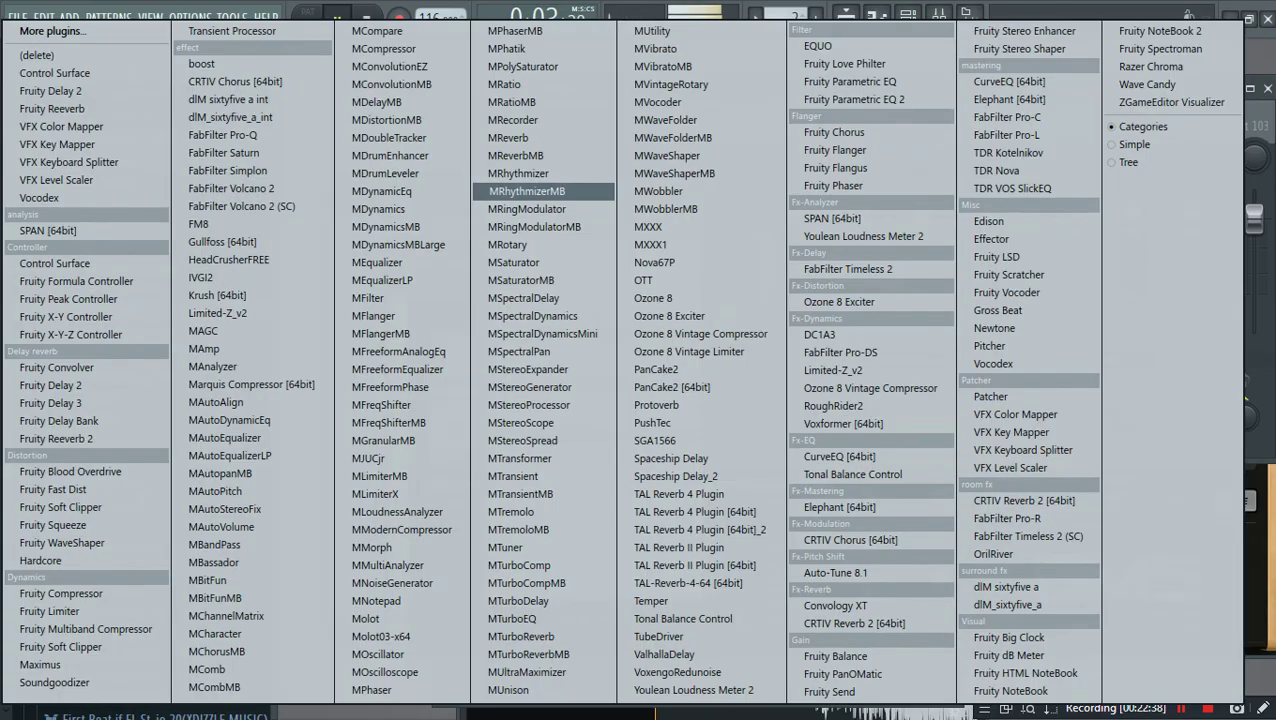
left_click(52, 385)
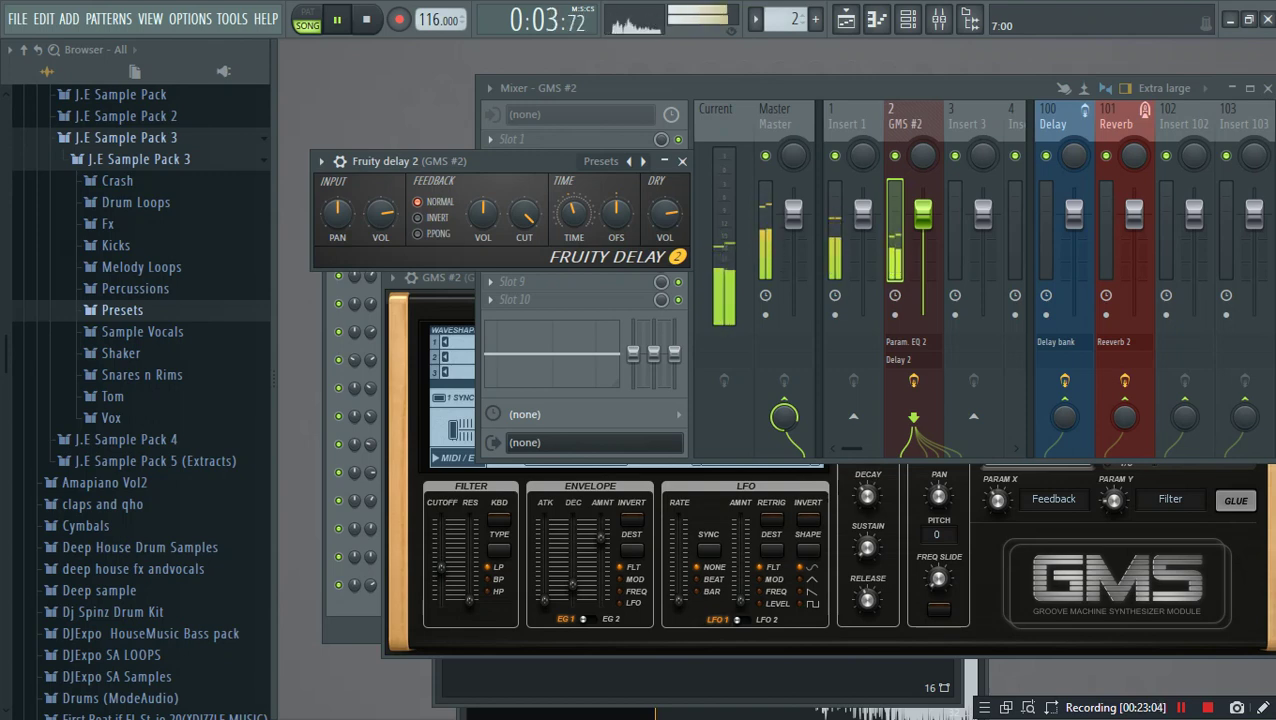
key("space")
left_click(758, 89)
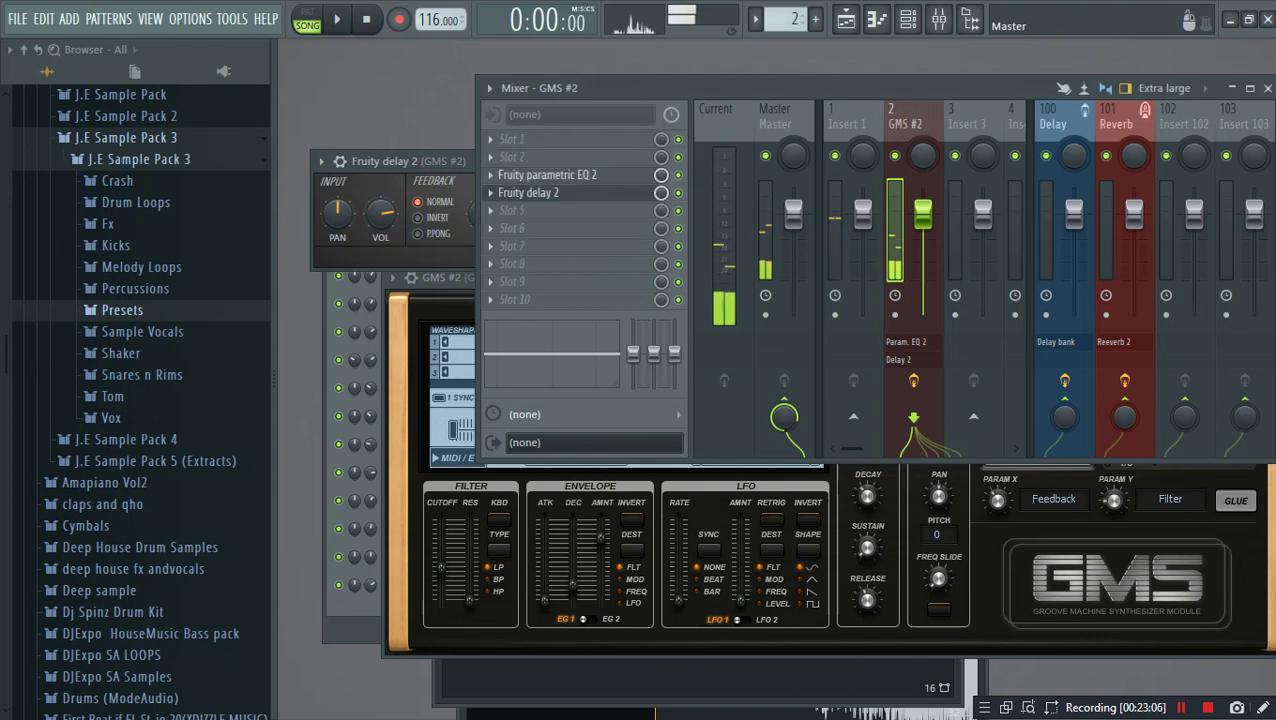
left_click(678, 193)
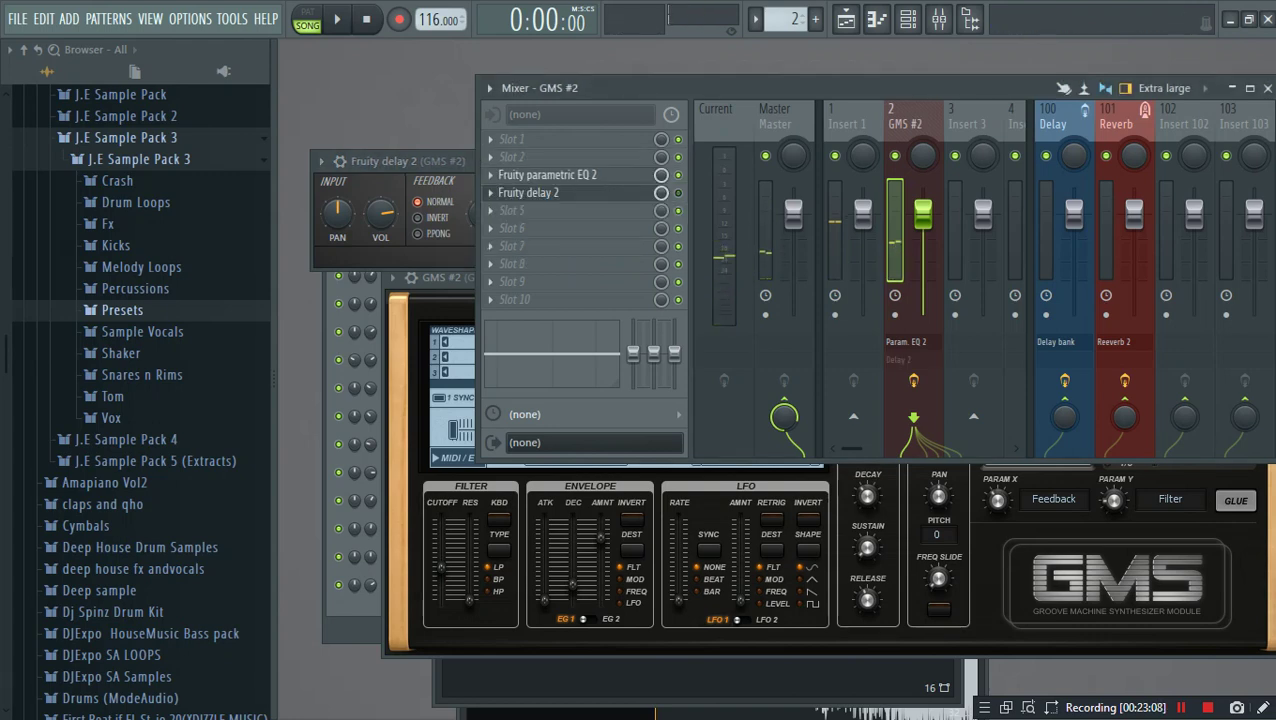
Step: Set up the GMS #2 channel's own echo delay with added feedback, a longer delay time and 2 echoes, auditioning it in playback
left_click(350, 622)
left_click(540, 585)
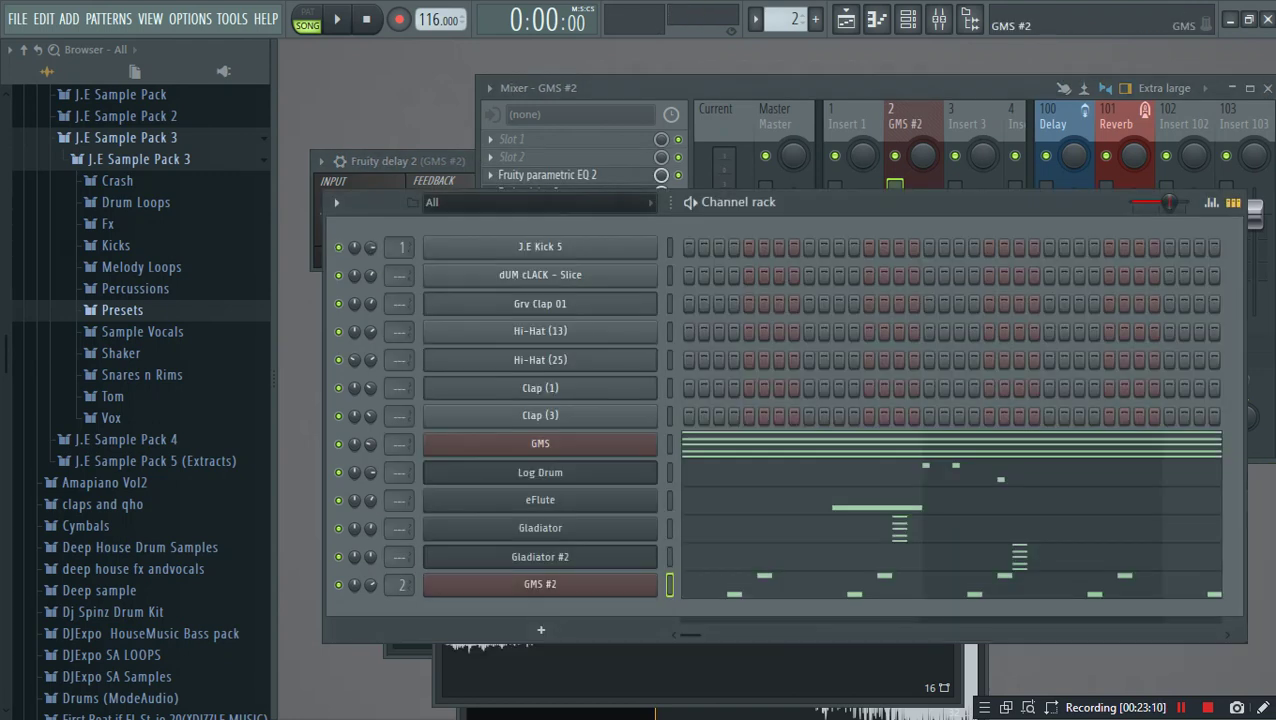
left_click(411, 277)
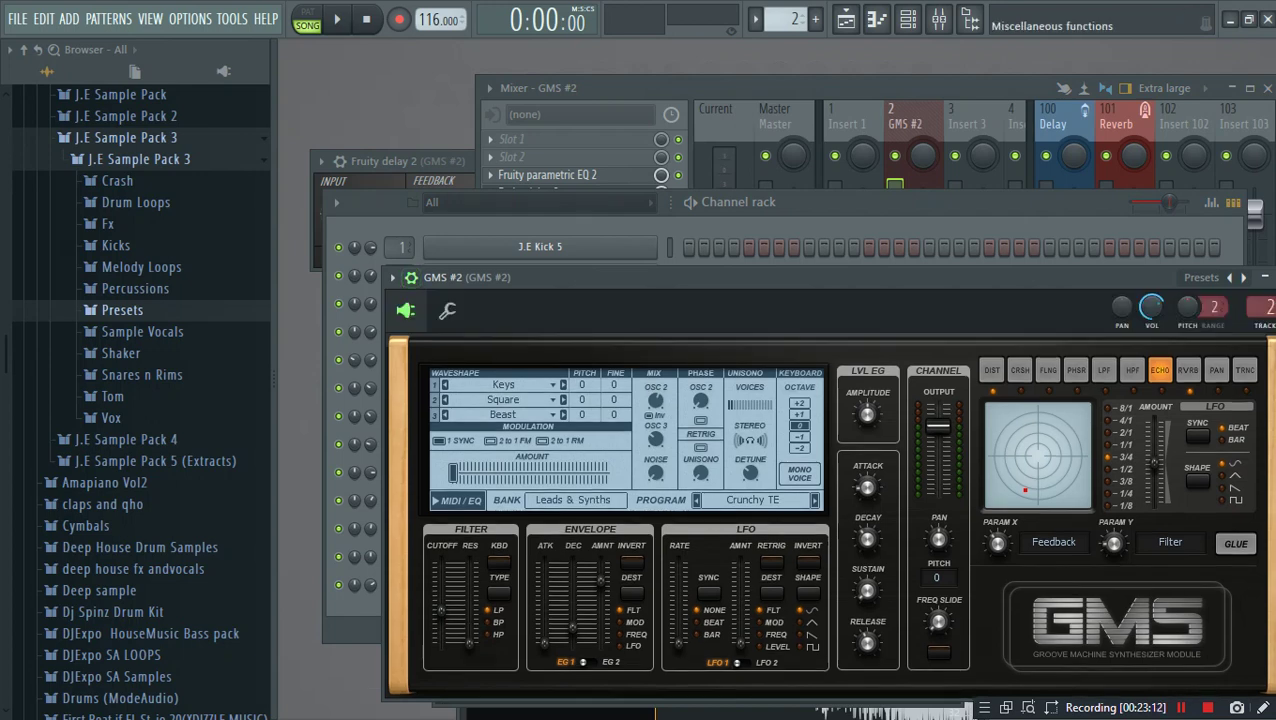
left_click(447, 311)
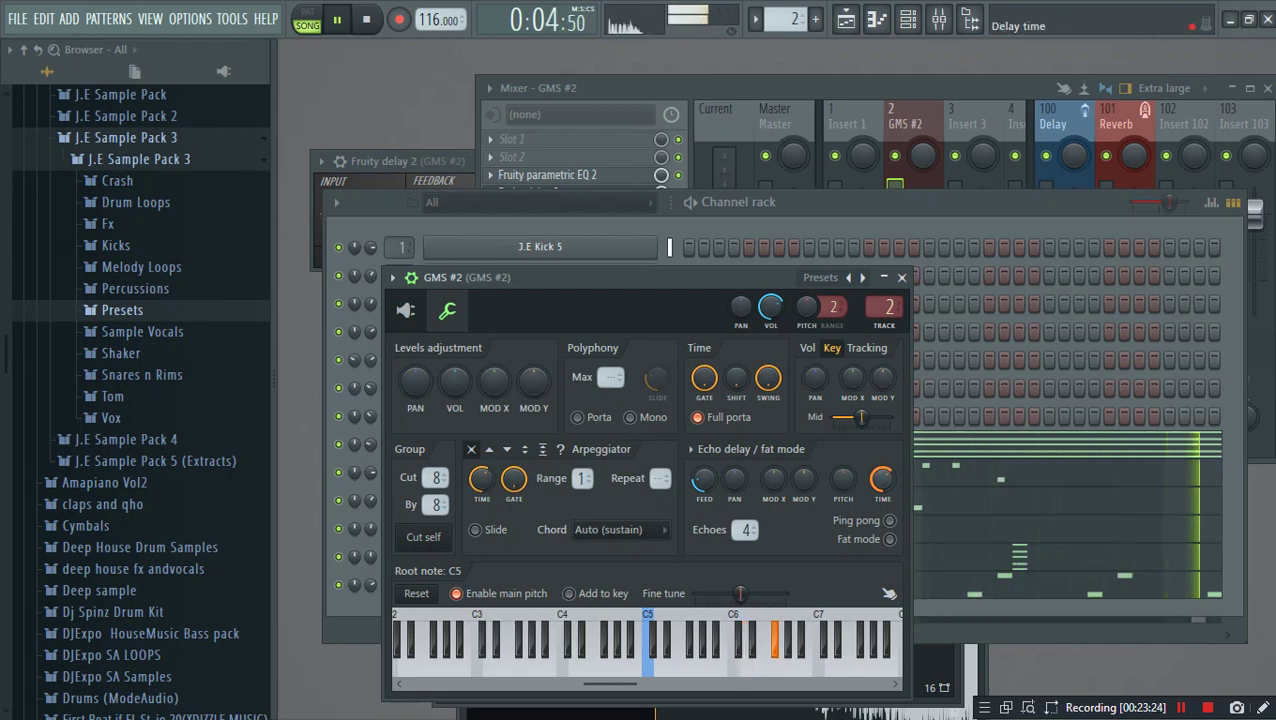
key("space")
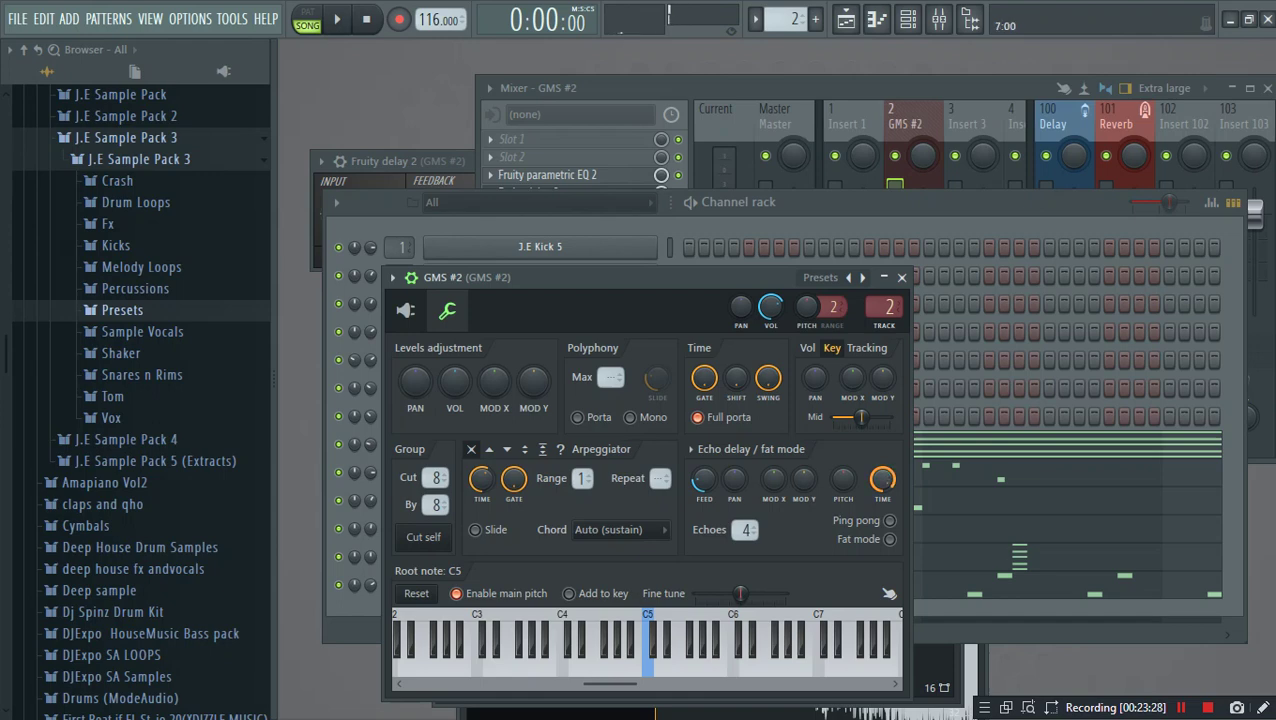
key("space")
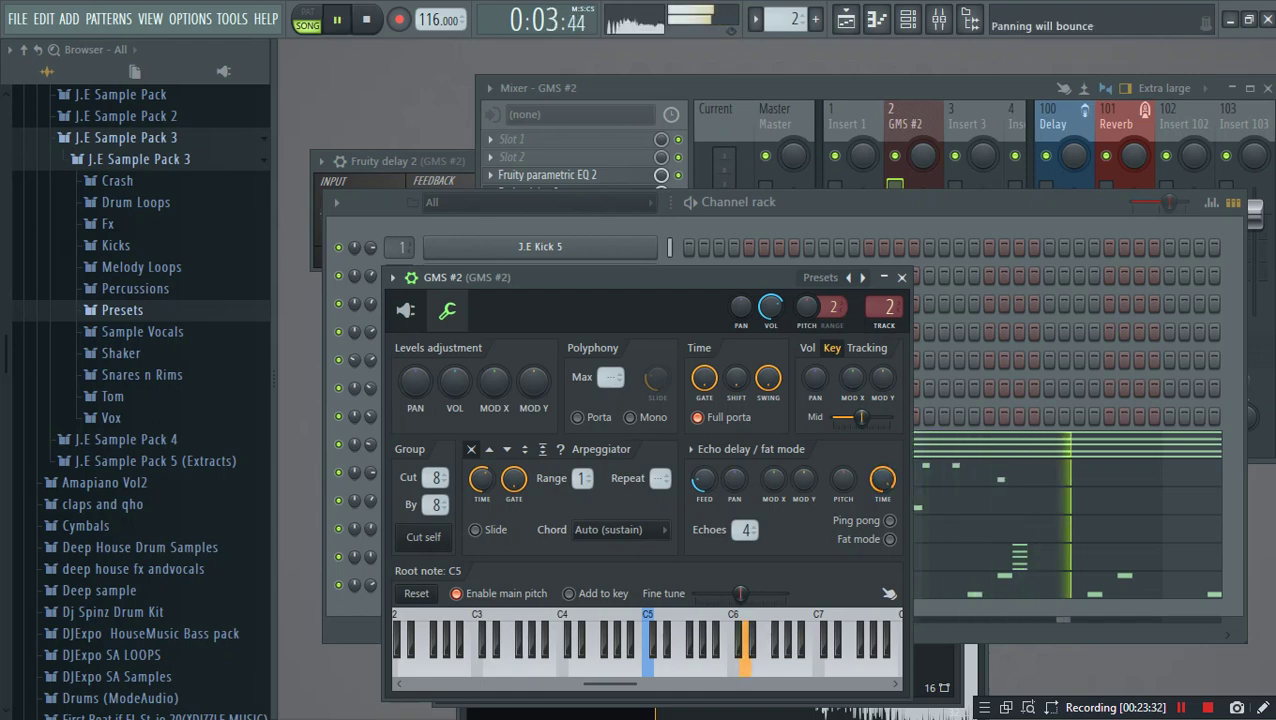
left_click_drag(745, 530, 745, 540)
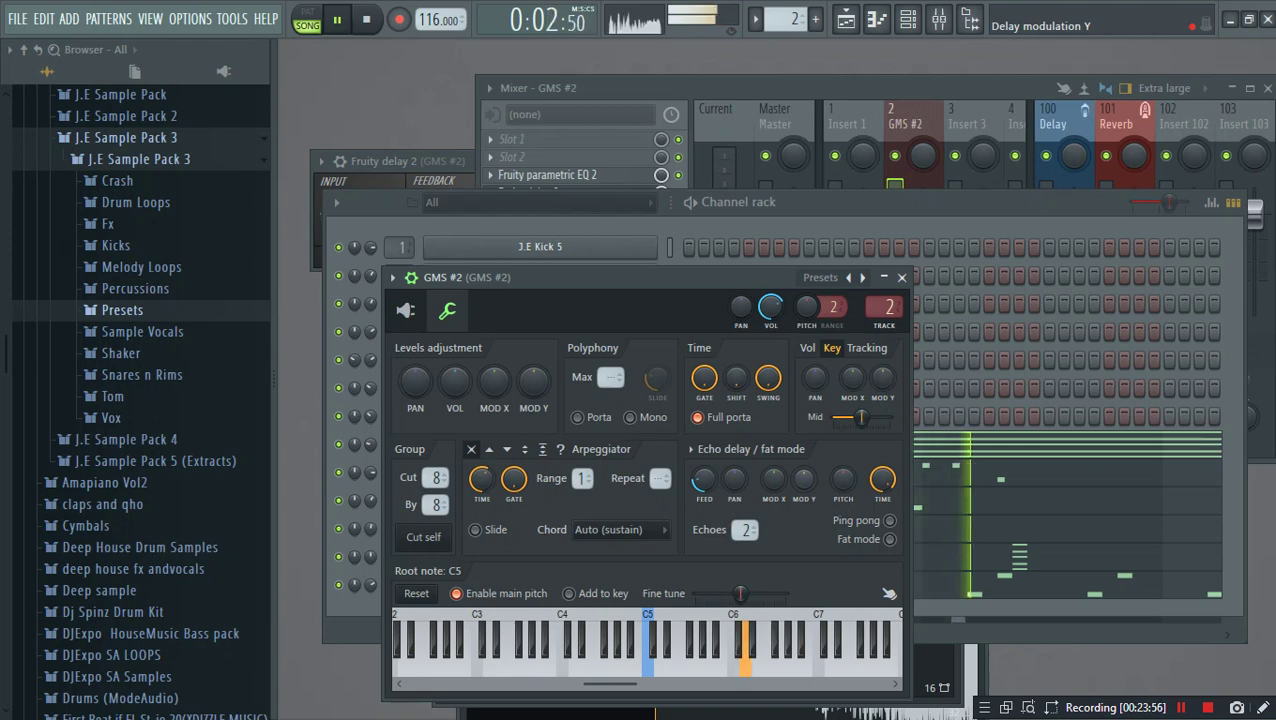
key("space")
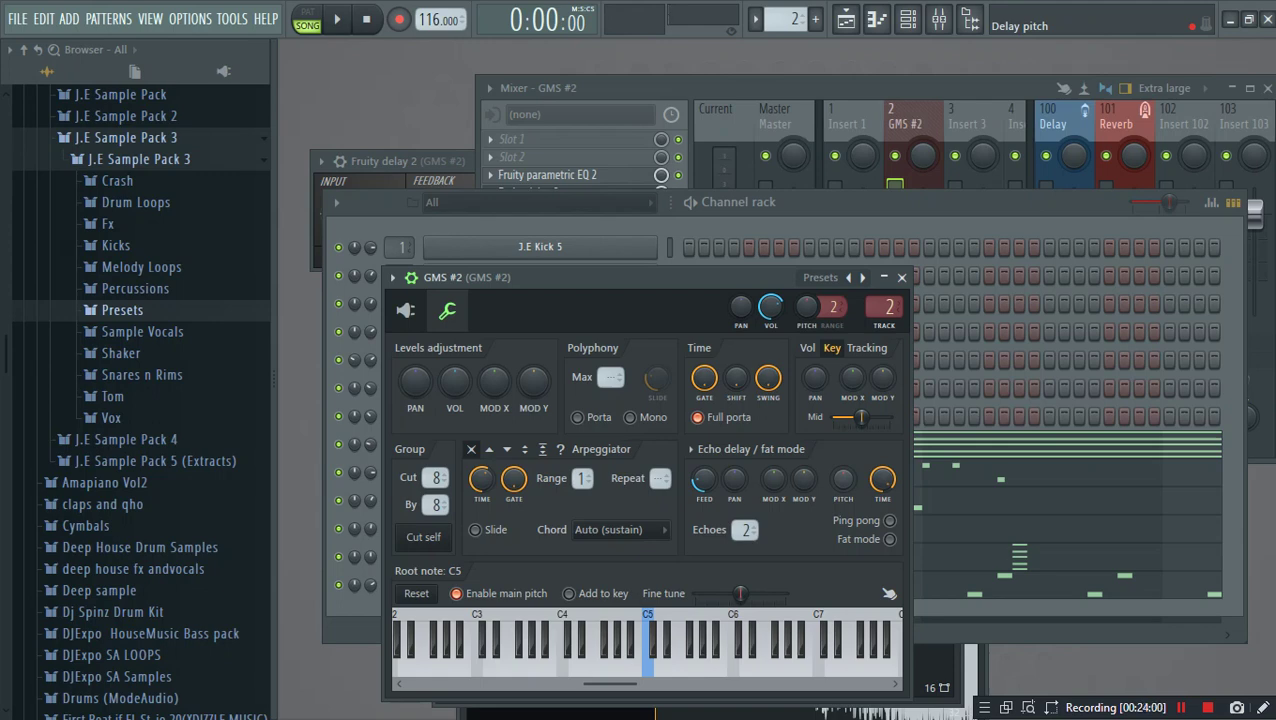
Step: In the GMS #2 piano roll, move the first F#6 note one step later and audition the change
key("F6")
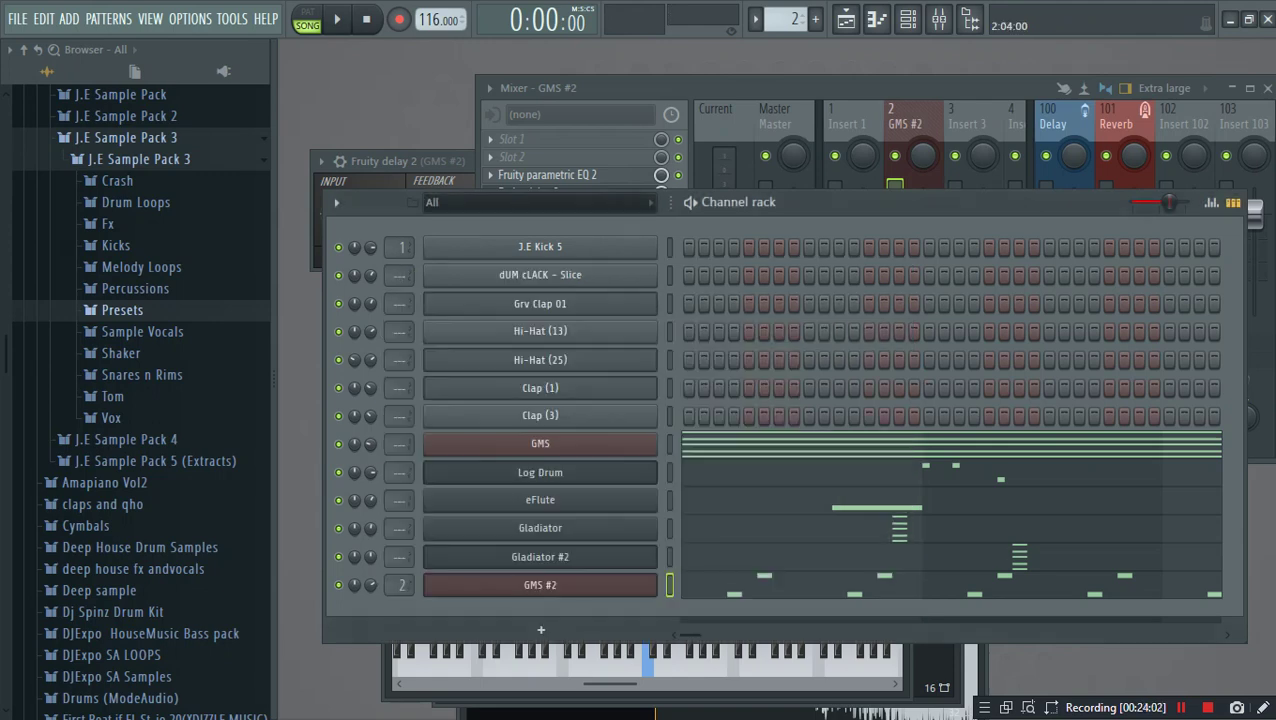
key("F7")
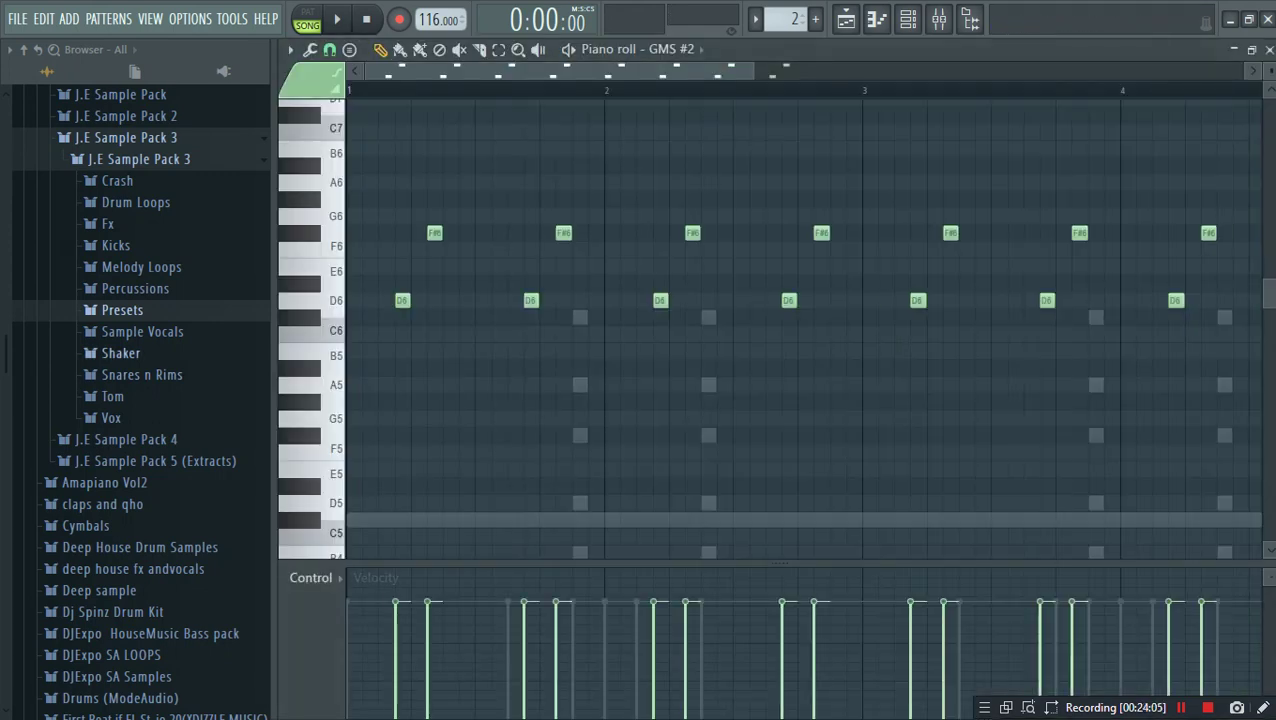
left_click_drag(434, 233, 450, 233)
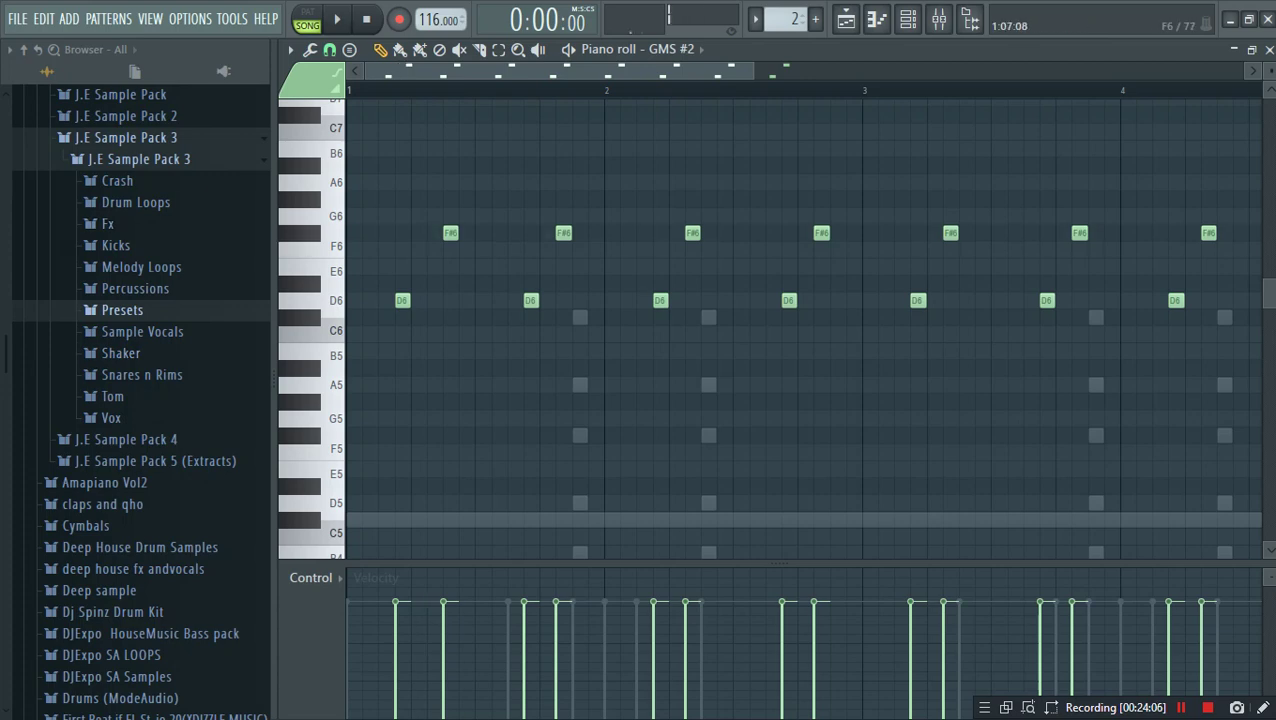
key("space")
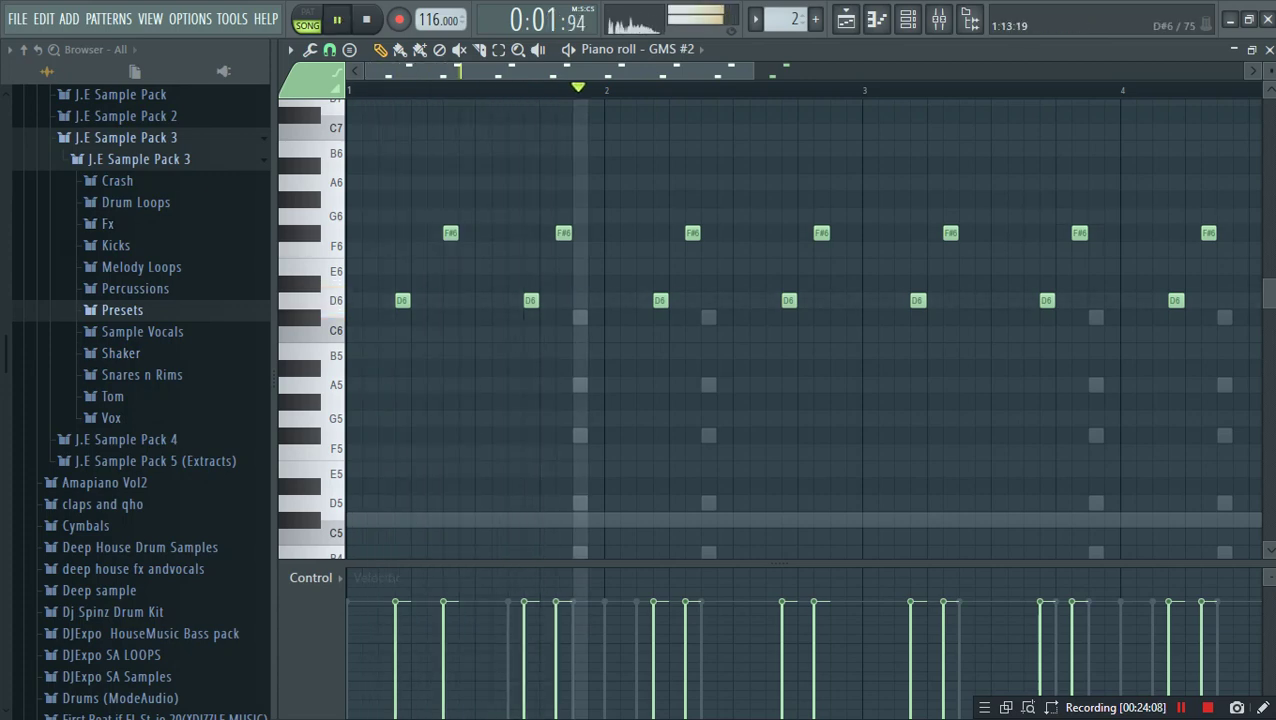
key("space")
key("F6")
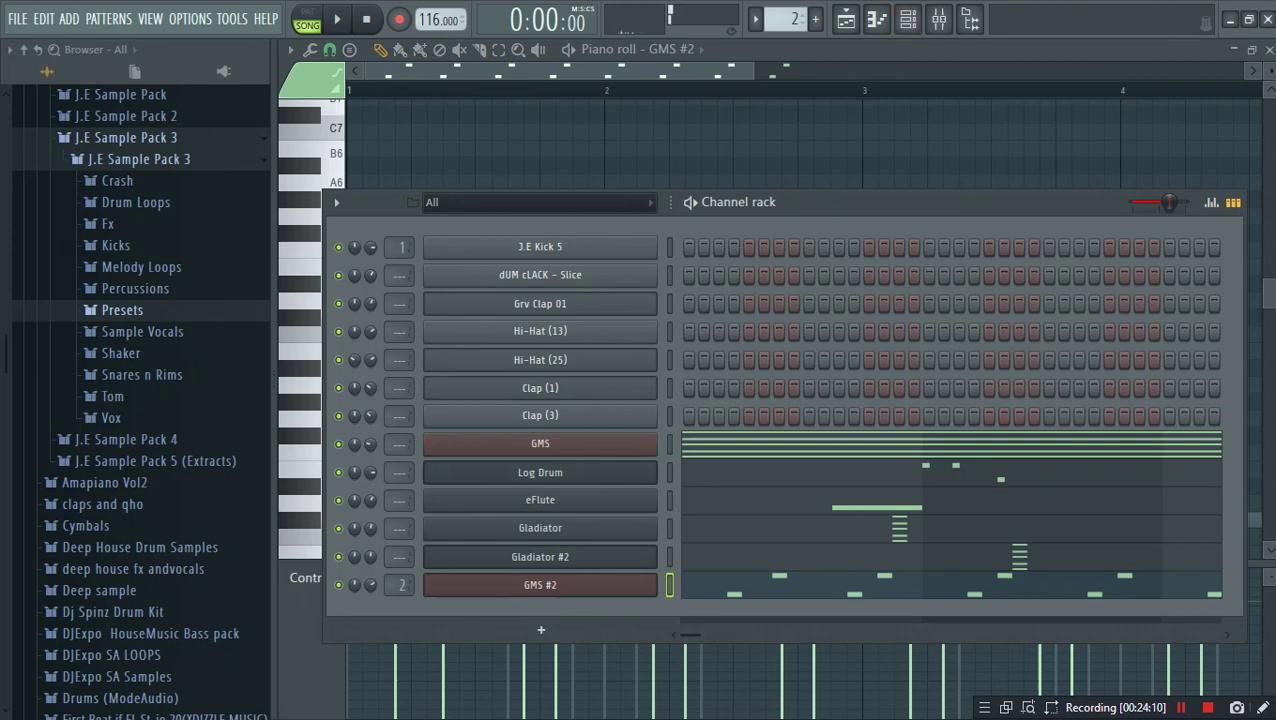
left_click(540, 585)
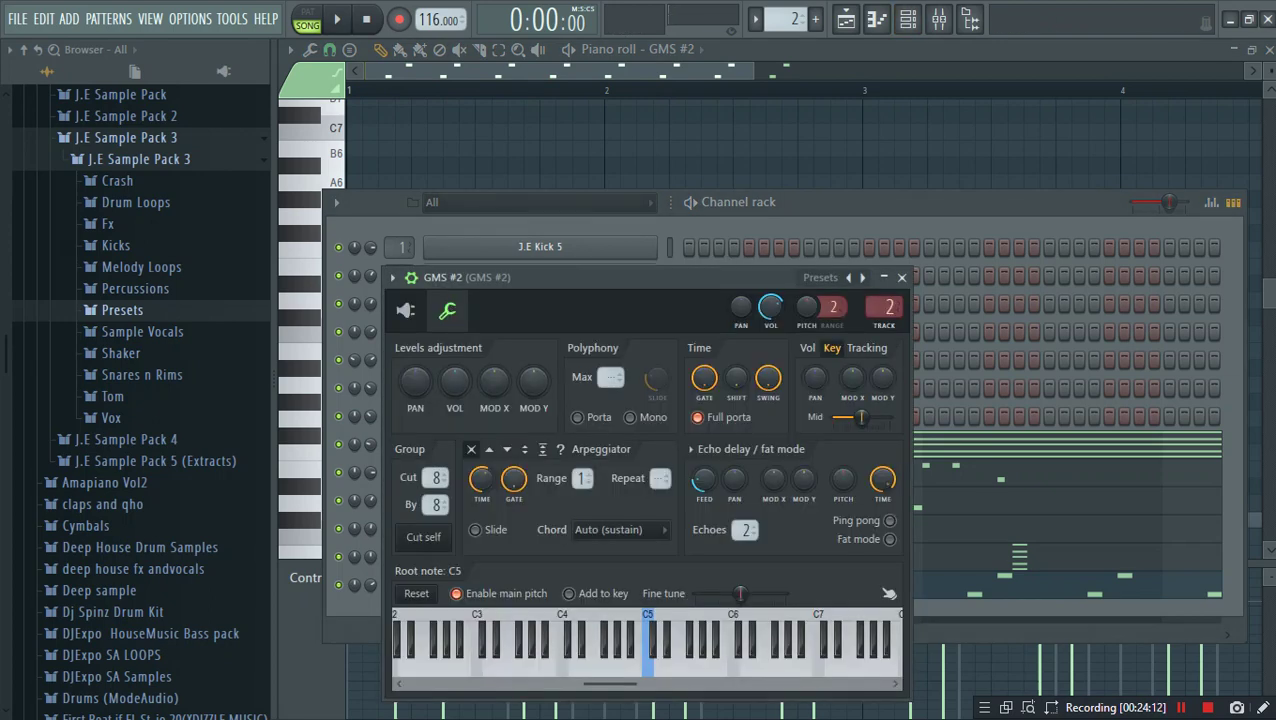
left_click(868, 228)
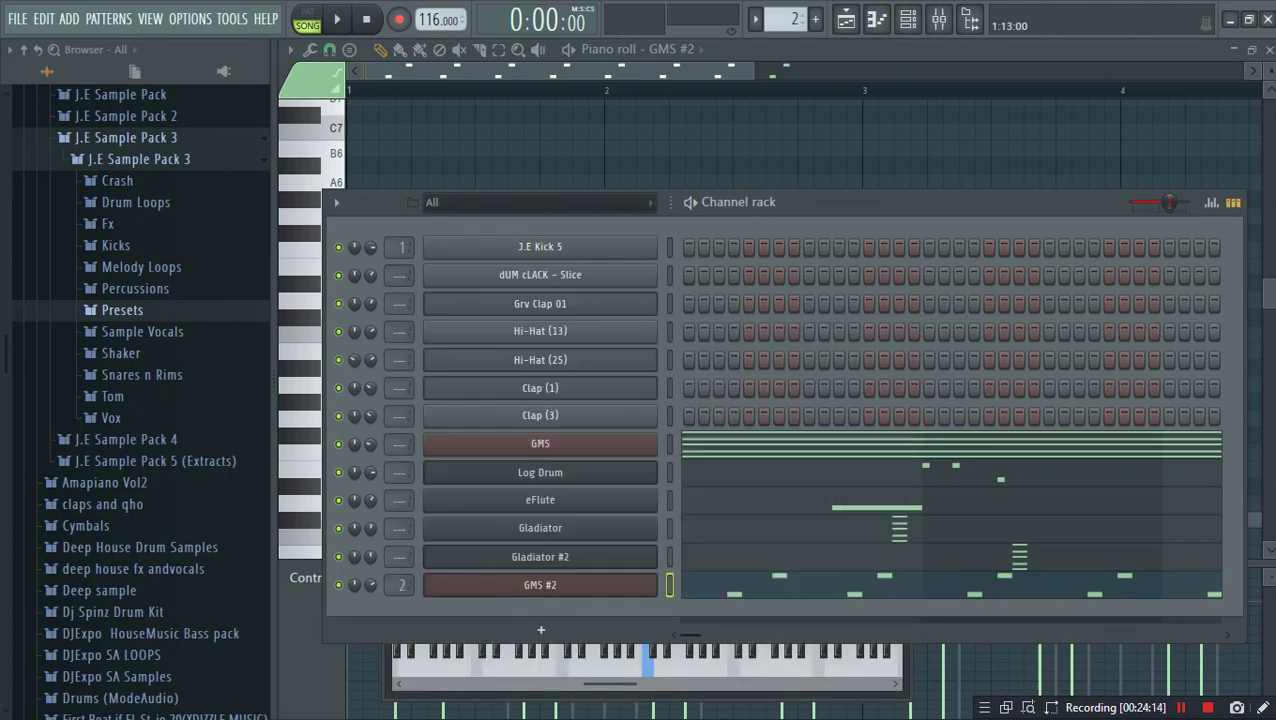
Step: In the GMS #2 piano roll, move the second and third F#6 notes one step later, auditioning each change
left_click(748, 585)
left_click(726, 585)
key("space")
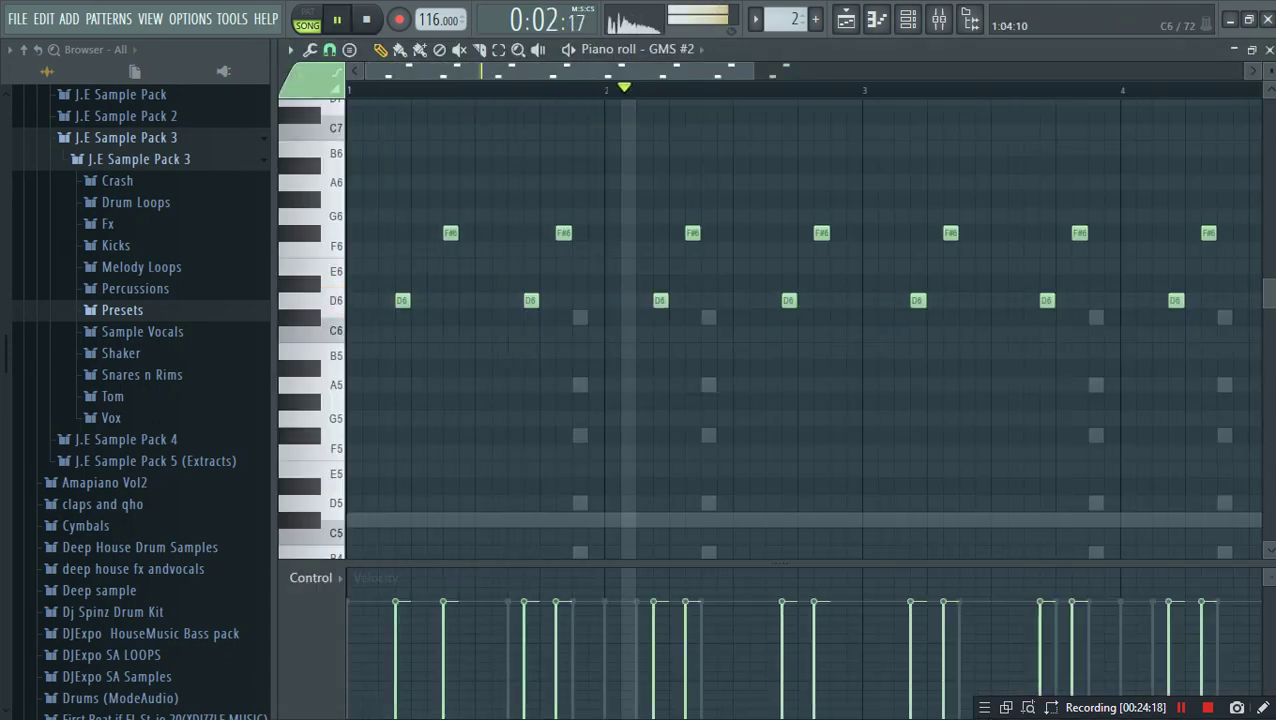
left_click_drag(563, 233, 580, 233)
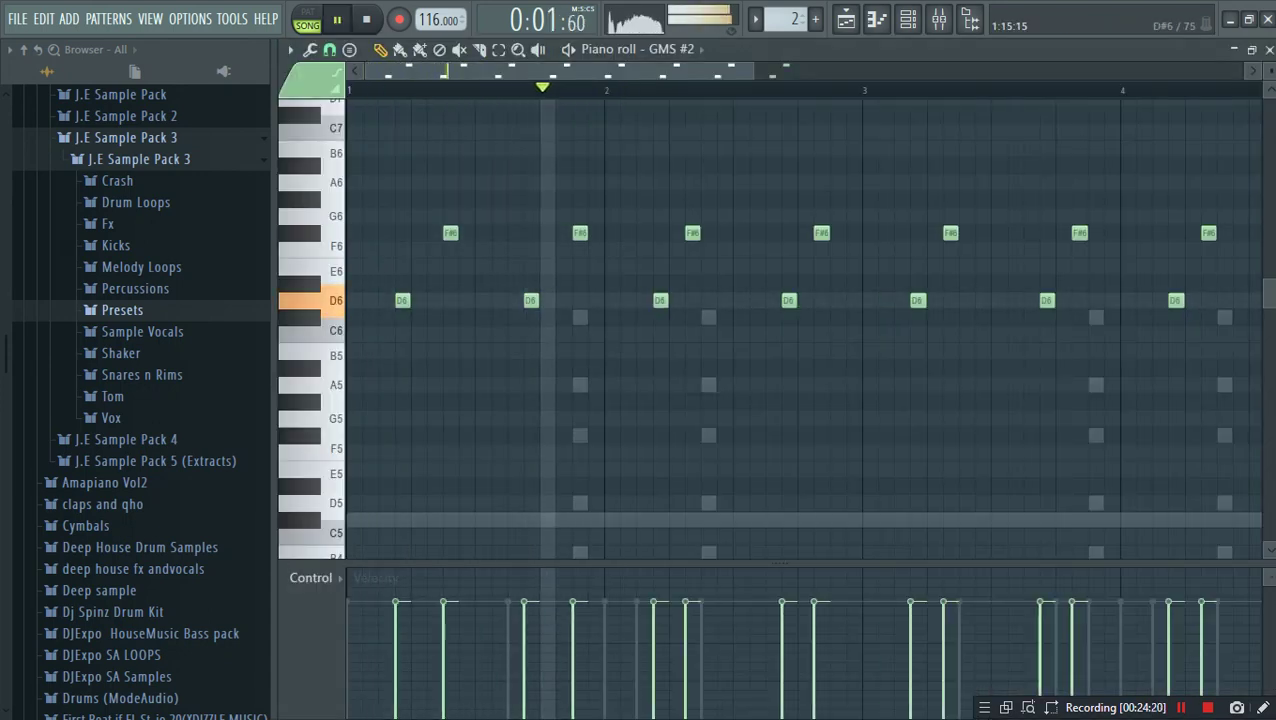
key("space")
key("space")
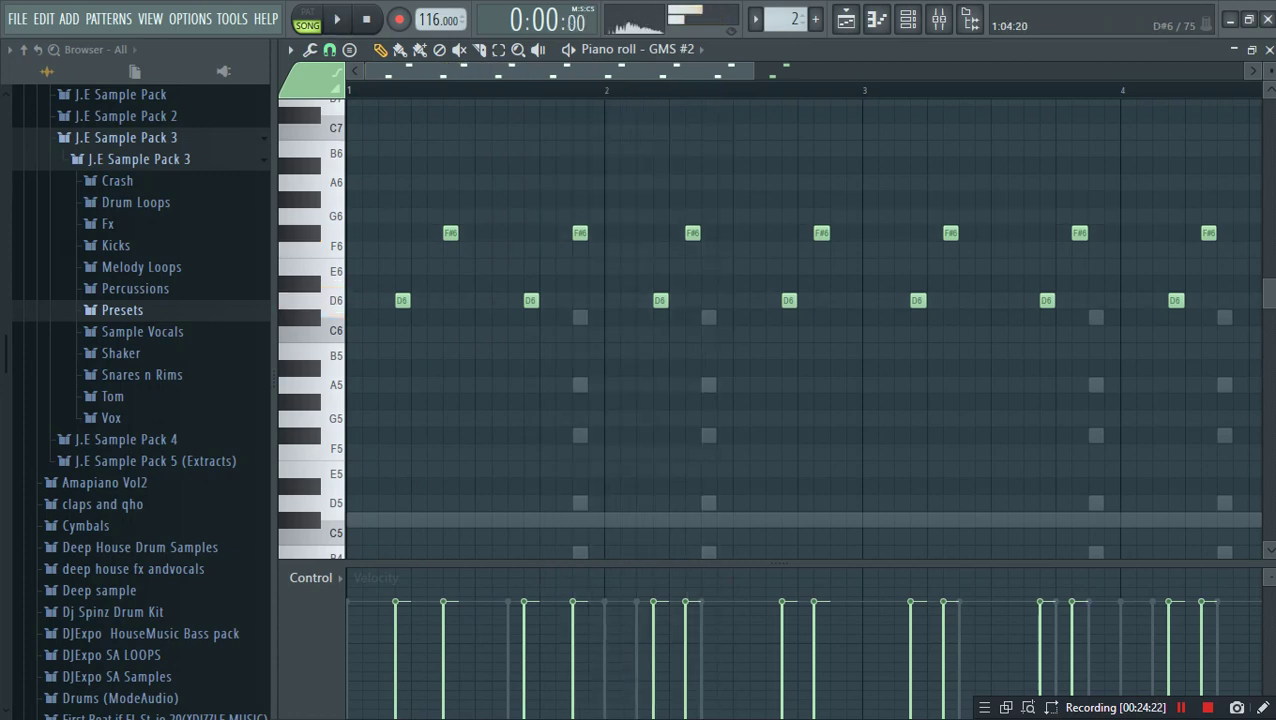
left_click_drag(692, 233, 708, 233)
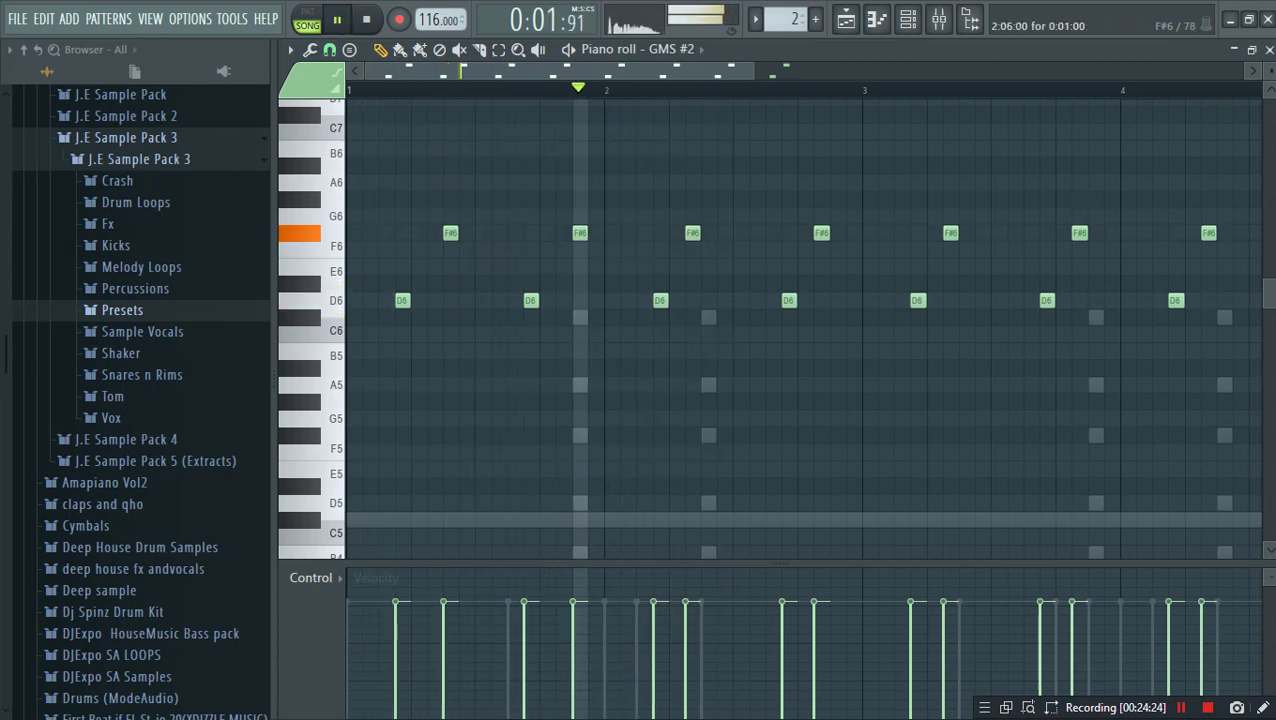
key("space")
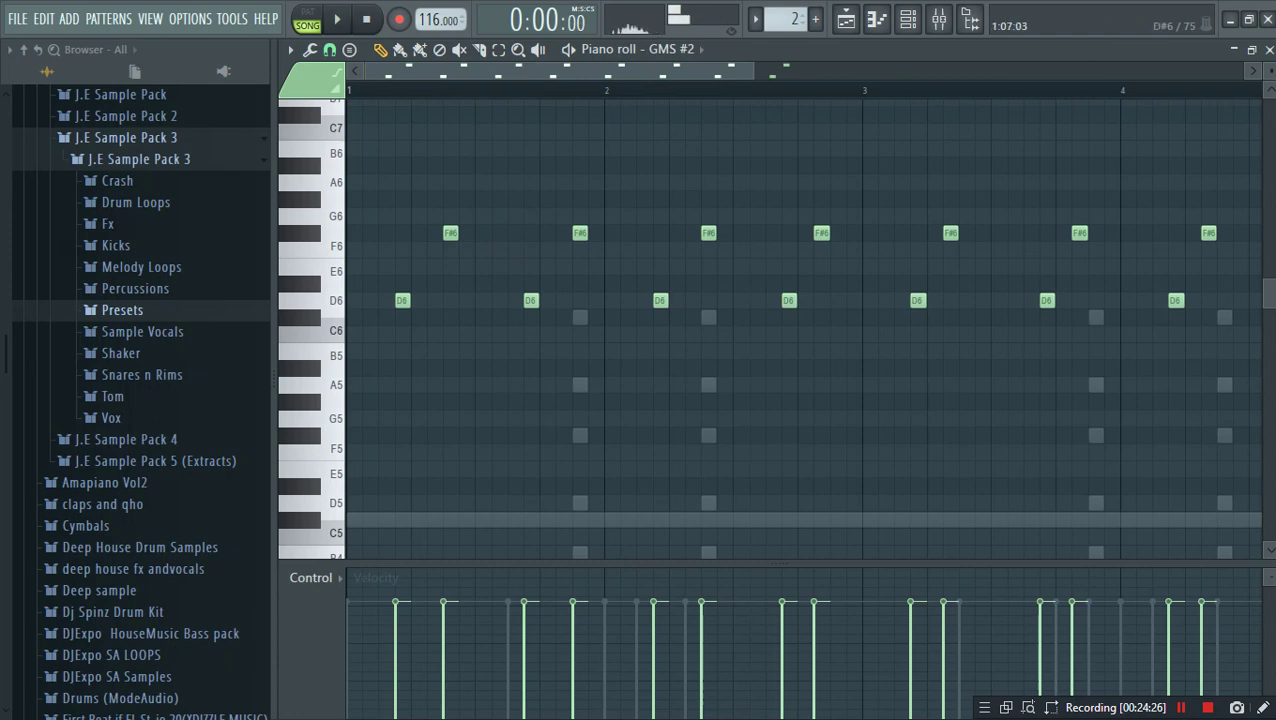
Step: Add a D#6 note just before the first F#6, lower the first D6 note to B5, and audition the phrase
left_click(433, 266)
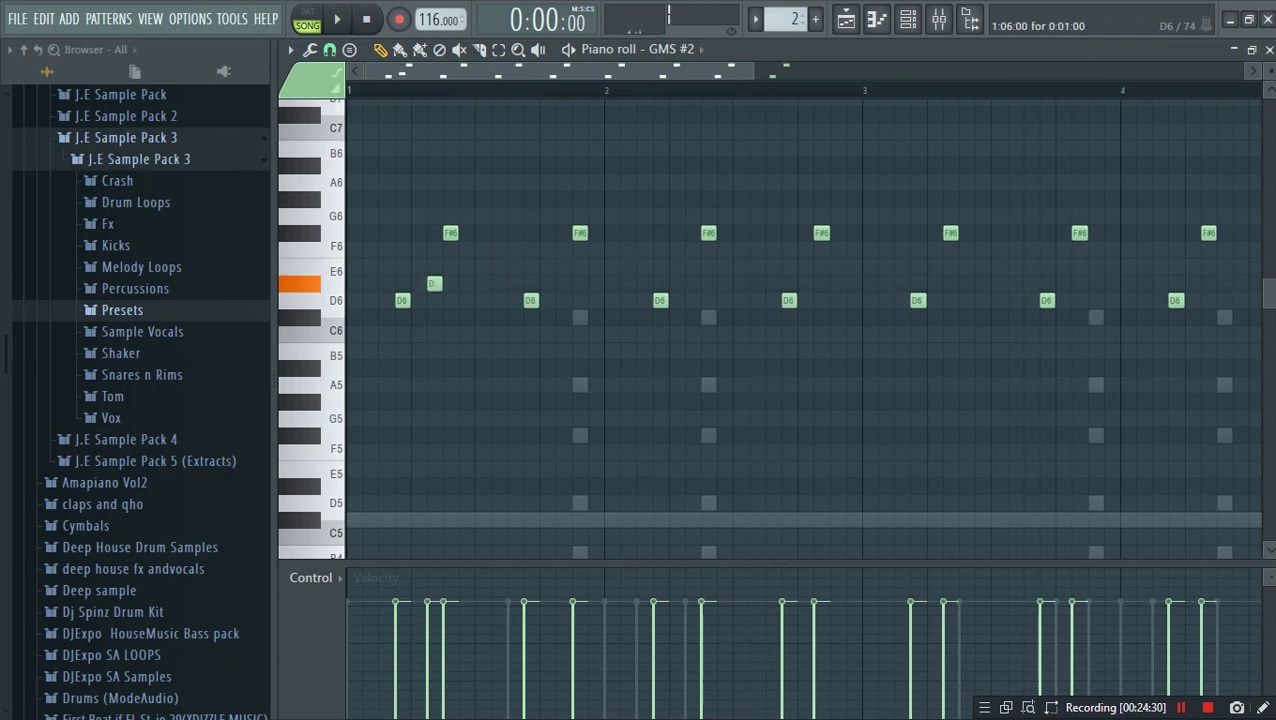
mouse_move(433, 266)
left_mouse_down()
mouse_move(433, 300)
mouse_move(433, 283)
left_mouse_up()
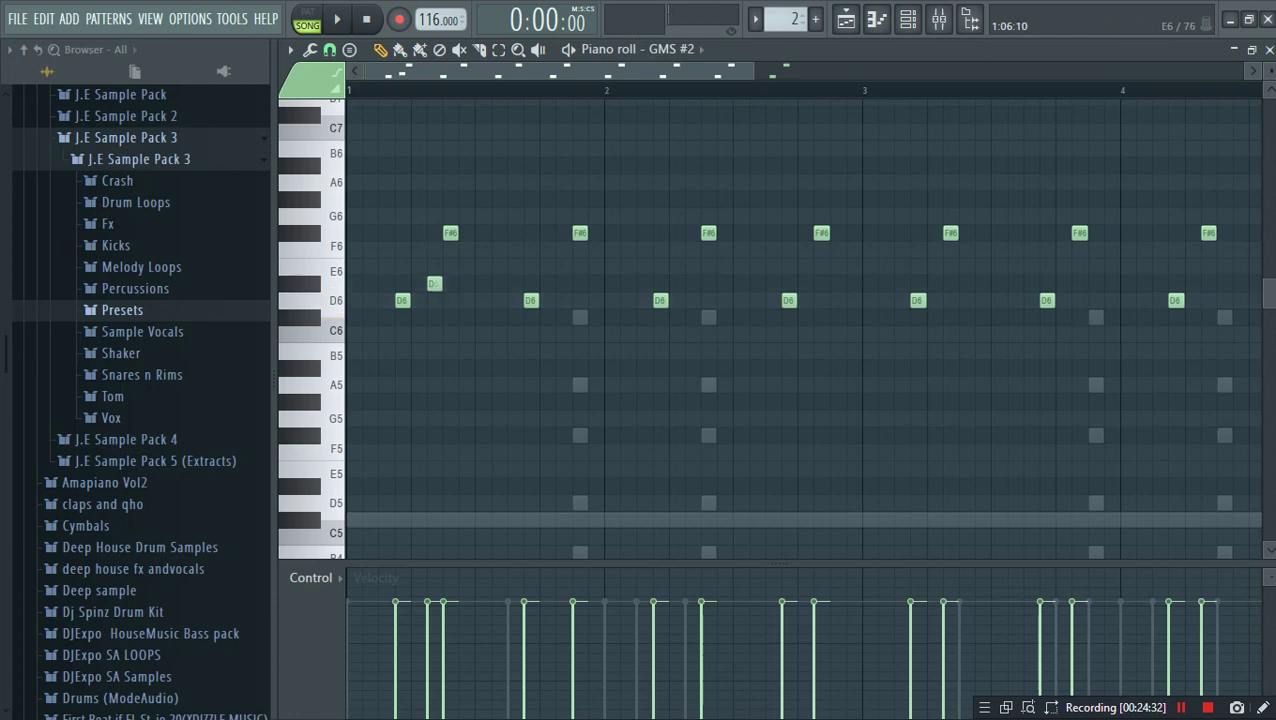
scroll(436, 273, "down", 5)
scroll(436, 273, "up", 5)
left_click_drag(402, 300, 402, 351)
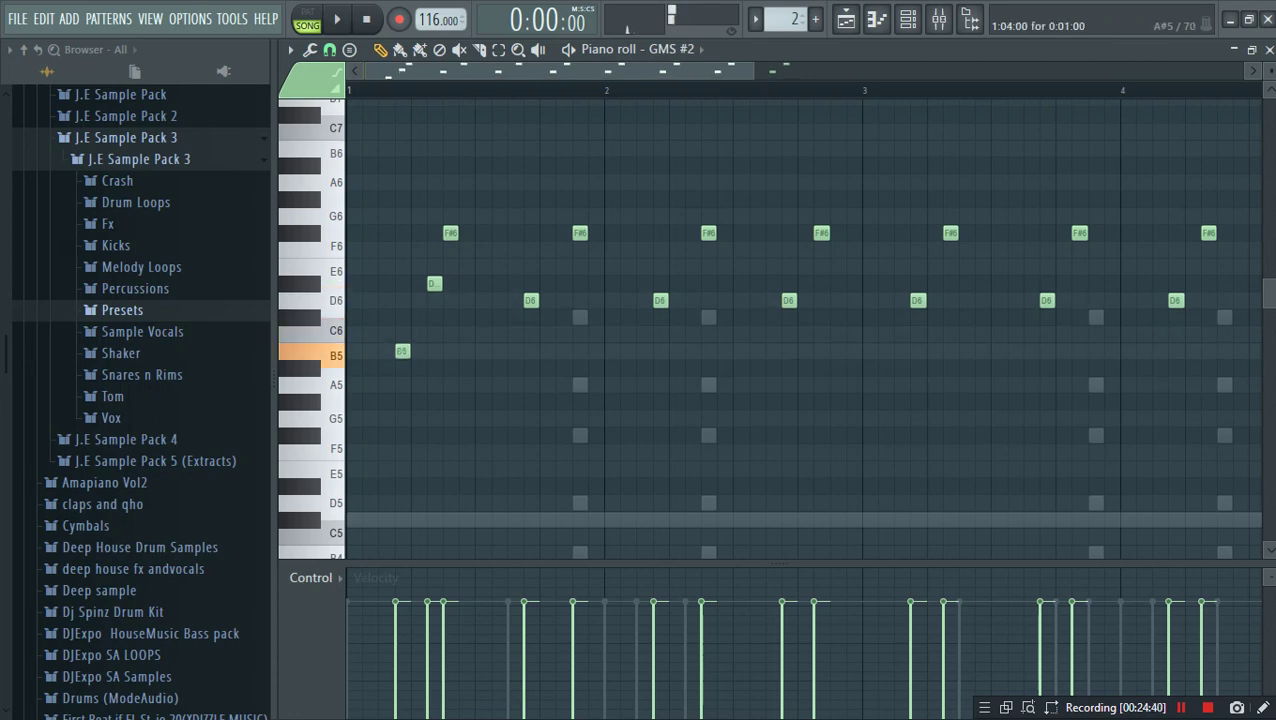
key("space")
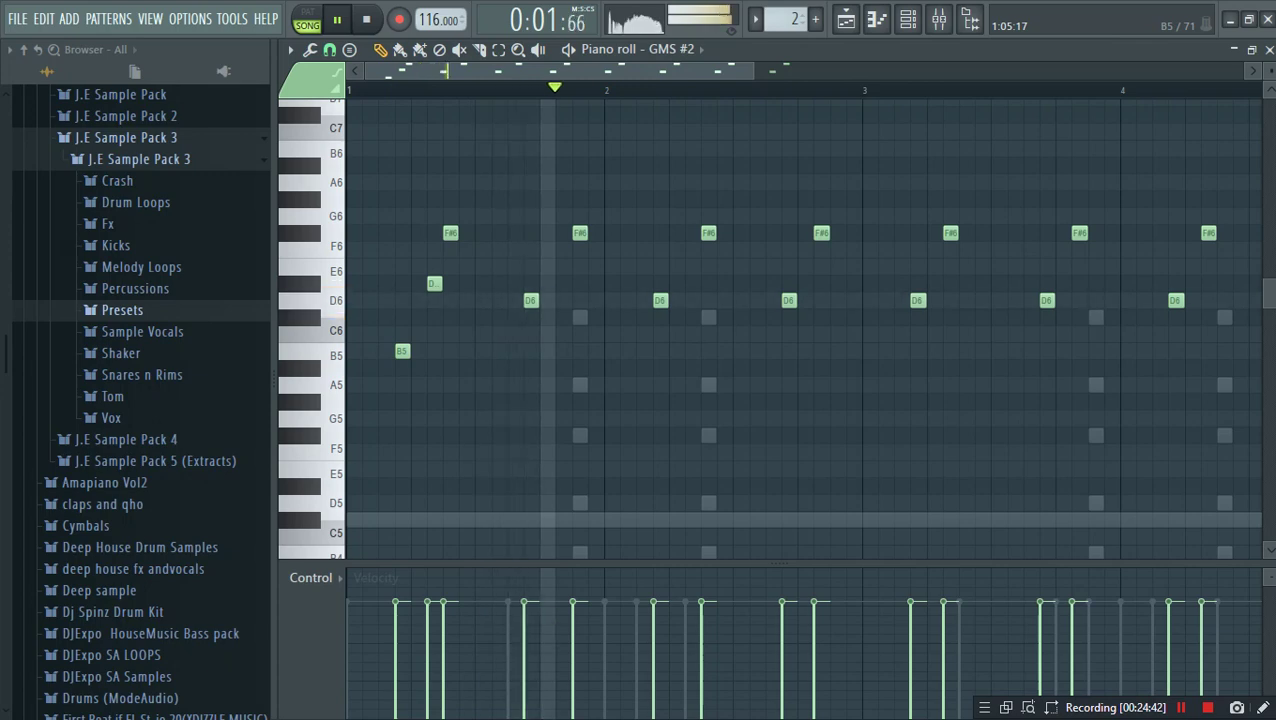
key("space")
key("space")
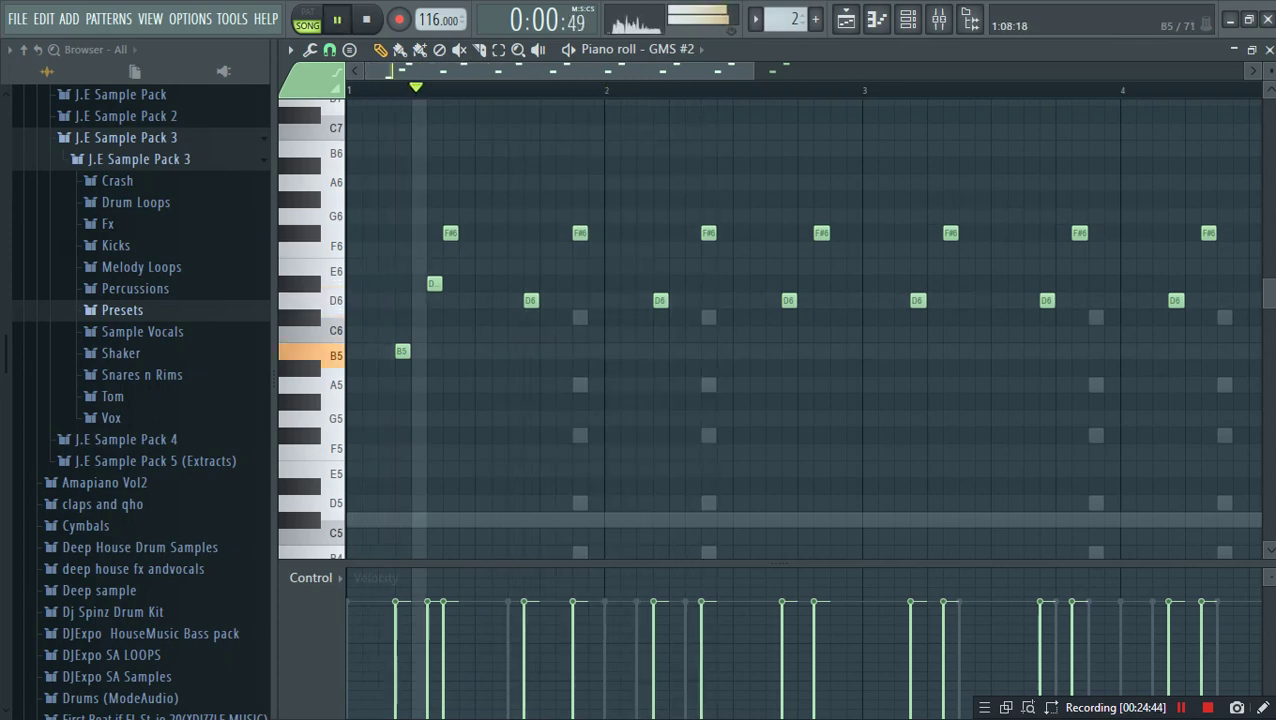
Step: Lower the second D6 to B5 and add a D#6 directly before the second F#6, auditioning the phrase
key("space")
left_click_drag(531, 300, 530, 351)
left_click(547, 300)
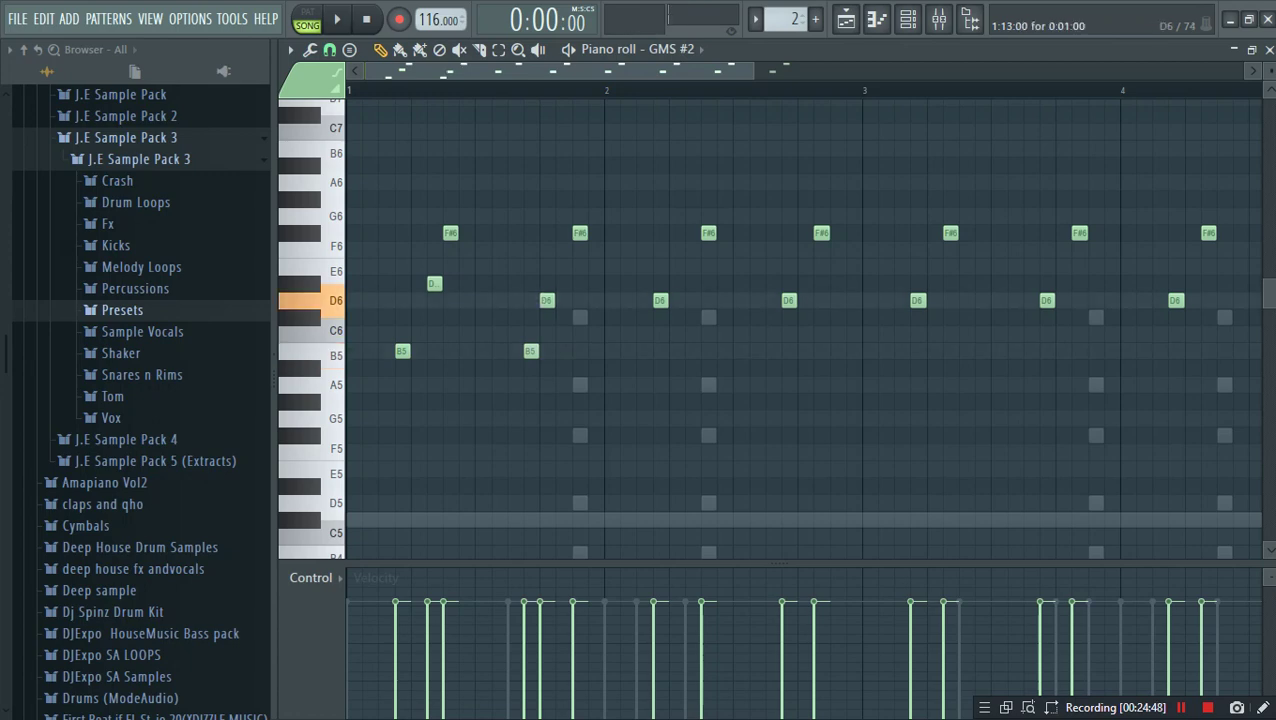
left_click_drag(547, 300, 547, 284)
key("space")
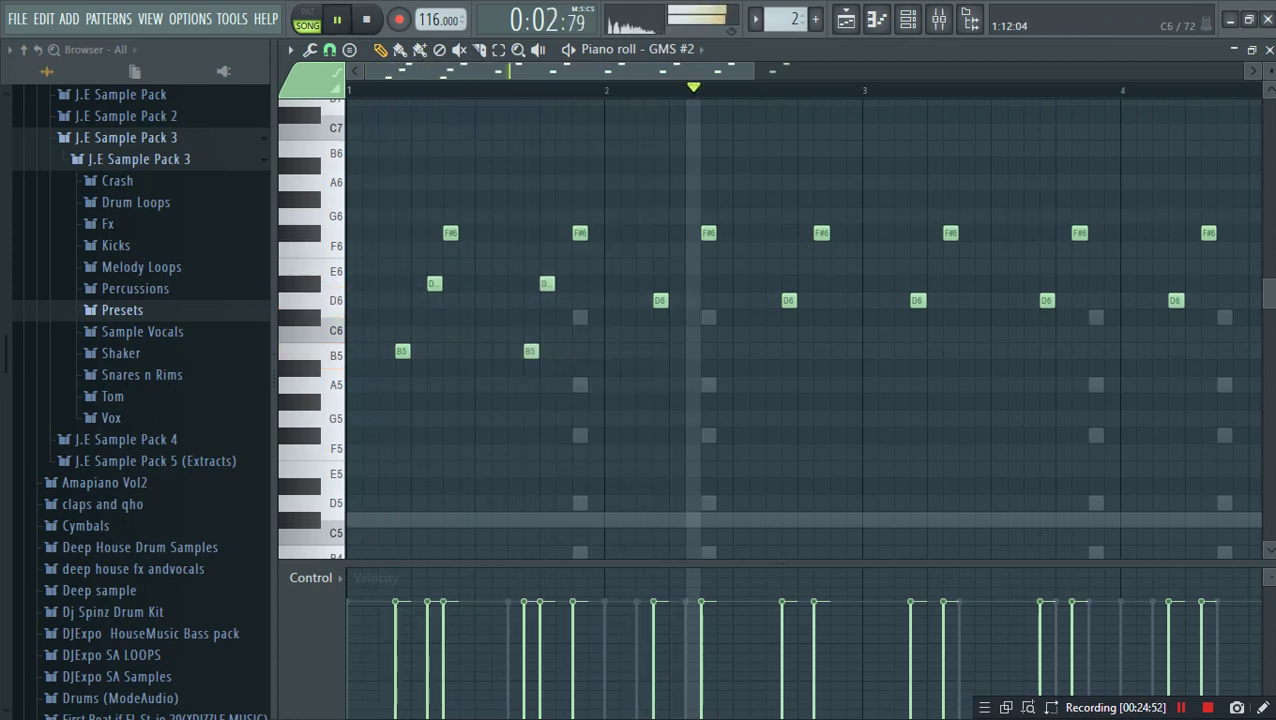
key("space")
key("space")
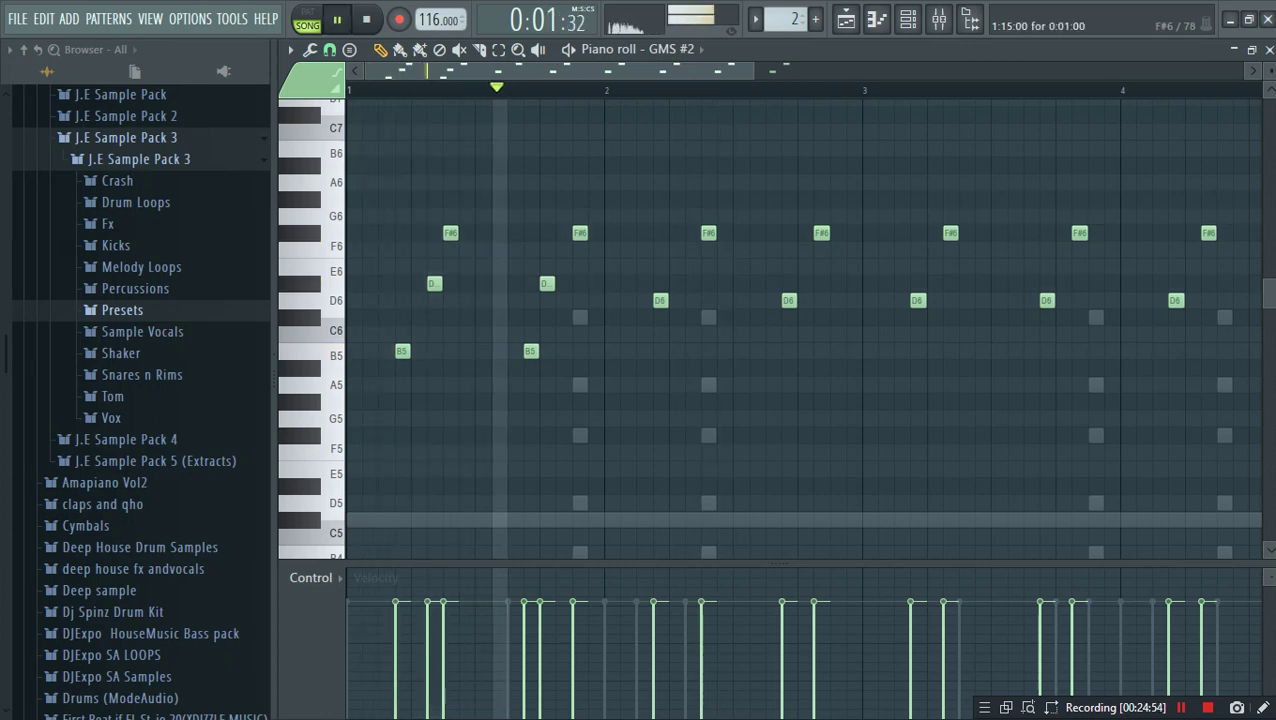
key("space")
left_click_drag(547, 284, 563, 284)
key("space")
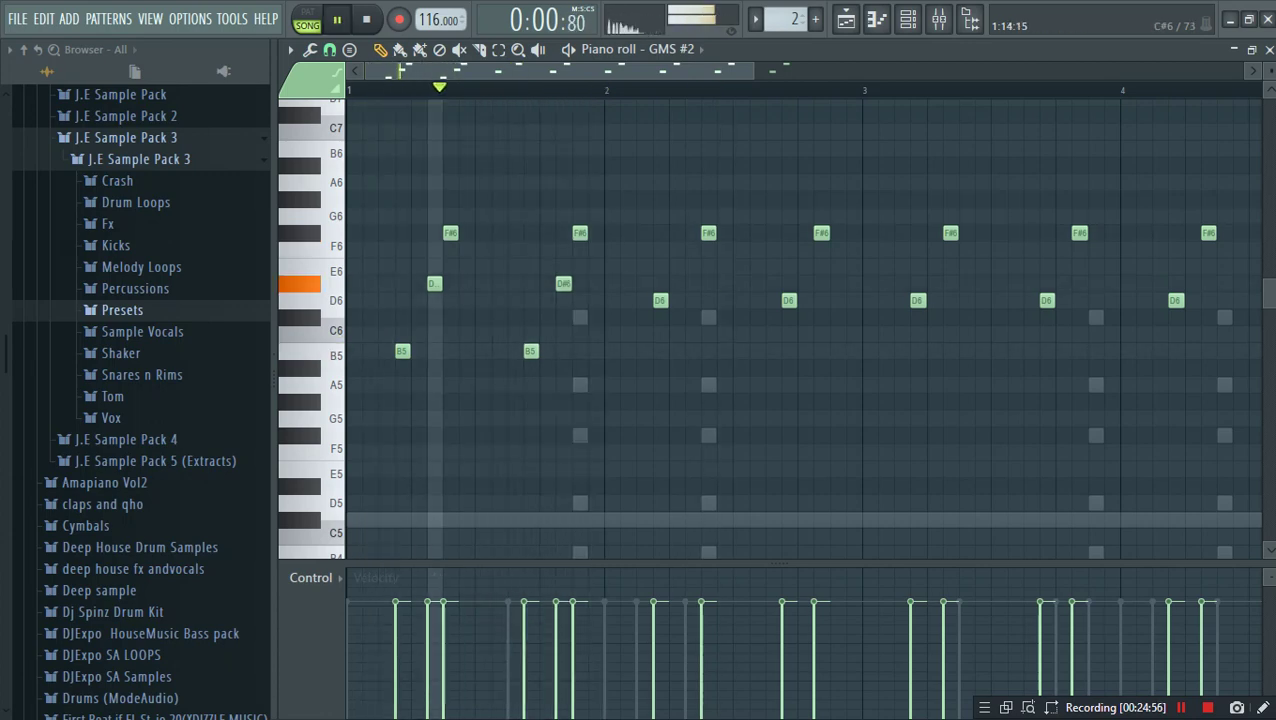
key("space")
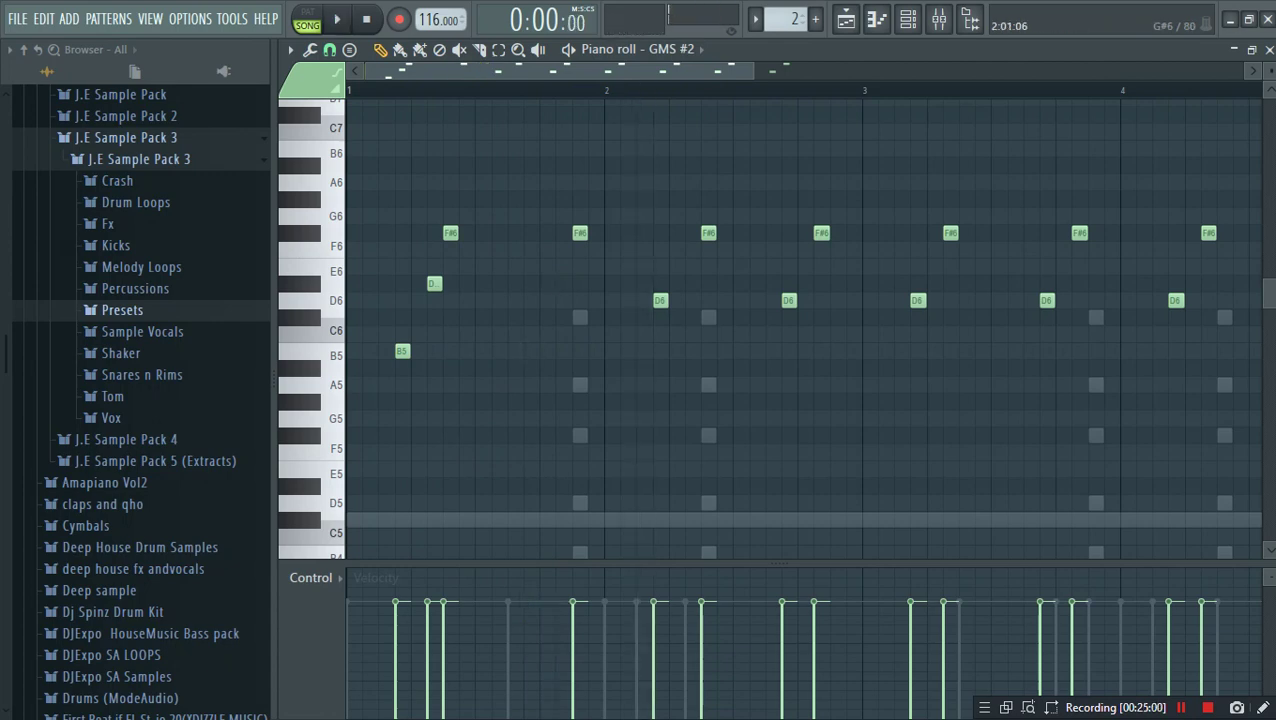
Step: Clear the old melody from GMS #2 and reopen the channel's piano roll around the lower octaves
left_click(907, 19)
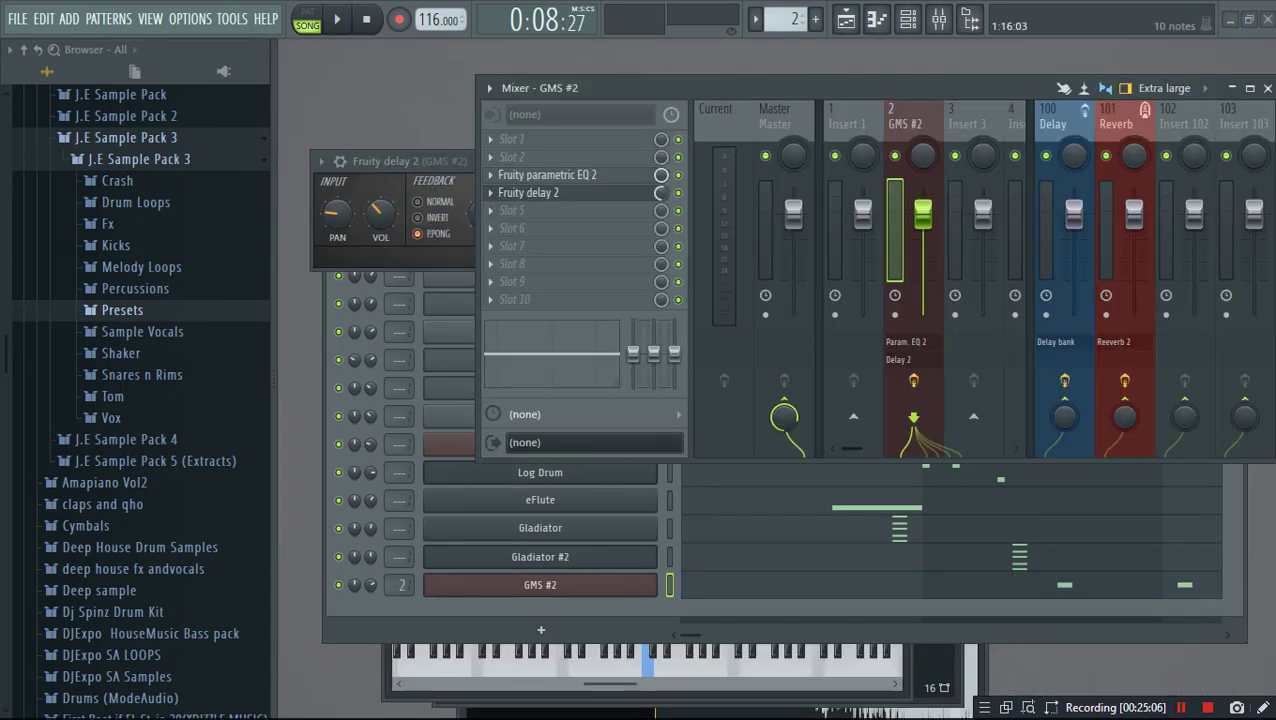
left_click(907, 19)
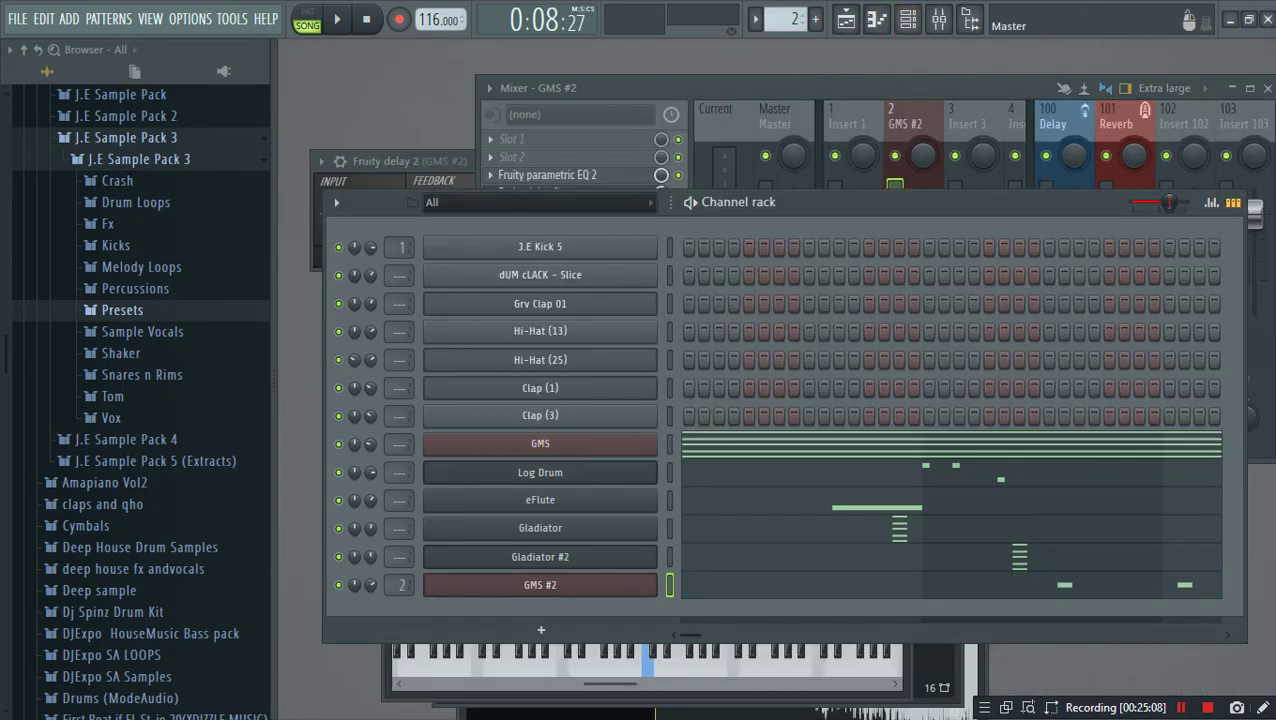
right_click(650, 585)
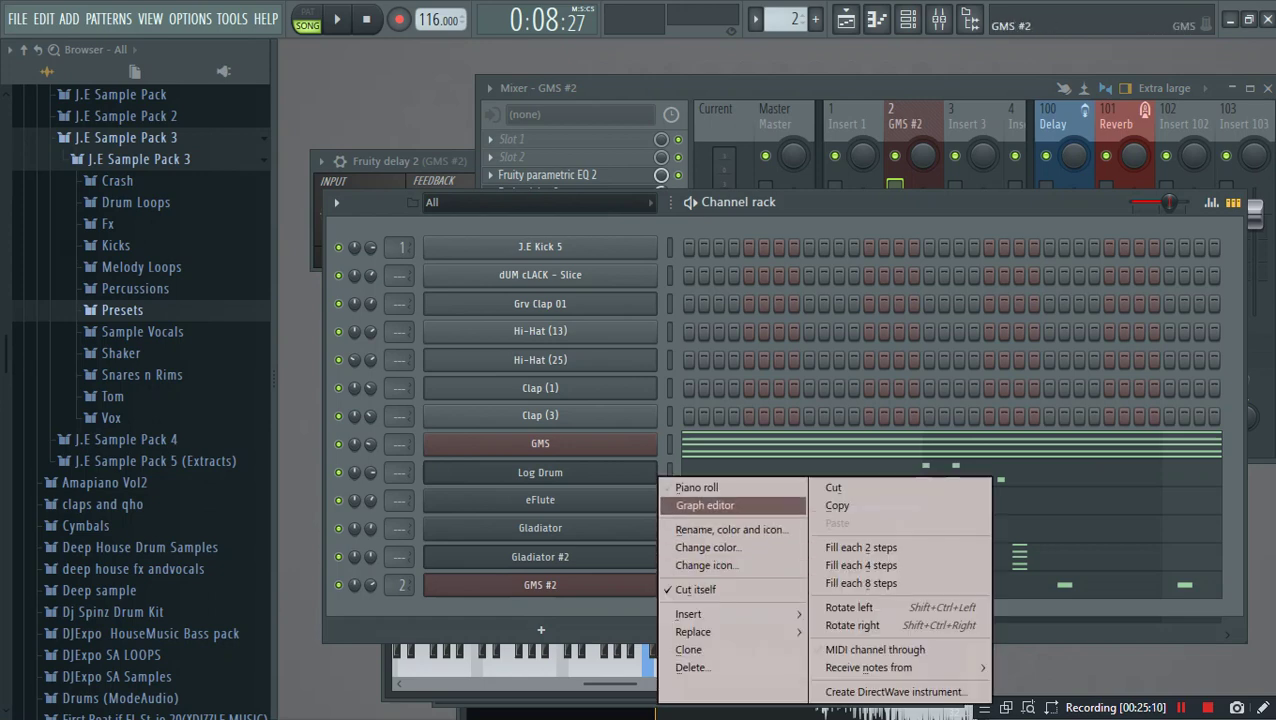
left_click(690, 484)
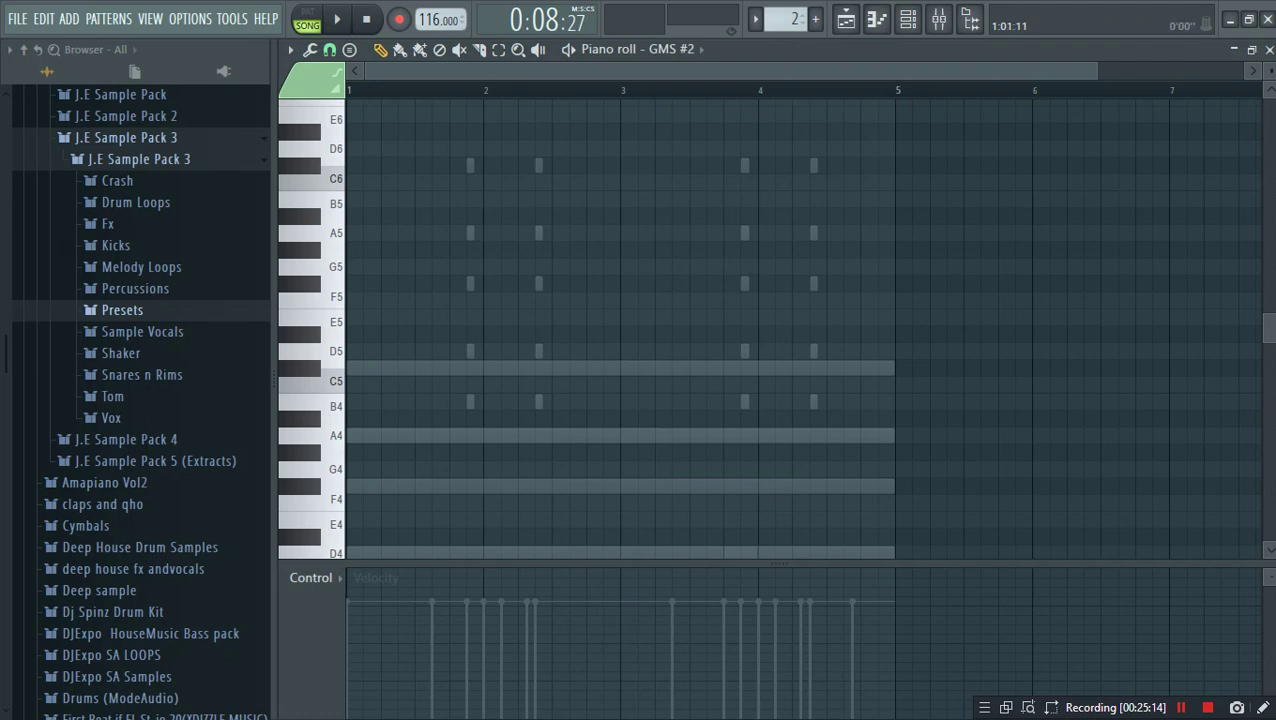
scroll(351, 90, "up", 3)
scroll(385, 380, "down", 3)
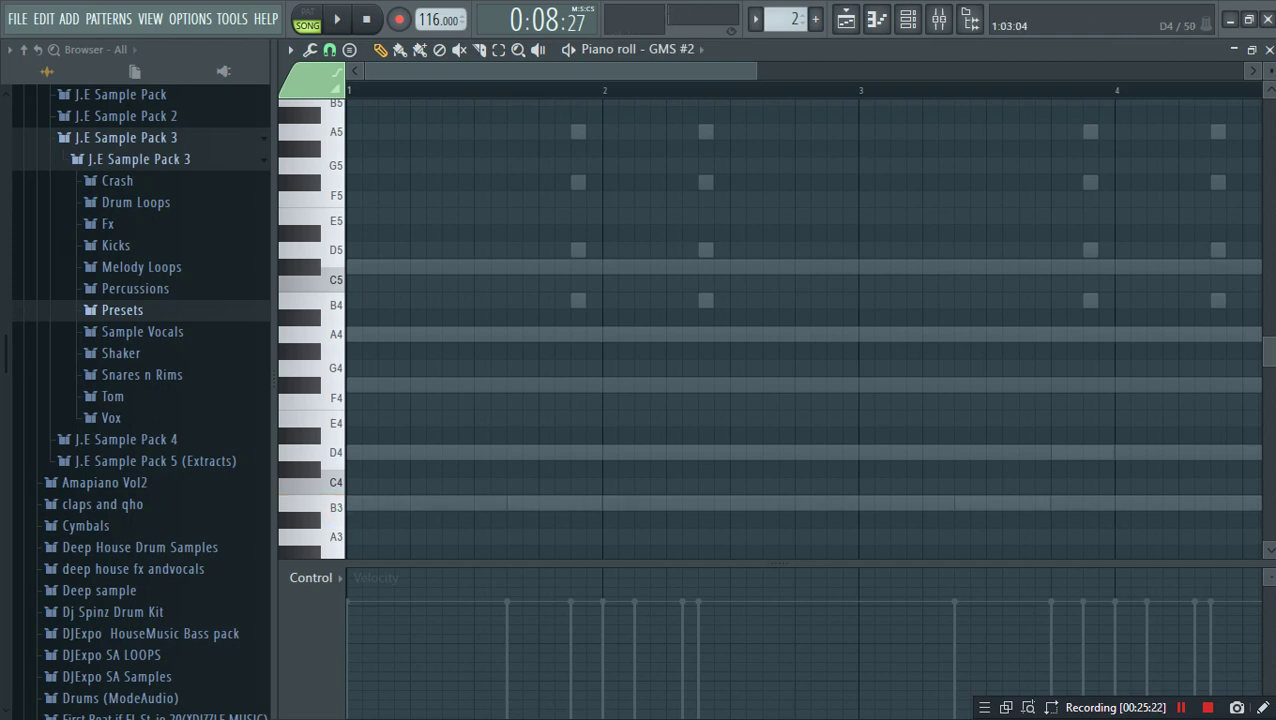
Step: Start a new melody in bar 1 with D4 on step 2 and B3 on steps 4 and 7, and audition it
left_click(385, 452)
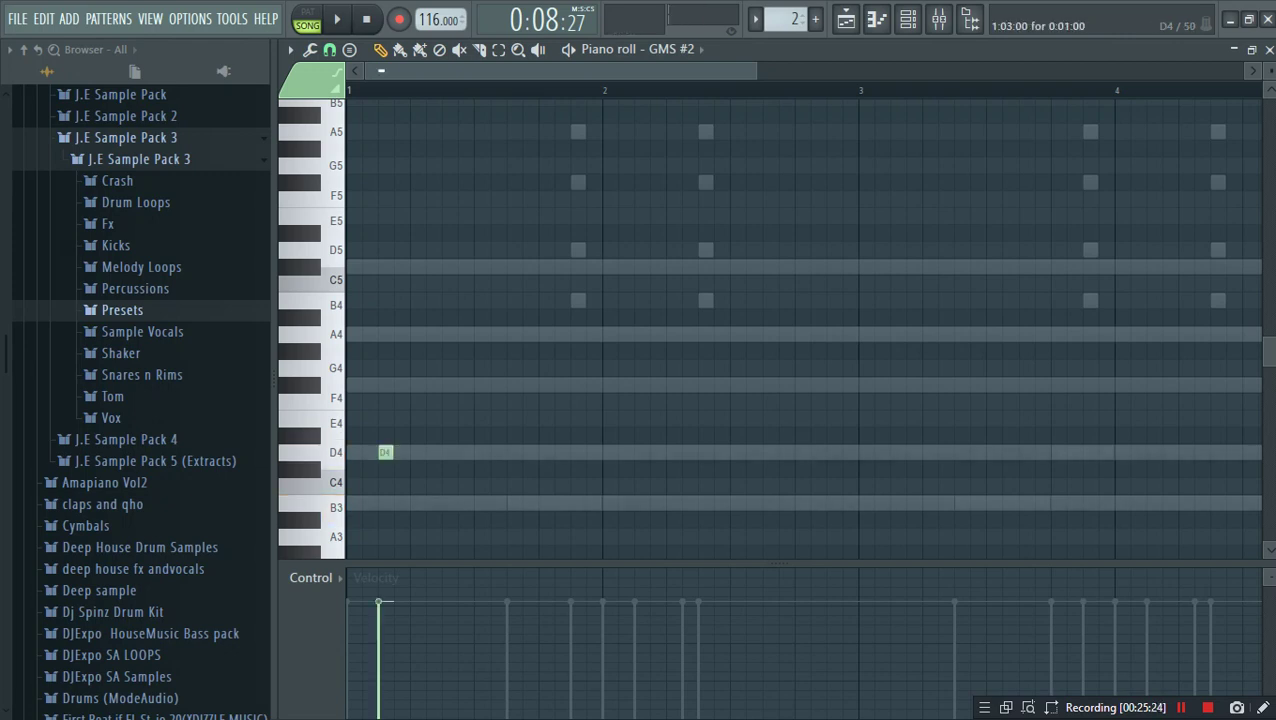
left_click(402, 503)
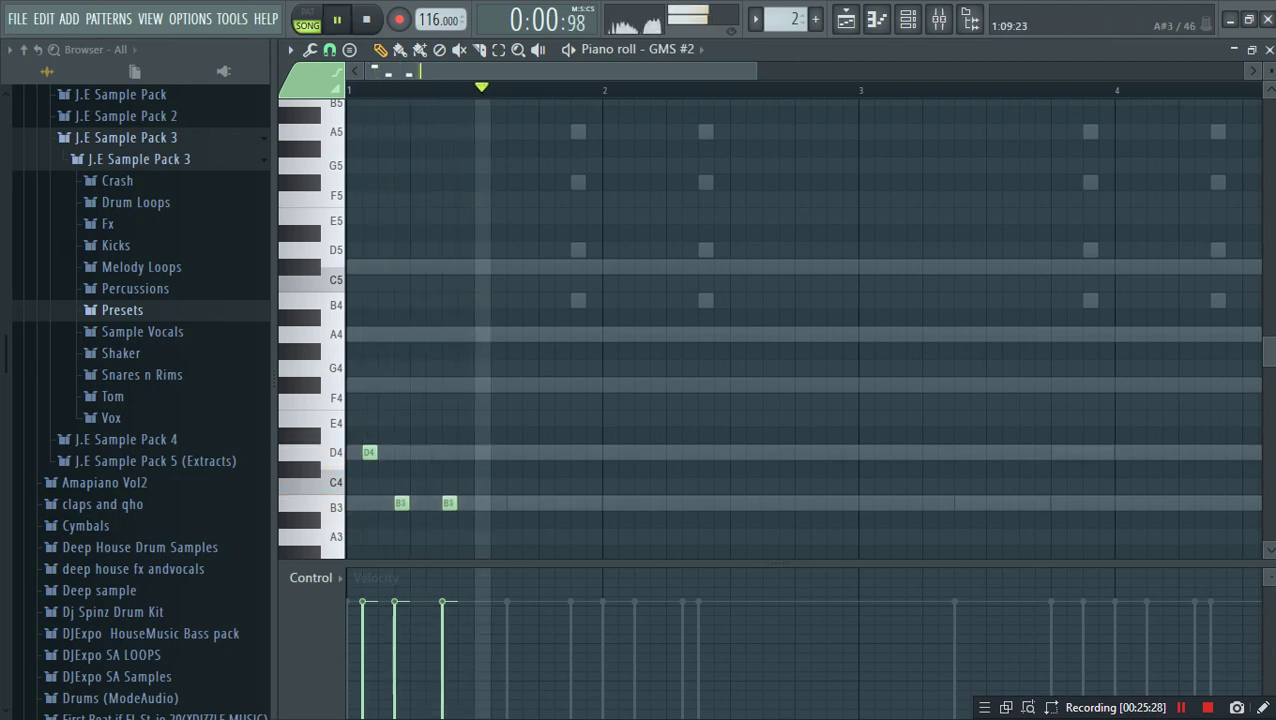
key("space")
key("space")
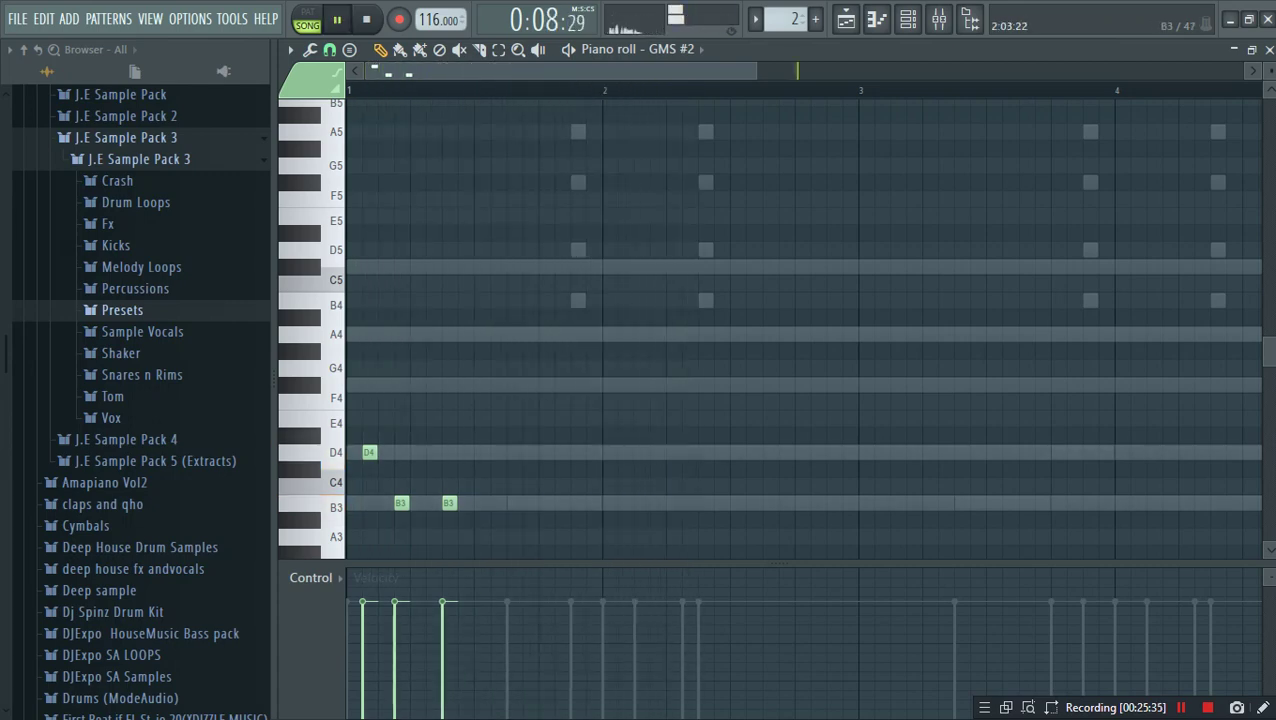
key("space")
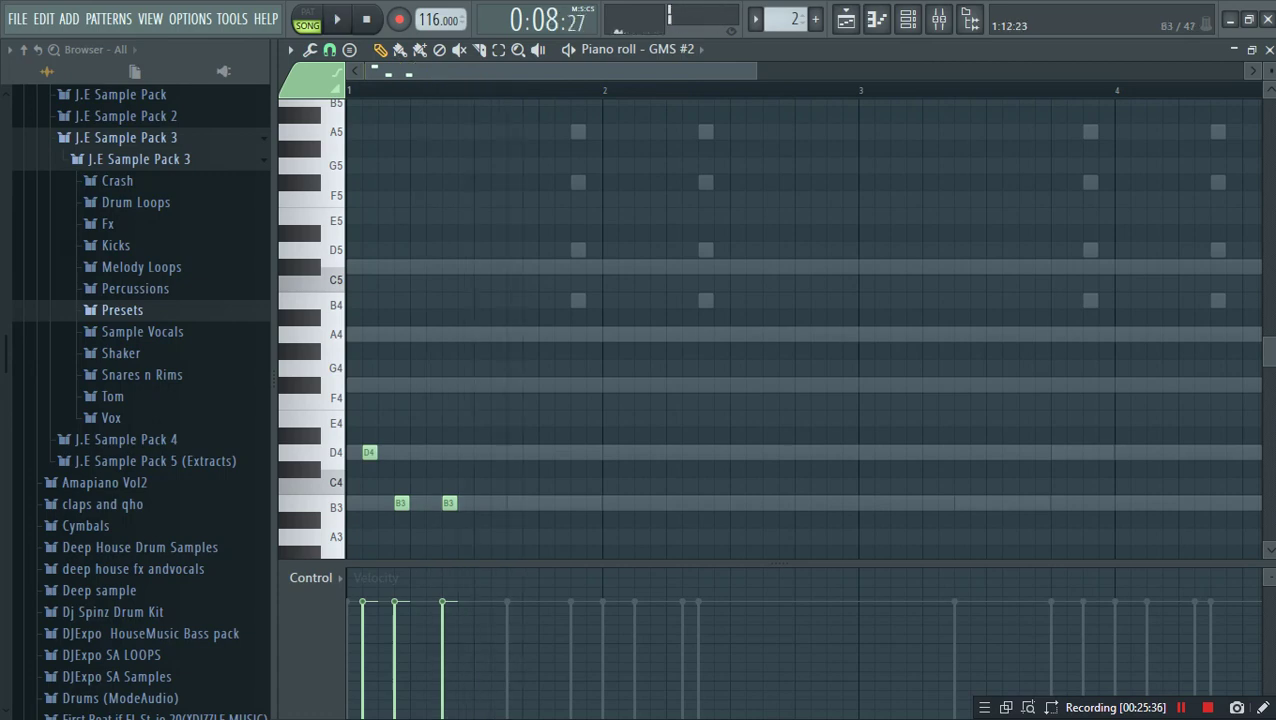
Step: Add B3 notes on steps 12 and 15 and a D4 on step 10 of bar 1, and audition the bar
left_click(545, 502)
left_click_drag(545, 503, 529, 503)
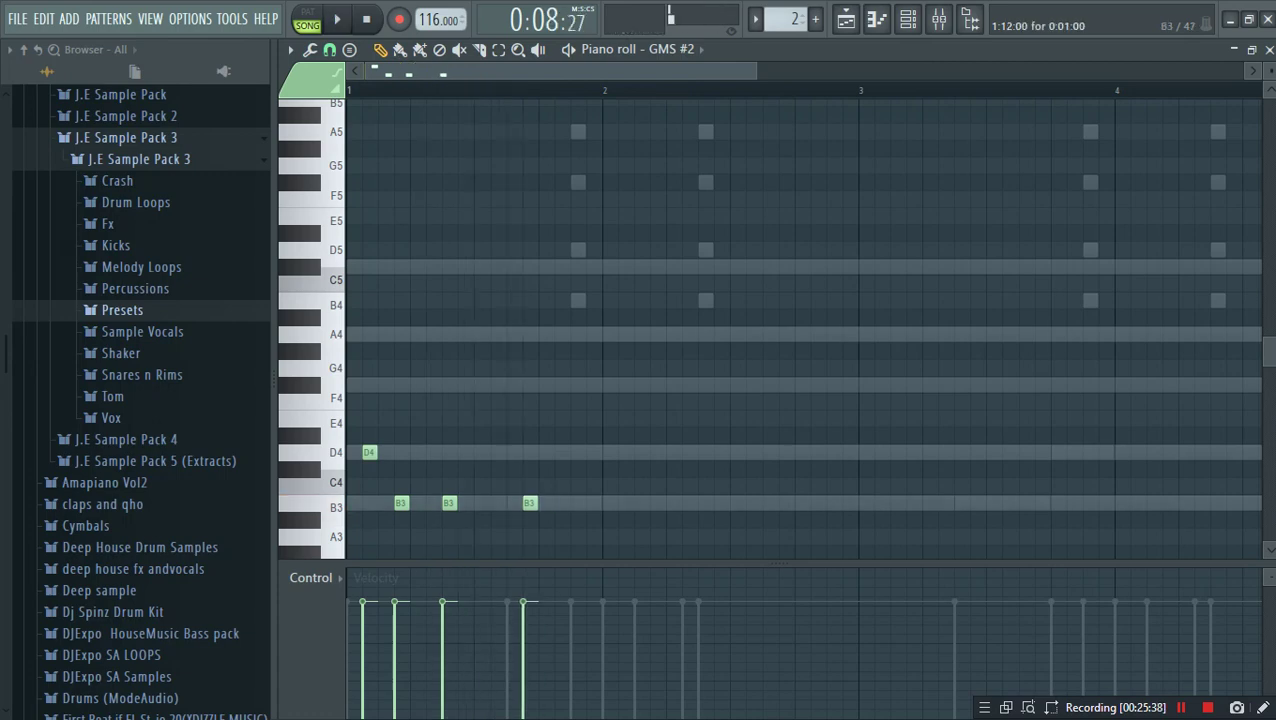
left_click(577, 502)
key("space")
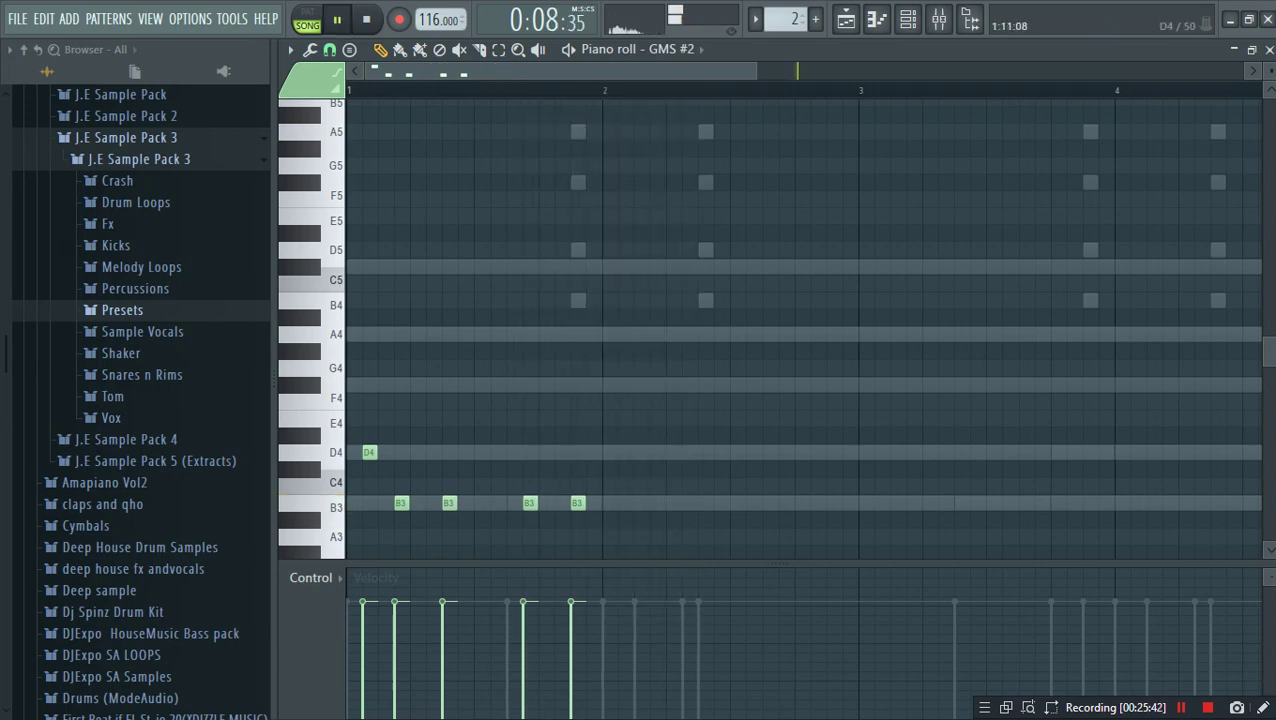
left_click(498, 452)
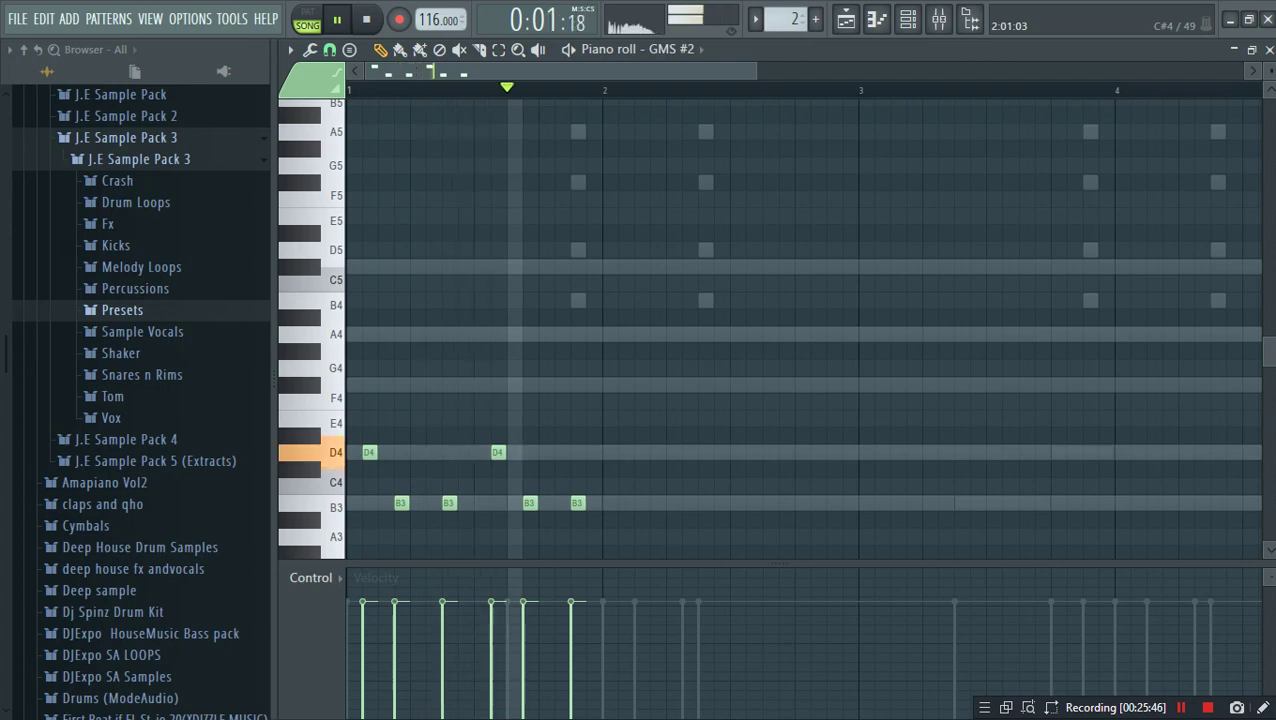
key("space")
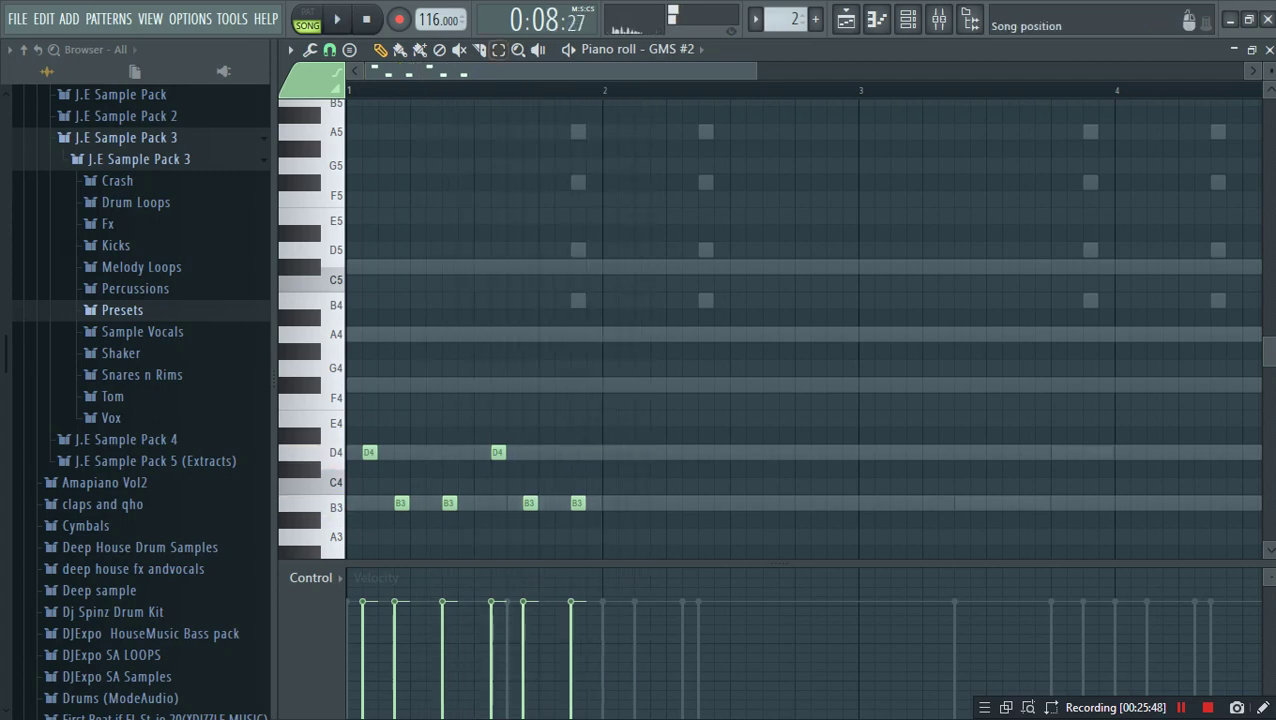
Step: Duplicate the whole one-bar phrase to fill bars 1 to 4, deleting the extra D4 in bar 5 and clearing the selection
key("ctrl+a")
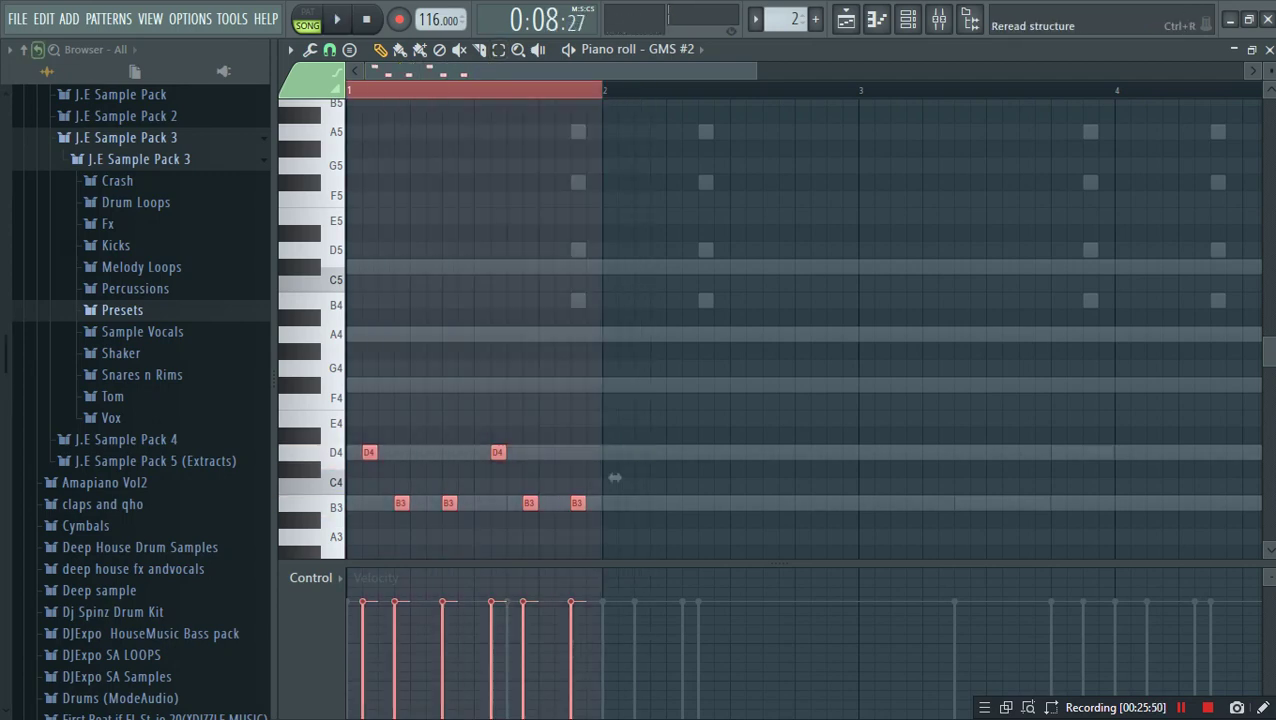
key("ctrl+b")
key("ctrl+b")
key("ctrl+b")
key("ctrl+b")
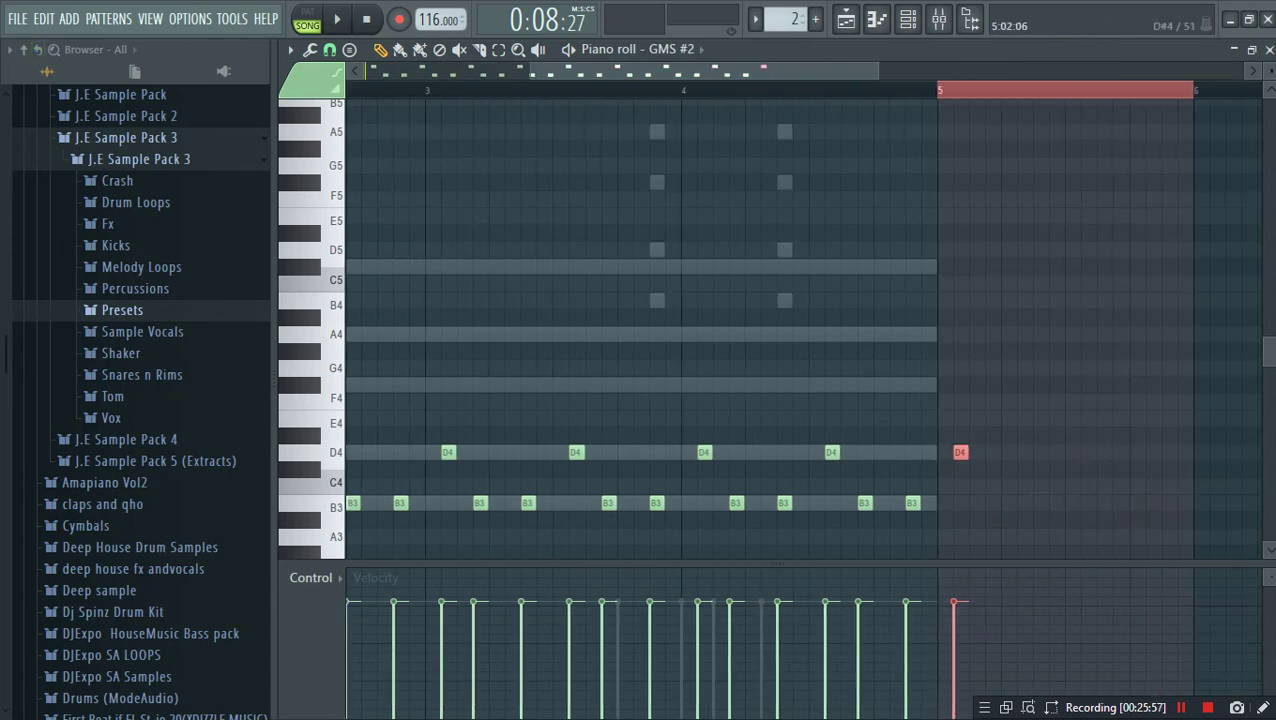
key("Delete")
double_click(946, 90)
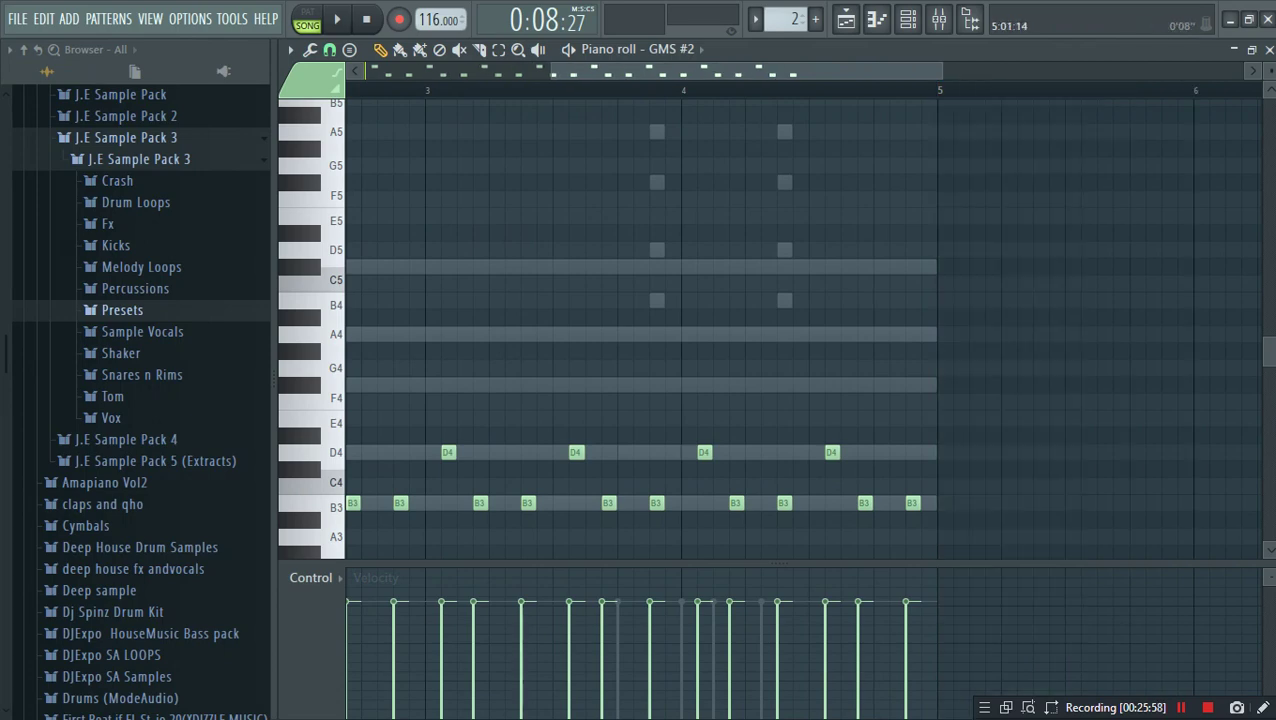
Step: During playback, transpose the whole GMS #2 melody up one octave to D5 and B4, and bring up the channel rack
key("space")
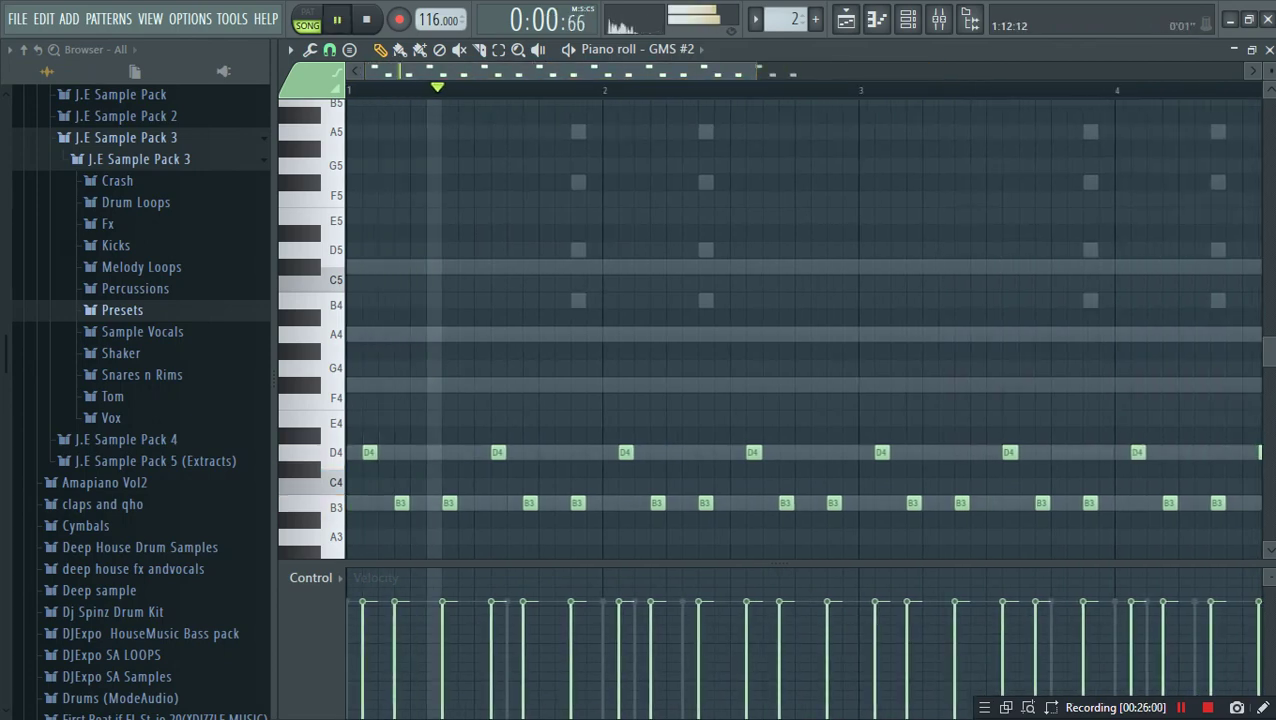
scroll(538, 90, "down", 2)
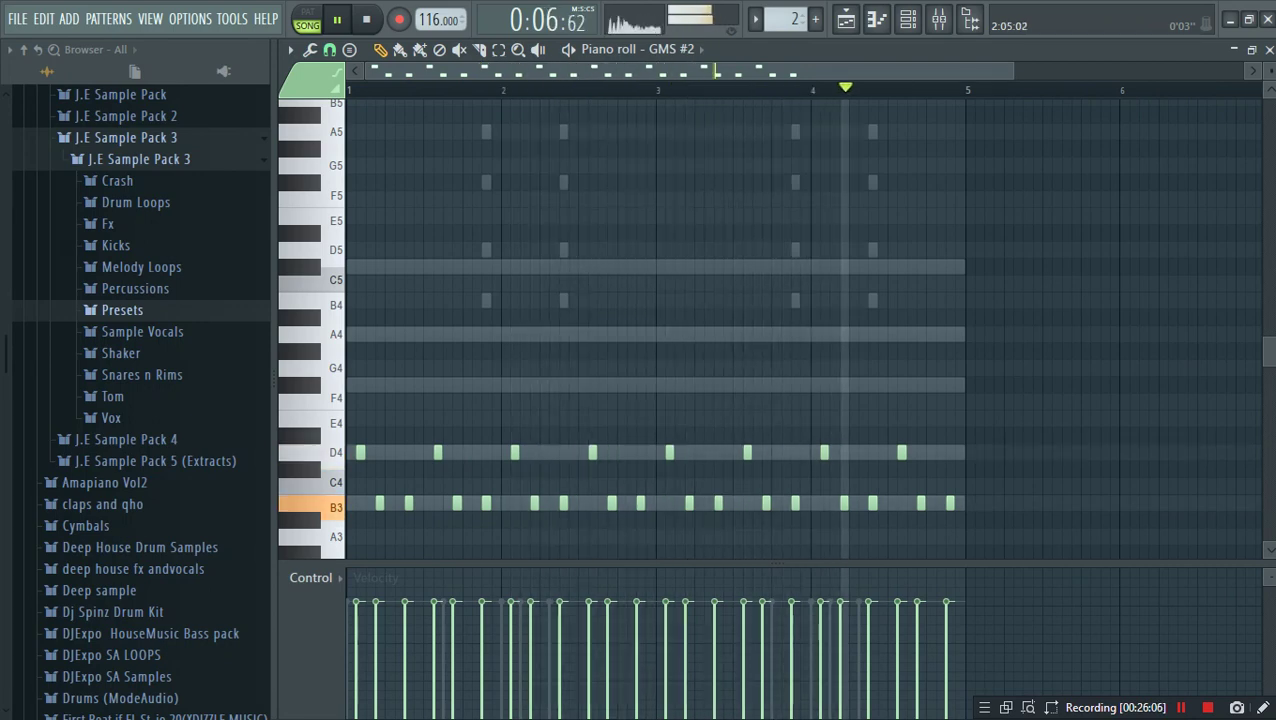
key("ctrl+Up")
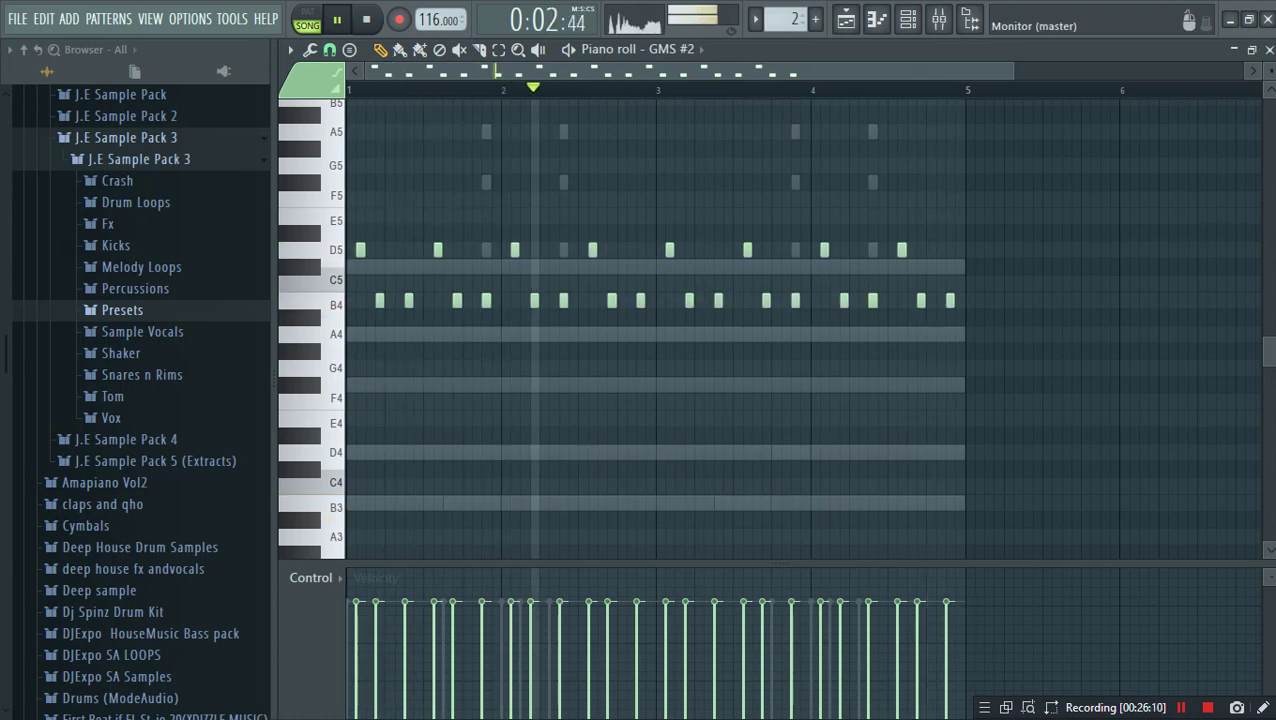
left_click(908, 18)
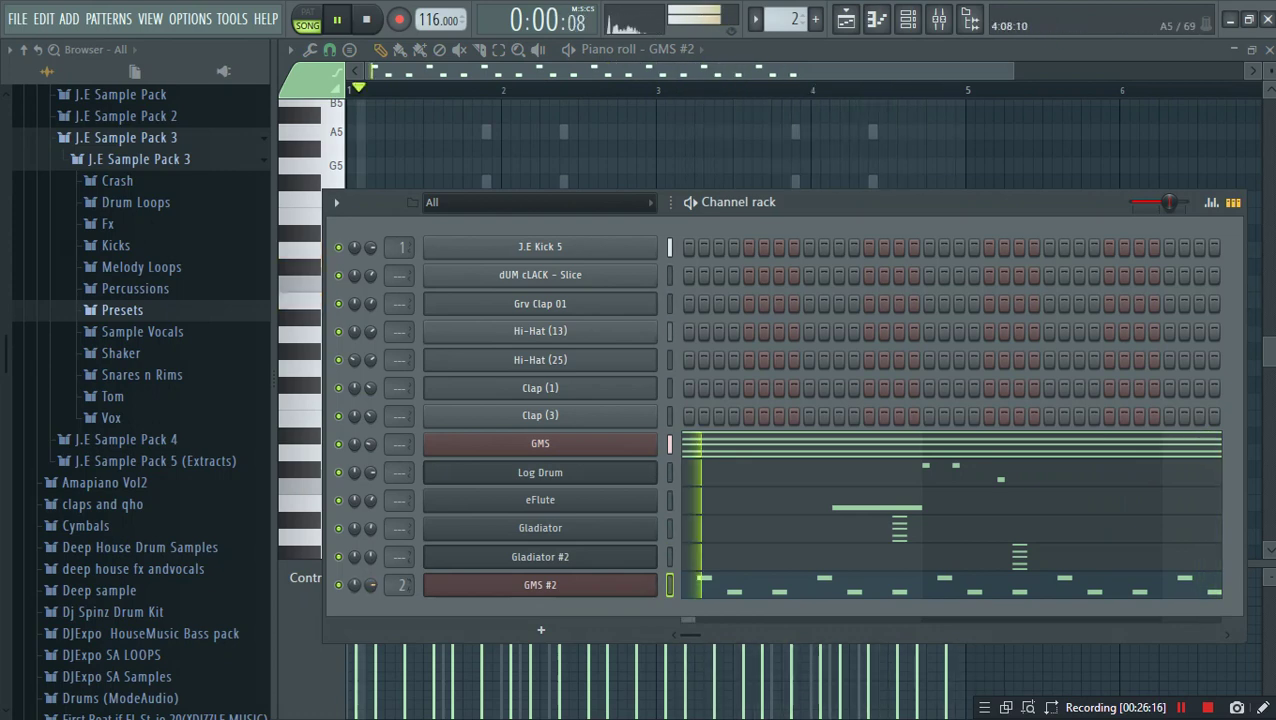
Step: Load Fruity Reeverb 2 into effect slot 5 of the GMS #2 mixer track
left_click(938, 18)
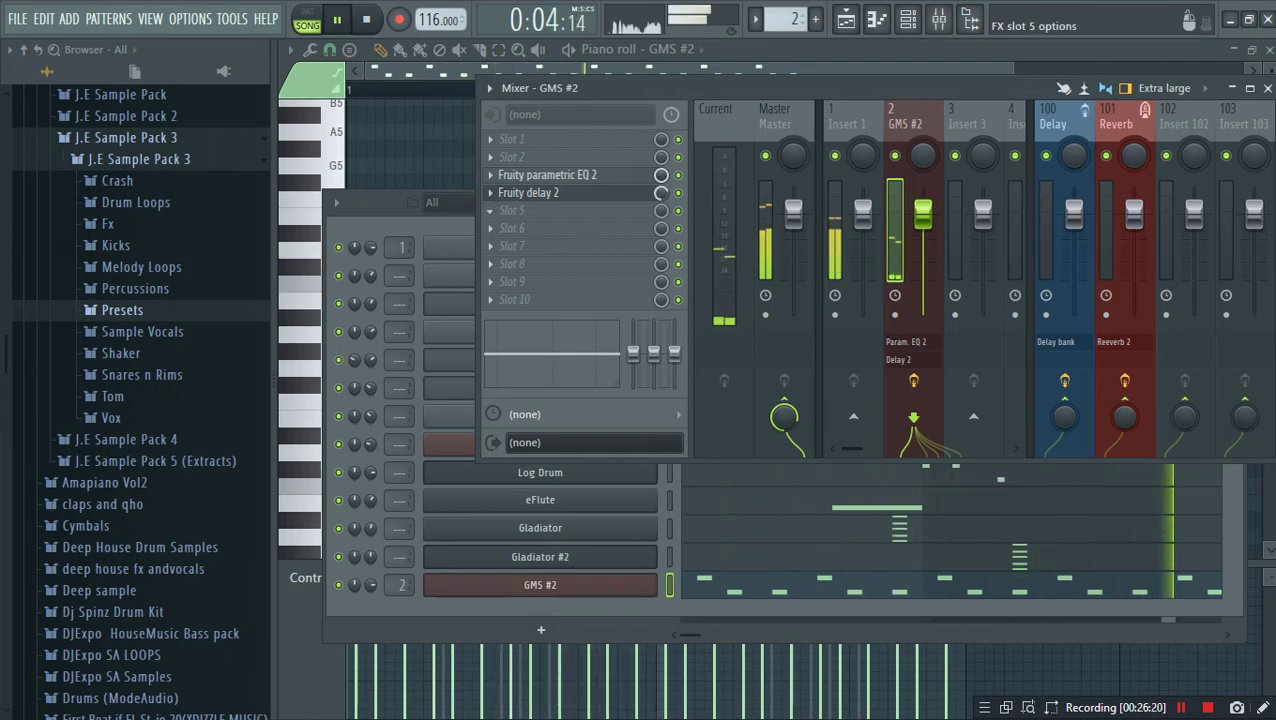
left_click(530, 210)
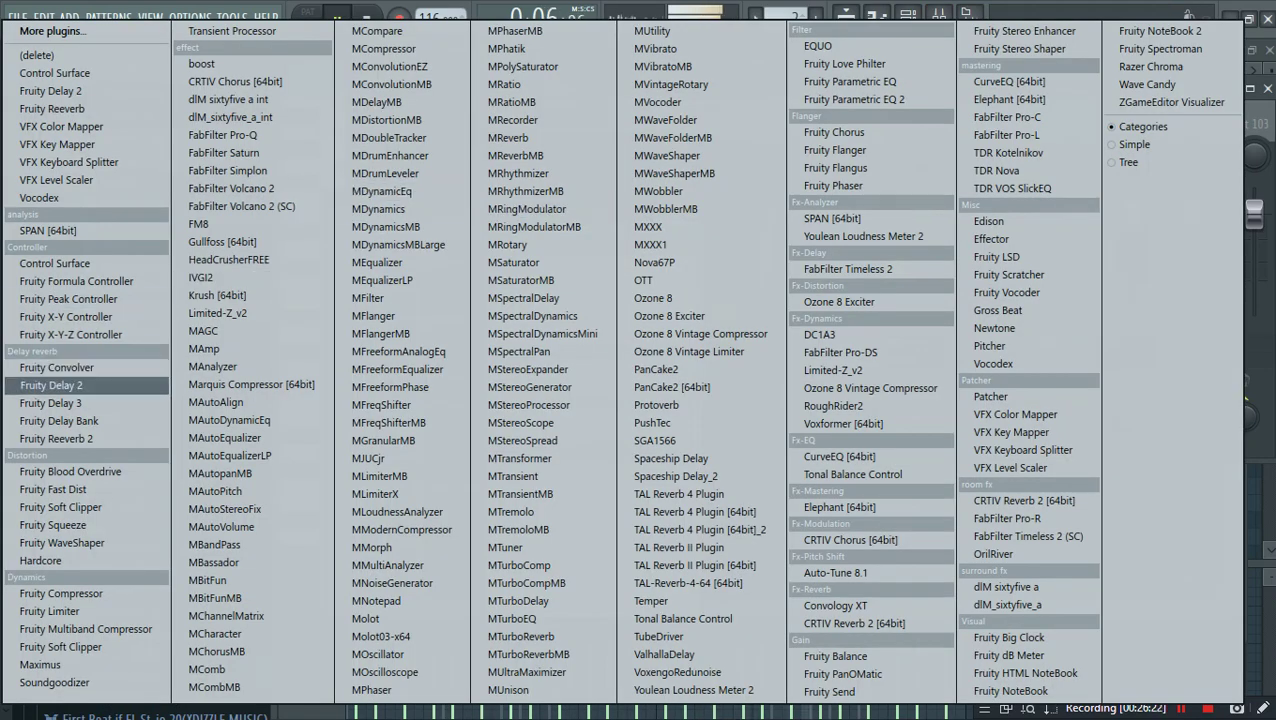
left_click(50, 385)
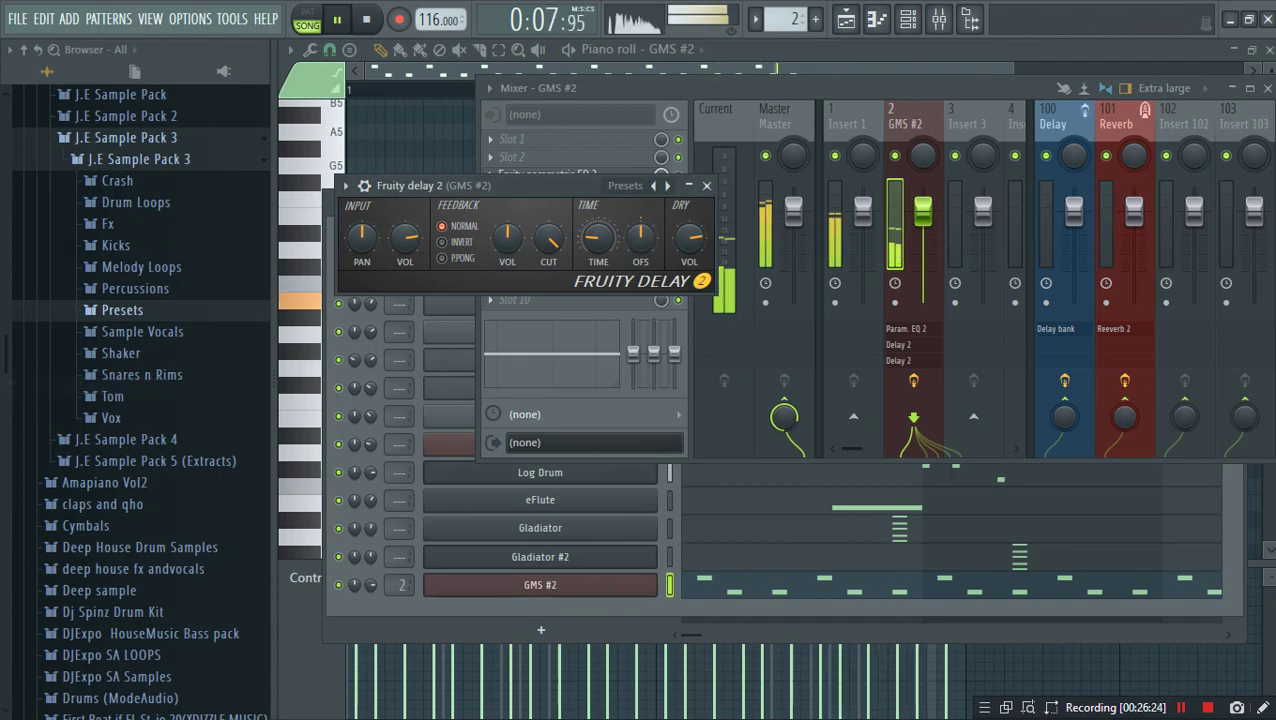
left_click(490, 211)
mouse_move(540, 228)
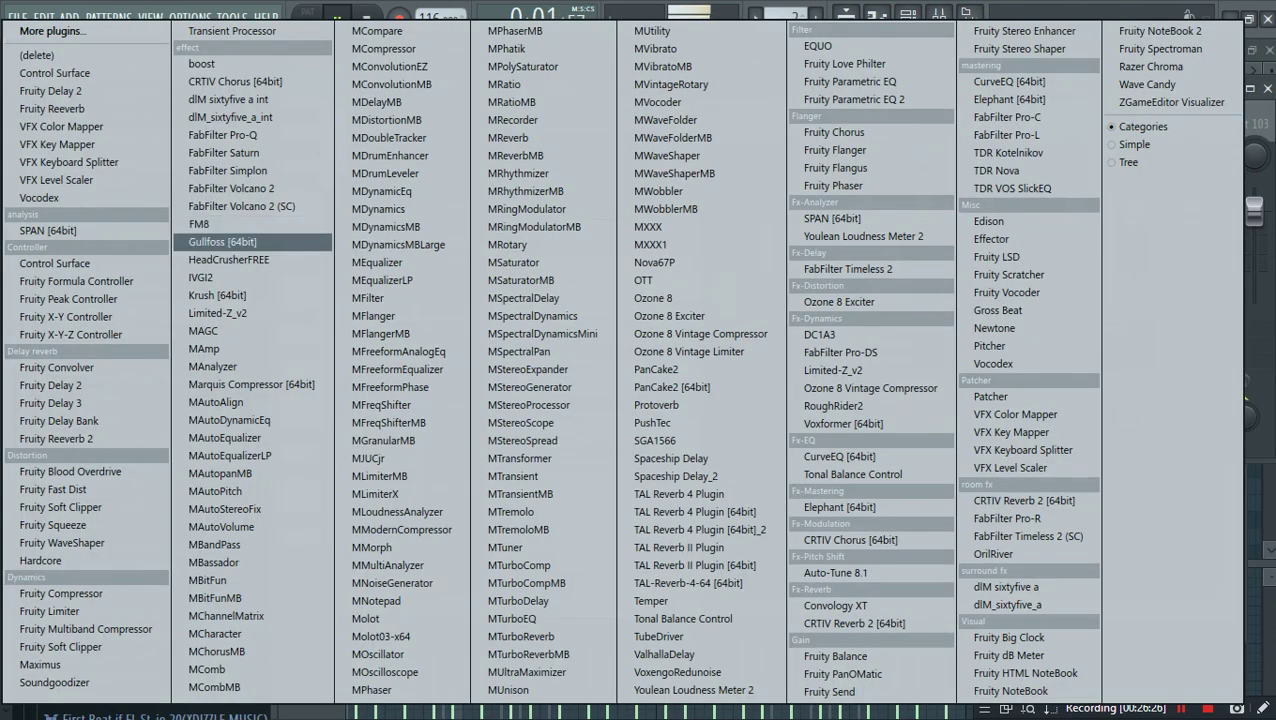
left_click(56, 438)
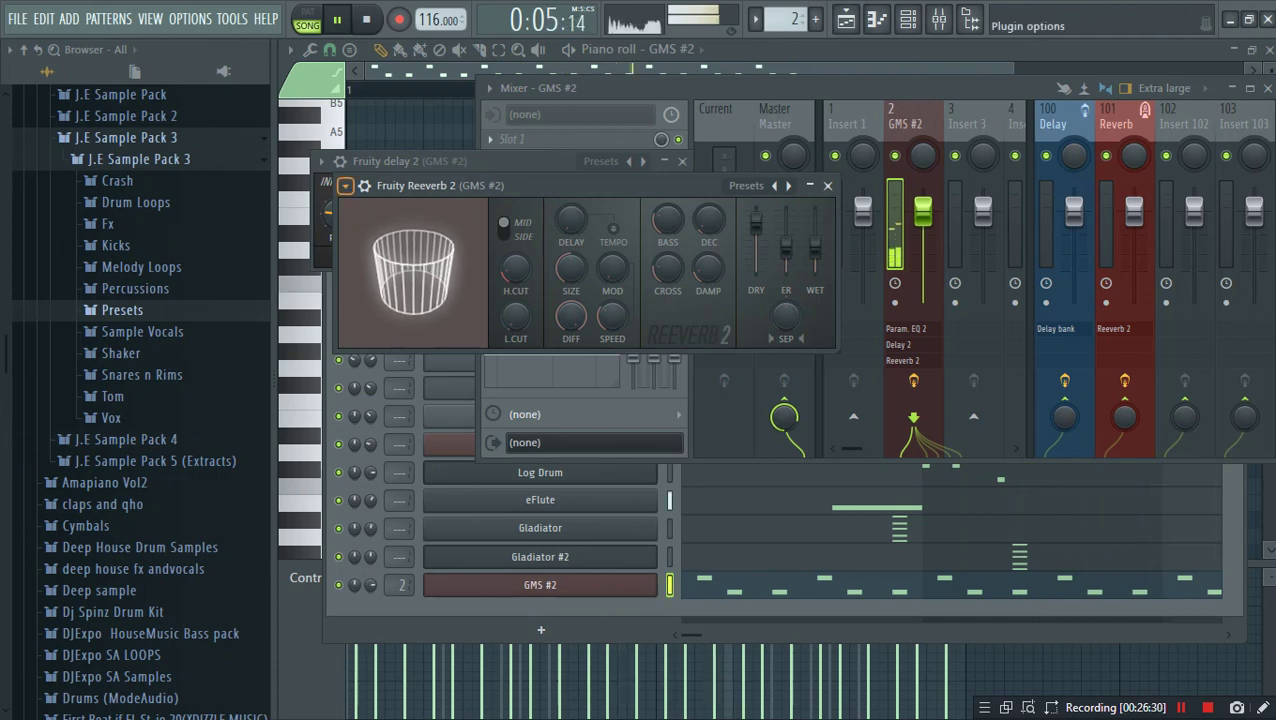
Step: Raise the reverb's early-reflection and wet levels on GMS #2, close both effect windows and stop playback
left_click(345, 186)
mouse_move(380, 241)
left_click(590, 259)
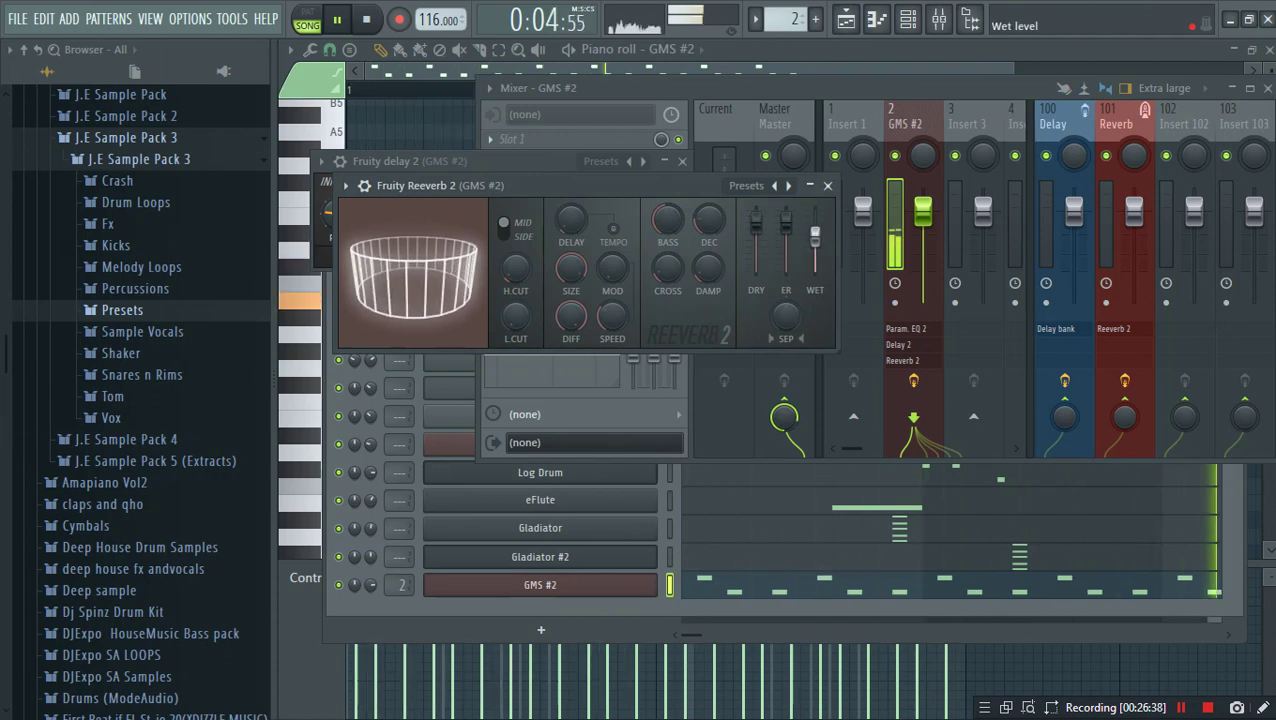
left_click(828, 186)
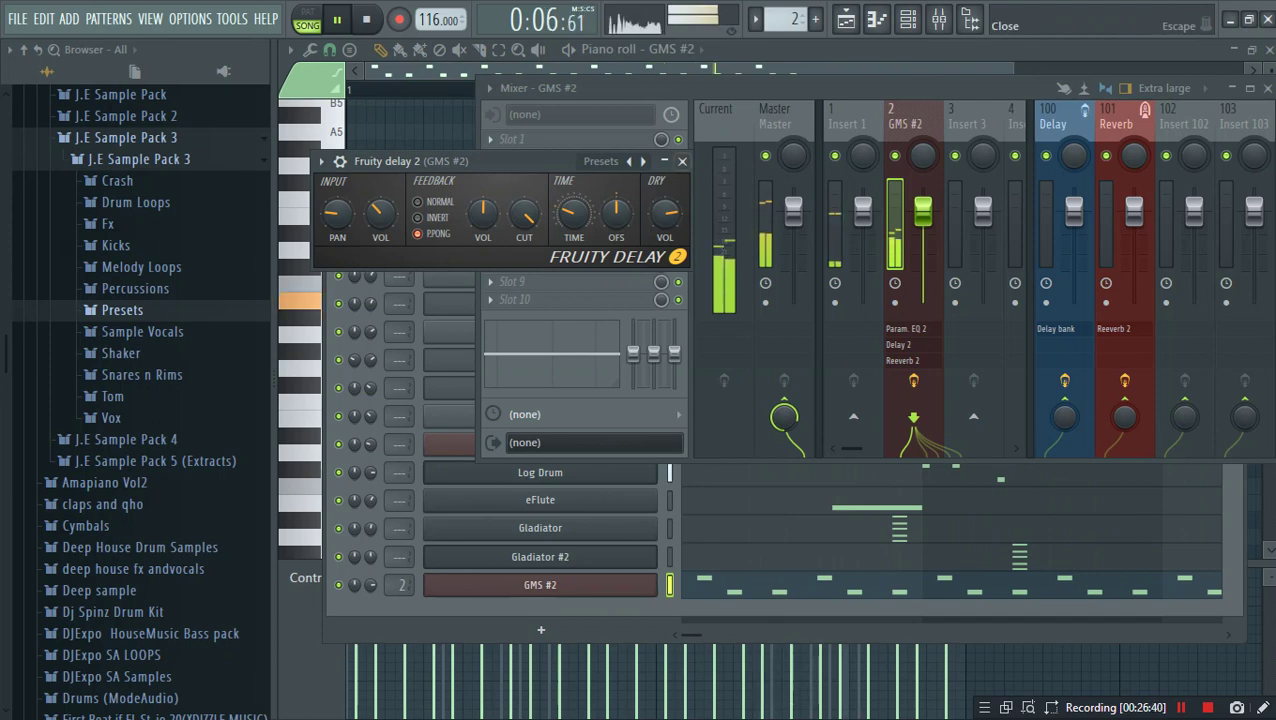
left_click(682, 161)
key("space")
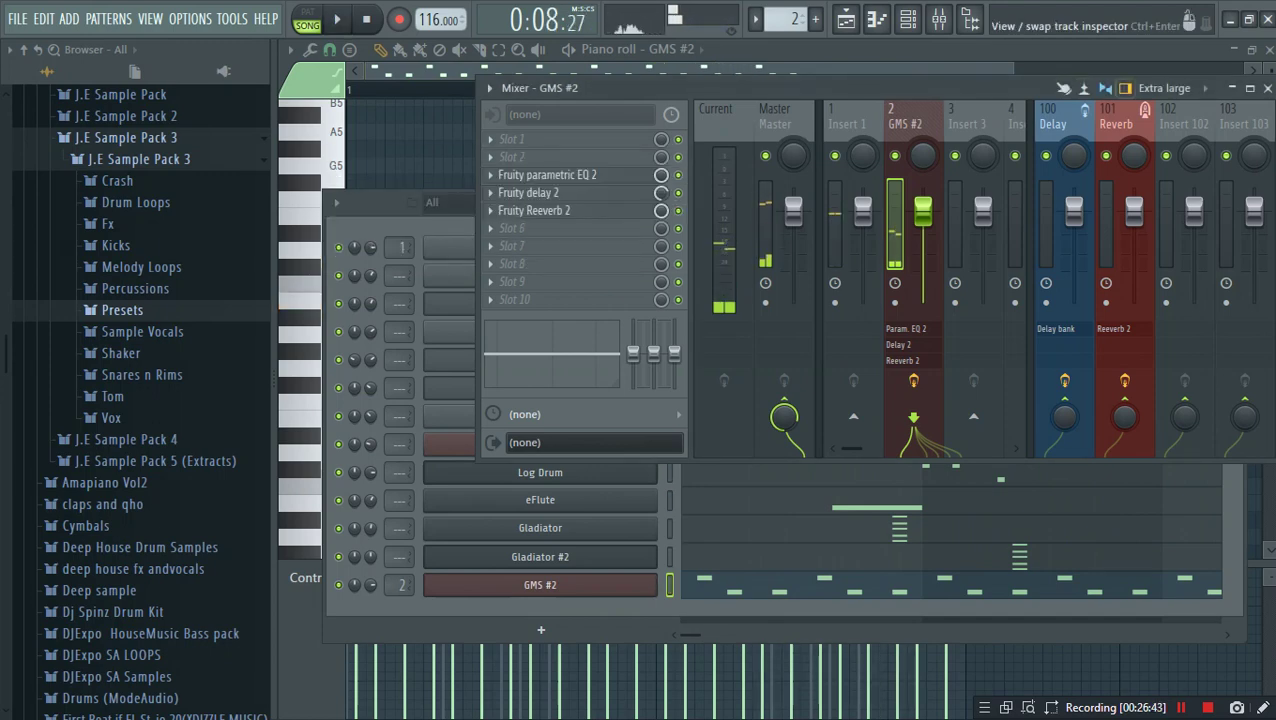
Step: Close the piano roll and route the Log Drum channel to free mixer track 3
left_click(1265, 49)
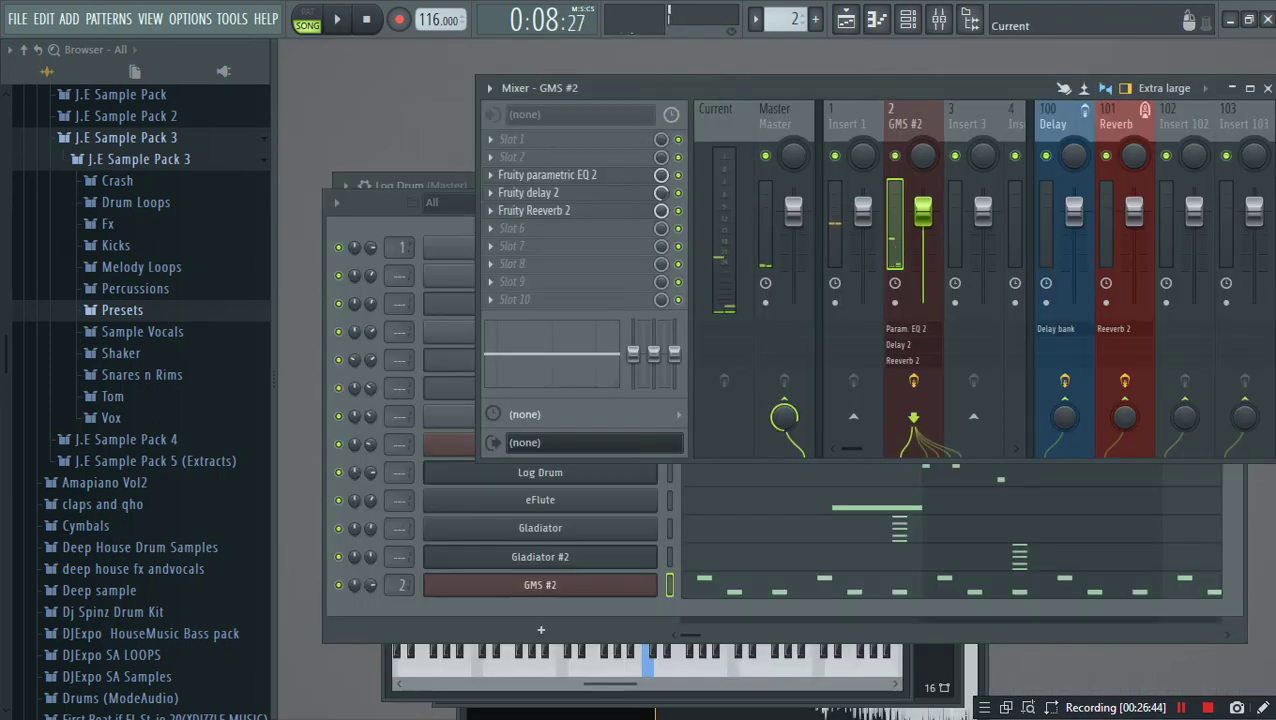
key("F6")
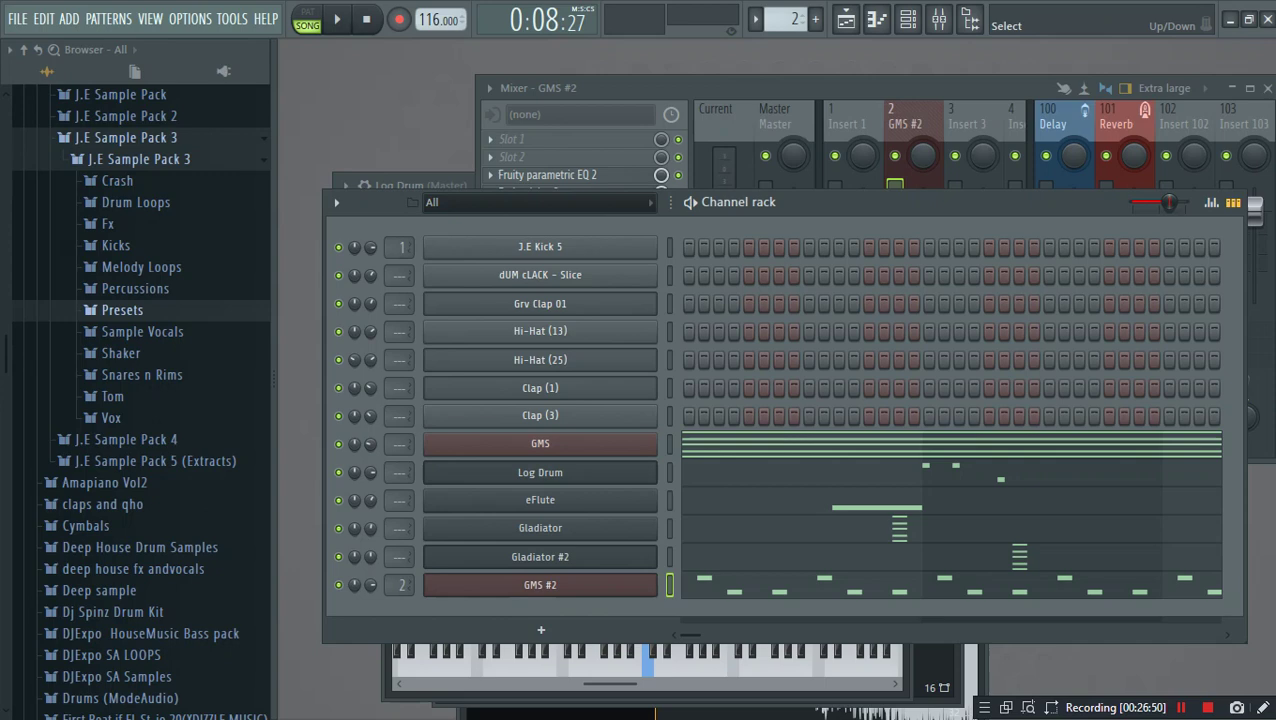
right_click(656, 467)
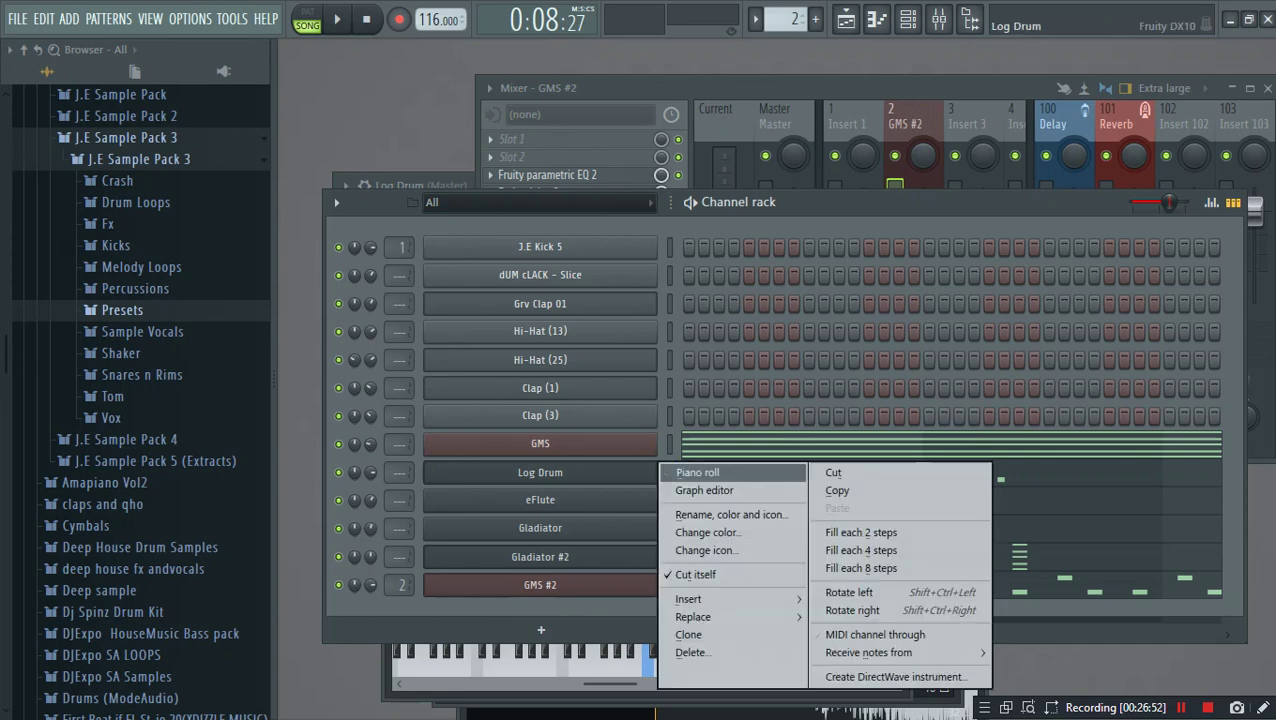
left_click(600, 471)
left_click(600, 471)
left_click(600, 471)
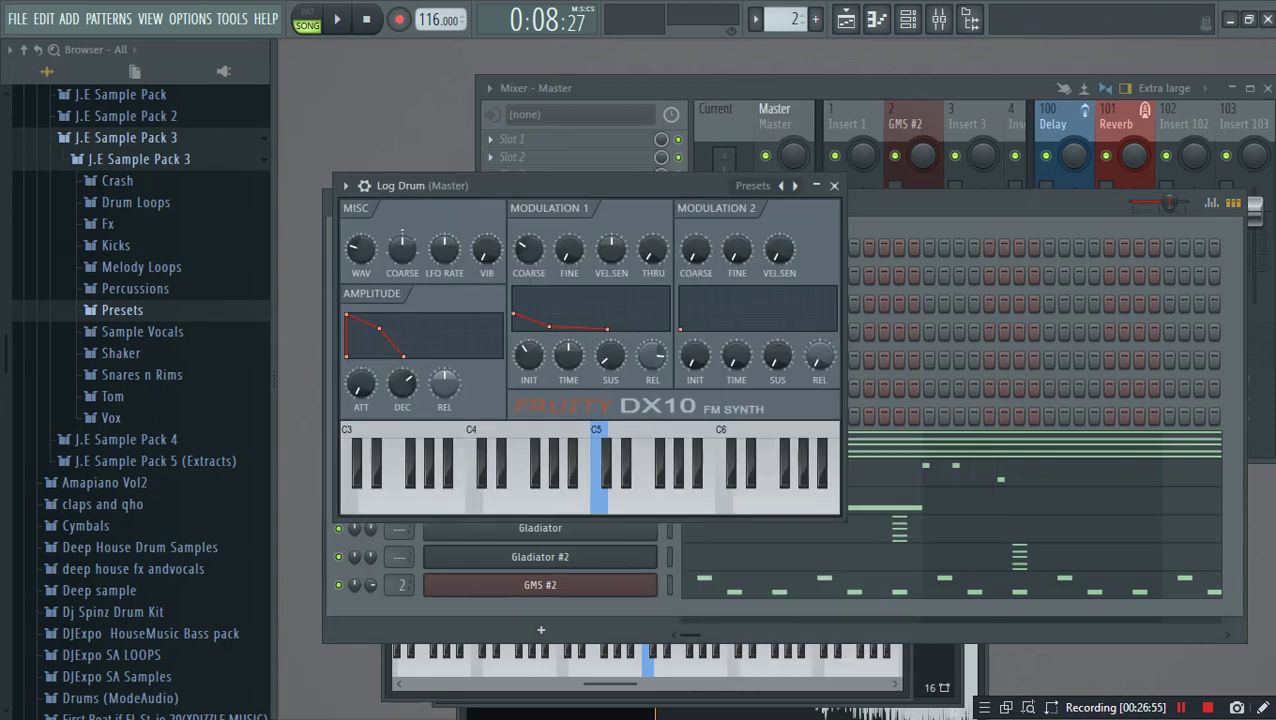
left_click(345, 185)
mouse_move(420, 219)
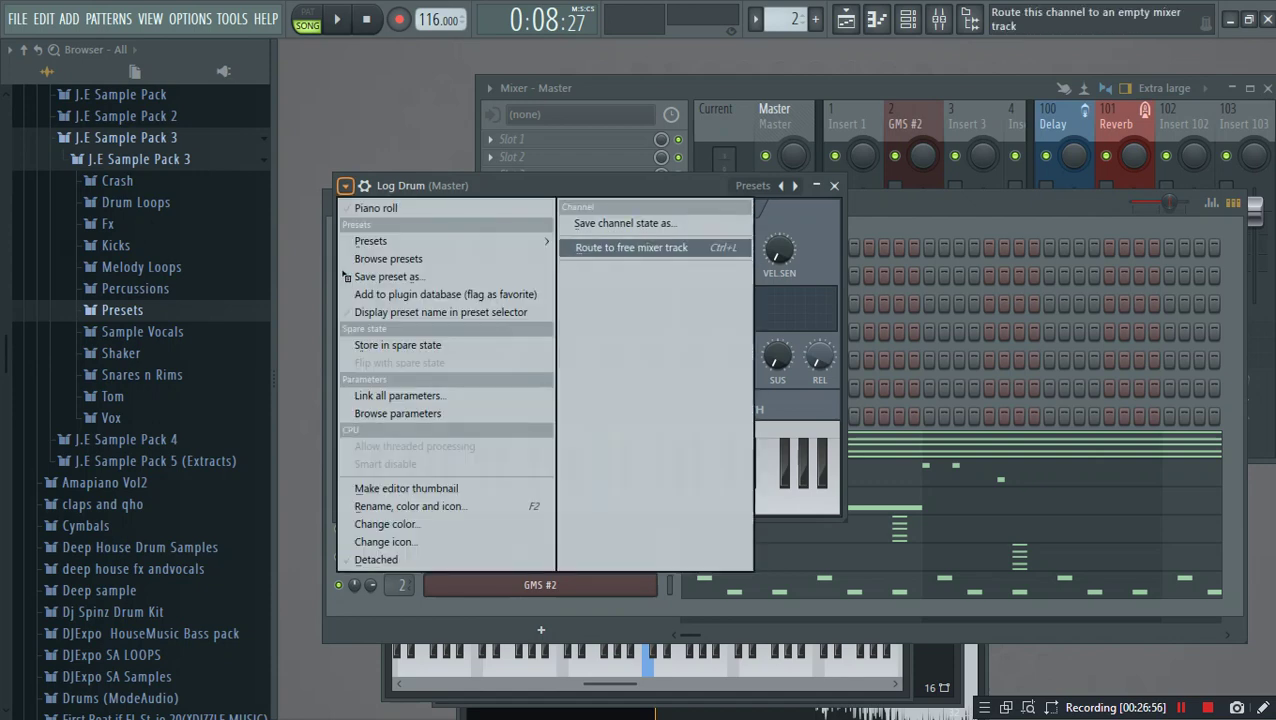
left_click(627, 246)
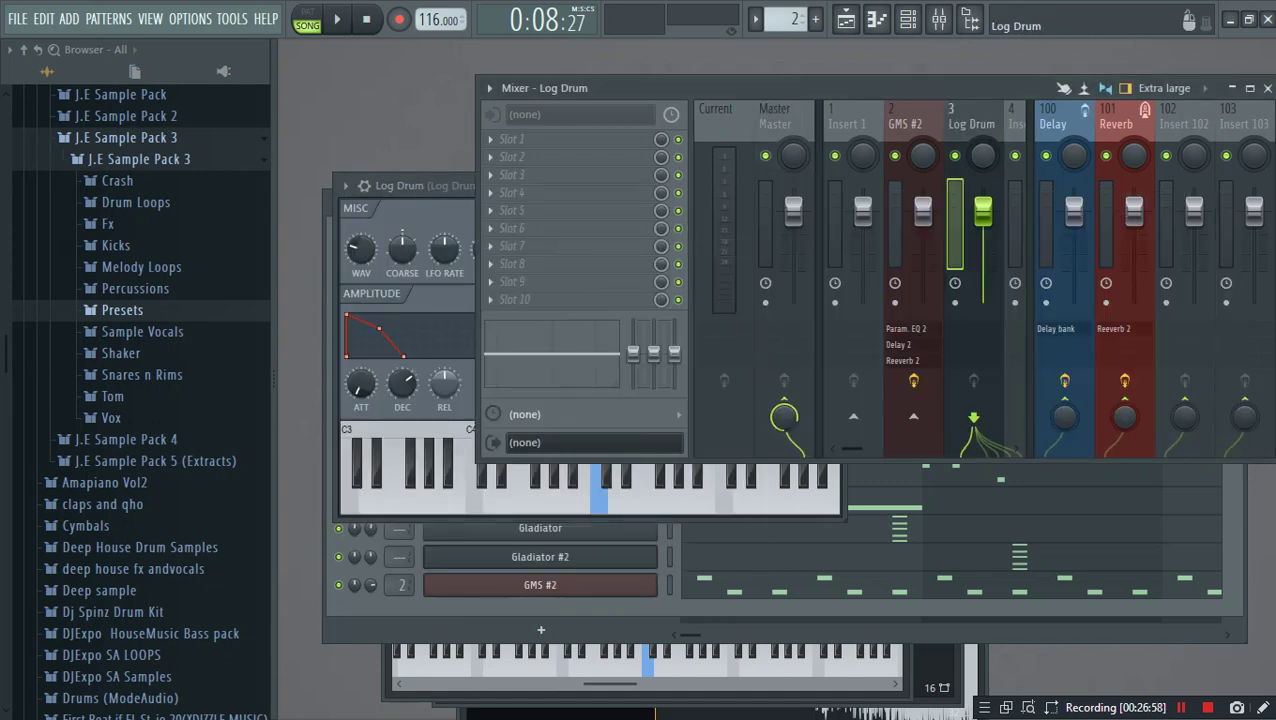
Step: Load Fruity Fast Dist into effect slot 3 of the Log Drum track and adjust its threshold
left_click(530, 175)
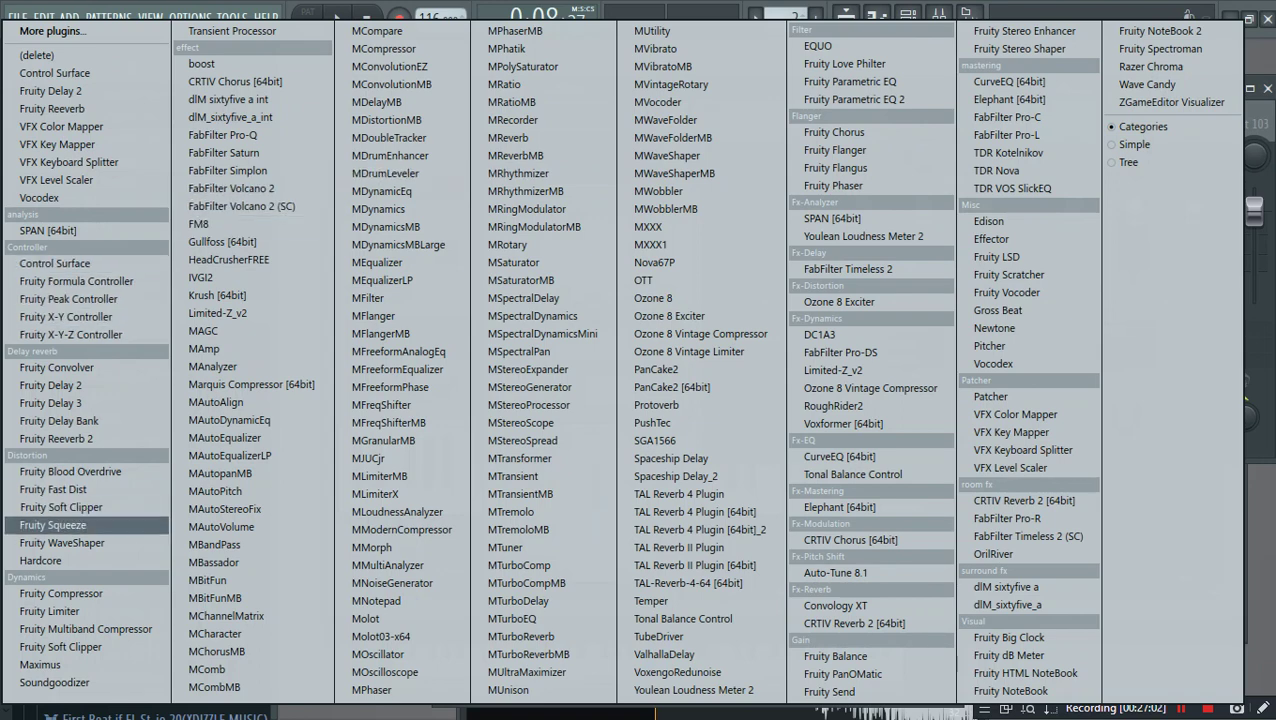
left_click(60, 489)
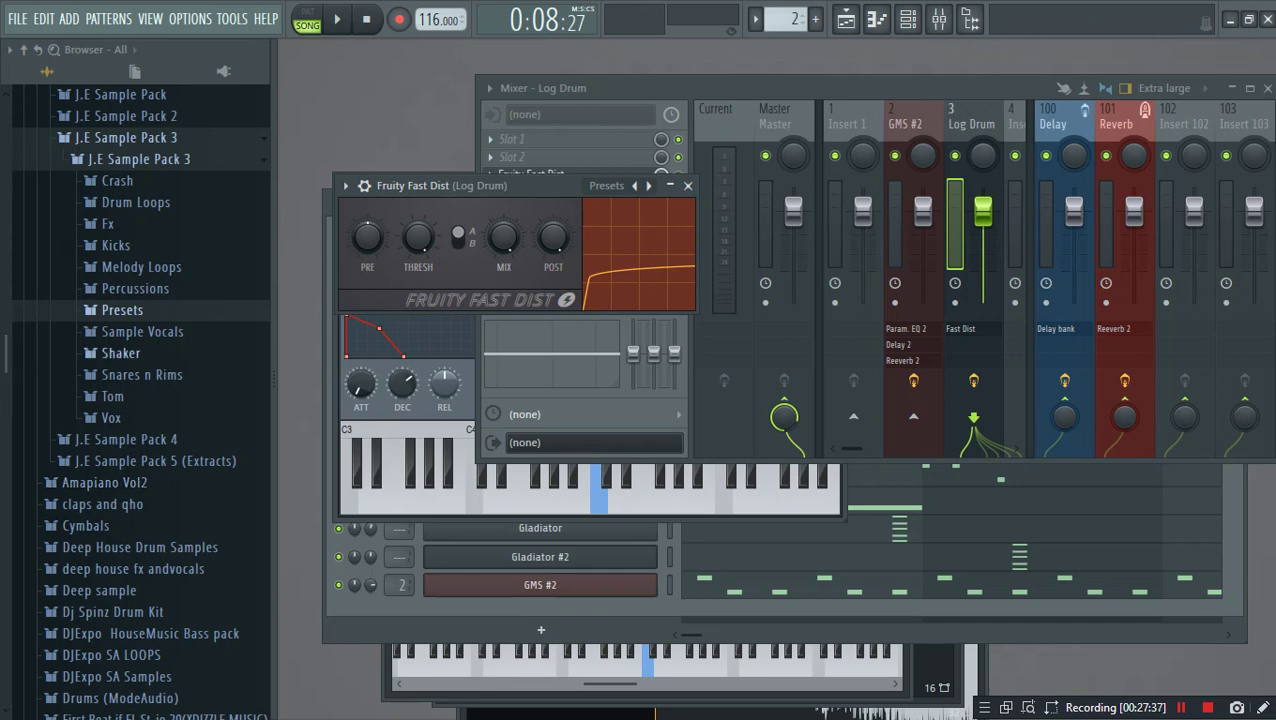
left_click_drag(418, 238, 418, 265)
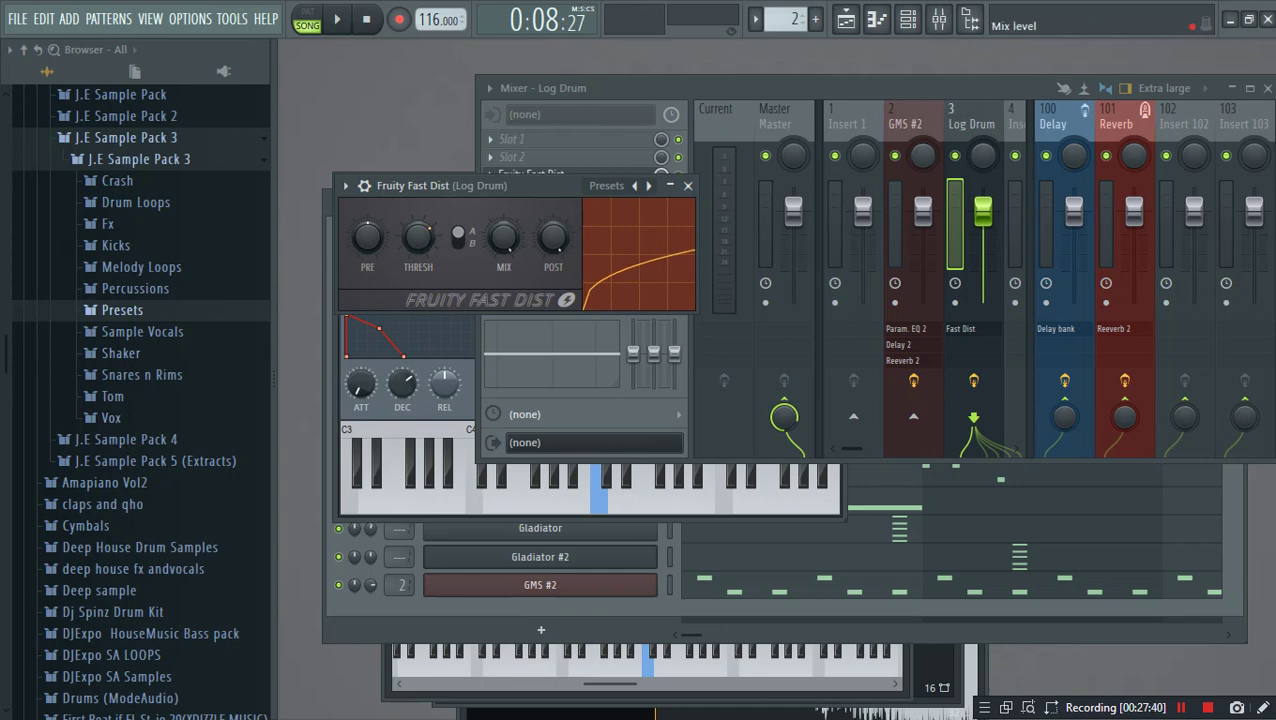
Step: Audition the beat and lower the Log Drum mixer track's volume to -4.2 dB
key("space")
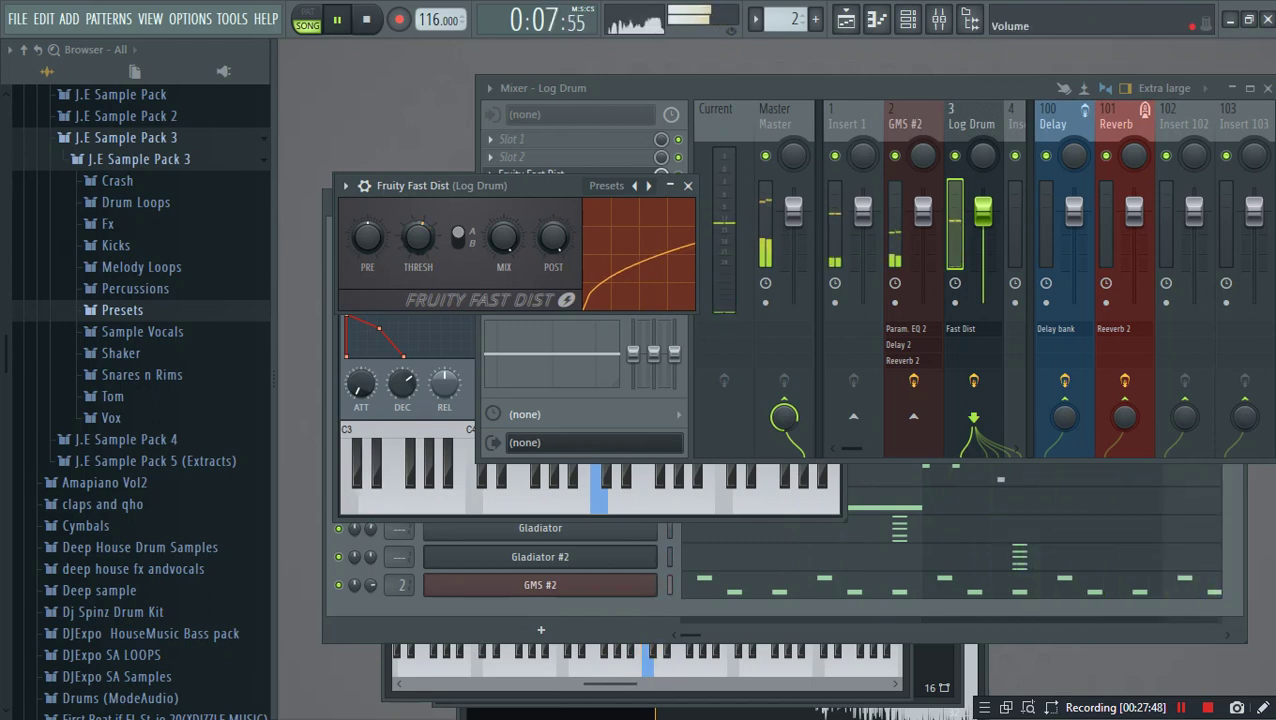
key("space")
left_click_drag(983, 211, 983, 227)
key("space")
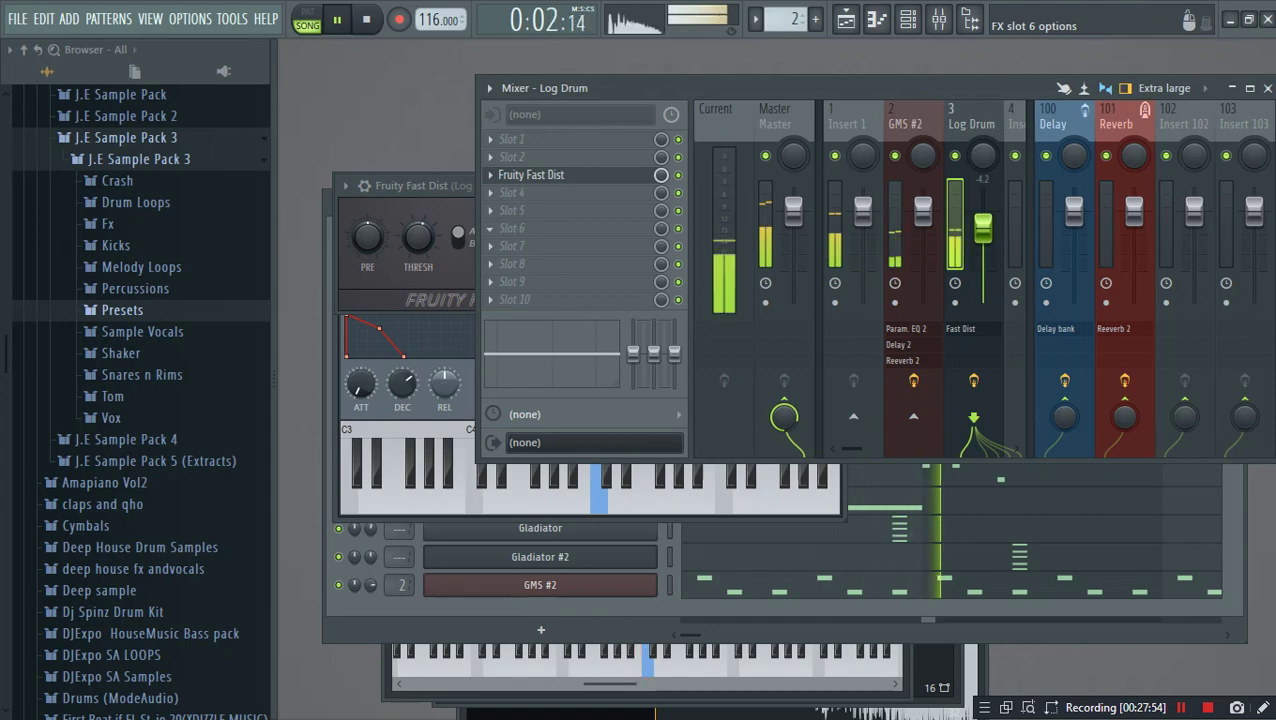
key("space")
Step: Add Fruity Parametric EQ 2 to Log Drum slot 4 and cut the highs during playback with band 7 at about 2035 Hz, dipping band 6 slightly
left_click(540, 192)
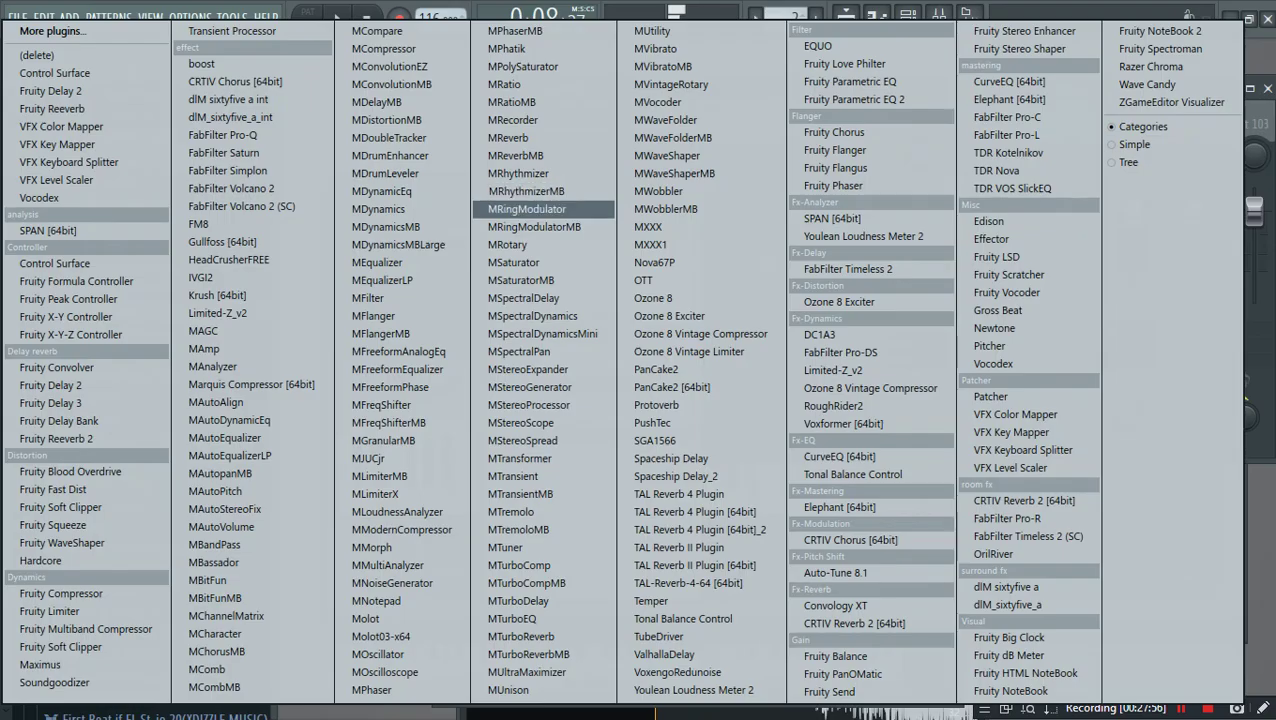
left_click(869, 100)
left_click_drag(697, 361, 640, 399)
key("space")
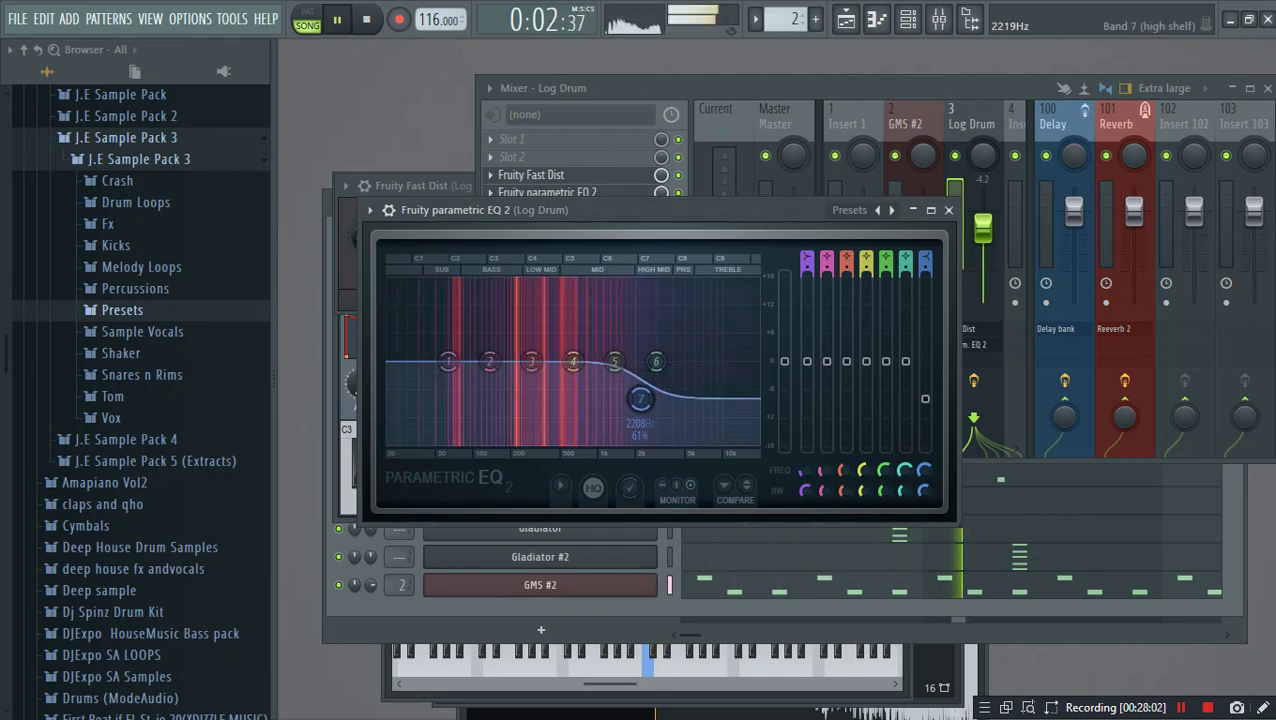
left_click_drag(640, 399, 638, 403)
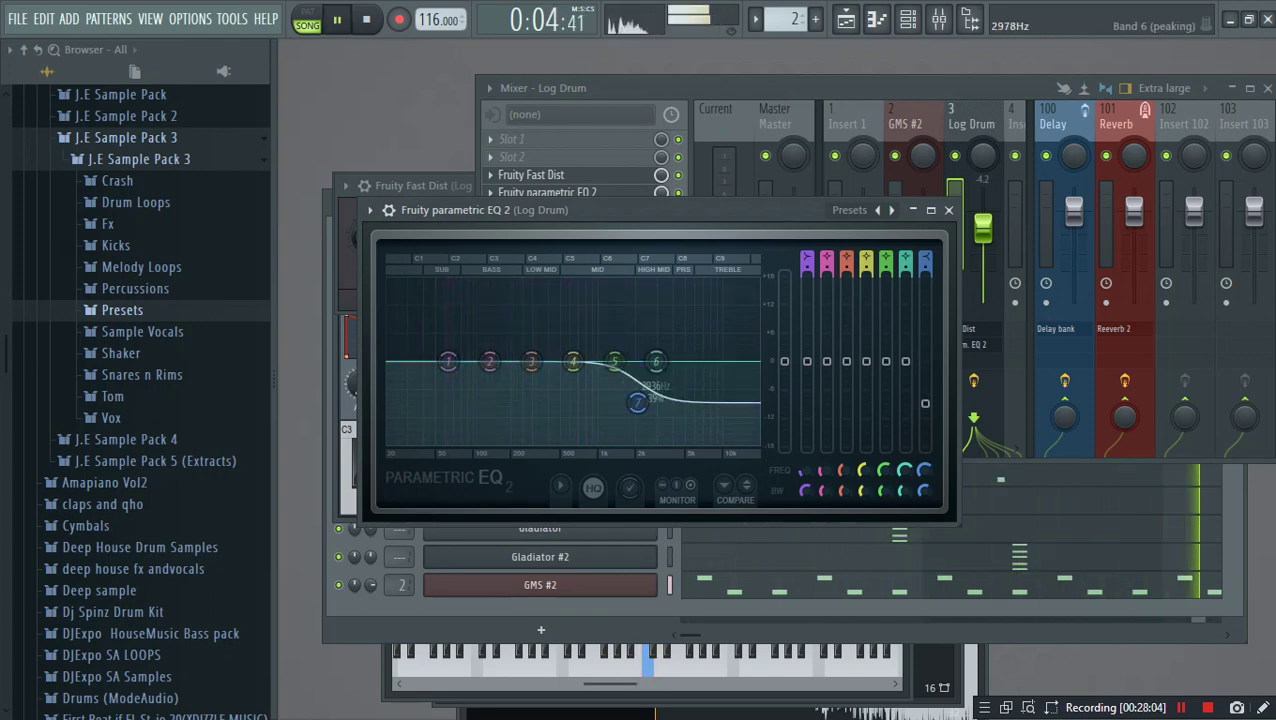
left_click_drag(656, 361, 635, 405)
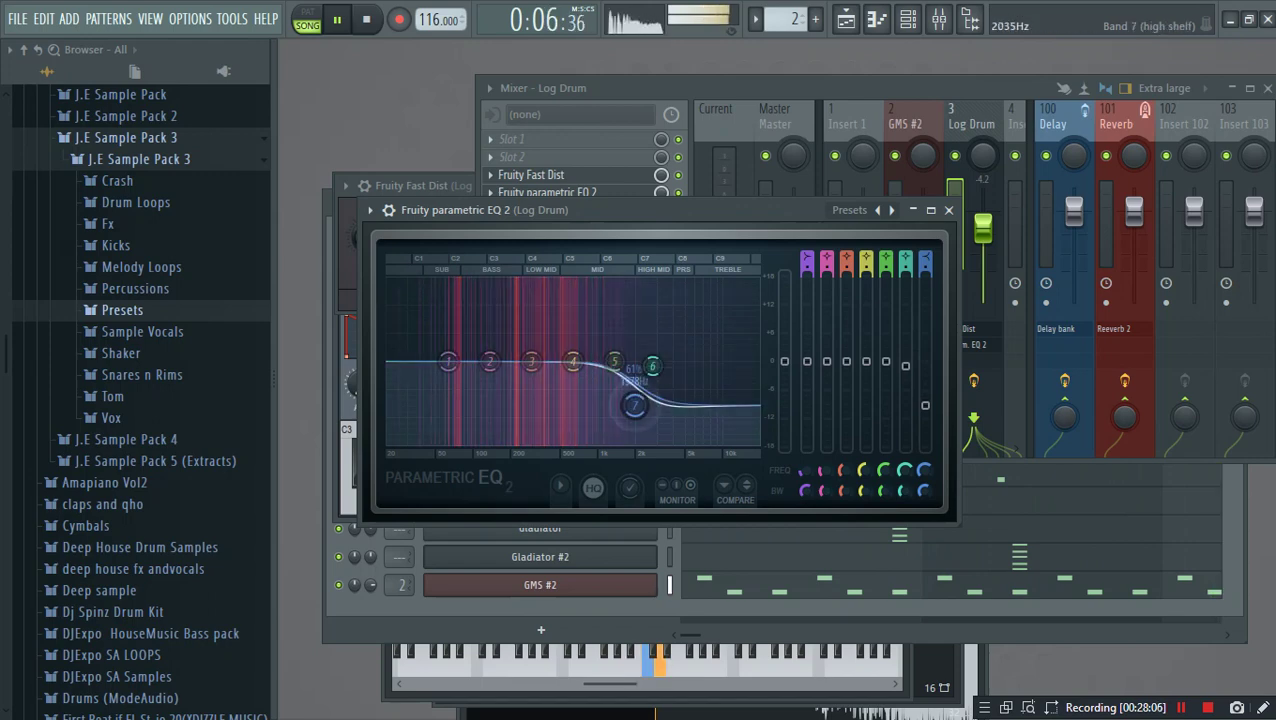
key("space")
Step: Steepen the order of the Log Drum EQ's band 1, lower it fully to cut the lowest frequencies, and audition it
right_click(448, 361)
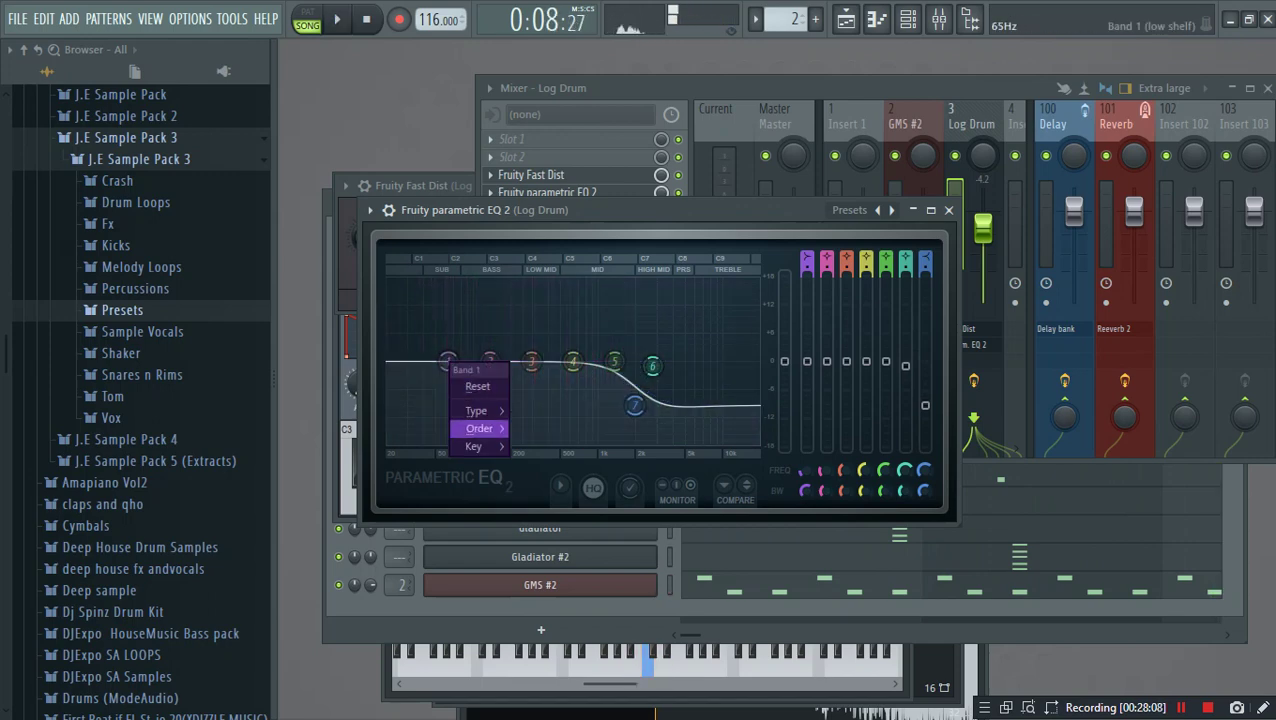
mouse_move(480, 428)
left_click(543, 428)
left_click_drag(448, 361, 441, 441)
key("space")
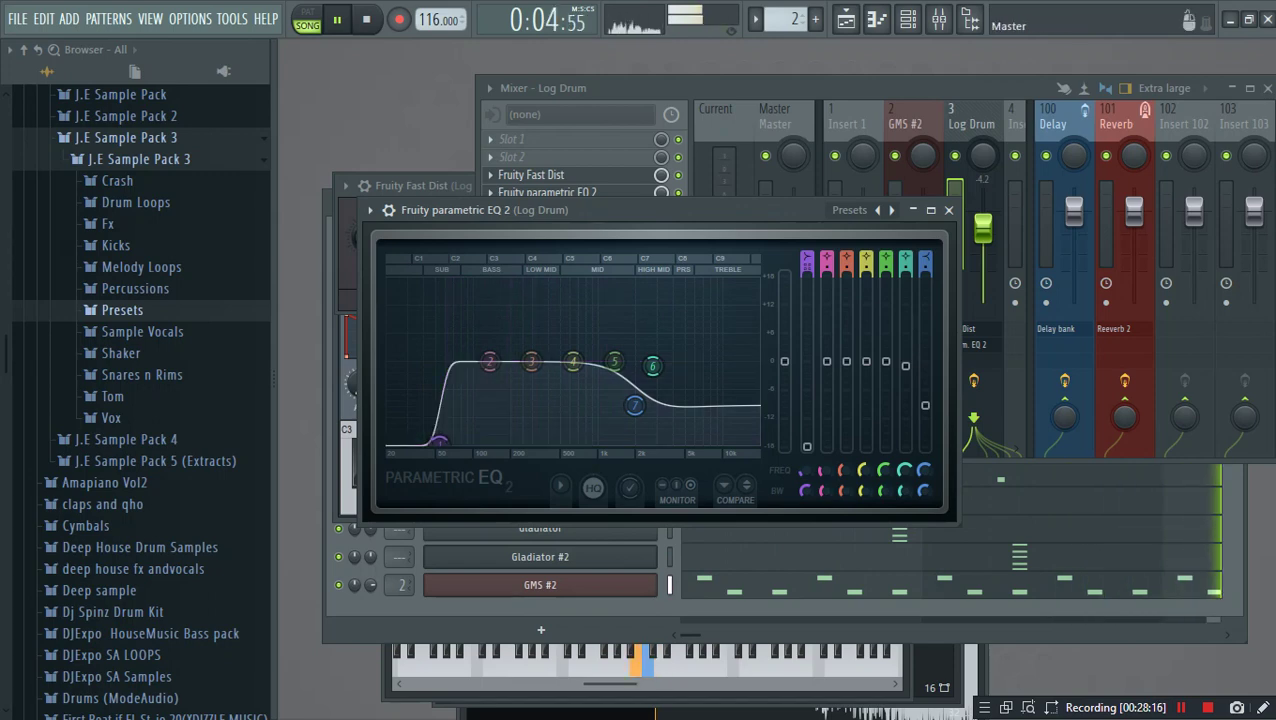
Step: Stop playback and route the eFlute channel to free mixer track 4
left_click(907, 18)
key("space")
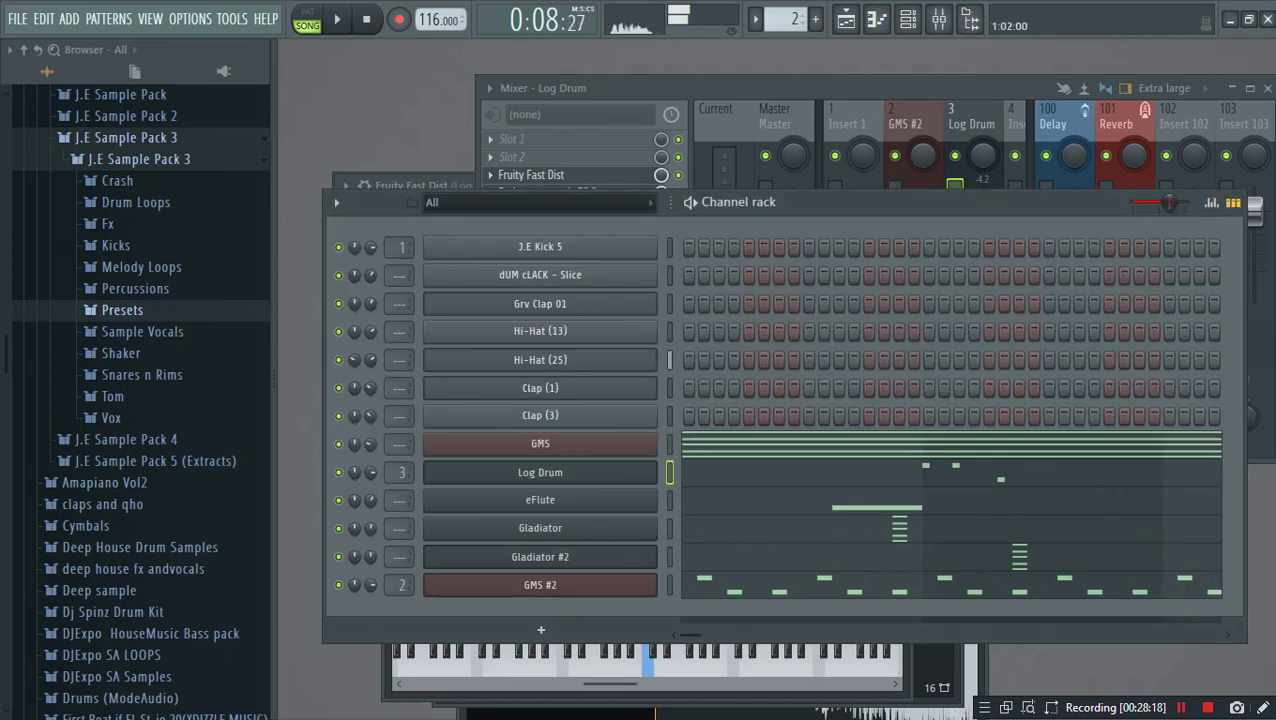
left_click(540, 500)
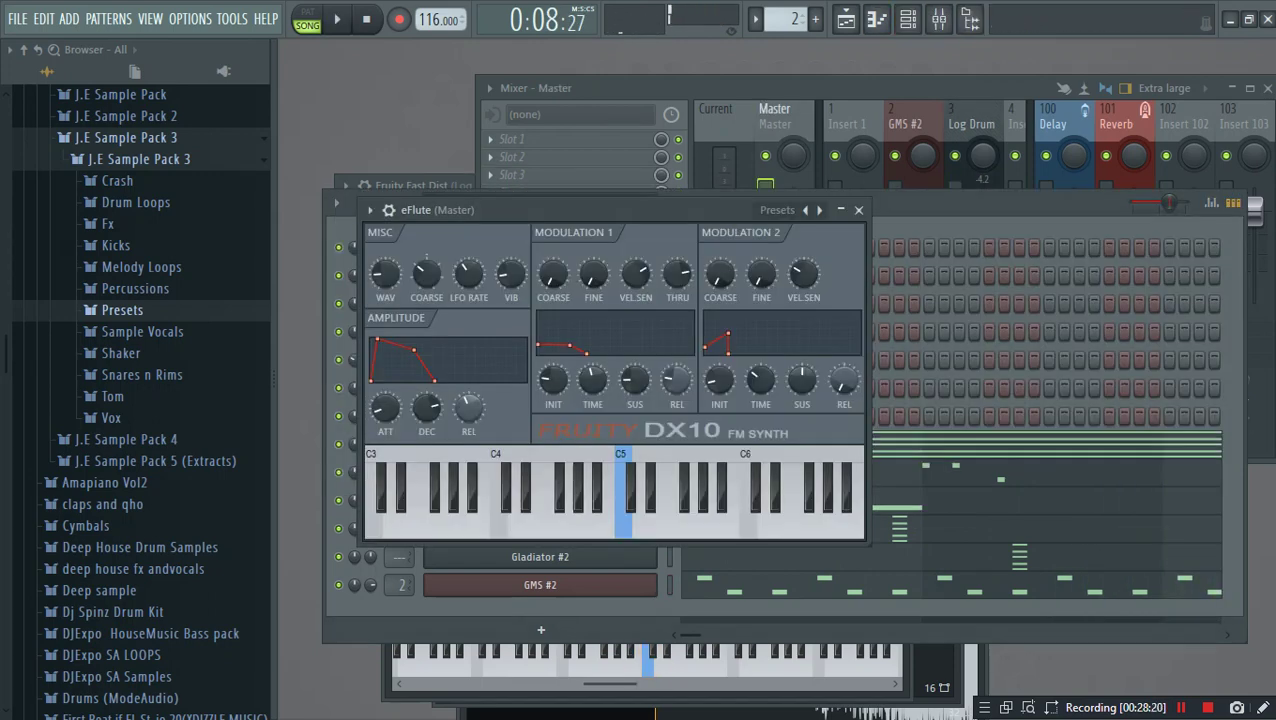
left_click(389, 210)
left_click(650, 271)
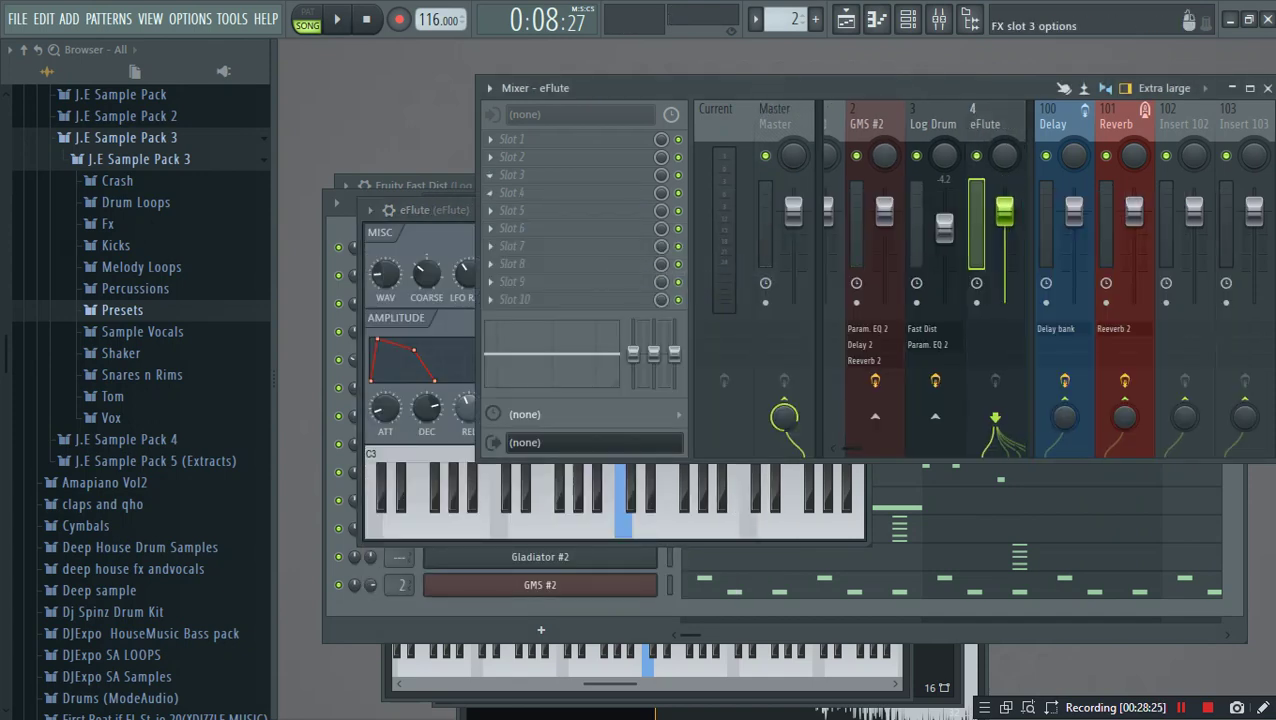
Step: Load HeadCrusherFREE into effect slot 3 of the eFlute track, set its drive to 1.7 during playback, and close the plugin
left_click(512, 174)
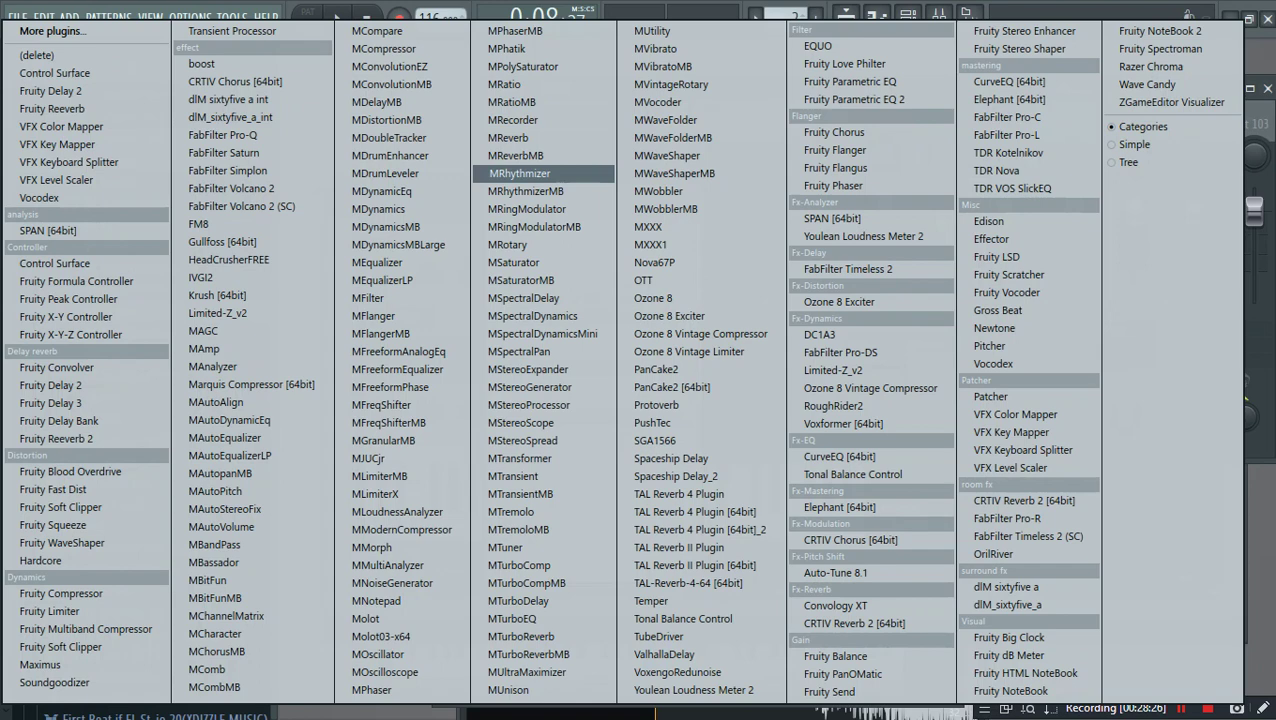
left_click(227, 259)
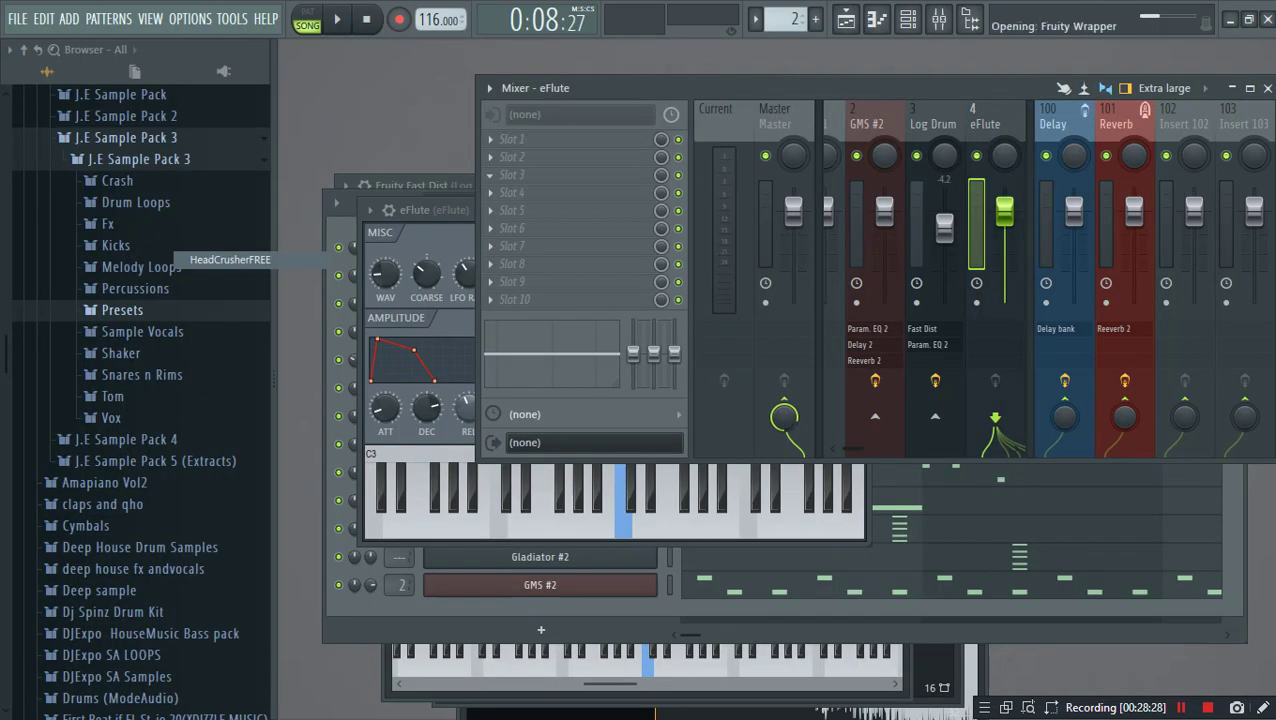
key("space")
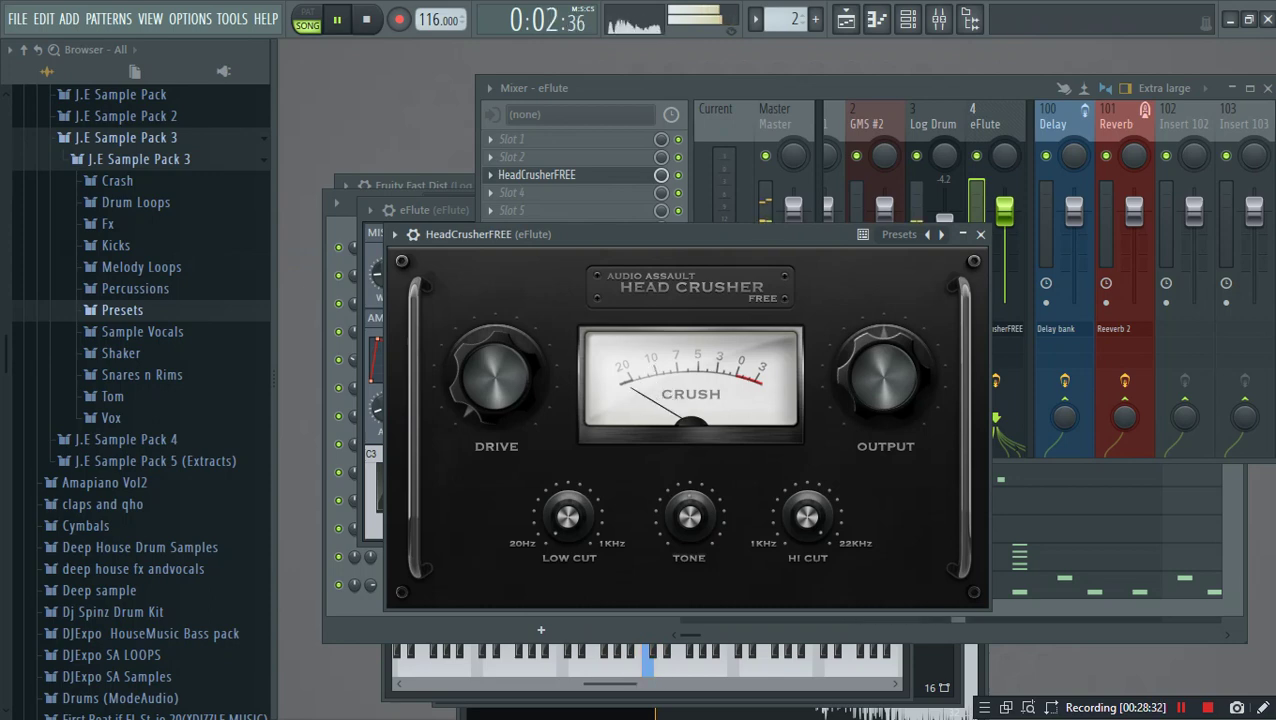
key("space")
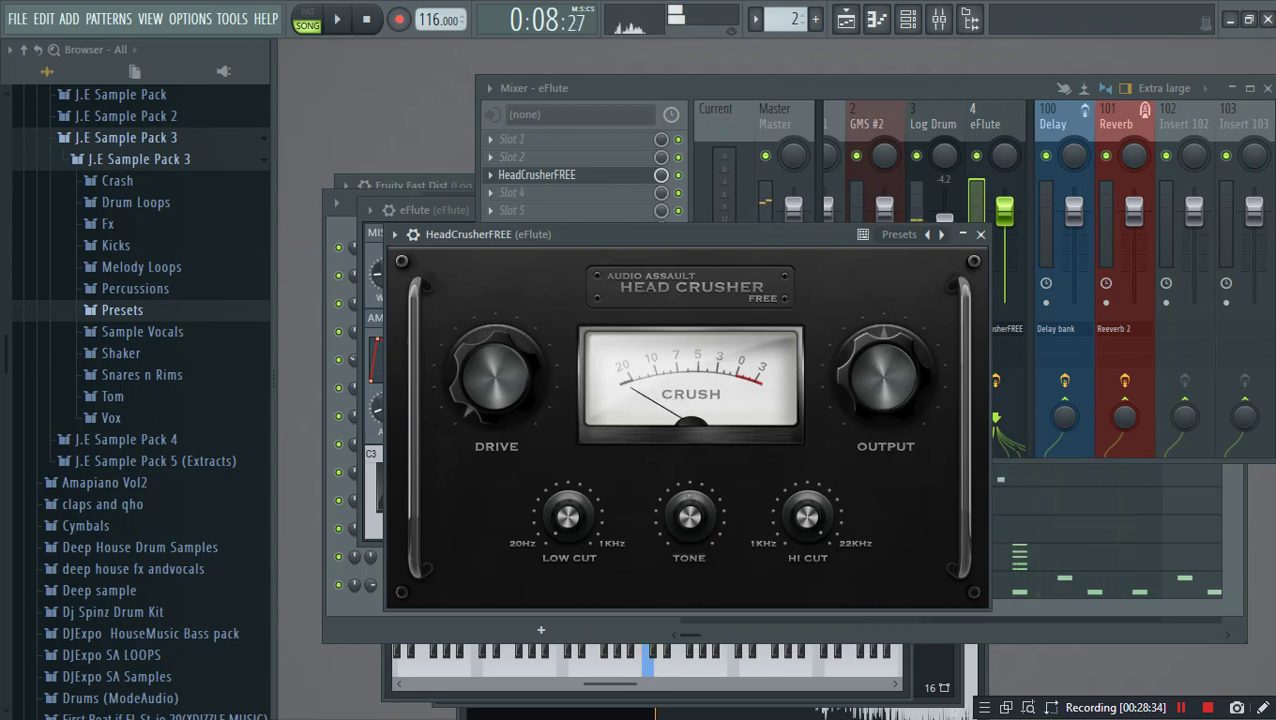
key("space")
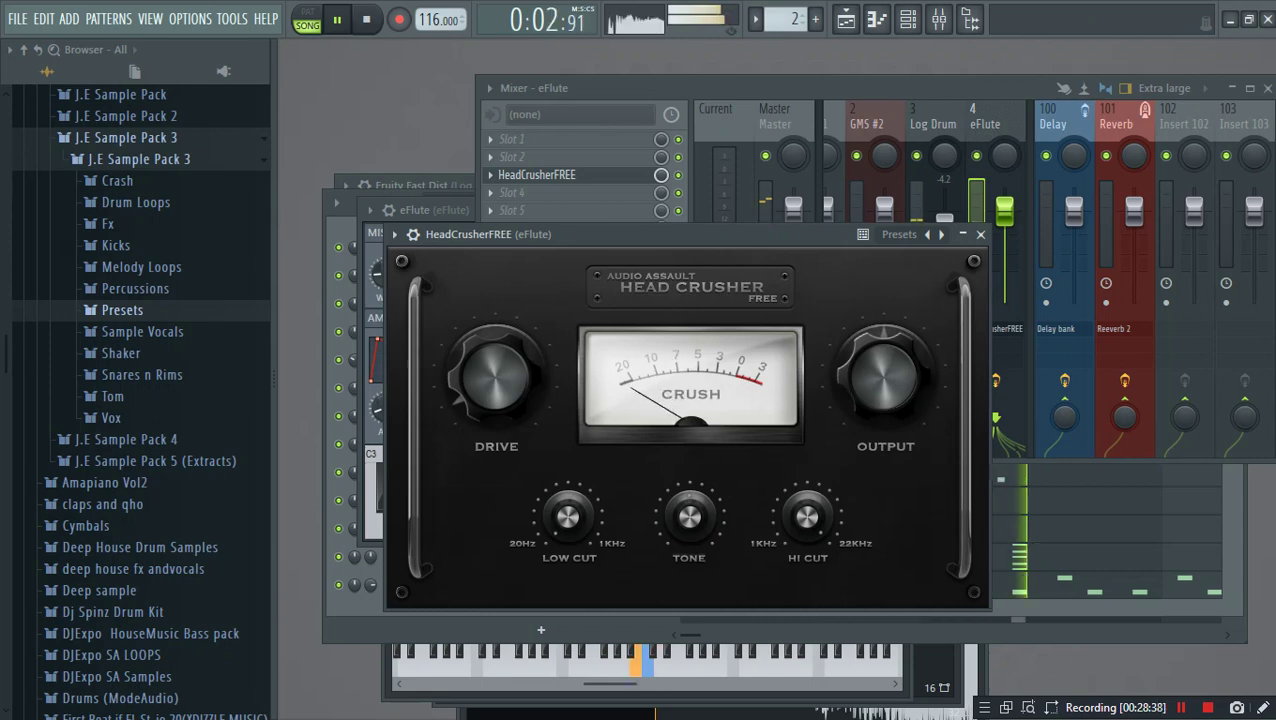
mouse_move(496, 378)
left_mouse_down()
mouse_move(496, 364)
mouse_move(496, 384)
left_mouse_up()
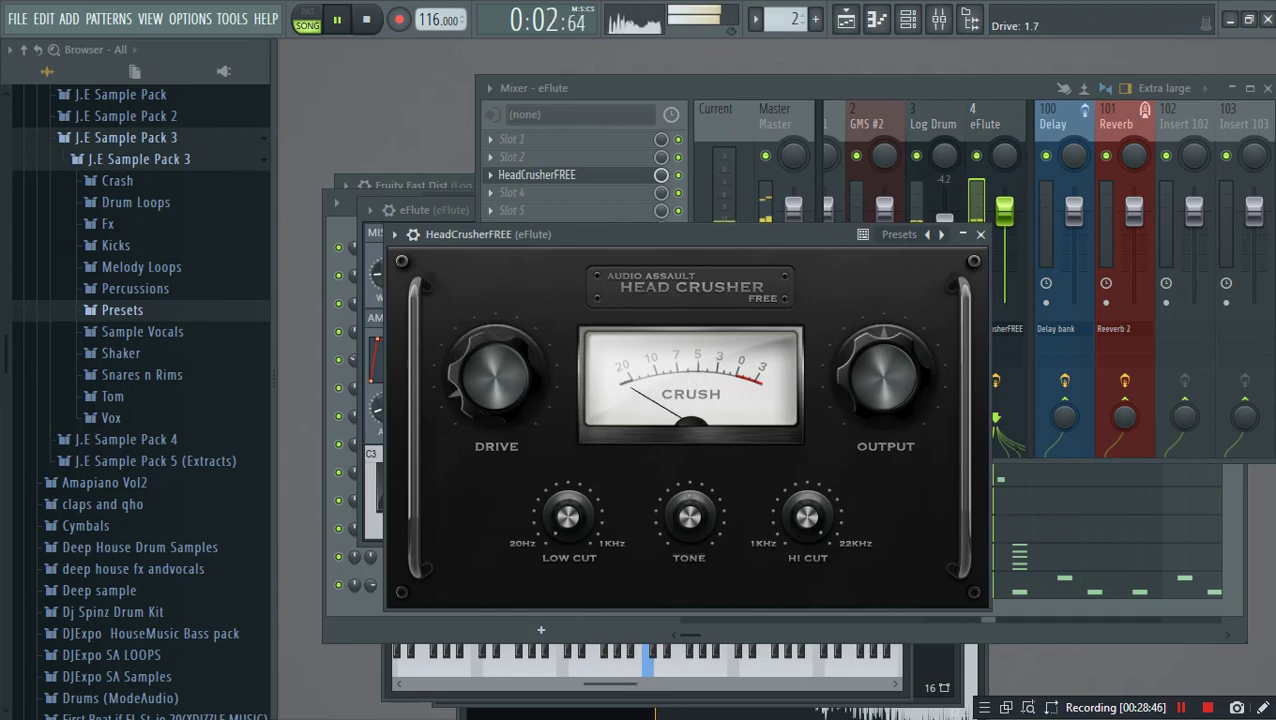
left_click(981, 235)
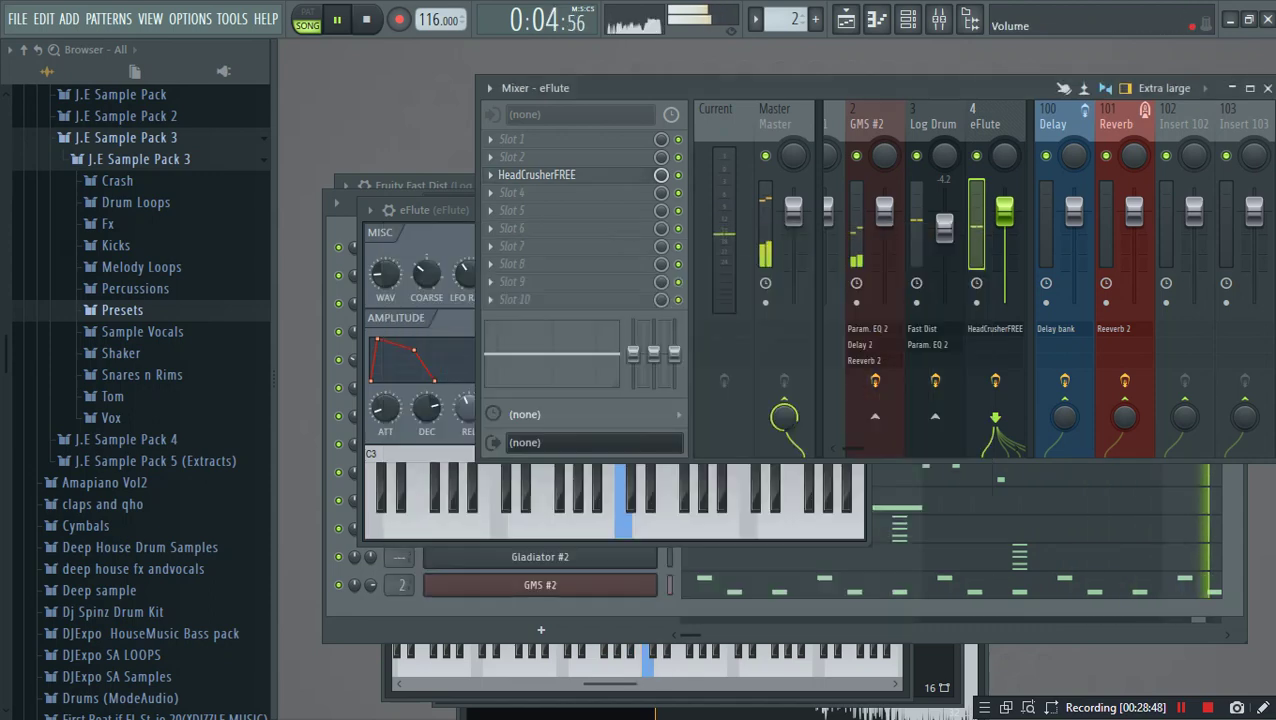
Step: Stop playback, add Fruity Parametric EQ 2 to slot 4 of the eFlute track, lower band 7 to cut the highs, audition it and close the plugin
key("space")
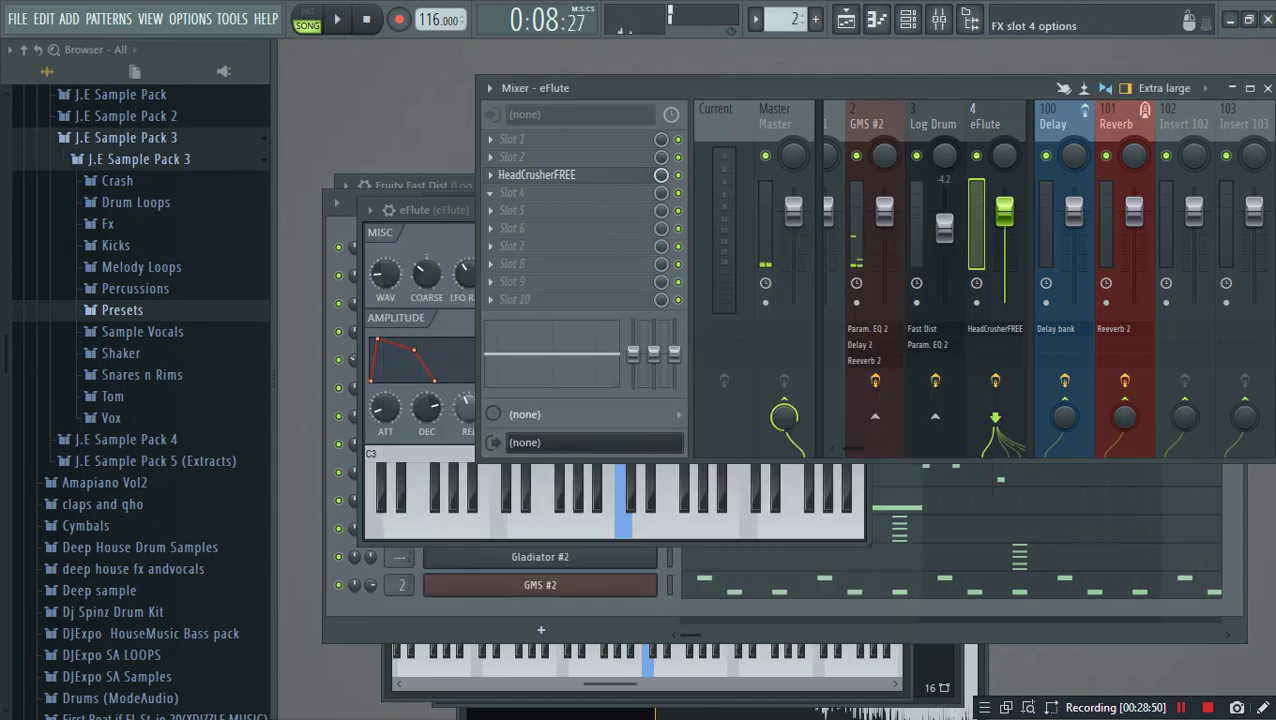
left_click(545, 192)
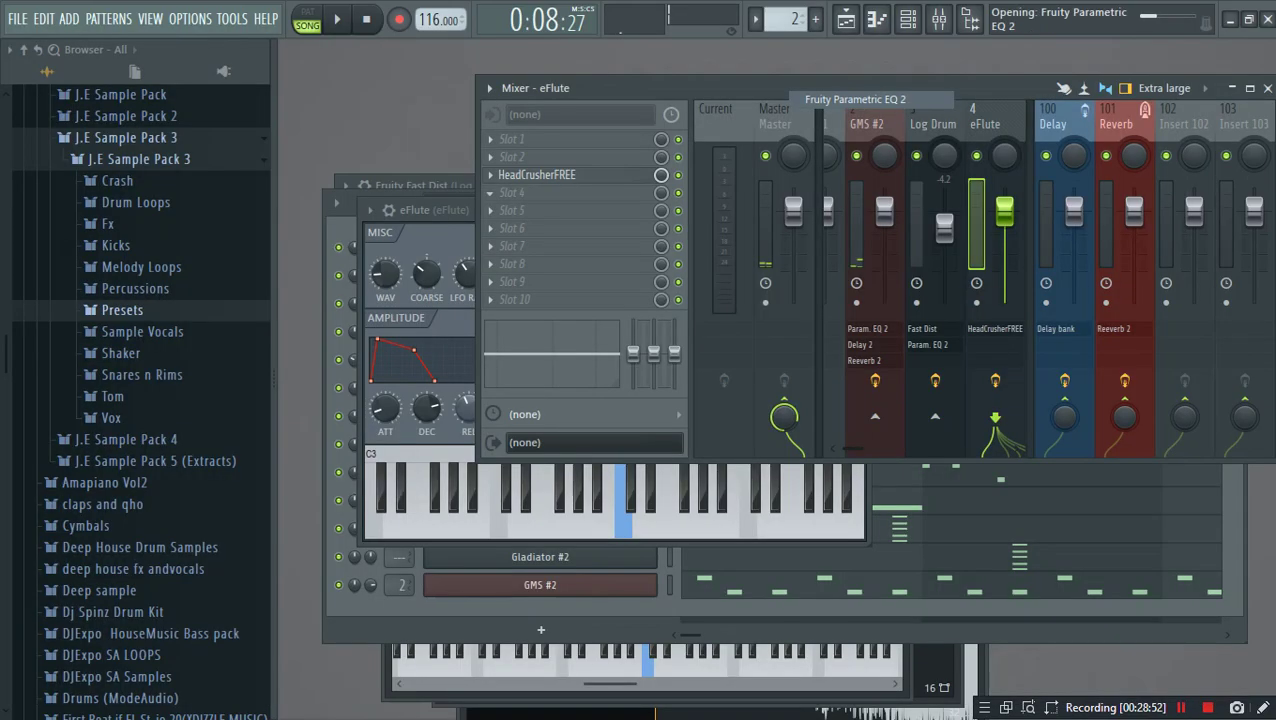
left_click(854, 99)
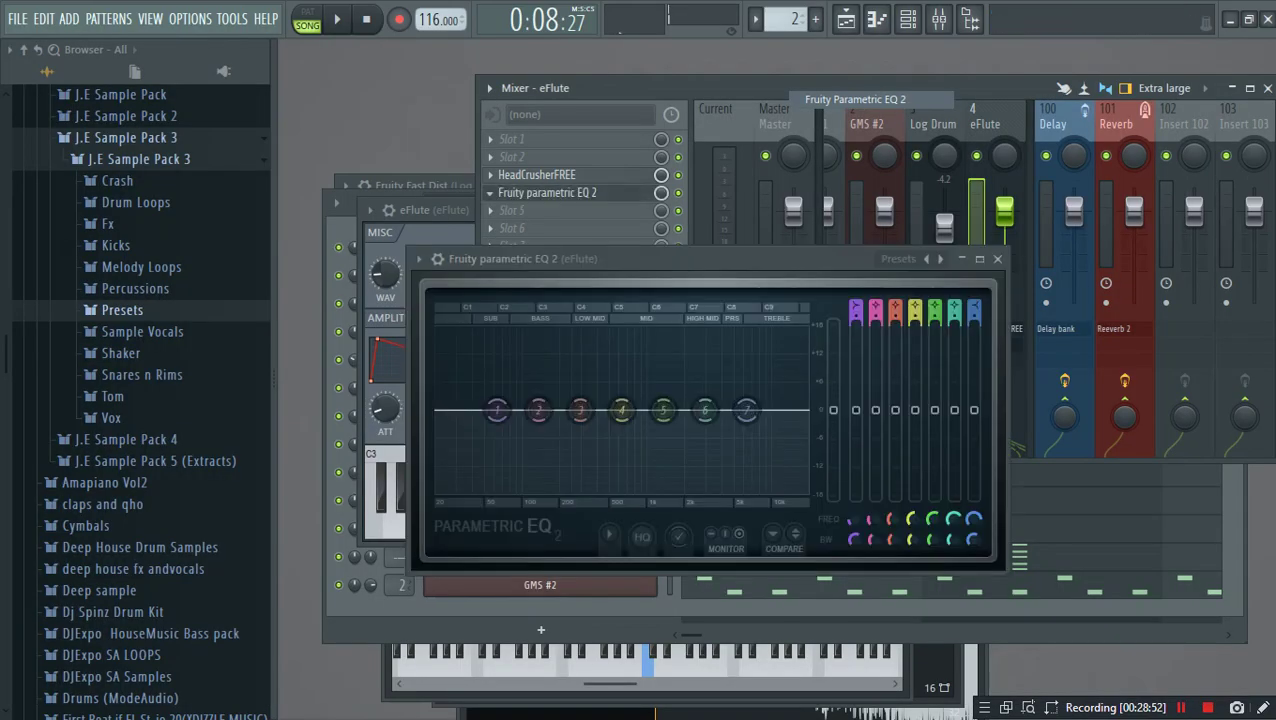
left_click_drag(746, 410, 661, 463)
key("space")
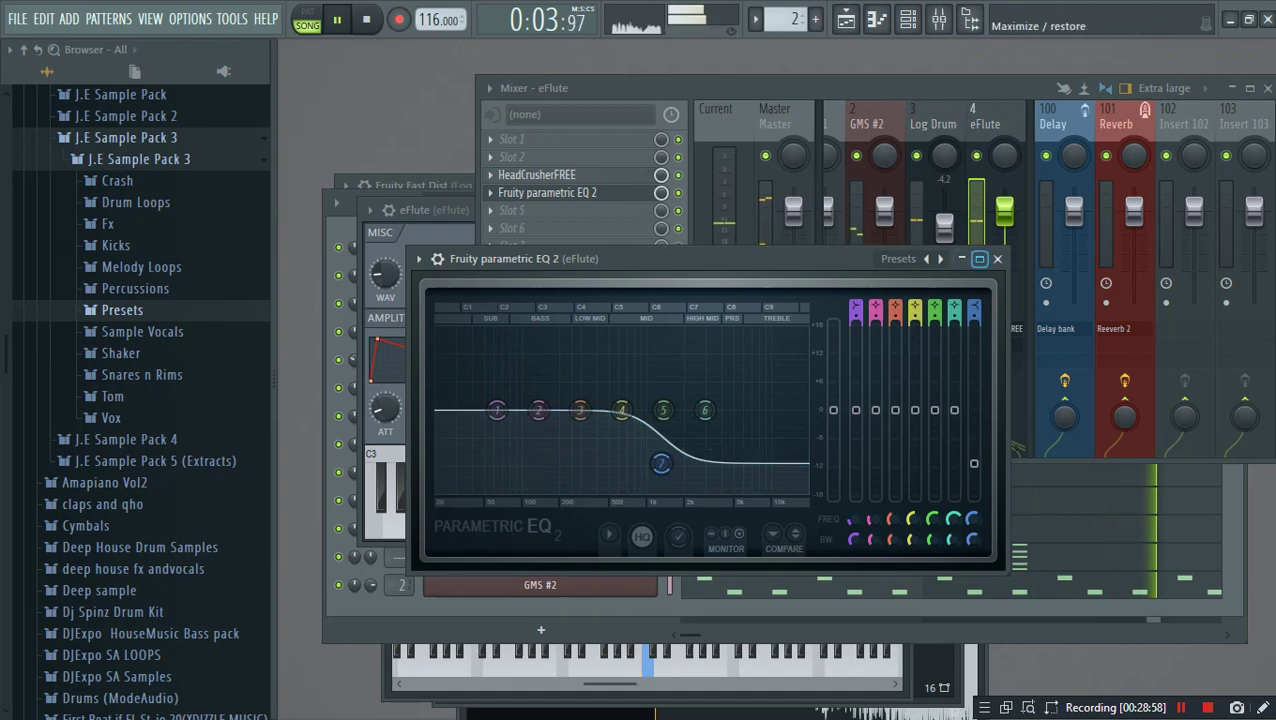
left_click(548, 192)
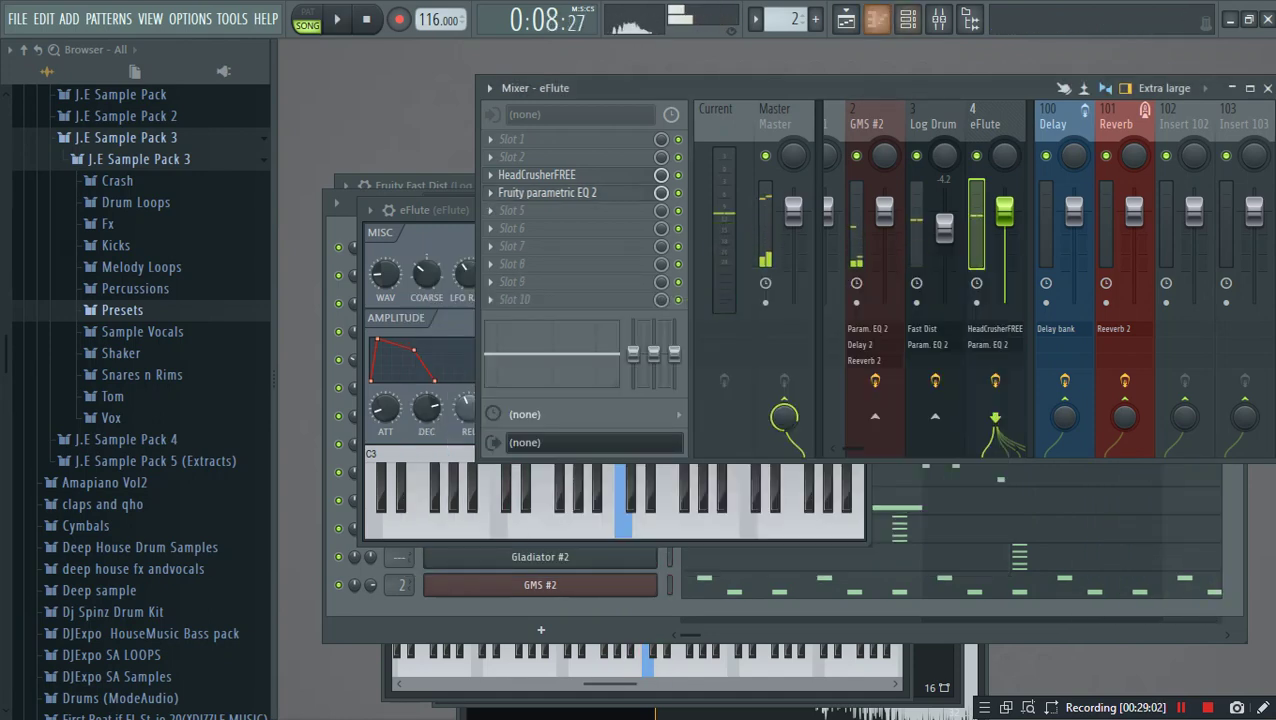
Step: Route the selected Gladiator and Gladiator #2 channels to free mixer tracks 5 and 6
left_click(908, 18)
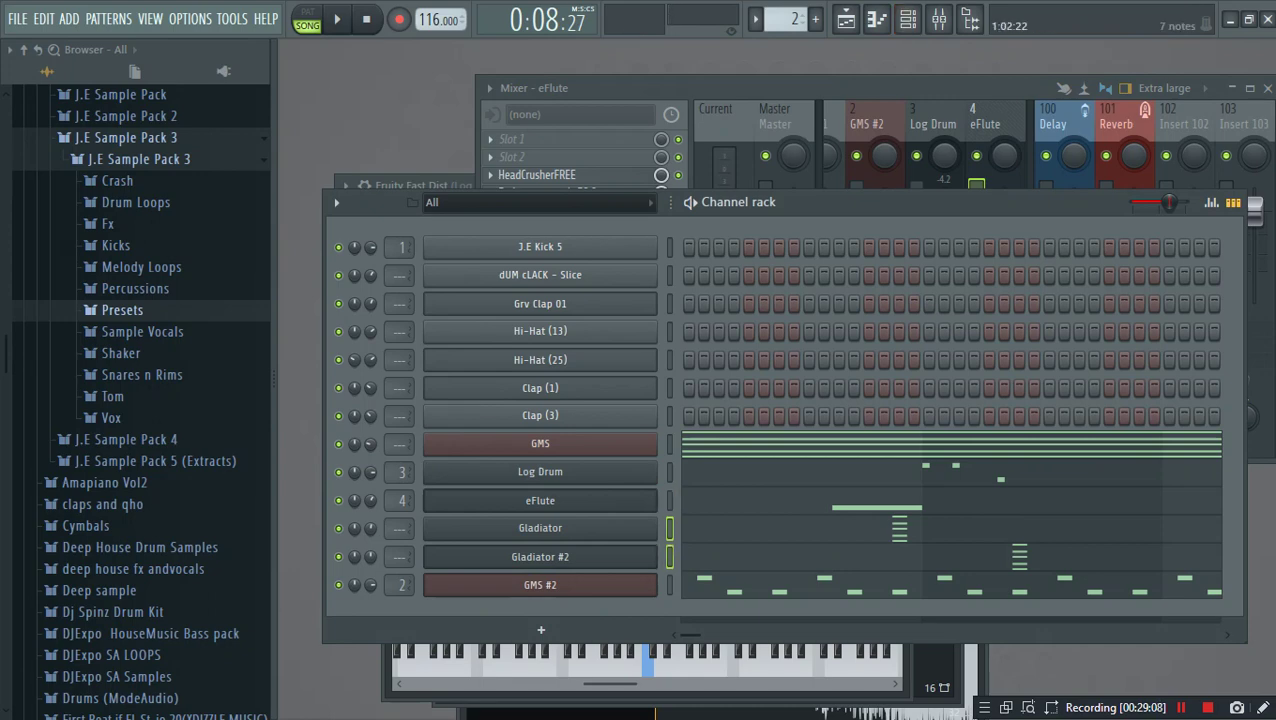
key("ctrl+l")
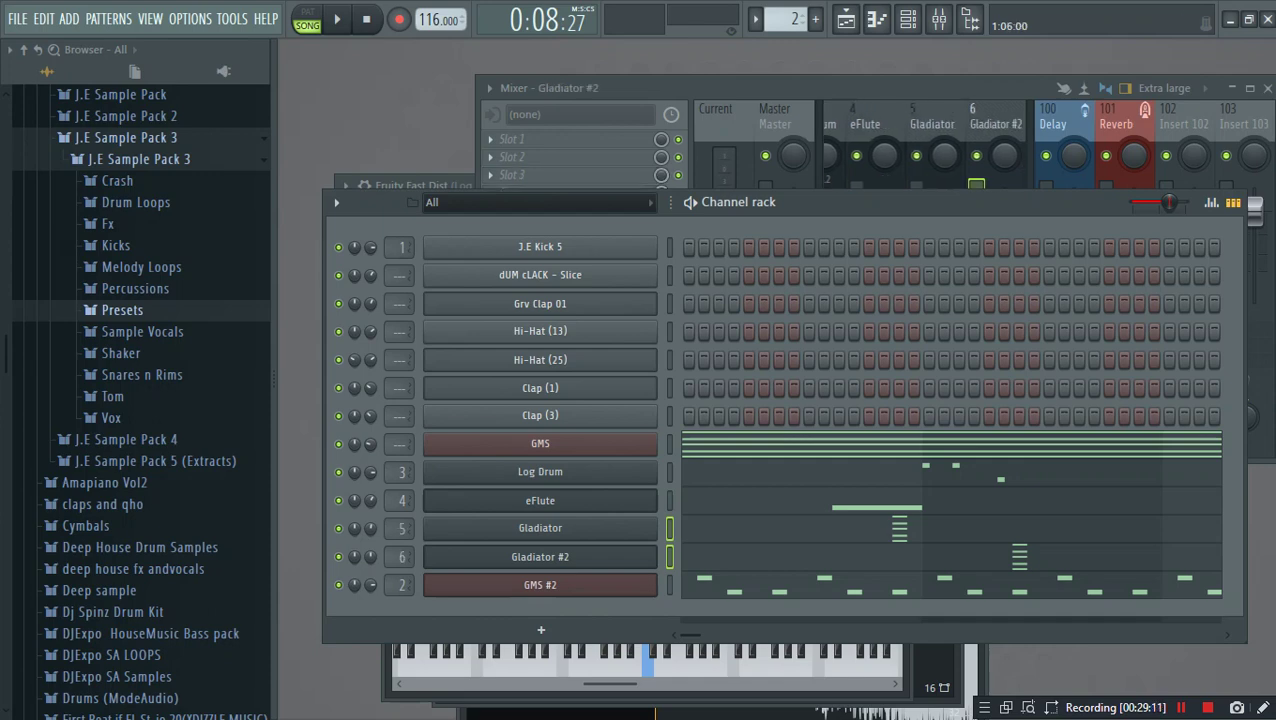
Step: Add Fruity Parametric EQ 2 to slot 3 of the Gladiator track, cut the highs with band 7 at about 1966 Hz, and start playback
left_click(932, 125)
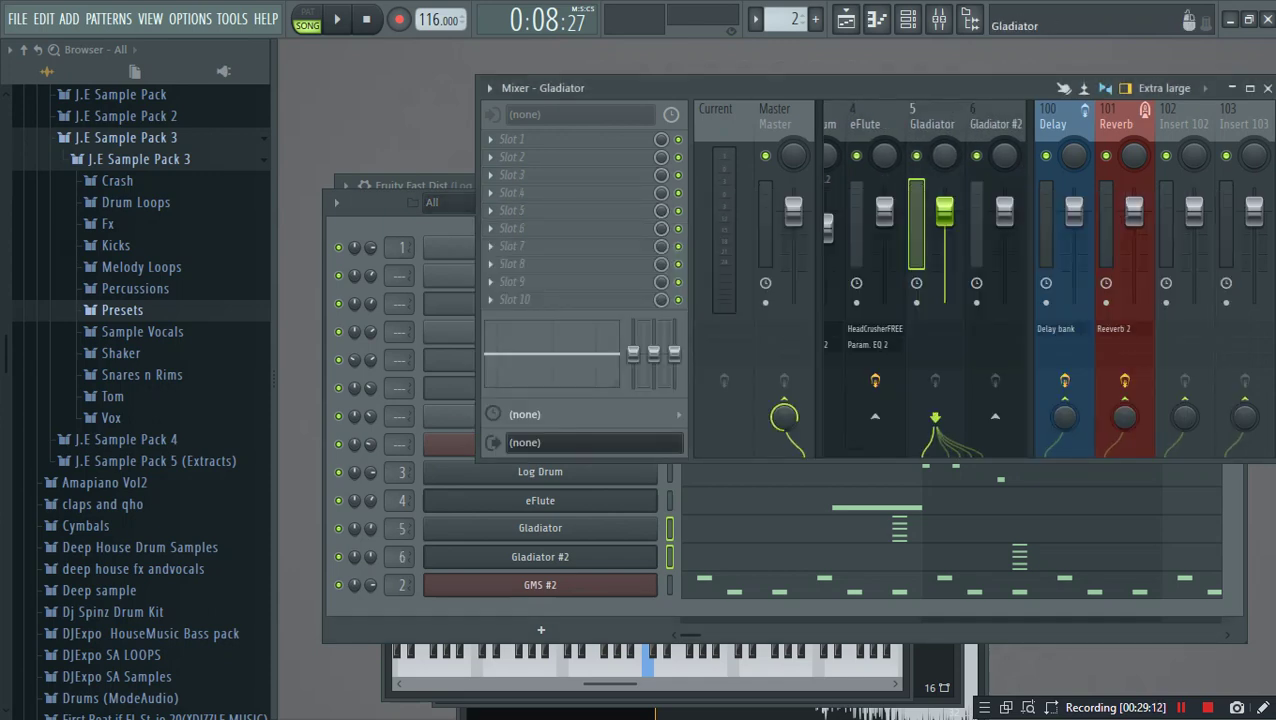
left_click(490, 176)
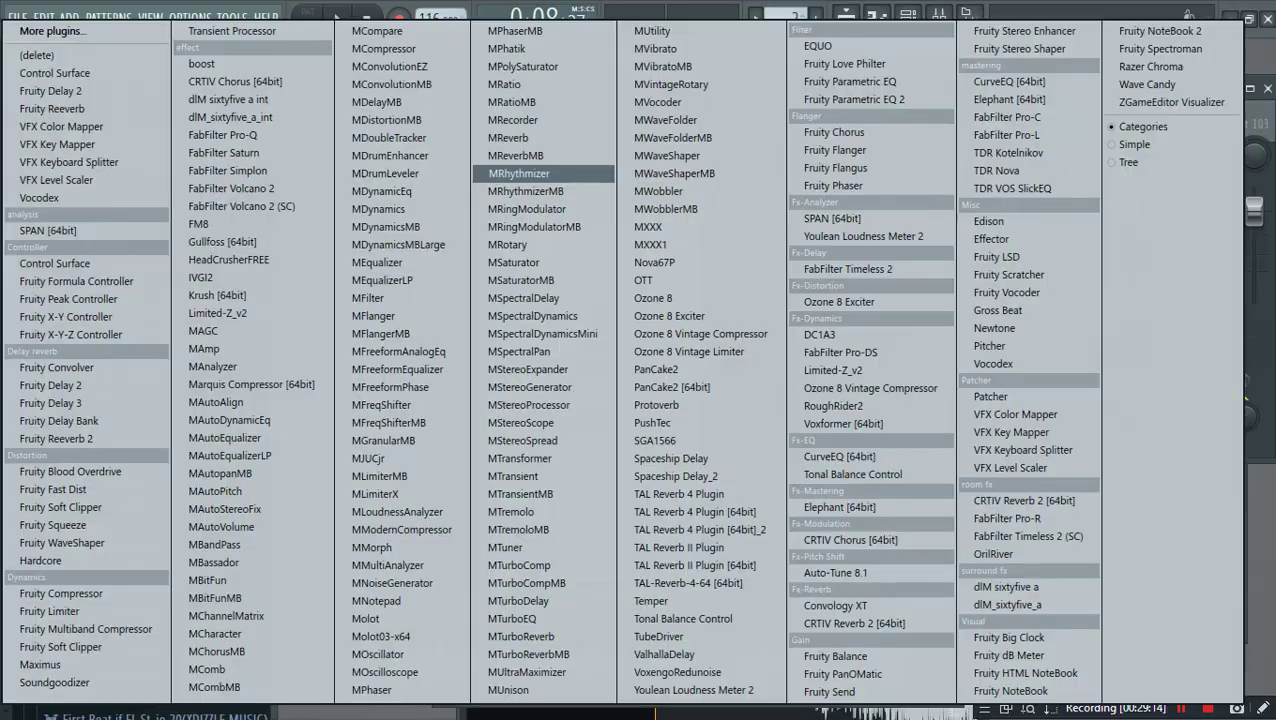
left_click(854, 99)
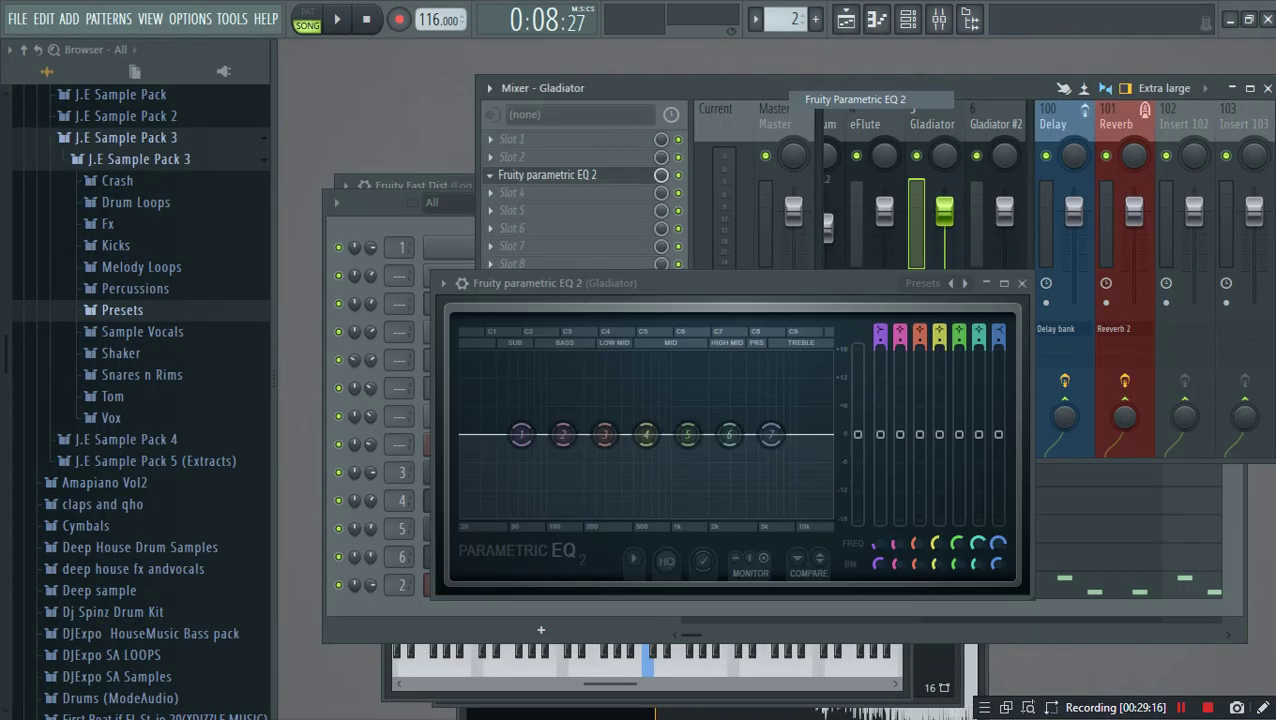
left_click_drag(770, 434, 708, 477)
key("space")
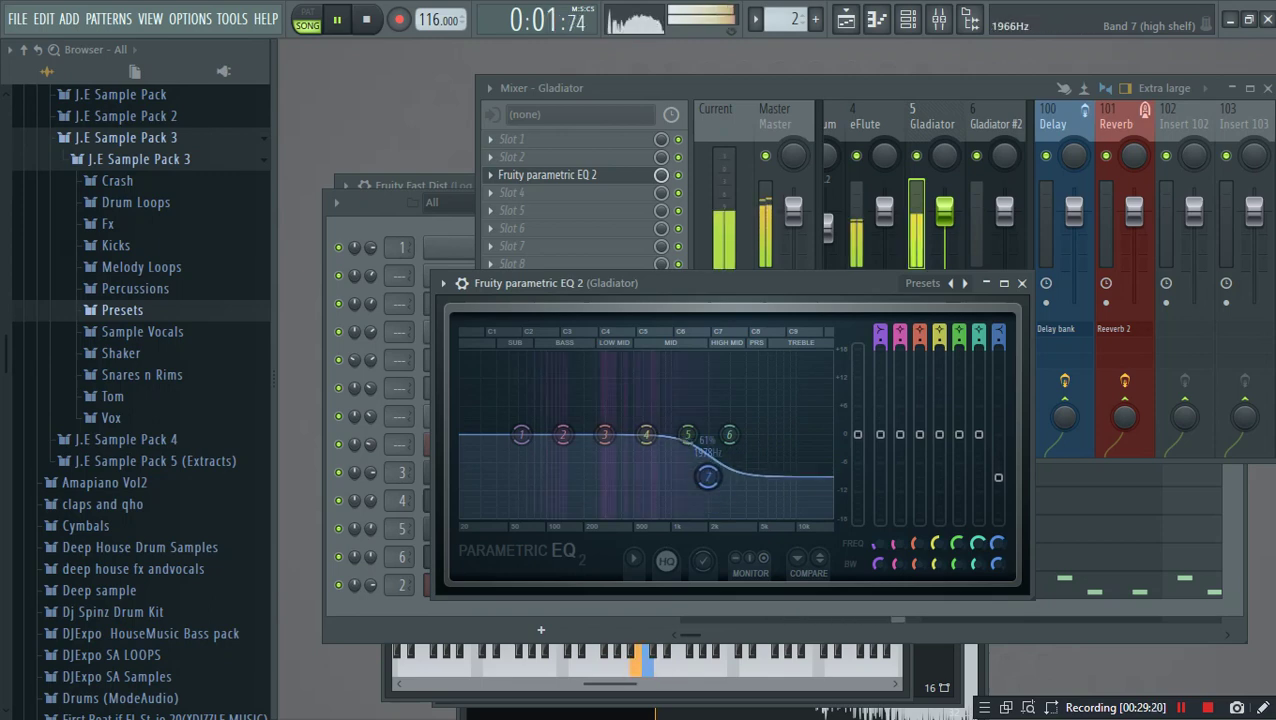
Step: Steepen the order of the Gladiator EQ's band 1 and cut the lows at about 174 Hz and -8.8 dB, shifting band 2 slightly higher
right_click(521, 434)
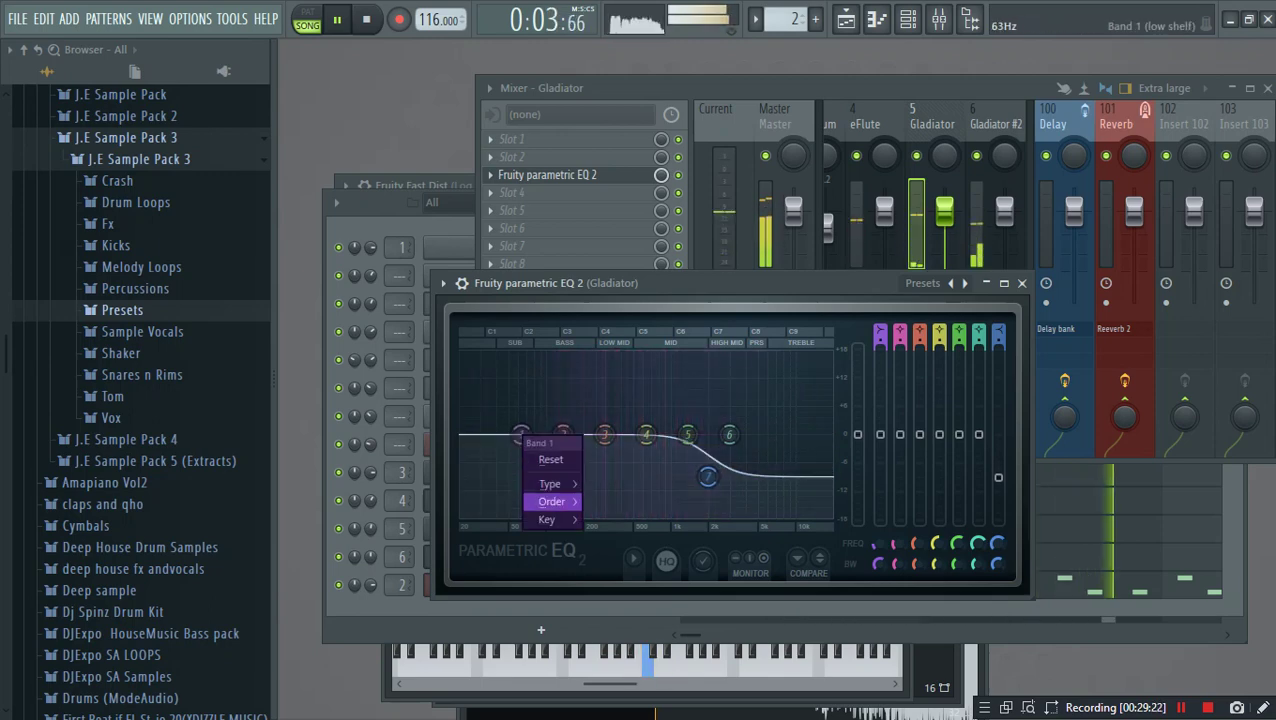
mouse_move(553, 501)
left_click(615, 501)
left_click_drag(521, 434, 581, 440)
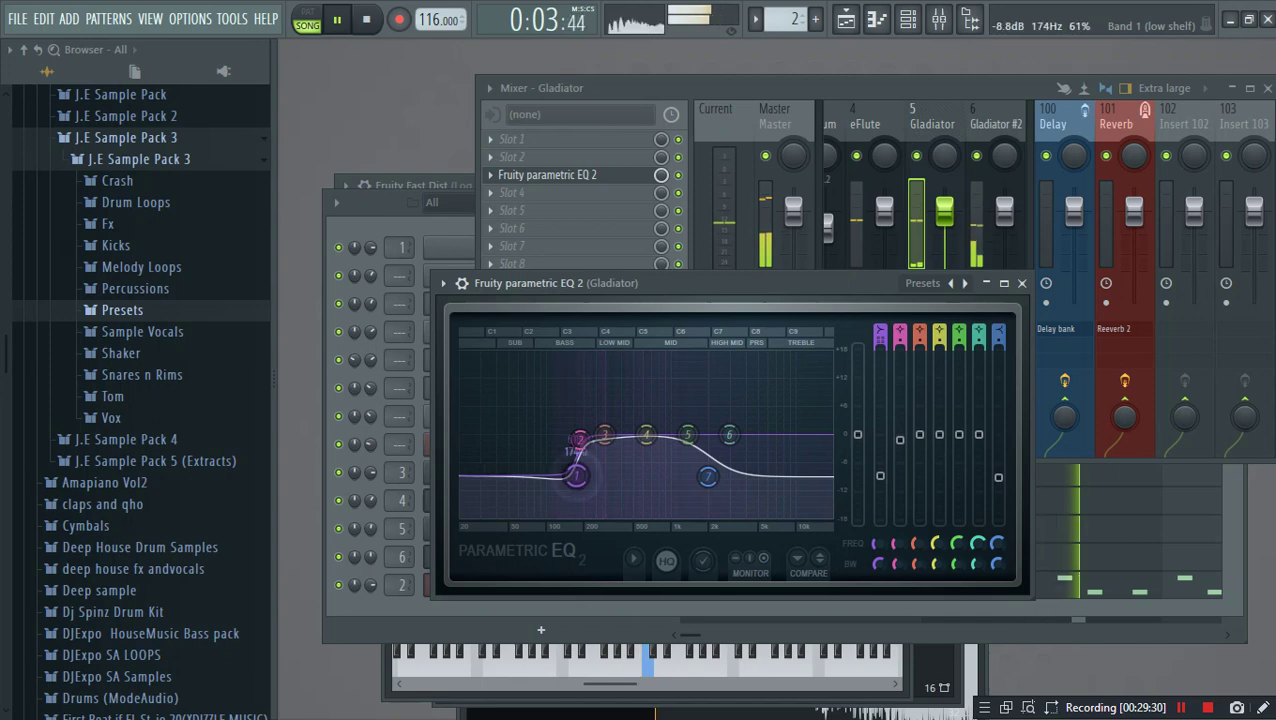
Step: Fine-tune the Gladiator EQ by lowering band 1's cutoff and raising band 7's frequency, and stop playback
left_click_drag(579, 476, 570, 476)
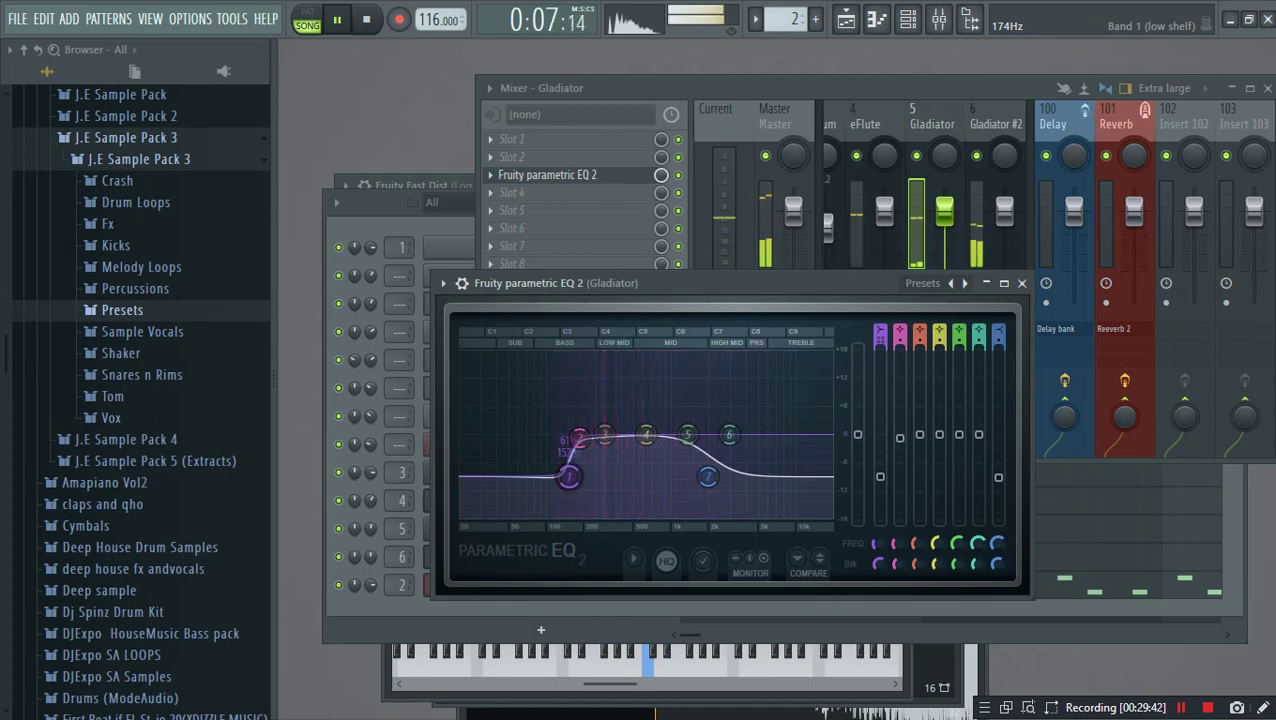
left_click_drag(568, 477, 547, 479)
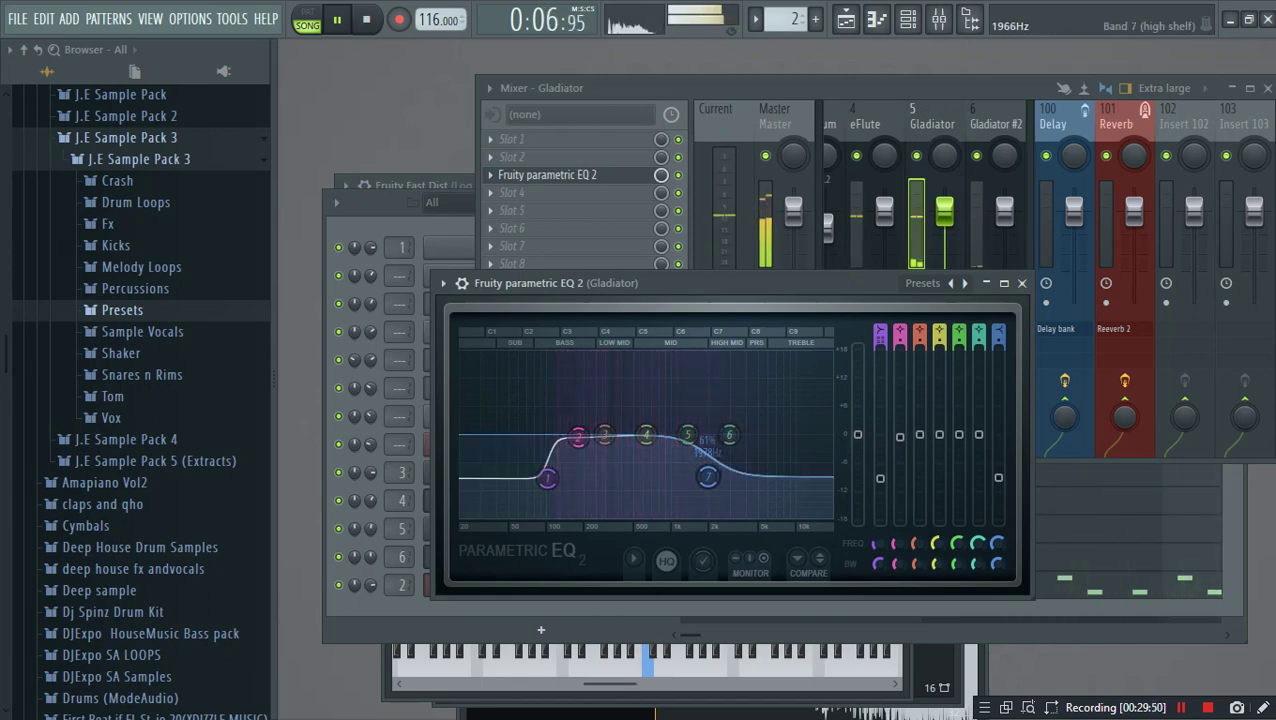
left_click_drag(707, 477, 730, 480)
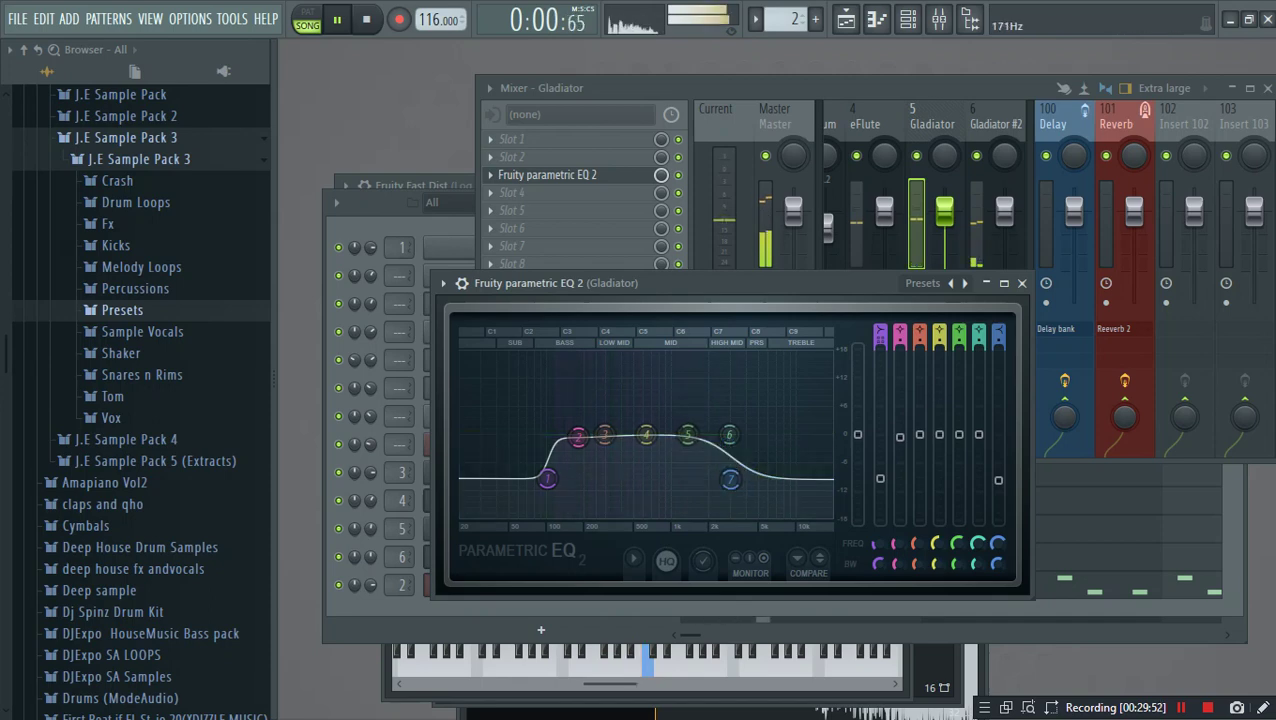
key("space")
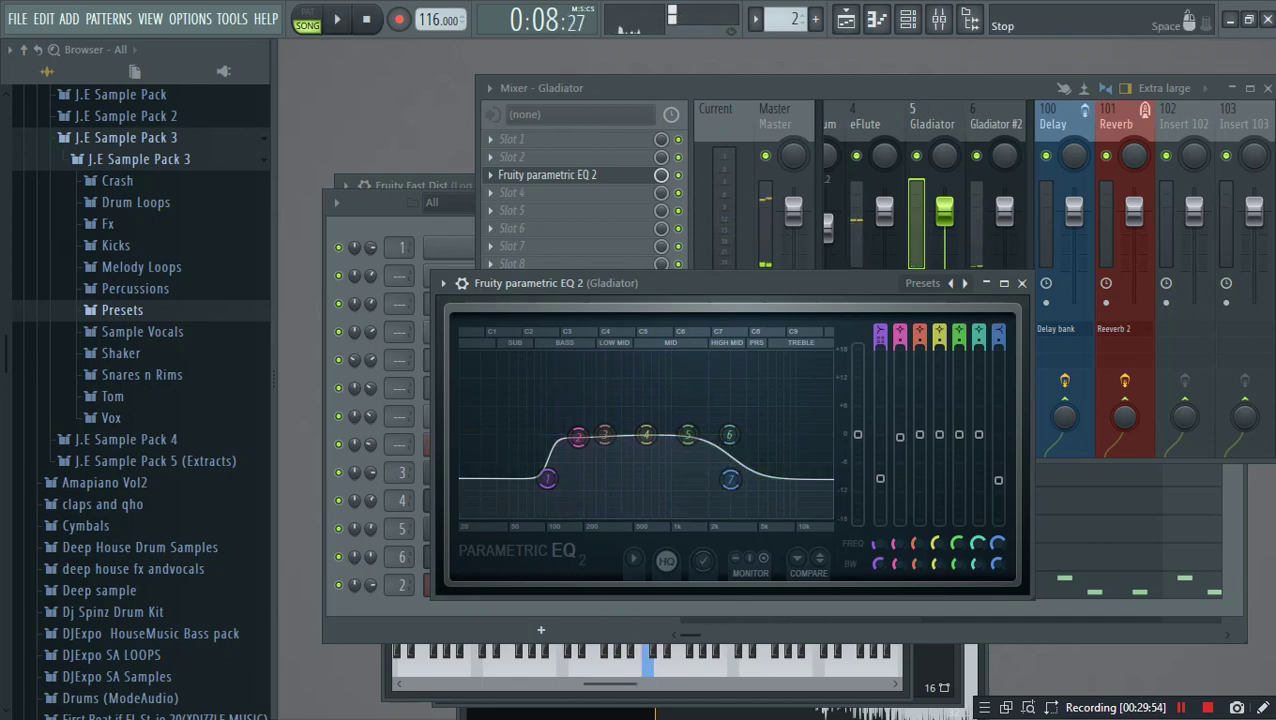